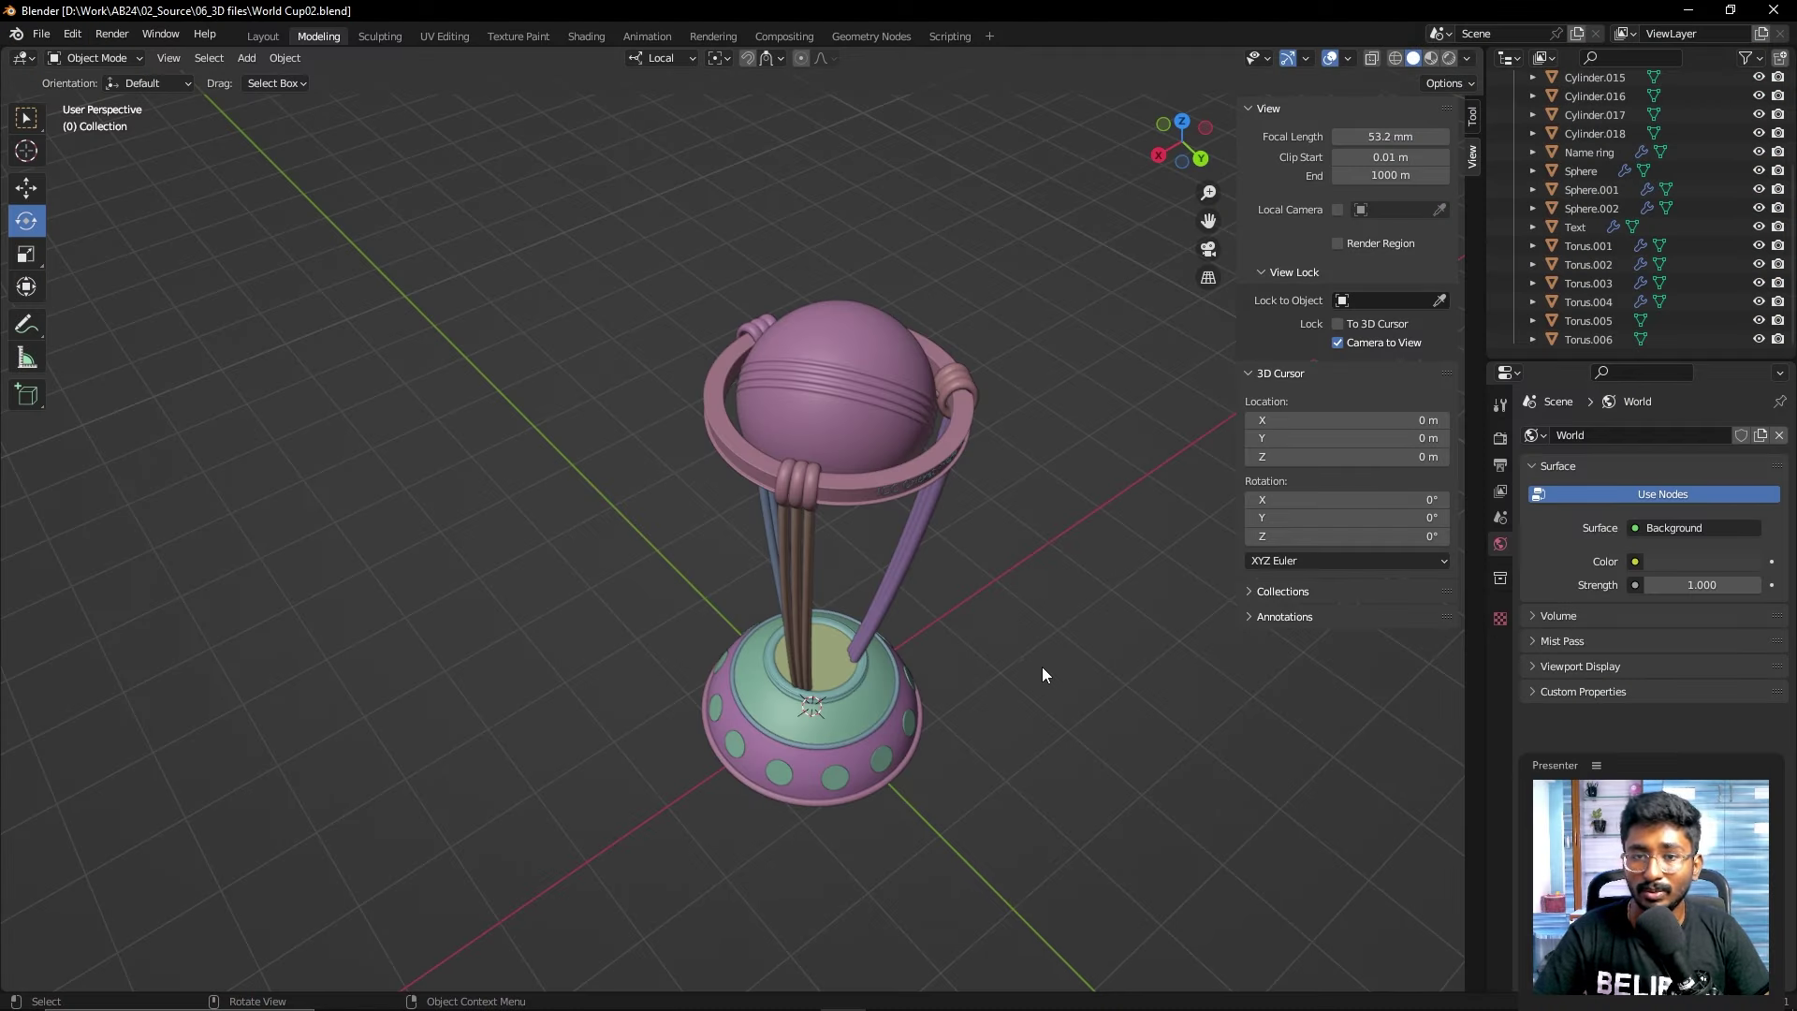
- Orbit and zoom around the trophy, briefly selecting the cricket ball to inspect it
mouse_move(903, 708)
left_mouse_down()
mouse_move(879, 565)
mouse_move(1093, 652)
mouse_move(1020, 652)
left_mouse_up()
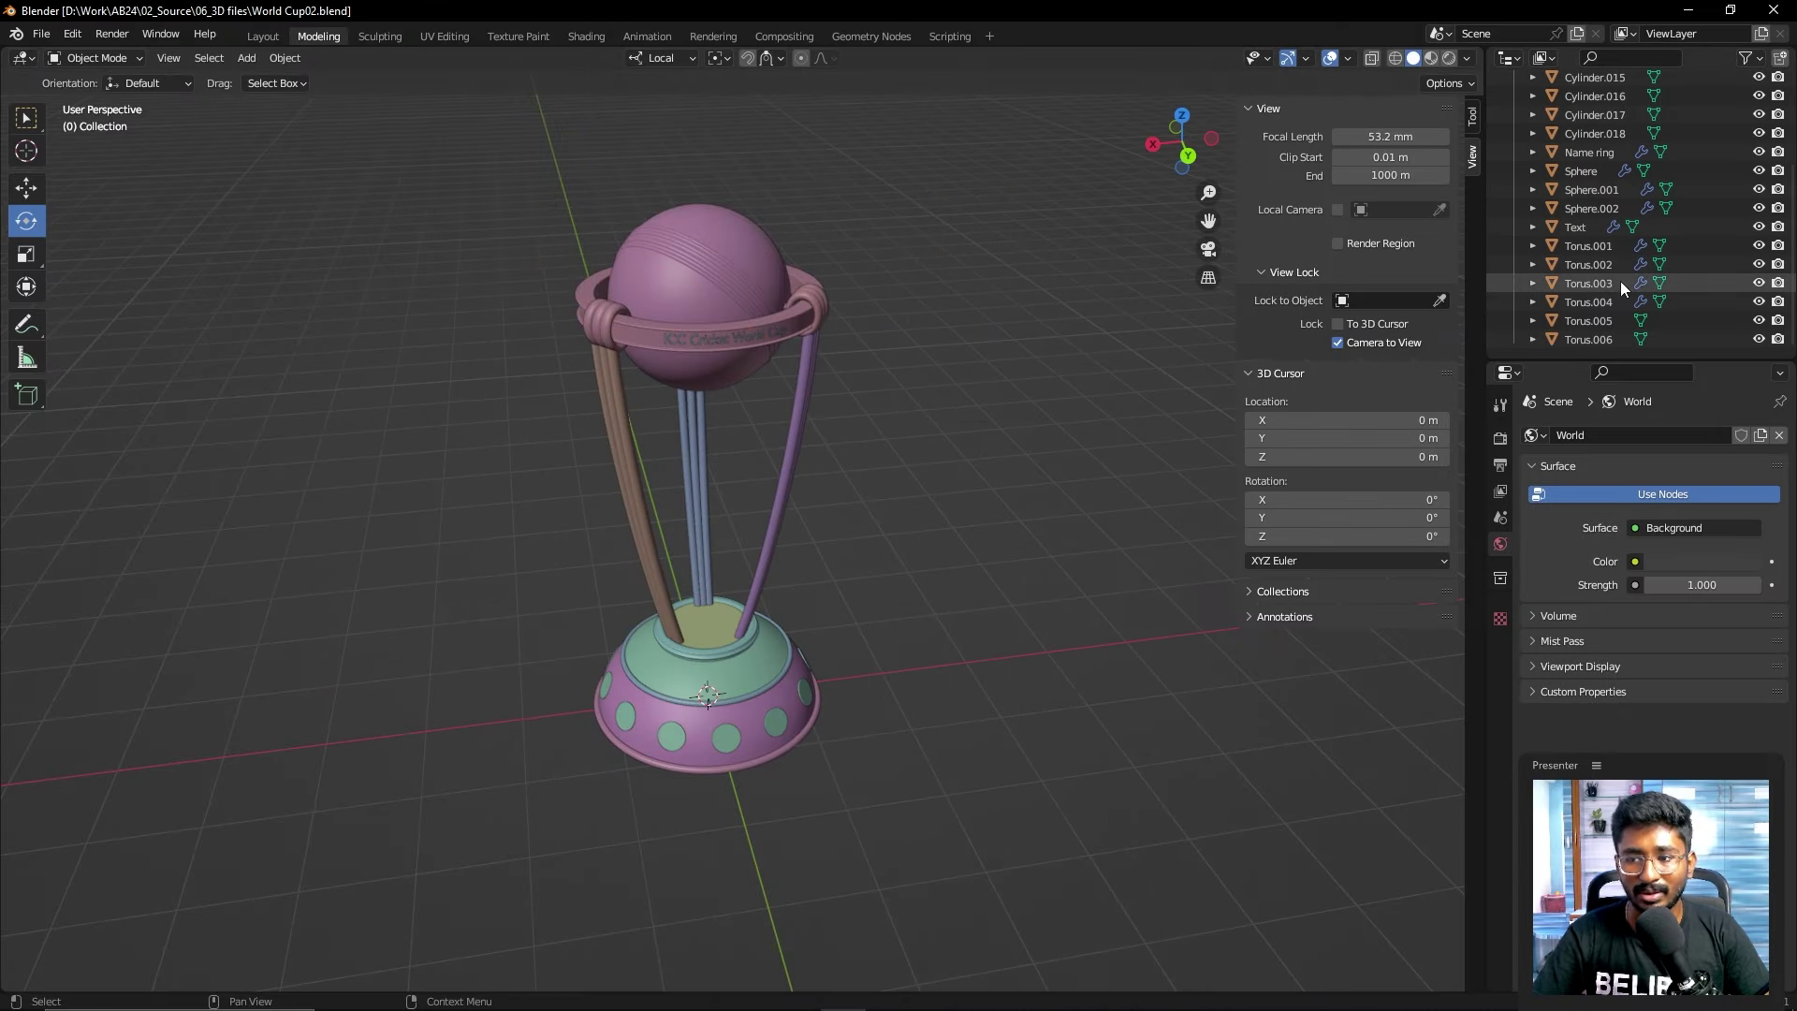
scroll(1621, 281, "up", 3)
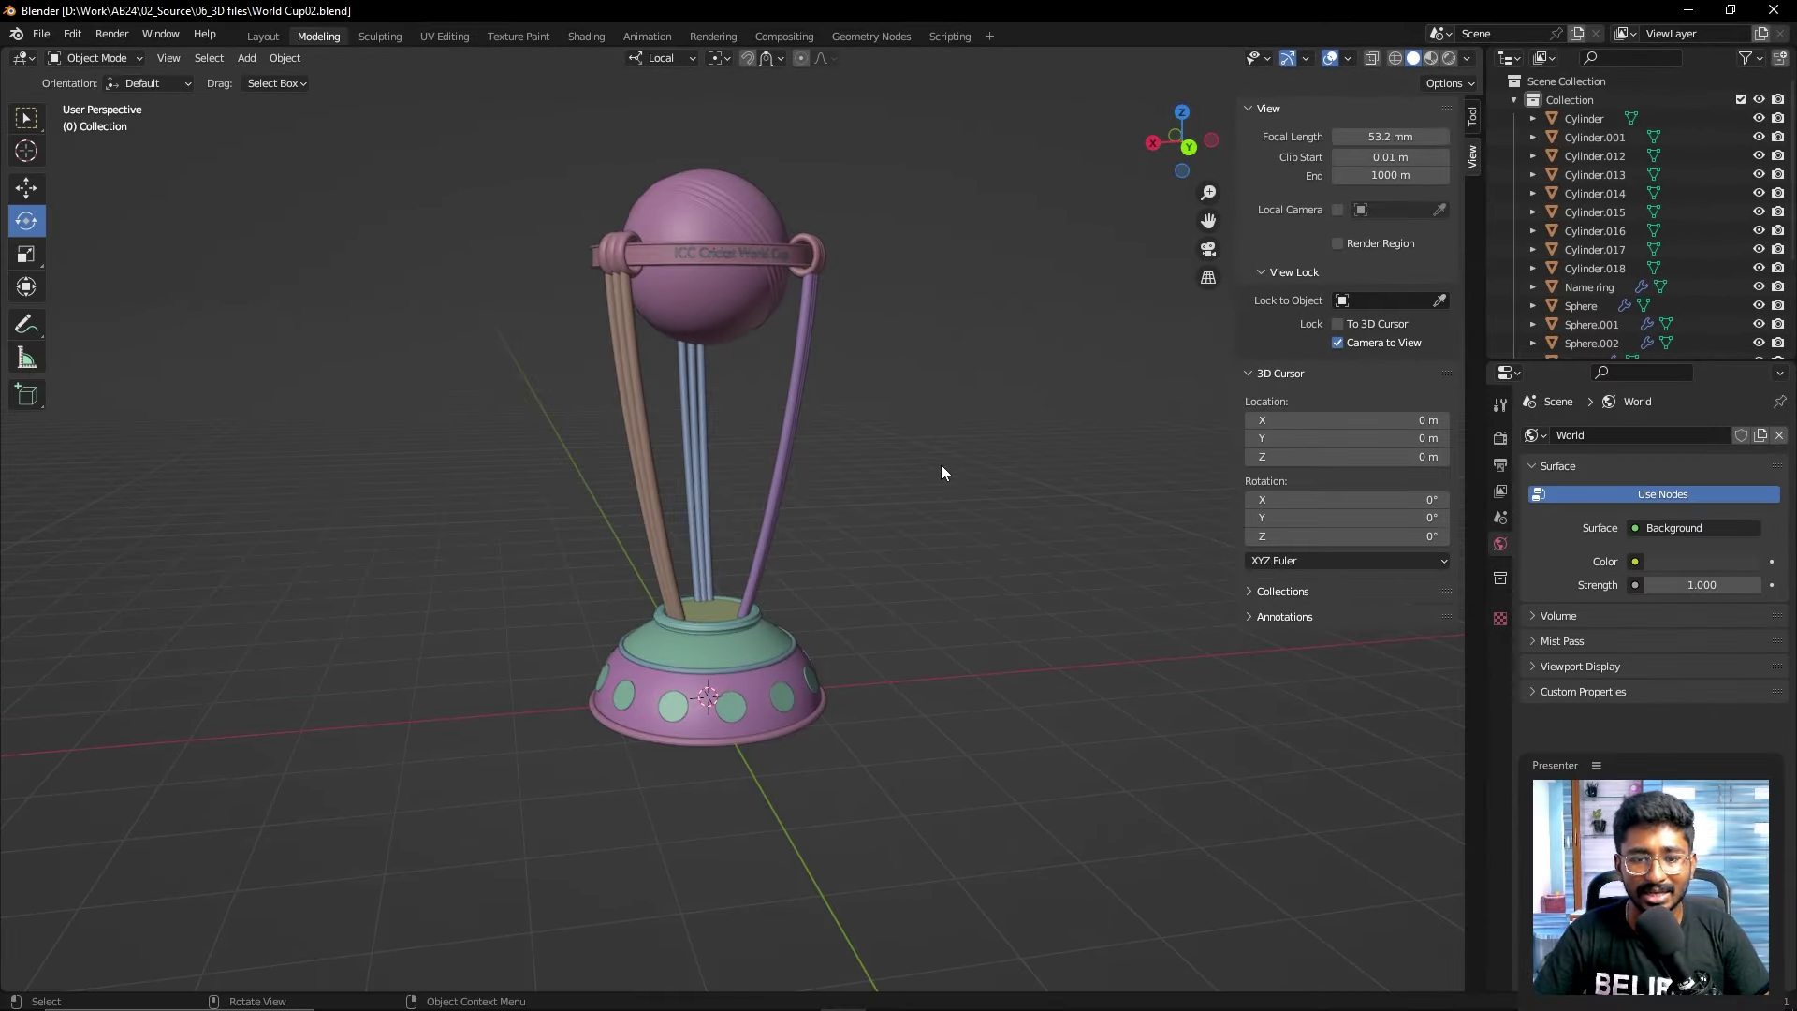
left_click_drag(941, 472, 930, 517)
left_click(711, 290)
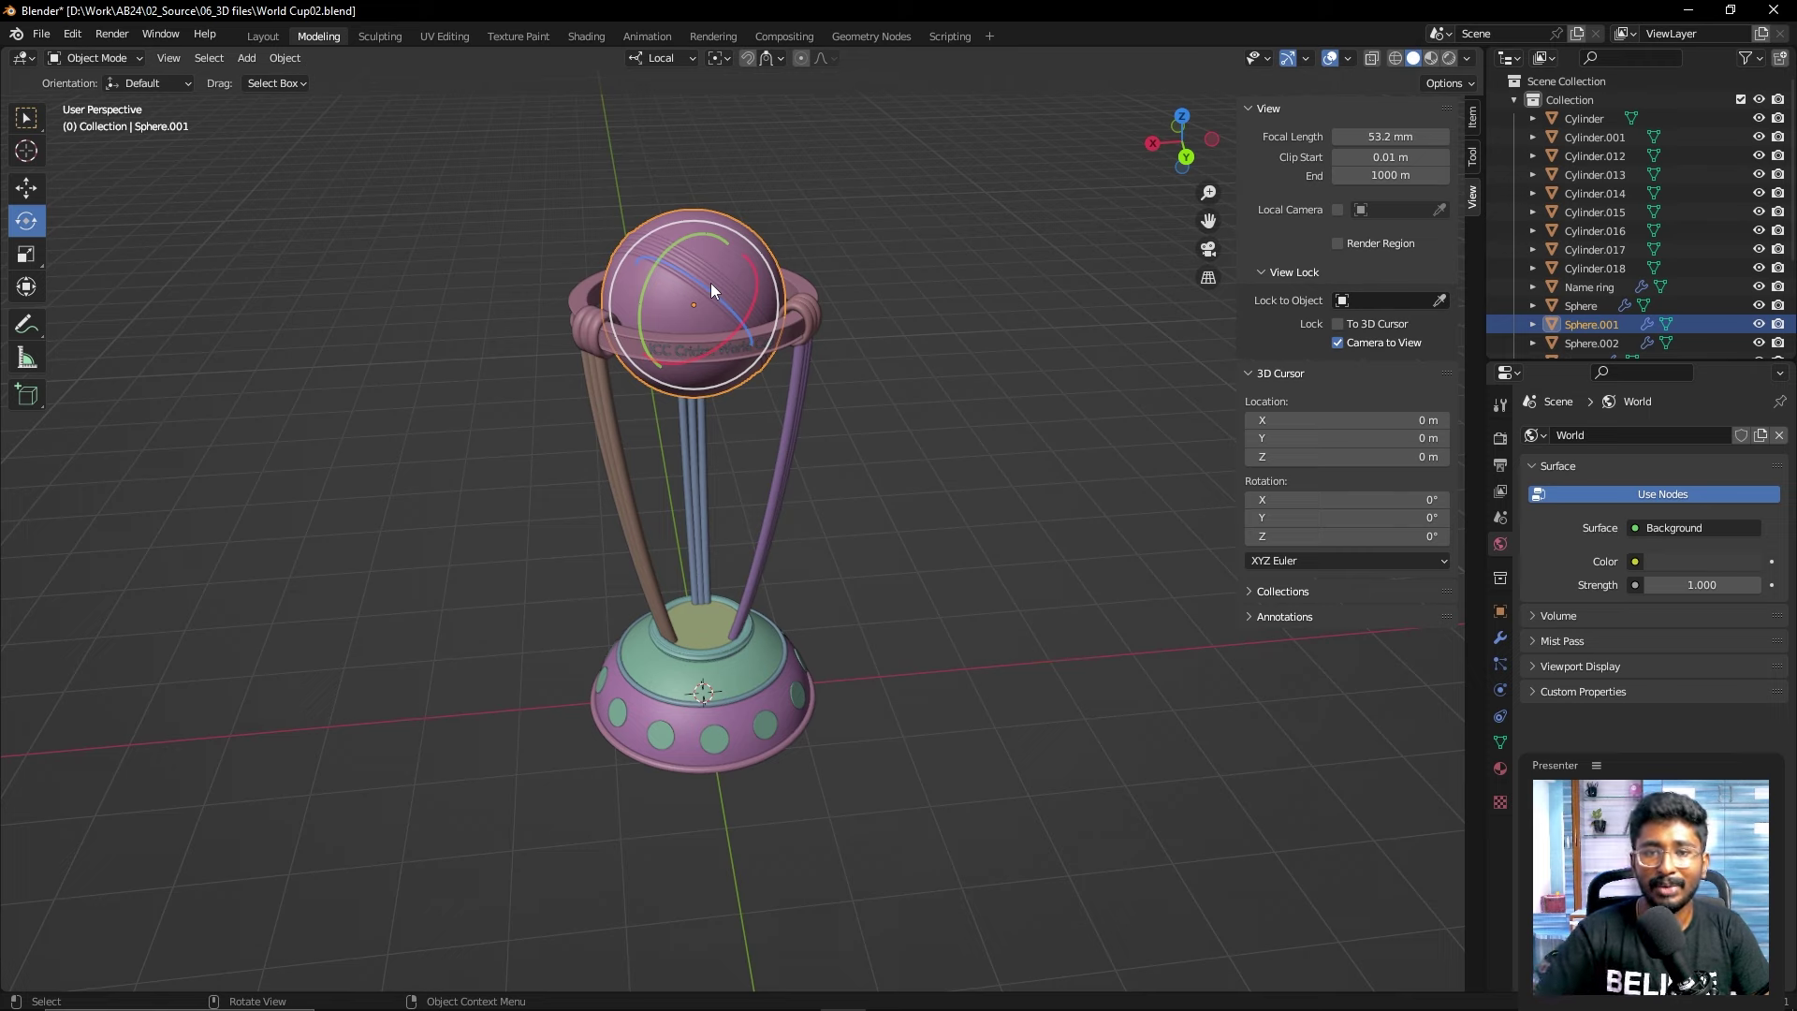
mouse_move(711, 283)
left_mouse_down()
mouse_move(1037, 541)
mouse_move(796, 599)
mouse_move(1074, 536)
left_mouse_up()
left_click(1037, 541)
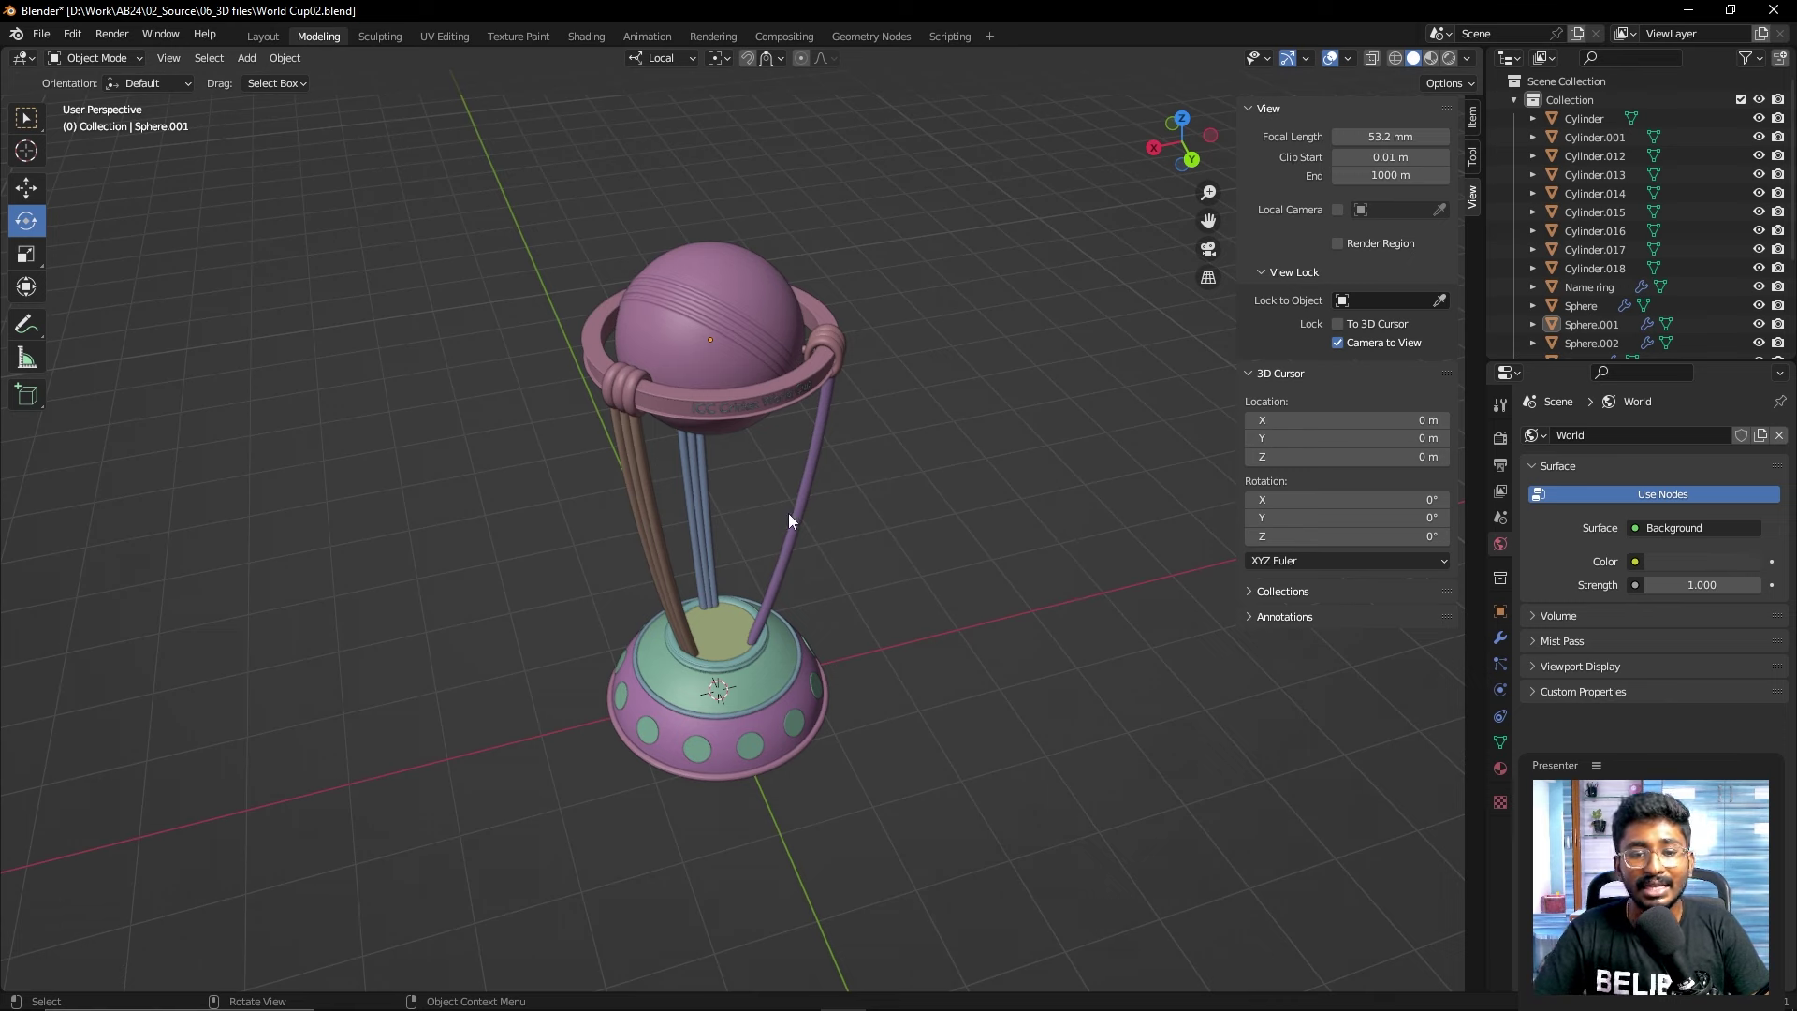
left_click_drag(906, 514, 951, 560)
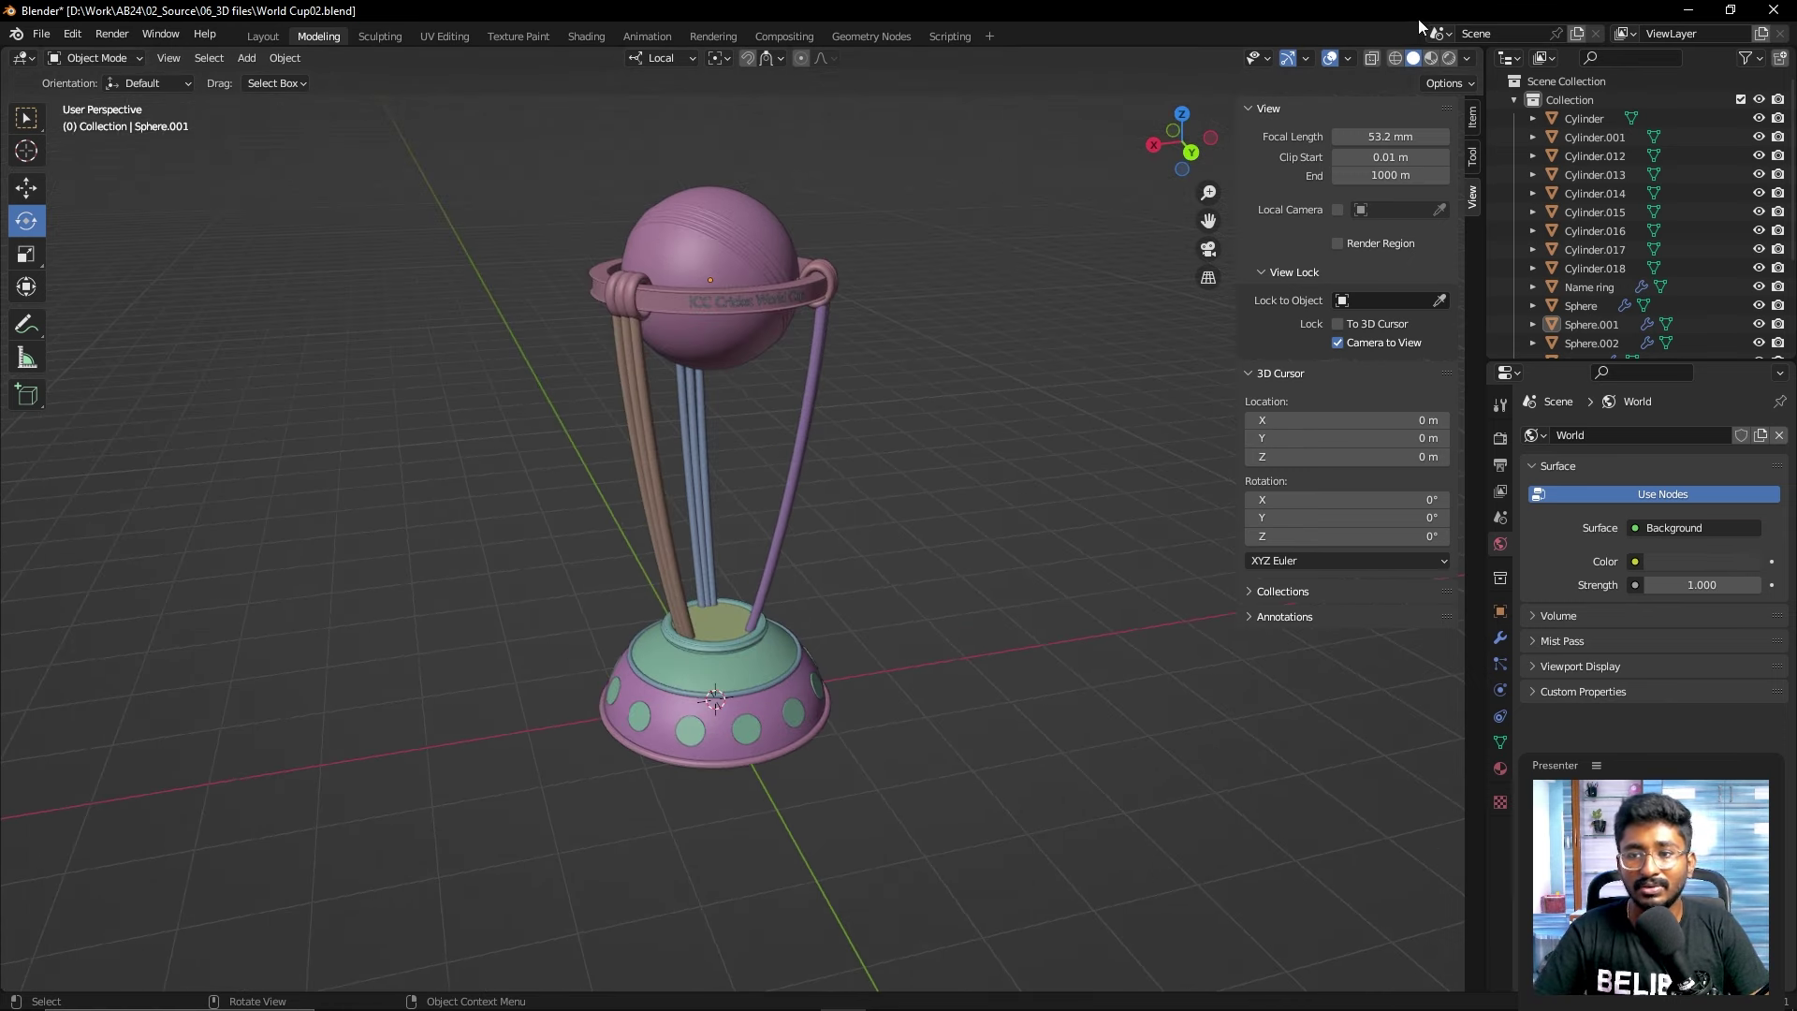
- Switch to Material Preview and inspect the yellow ball, domed base and slanted right rod
key("z")
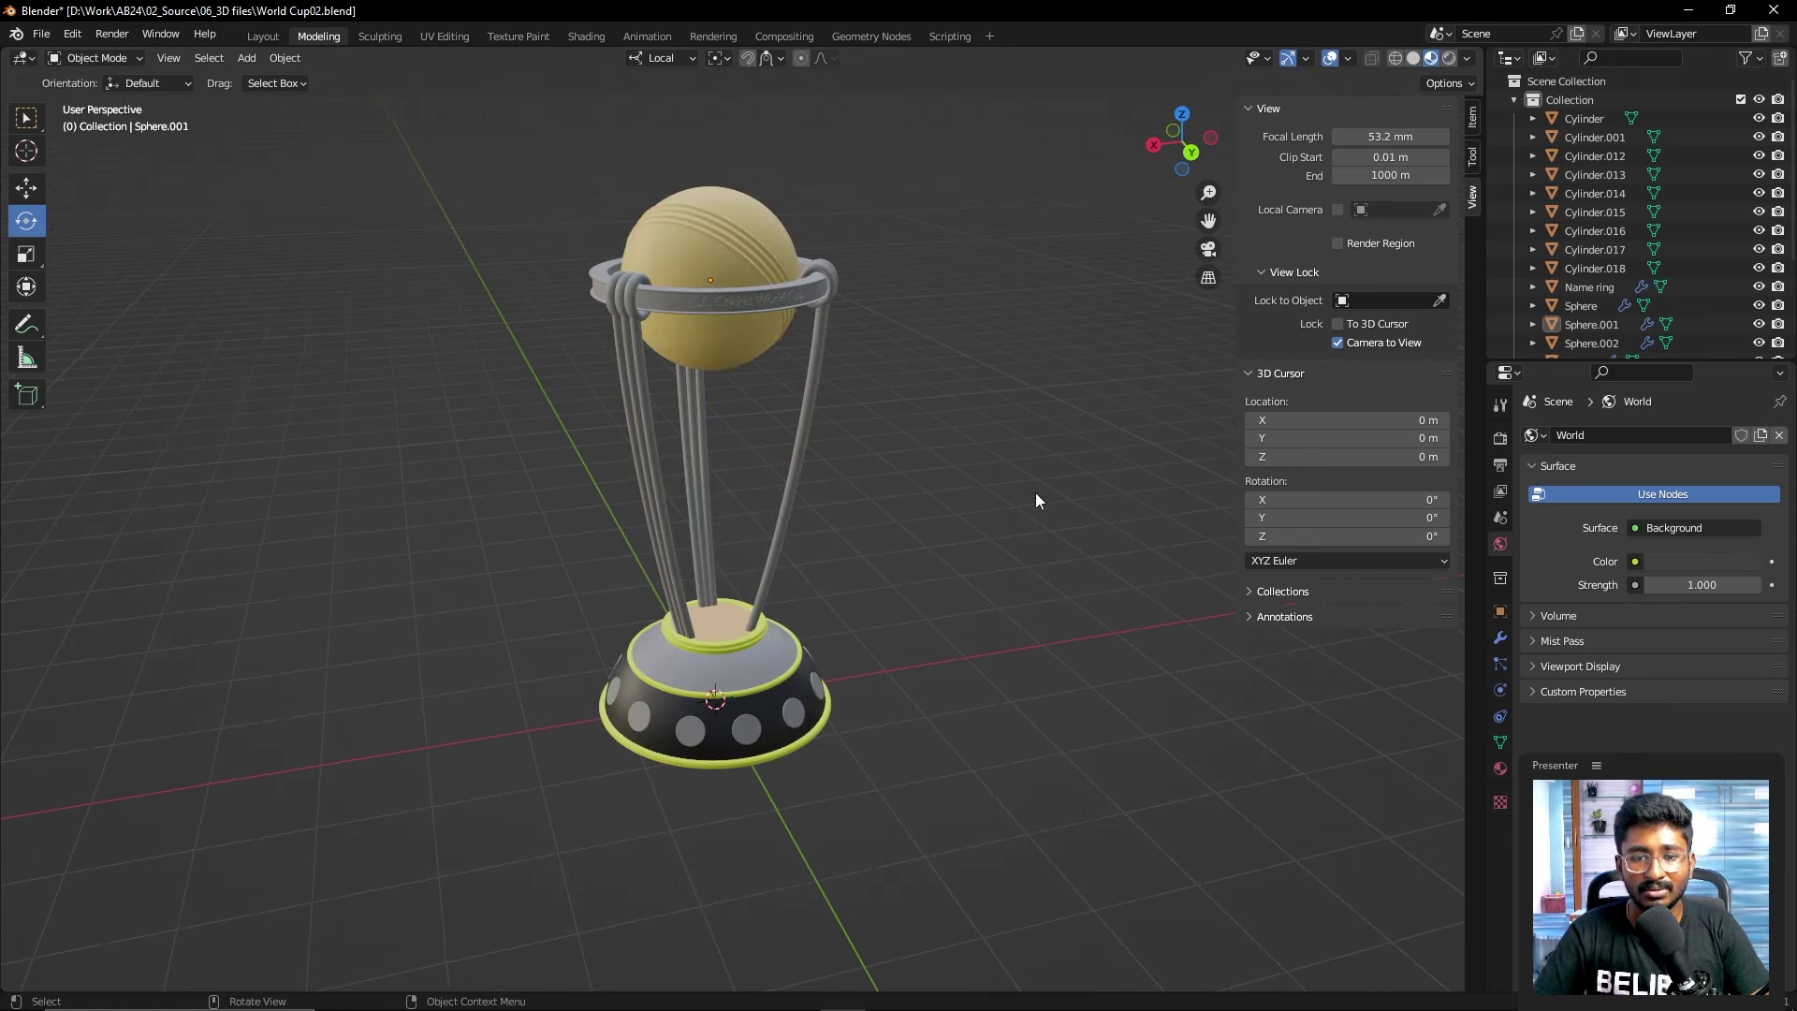
left_click_drag(1036, 492, 812, 558)
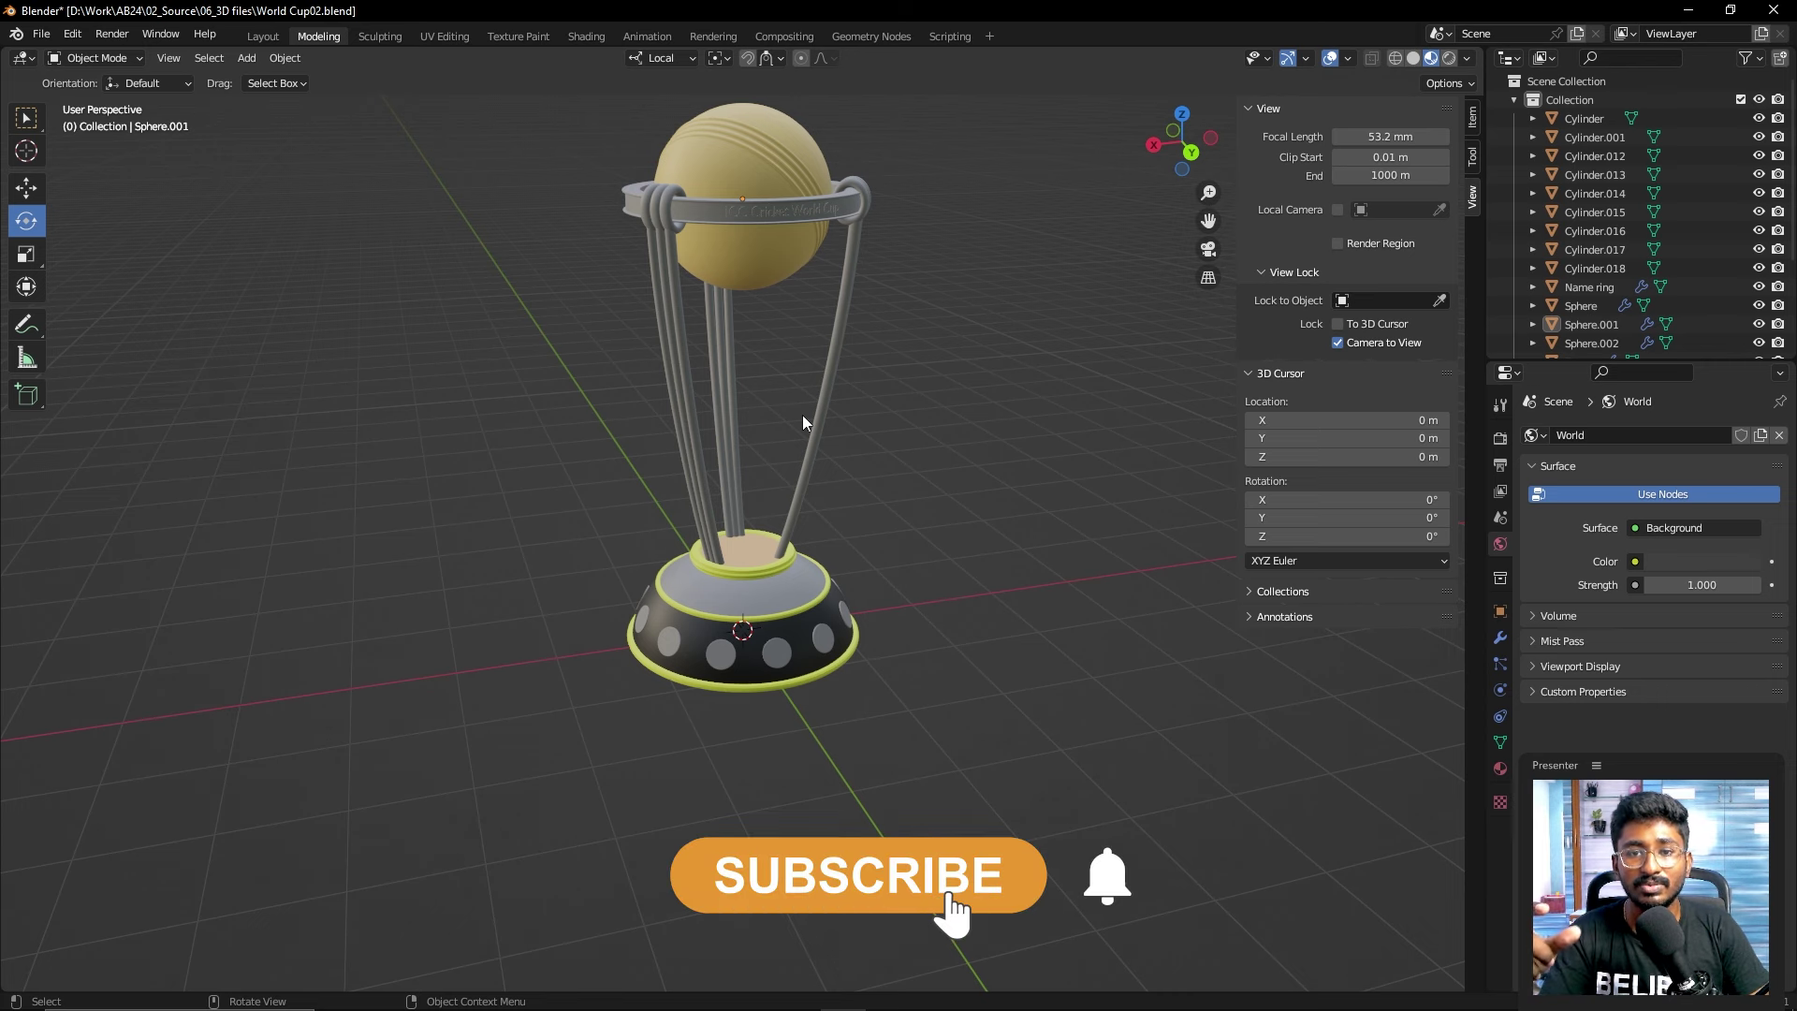
left_click(740, 163)
left_click(743, 599)
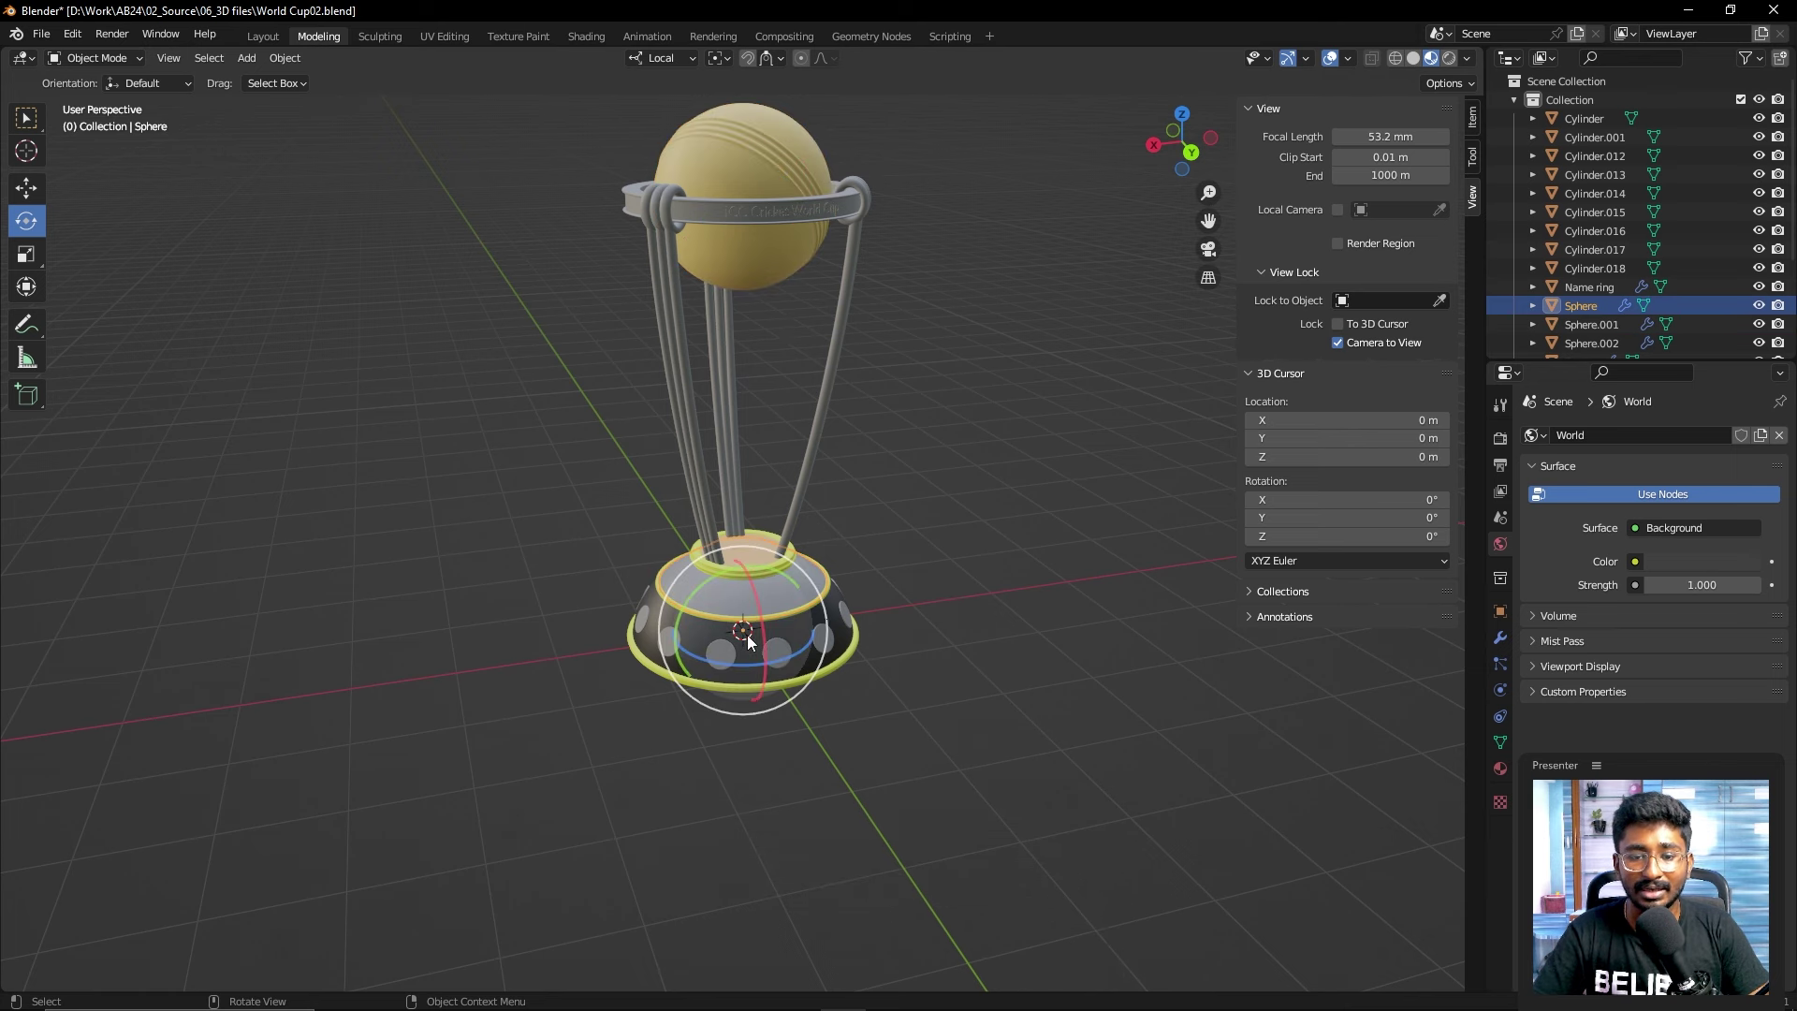
left_click(819, 405)
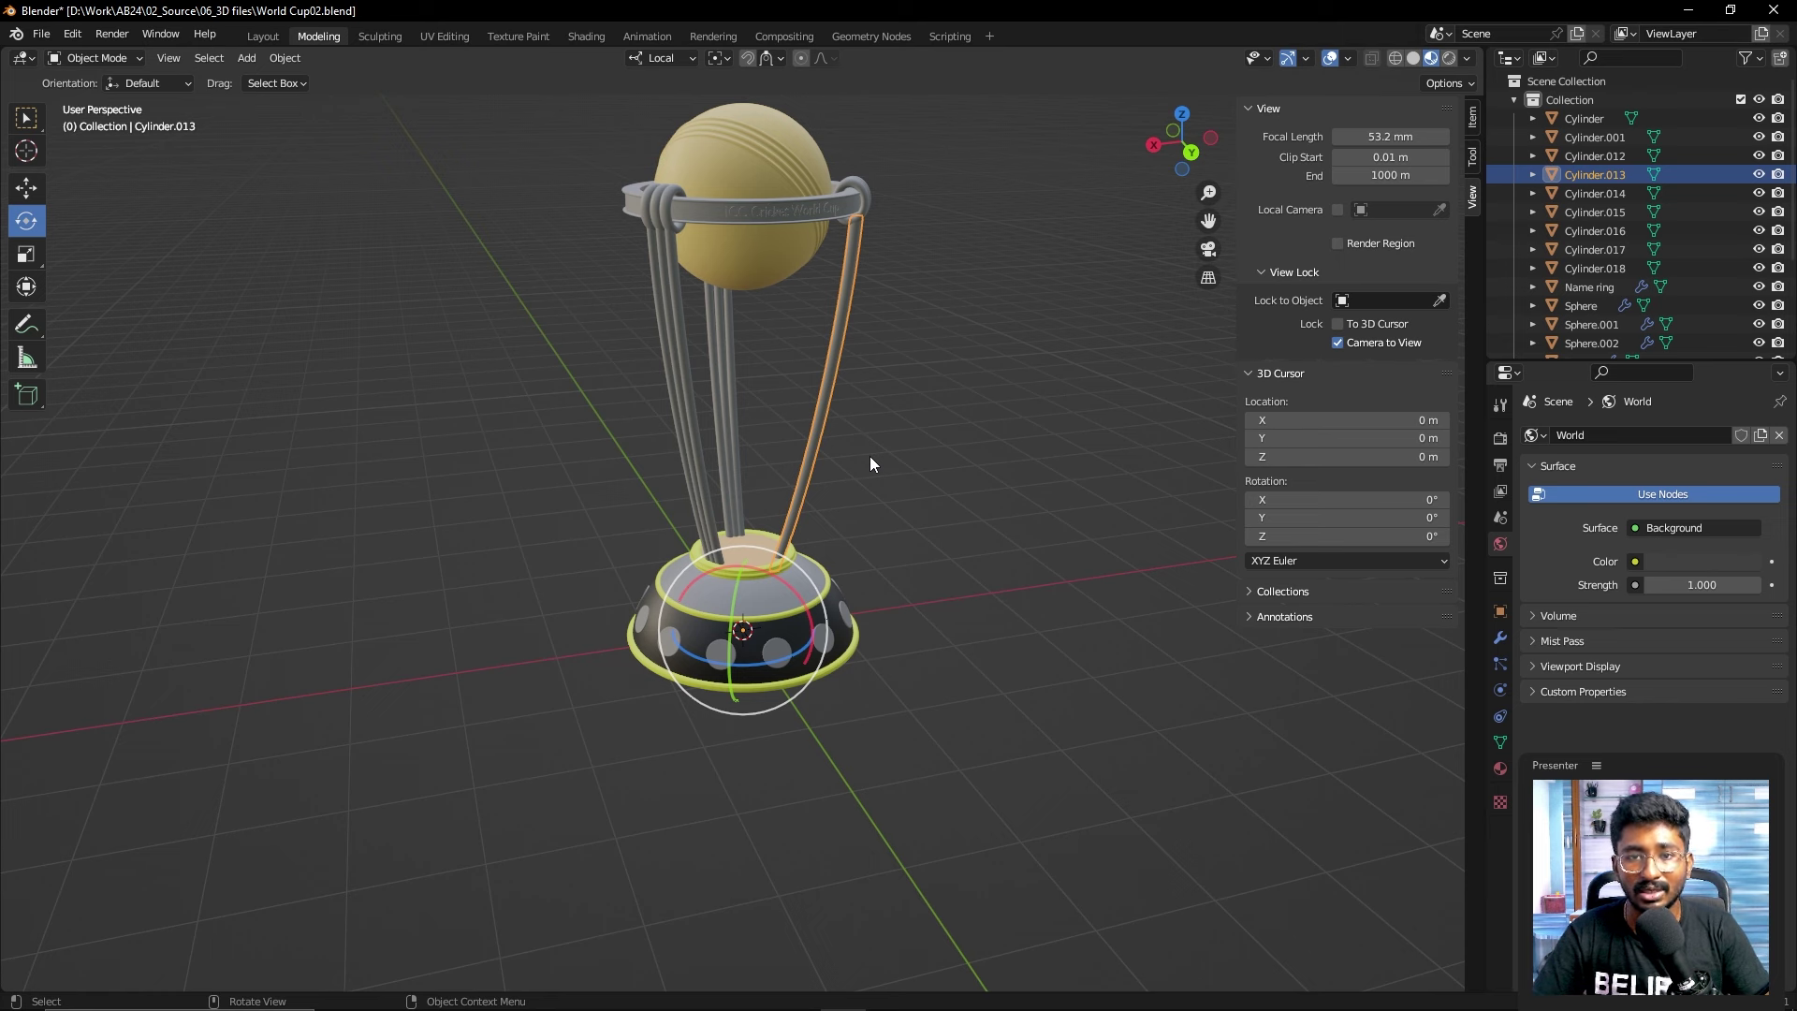
left_click(868, 457)
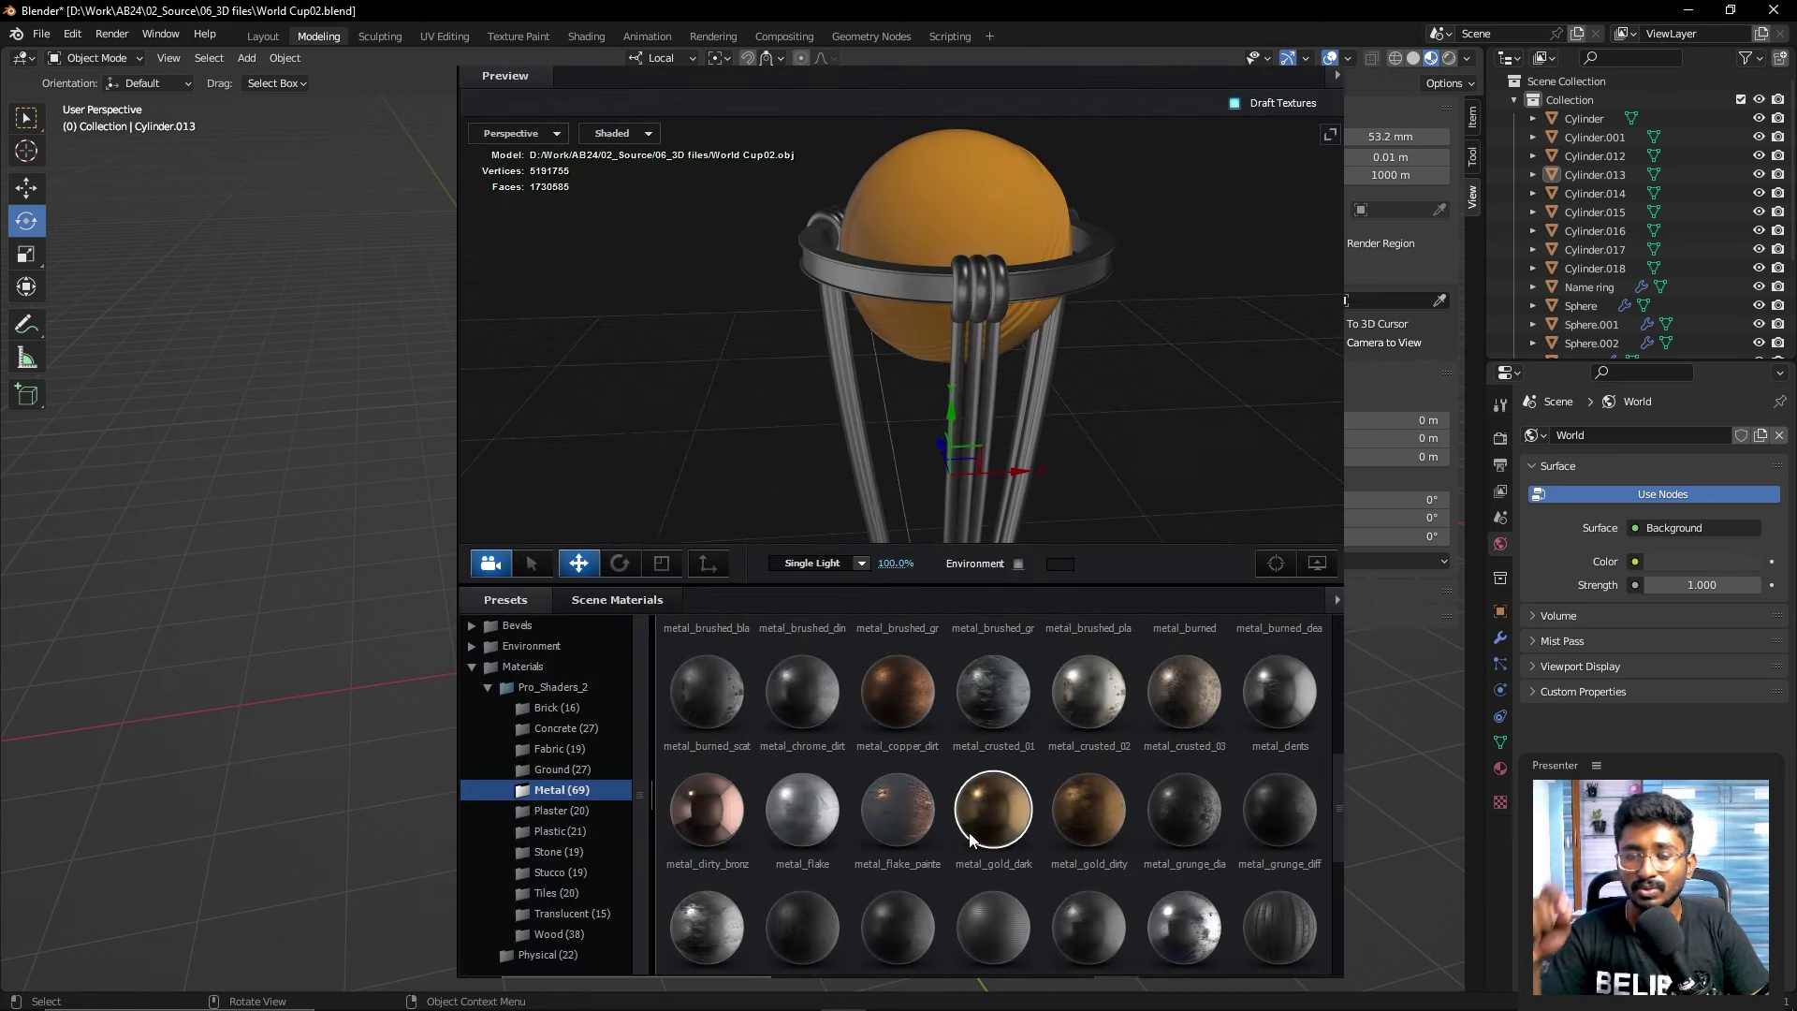
left_click(969, 837)
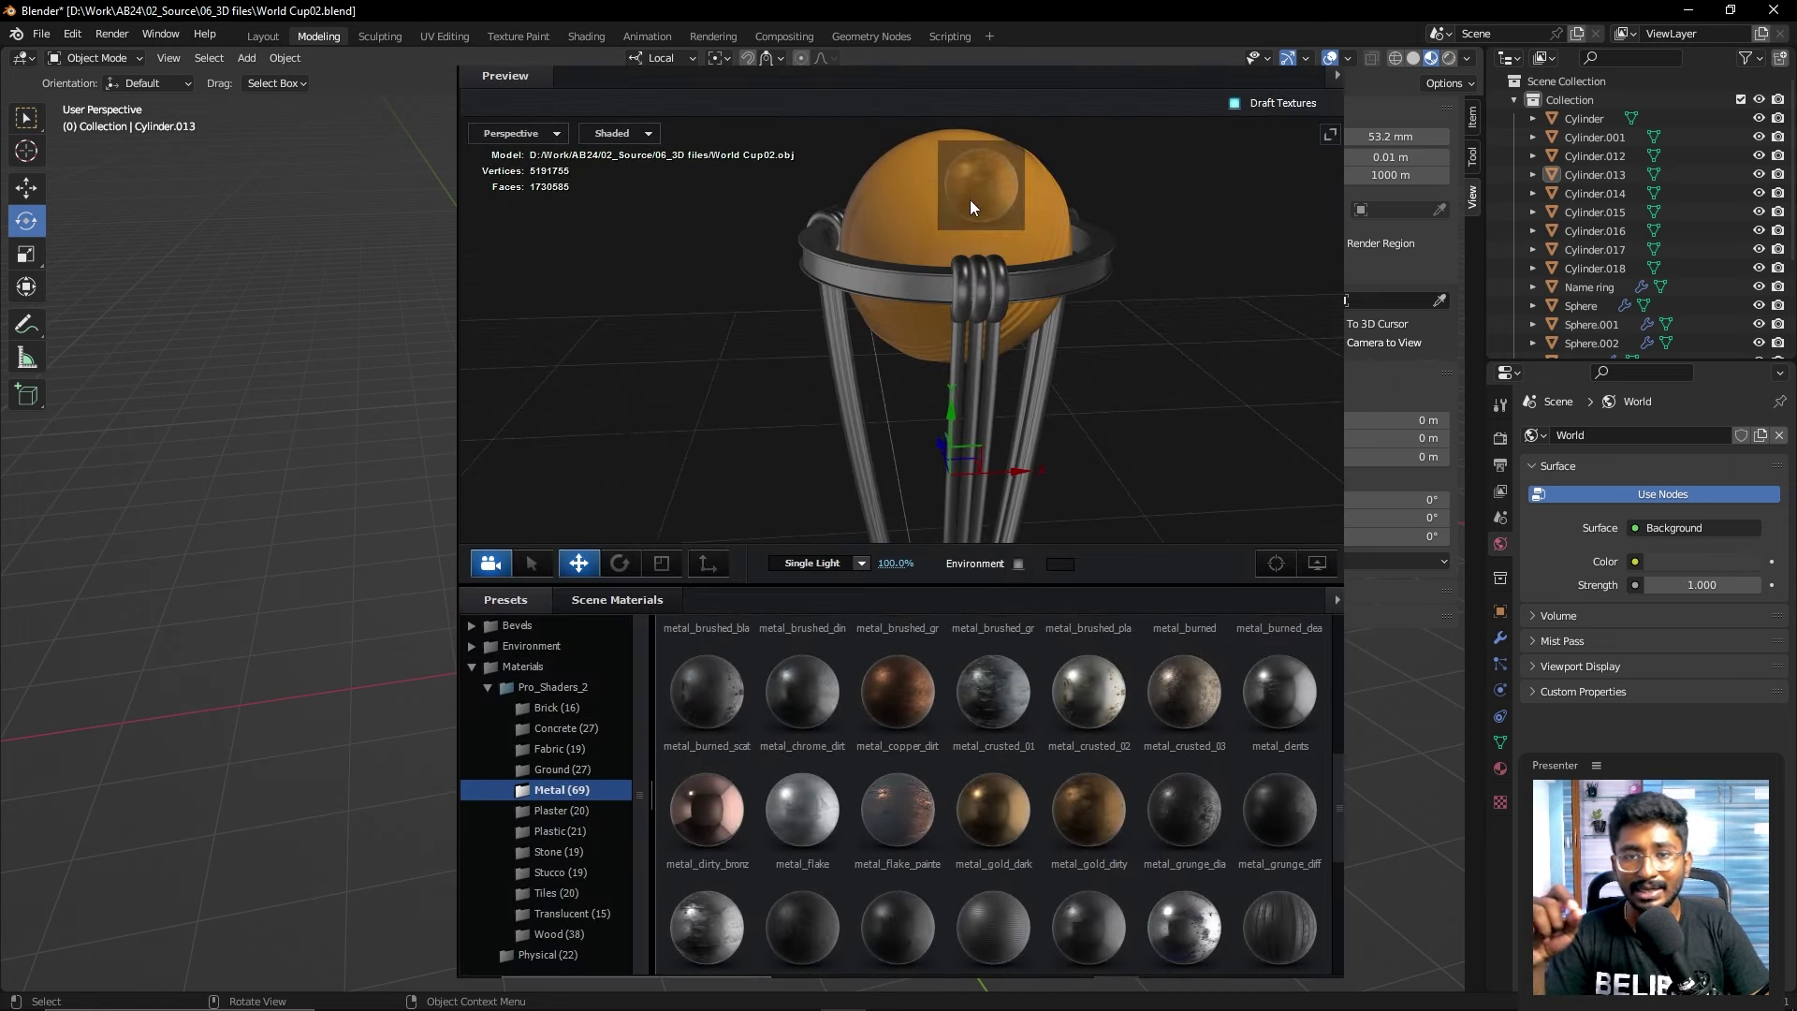
left_click_drag(1171, 355, 1097, 385)
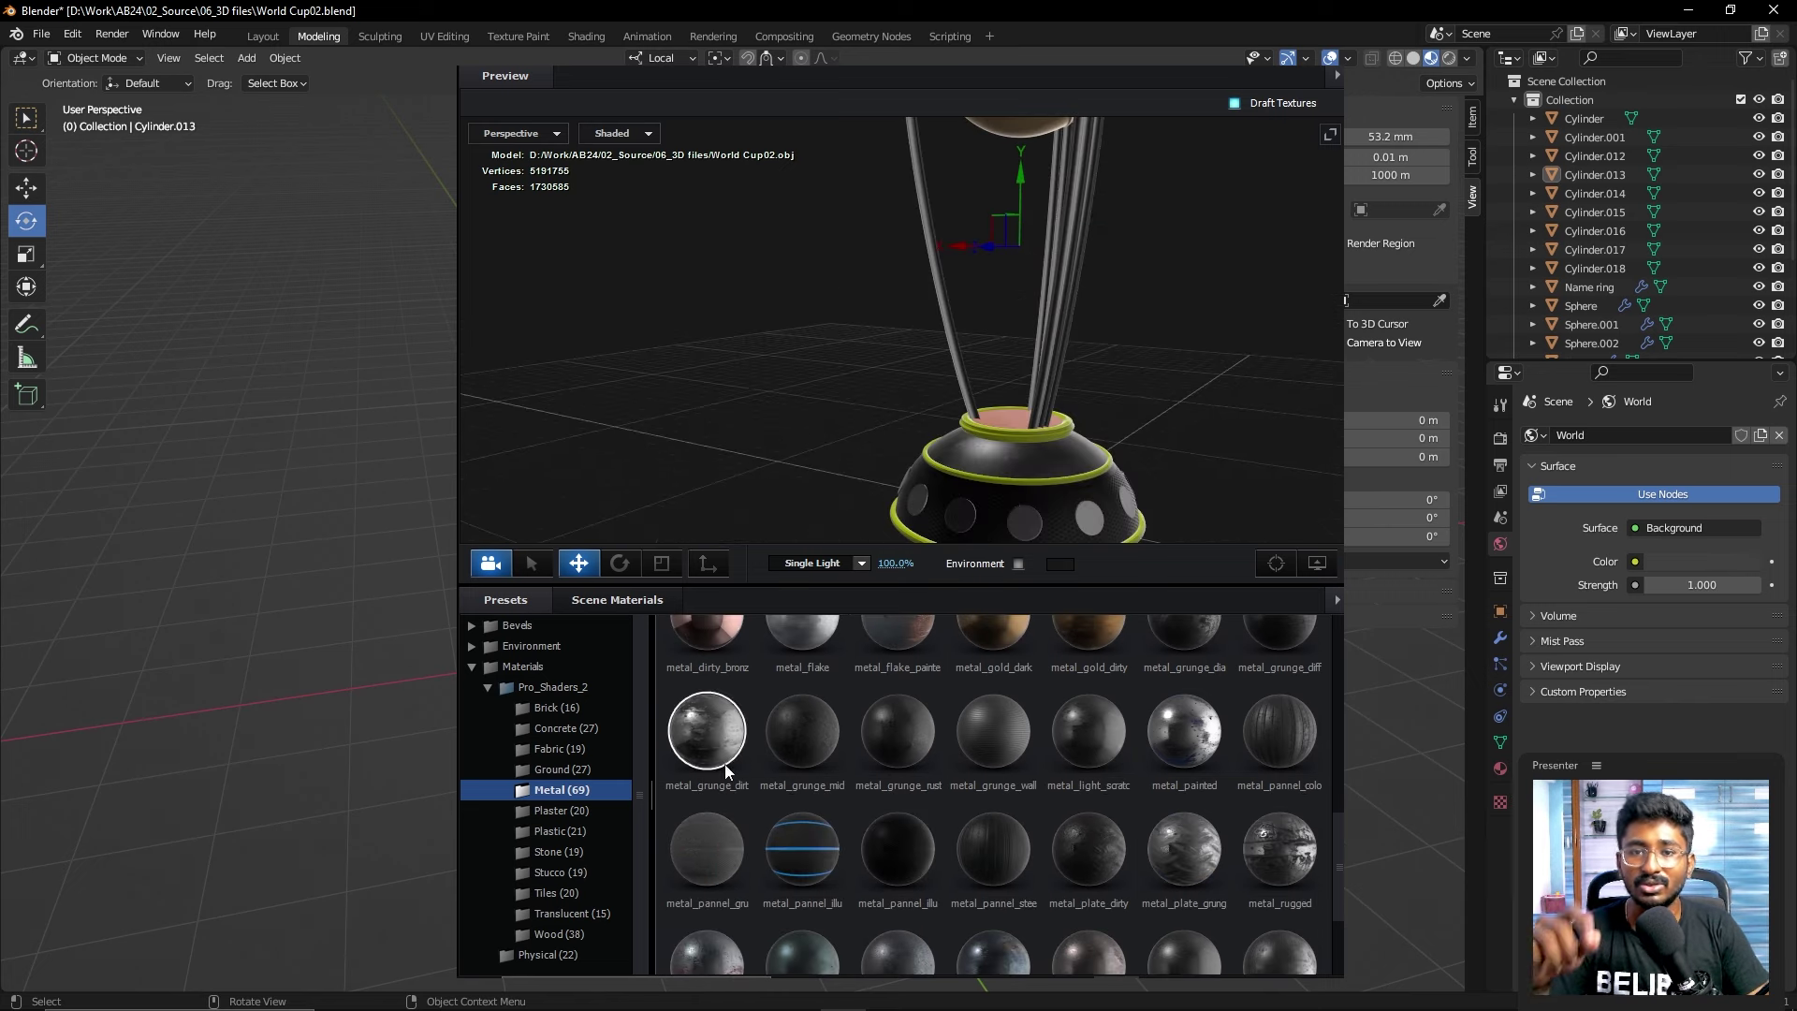
left_click(552, 953)
left_click(488, 687)
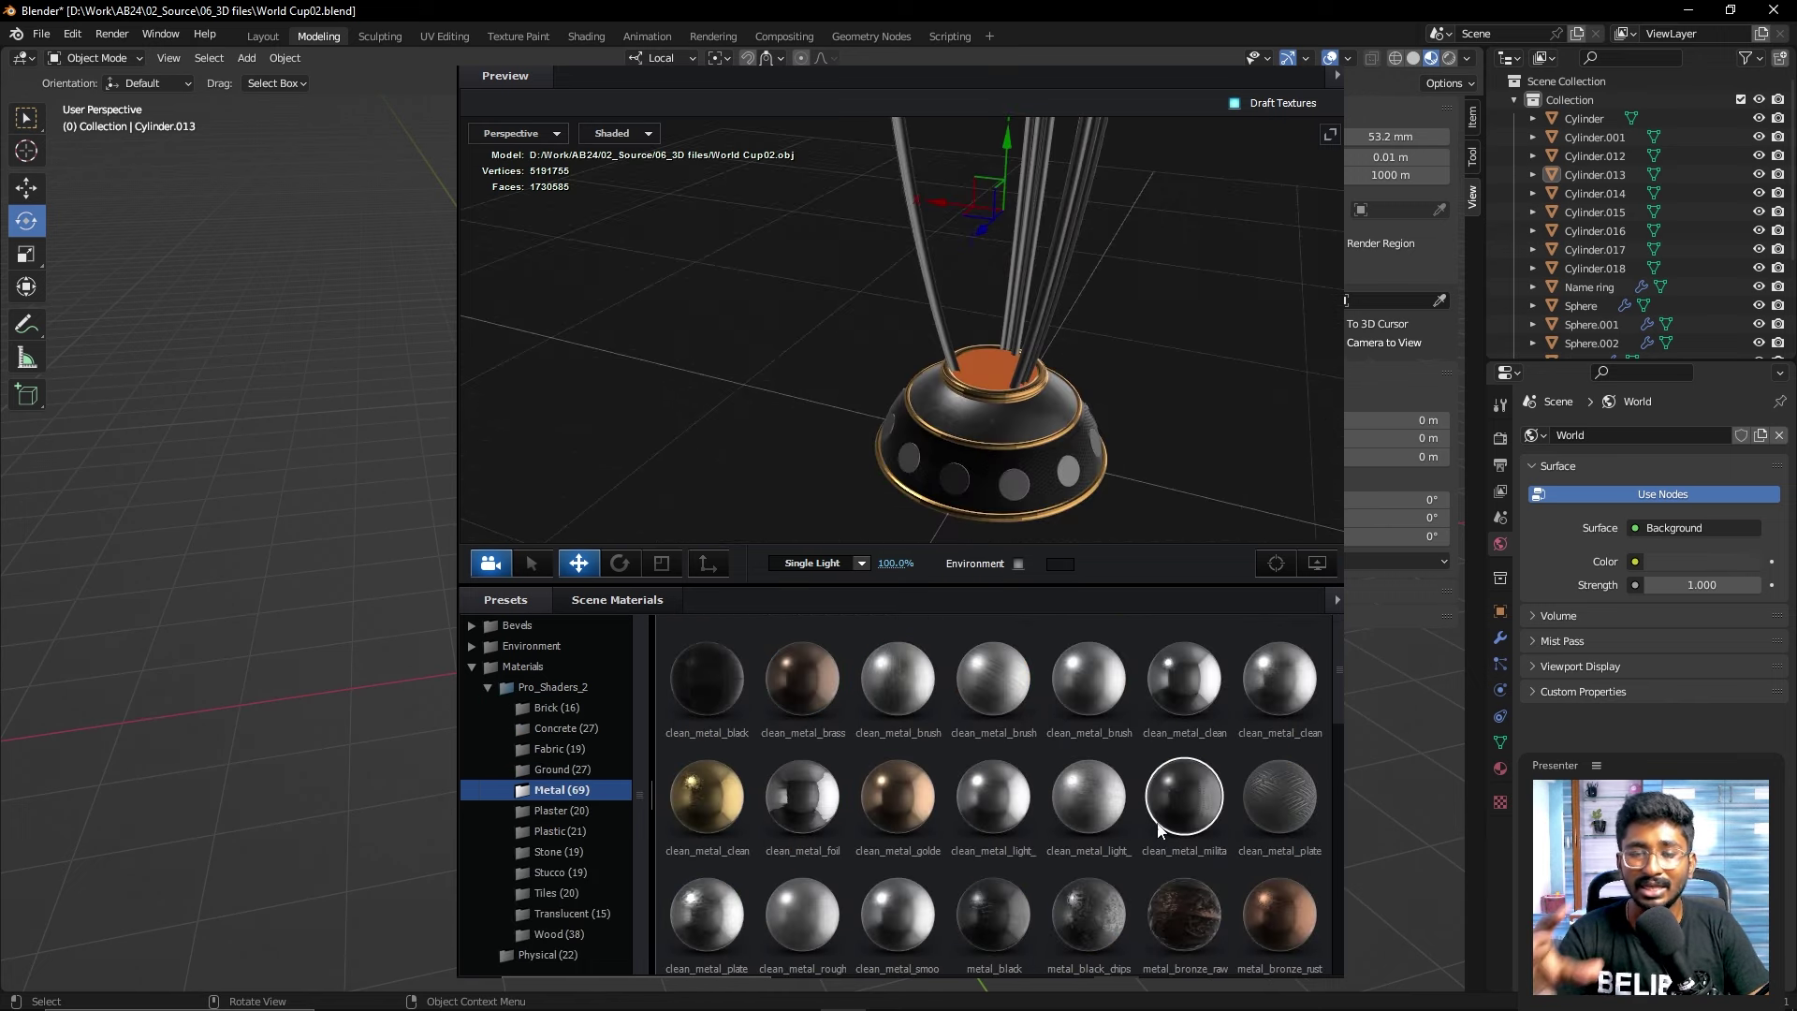
scroll(1076, 450, "down", 5)
key("Escape")
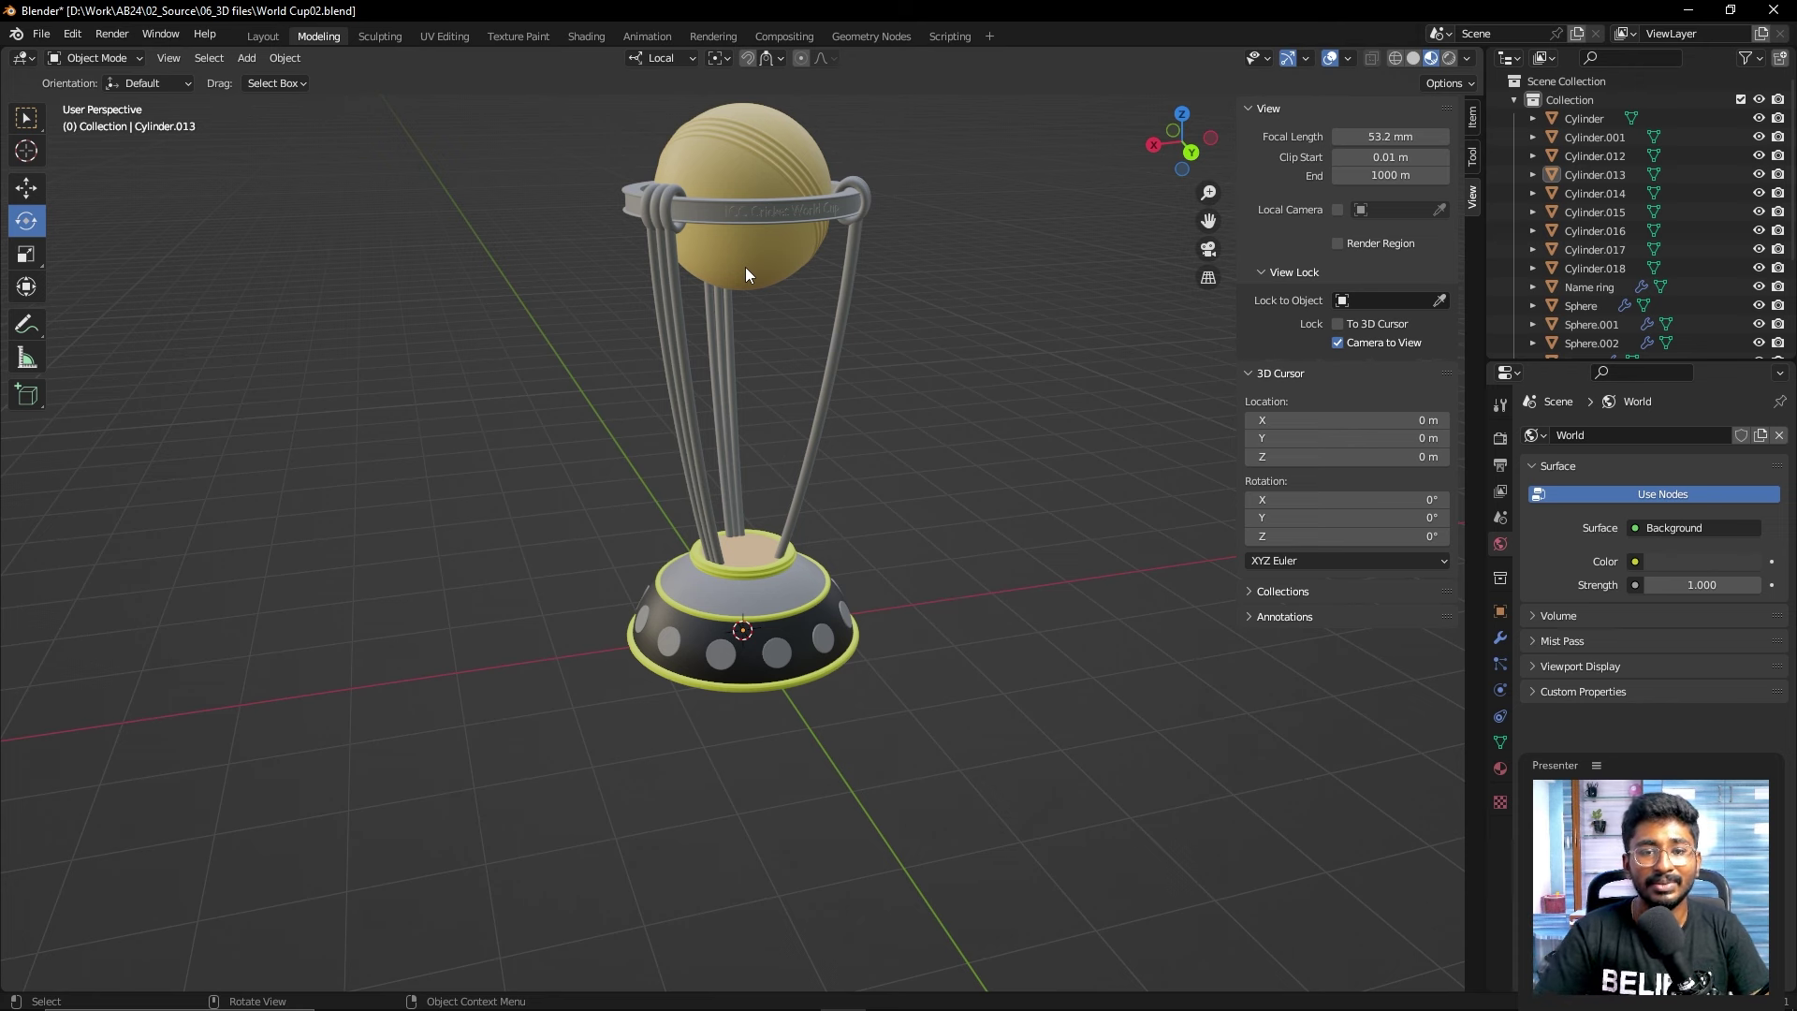
left_click(745, 267)
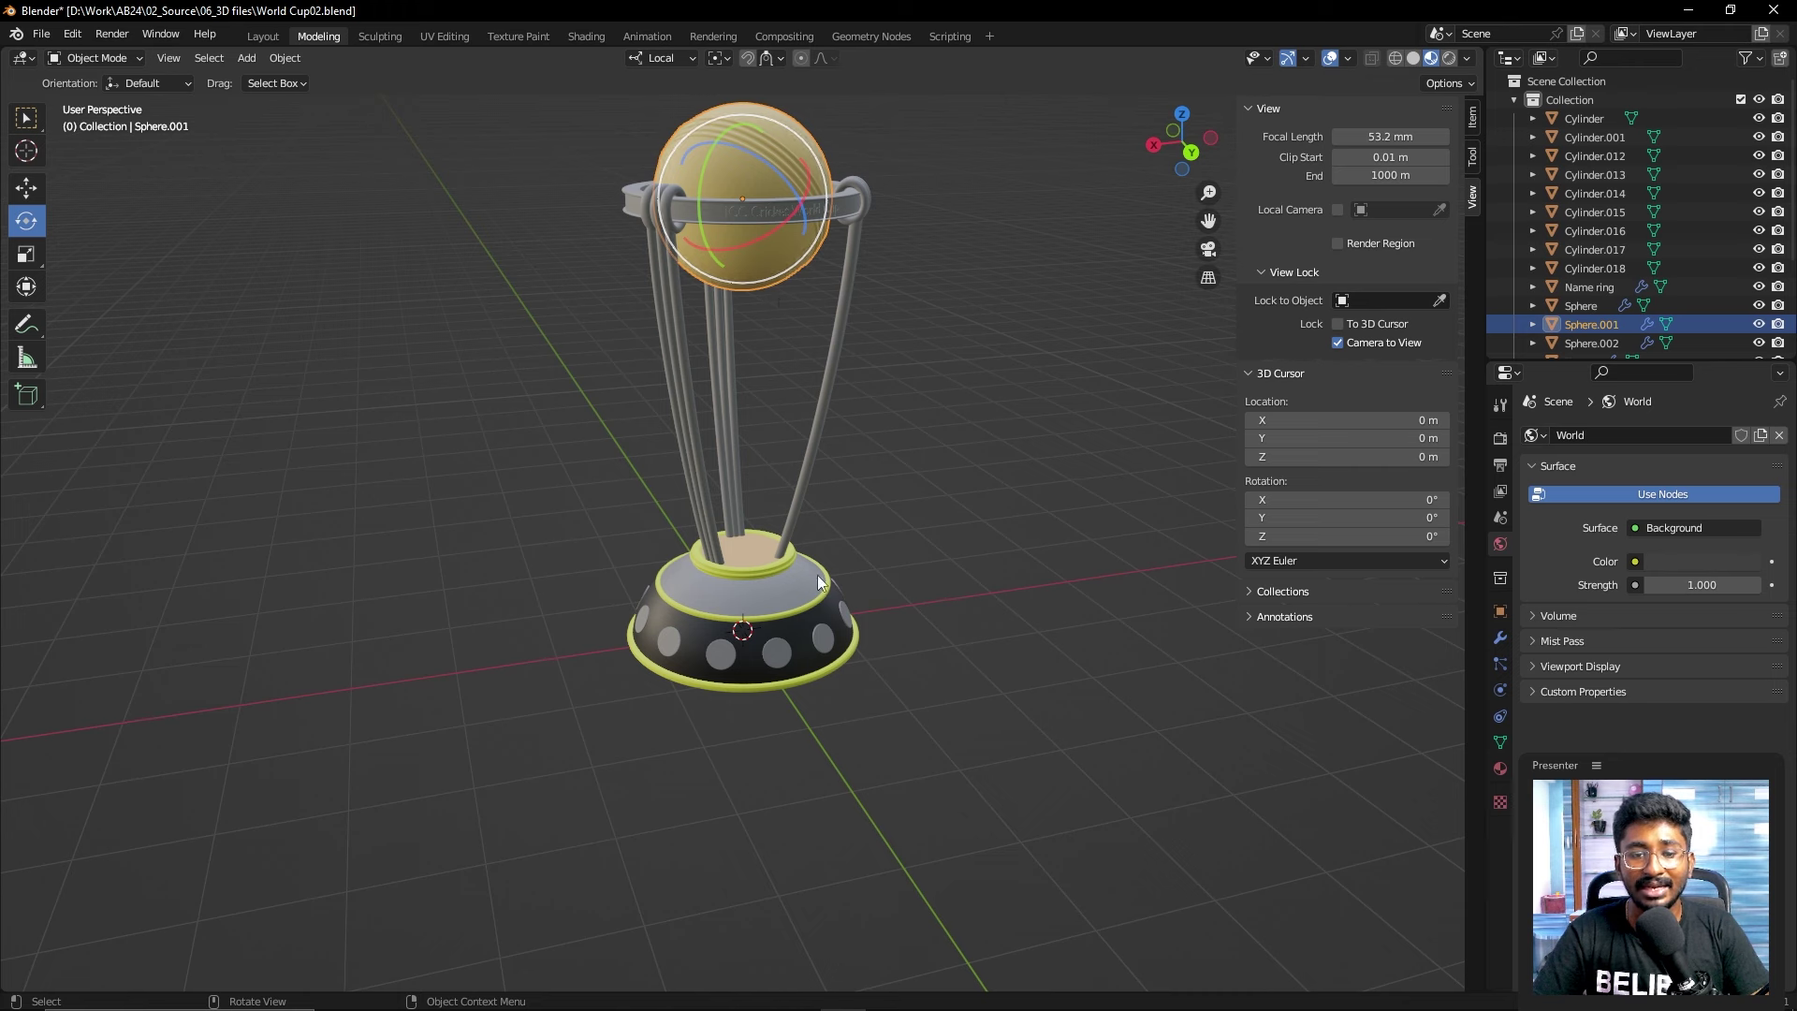
left_click(784, 681)
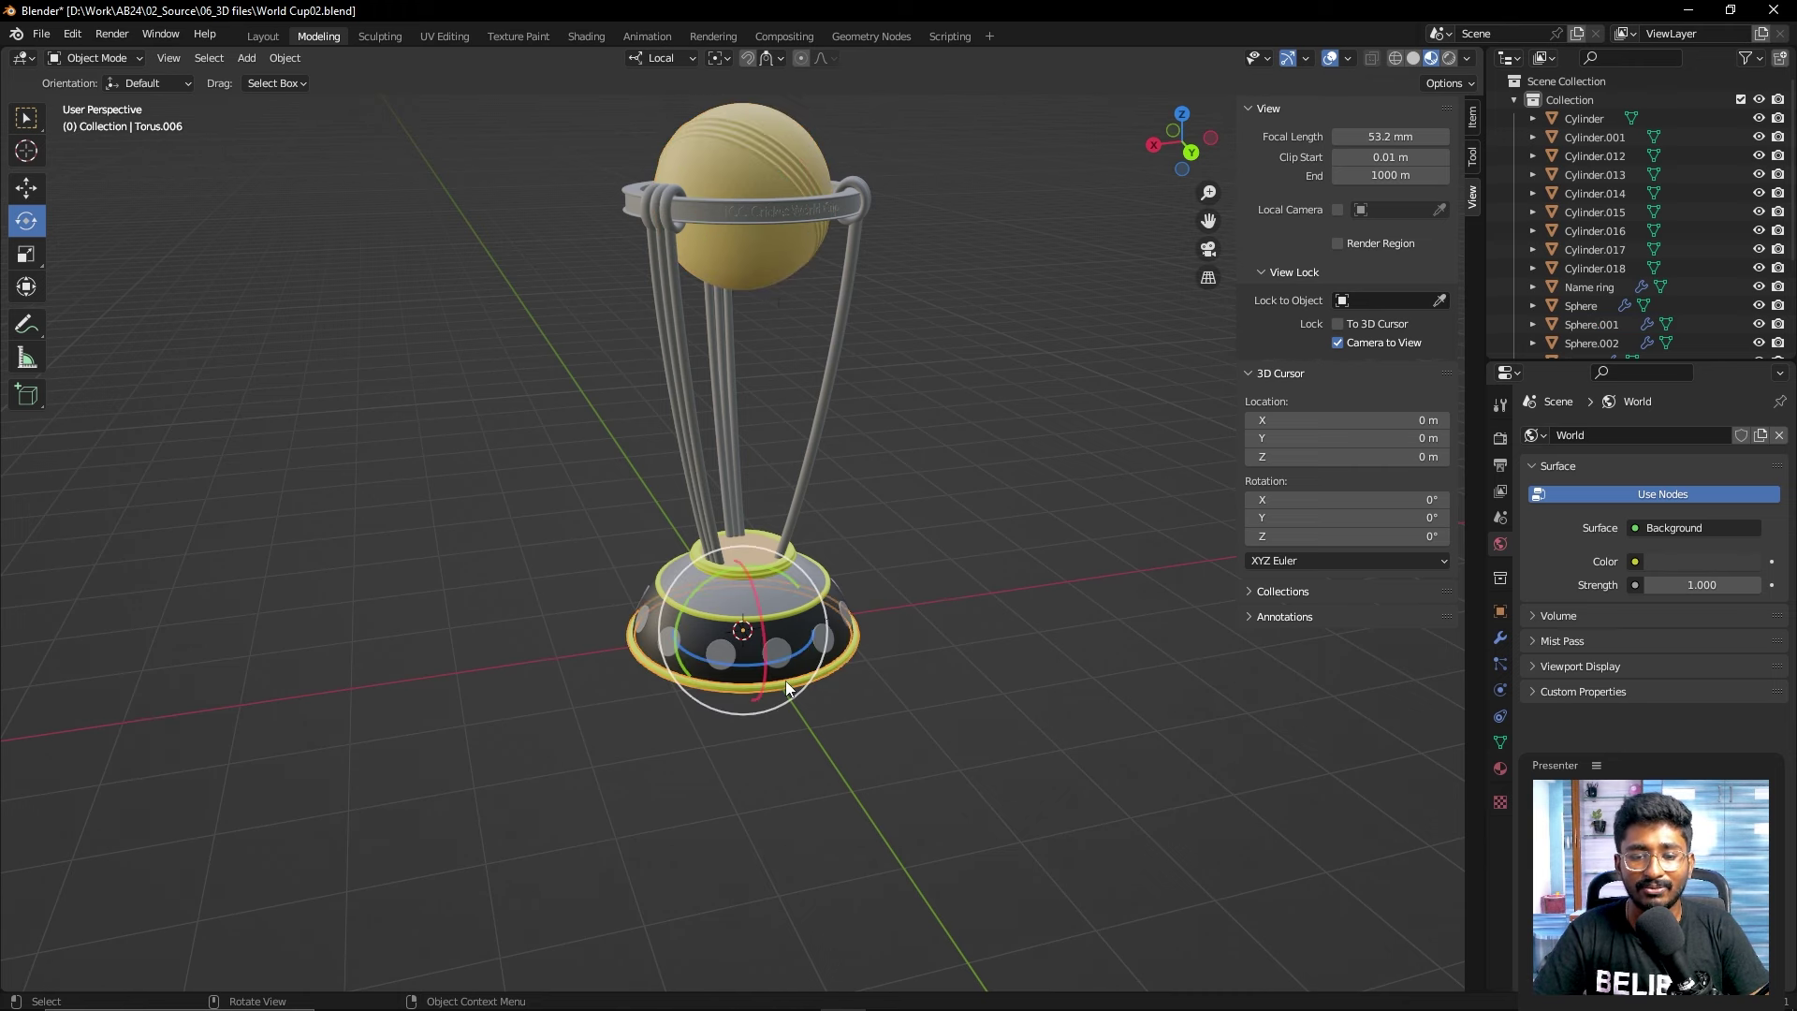
left_click(829, 664)
scroll(830, 664, "up", 3)
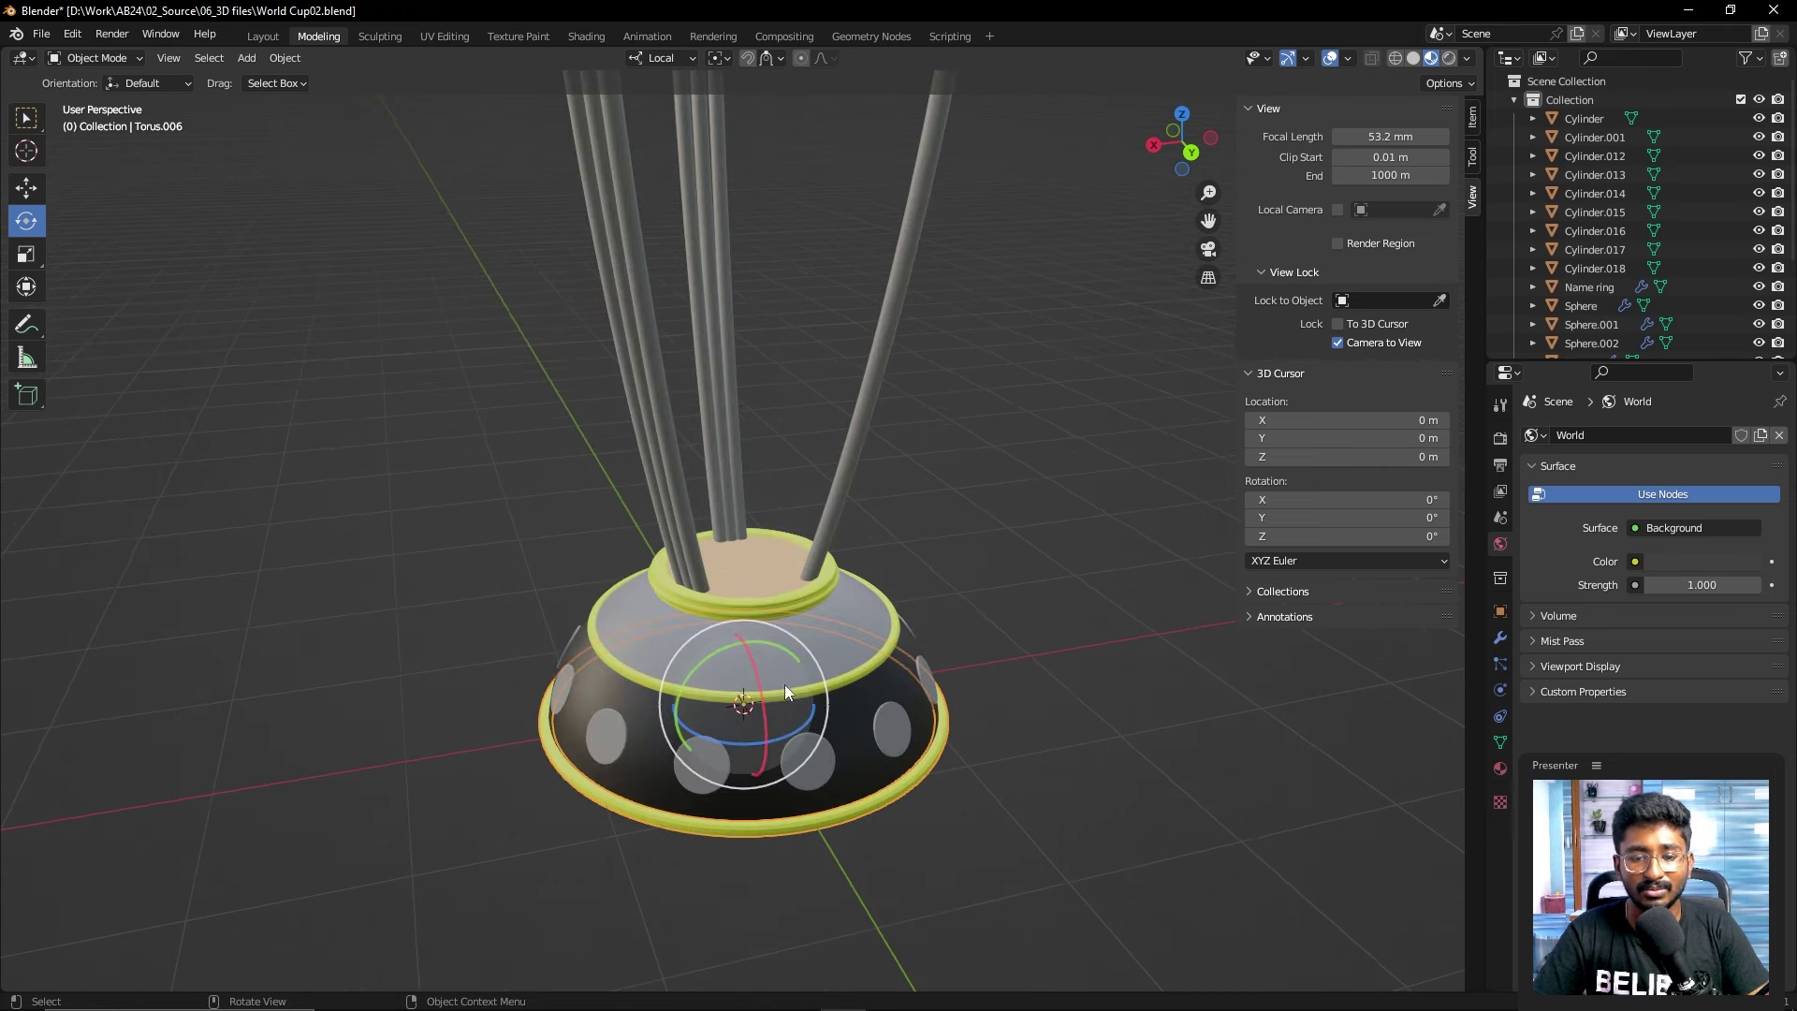
left_click(846, 670)
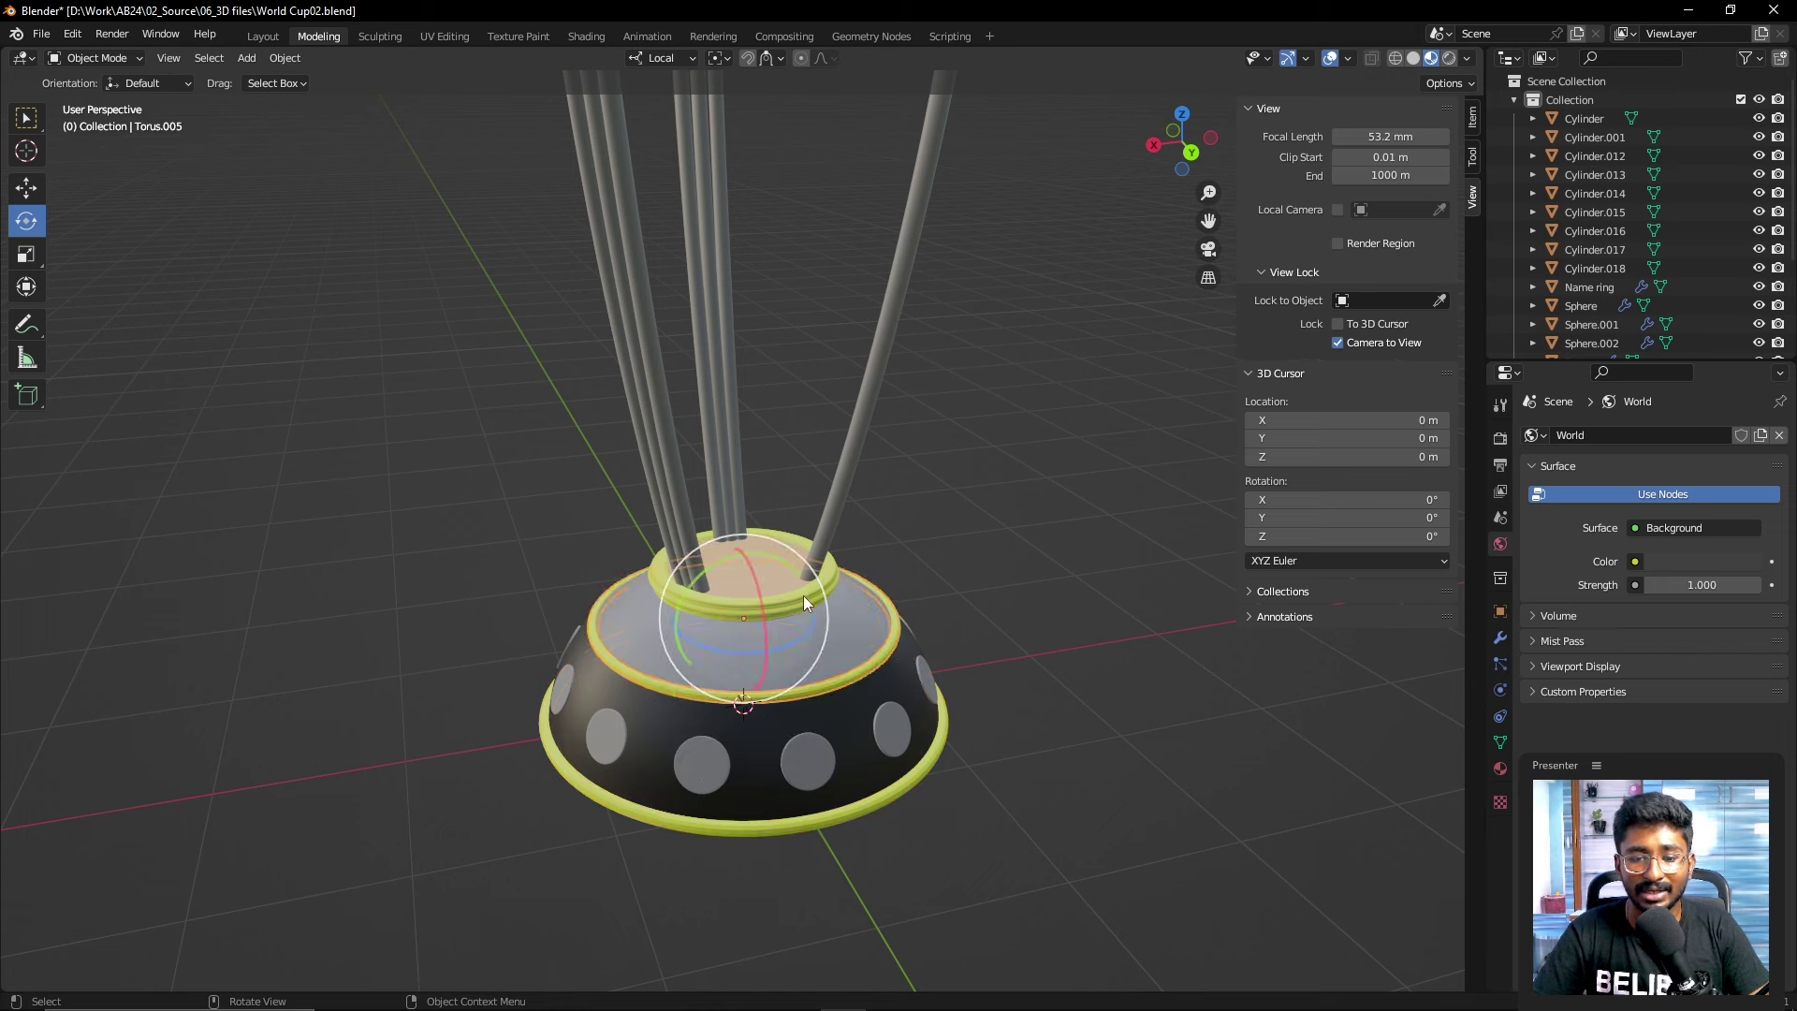
left_click(805, 592)
left_click(859, 442)
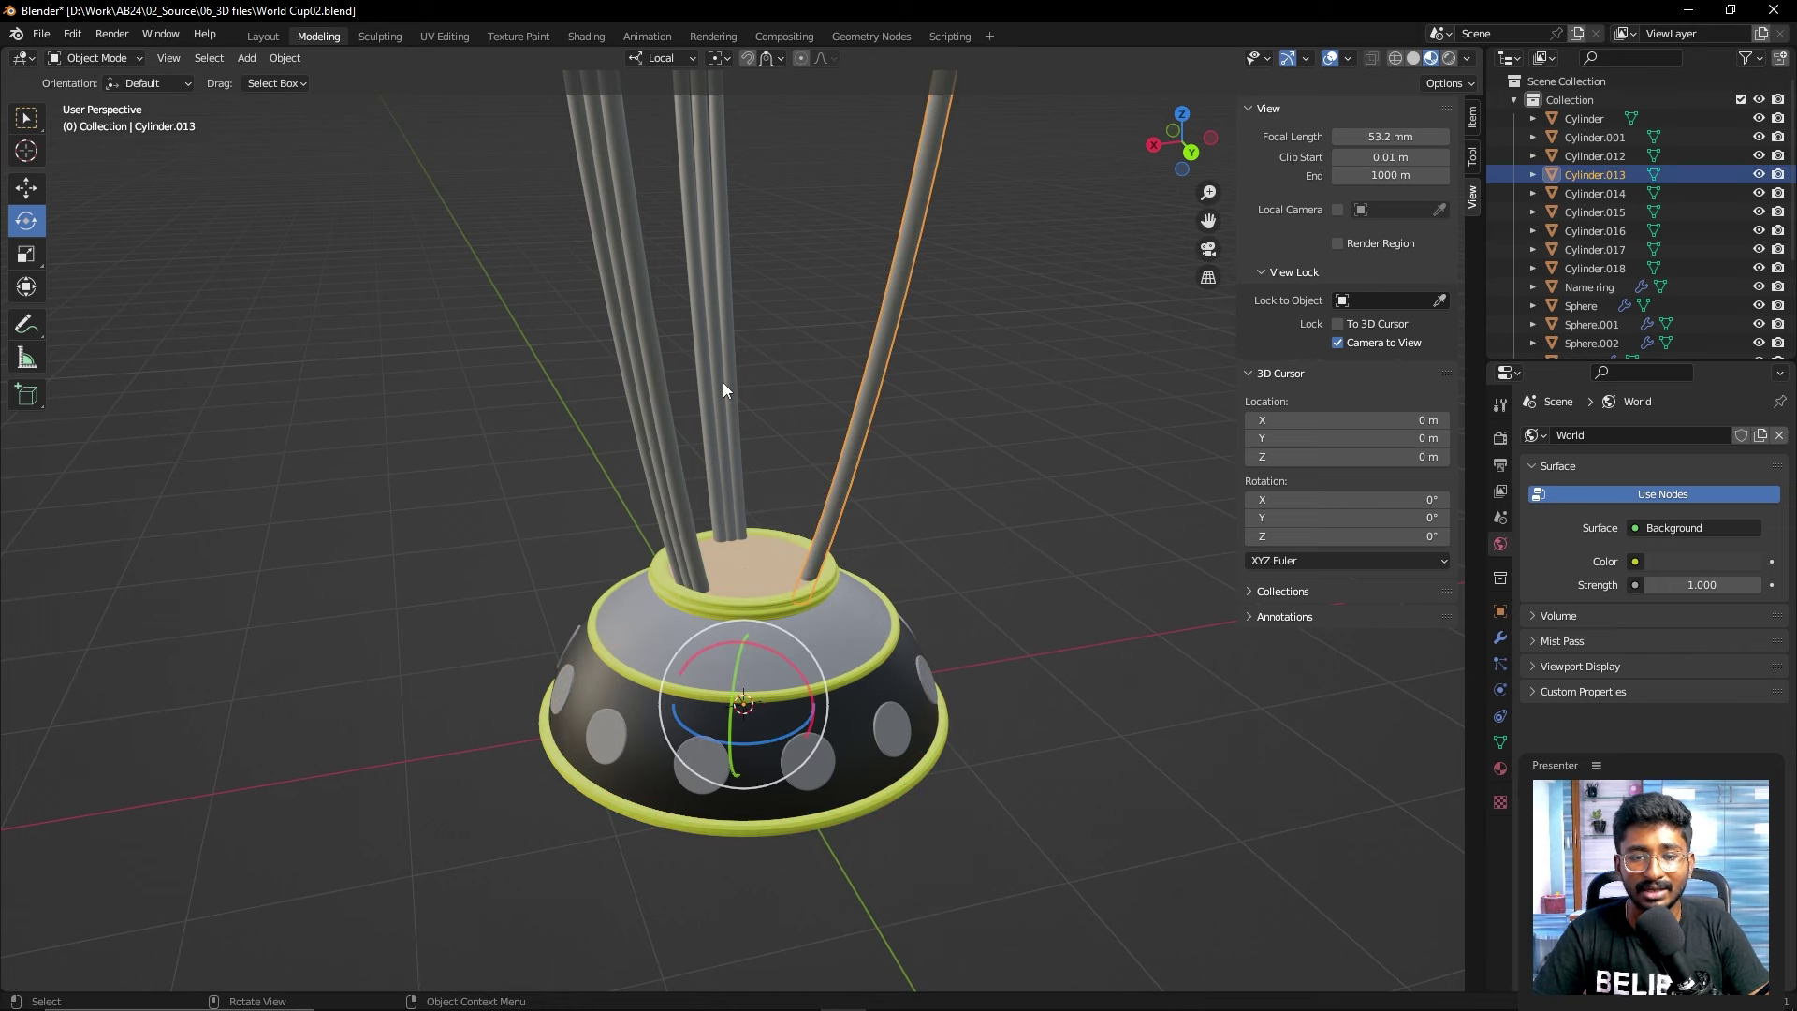
left_click(723, 382)
left_click(732, 444)
left_click(989, 575)
scroll(958, 627, "down", 3)
scroll(959, 627, "down", 2)
scroll(958, 628, "up", 2)
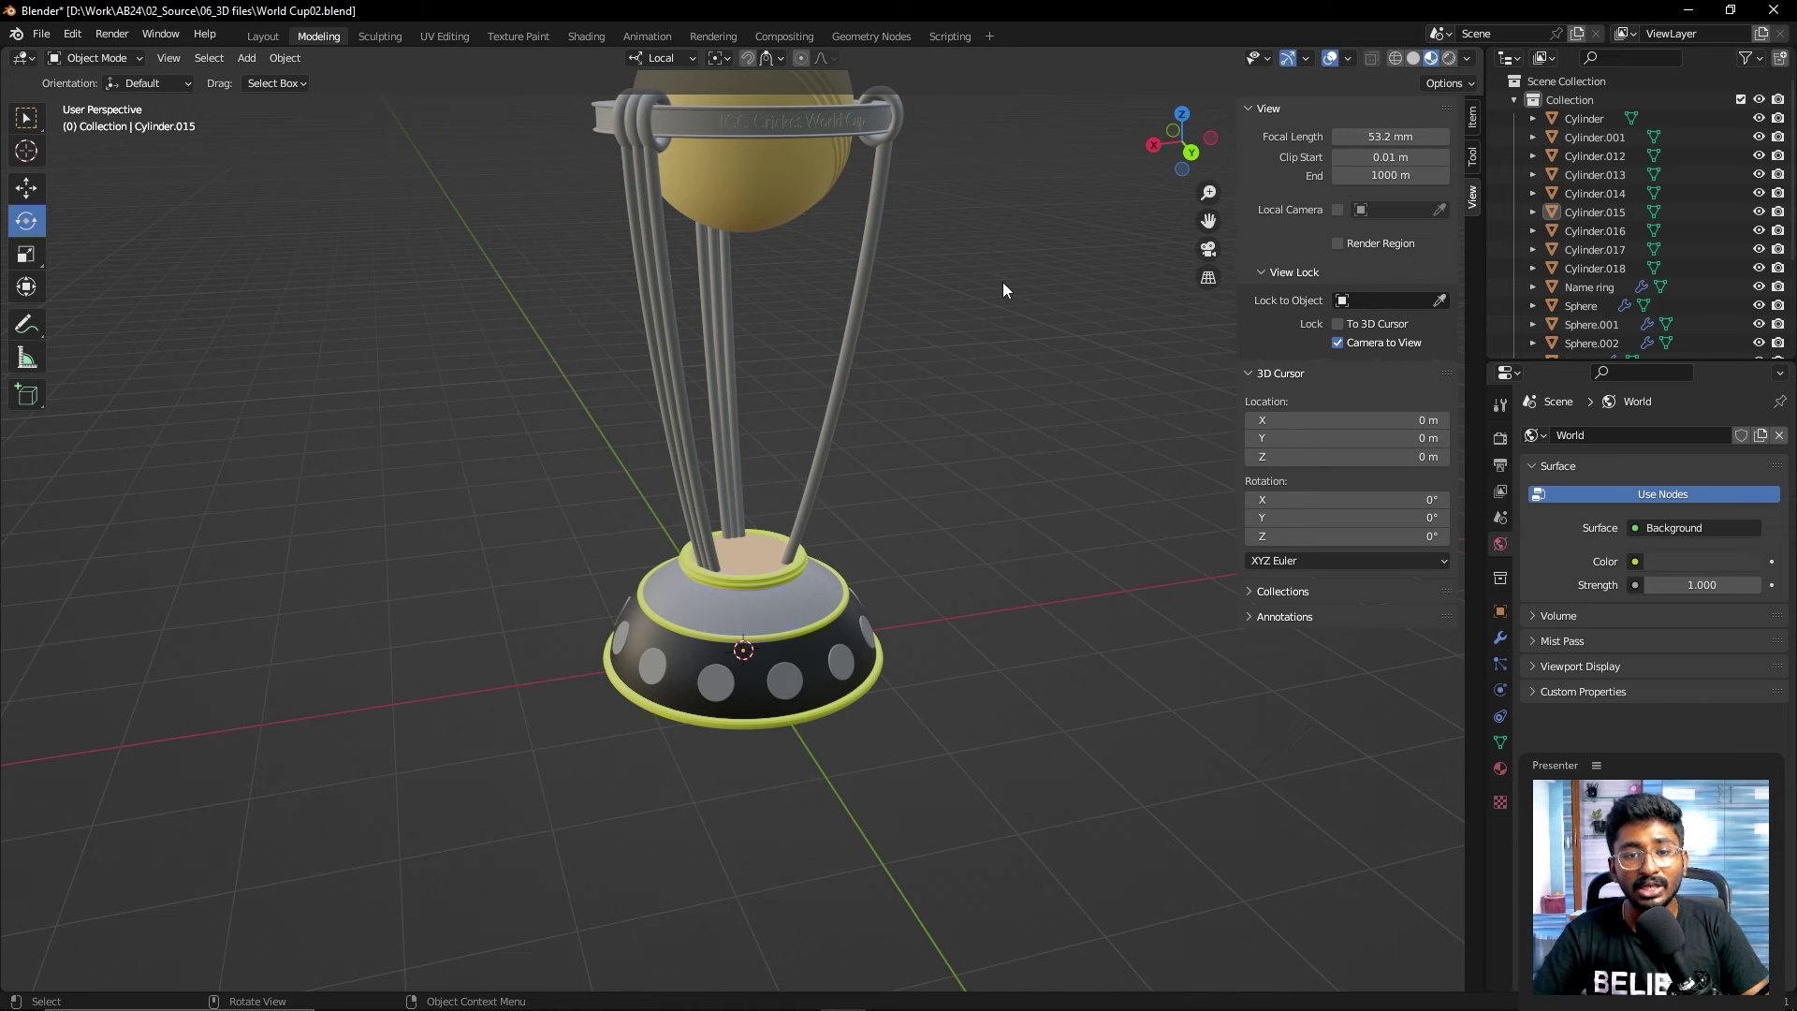
left_click_drag(1002, 283, 993, 386)
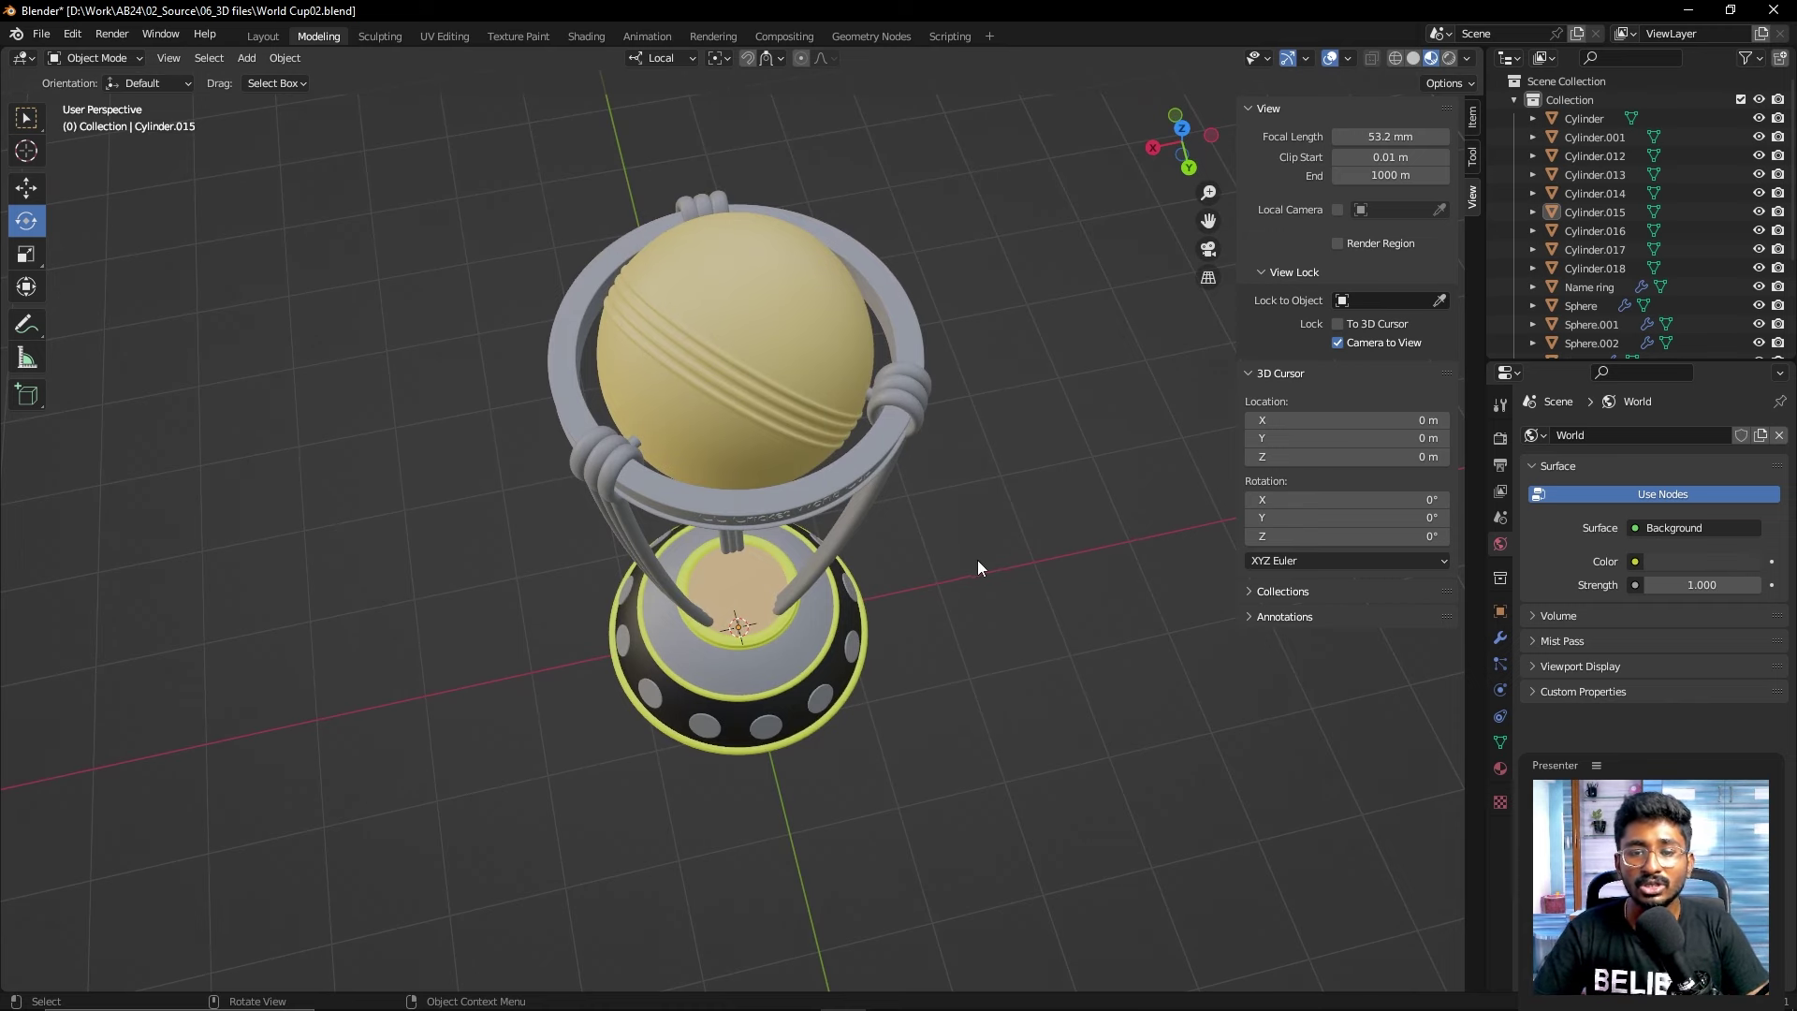
left_click_drag(993, 391, 970, 455)
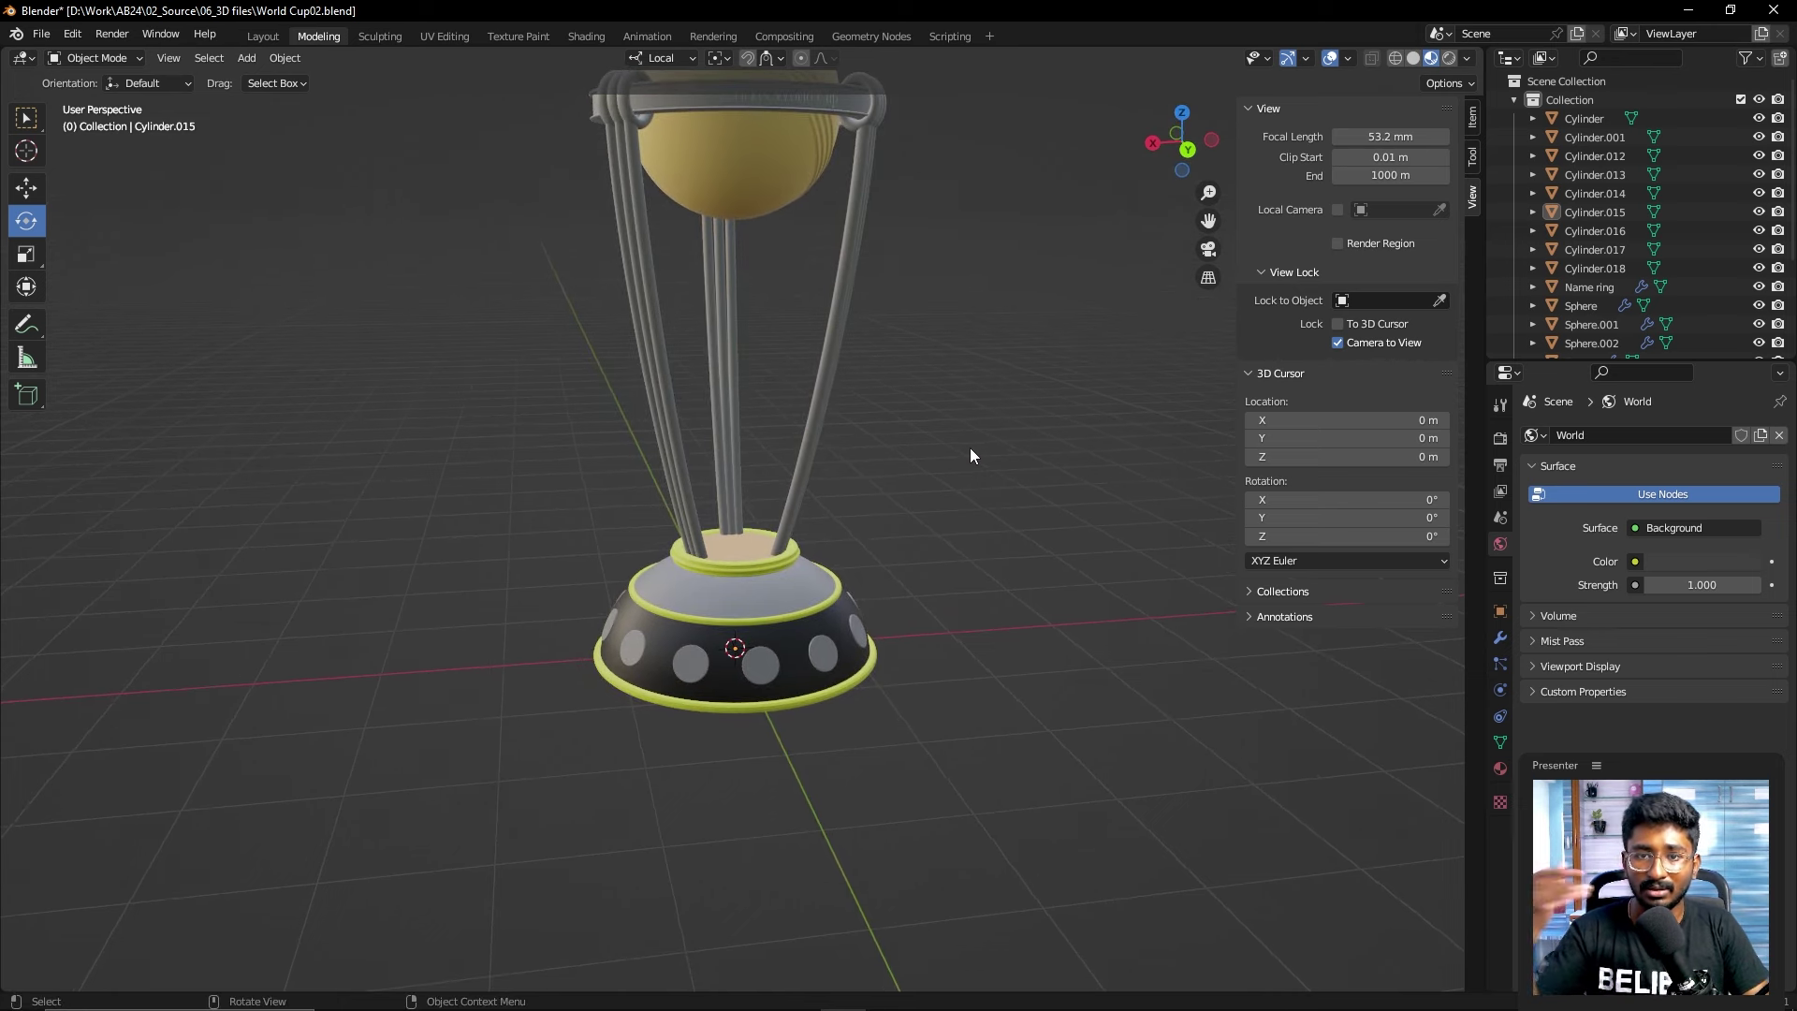
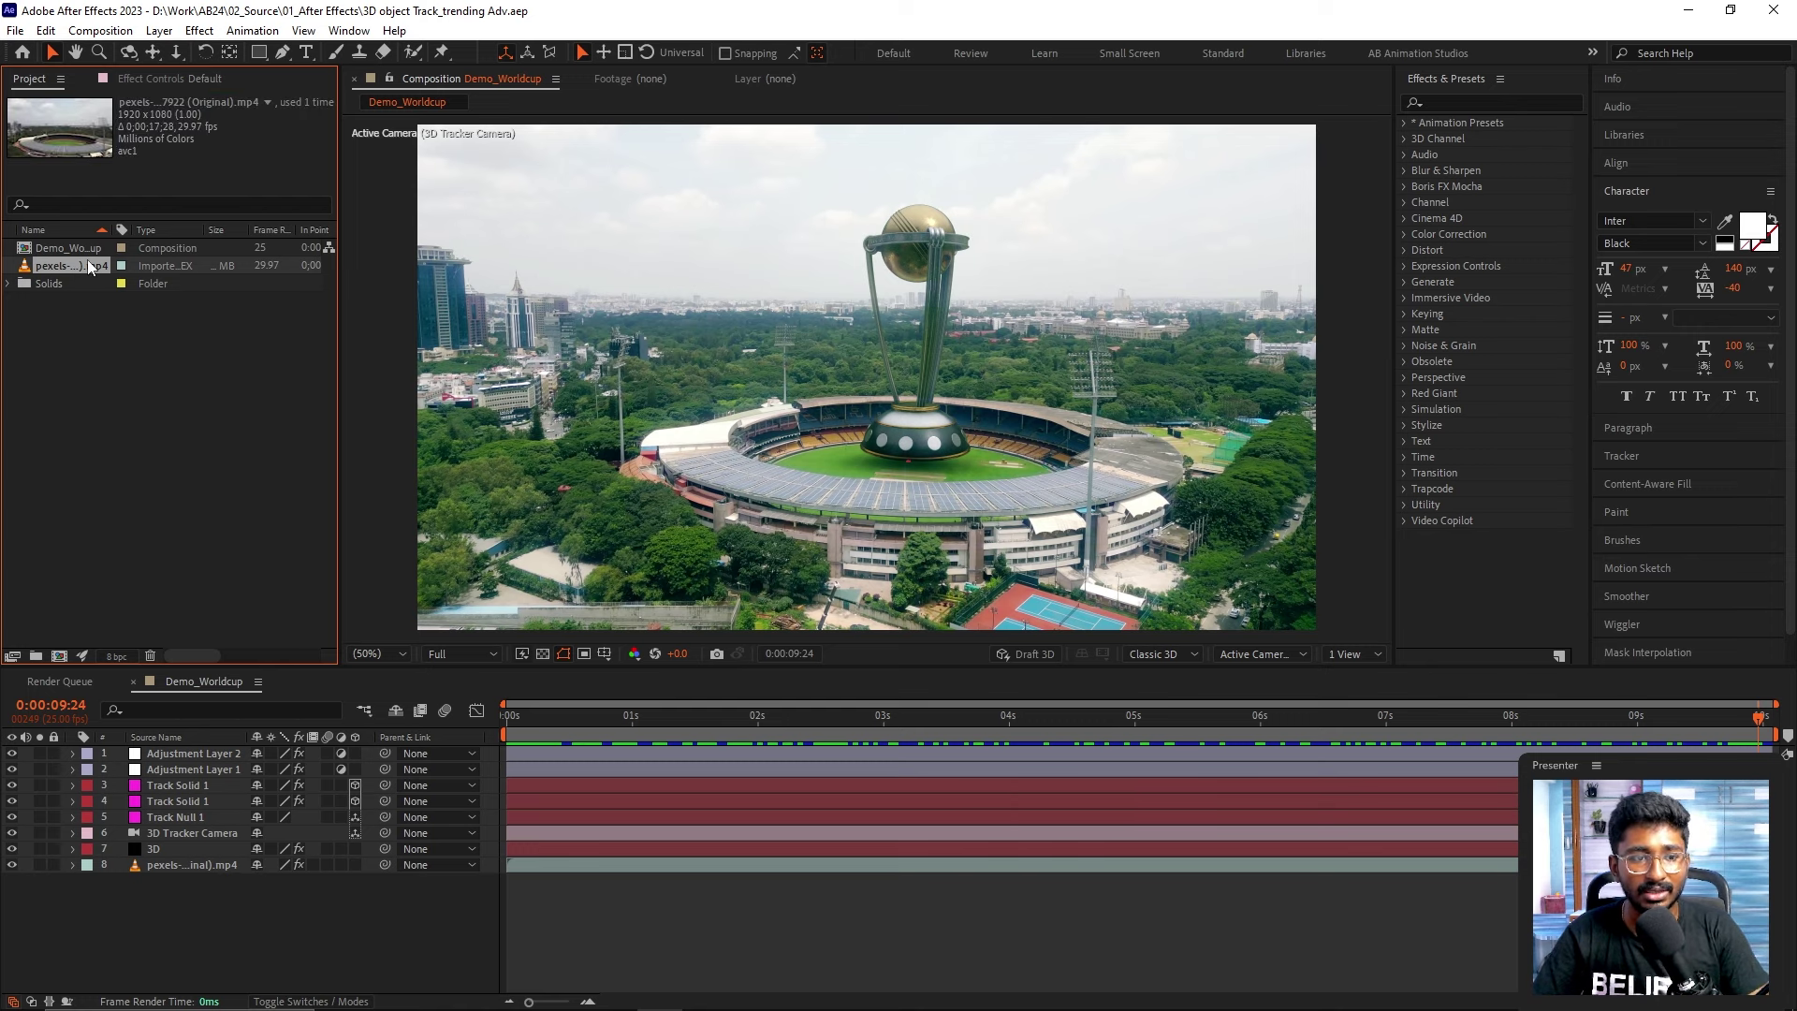
- Preview the raw drone footage on its own, rewind it, then return to the Demo_Worldcup composition
double_click(91, 268)
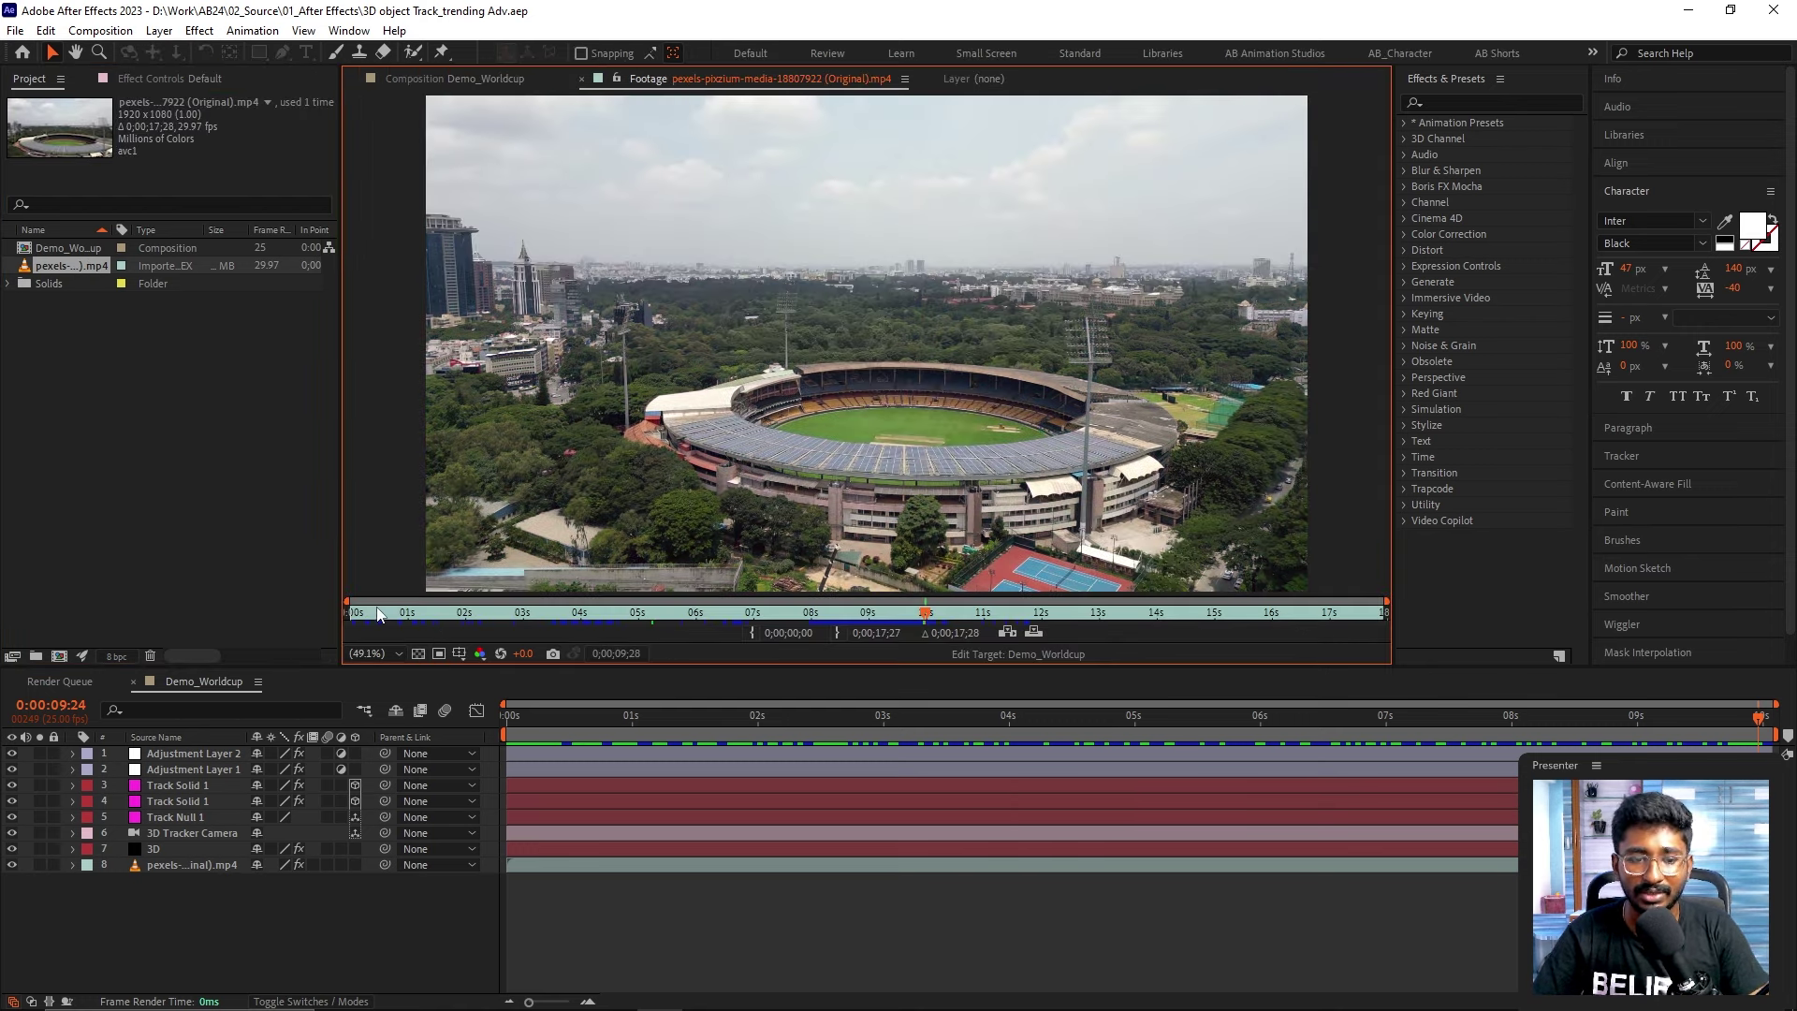
key("space")
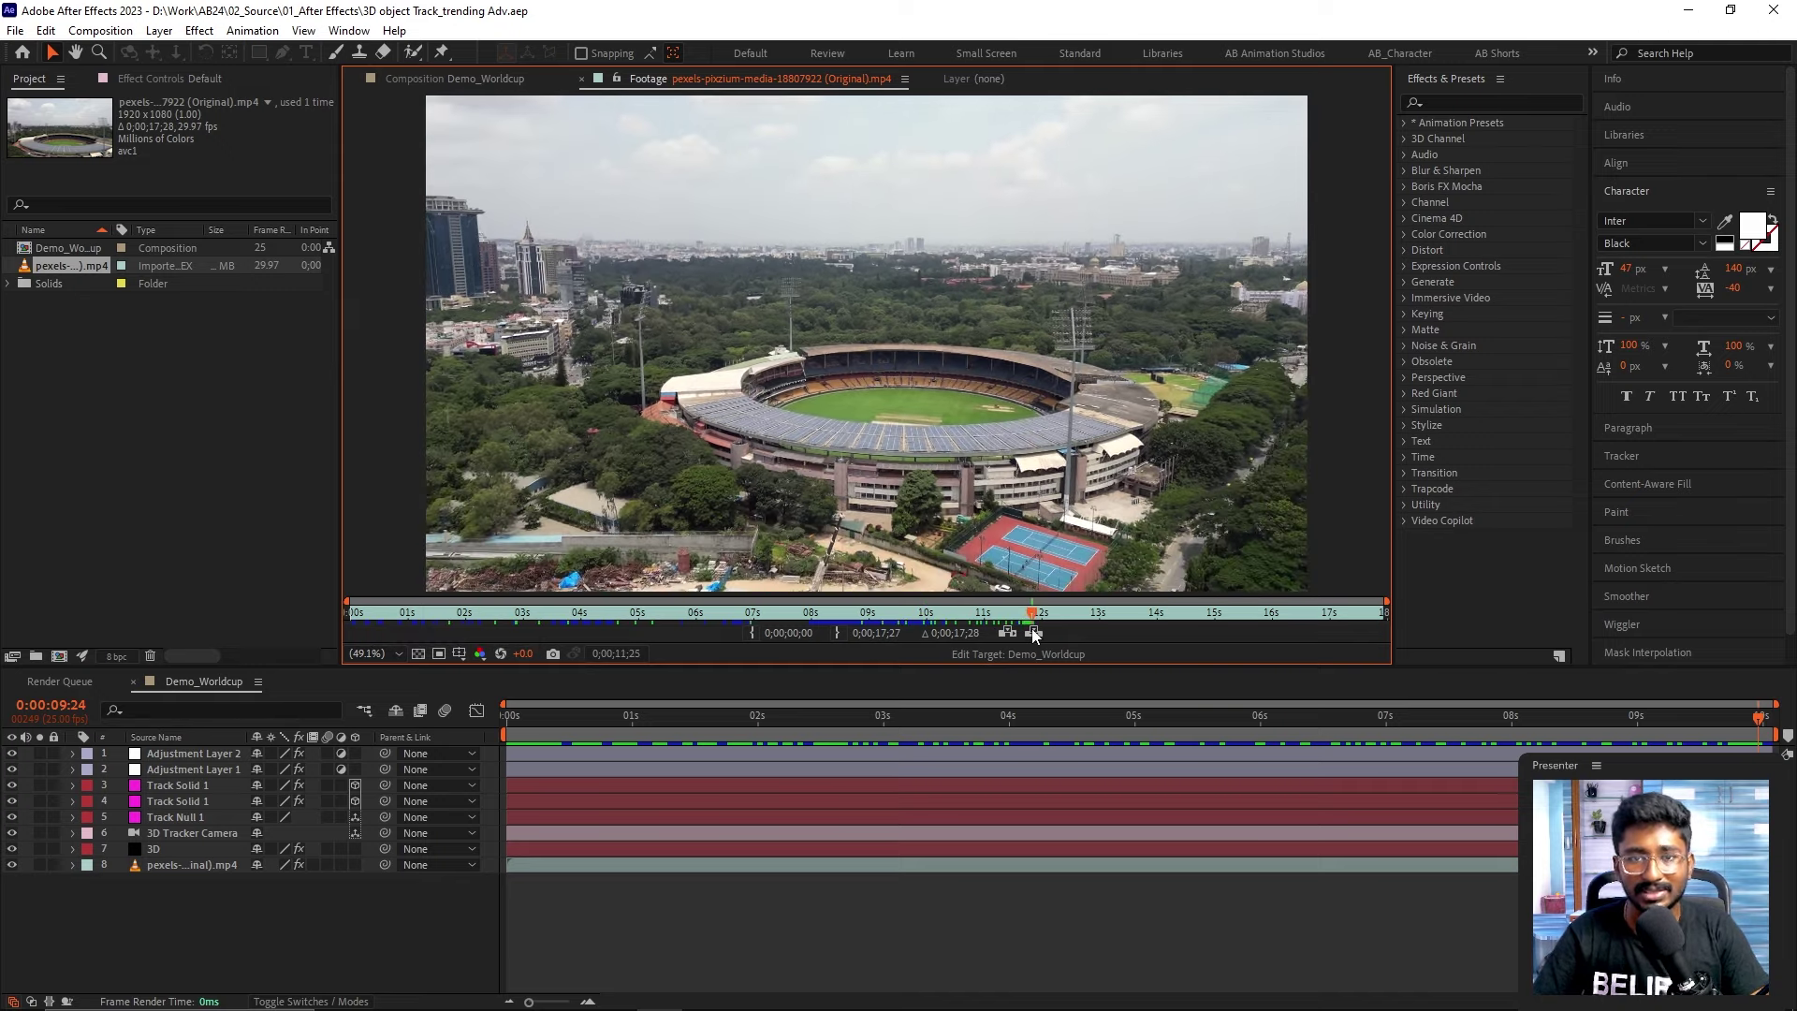
left_click_drag(1032, 614, 678, 630)
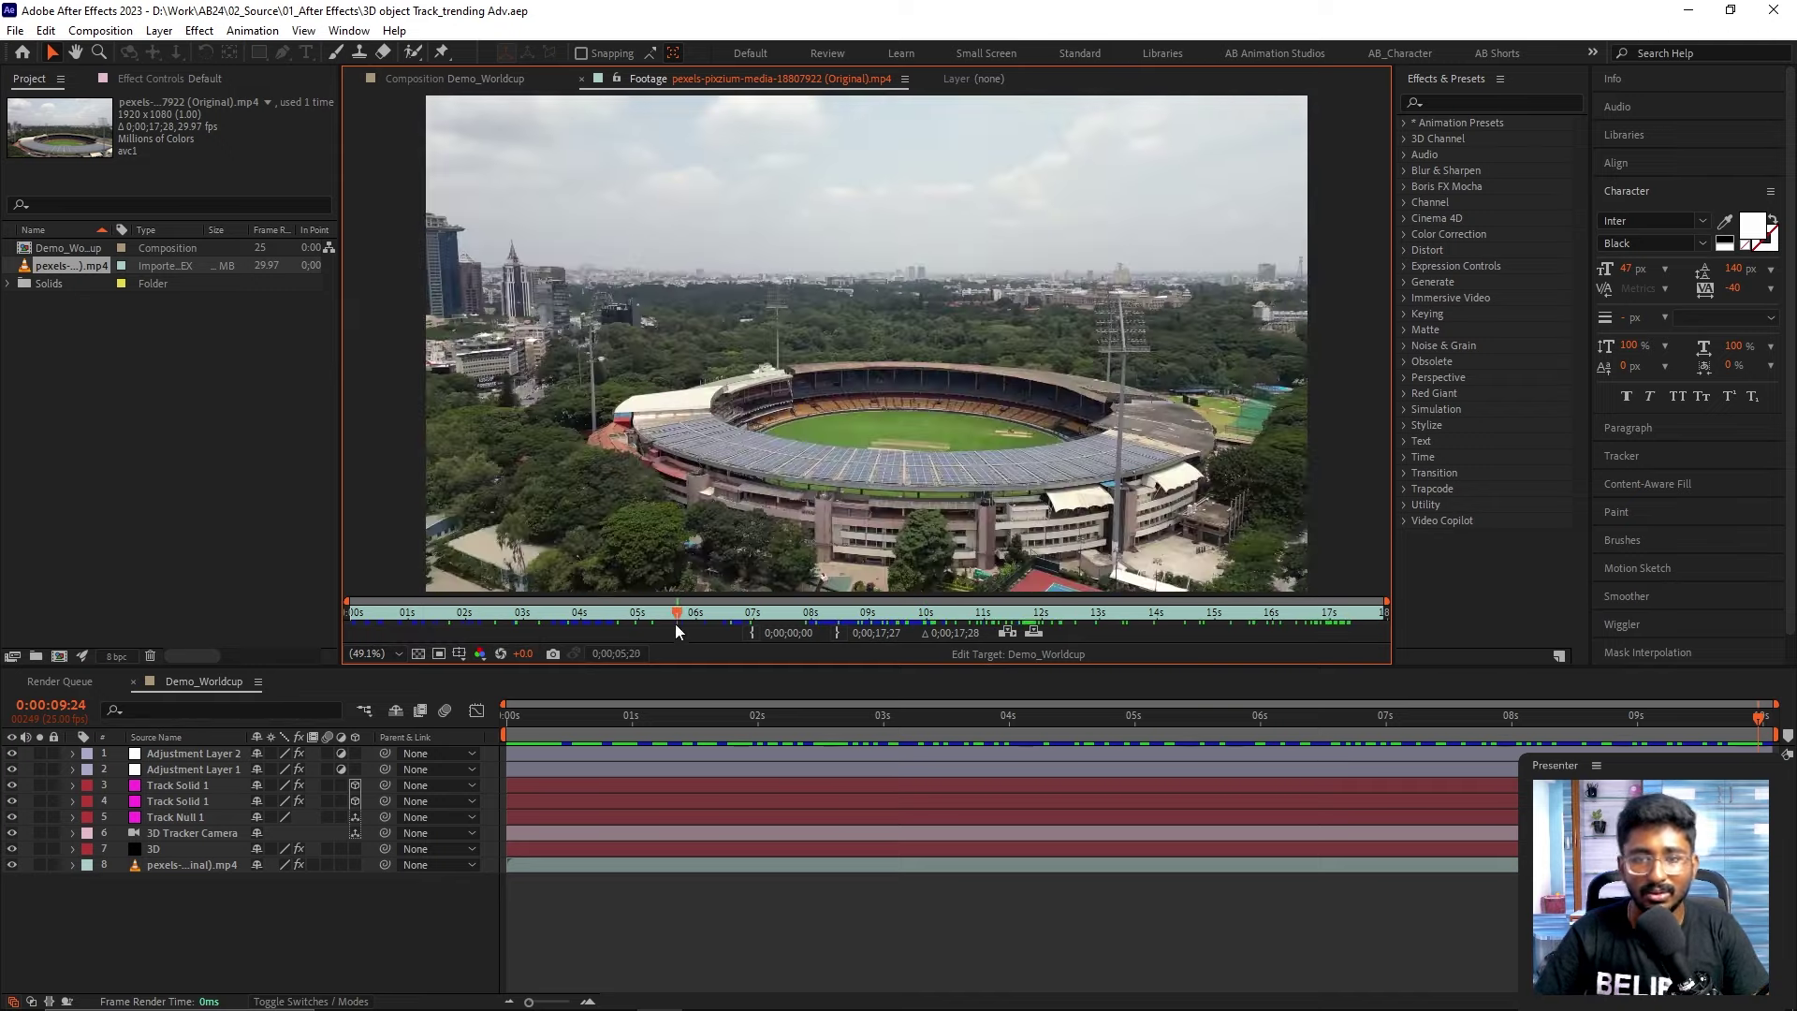
left_click_drag(678, 630, 332, 633)
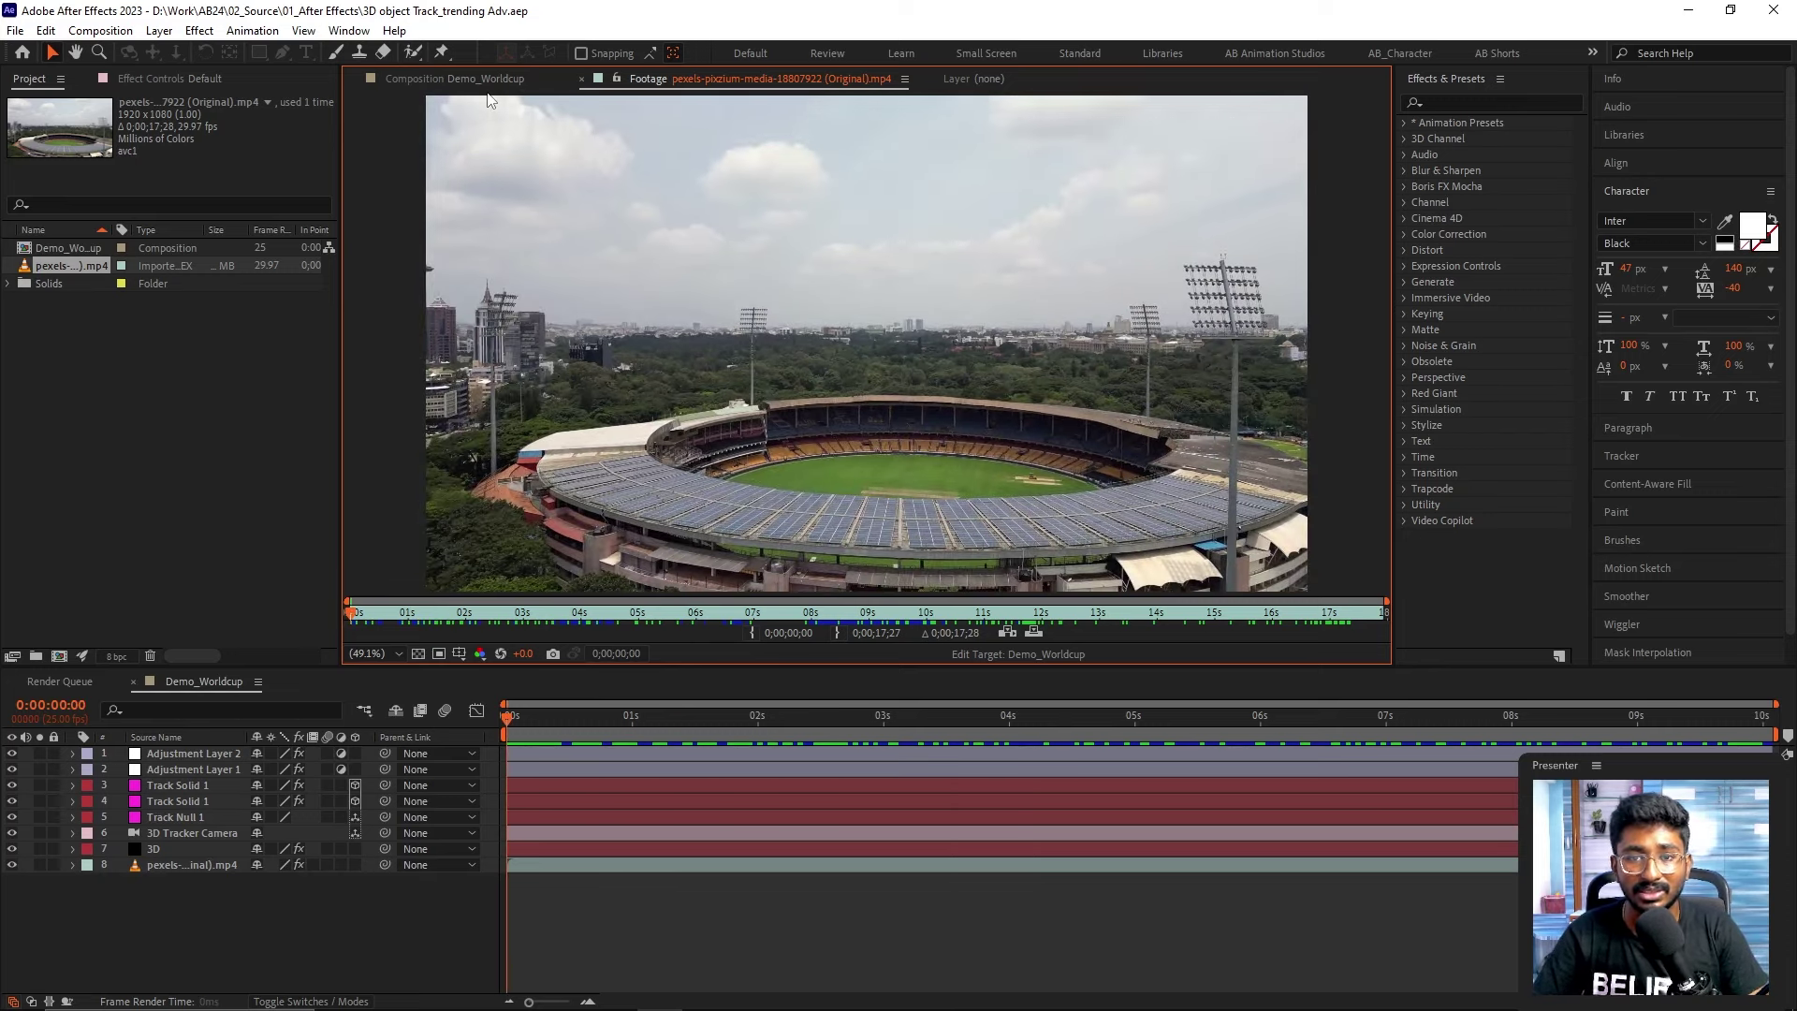
left_click(489, 82)
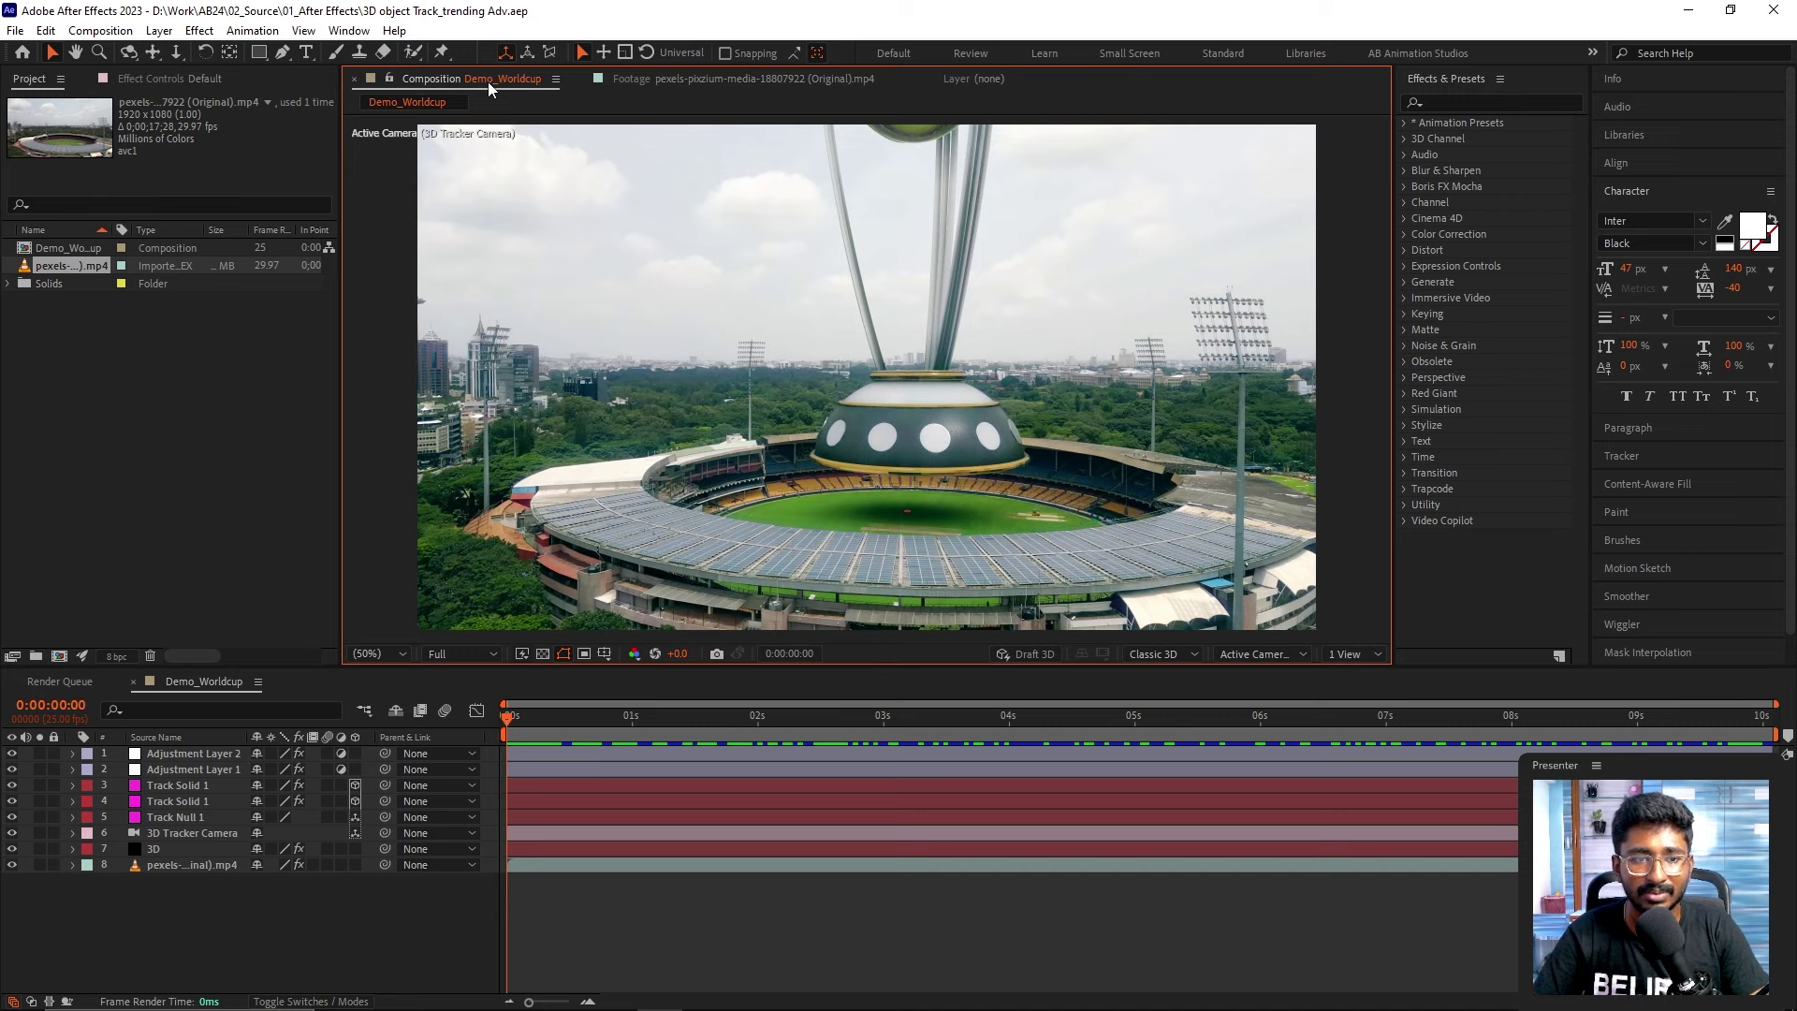
left_click(109, 348)
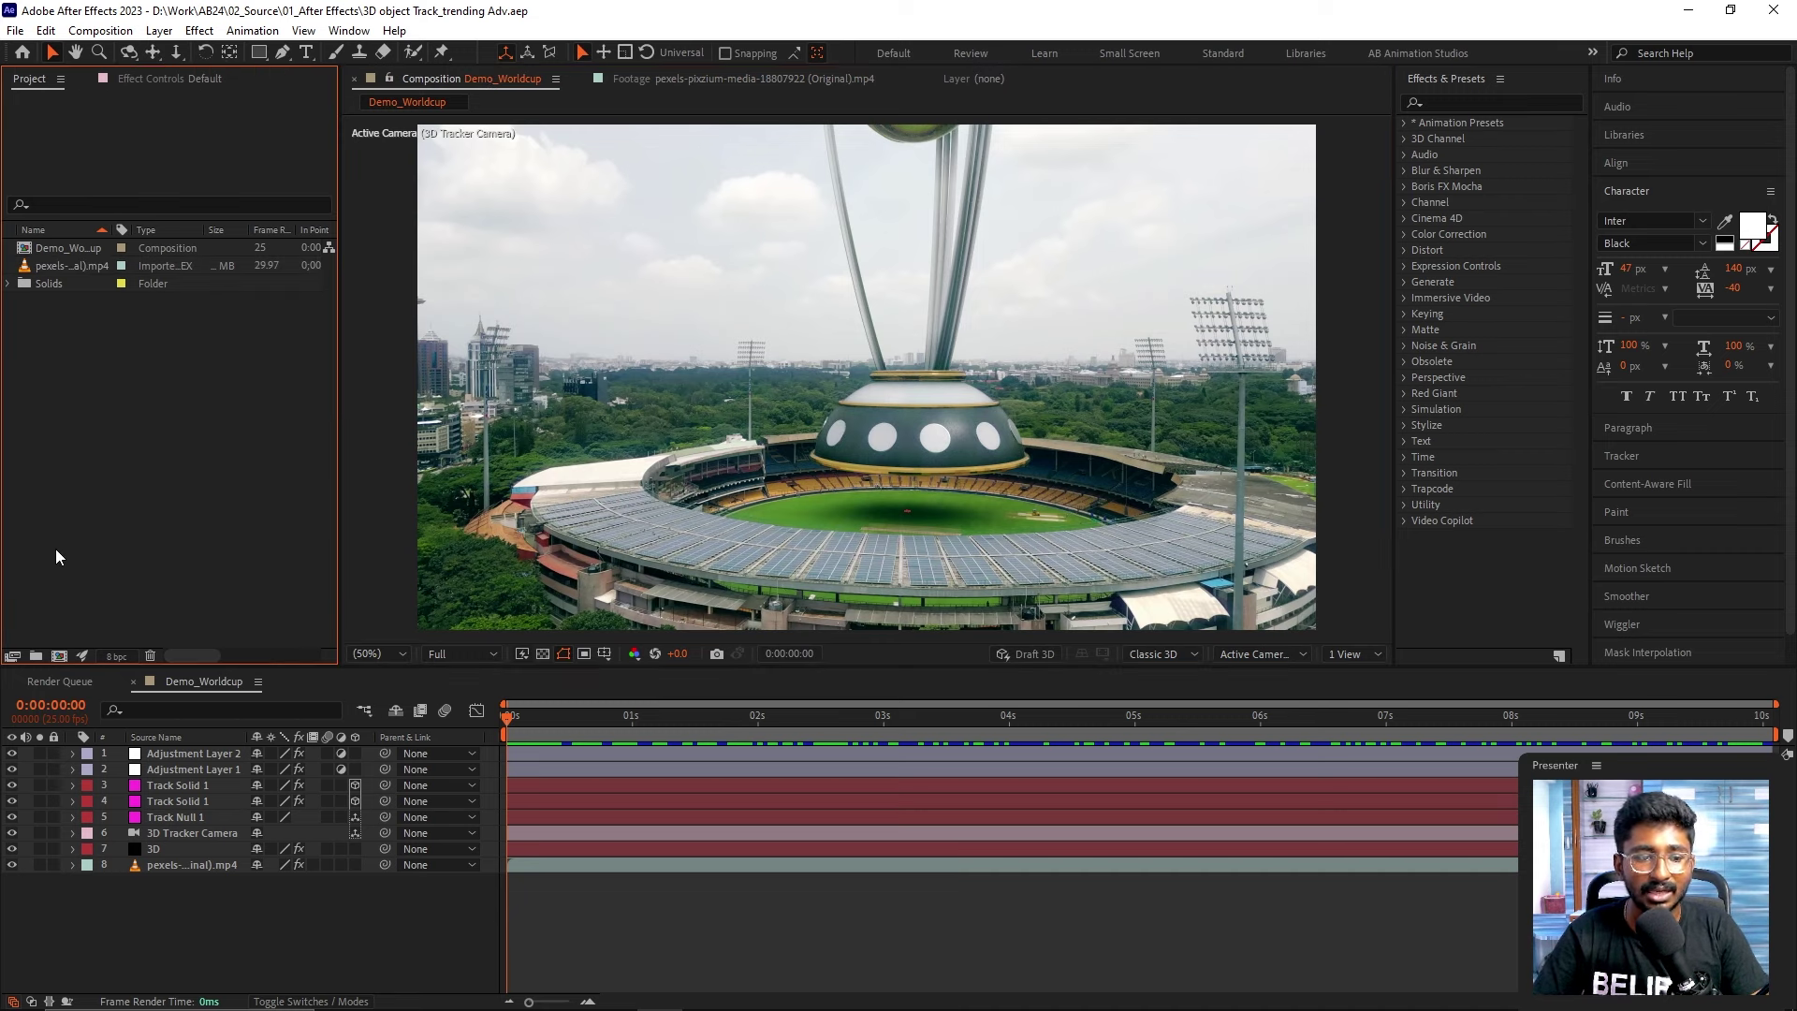
- Create a 1920×1080, 25 fps composition named 'Demo_Worldcup 2'
left_click(59, 655)
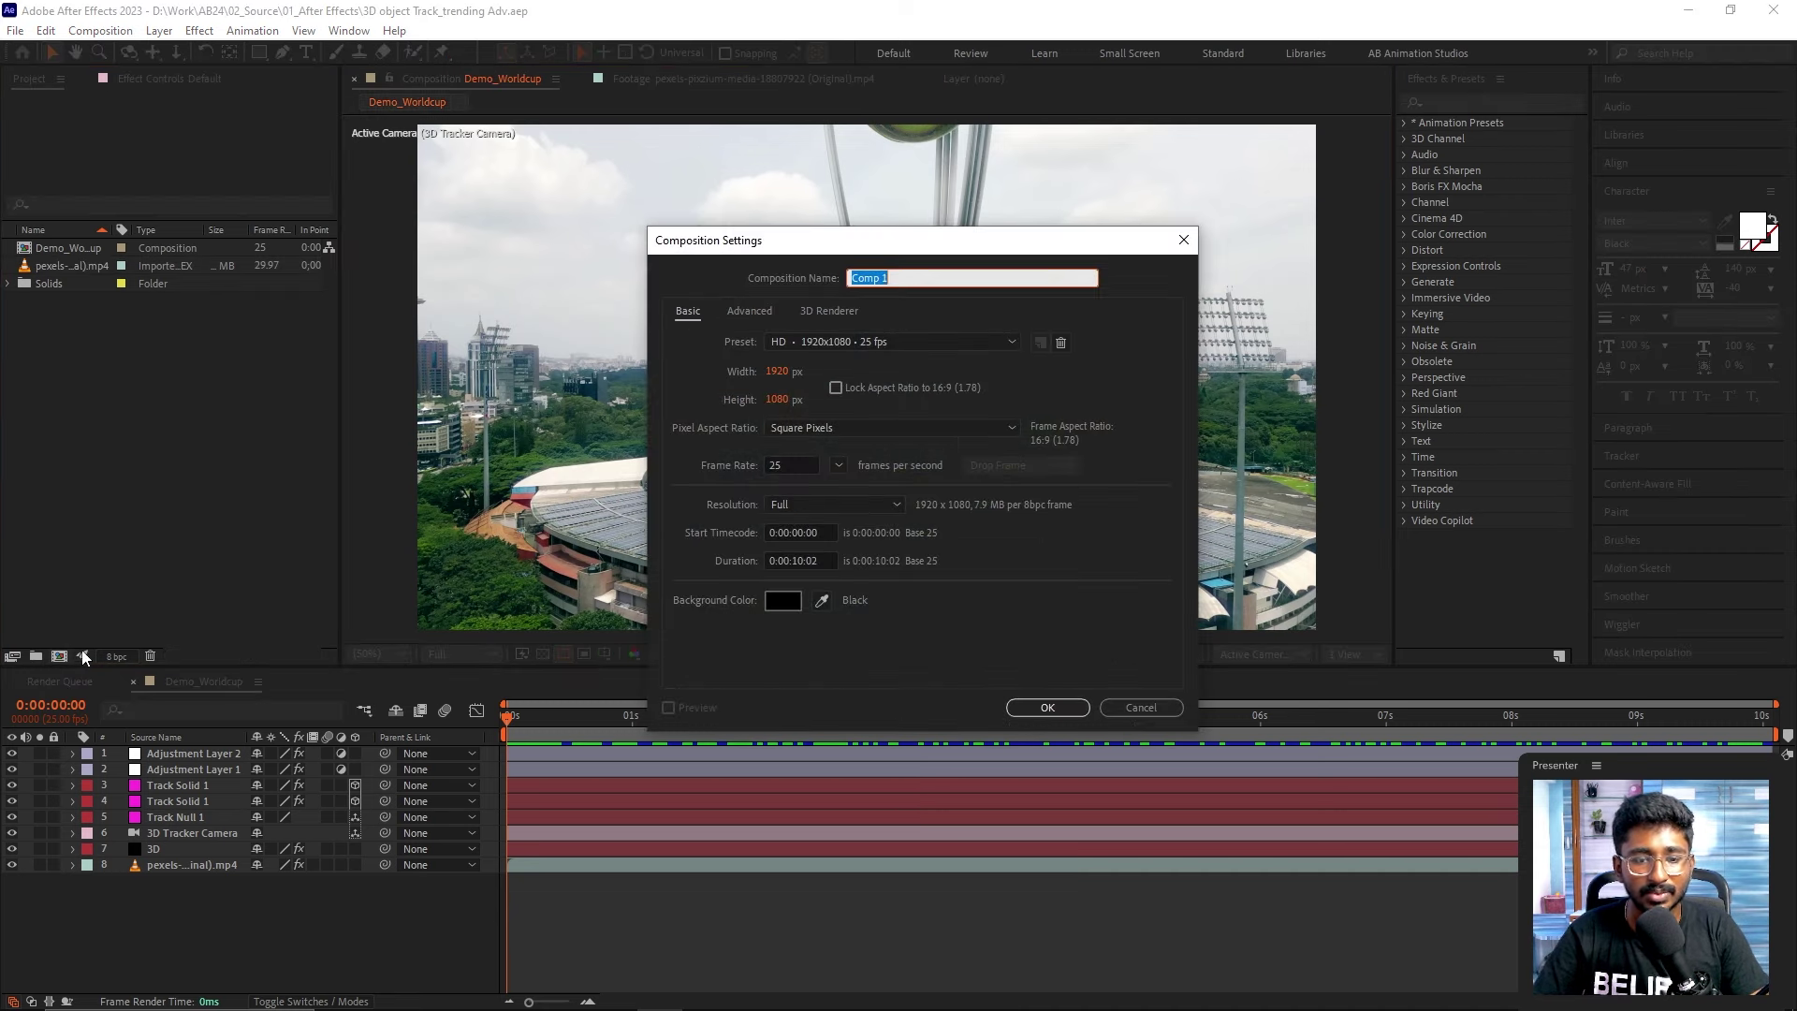
left_click_drag(994, 251, 911, 170)
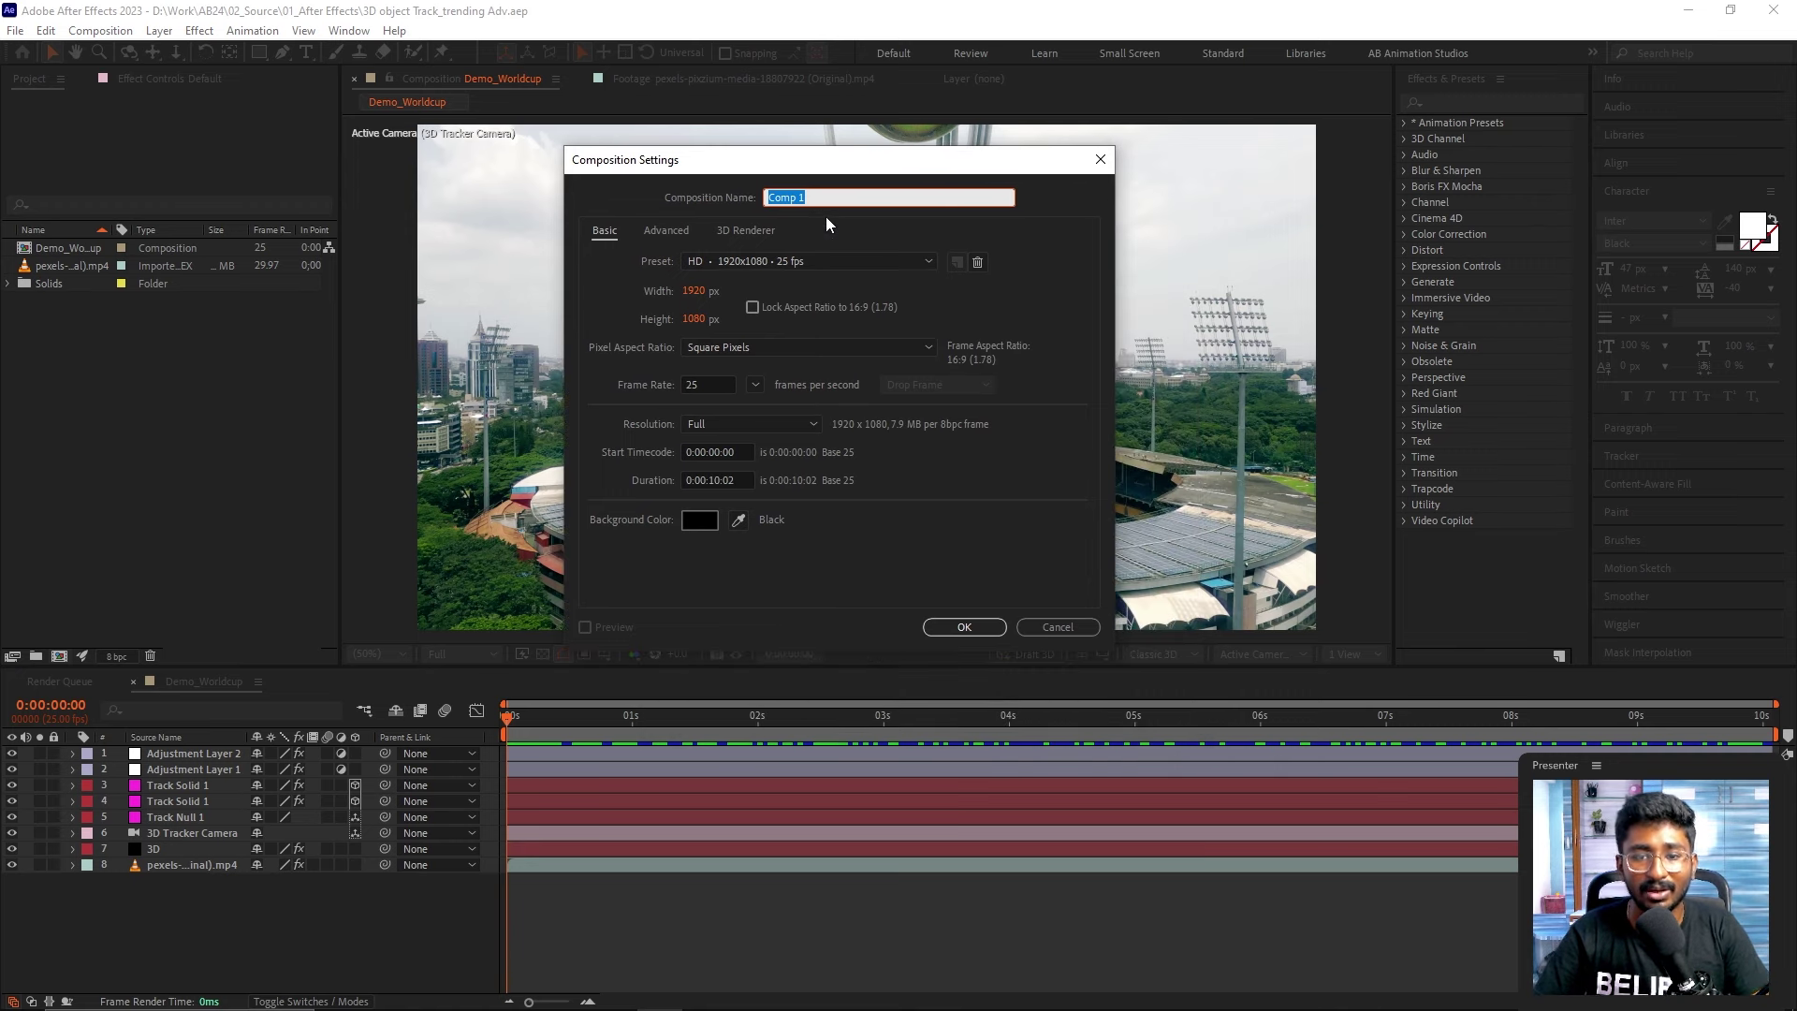
type("Demo")
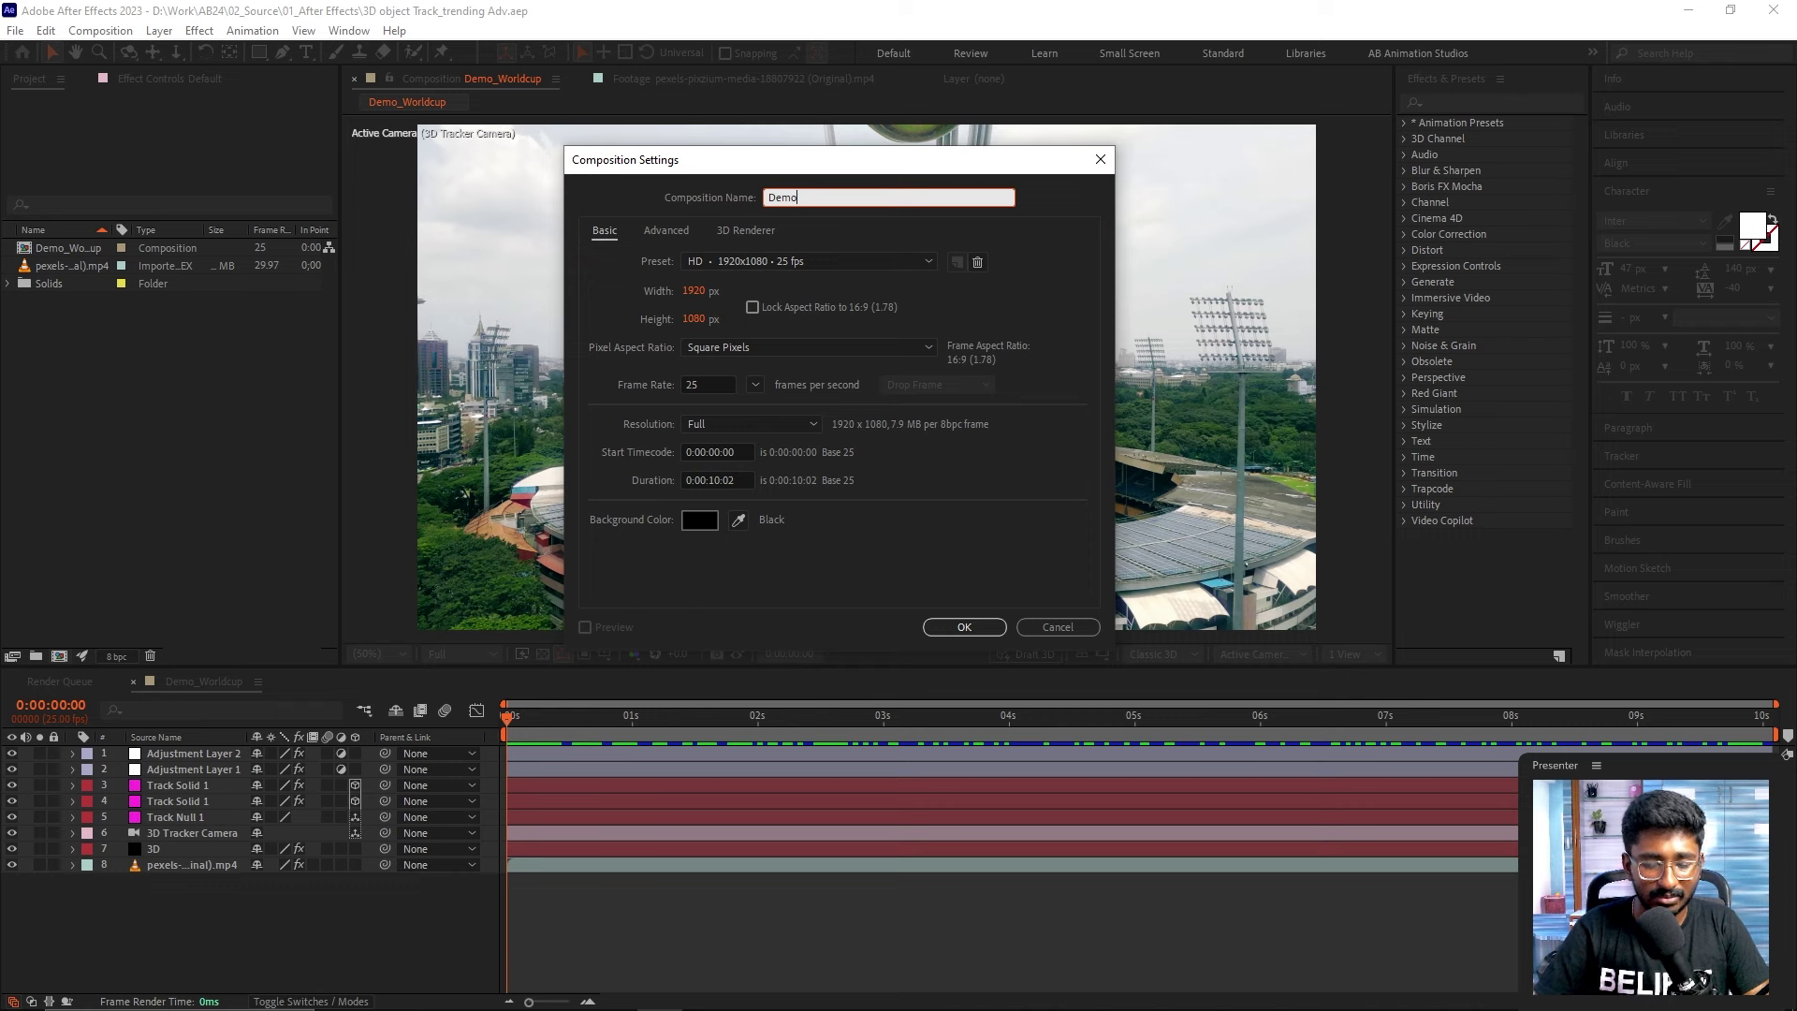
type("_Worldcup 2")
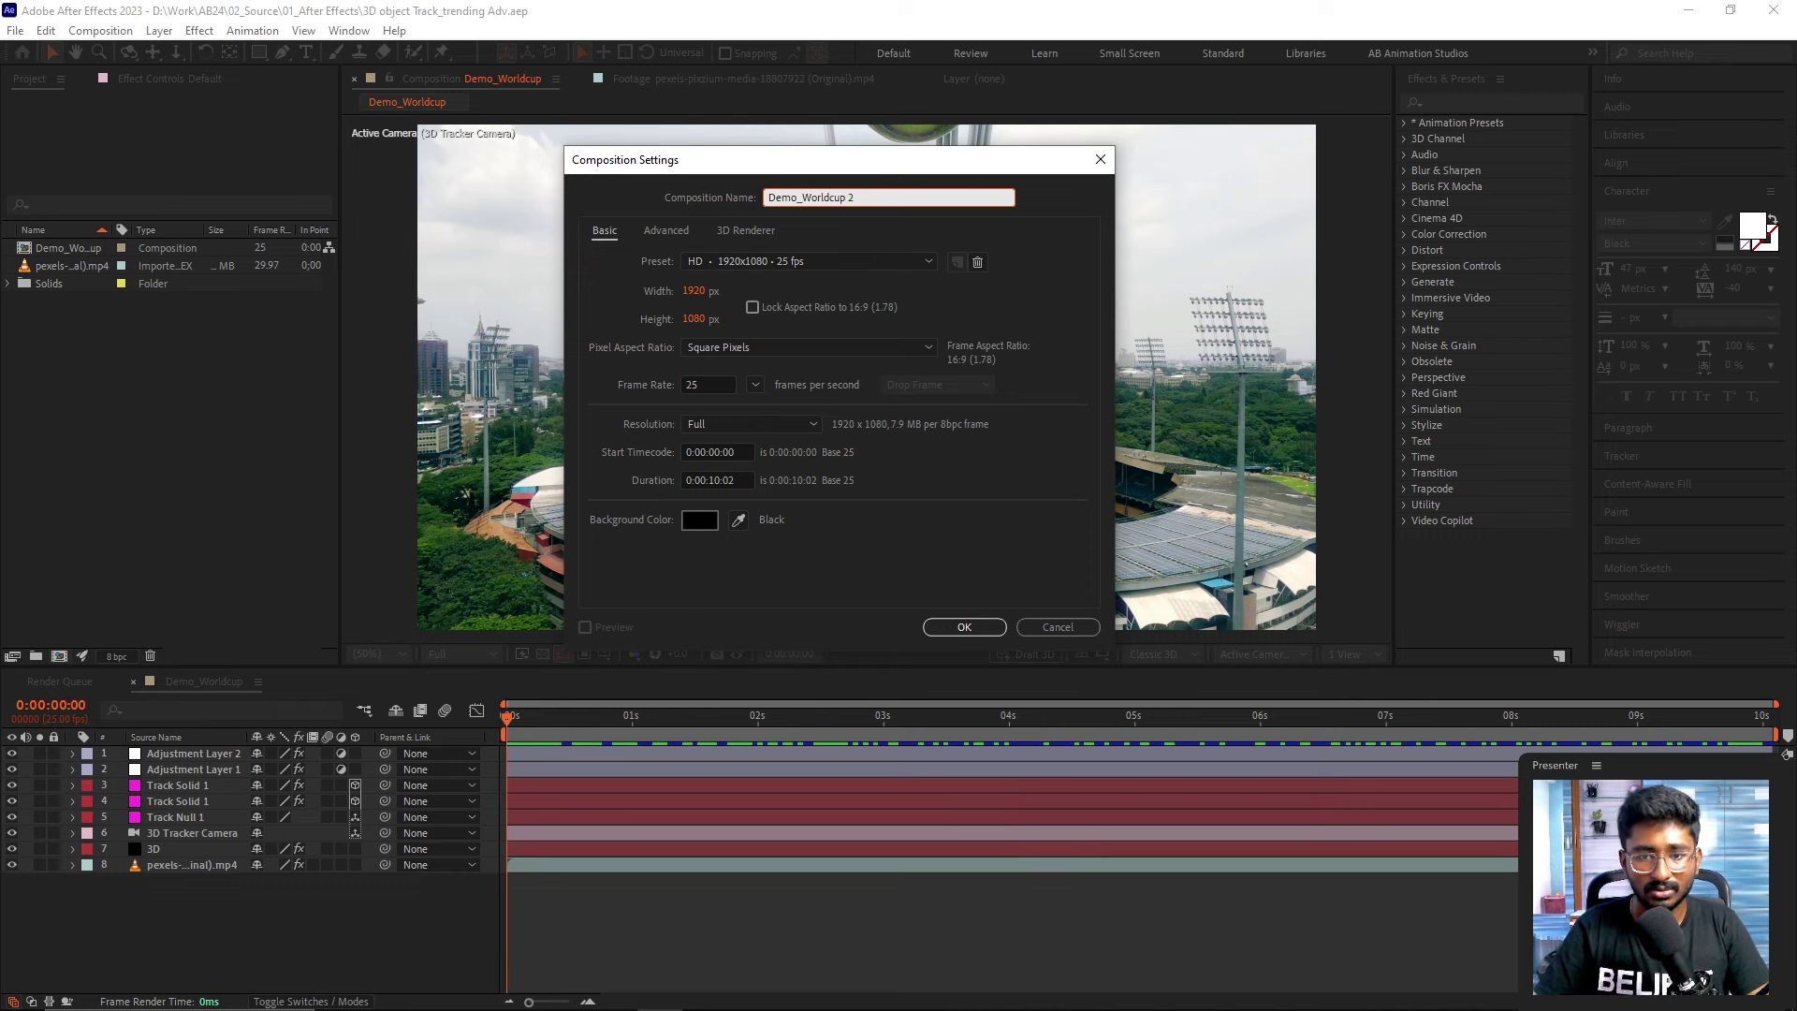
left_click(955, 628)
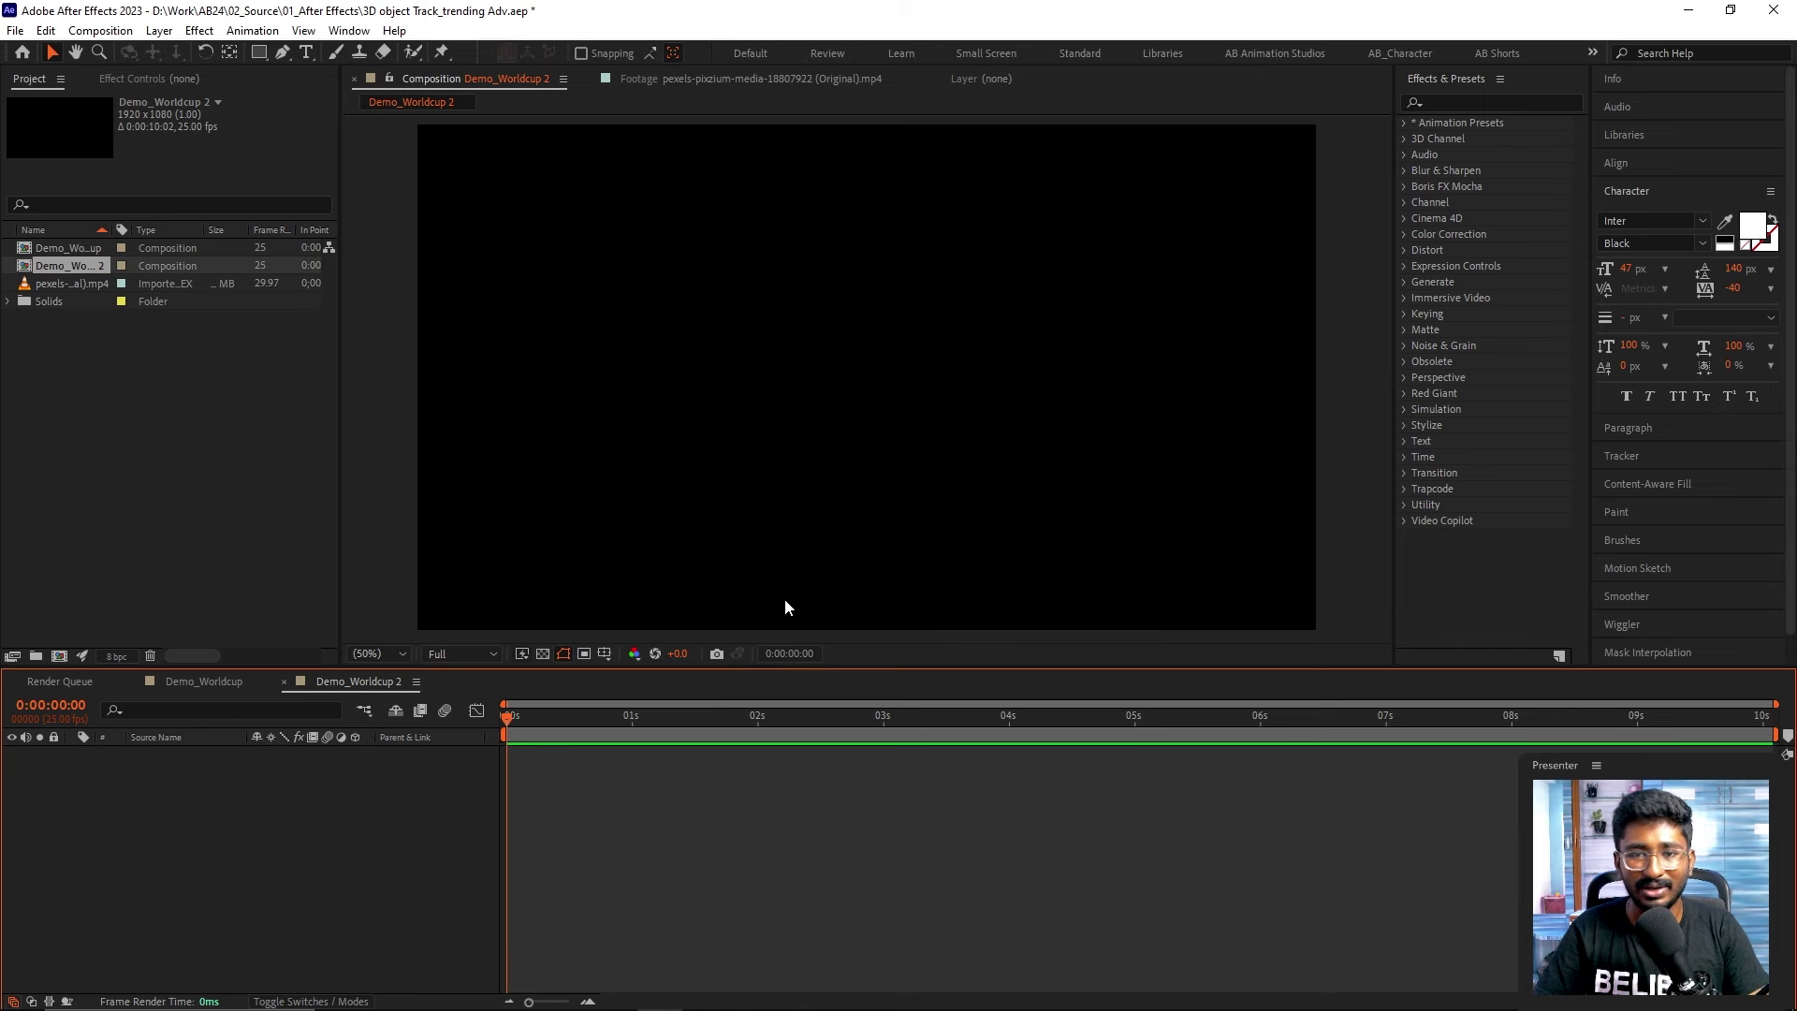
- Place the pexels stadium drone clip into Demo_Worldcup 2 and scrub it to check the camera motion
left_click(71, 280)
left_click_drag(80, 279, 659, 850)
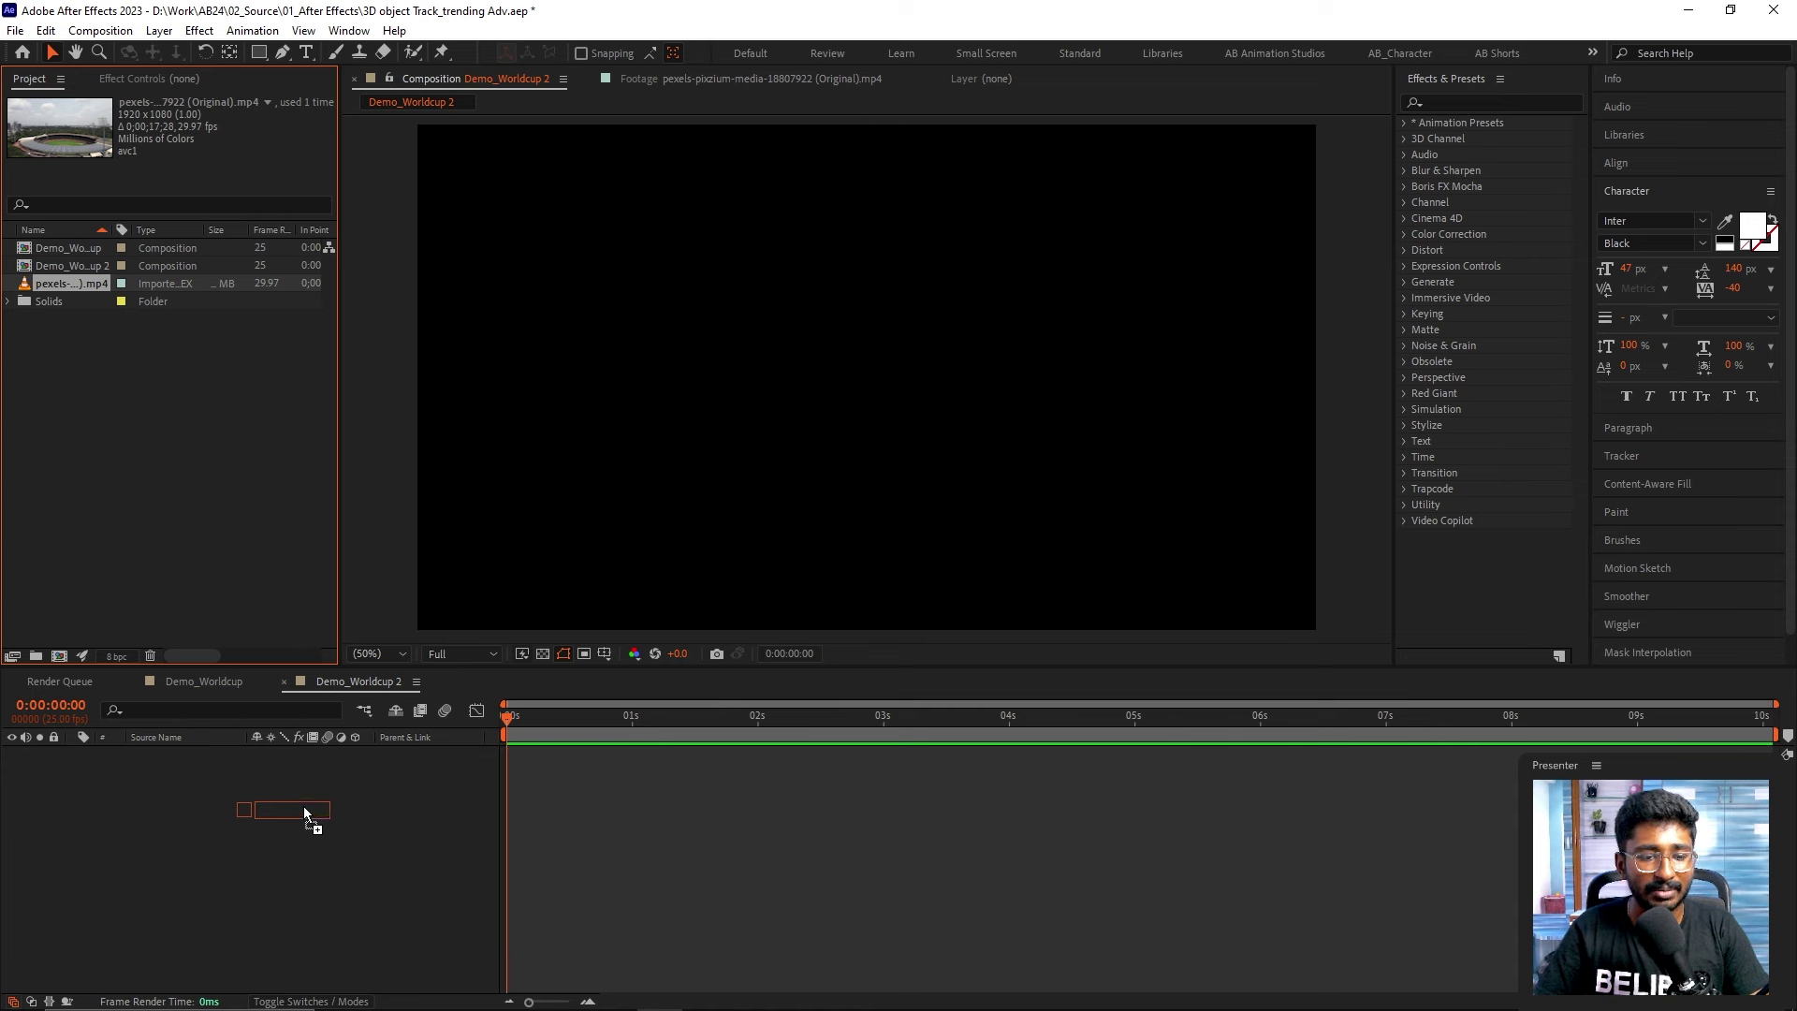
left_click_drag(559, 707, 969, 749)
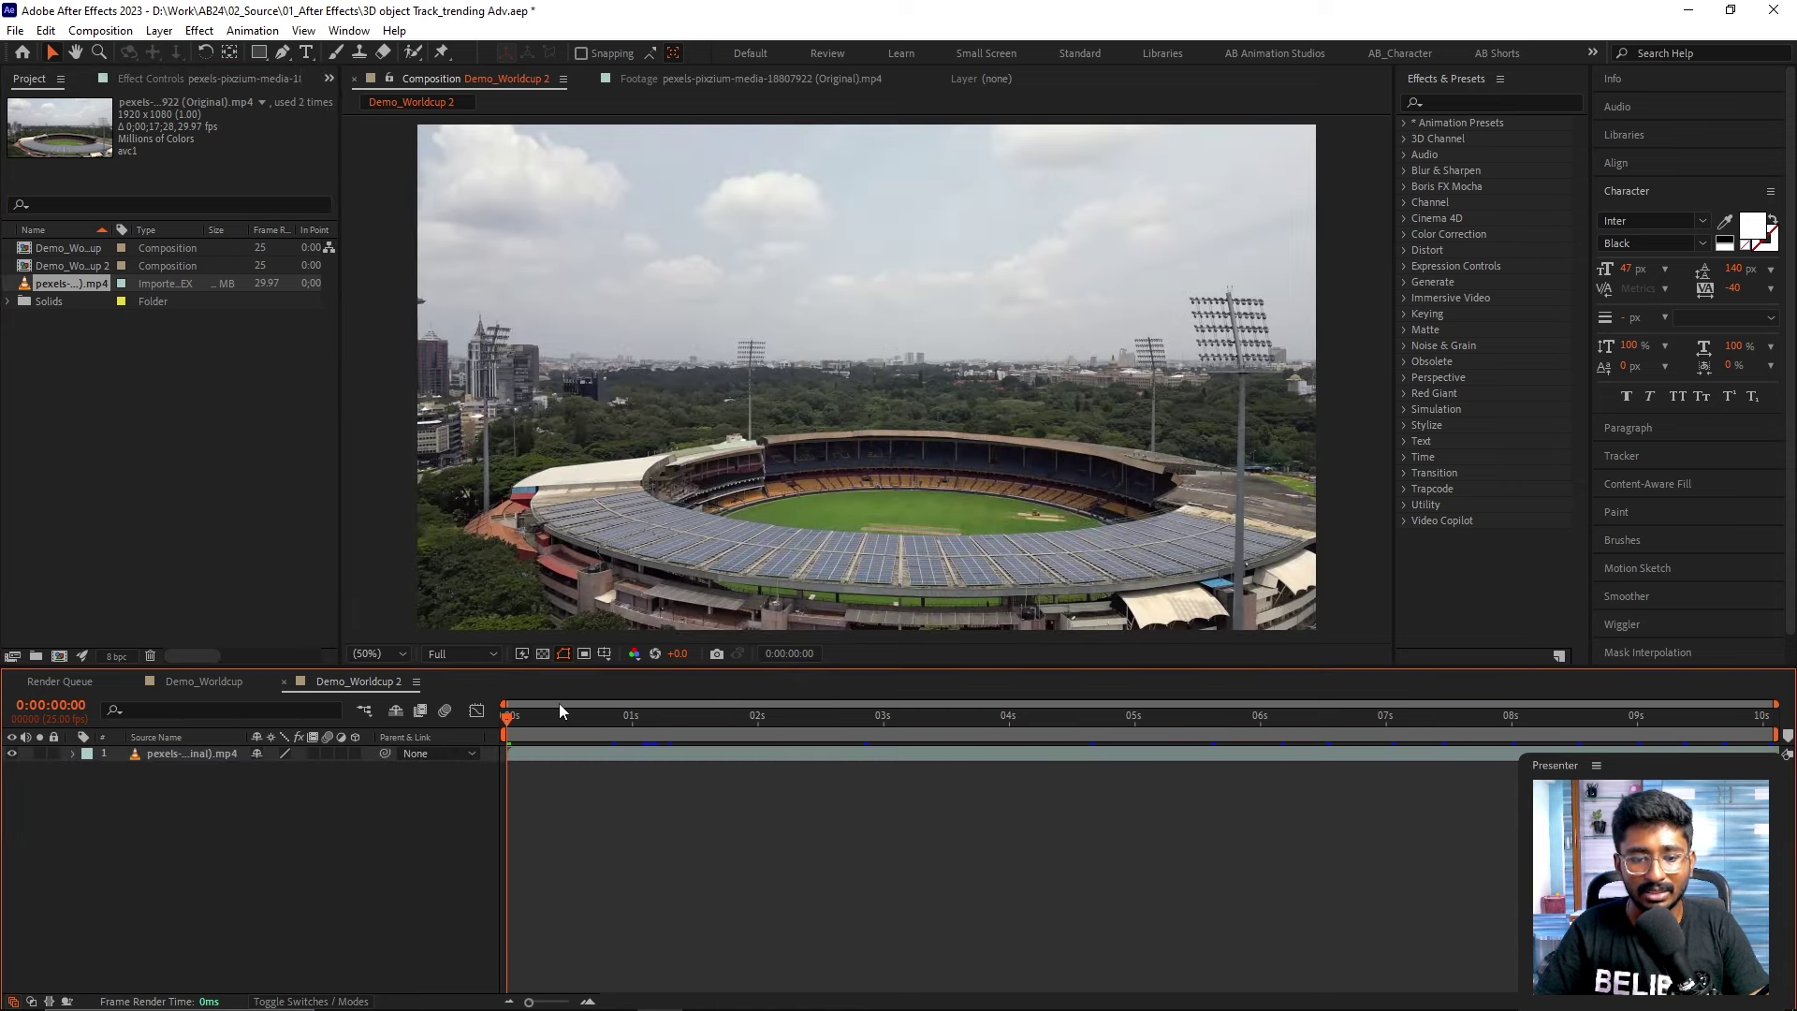
left_click(1067, 756)
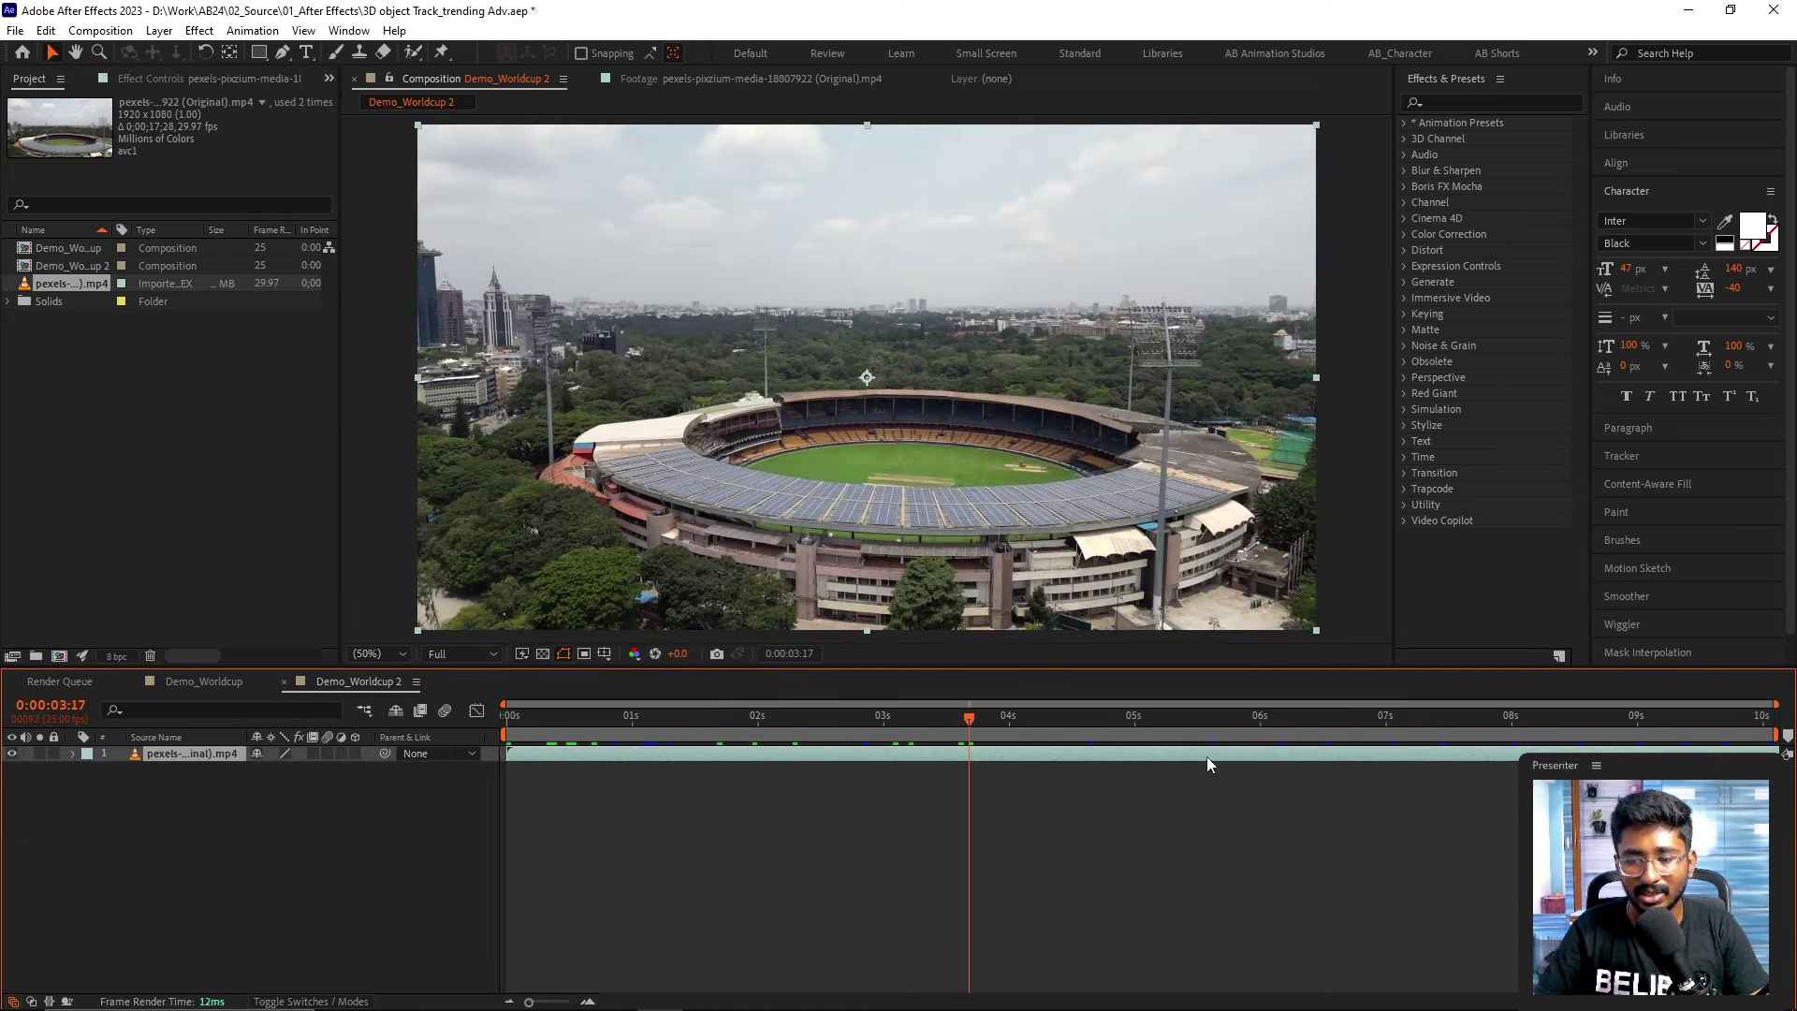
mouse_move(968, 714)
left_mouse_down()
mouse_move(1376, 713)
mouse_move(974, 739)
mouse_move(602, 713)
left_mouse_up()
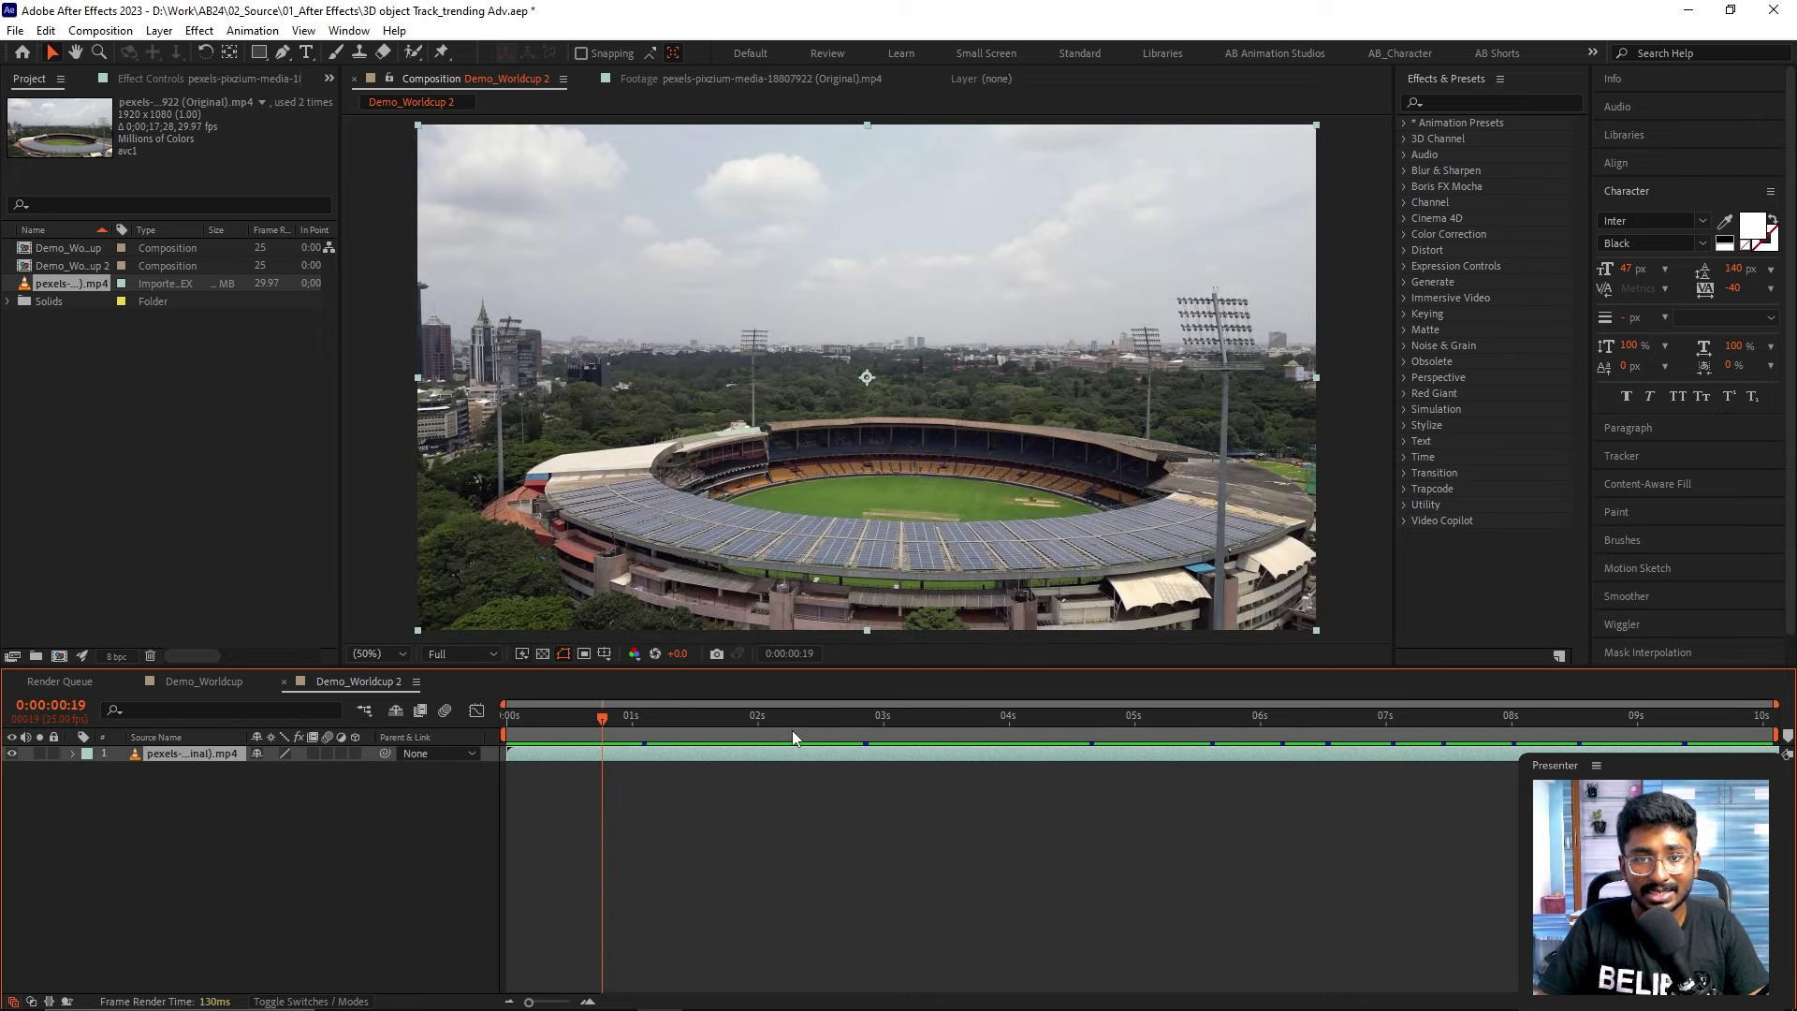
- Search 'track' in Effects & Presets and apply 3D Camera Tracker to the drone footage layer
left_click(1466, 104)
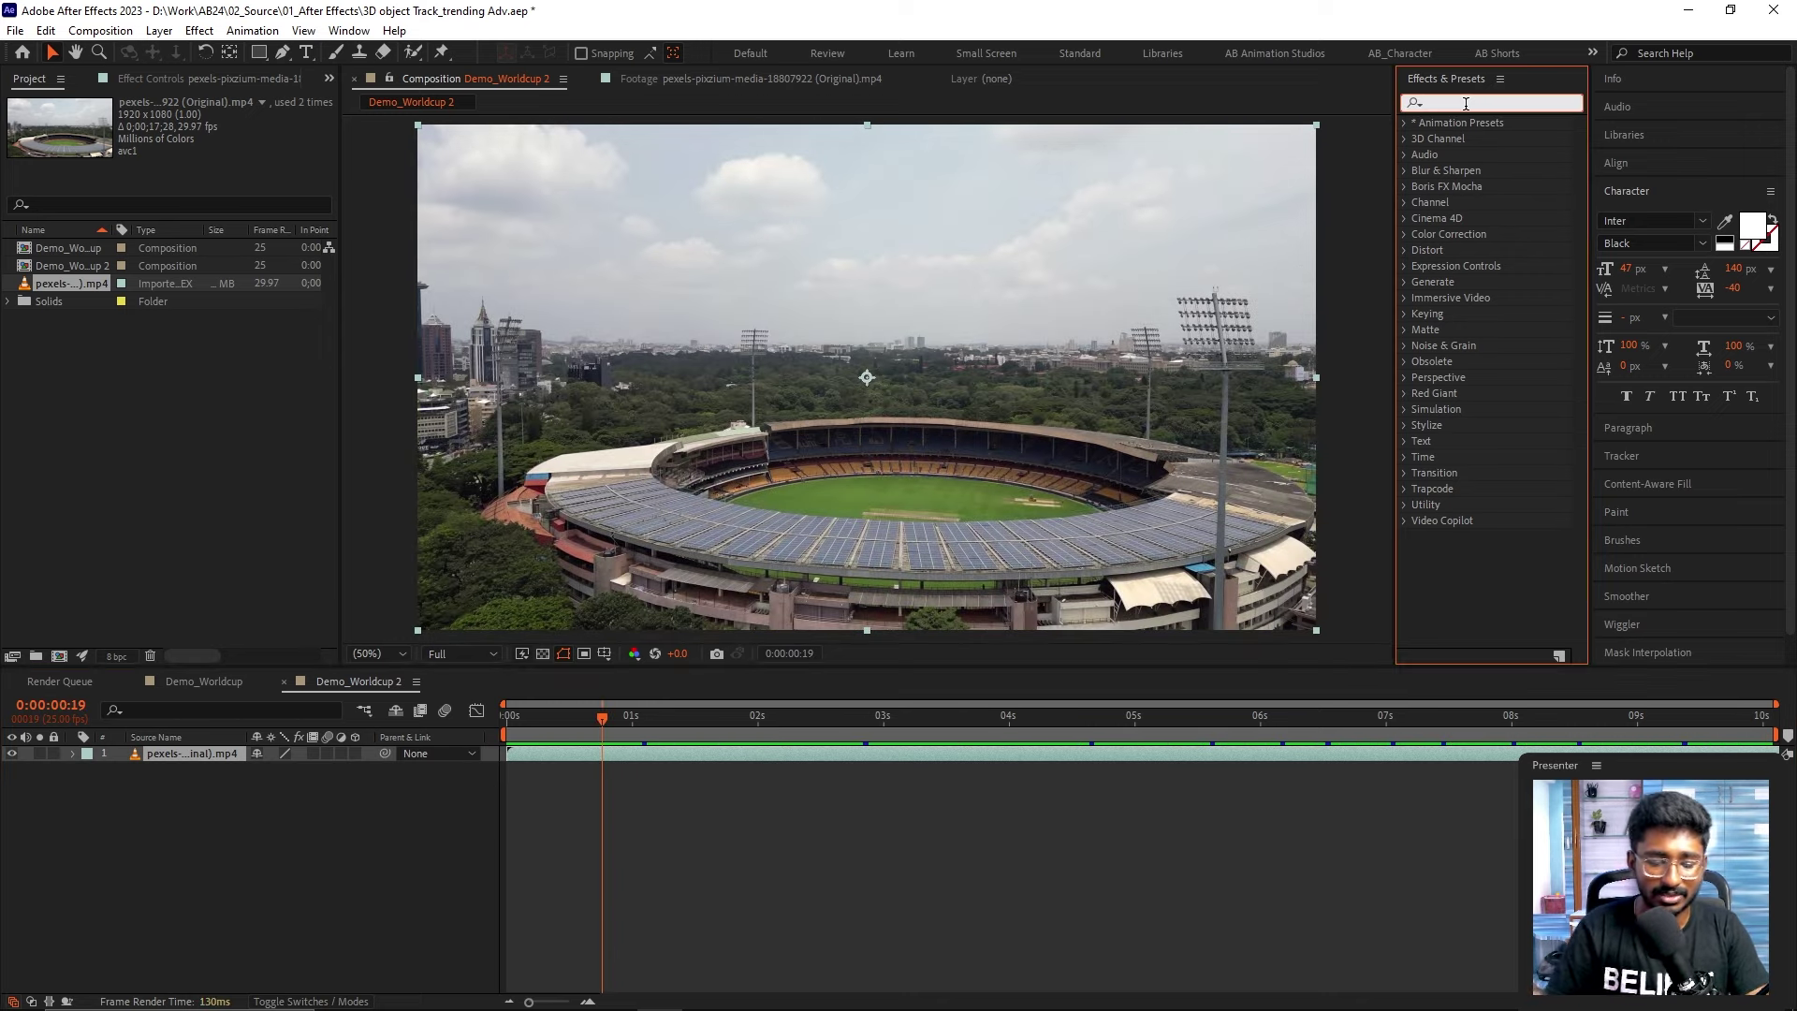
type("track")
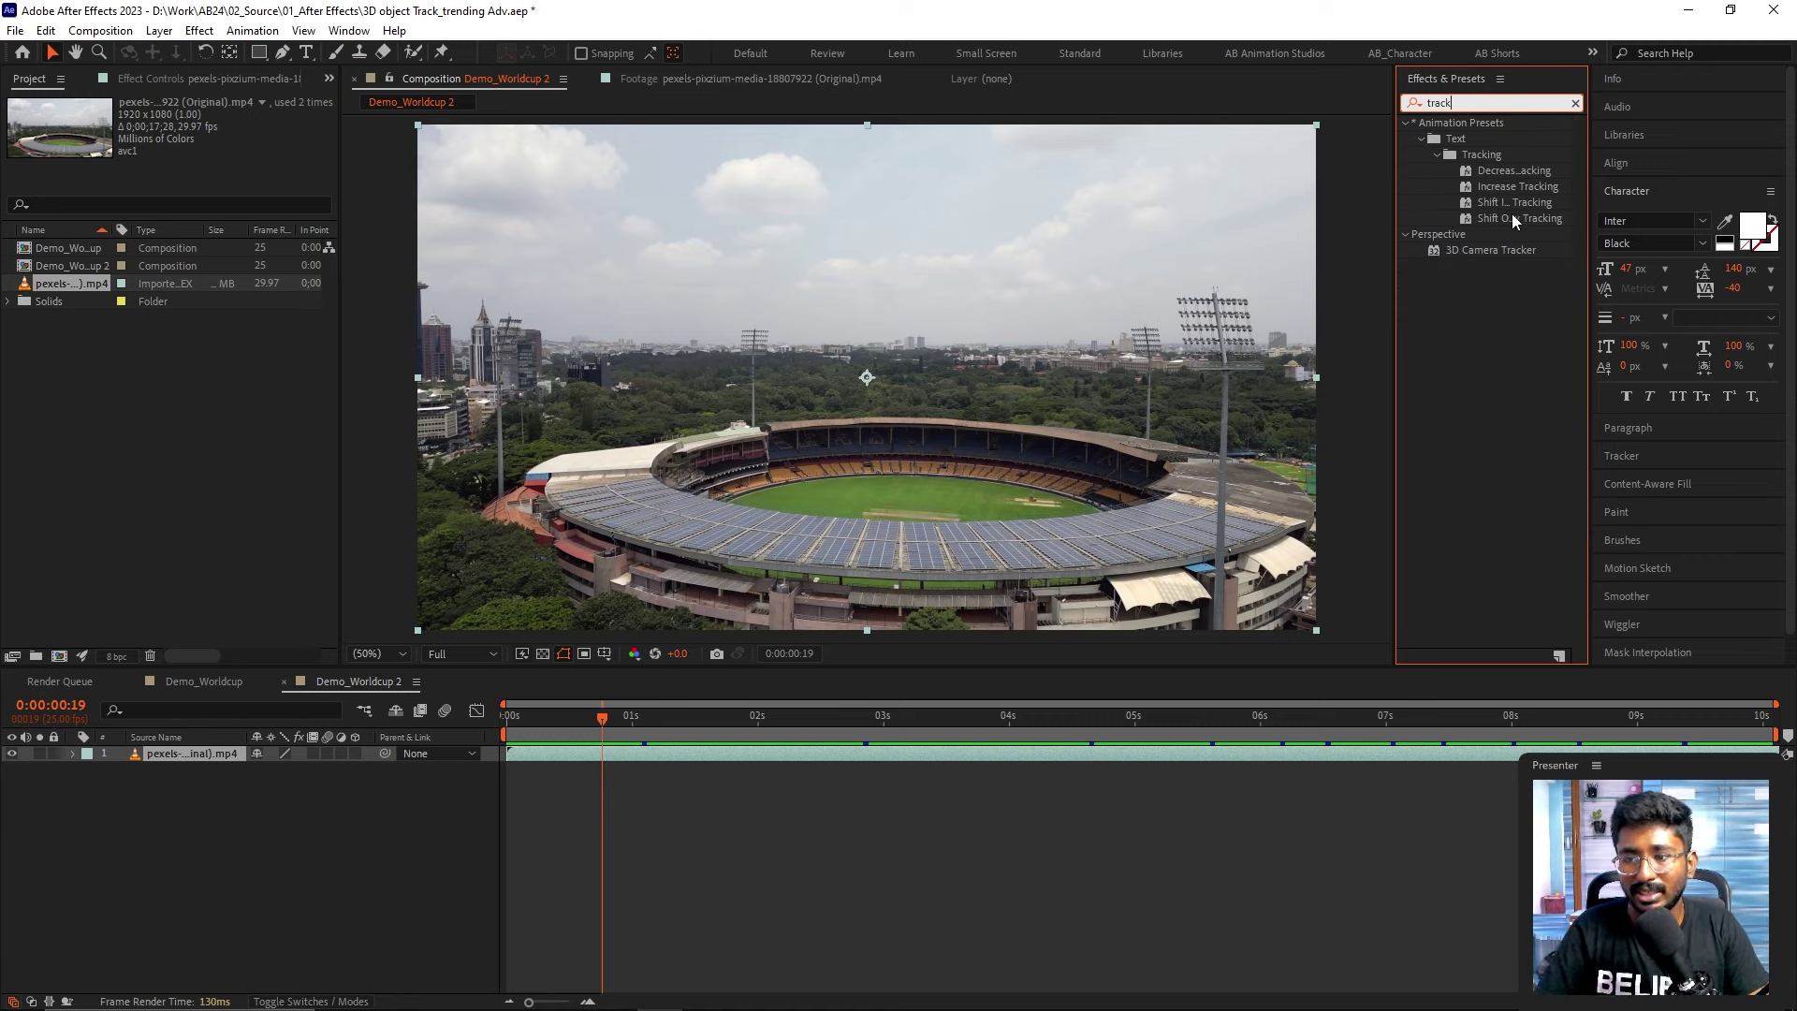
left_click(1509, 247)
left_click_drag(1518, 249, 985, 341)
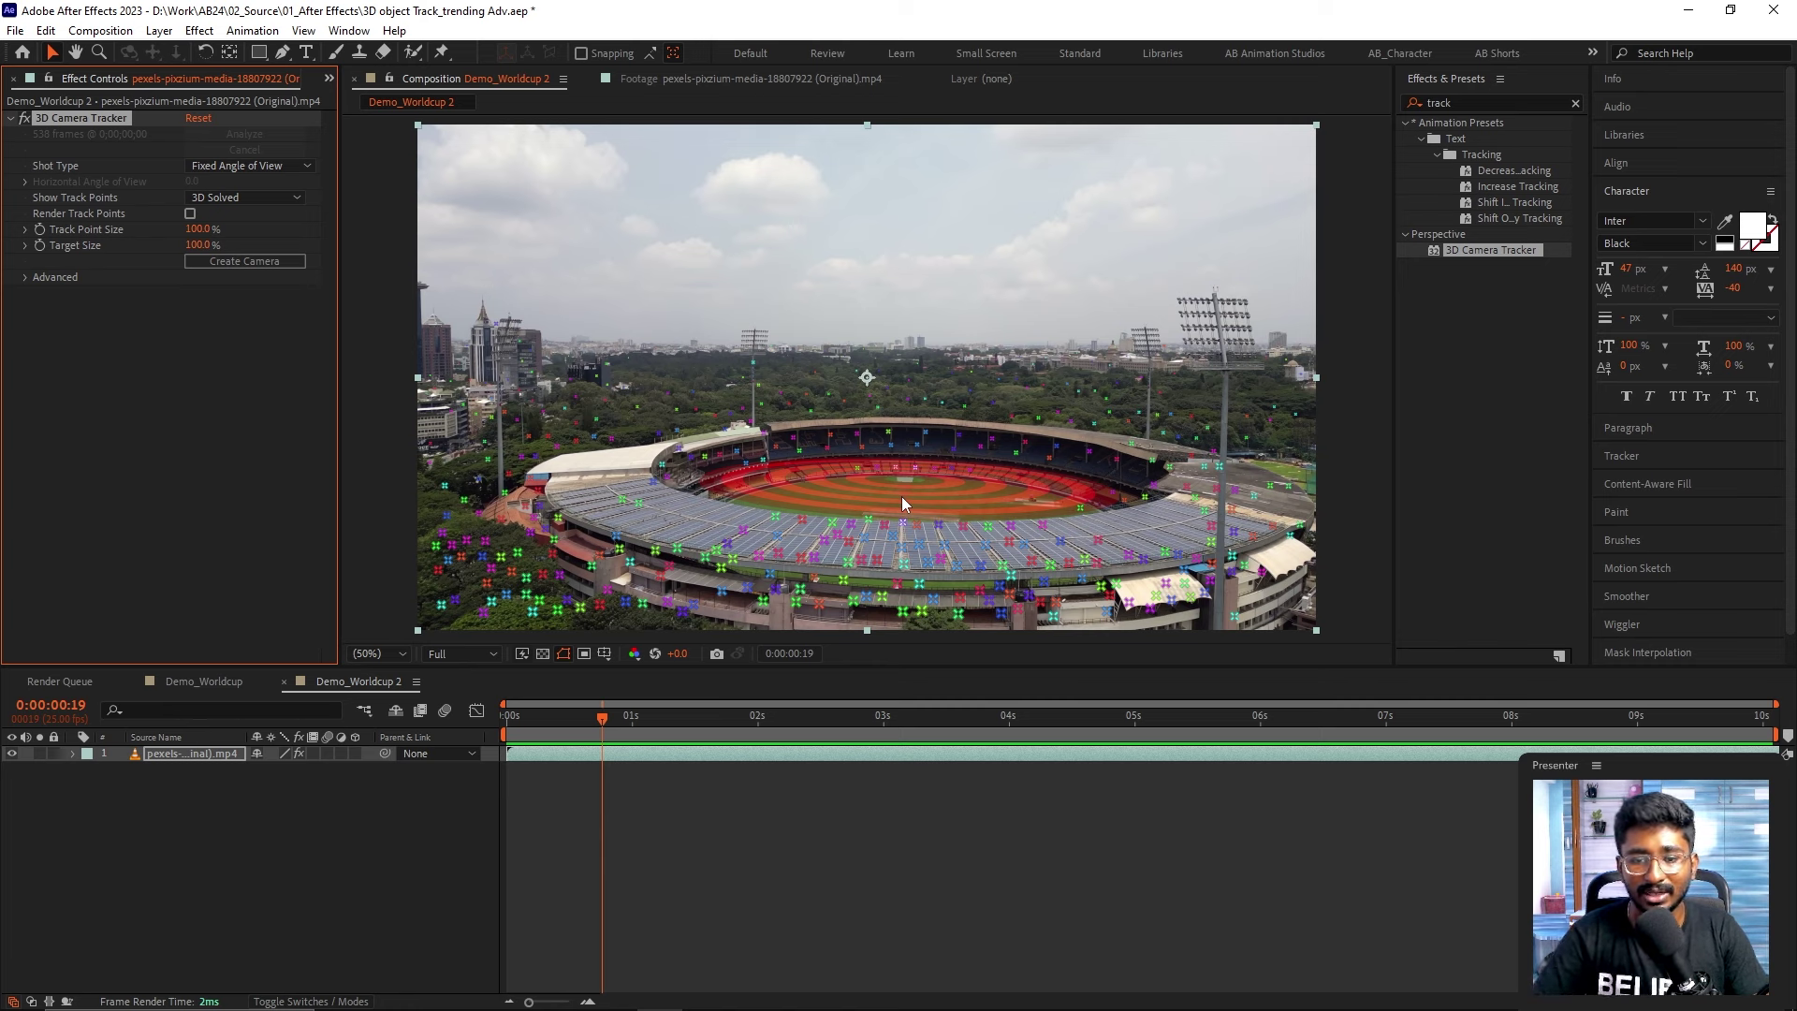
- Create a track null and camera from the tracker points at the pitch centre
left_click(902, 497)
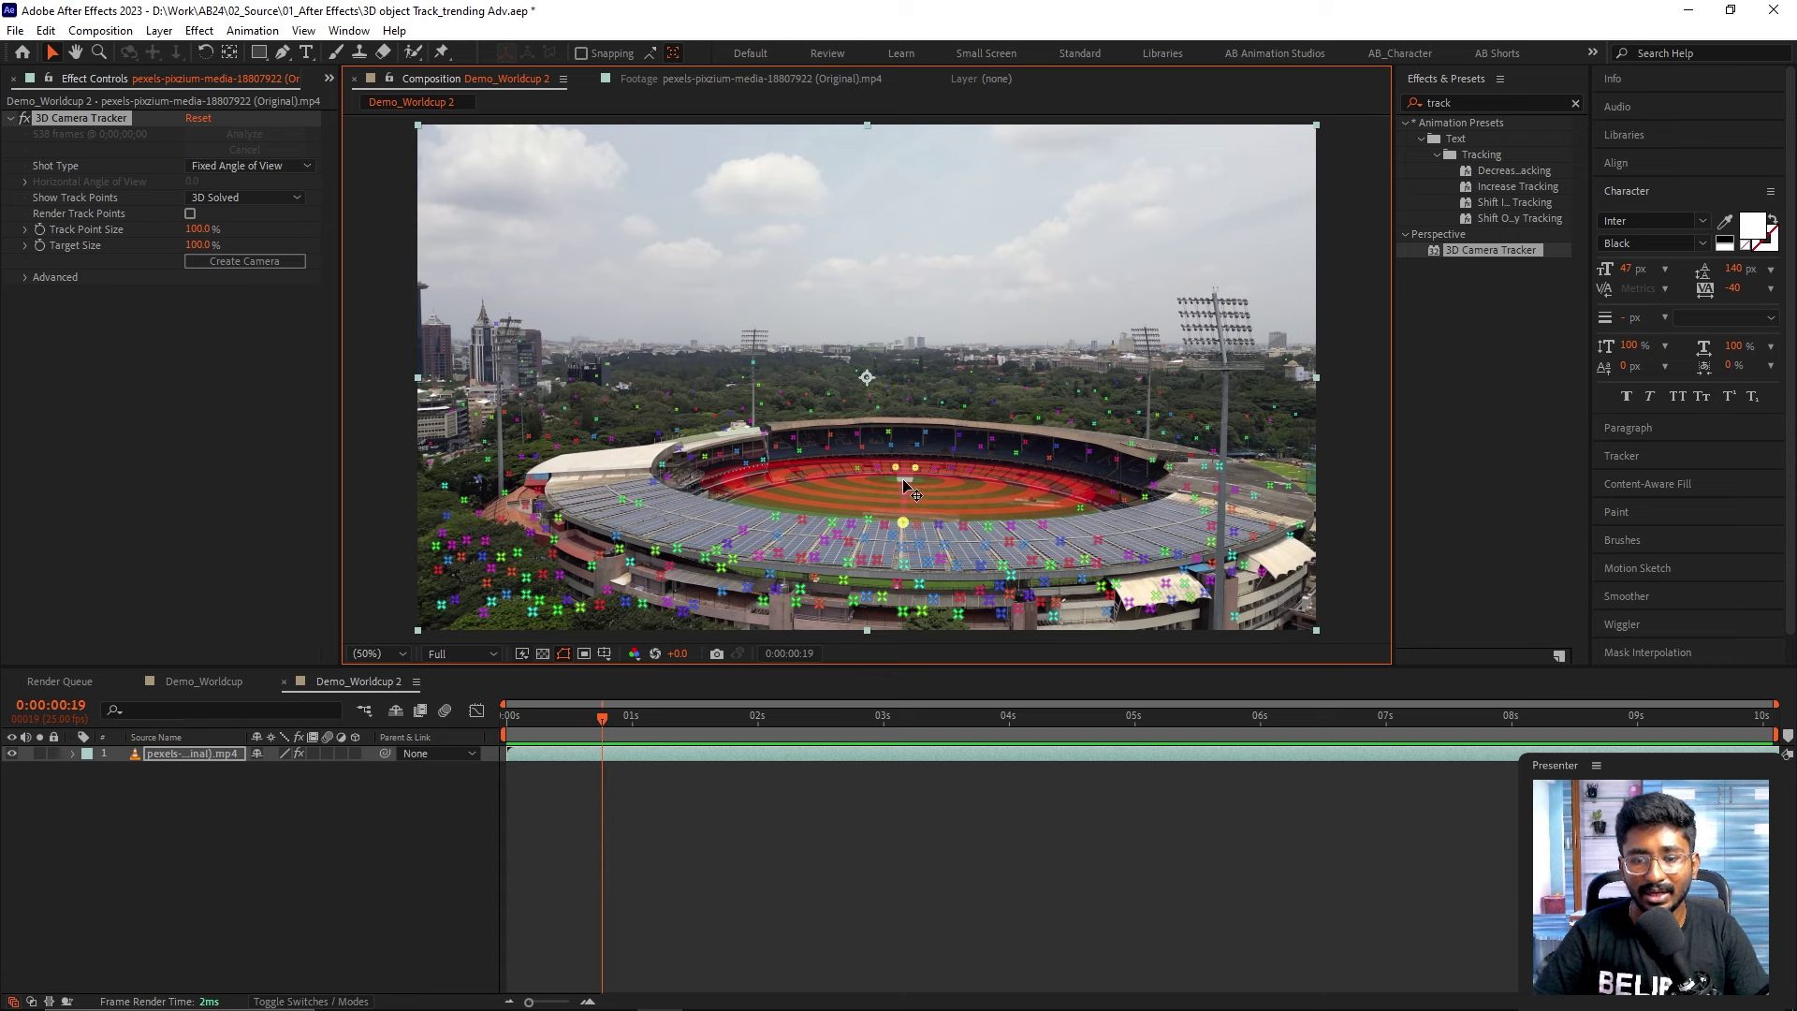
right_click(904, 482)
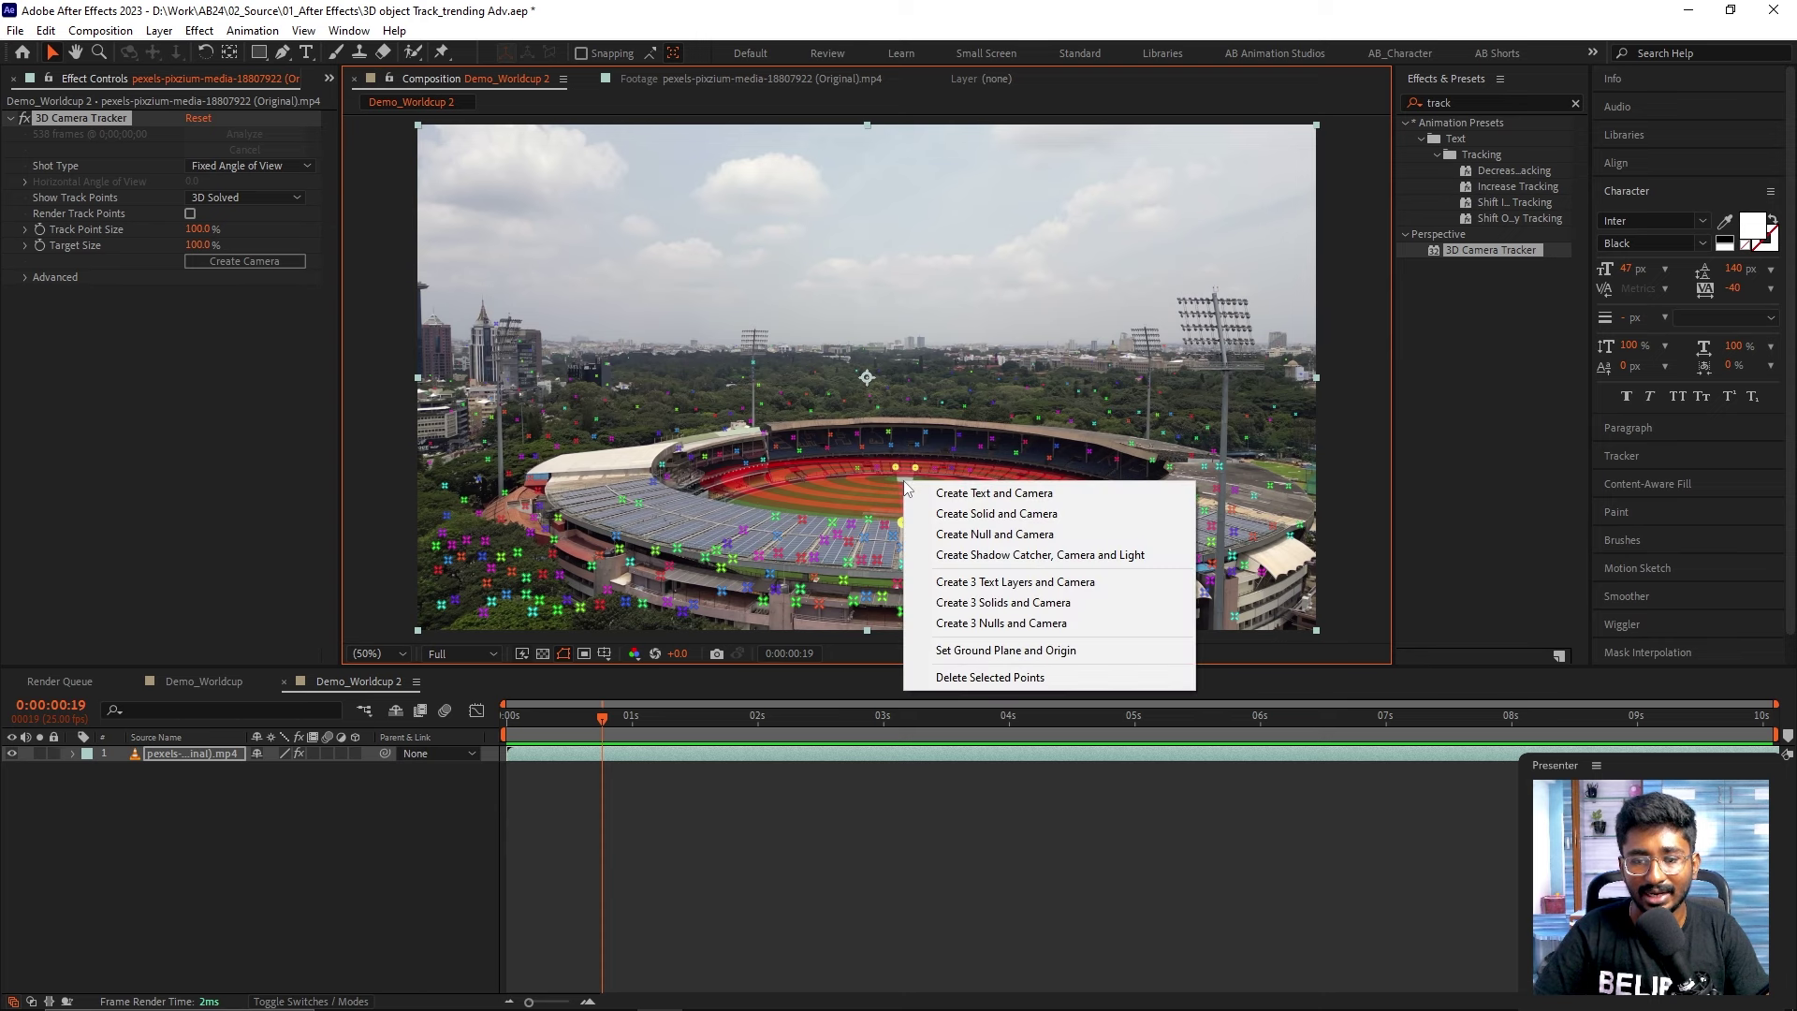
left_click(958, 535)
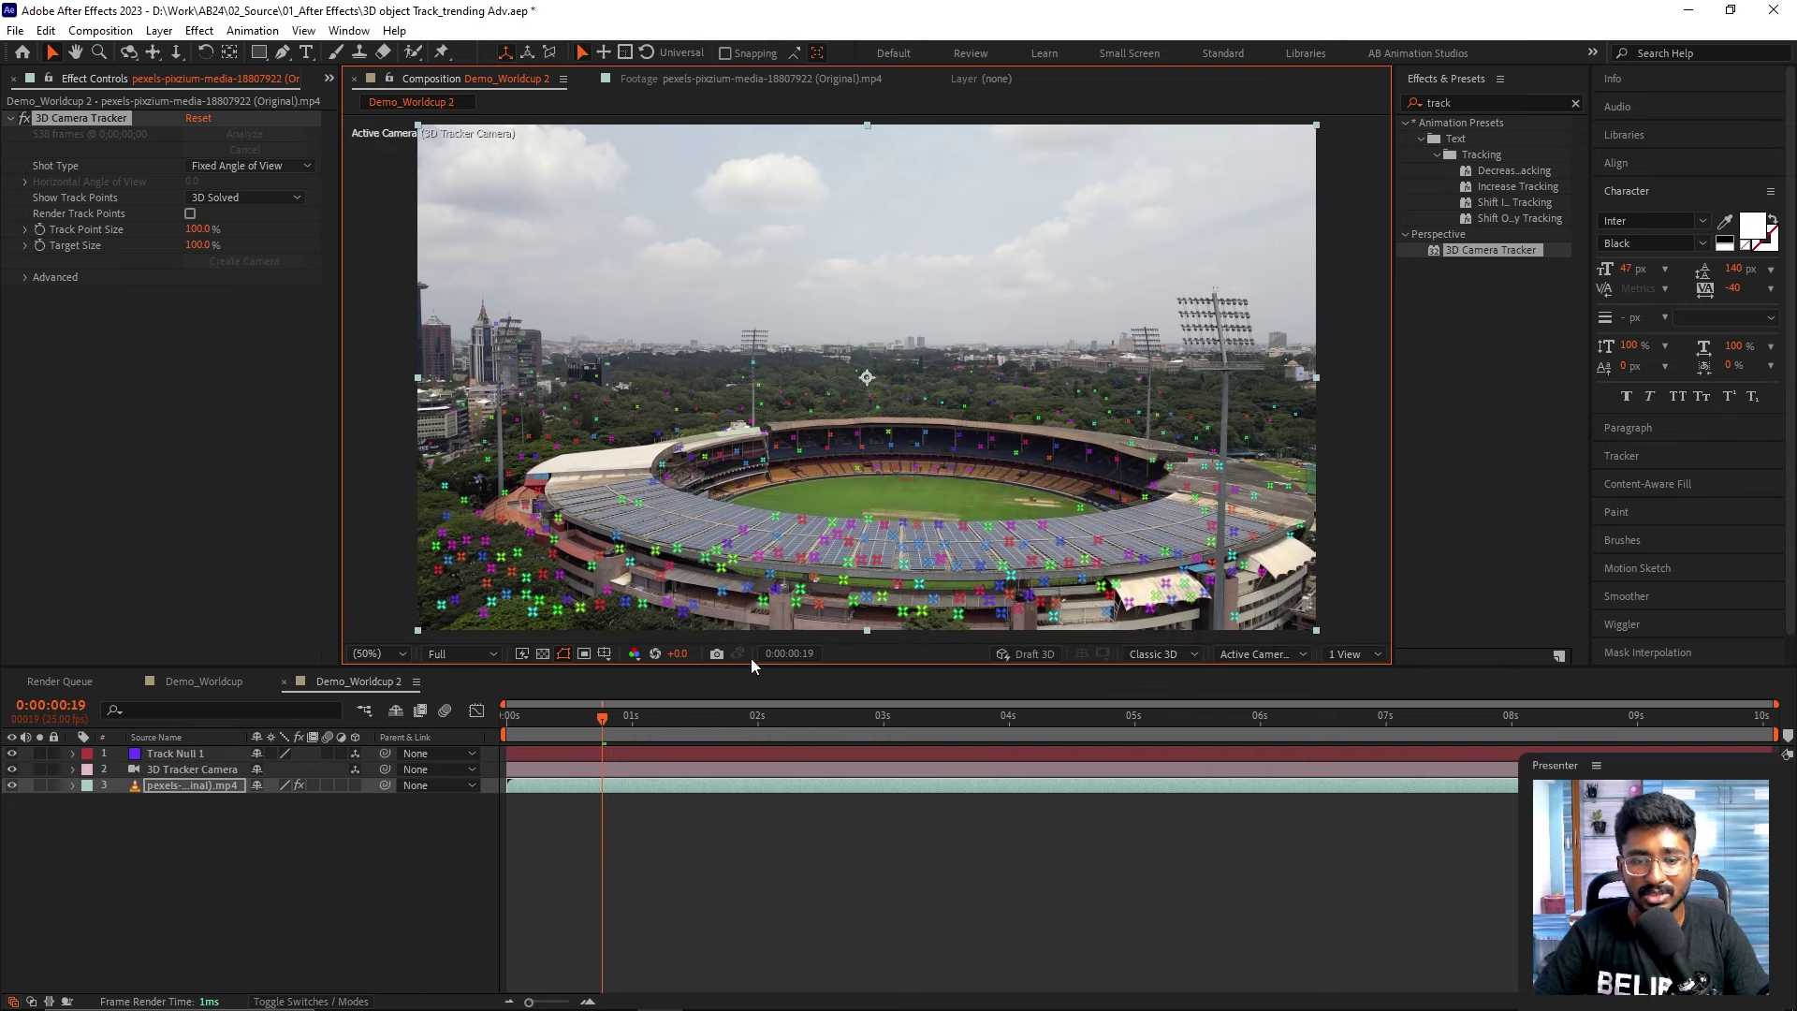
left_click(204, 754)
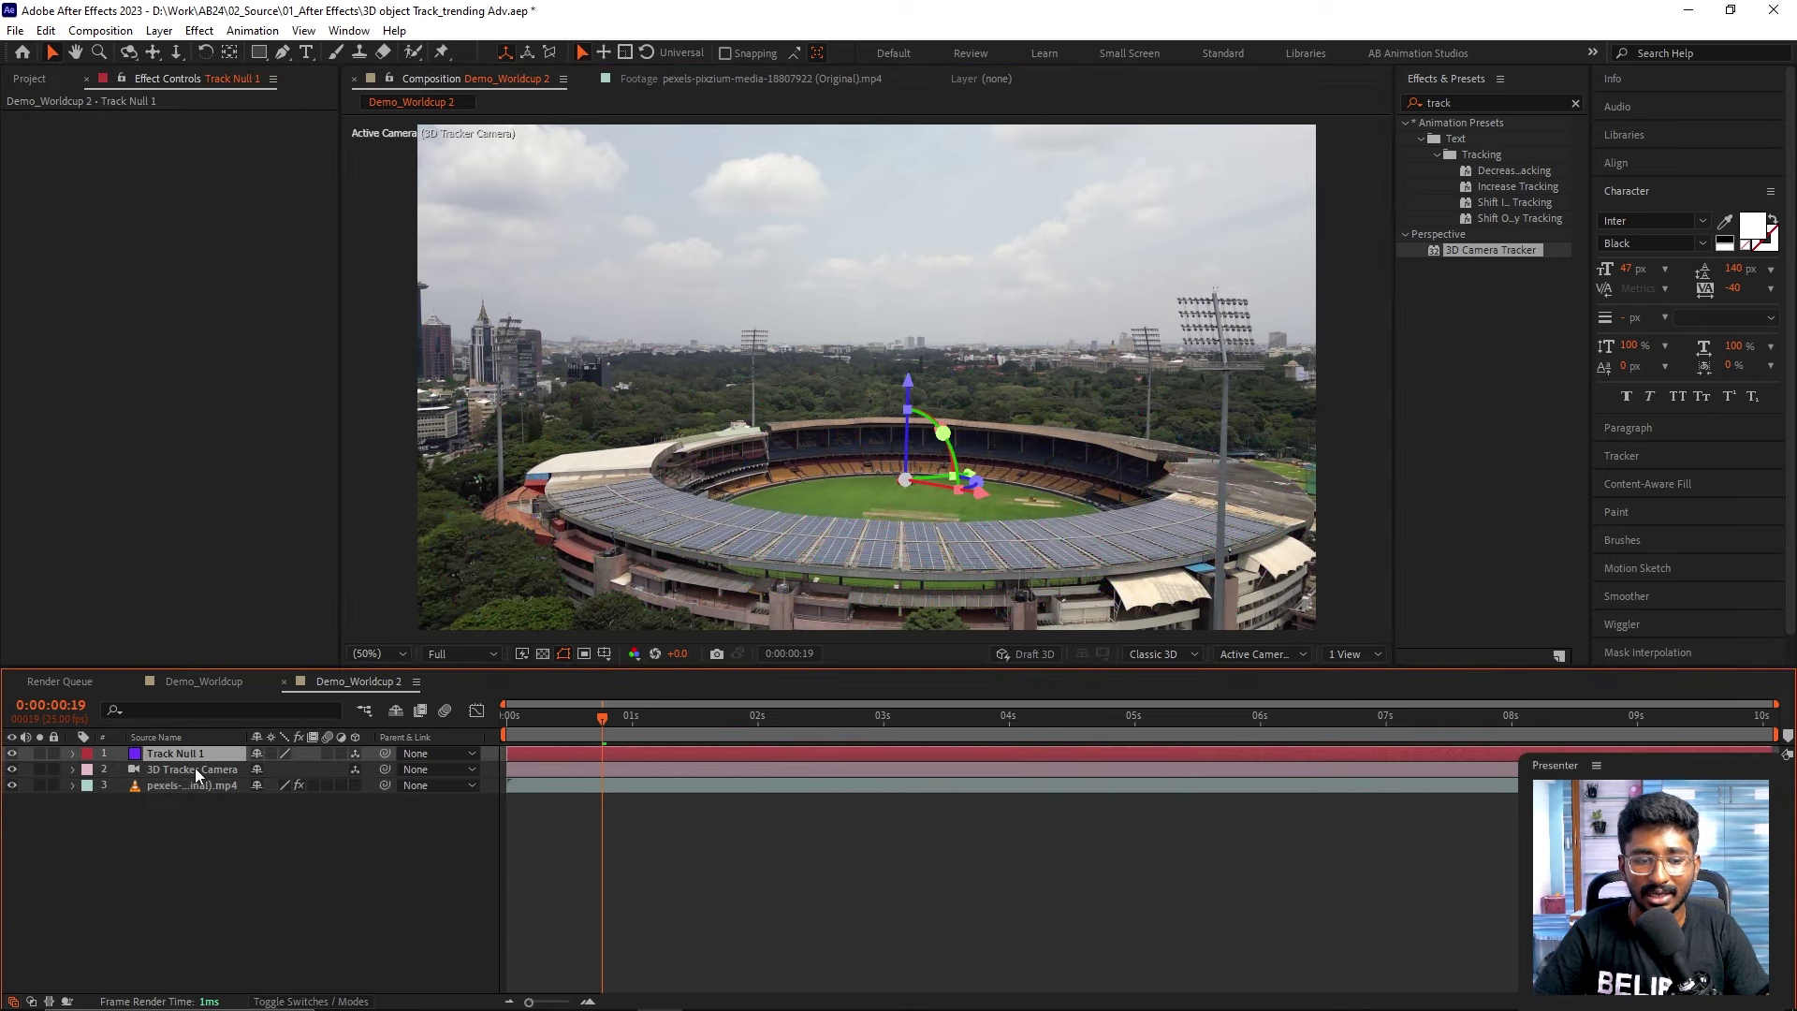
left_click(194, 768)
left_click(218, 754)
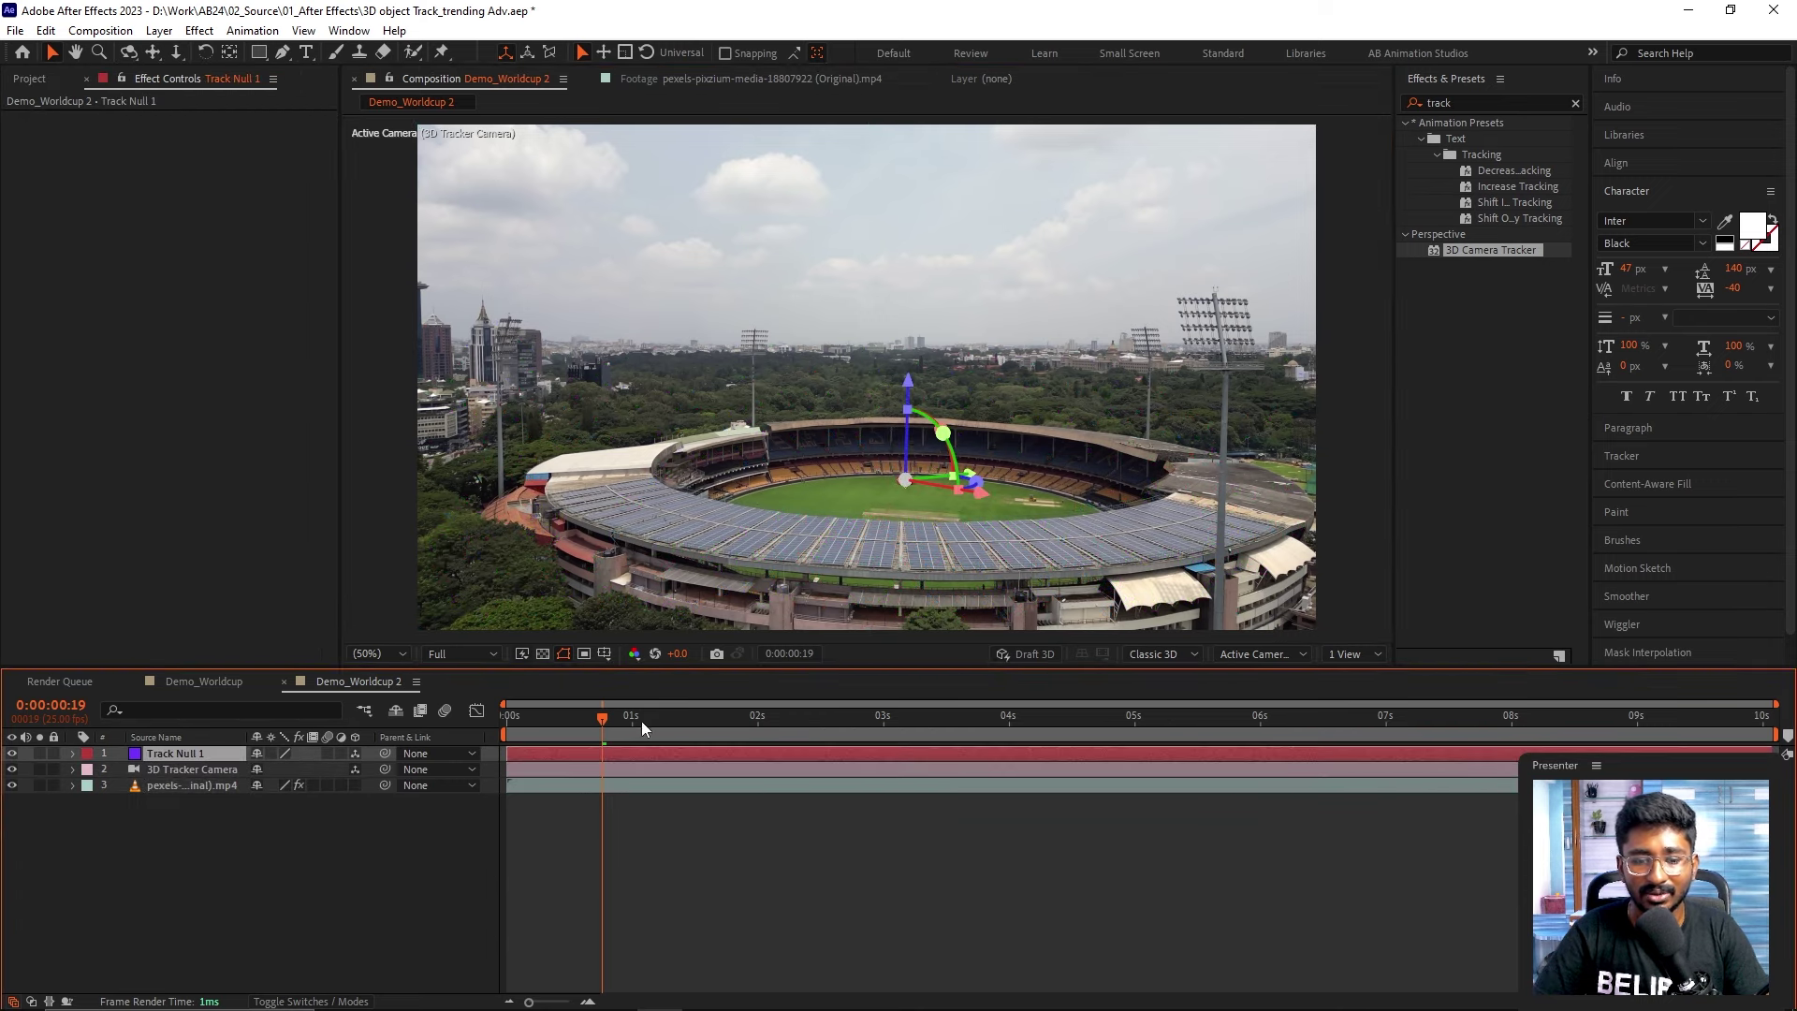
key("space")
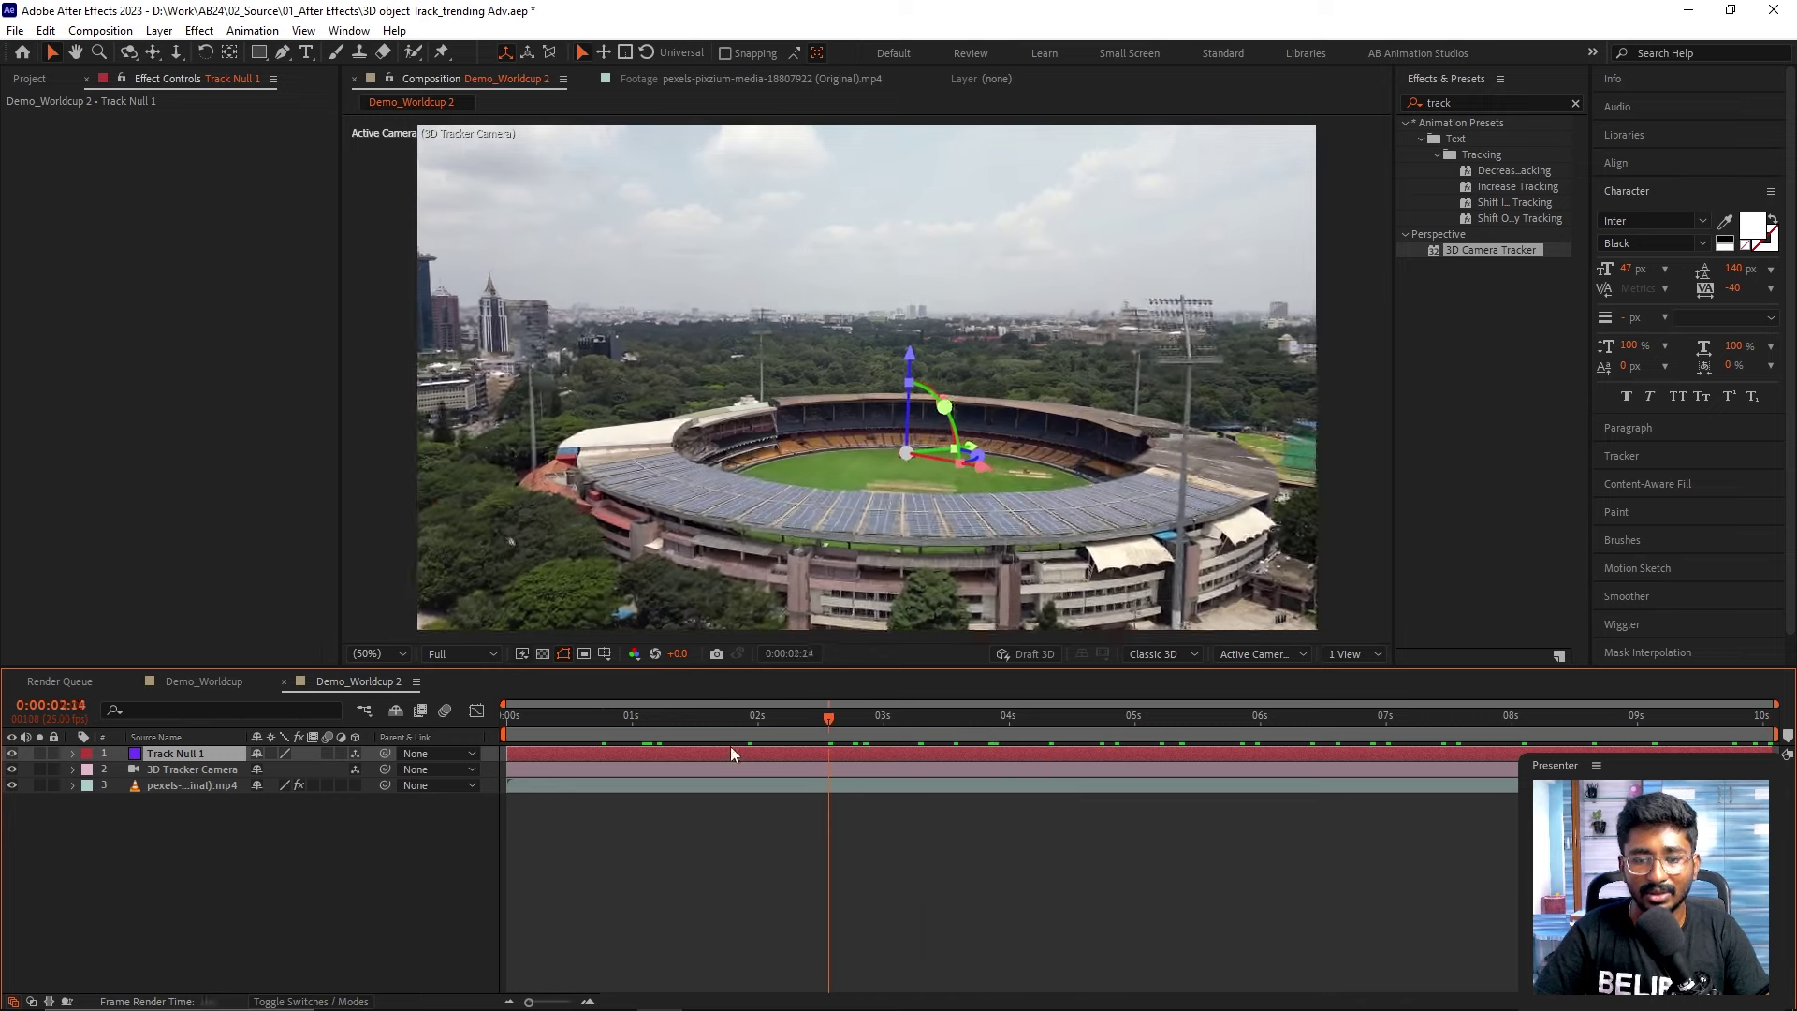
key("space")
key("space")
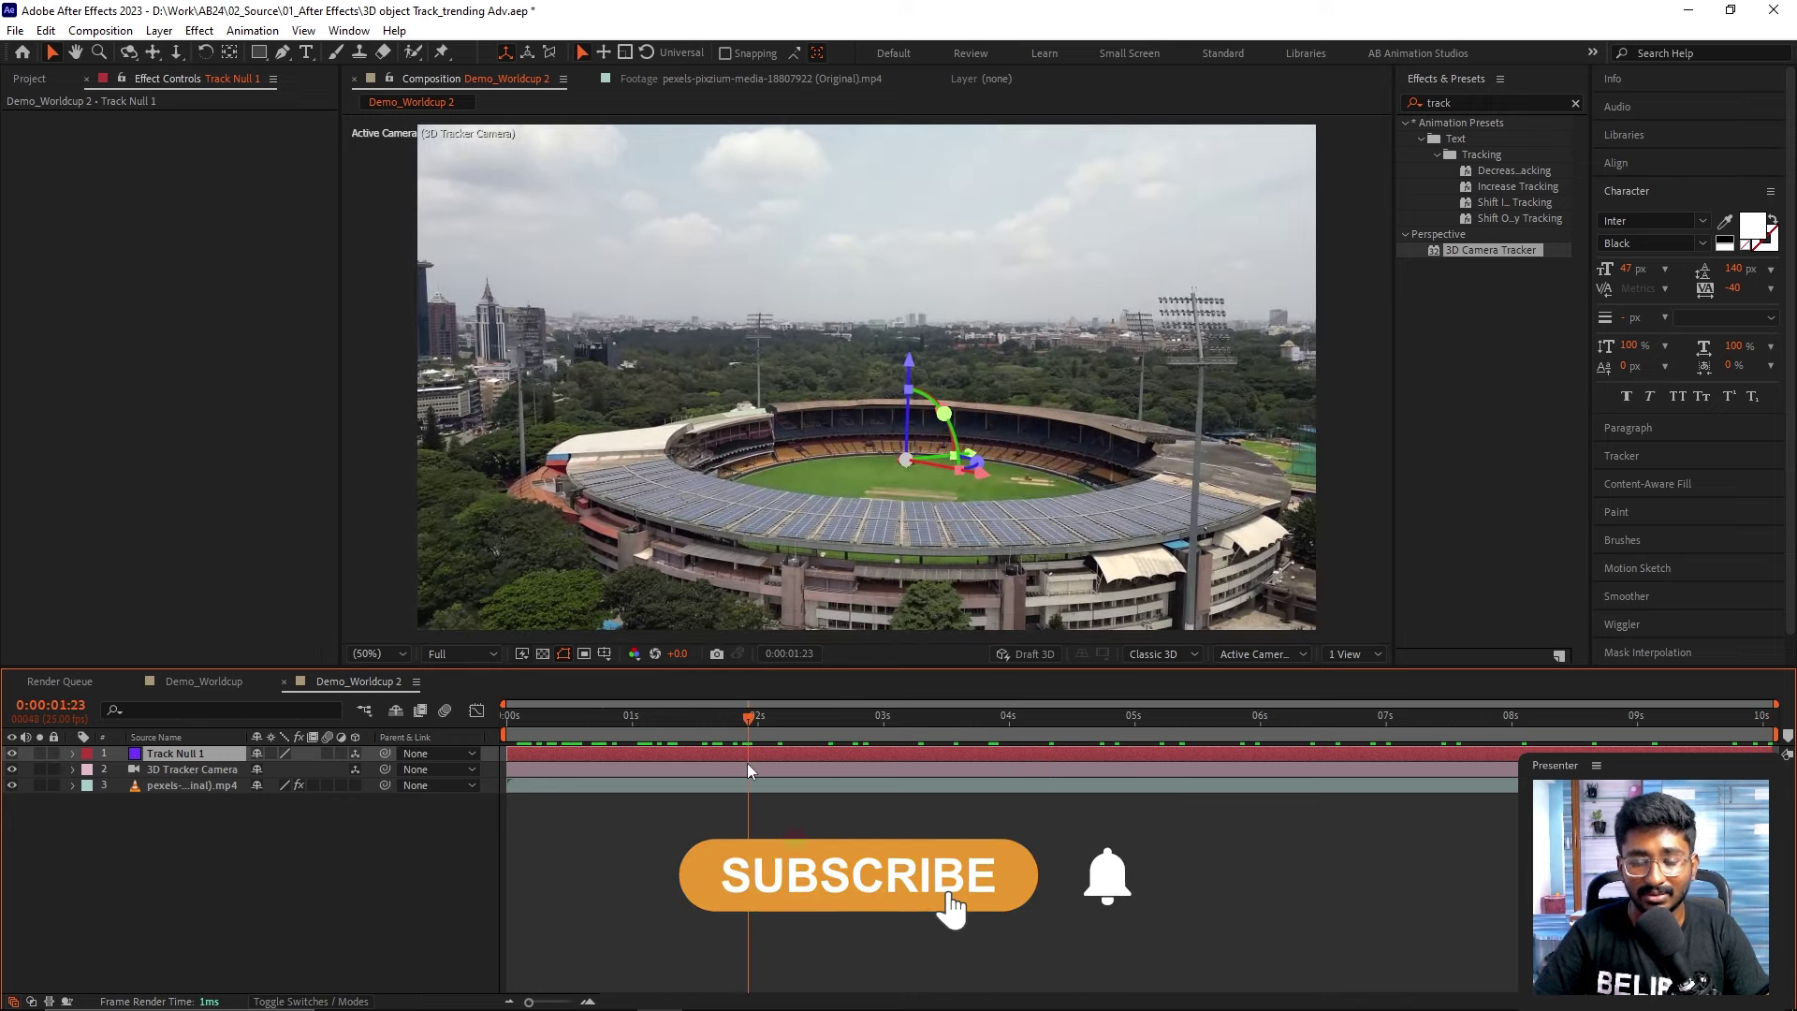
key("space")
key("space")
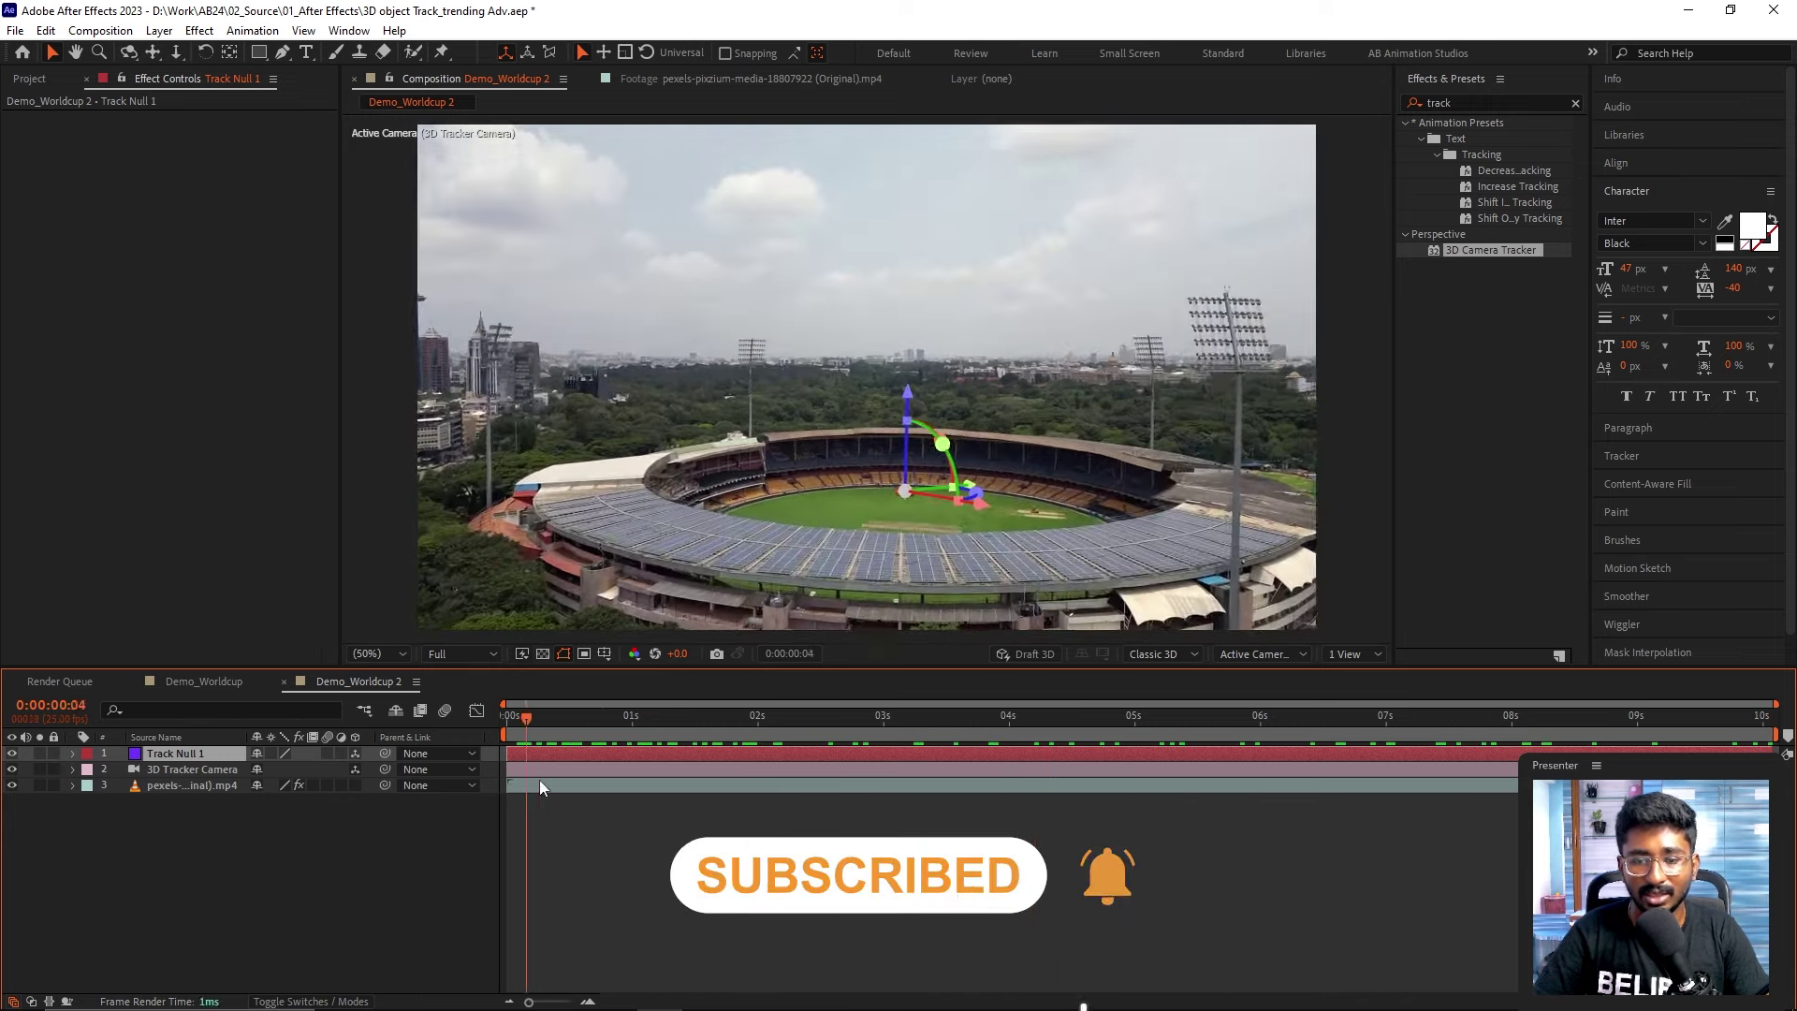
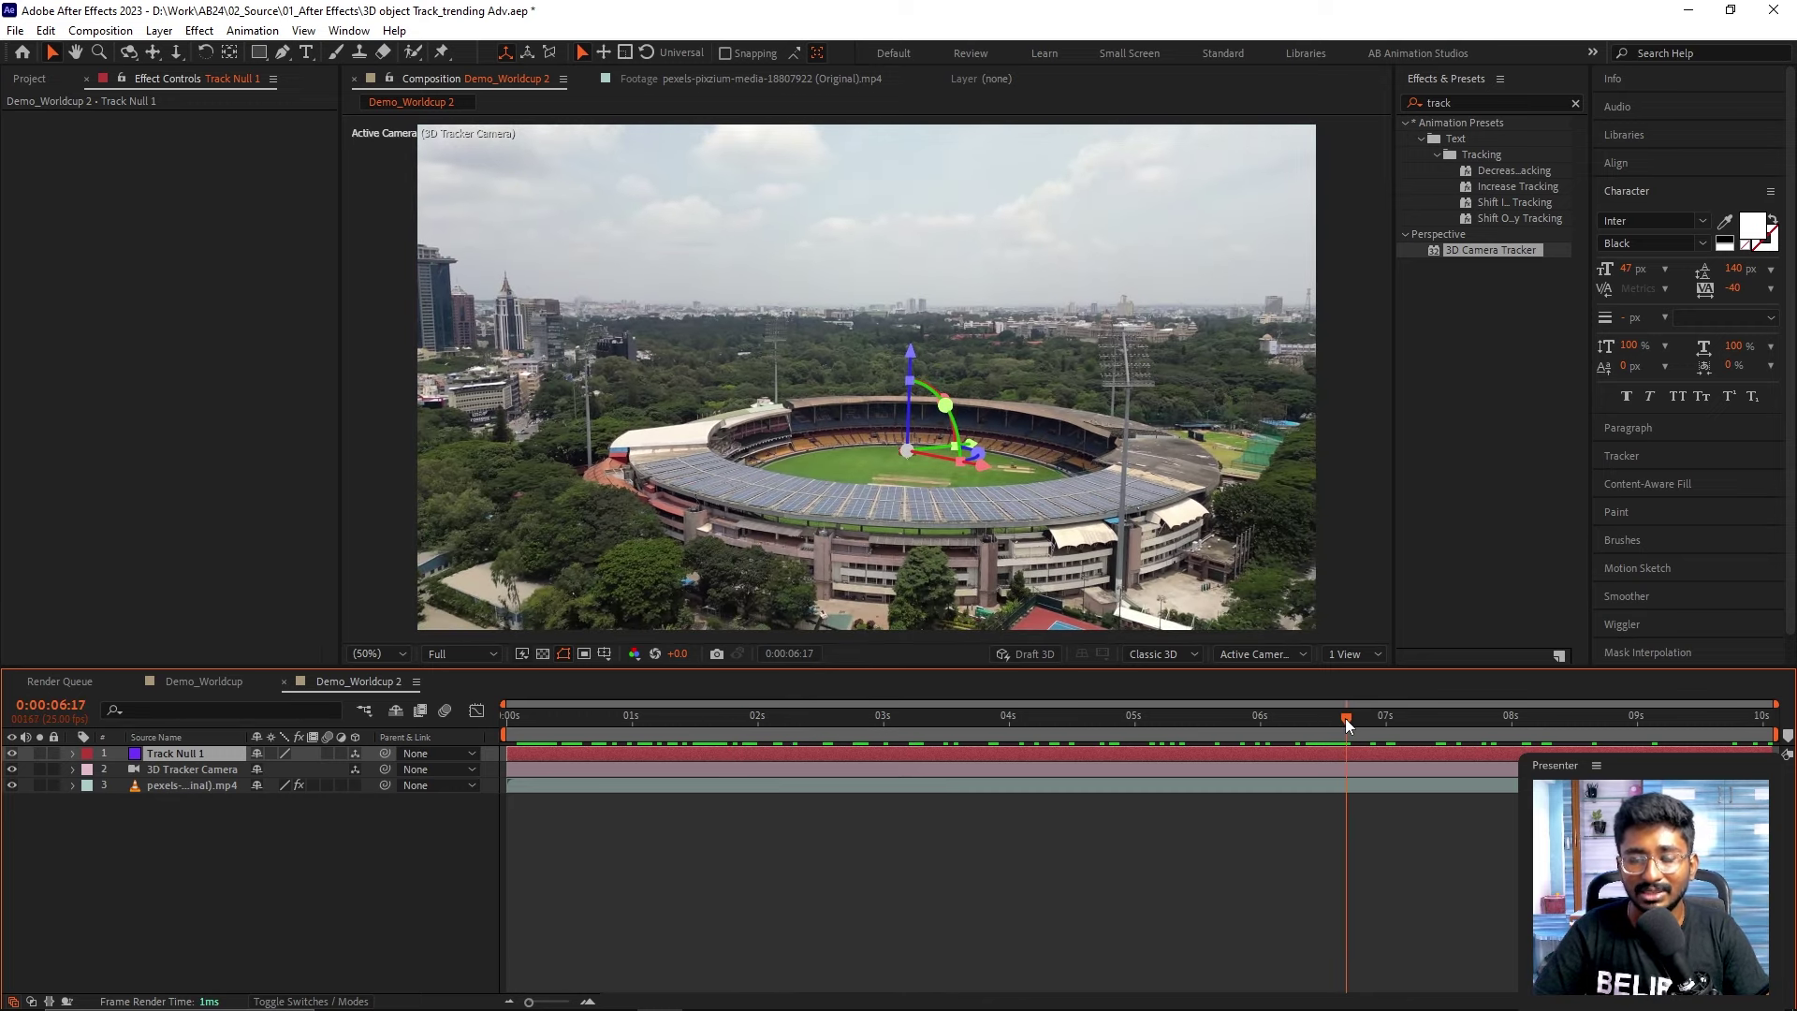
- Move the playhead to 0:00:06:24 and deselect Track Null 1
left_click_drag(1348, 723, 1382, 721)
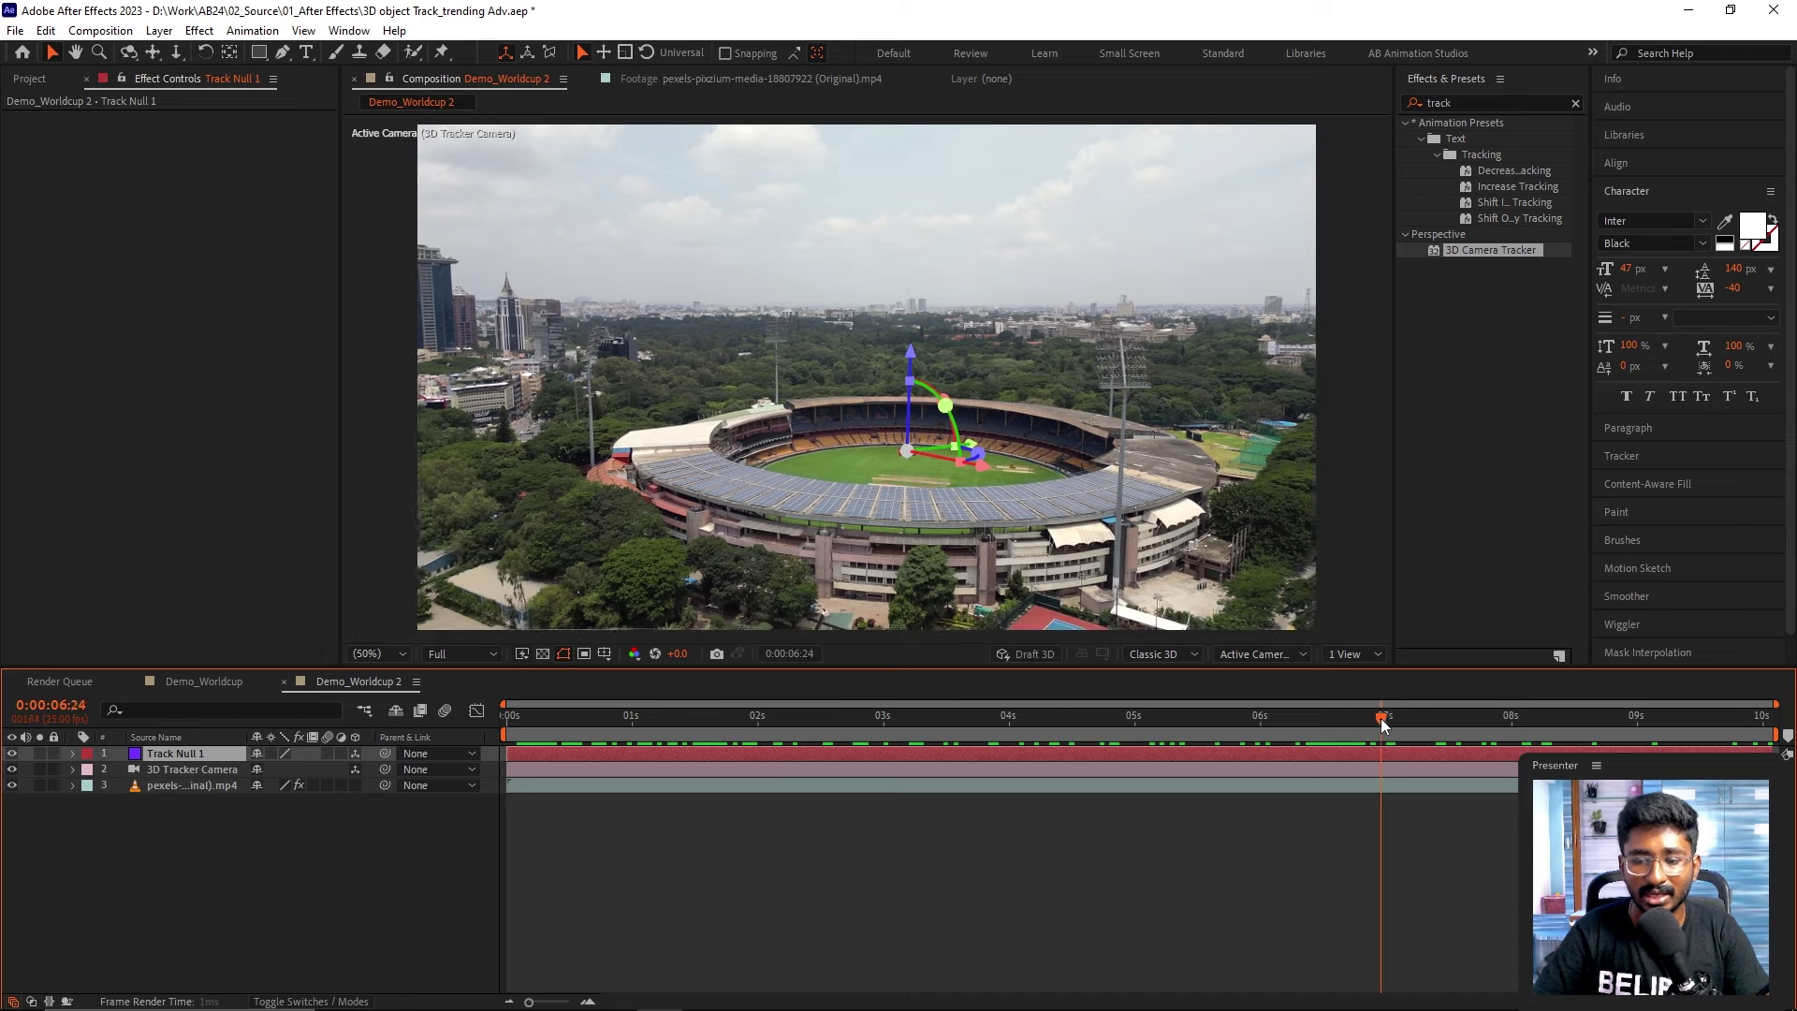
left_click(1160, 859)
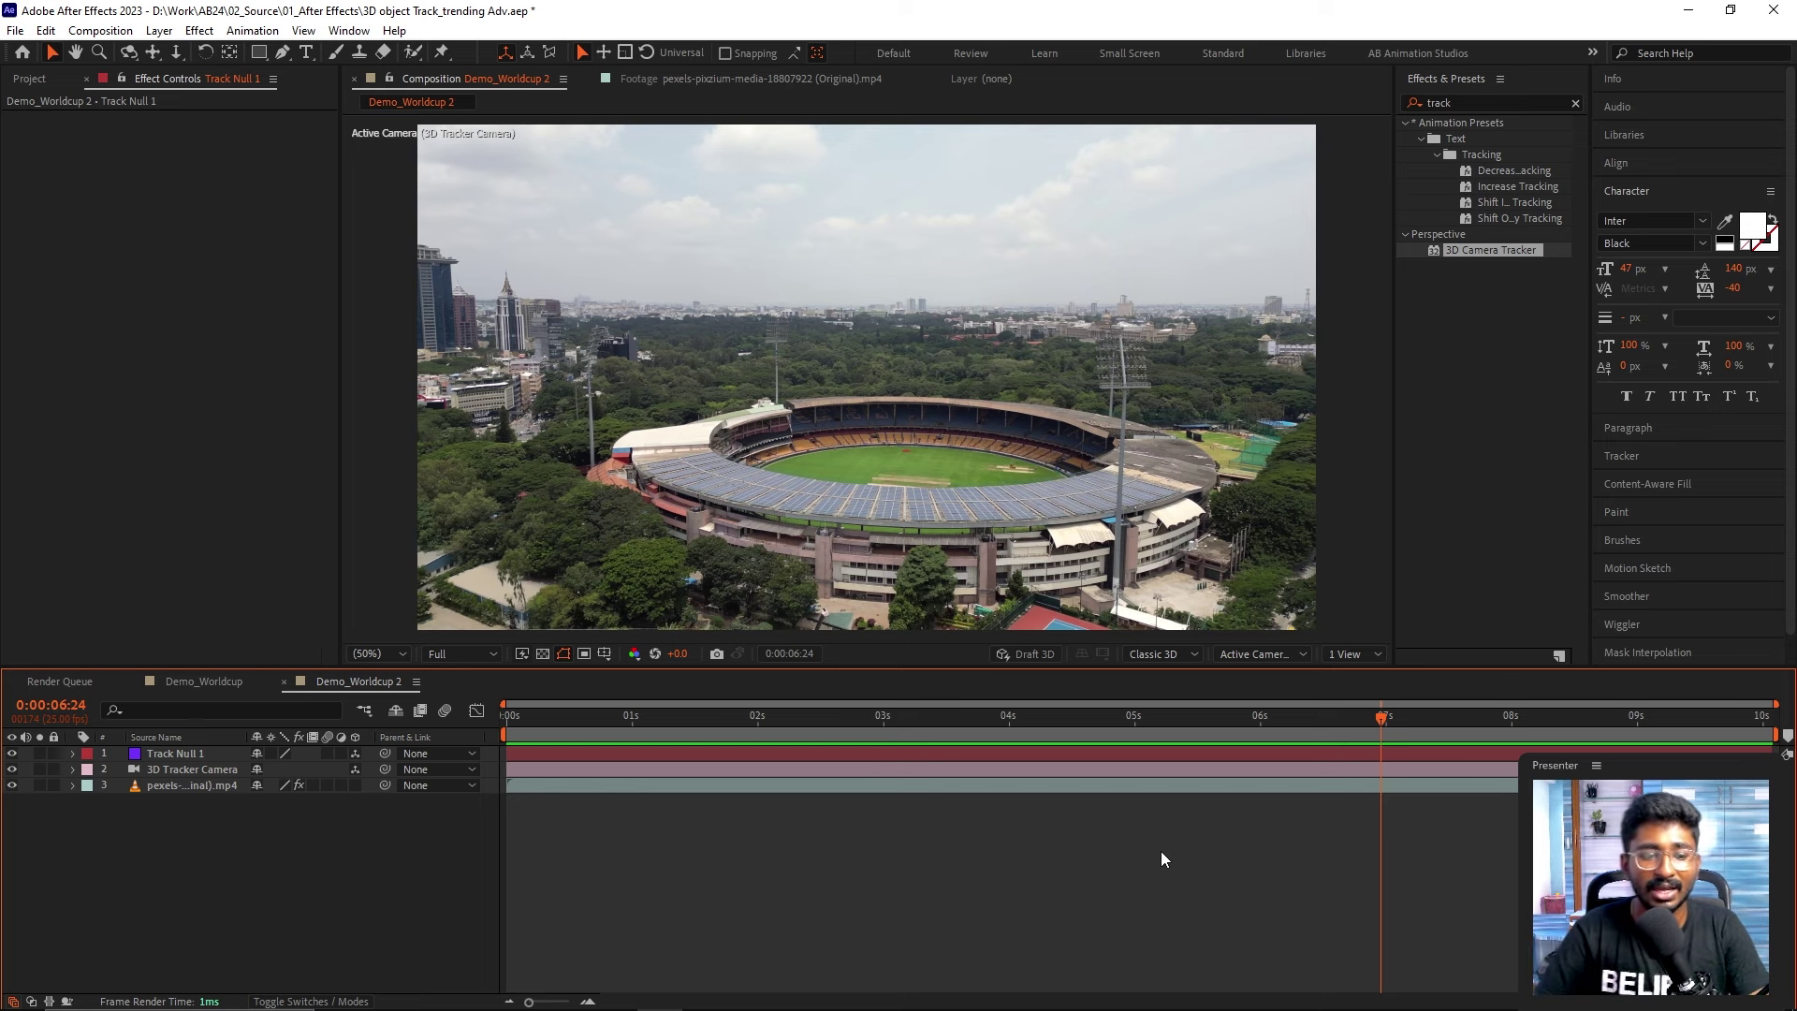
- Create a black 1920×1080 solid named 'Element 3D' at the top of the timeline
left_click(201, 785)
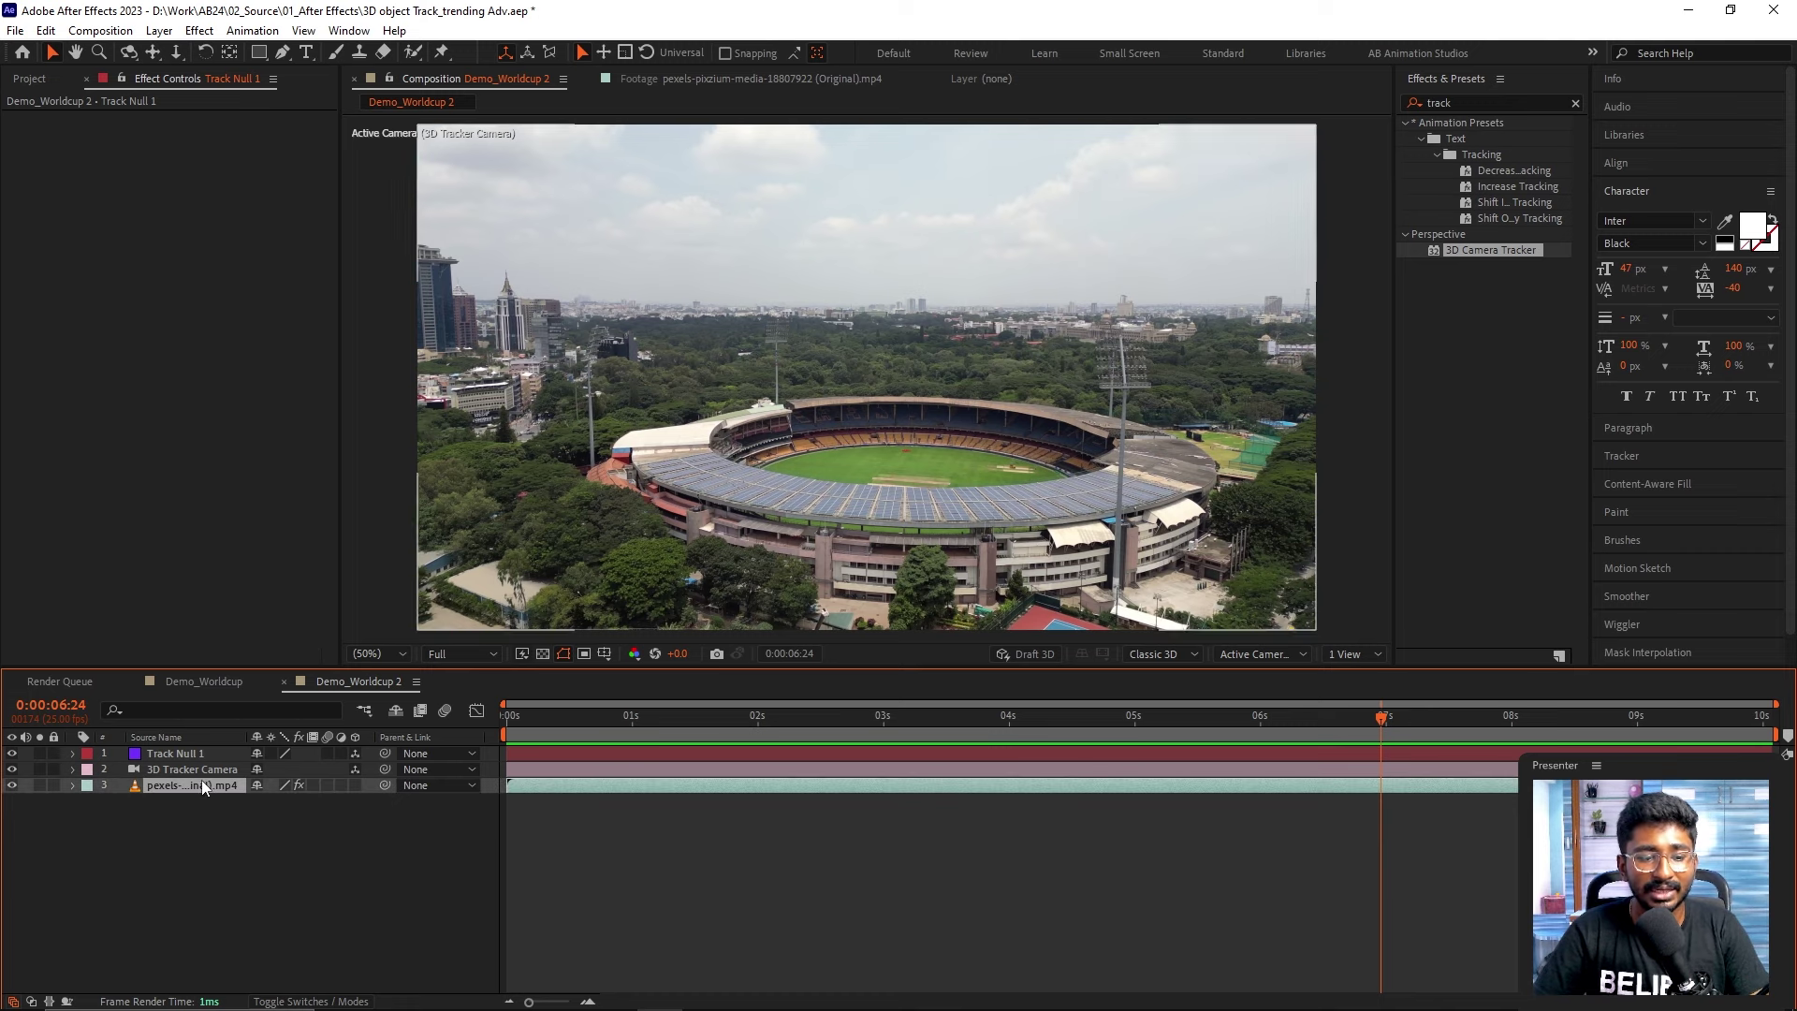
right_click(229, 850)
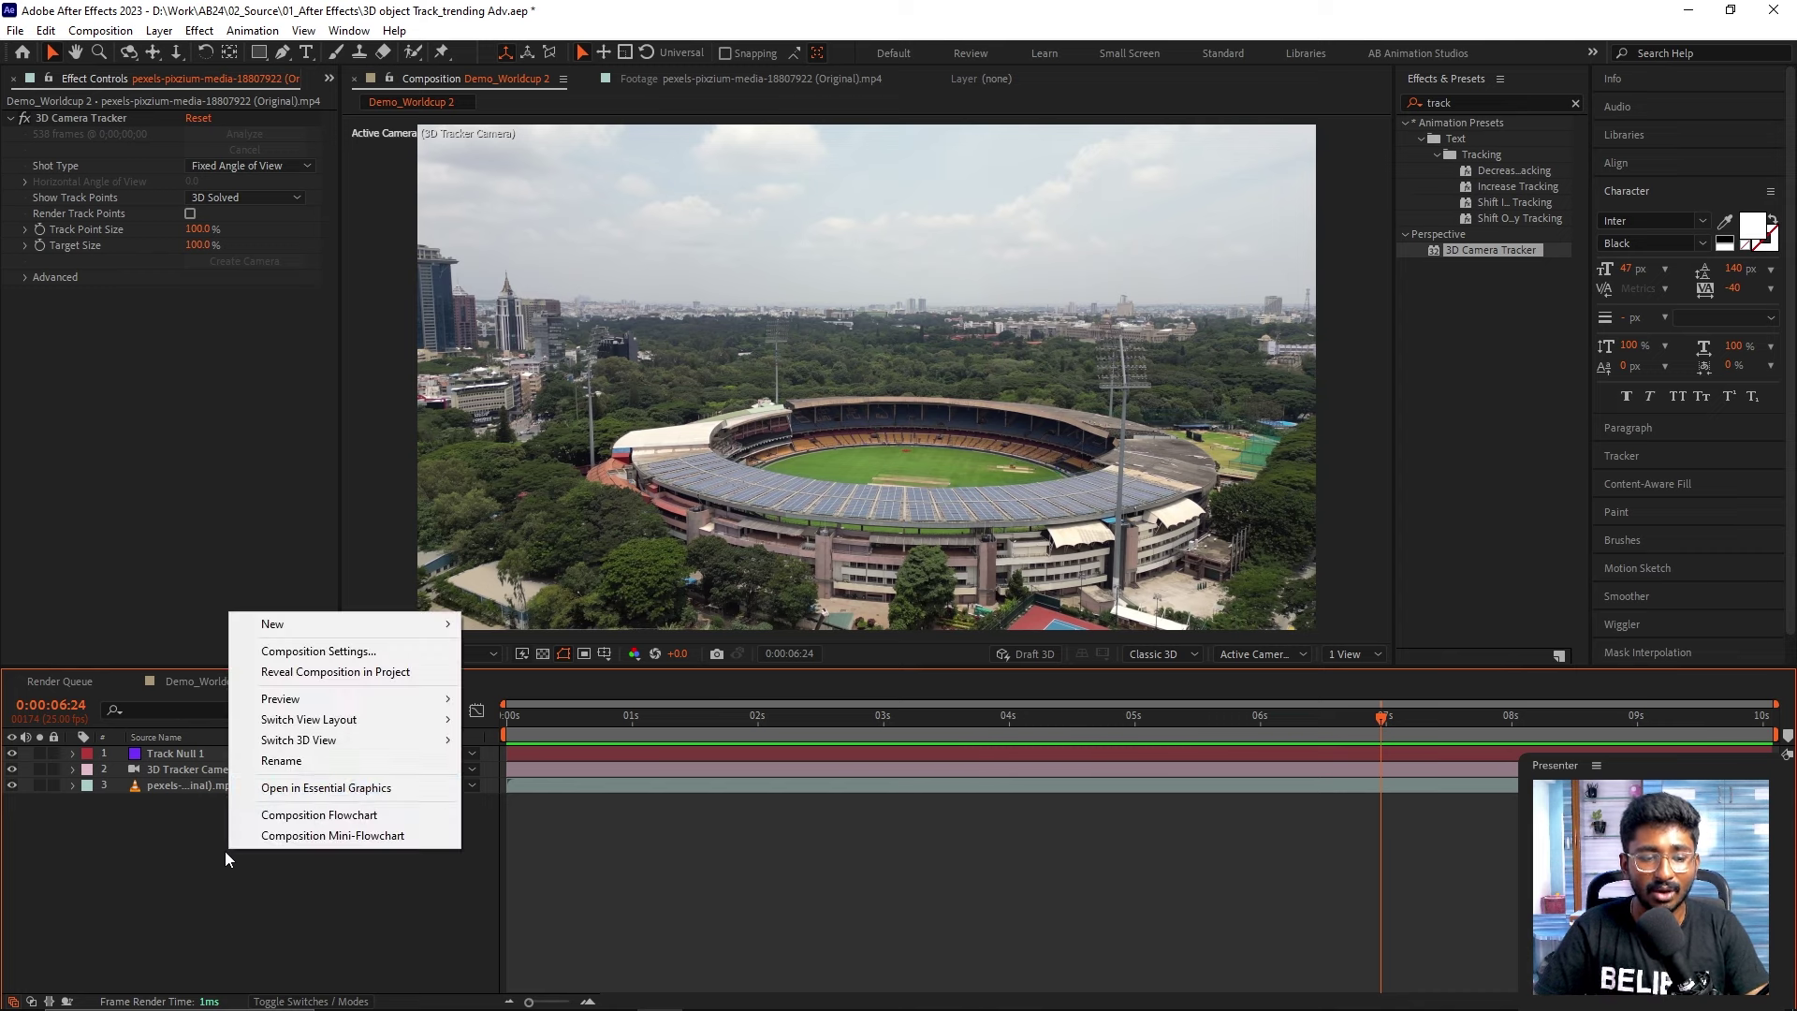
mouse_move(390, 624)
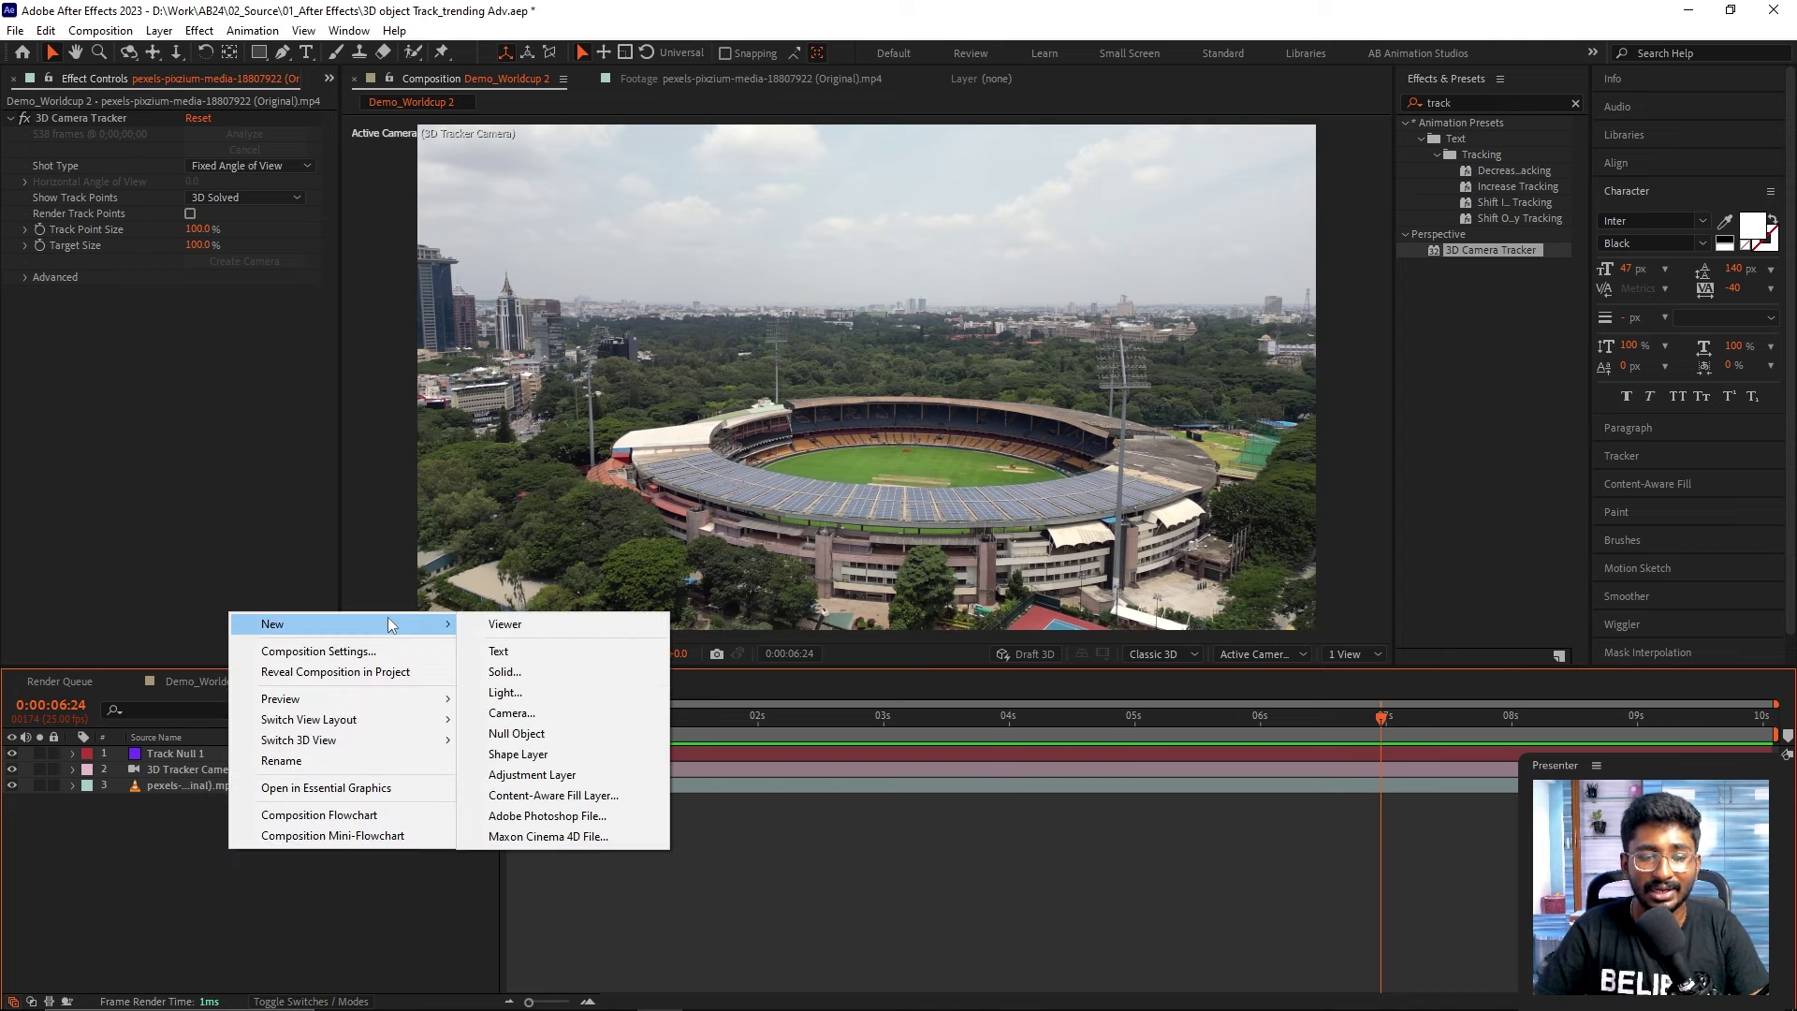
left_click(539, 683)
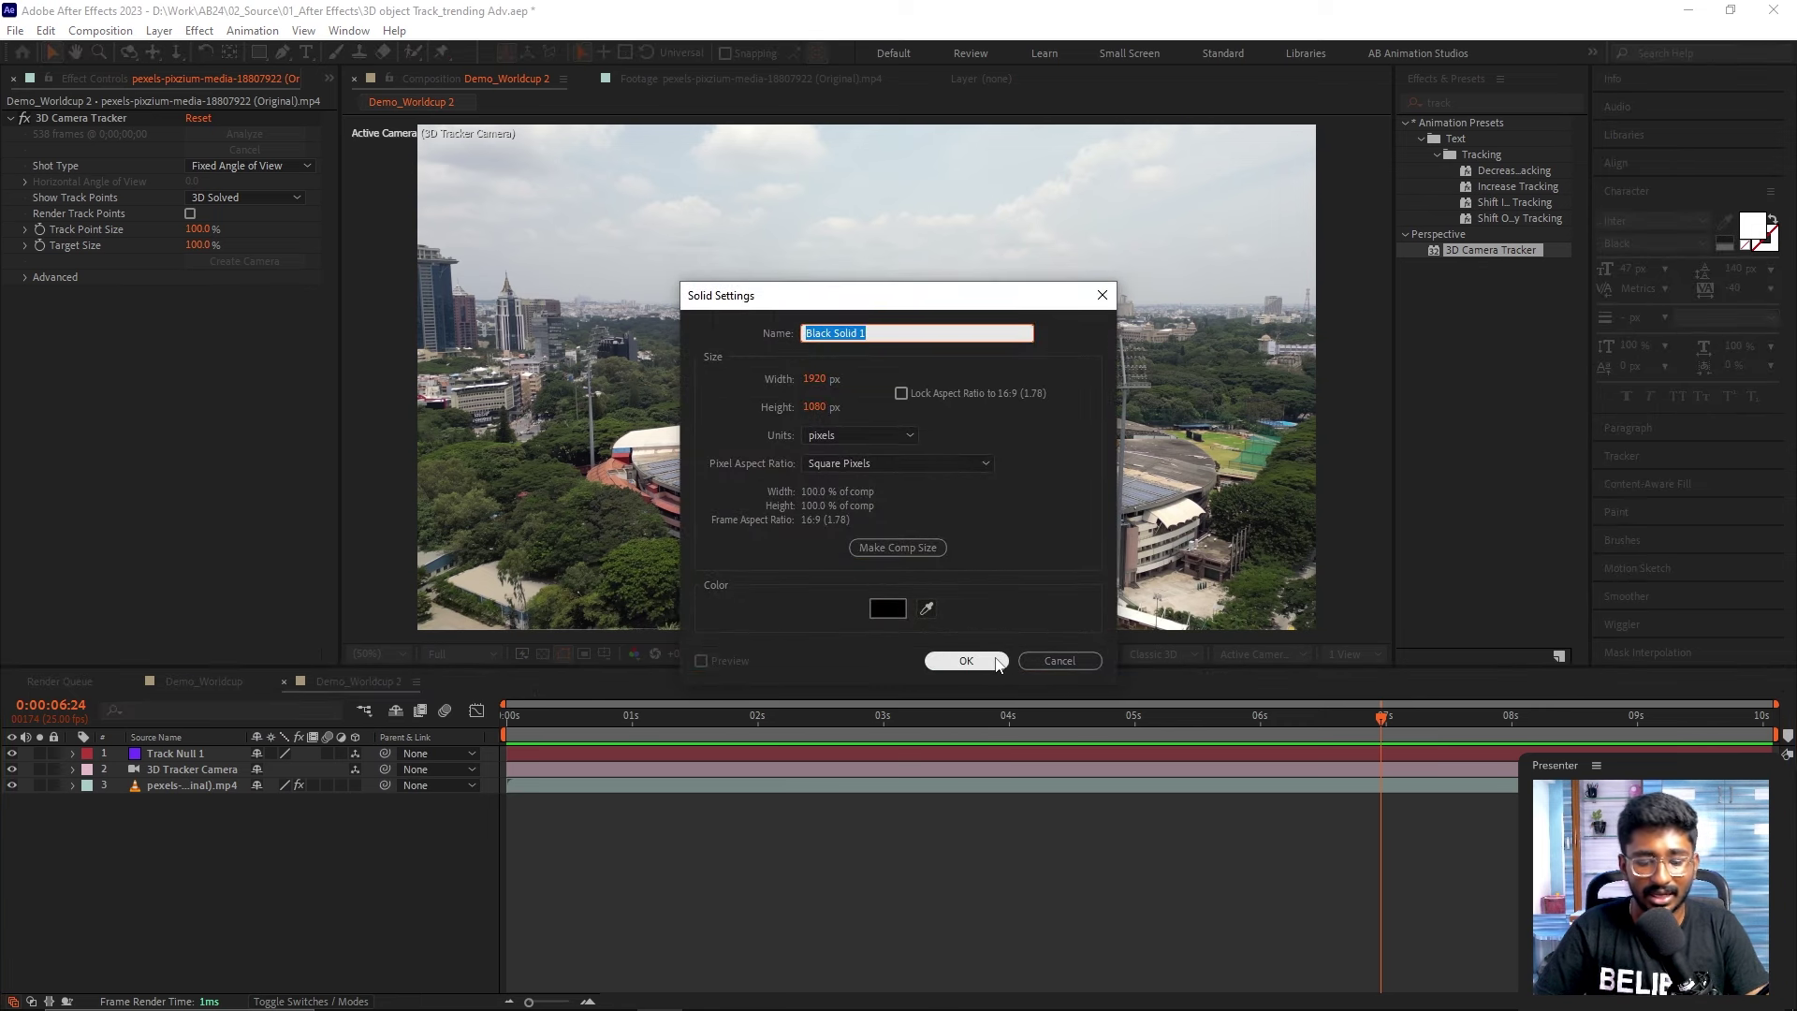
type("Element 3D")
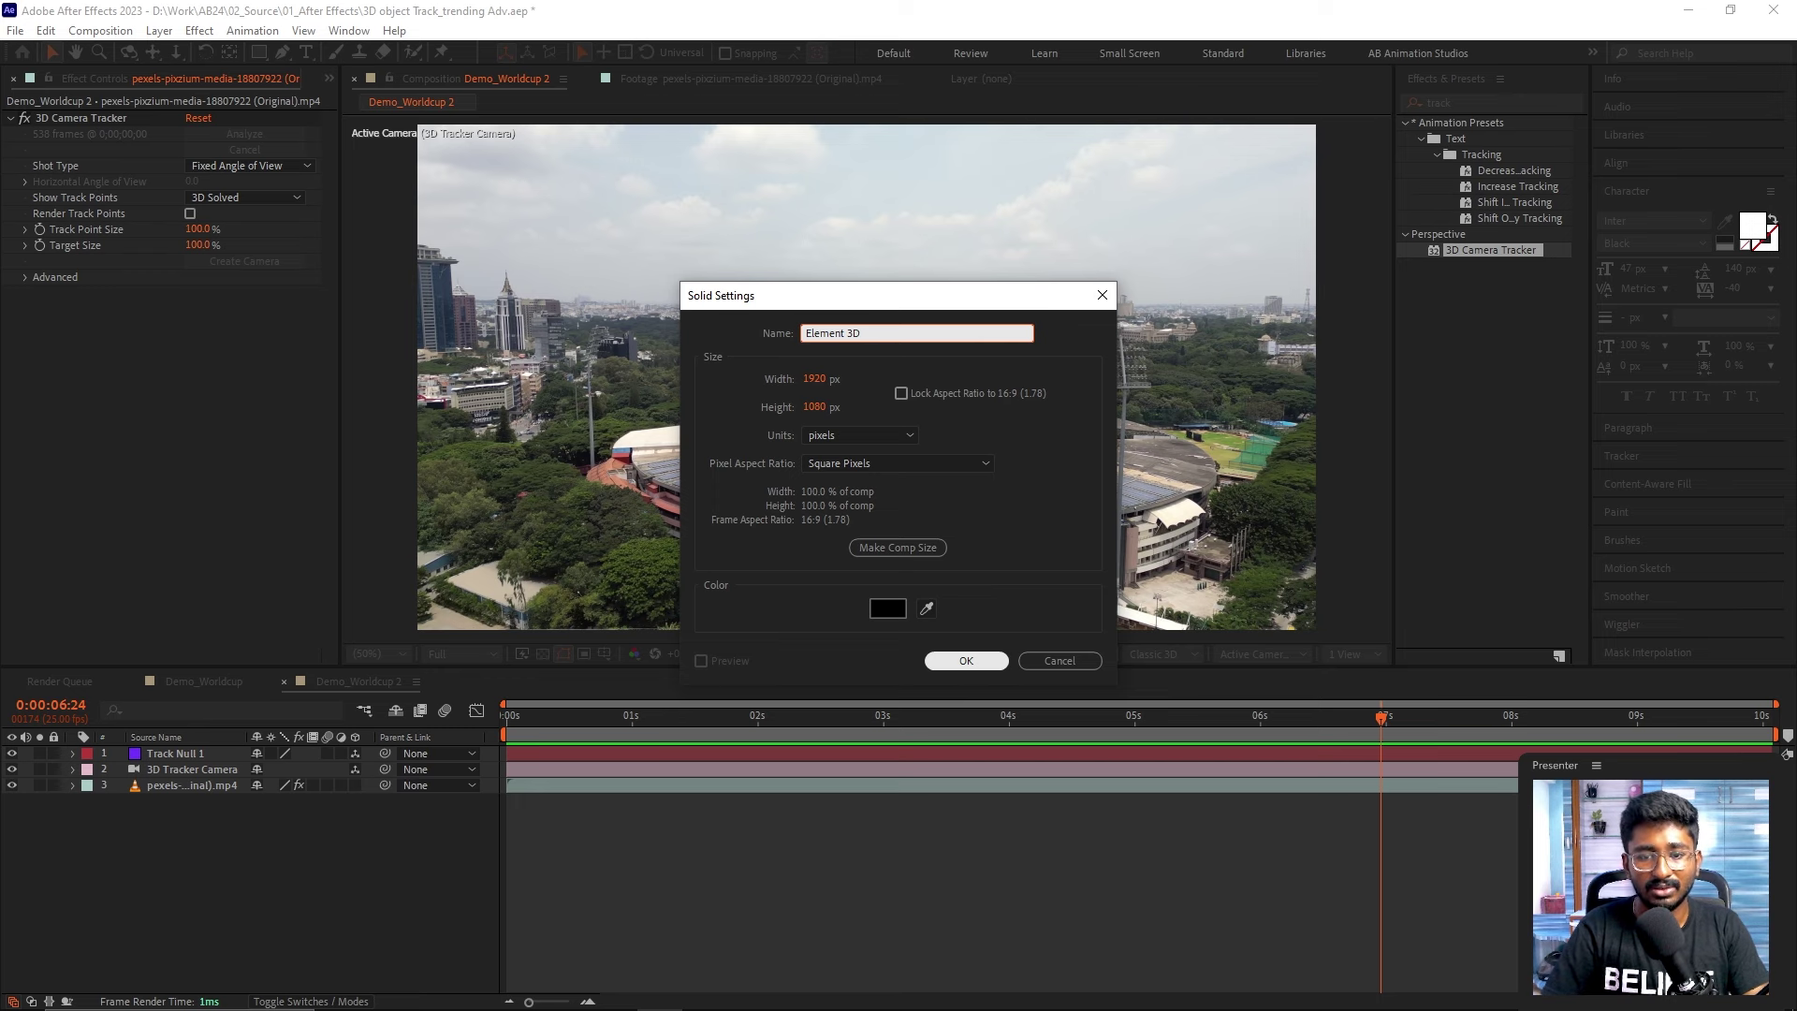
left_click(992, 660)
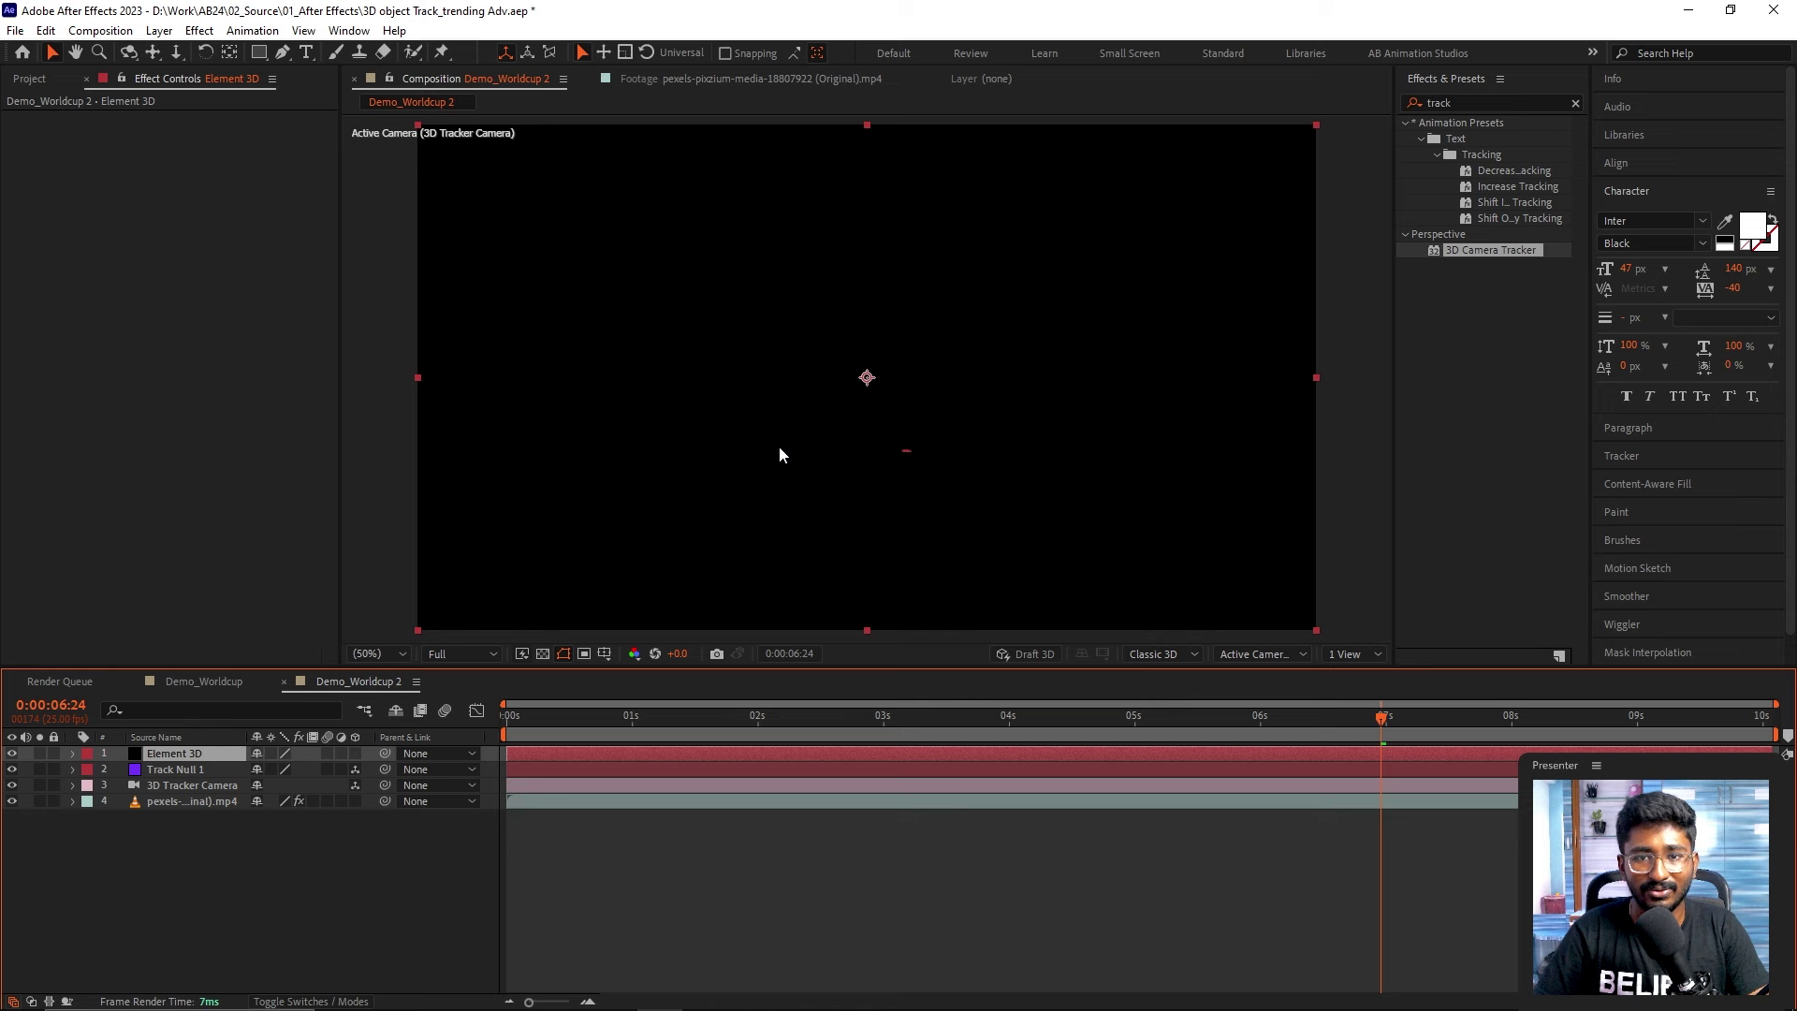
- Apply the Video Copilot Element effect from Effects & Presets to the Element 3D solid
left_click(1576, 104)
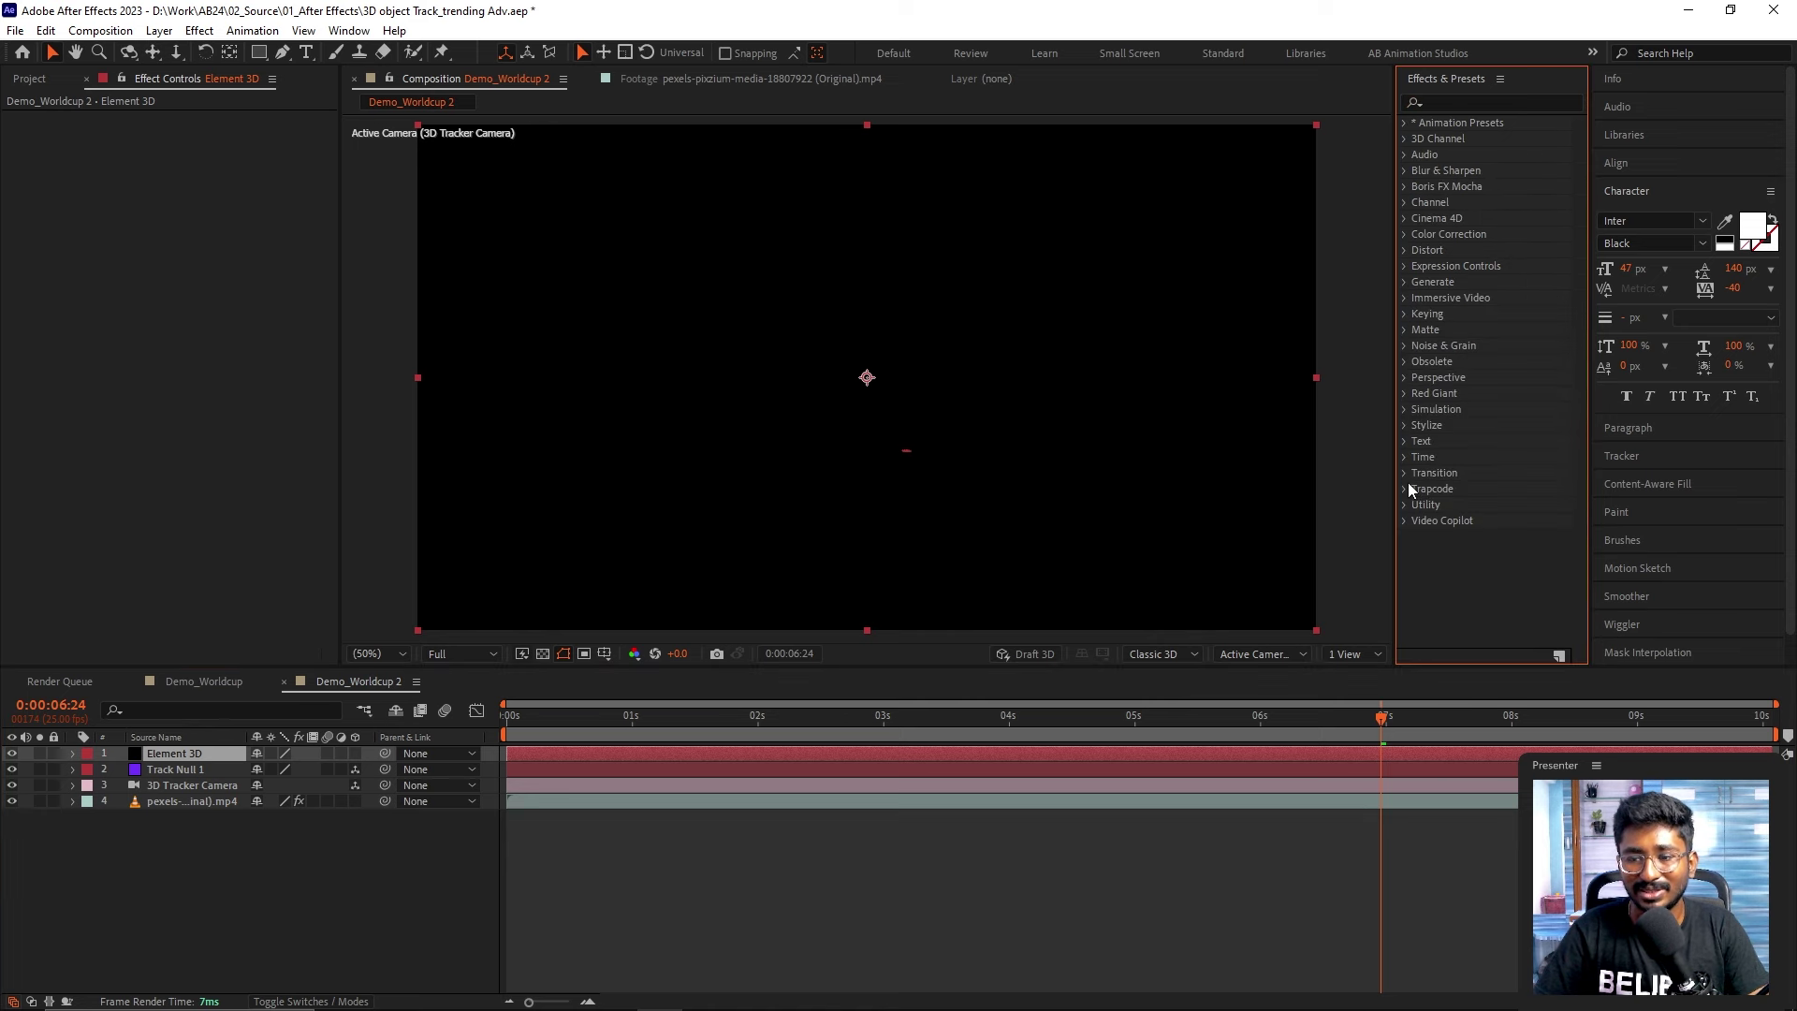
left_click(1406, 522)
left_click(1456, 537)
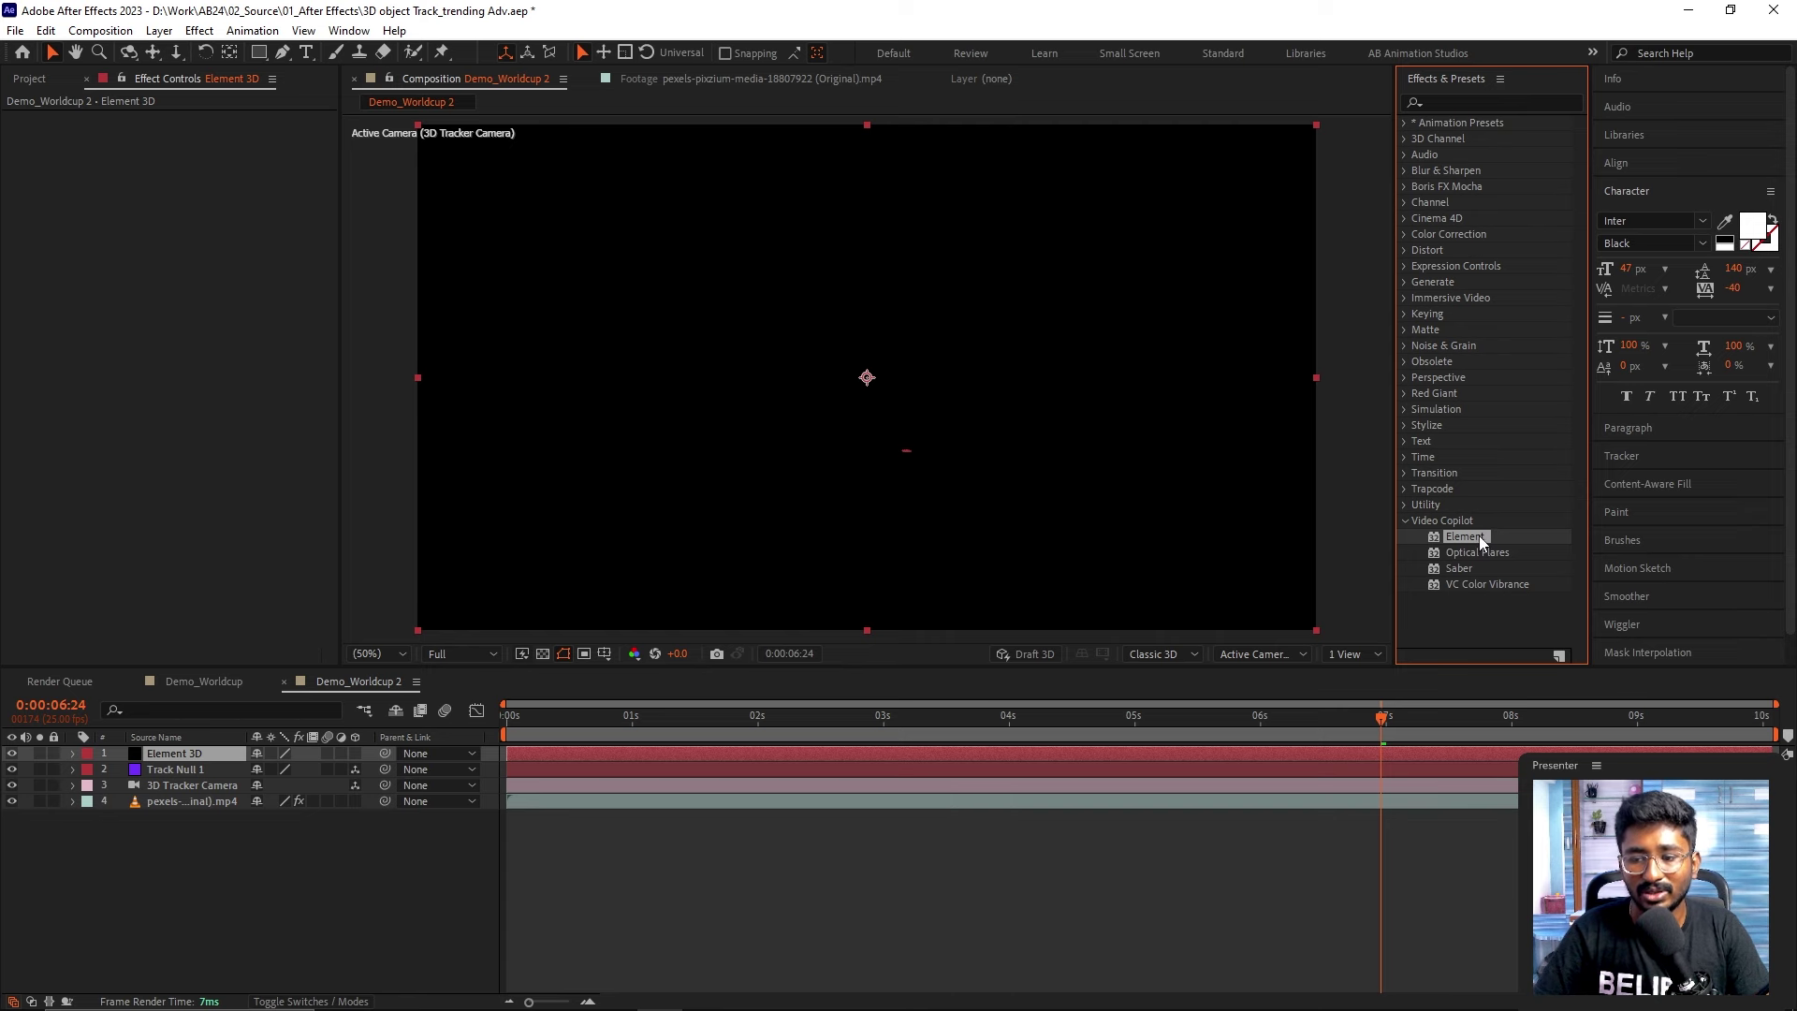
left_click_drag(1478, 536, 962, 374)
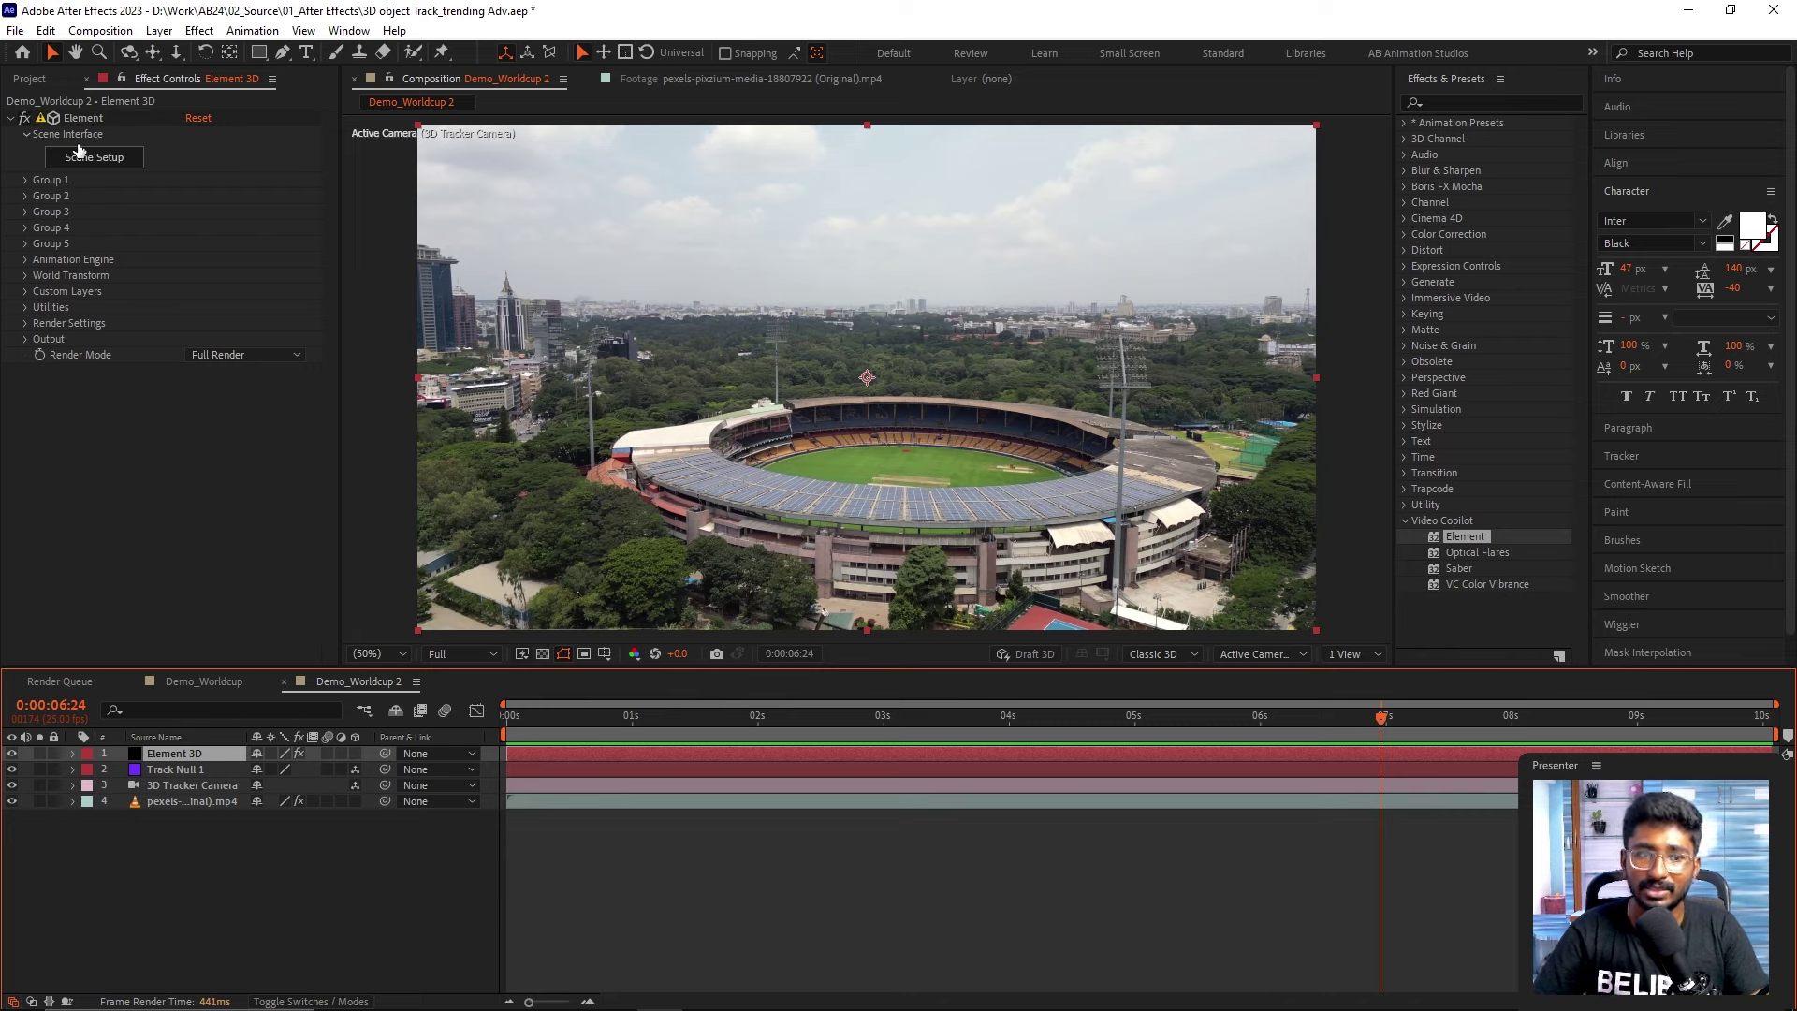
- Open Element's Scene Setup and import World Cup02 from the 06_3D files folder
left_click(82, 161)
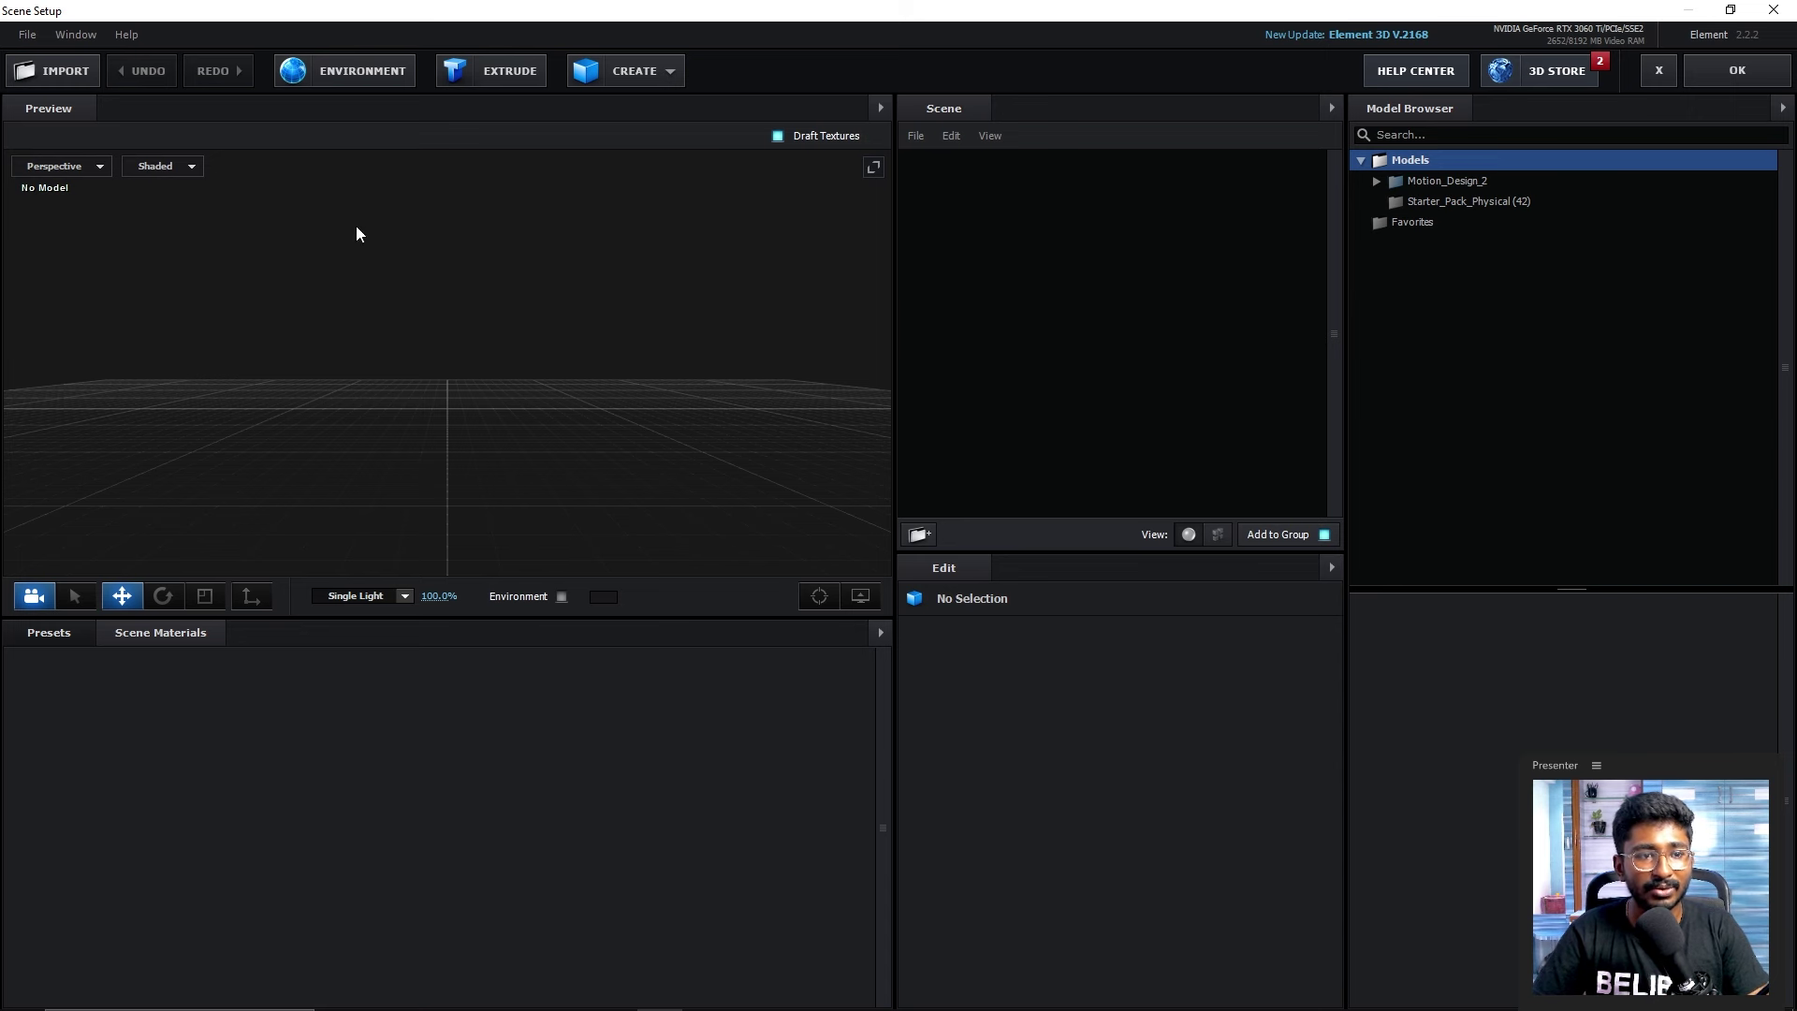
left_click(62, 75)
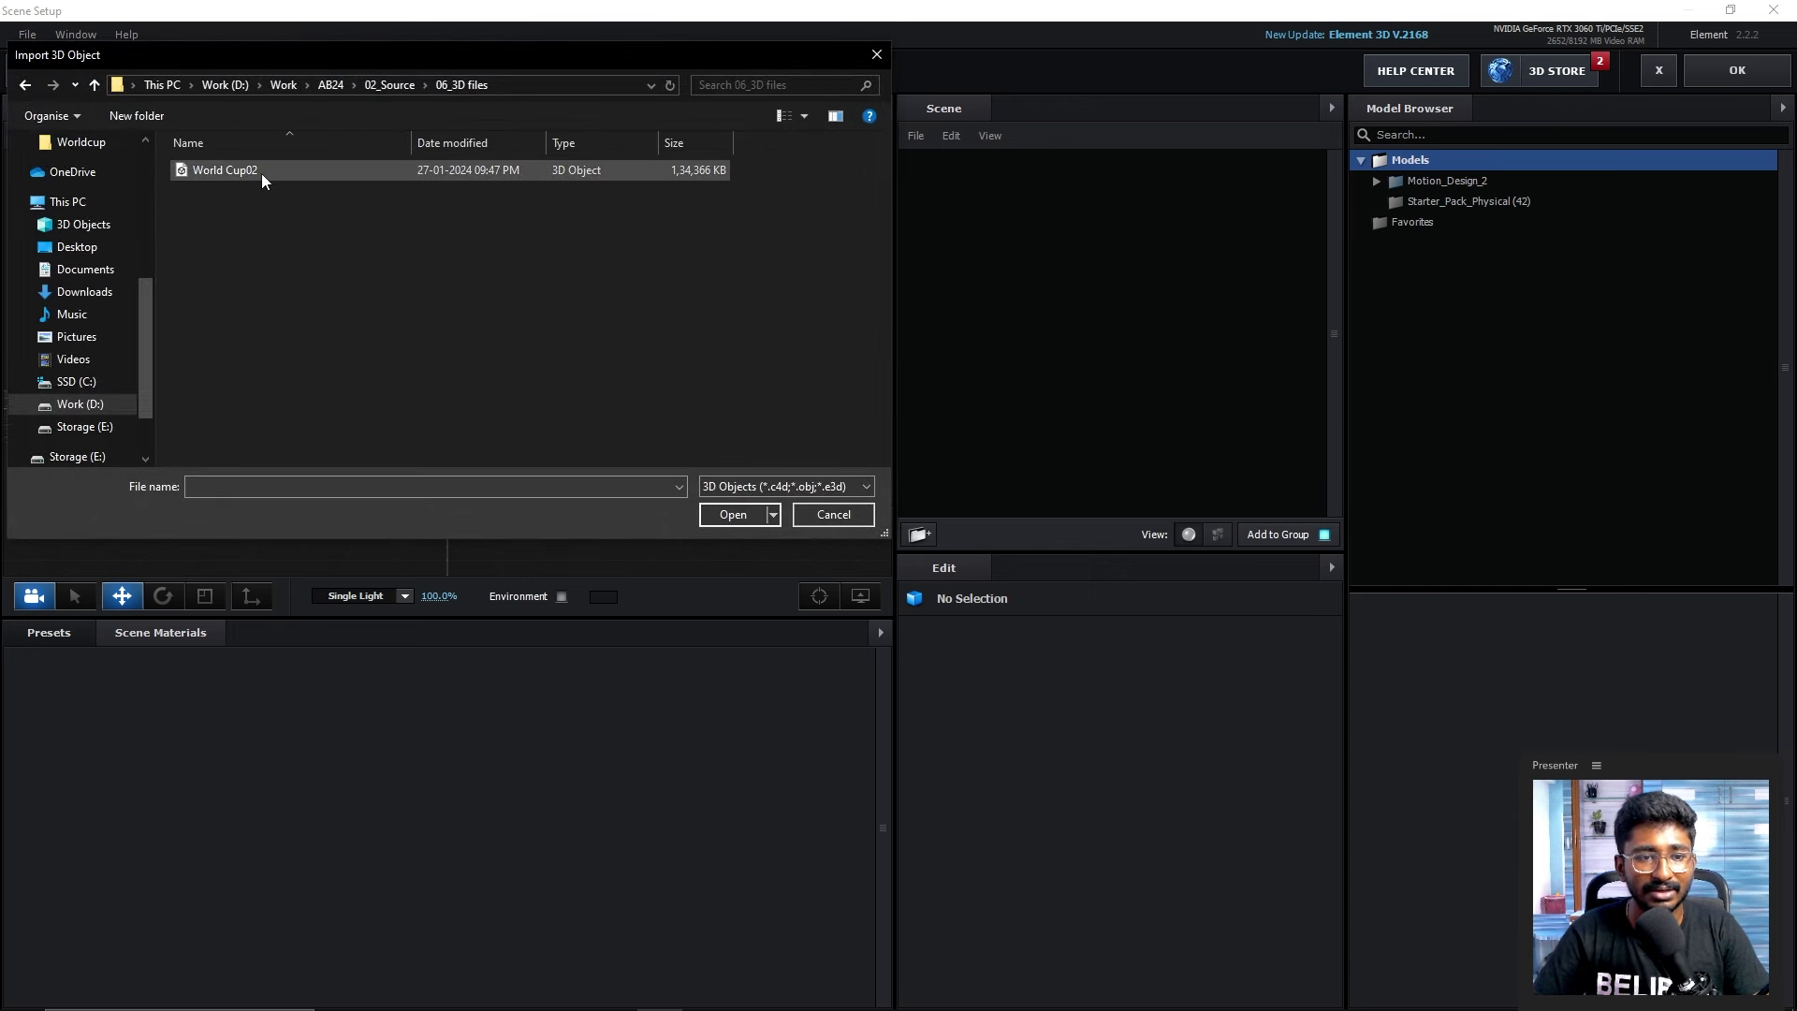
left_click(713, 514)
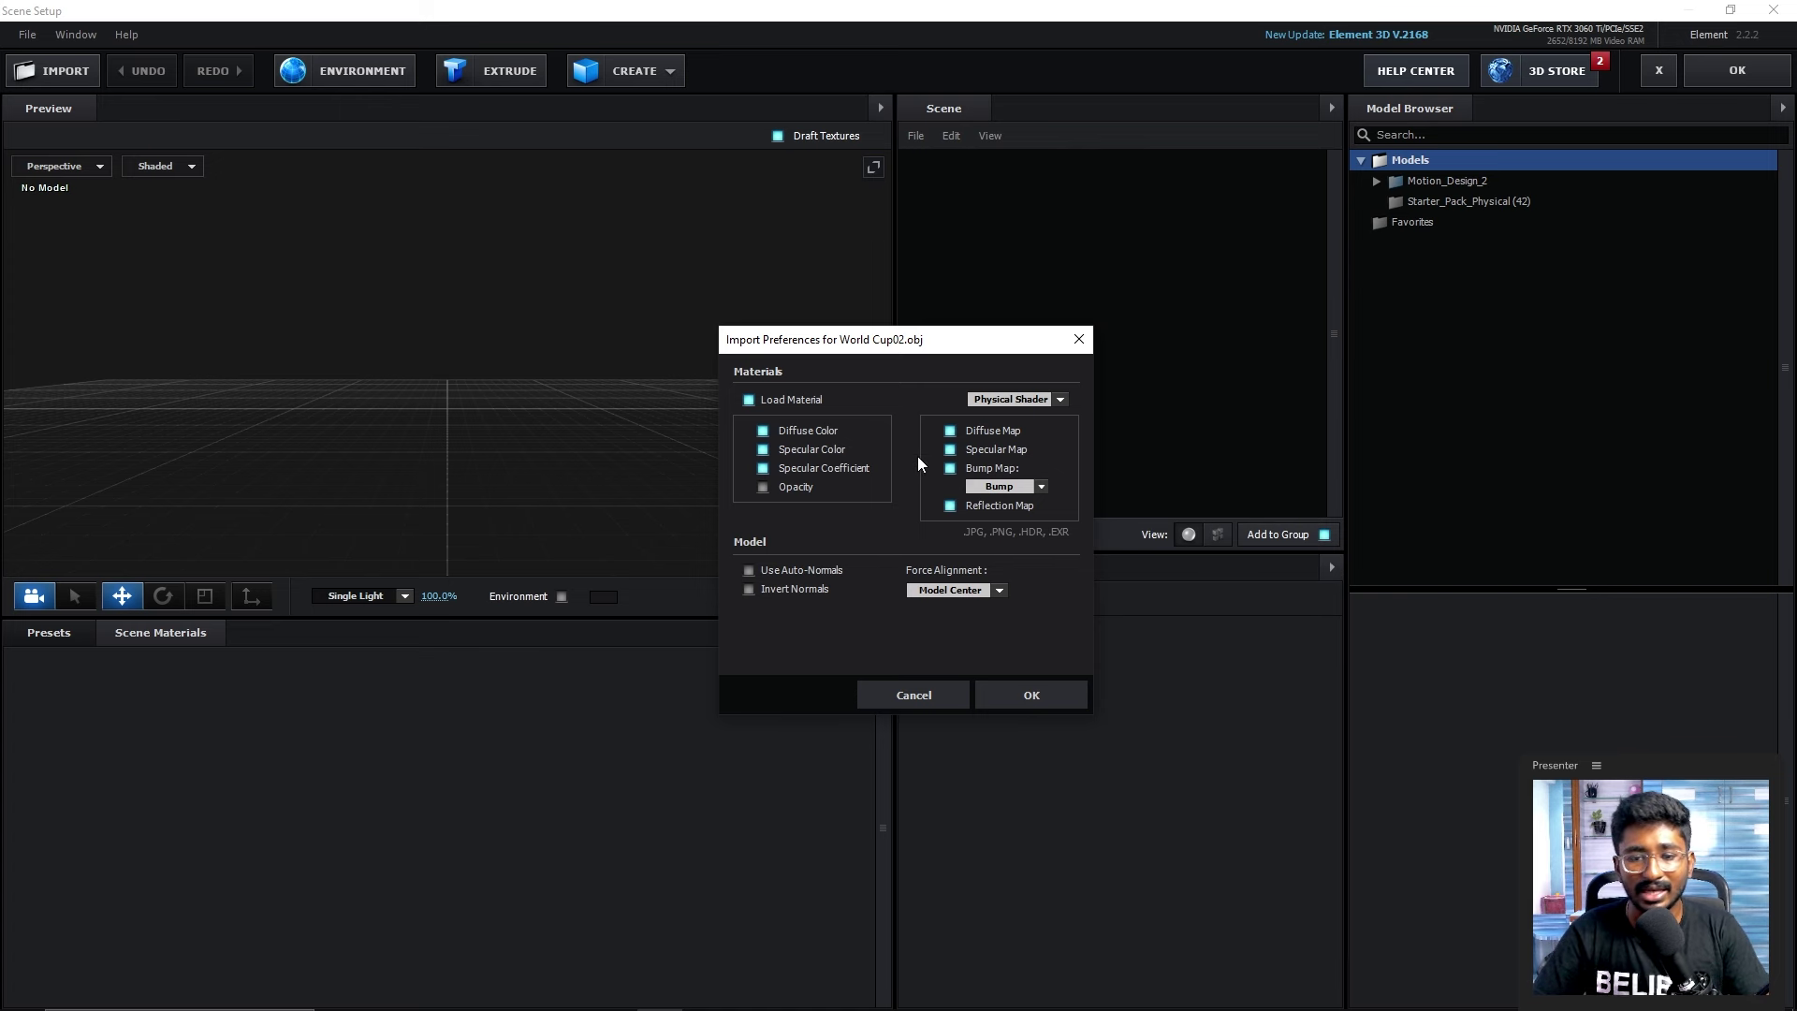
- Load the World Cup02 trophy and scale it up to 3152.7%
left_click(1019, 696)
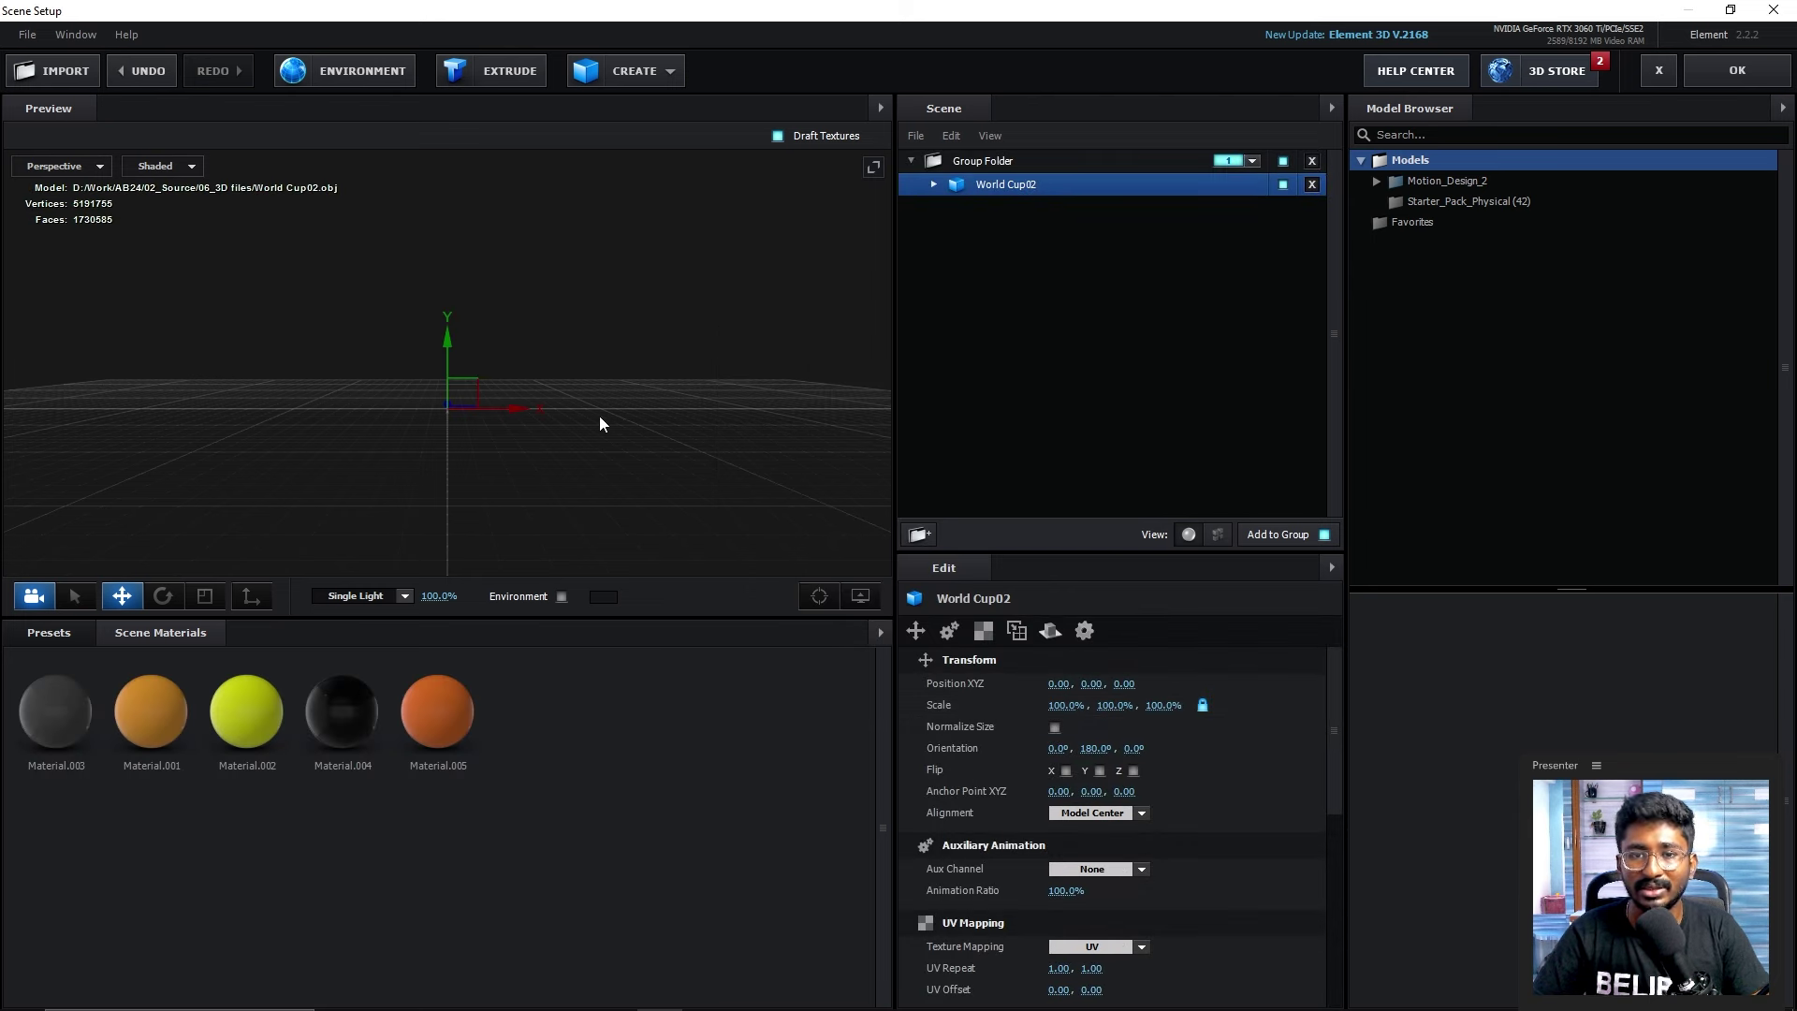
mouse_move(614, 445)
left_mouse_down()
mouse_move(559, 443)
mouse_move(499, 491)
left_mouse_up()
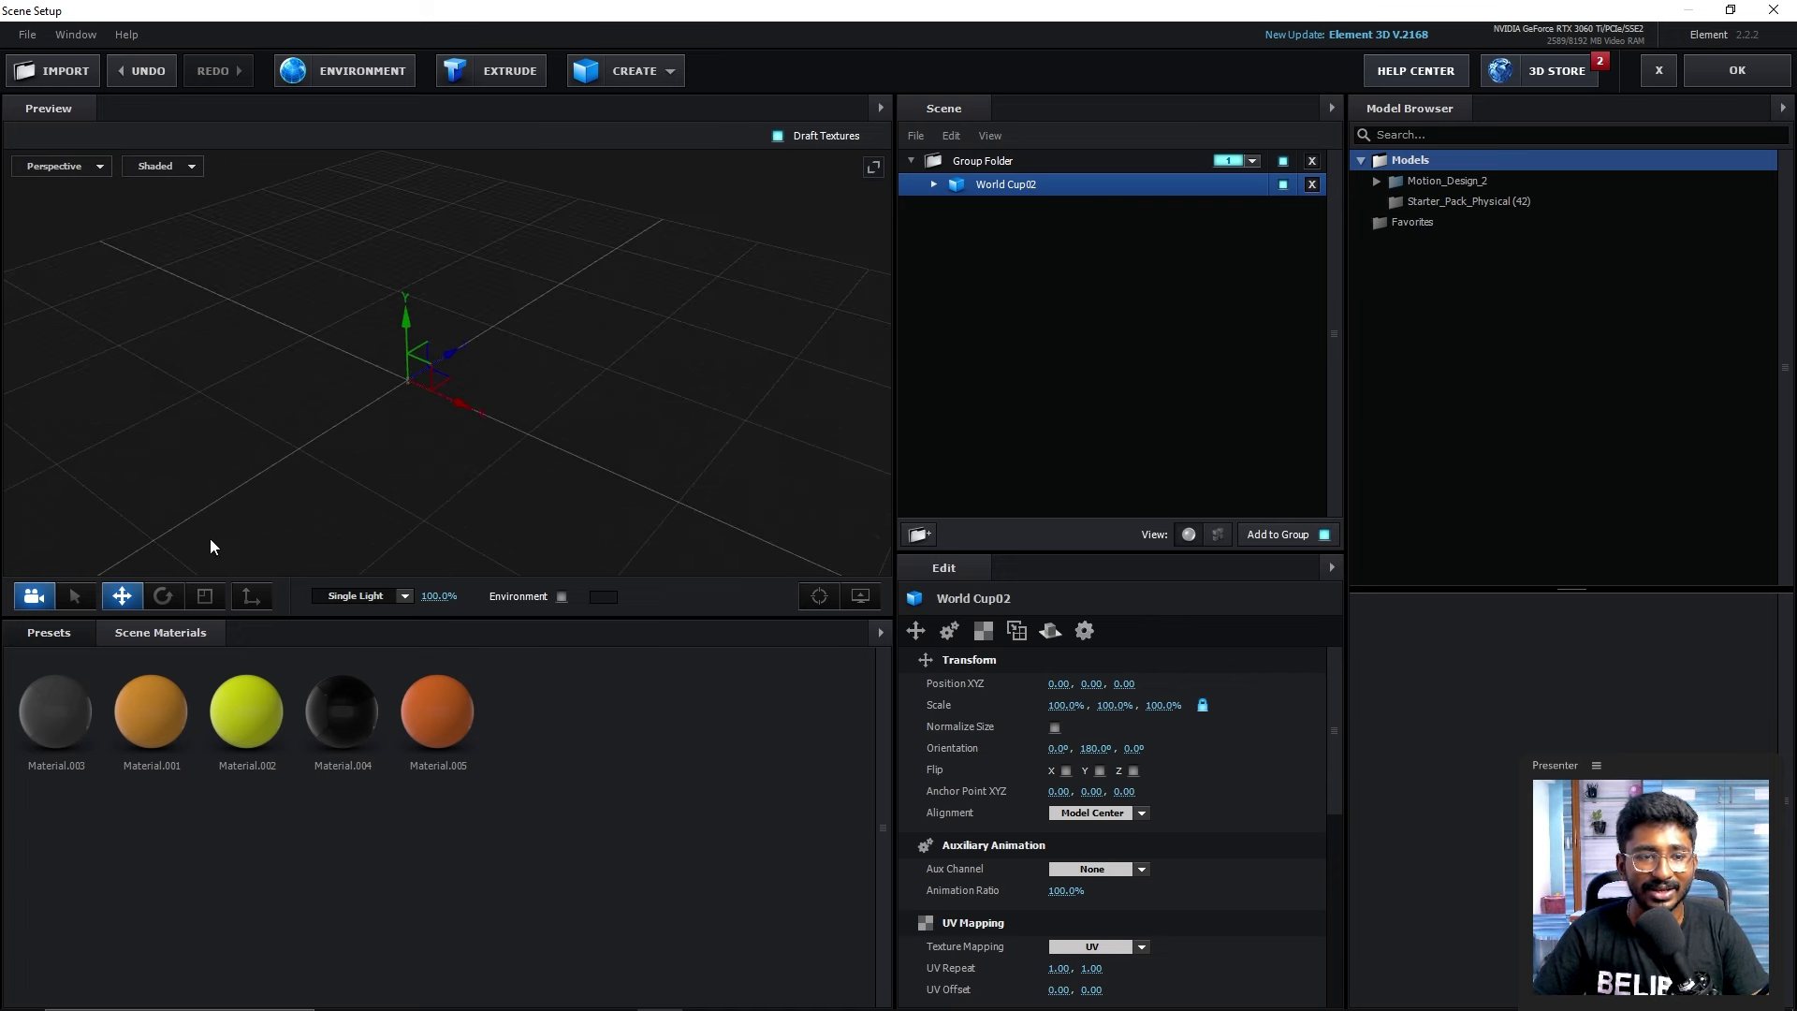
left_click(204, 597)
left_click_drag(407, 379, 535, 283)
mouse_move(610, 352)
left_mouse_down()
mouse_move(542, 400)
mouse_move(88, 351)
left_mouse_up()
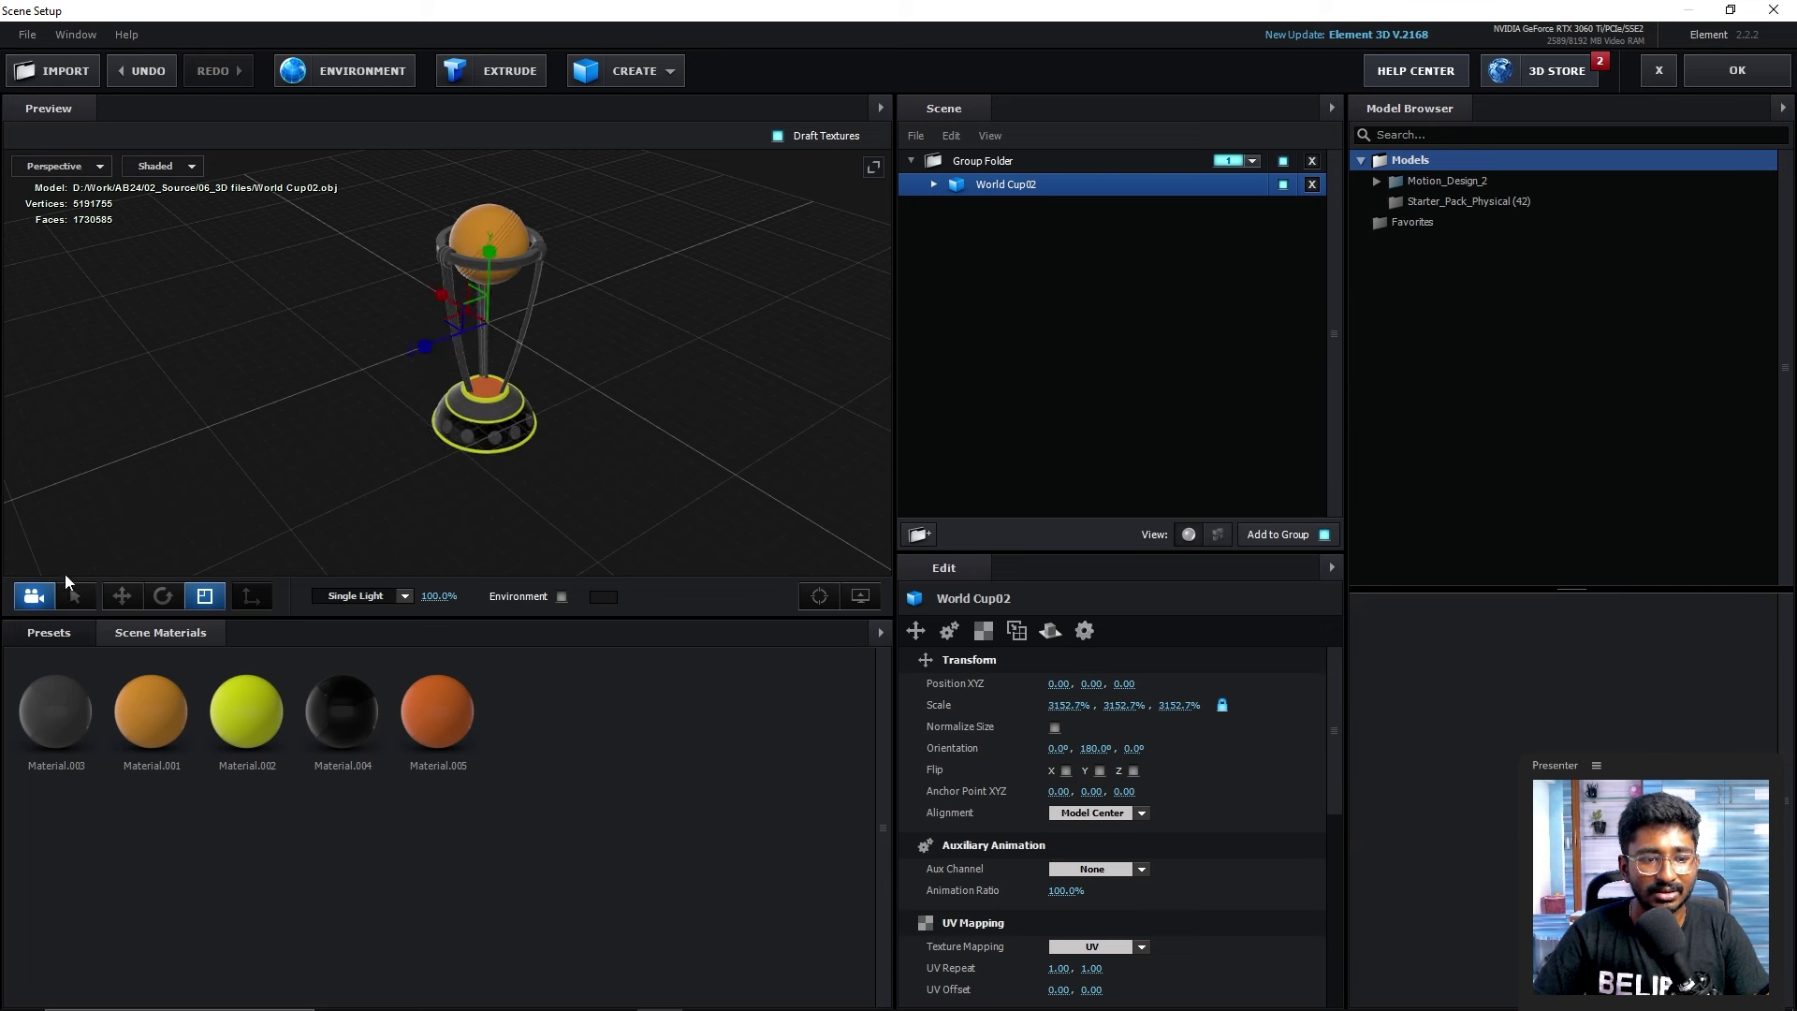
- Raise the trophy above the grid to Position Y 0.82 and inspect it at eye level
left_click(122, 596)
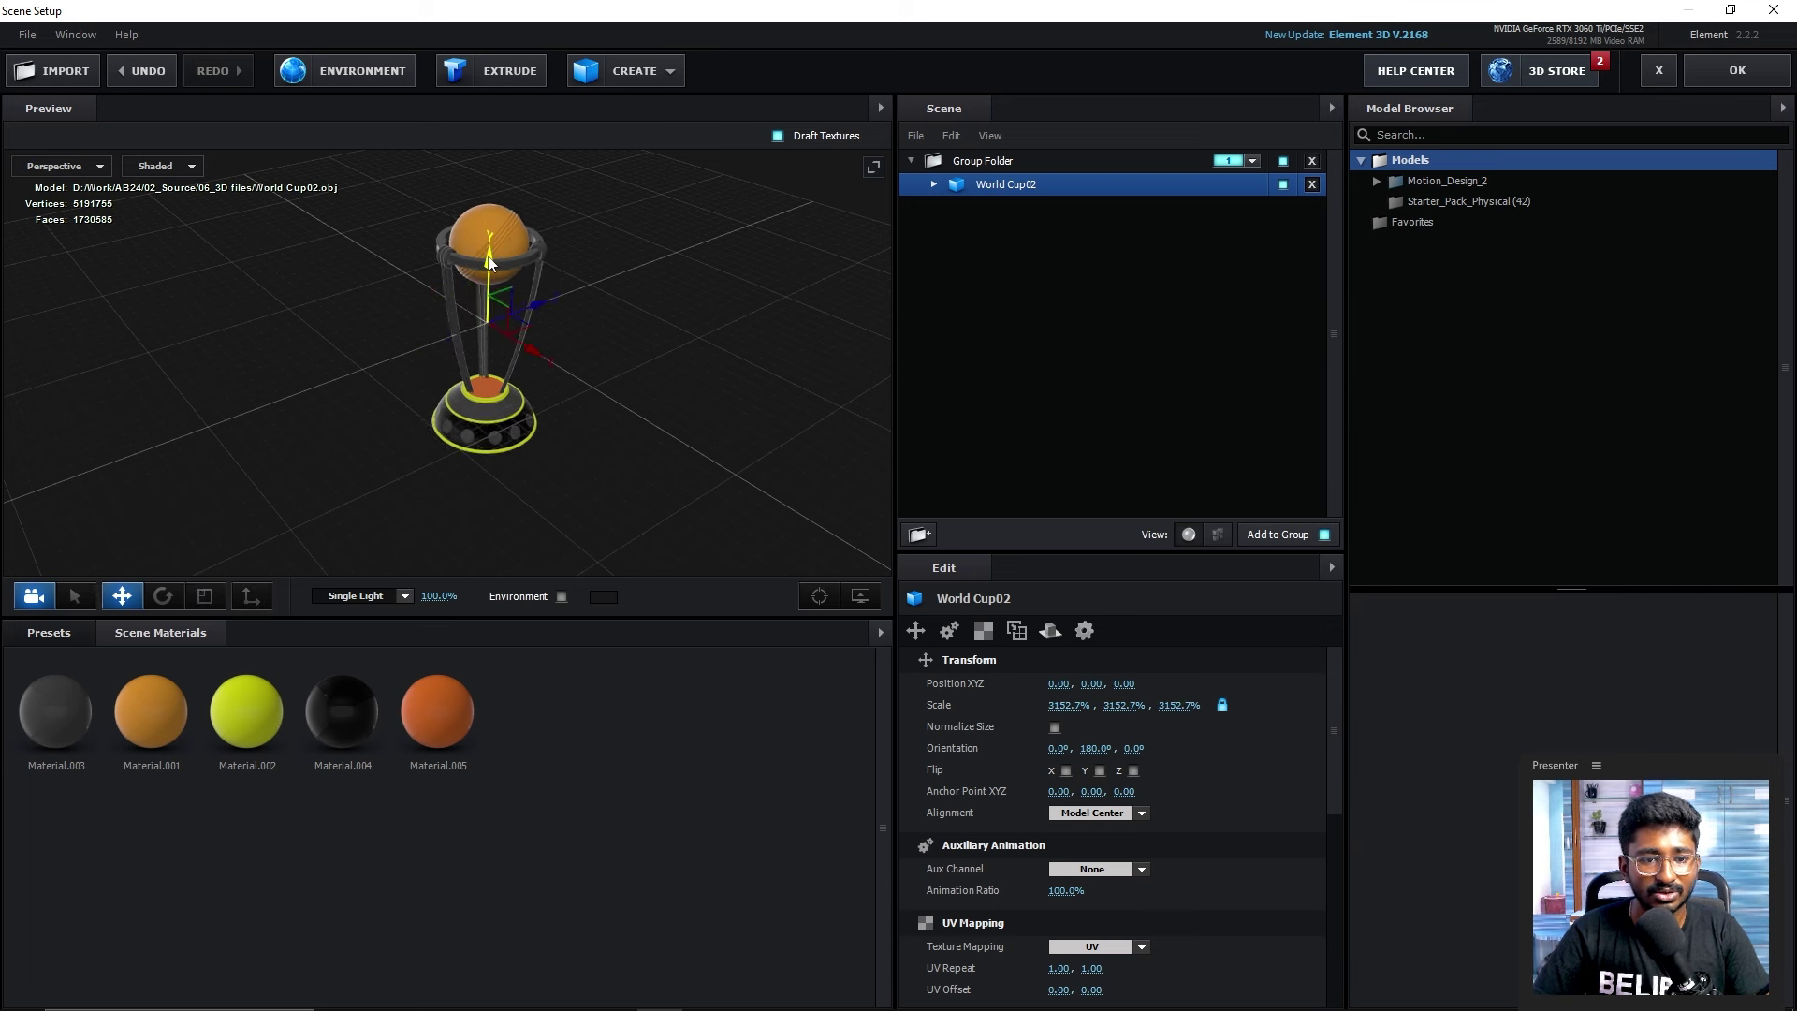
left_click_drag(489, 262, 513, 136)
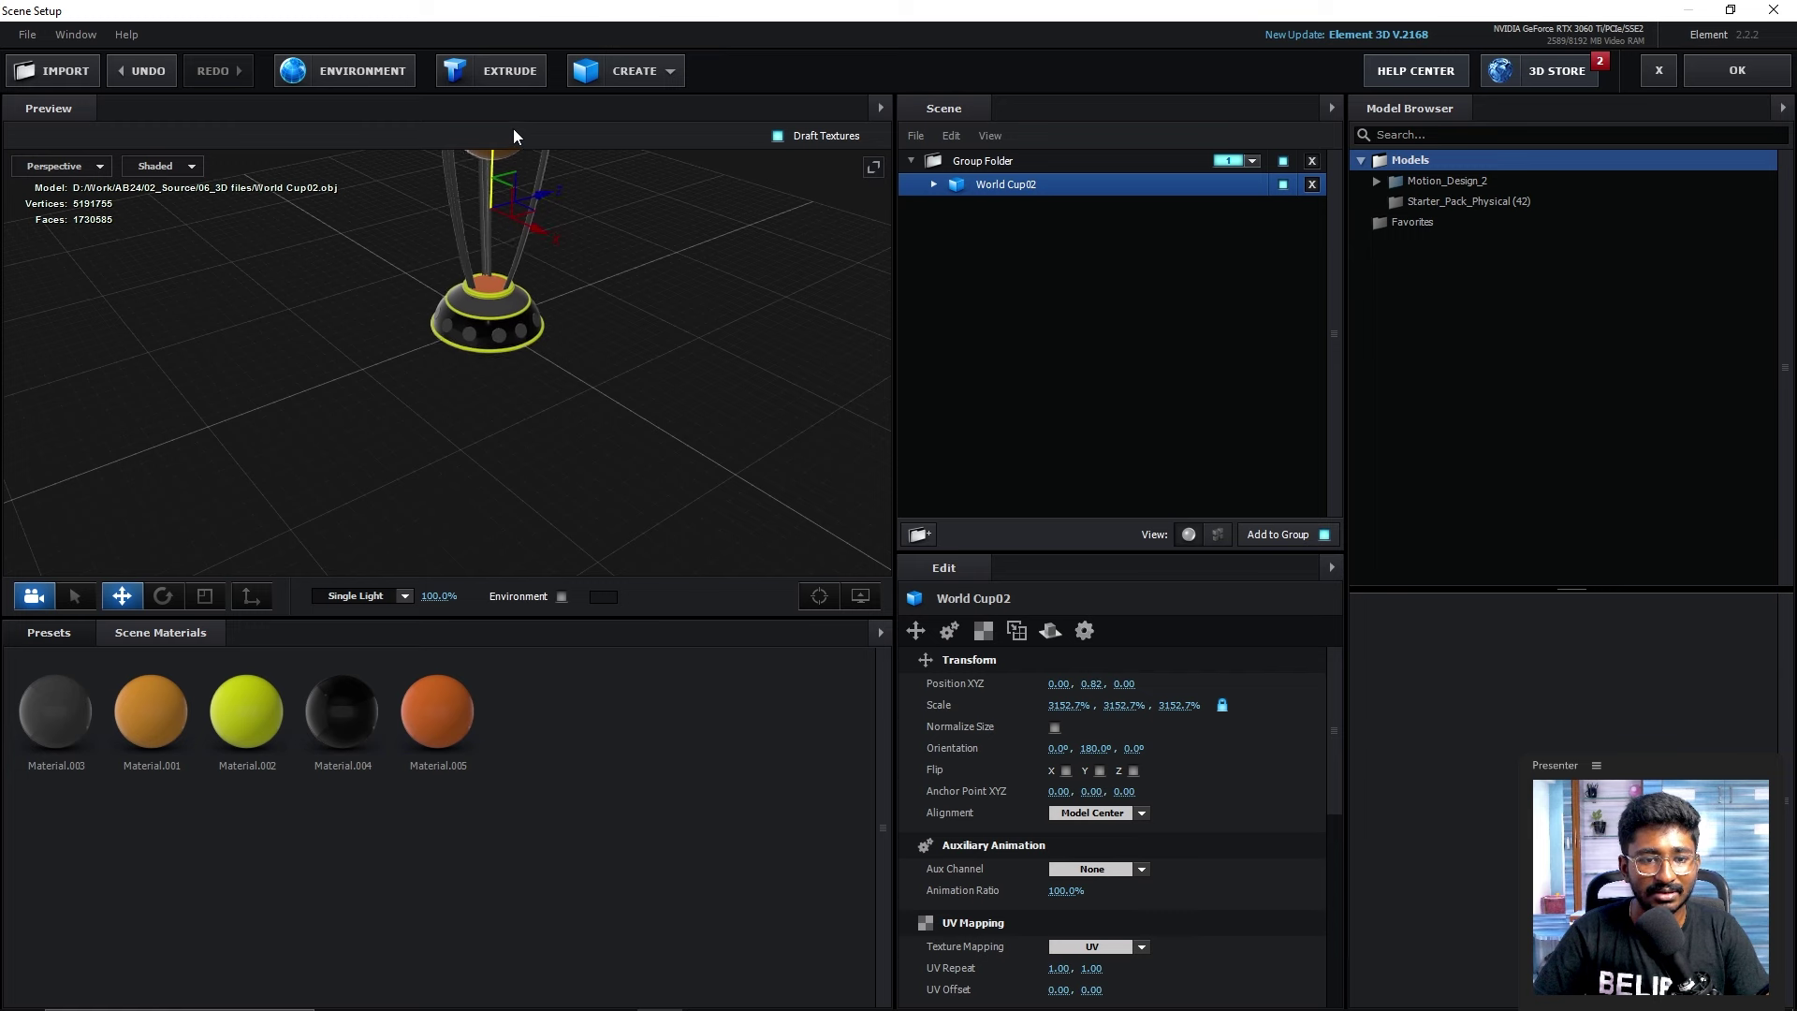
mouse_move(424, 473)
left_mouse_down()
mouse_move(547, 479)
mouse_move(508, 503)
left_mouse_up()
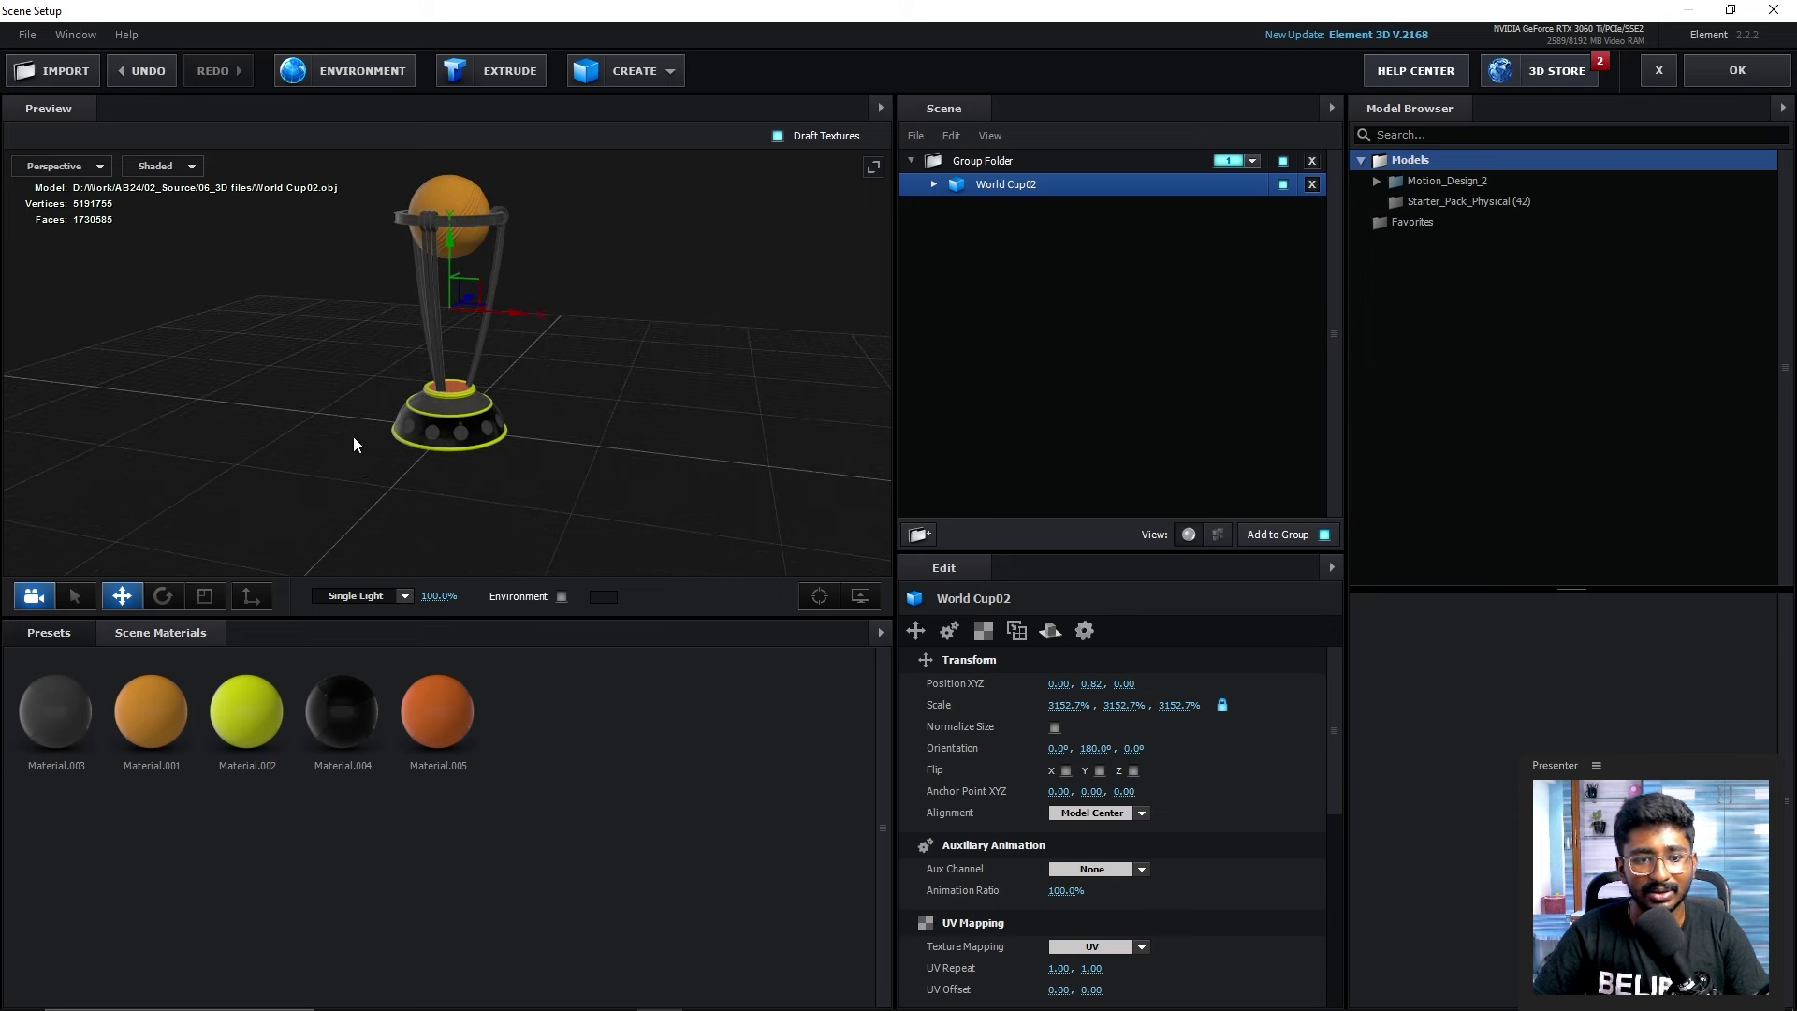
left_click_drag(565, 438, 562, 414)
mouse_move(463, 493)
left_mouse_down()
mouse_move(396, 460)
mouse_move(560, 418)
mouse_move(391, 430)
mouse_move(468, 248)
mouse_move(273, 393)
mouse_move(573, 369)
mouse_move(488, 389)
mouse_move(484, 365)
mouse_move(582, 293)
mouse_move(706, 381)
mouse_move(690, 349)
mouse_move(389, 389)
left_mouse_up()
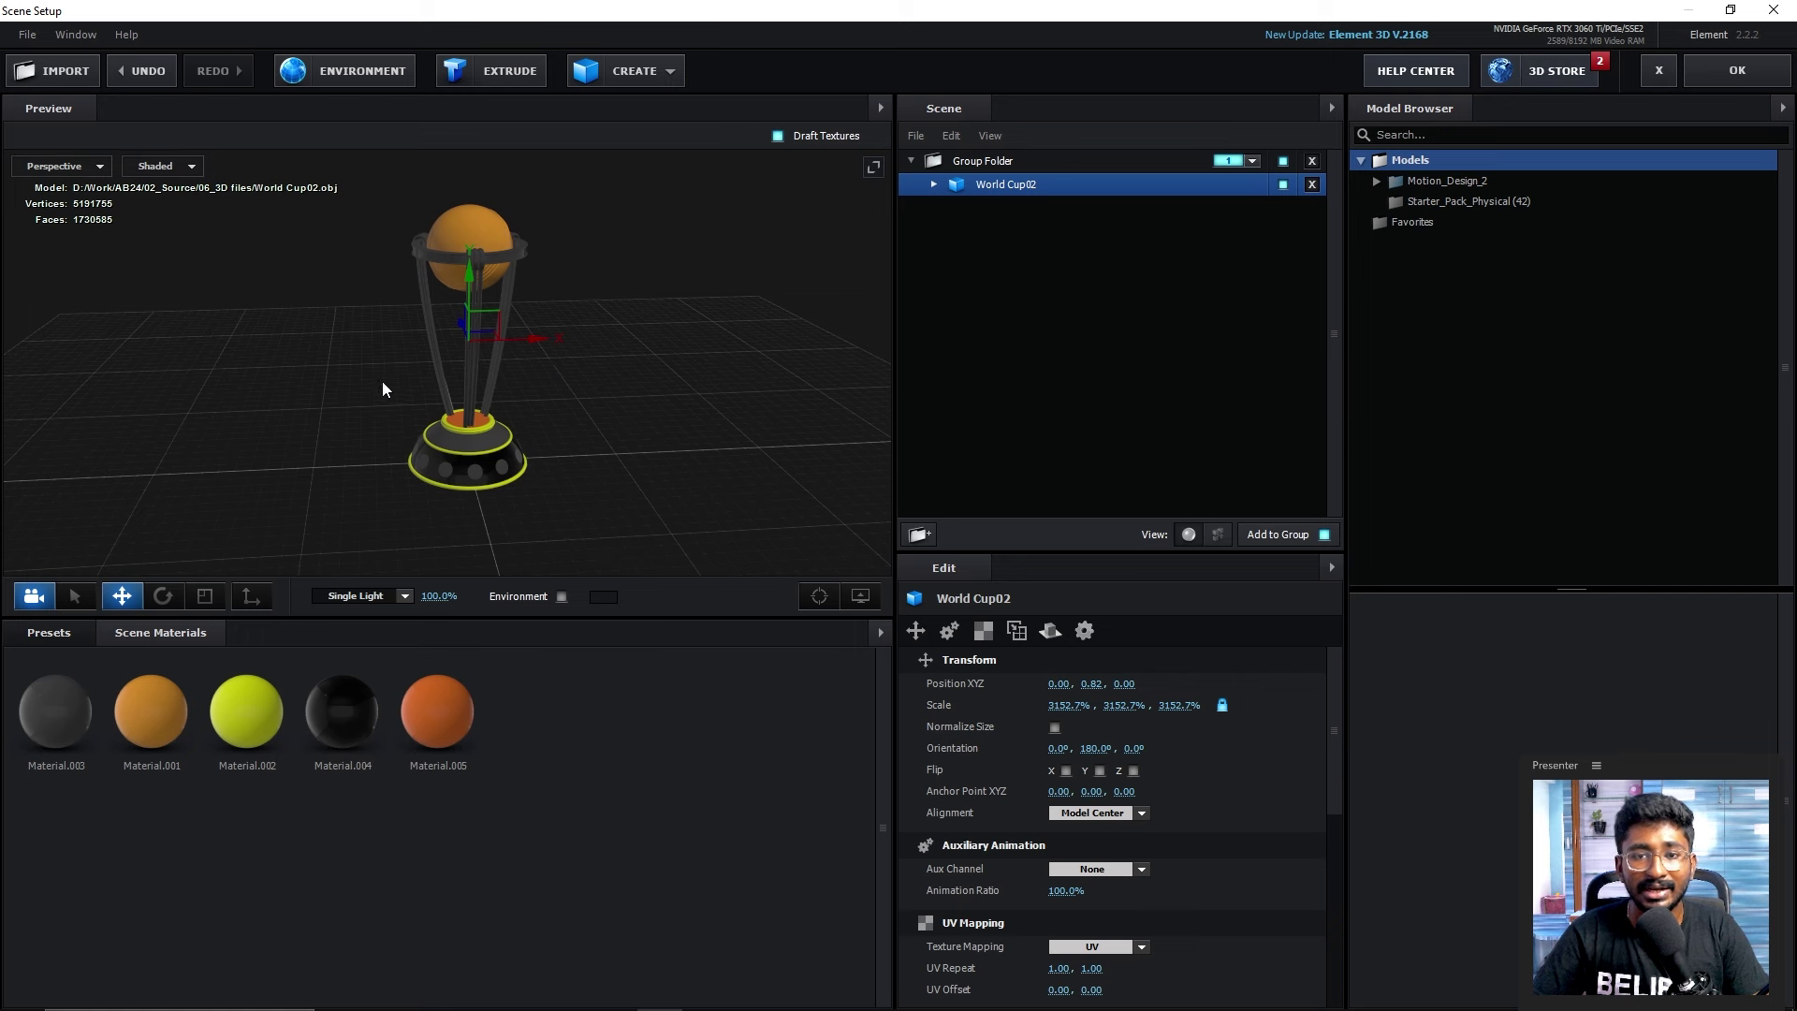
- Apply the Physical Metal_Diffused material to the trophy's struts
left_click(64, 635)
left_click(94, 740)
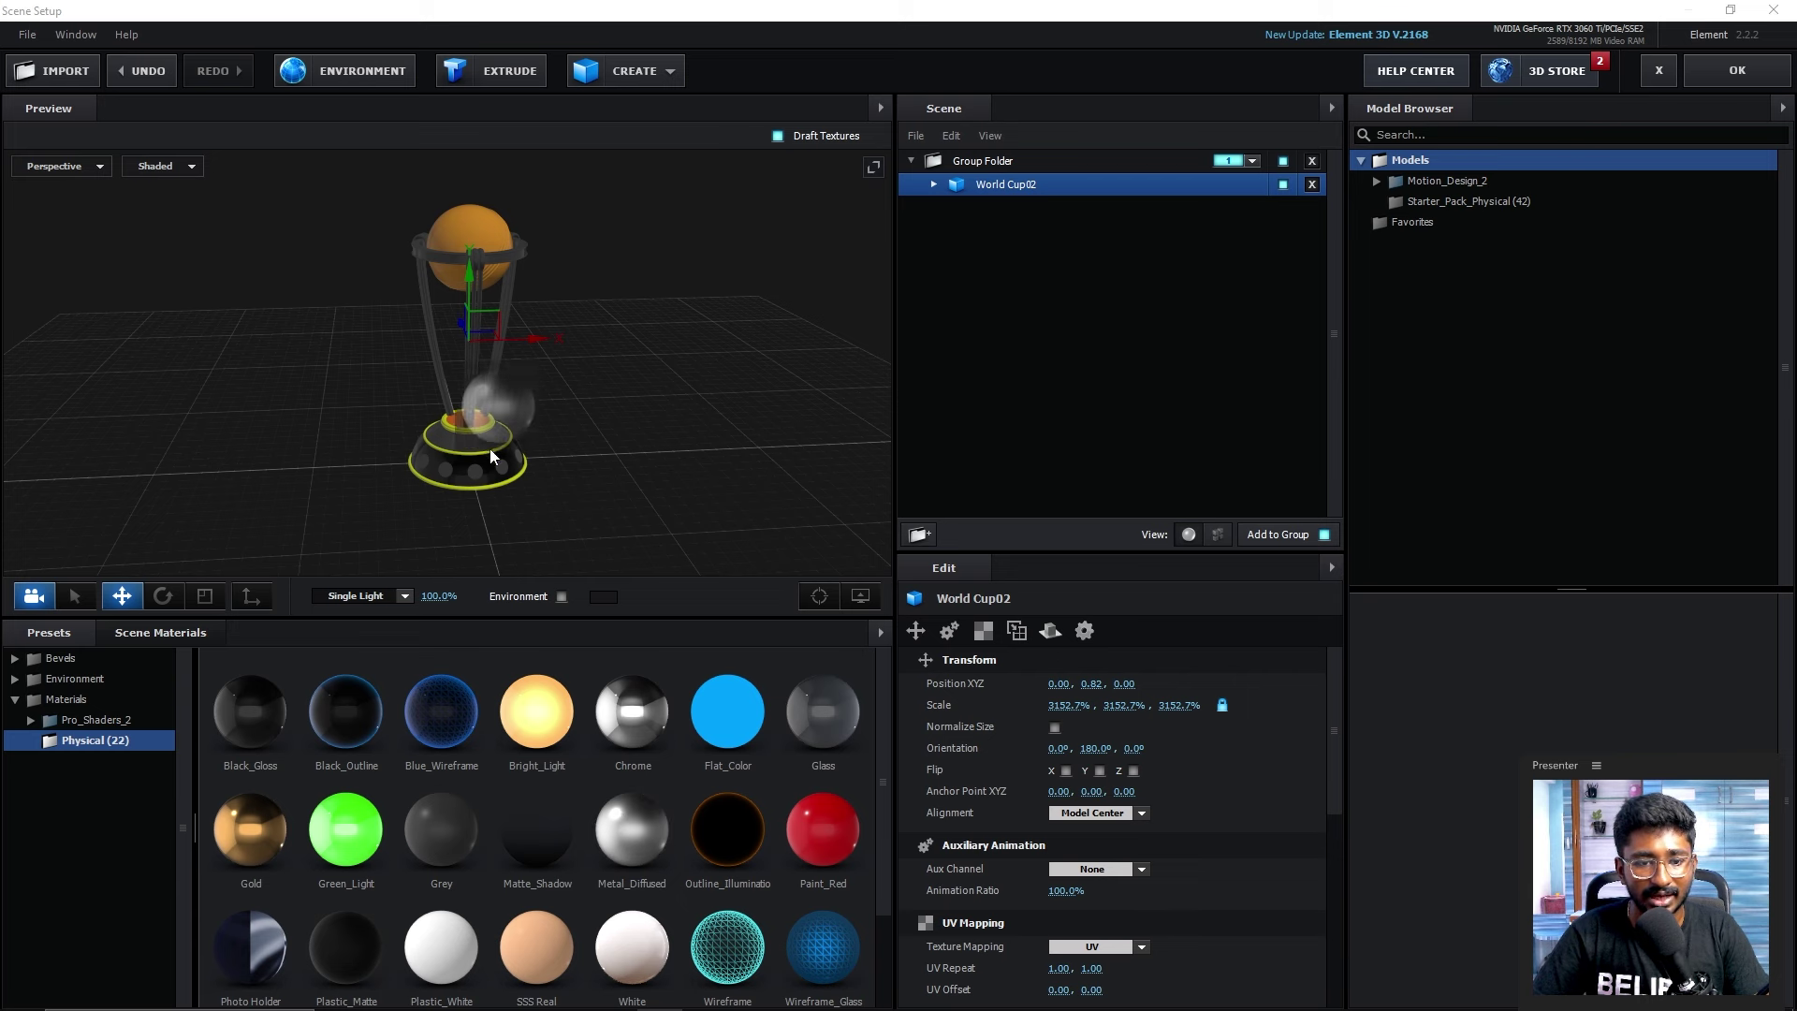
left_click_drag(654, 847, 466, 441)
scroll(520, 475, "up", 2)
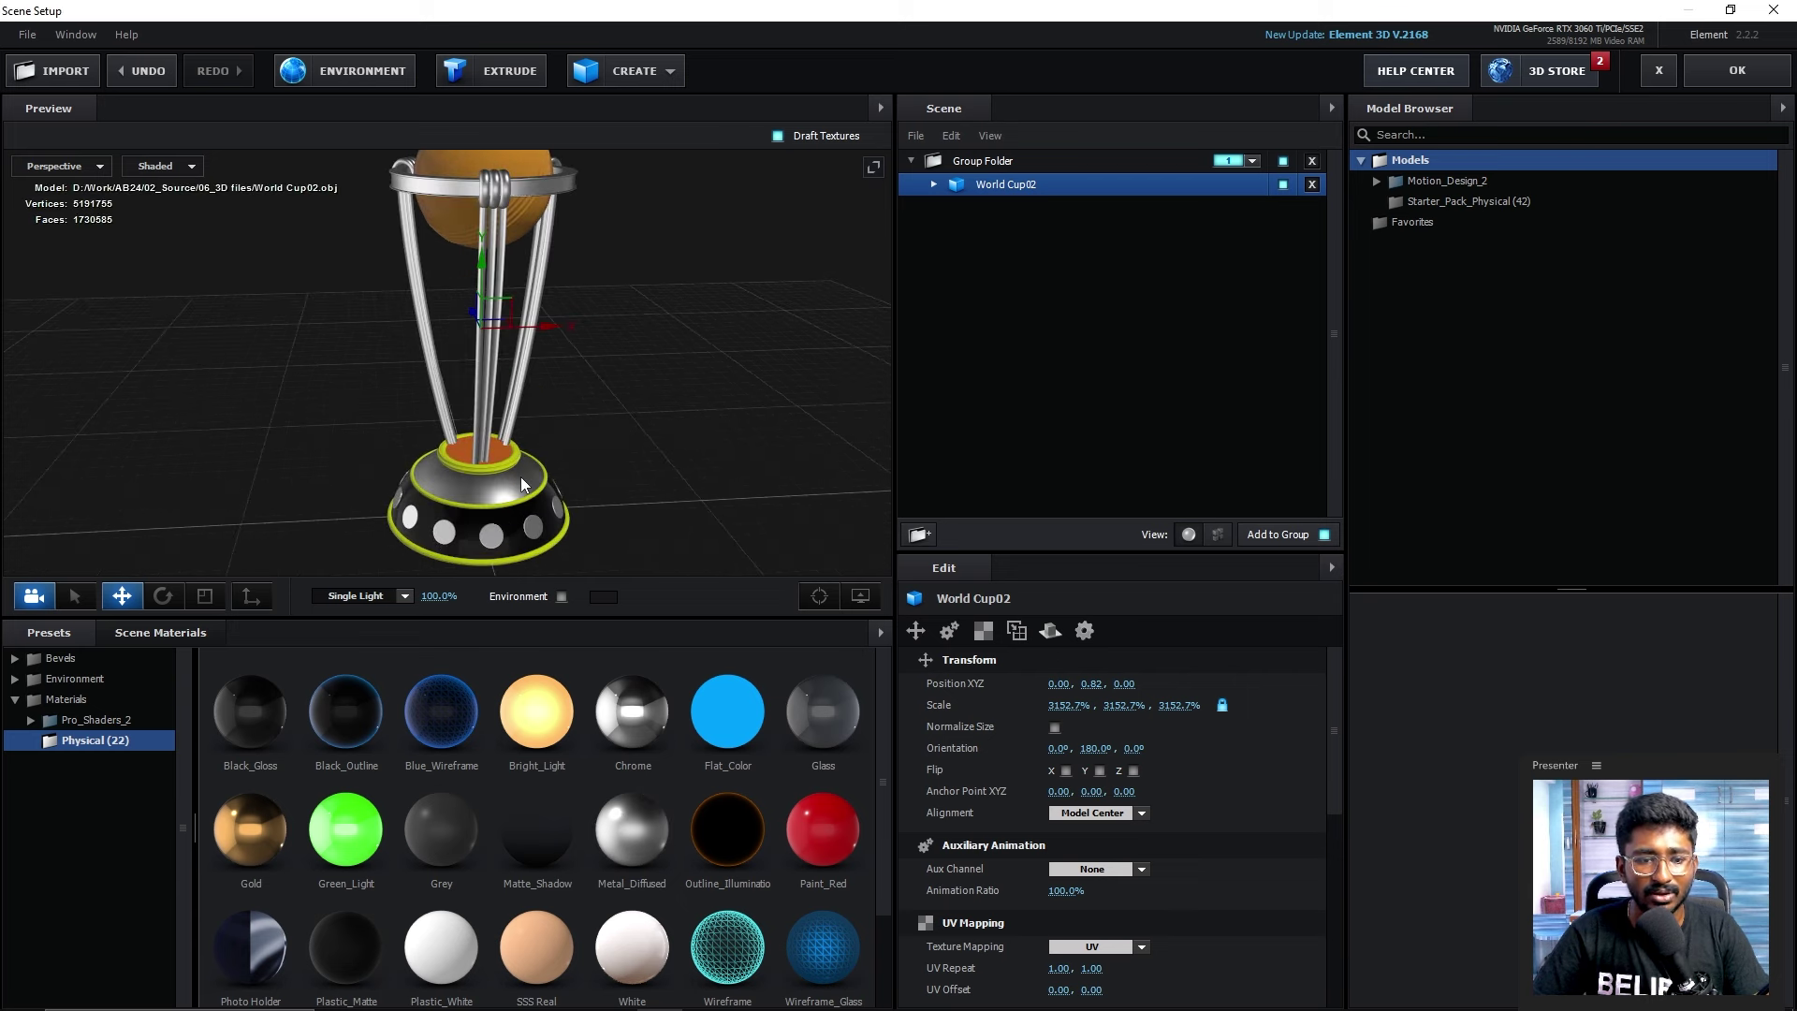
scroll(692, 481, "up", 2)
scroll(481, 418, "up", 2)
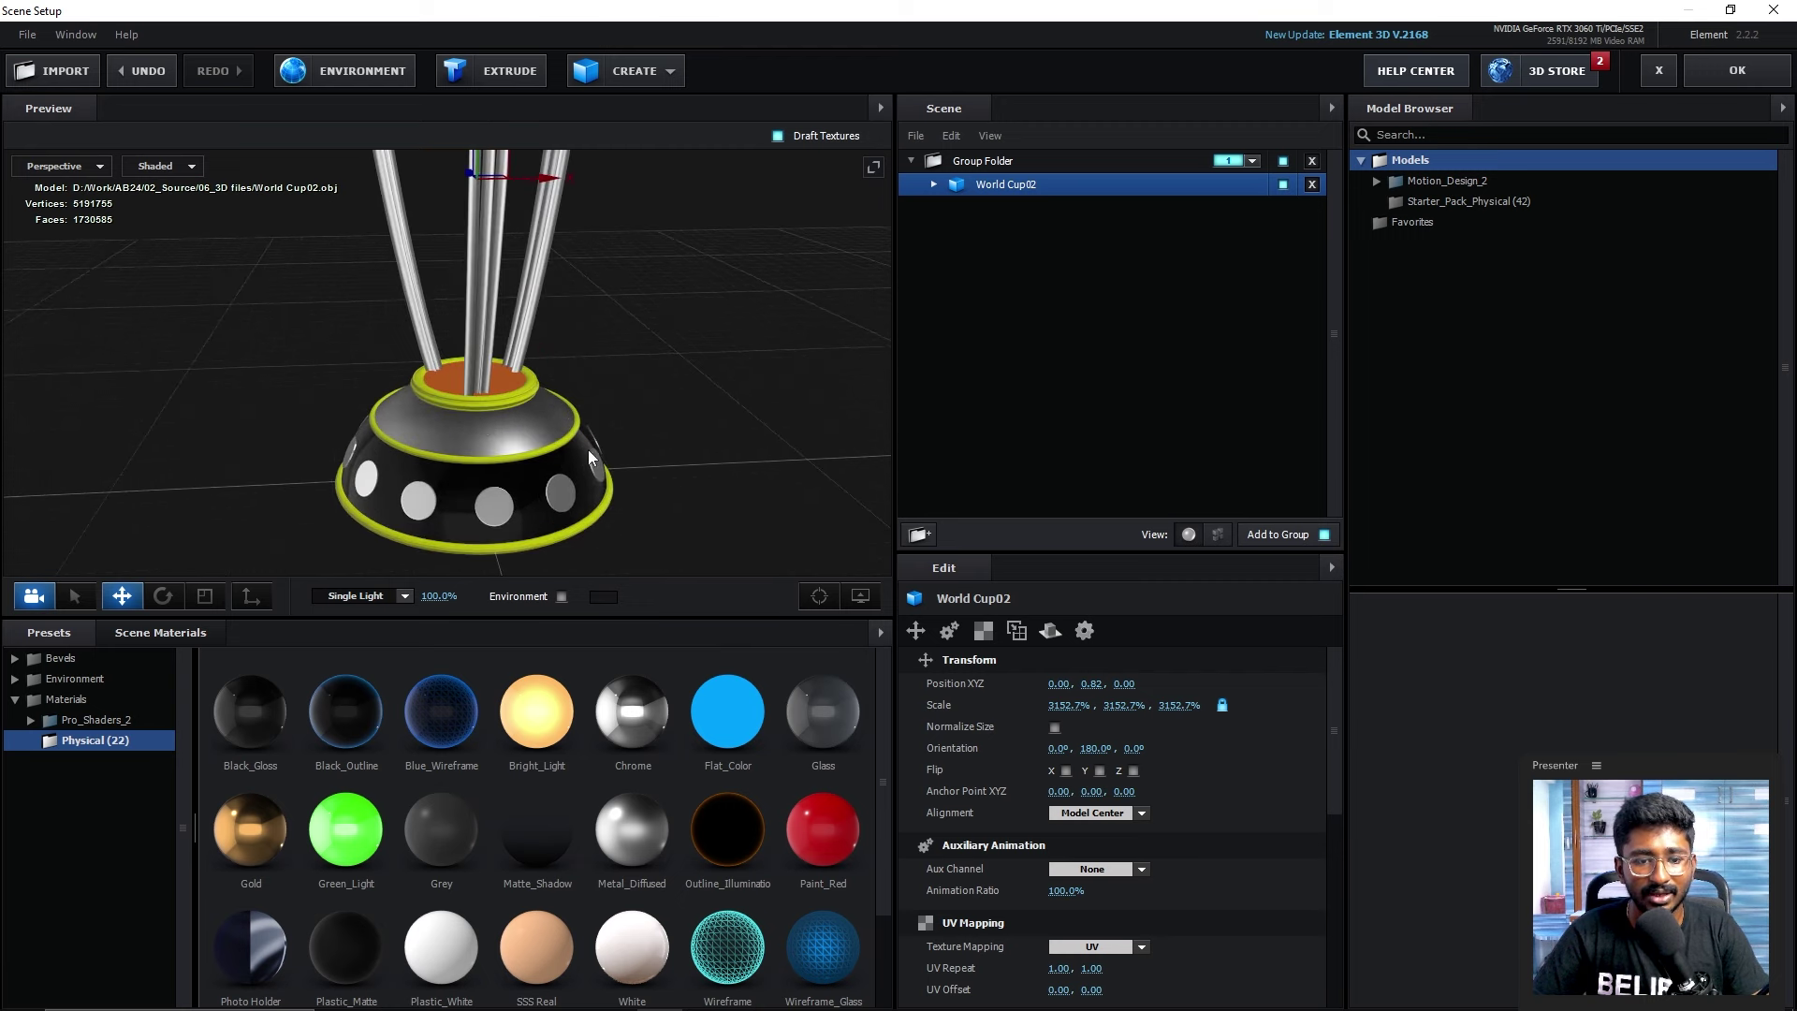
scroll(614, 436, "down", 2)
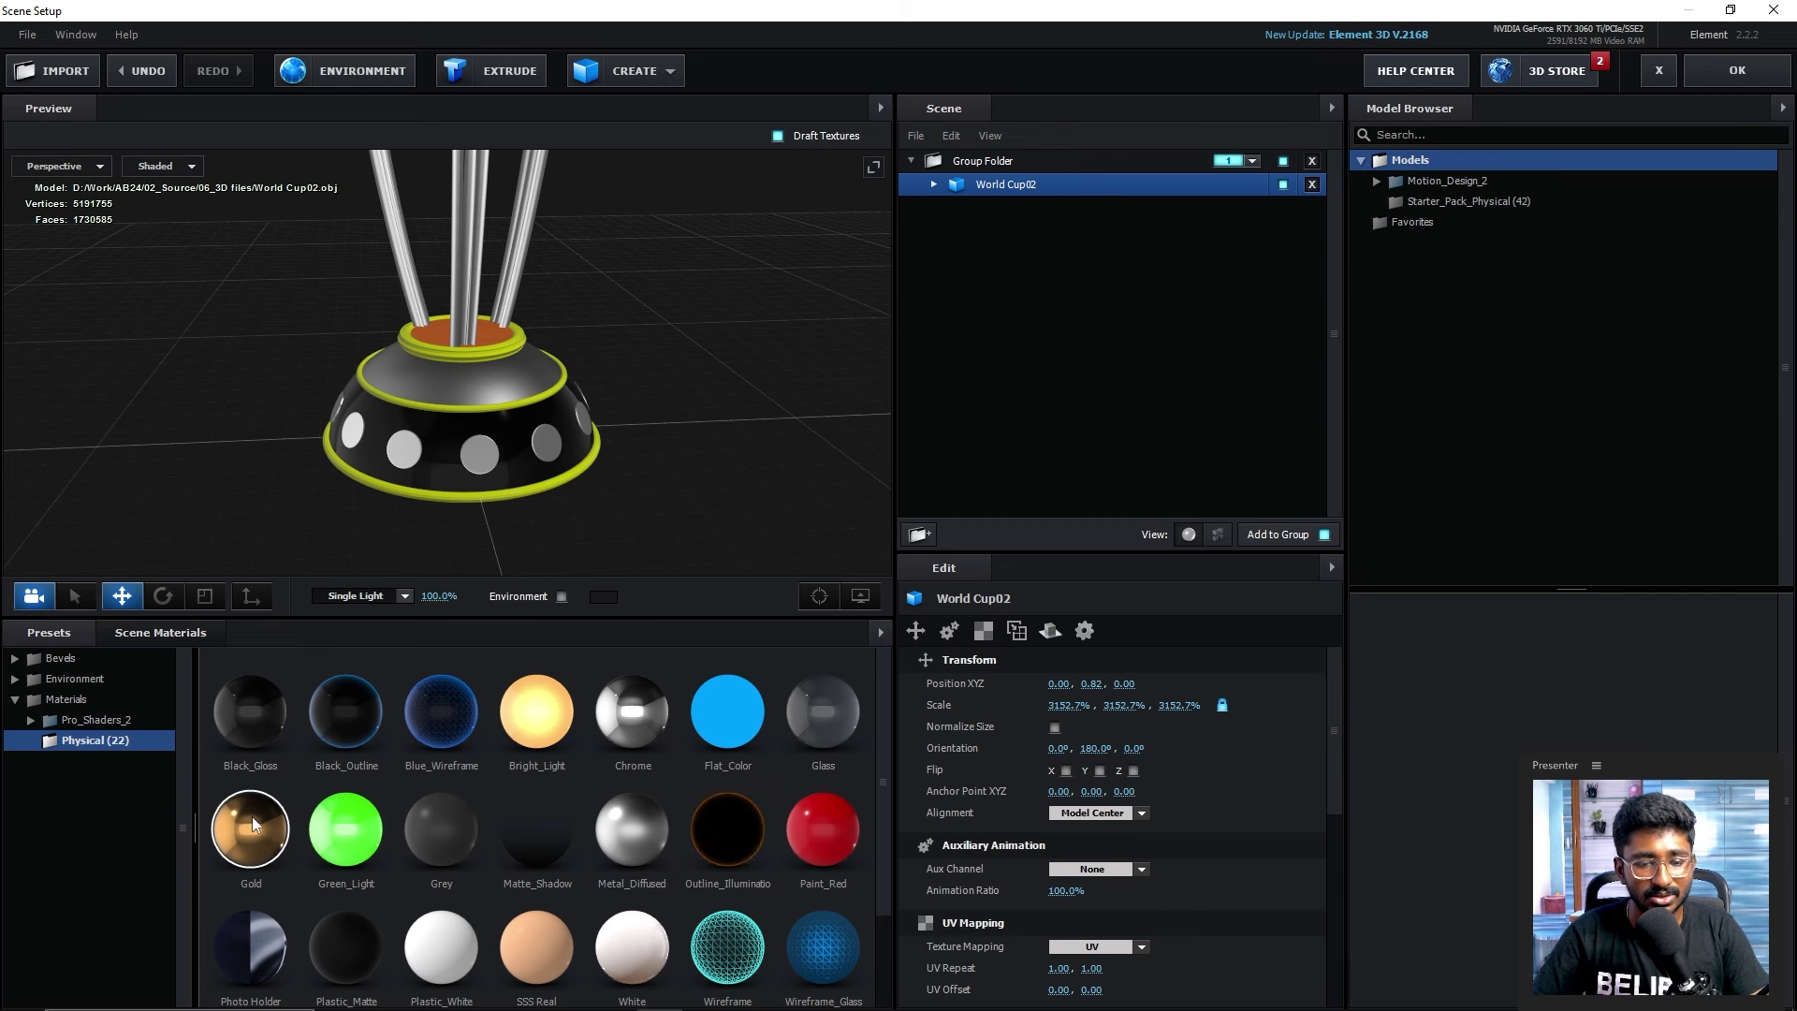
- Browse the Pro_Shaders_2 Metal materials, reframe the whole trophy, and apply the scene
double_click(93, 720)
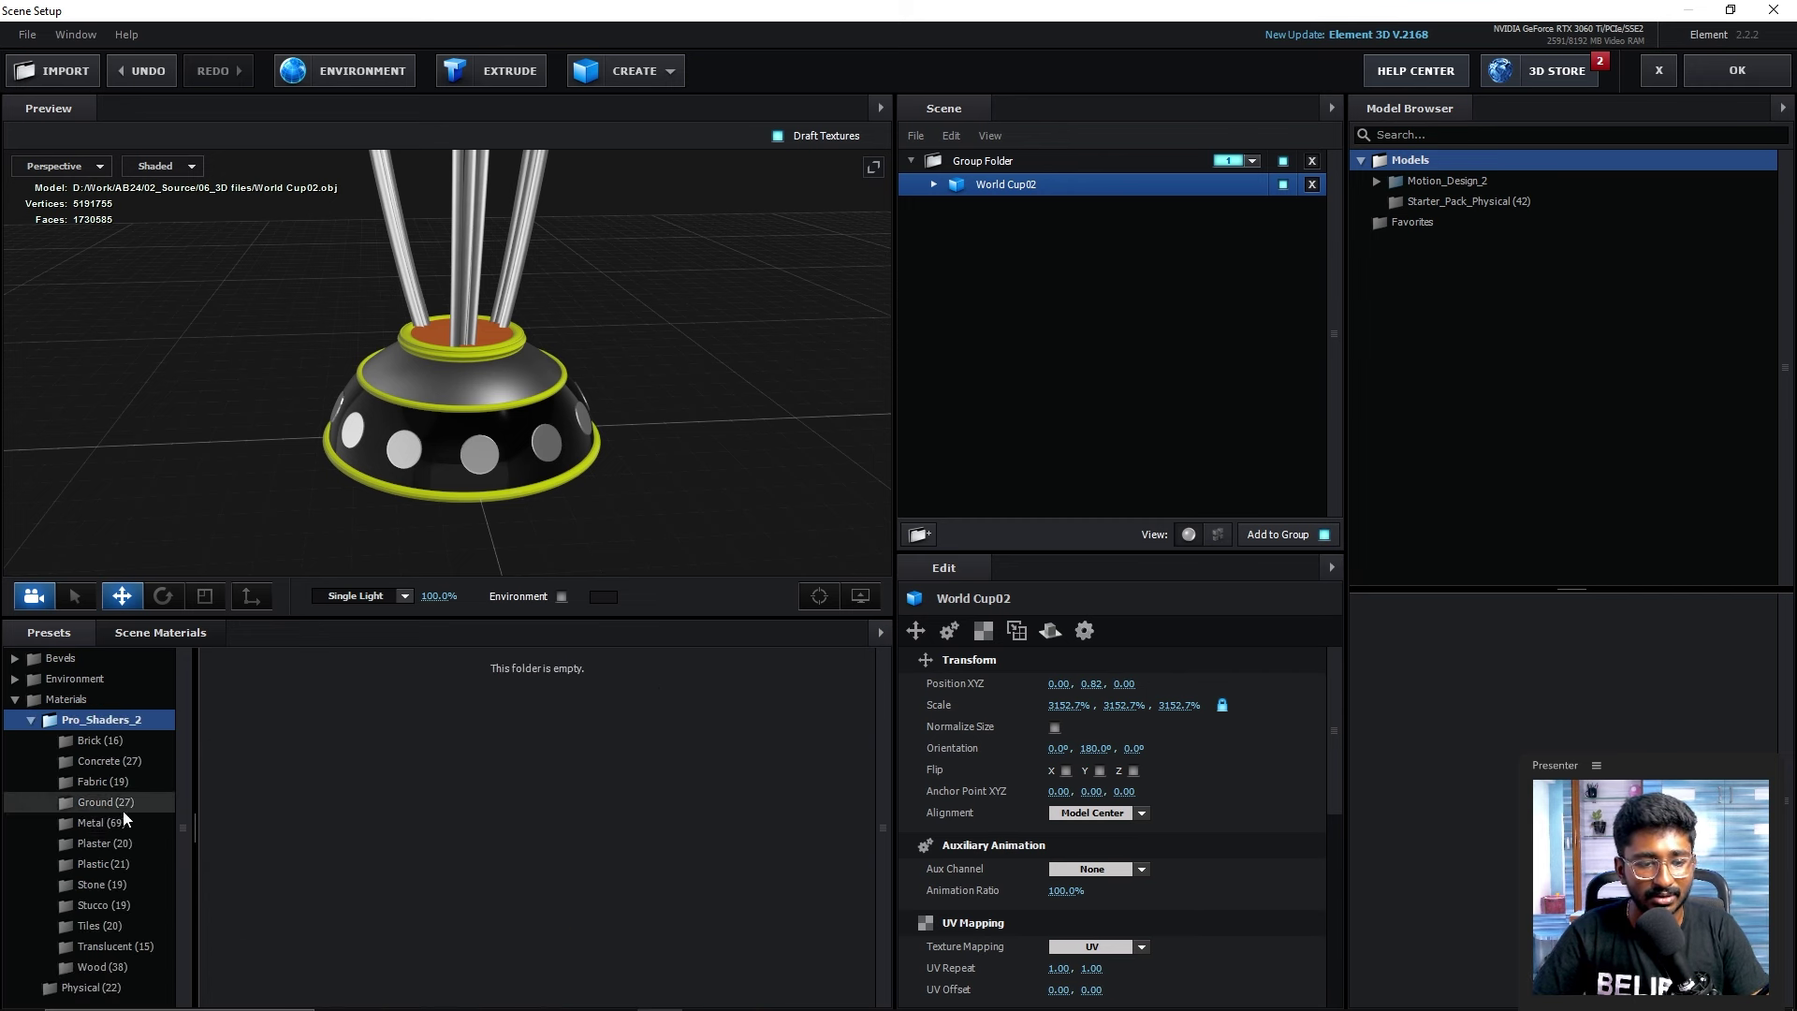
left_click(105, 822)
scroll(514, 824, "up", 4)
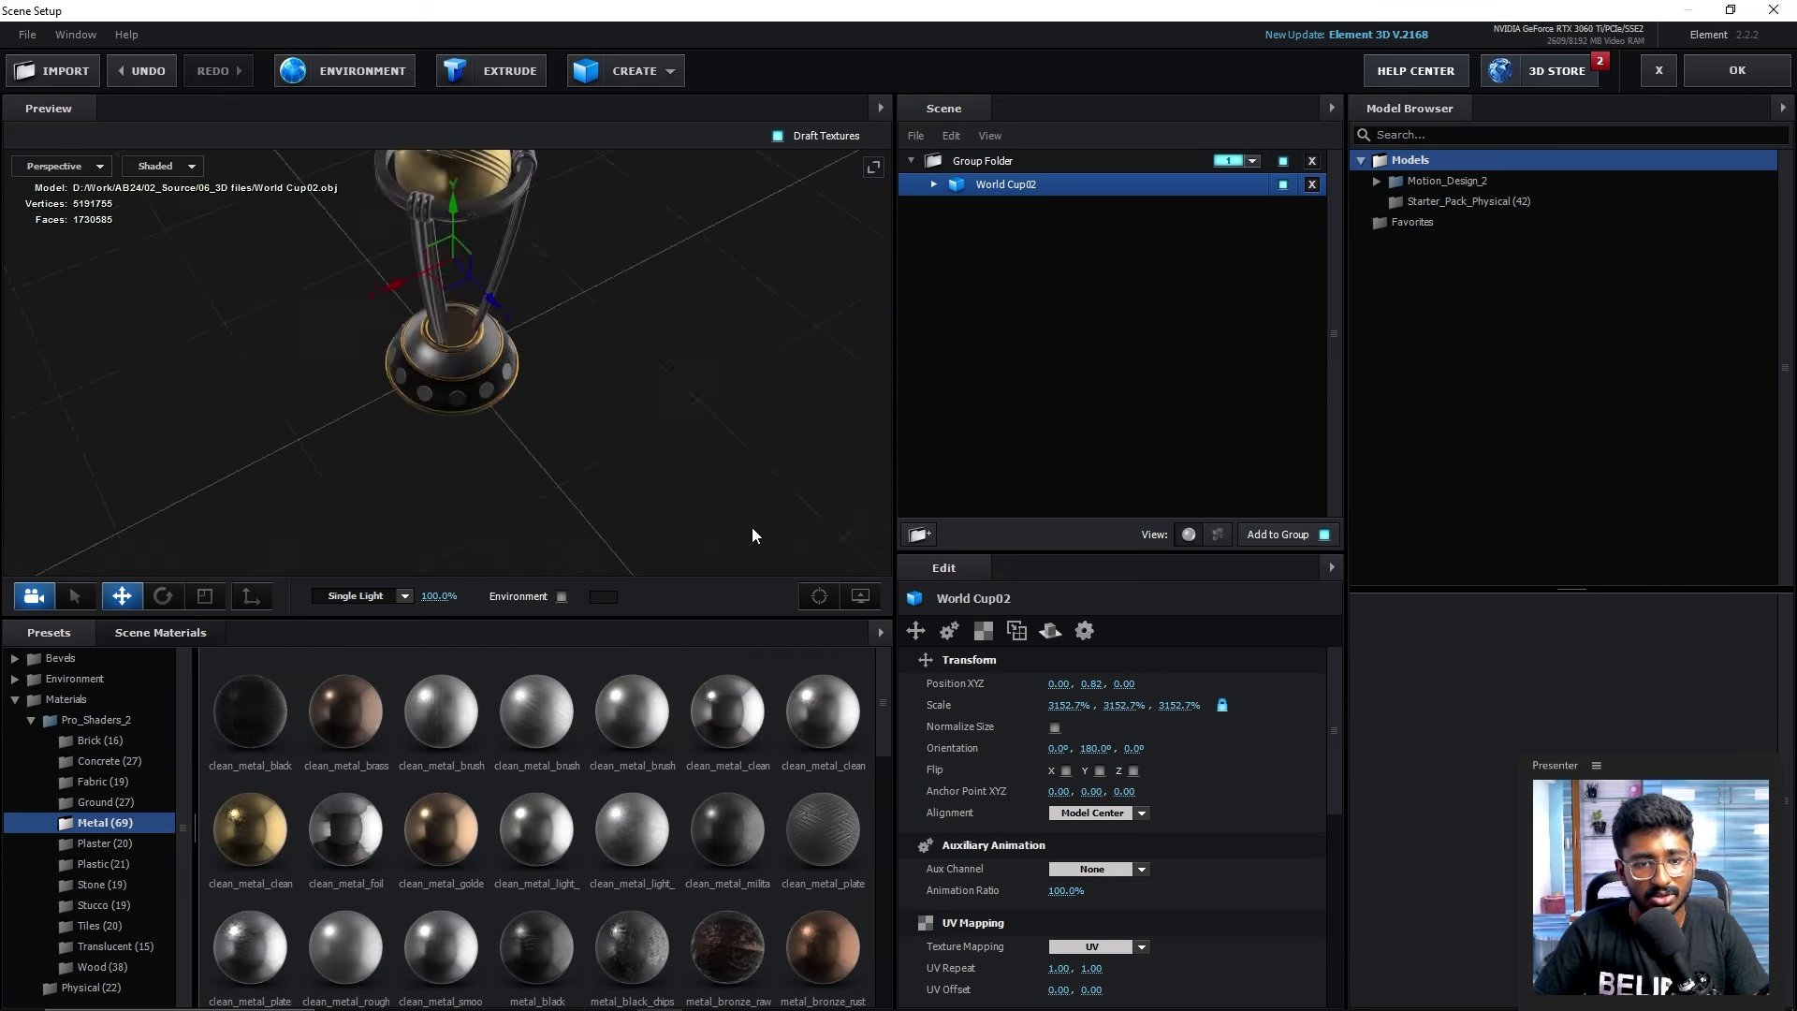
left_click_drag(648, 316, 646, 357)
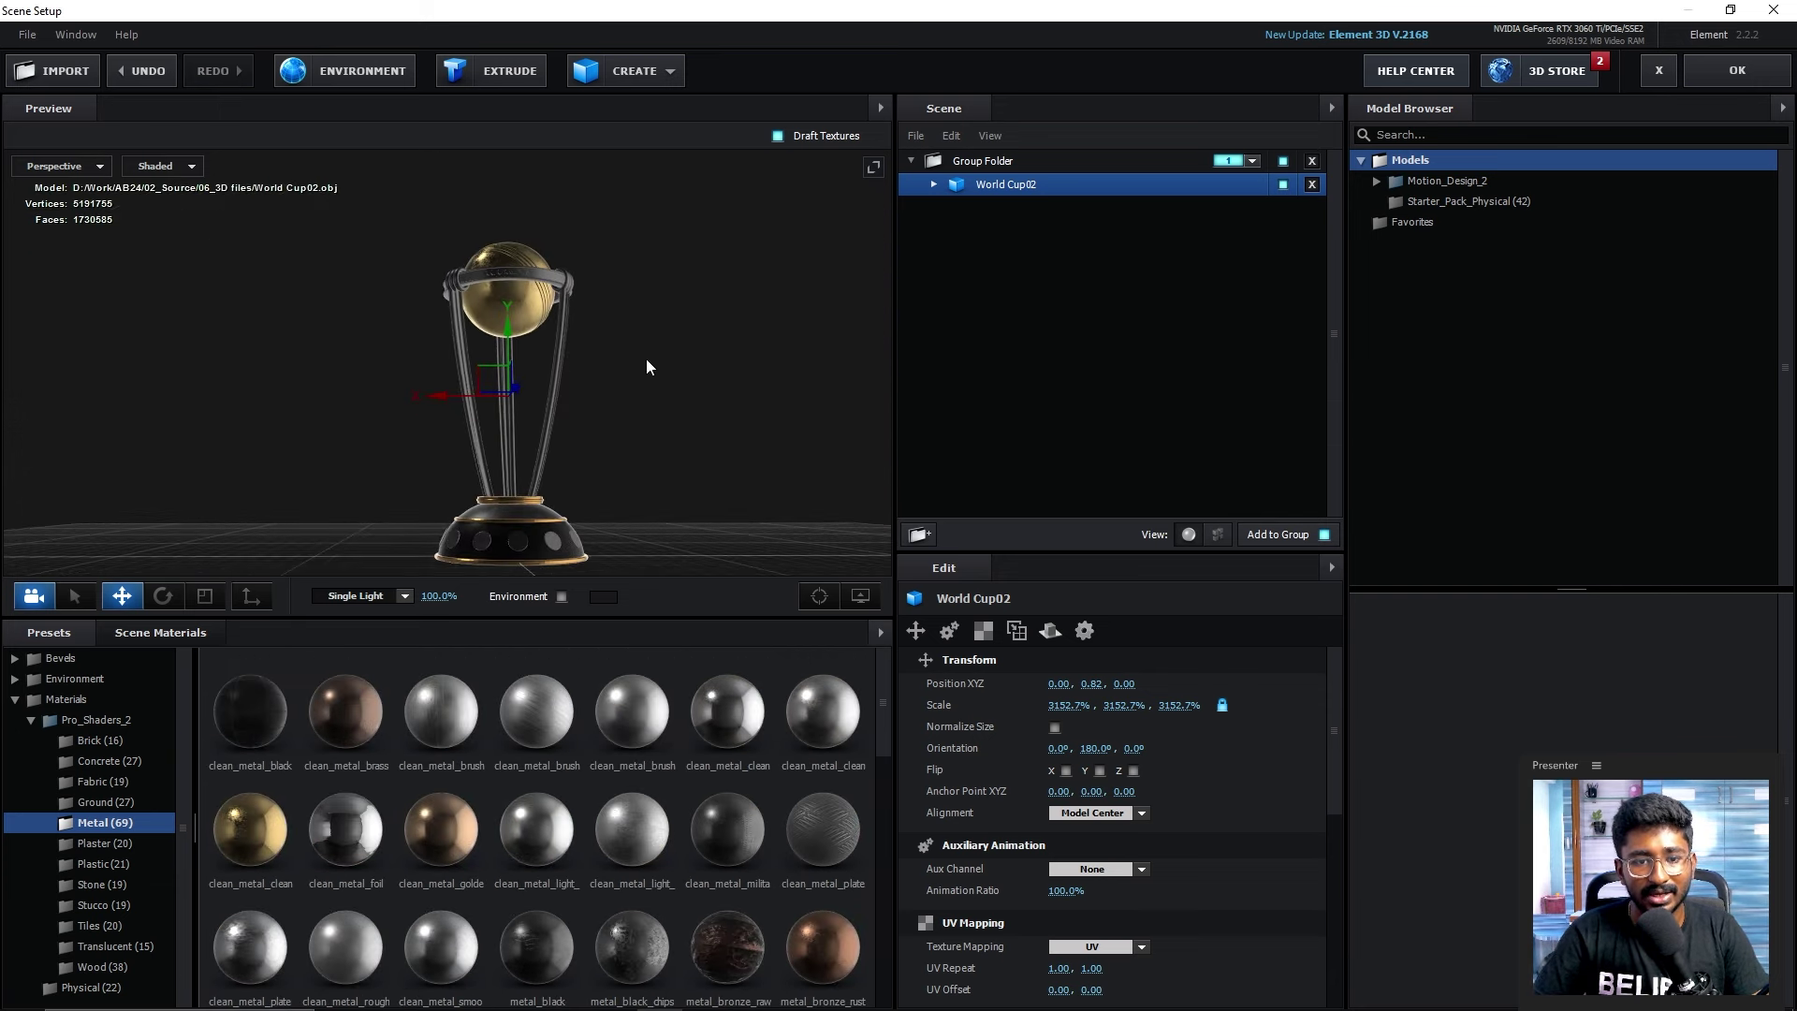
left_click(1735, 79)
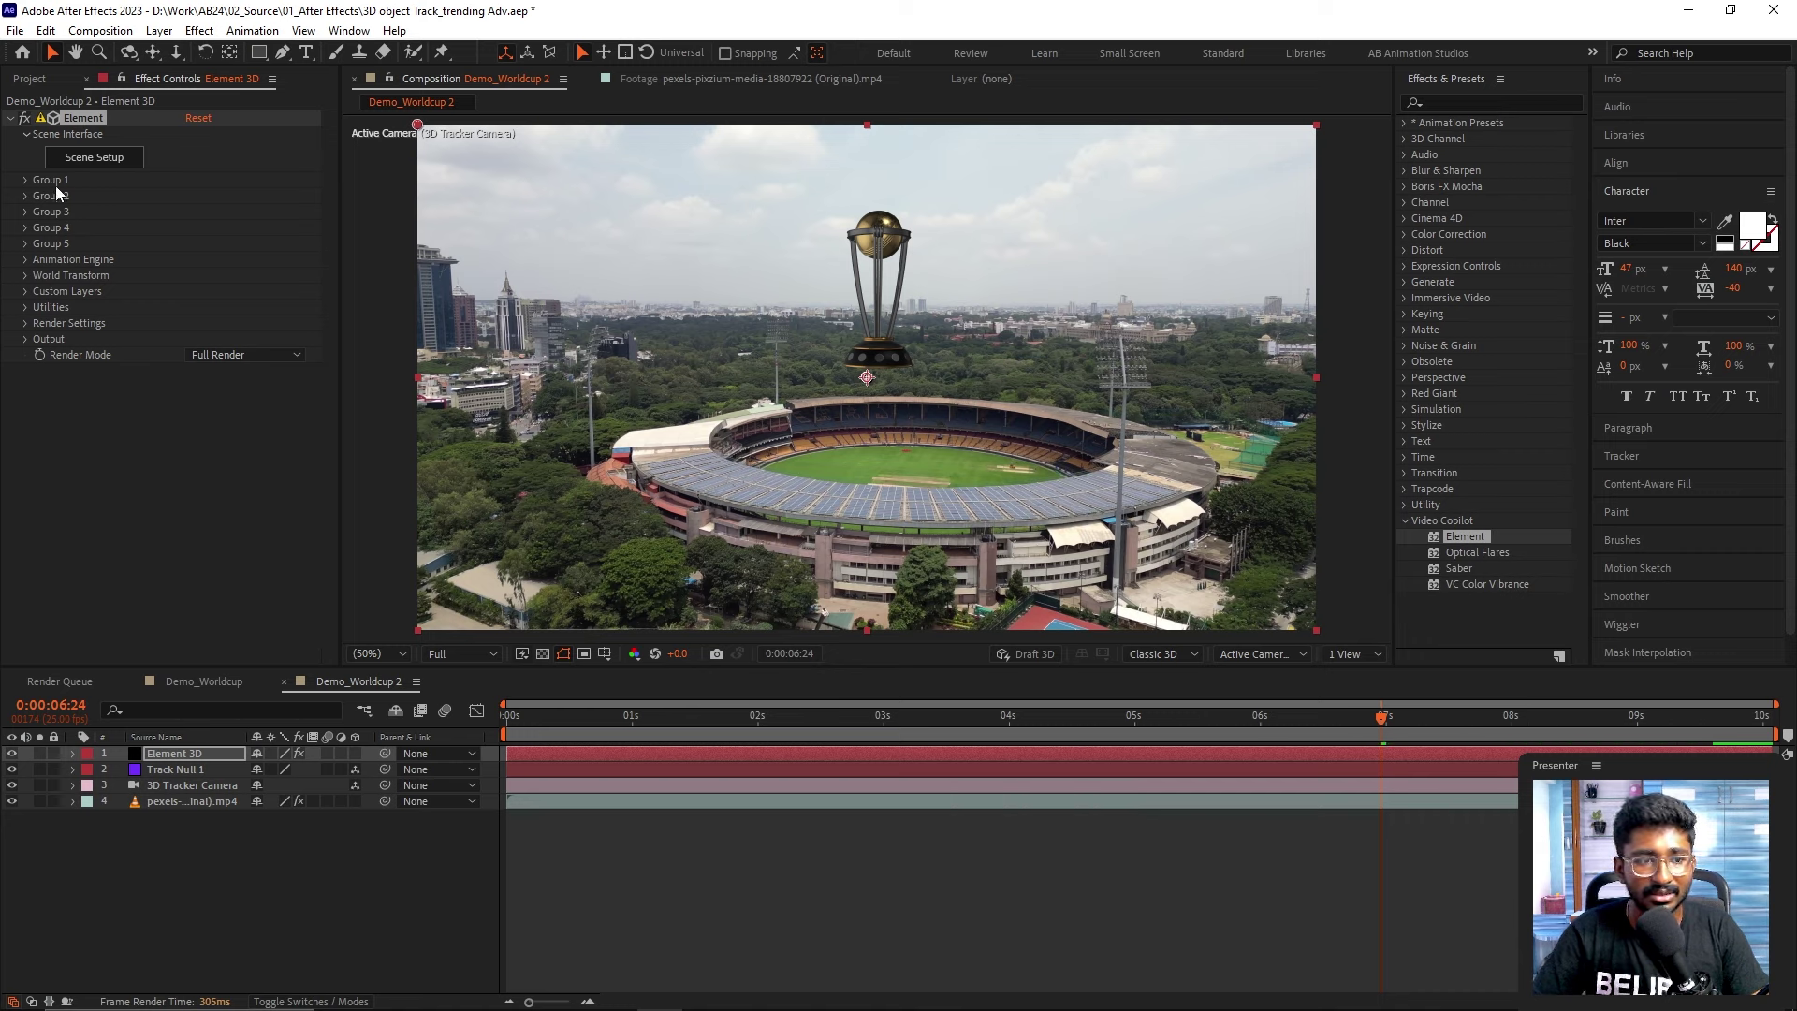
- Expand Group 1 and its Particle Replicator controls in Effect Controls
left_click(24, 180)
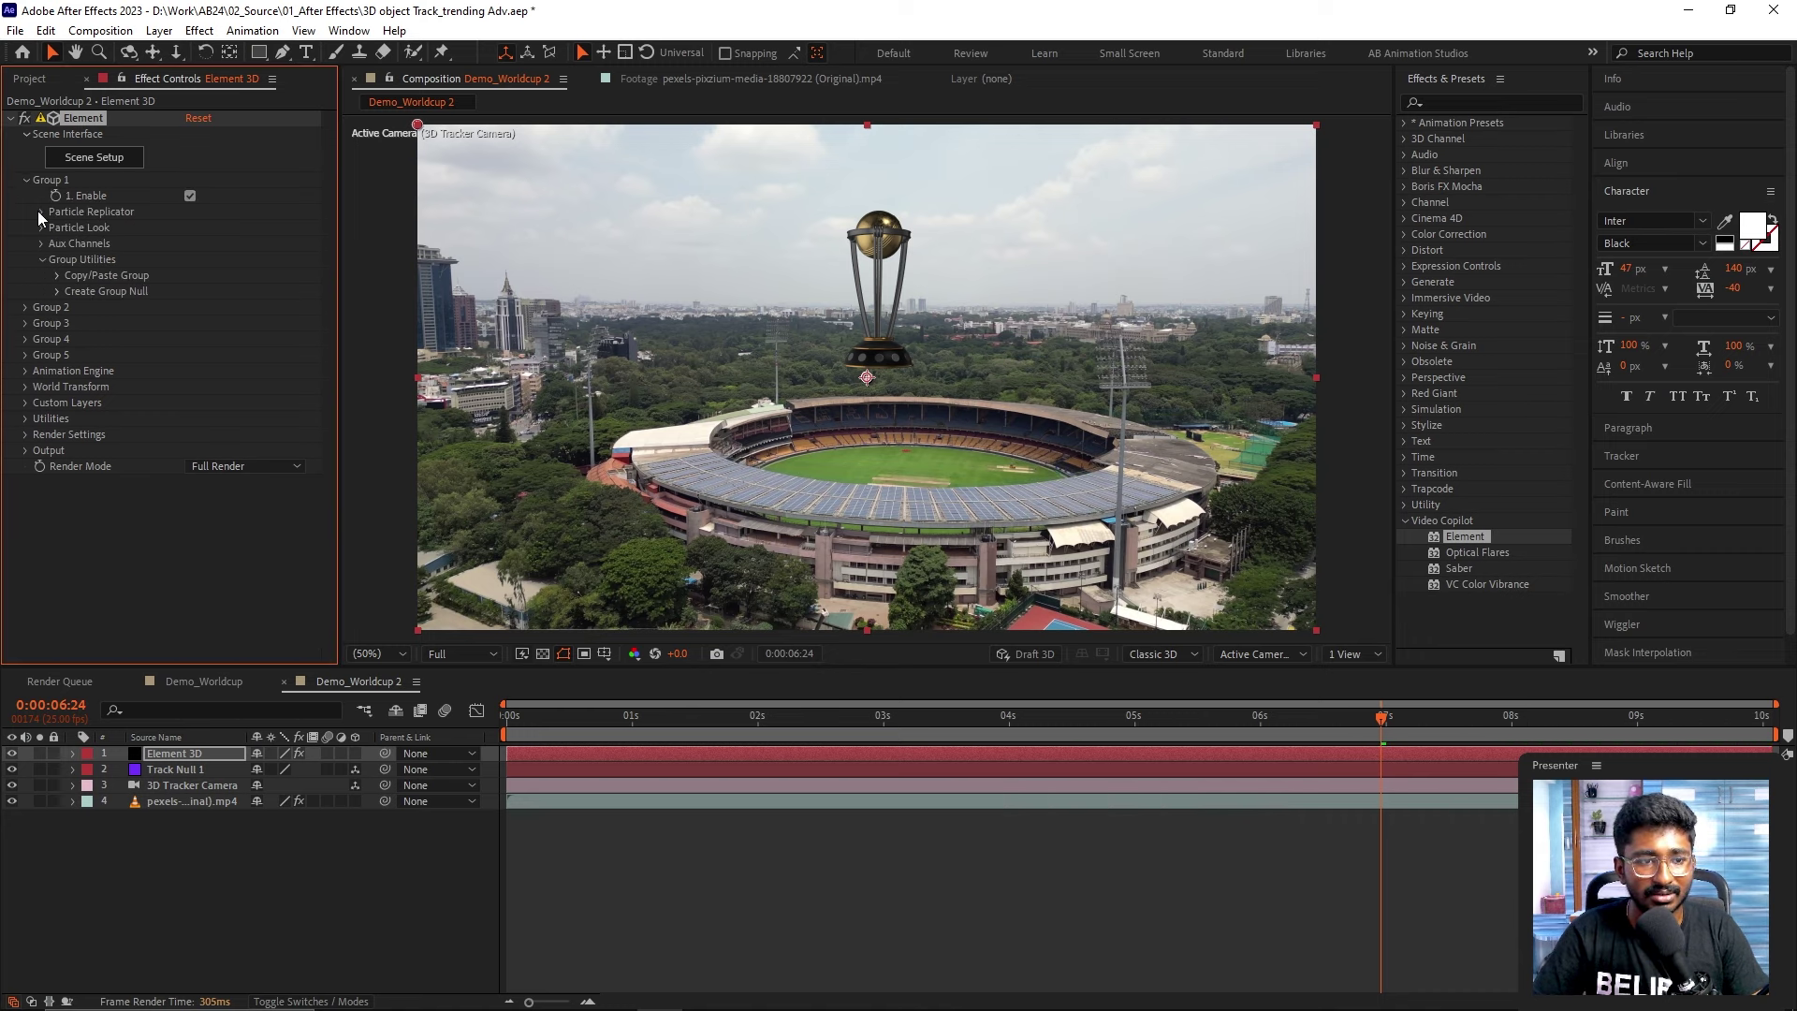
left_click(42, 211)
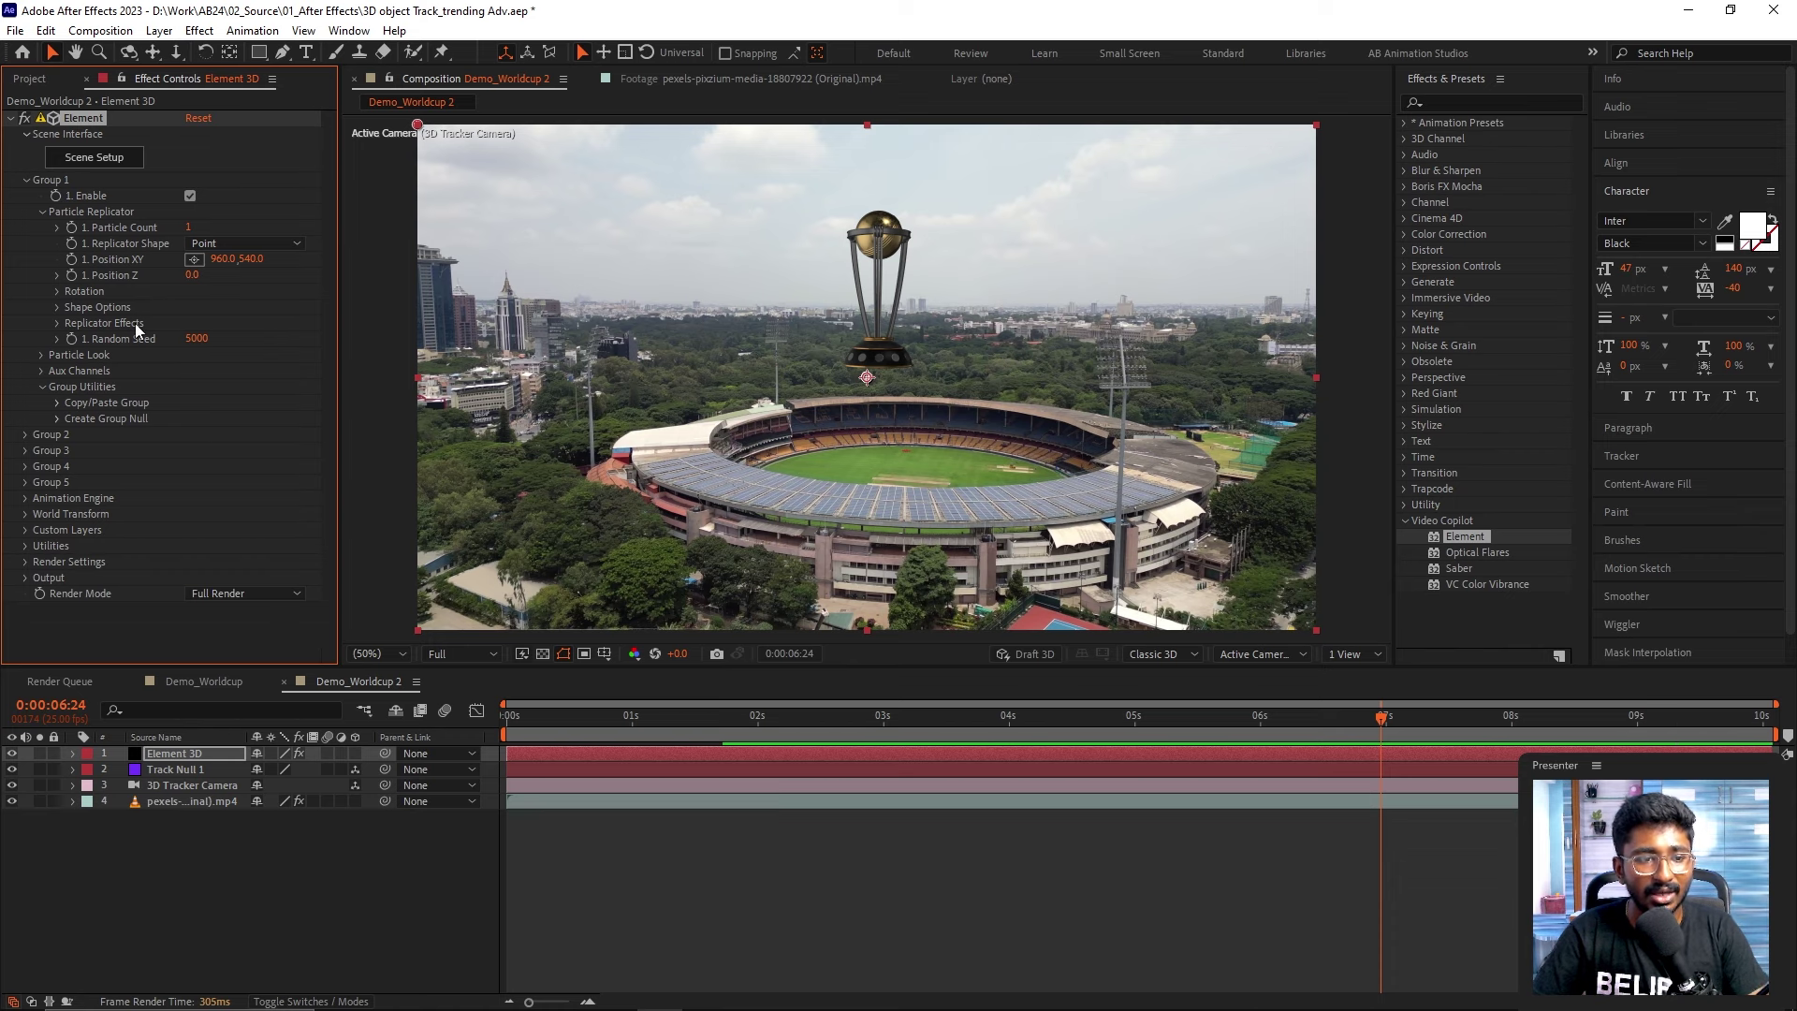
- Set Particle Size to 16.30 and place the trophy at 1054, 768 with Z -90
left_click(41, 355)
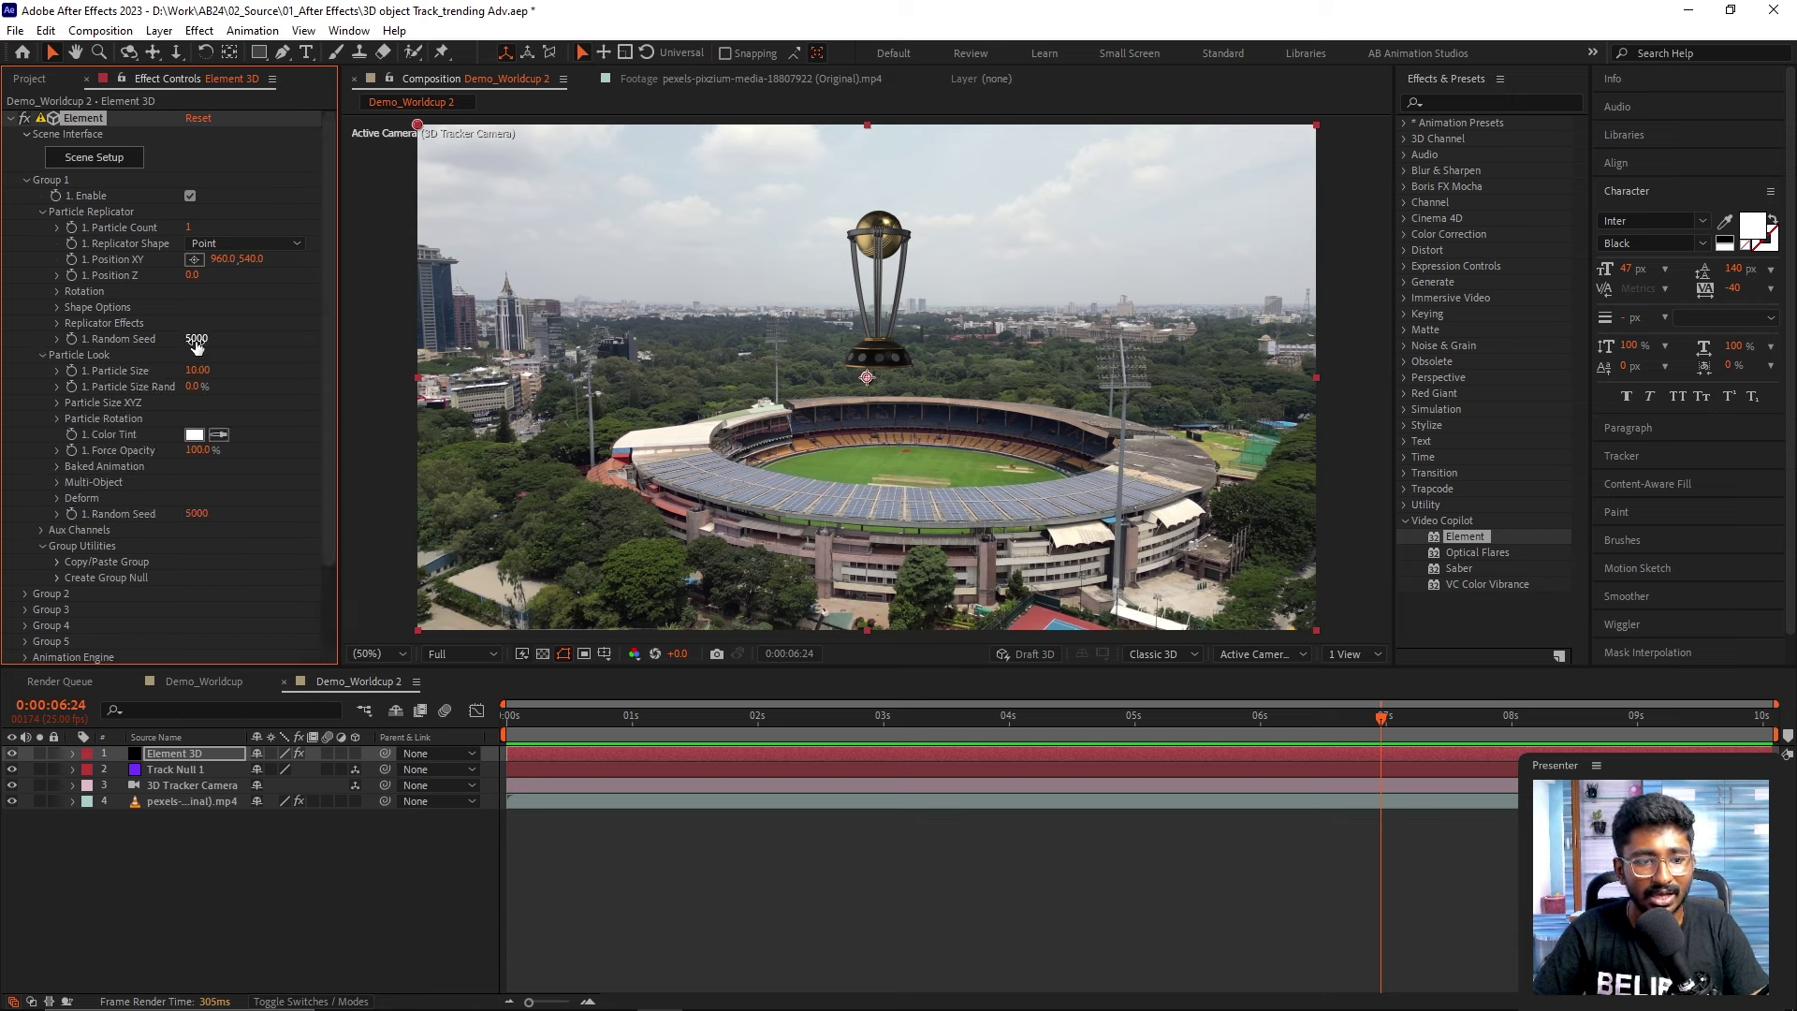
left_click_drag(210, 360, 245, 360)
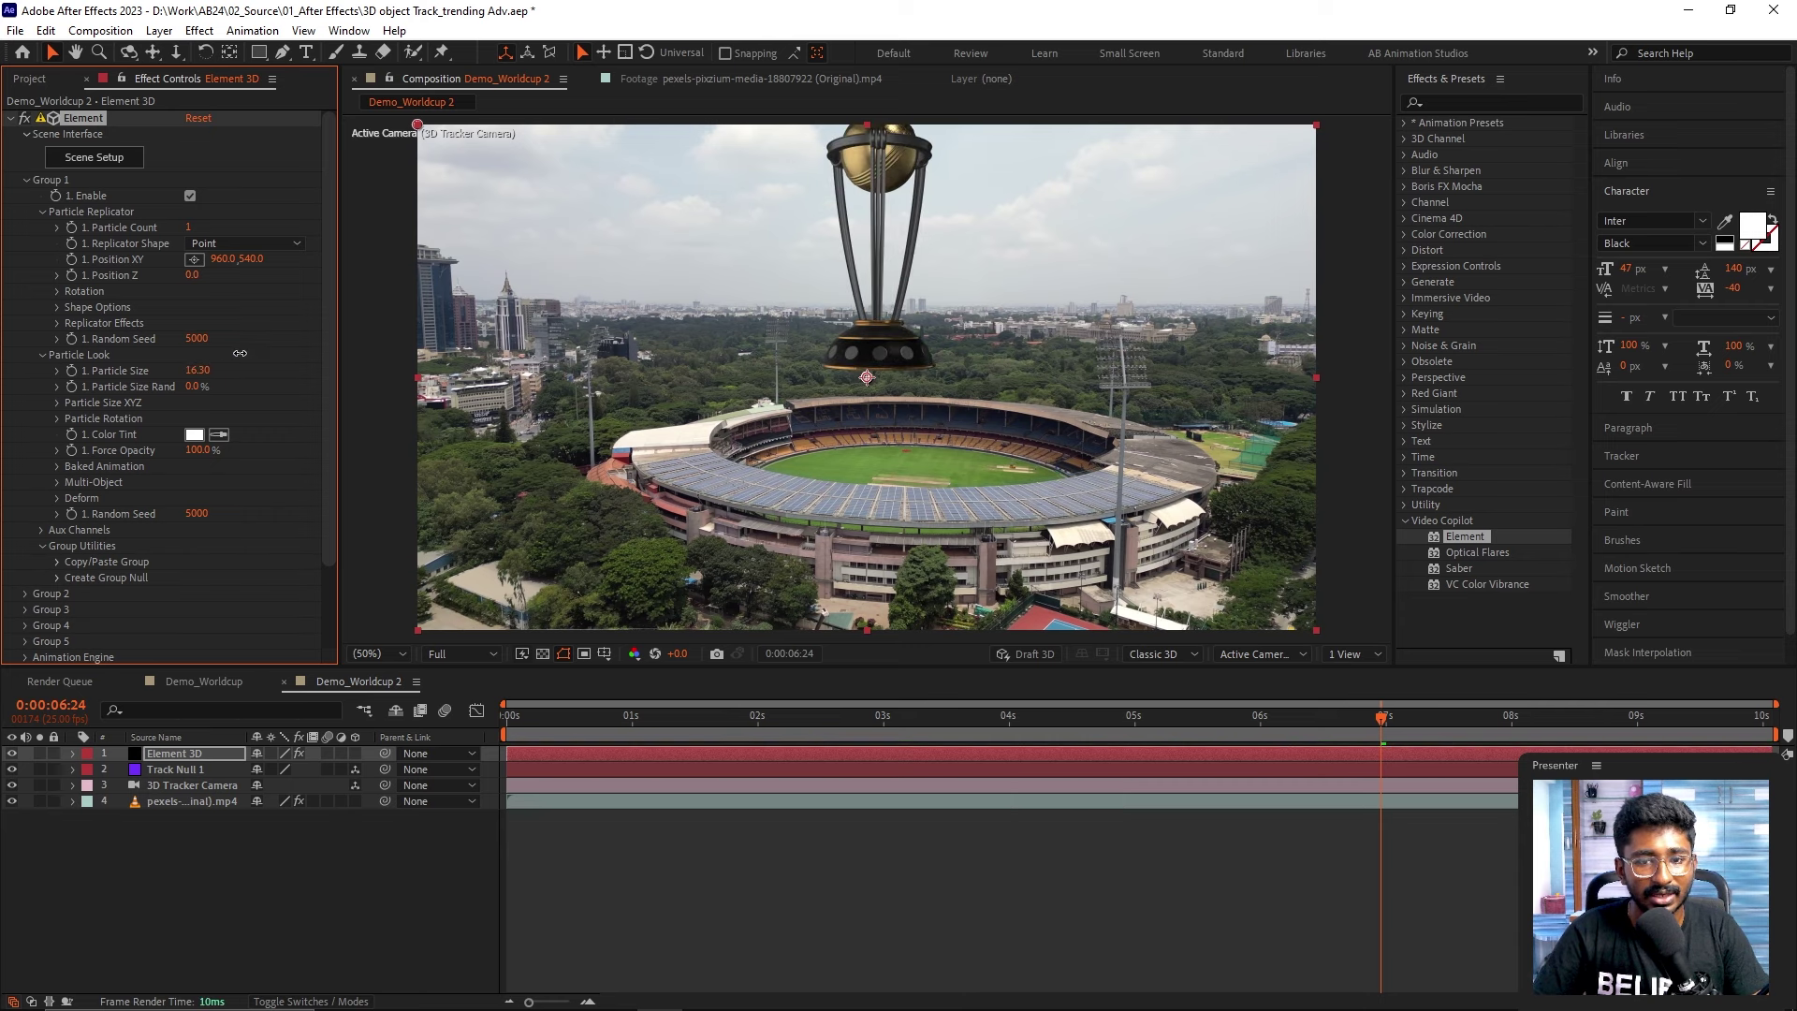
left_click_drag(251, 253, 436, 289)
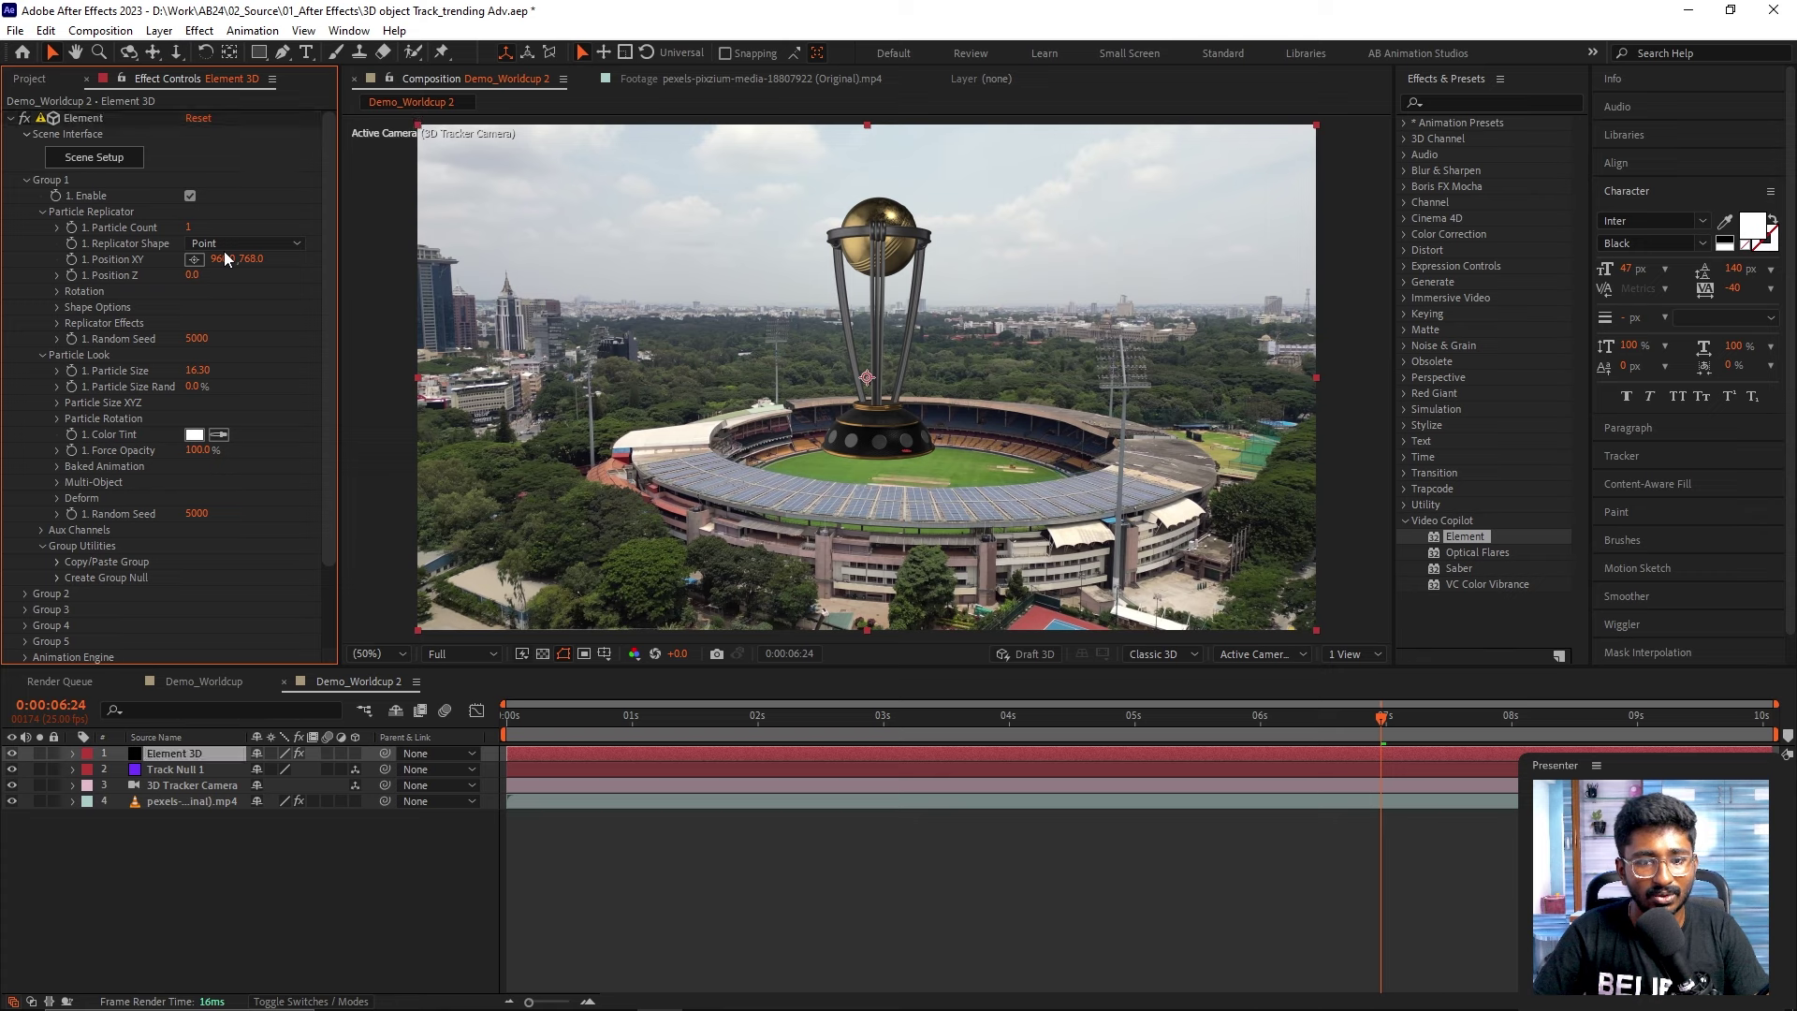
left_click_drag(225, 264, 324, 260)
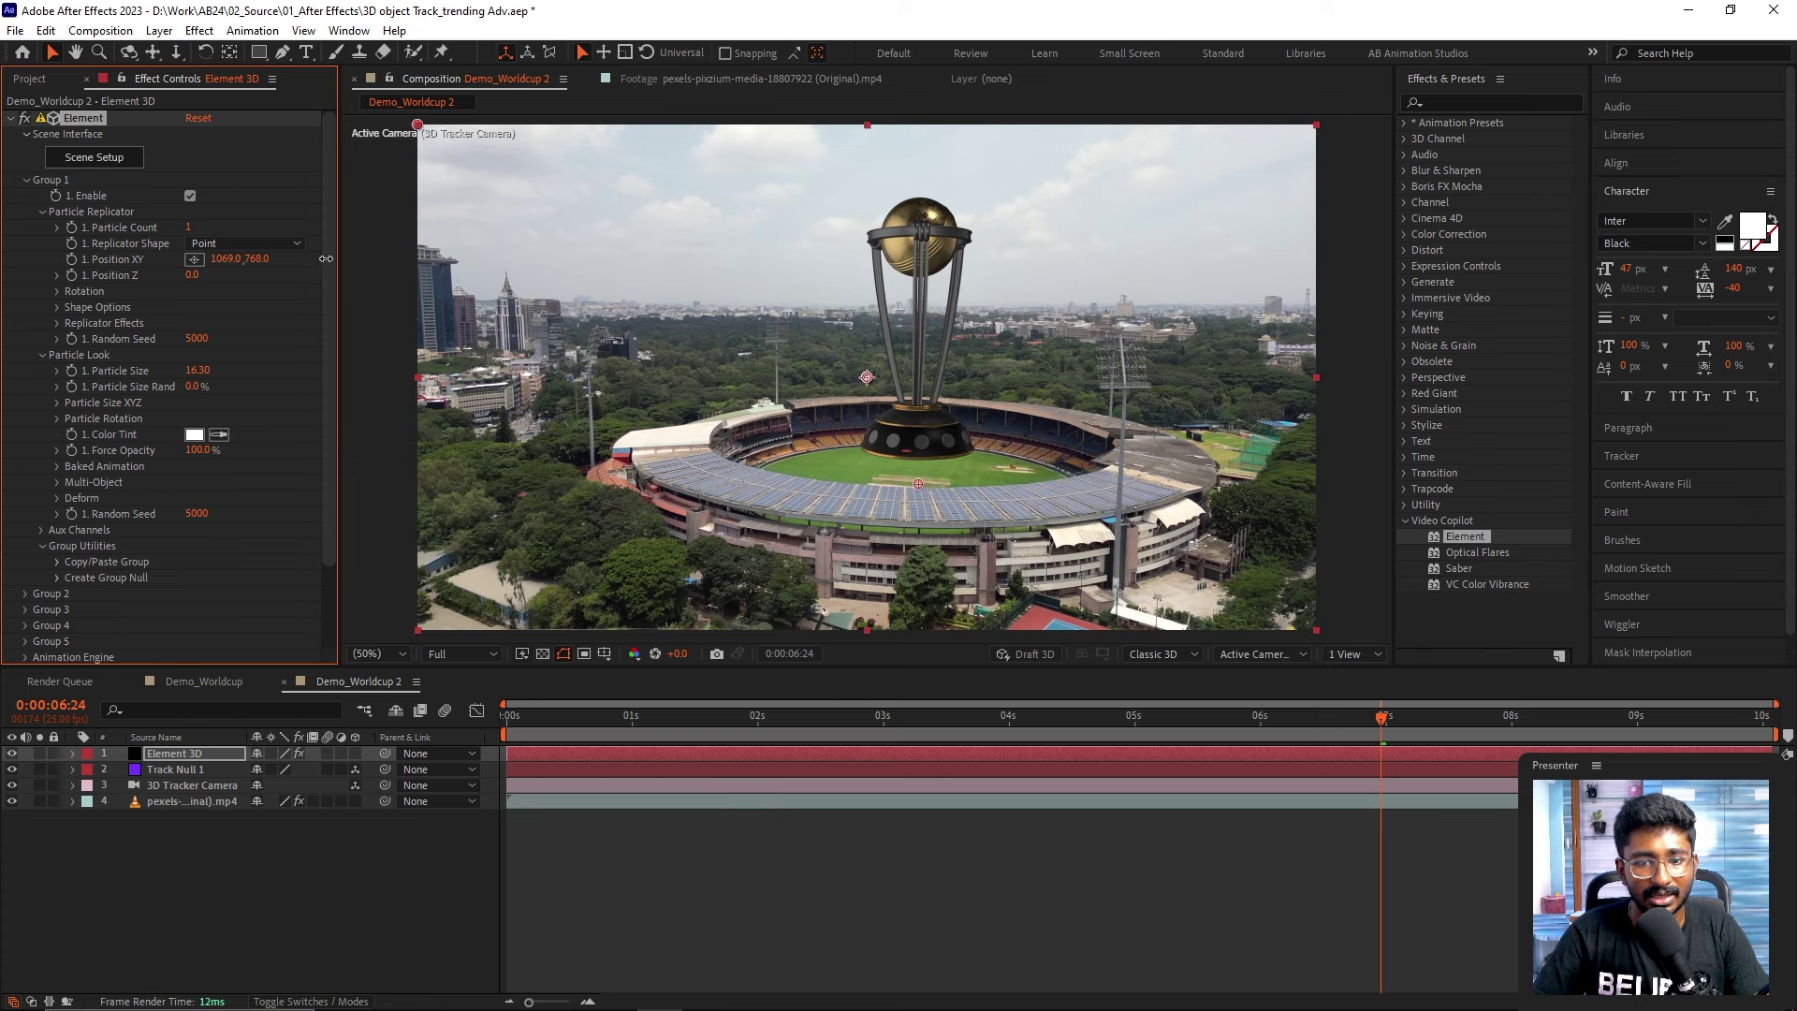
left_click_drag(193, 275, 207, 259)
mouse_move(715, 715)
left_mouse_down()
mouse_move(536, 719)
mouse_move(1466, 719)
left_mouse_up()
left_click(813, 717)
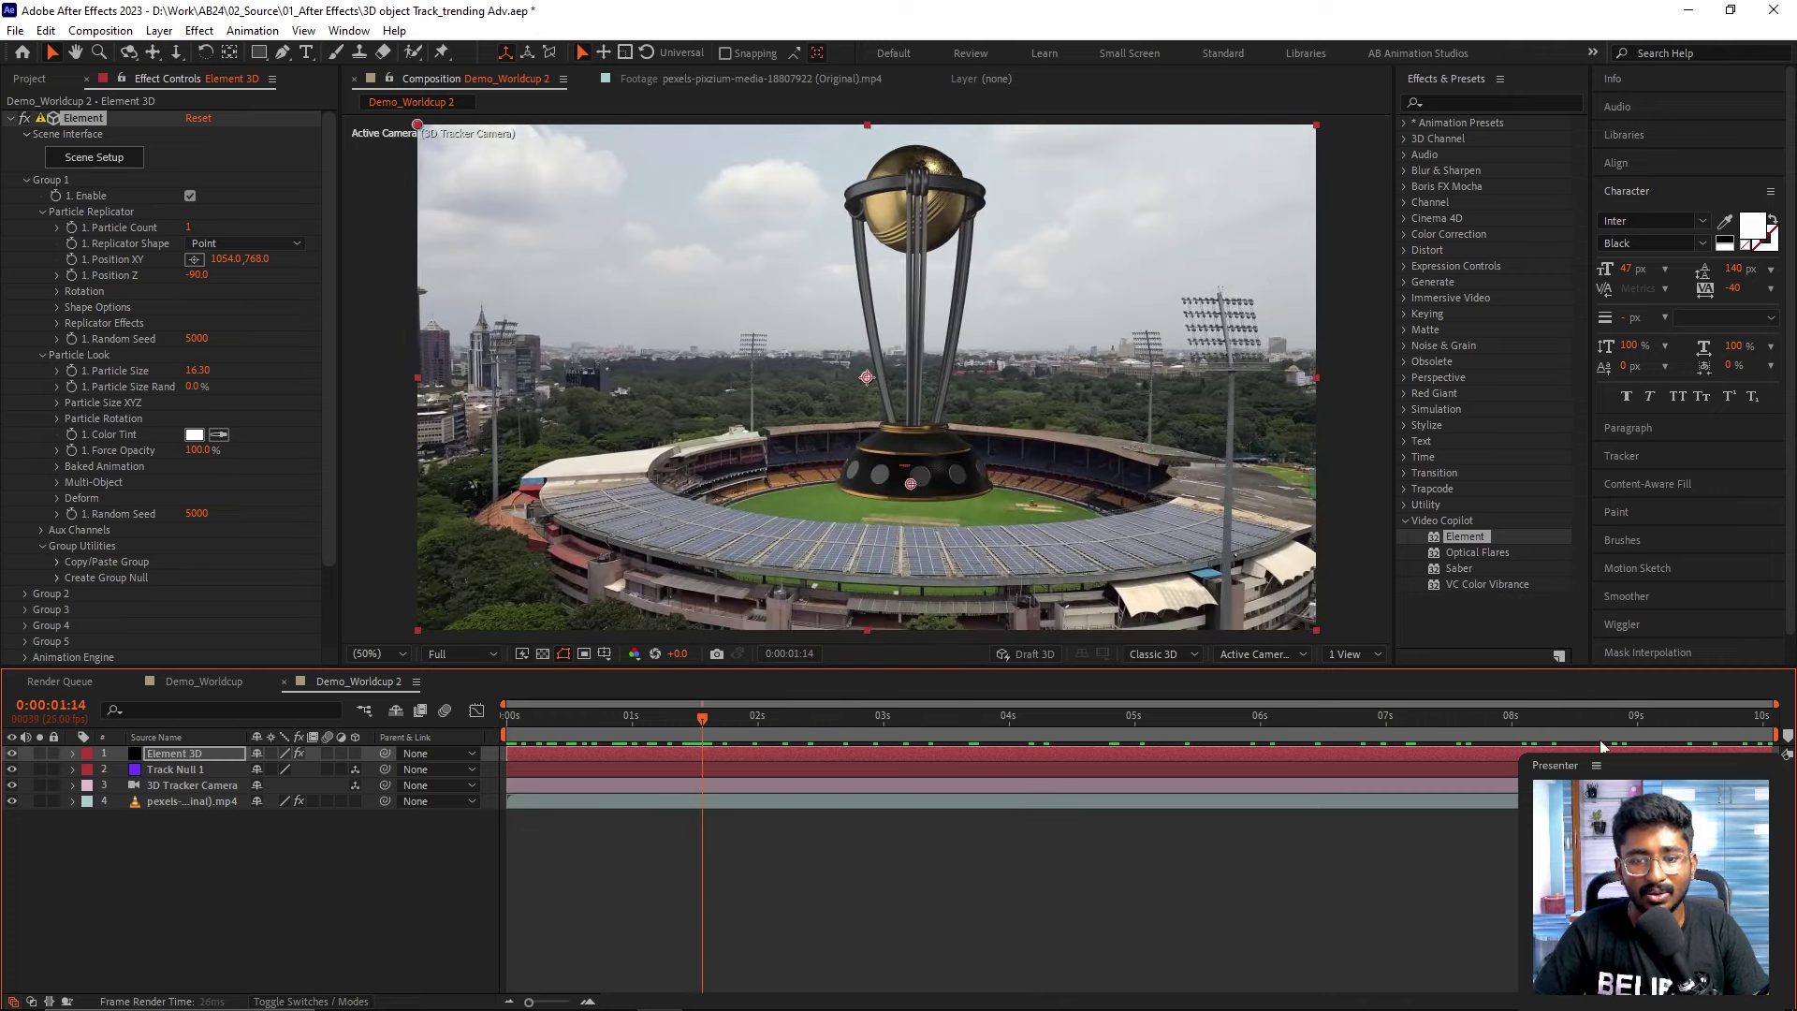
- Jump to the last frame, 0:00:10:01, to confirm the trophy holds on the pitch
key("End")
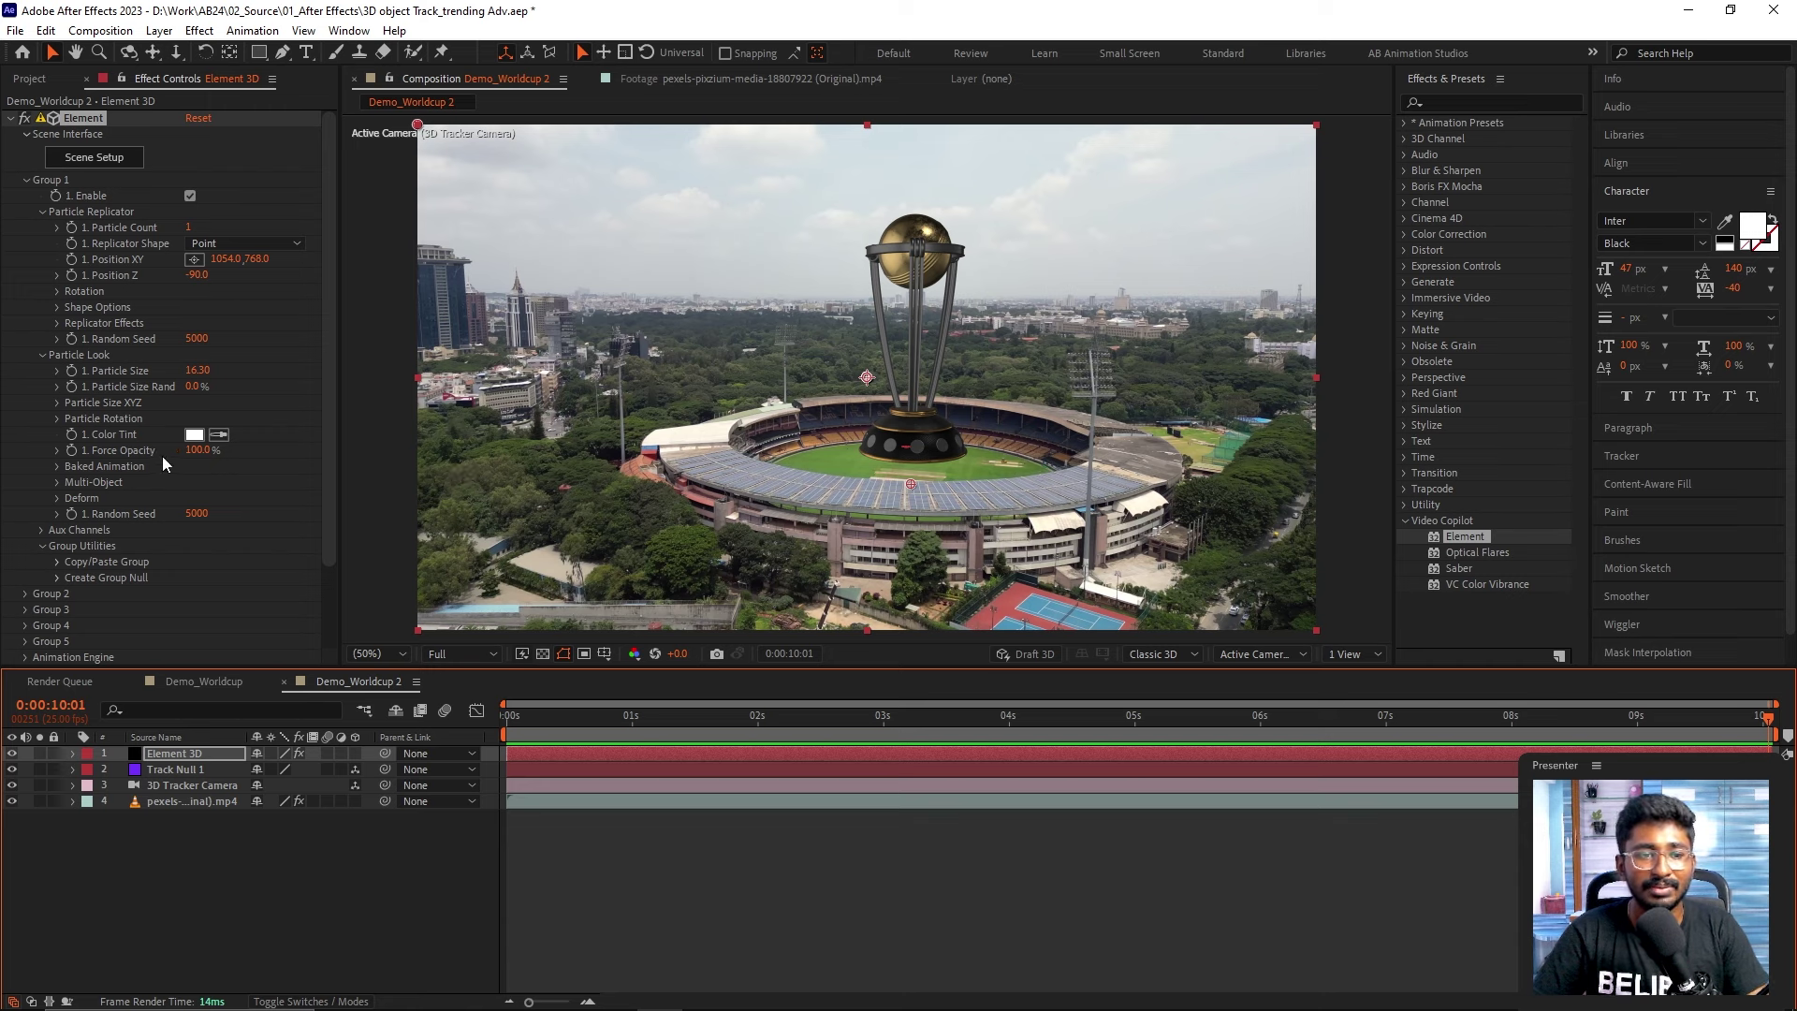
scroll(86, 442, "down", 3)
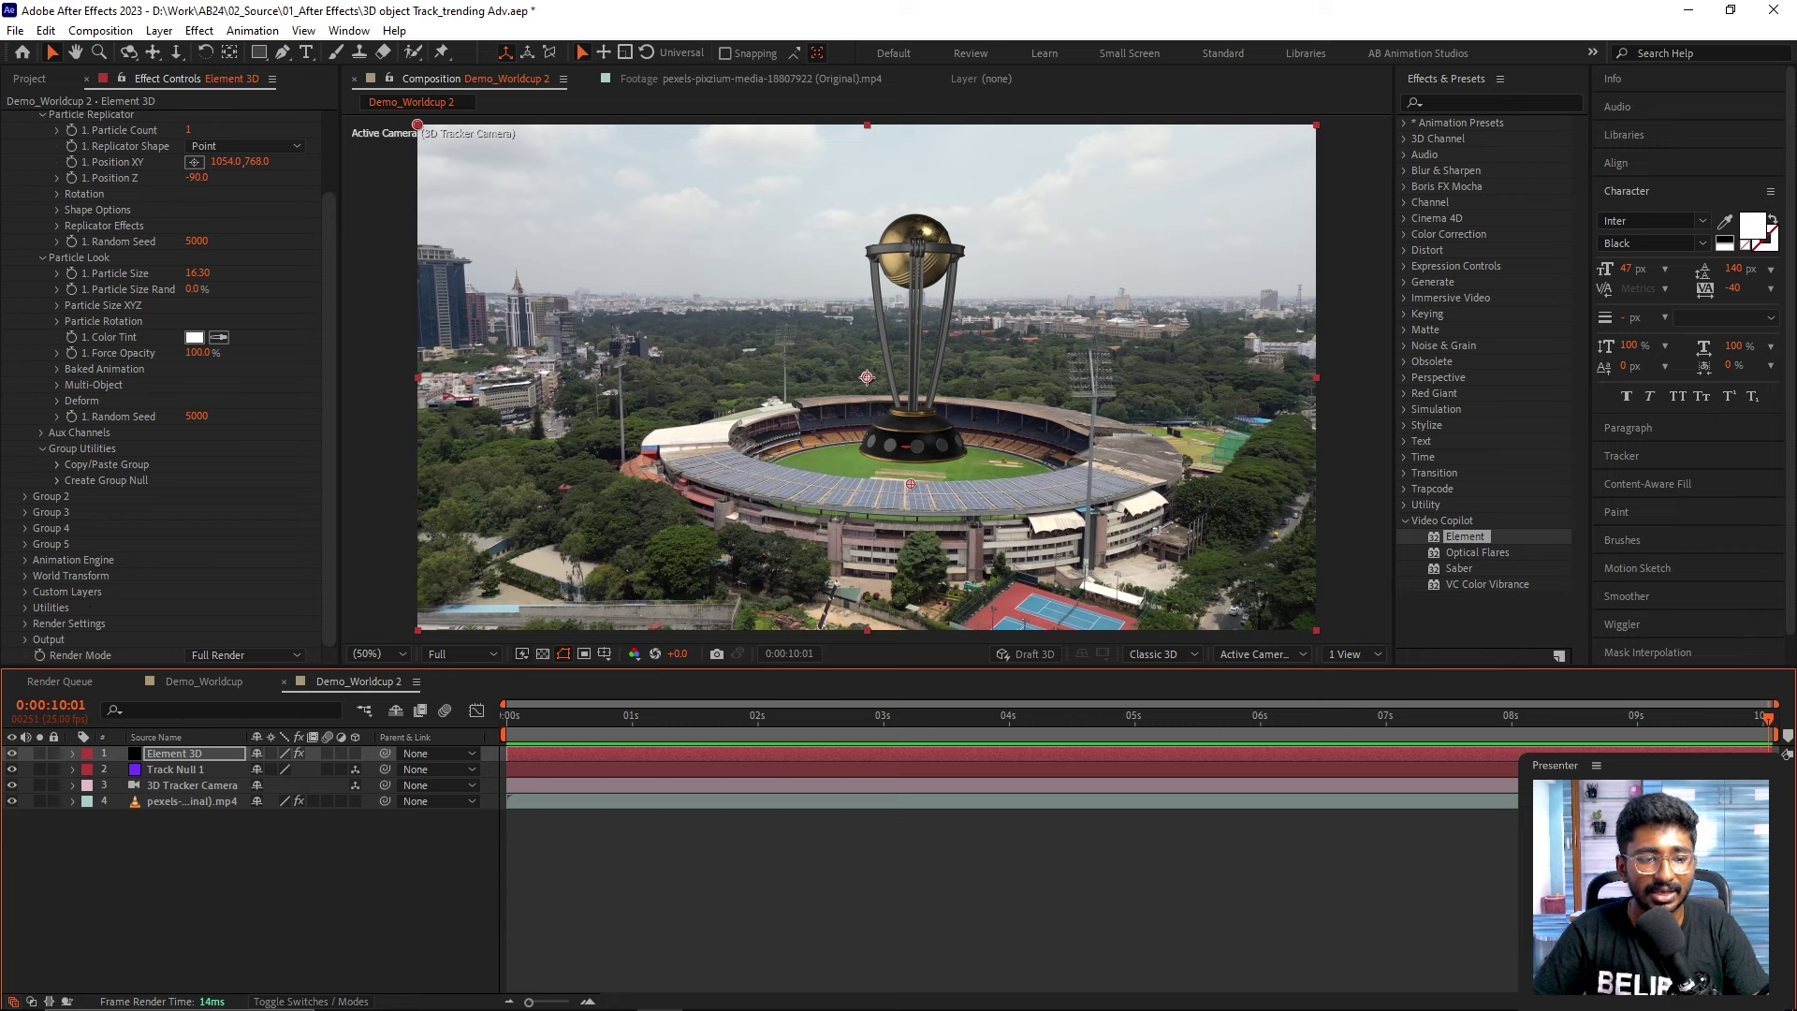
- Set Custom Texture Map Layer 1 to the pexels stadium footage layer
left_click(26, 593)
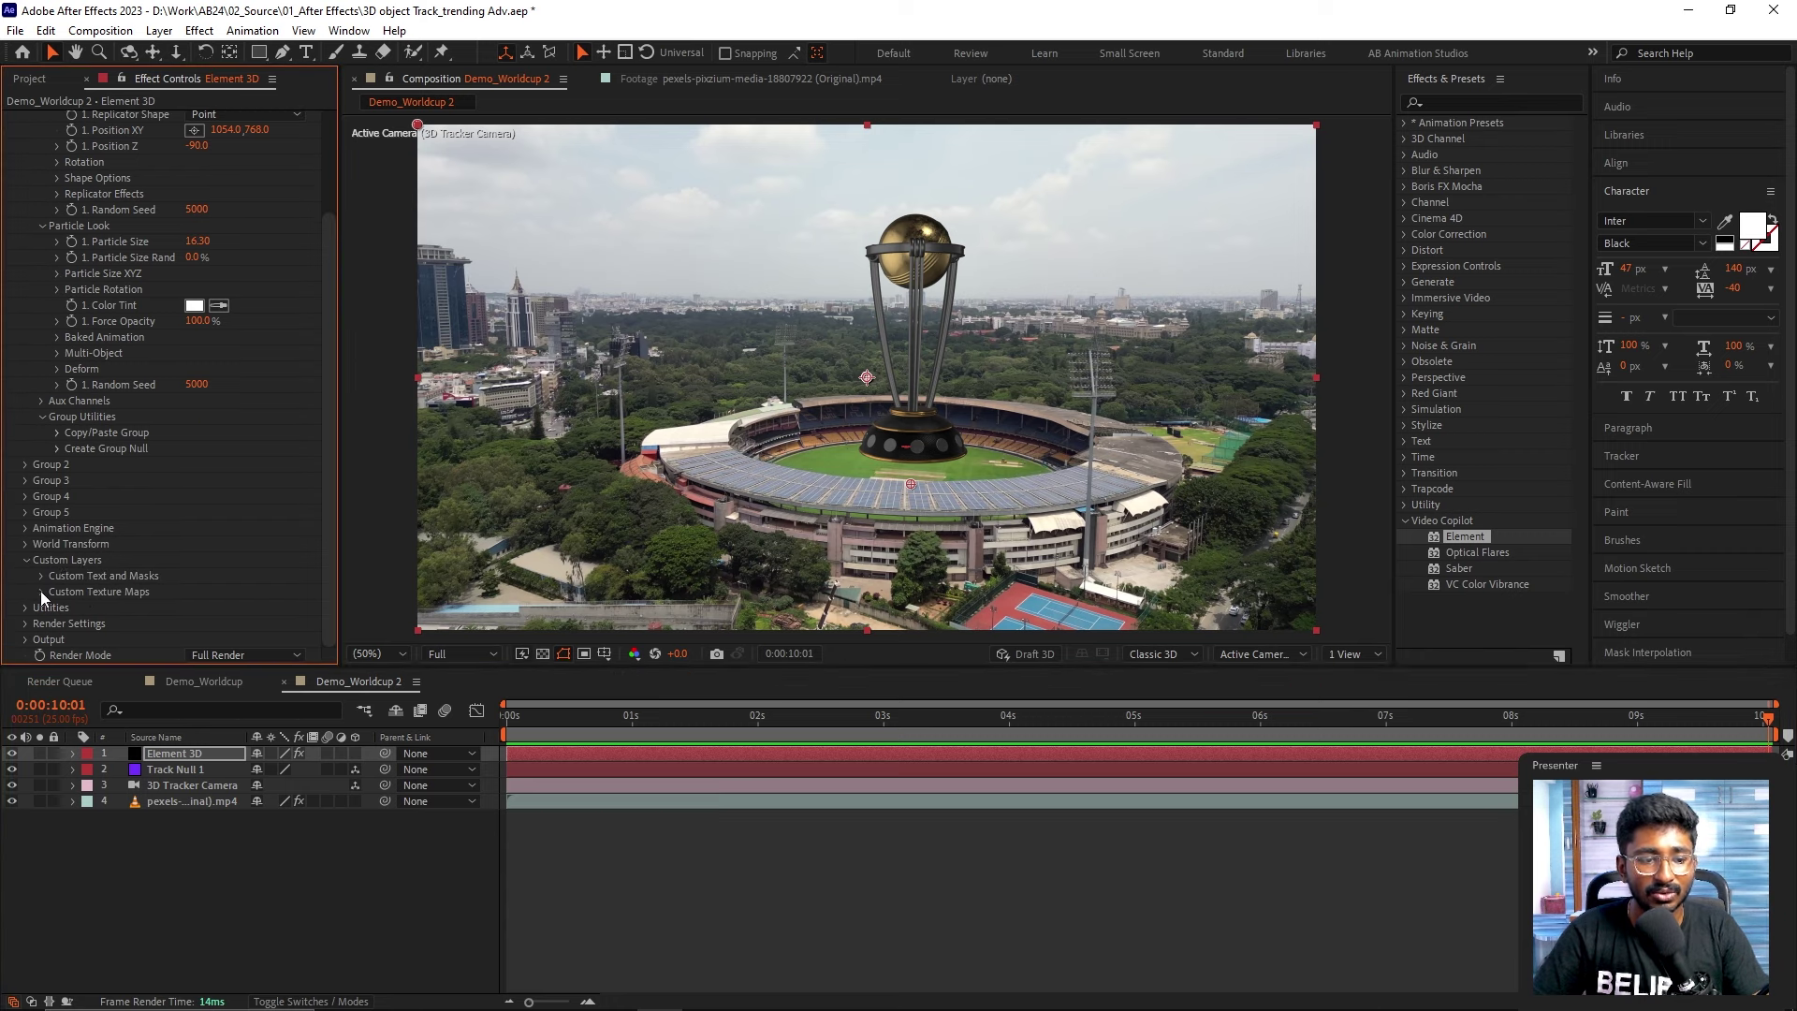
left_click(42, 591)
scroll(140, 502, "down", 2)
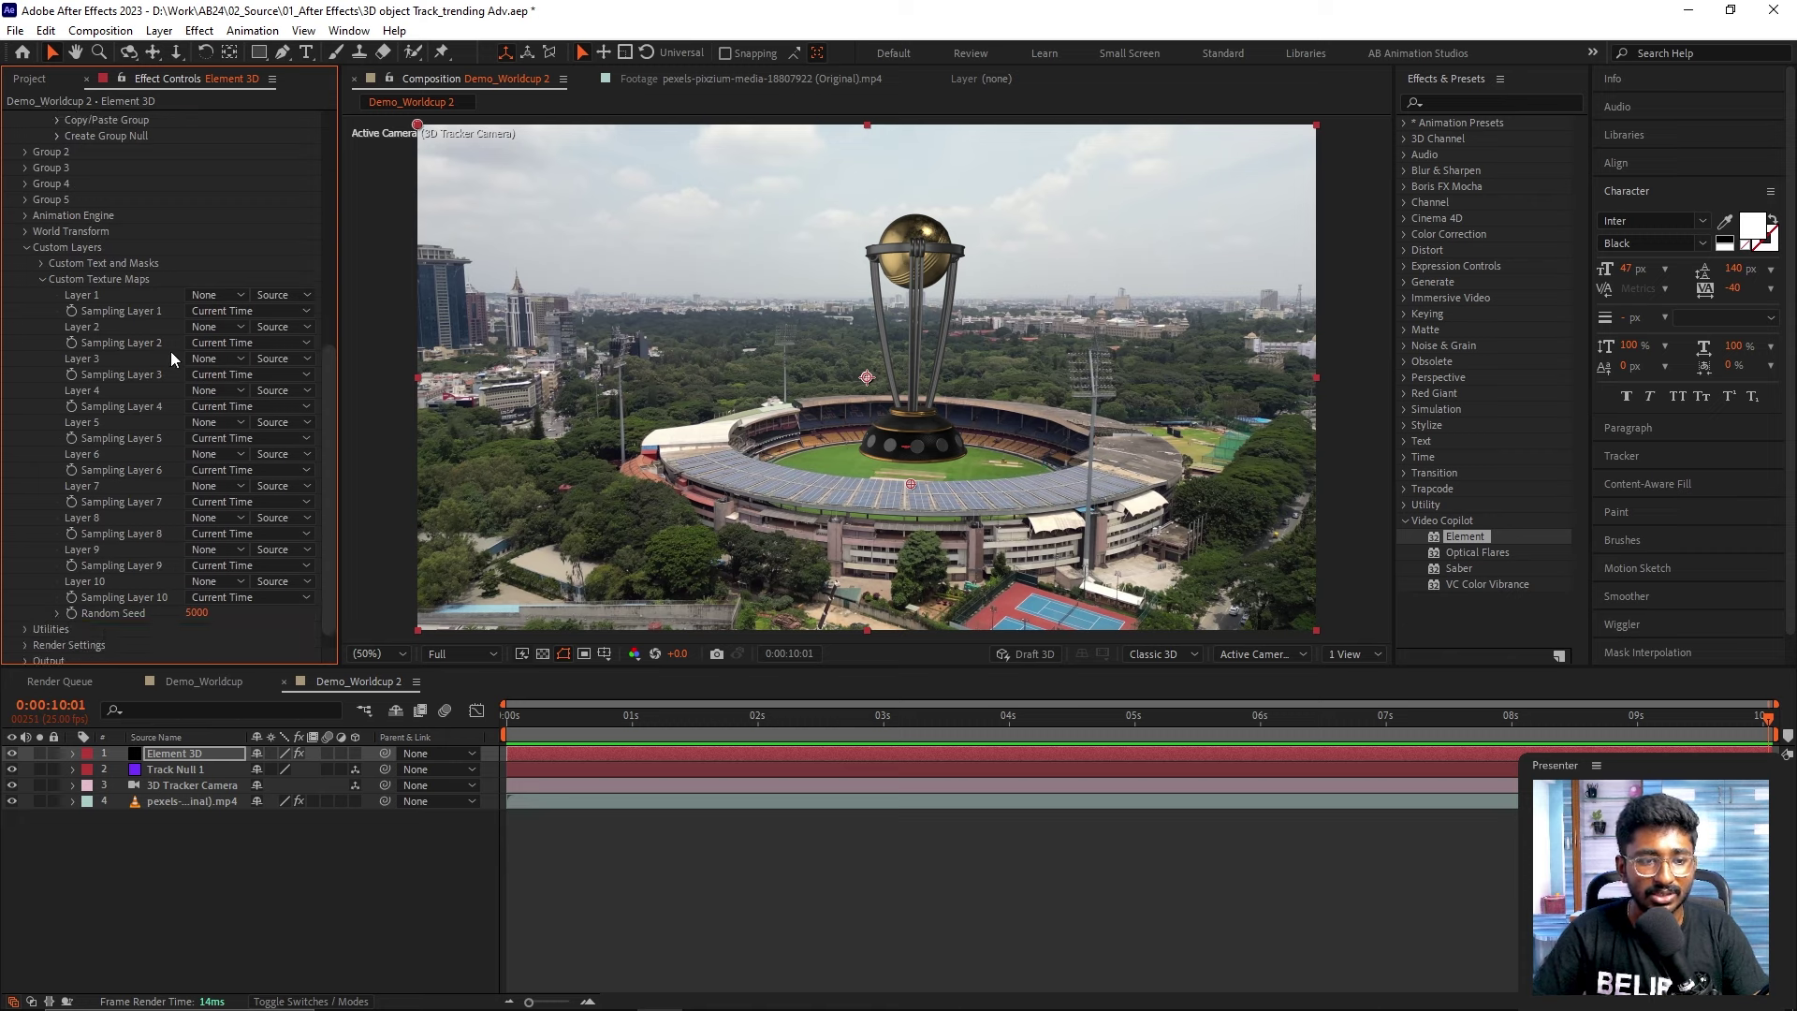
left_click(204, 295)
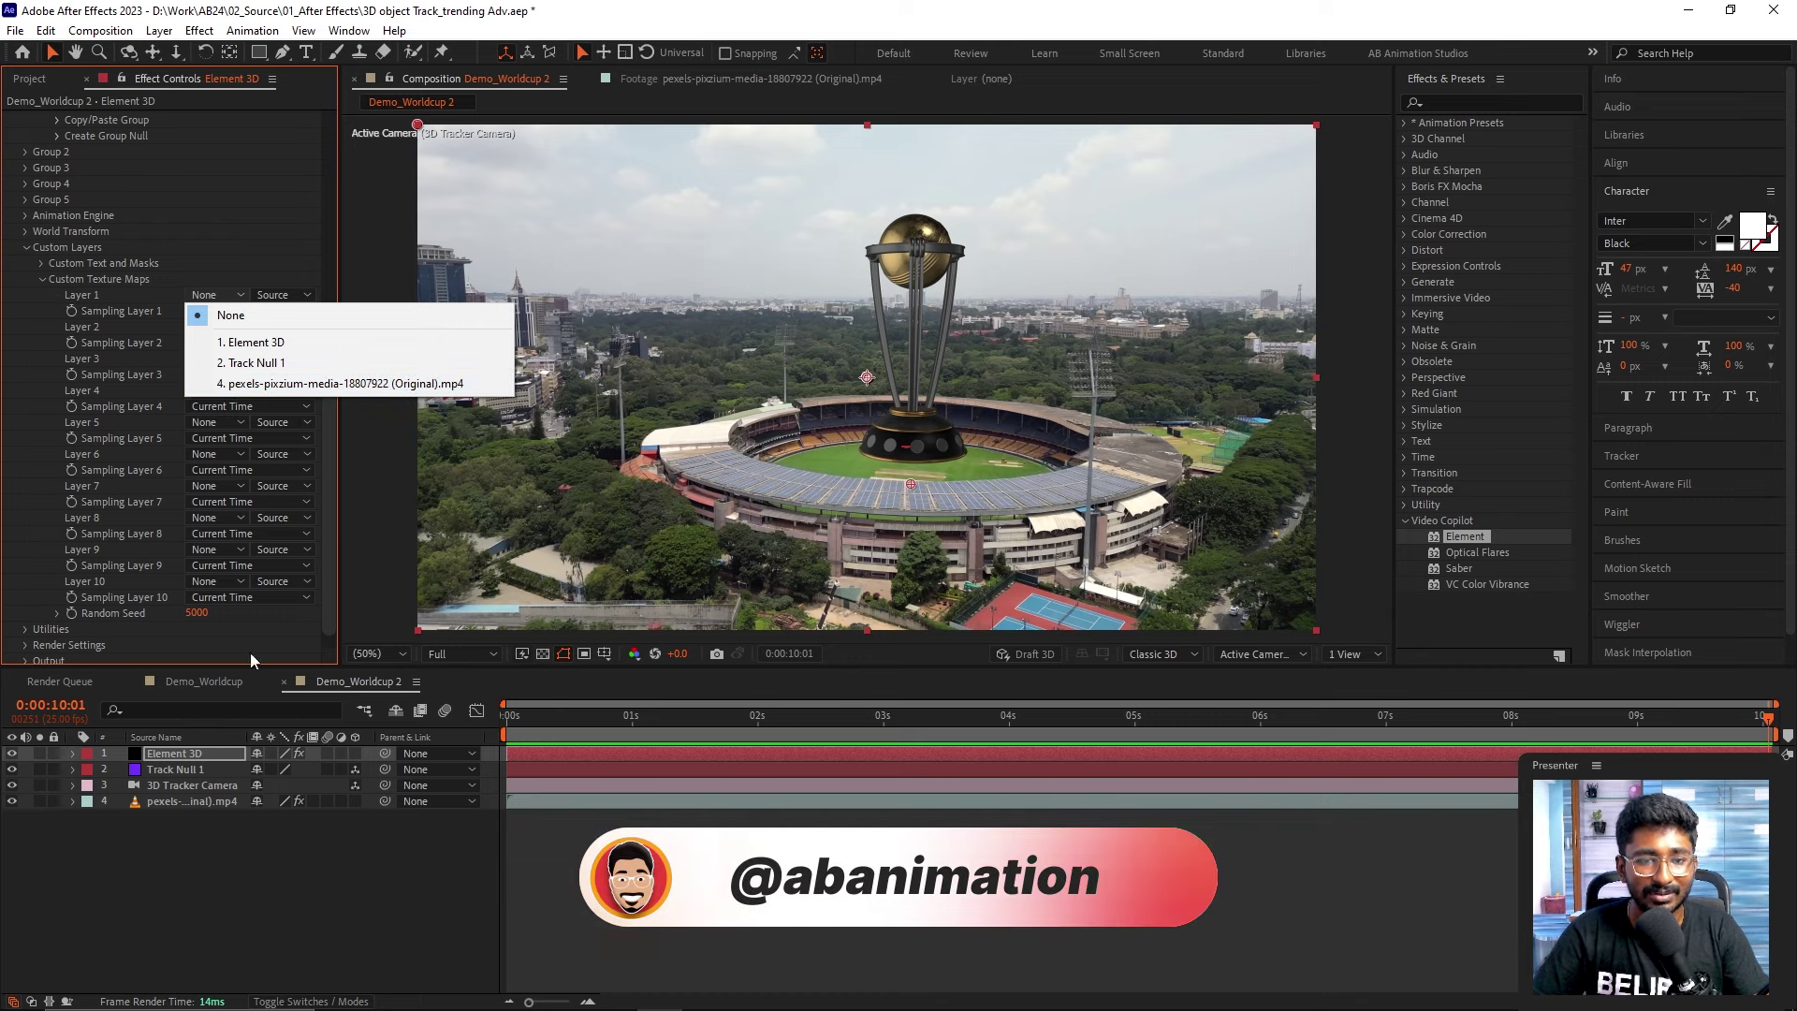
left_click(298, 386)
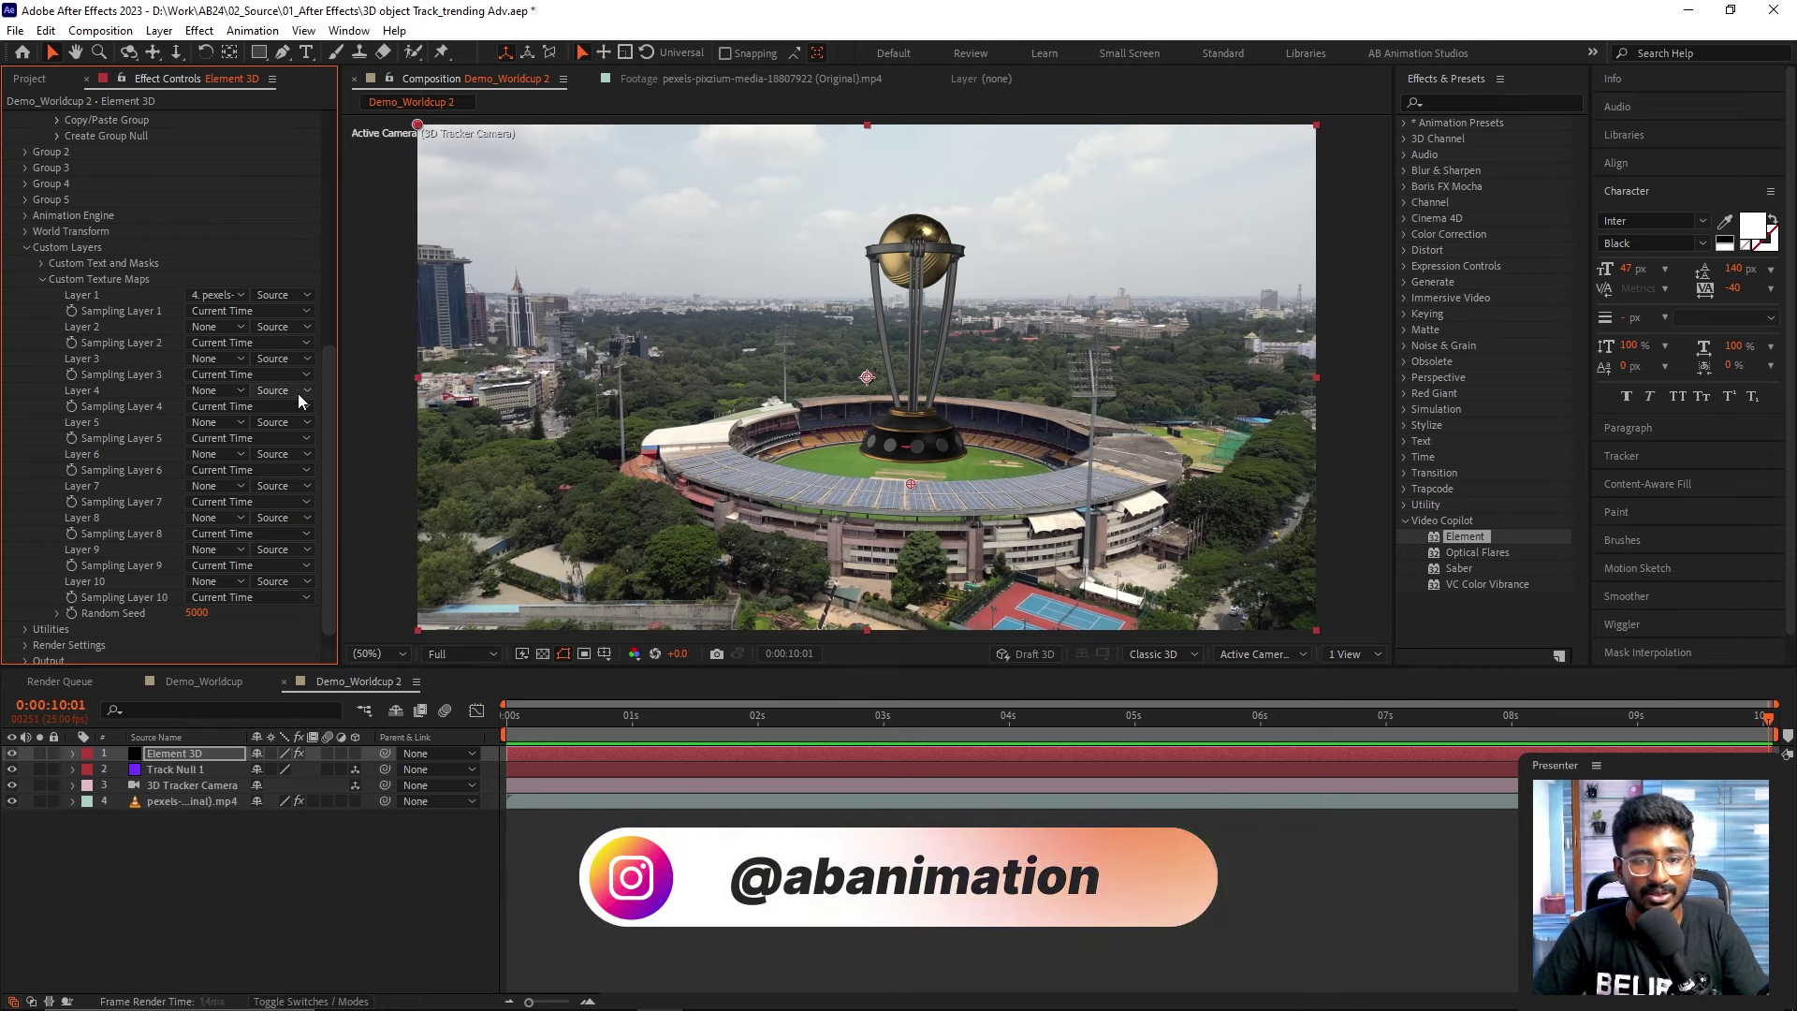
scroll(56, 399, "up", 5)
scroll(57, 398, "up", 1)
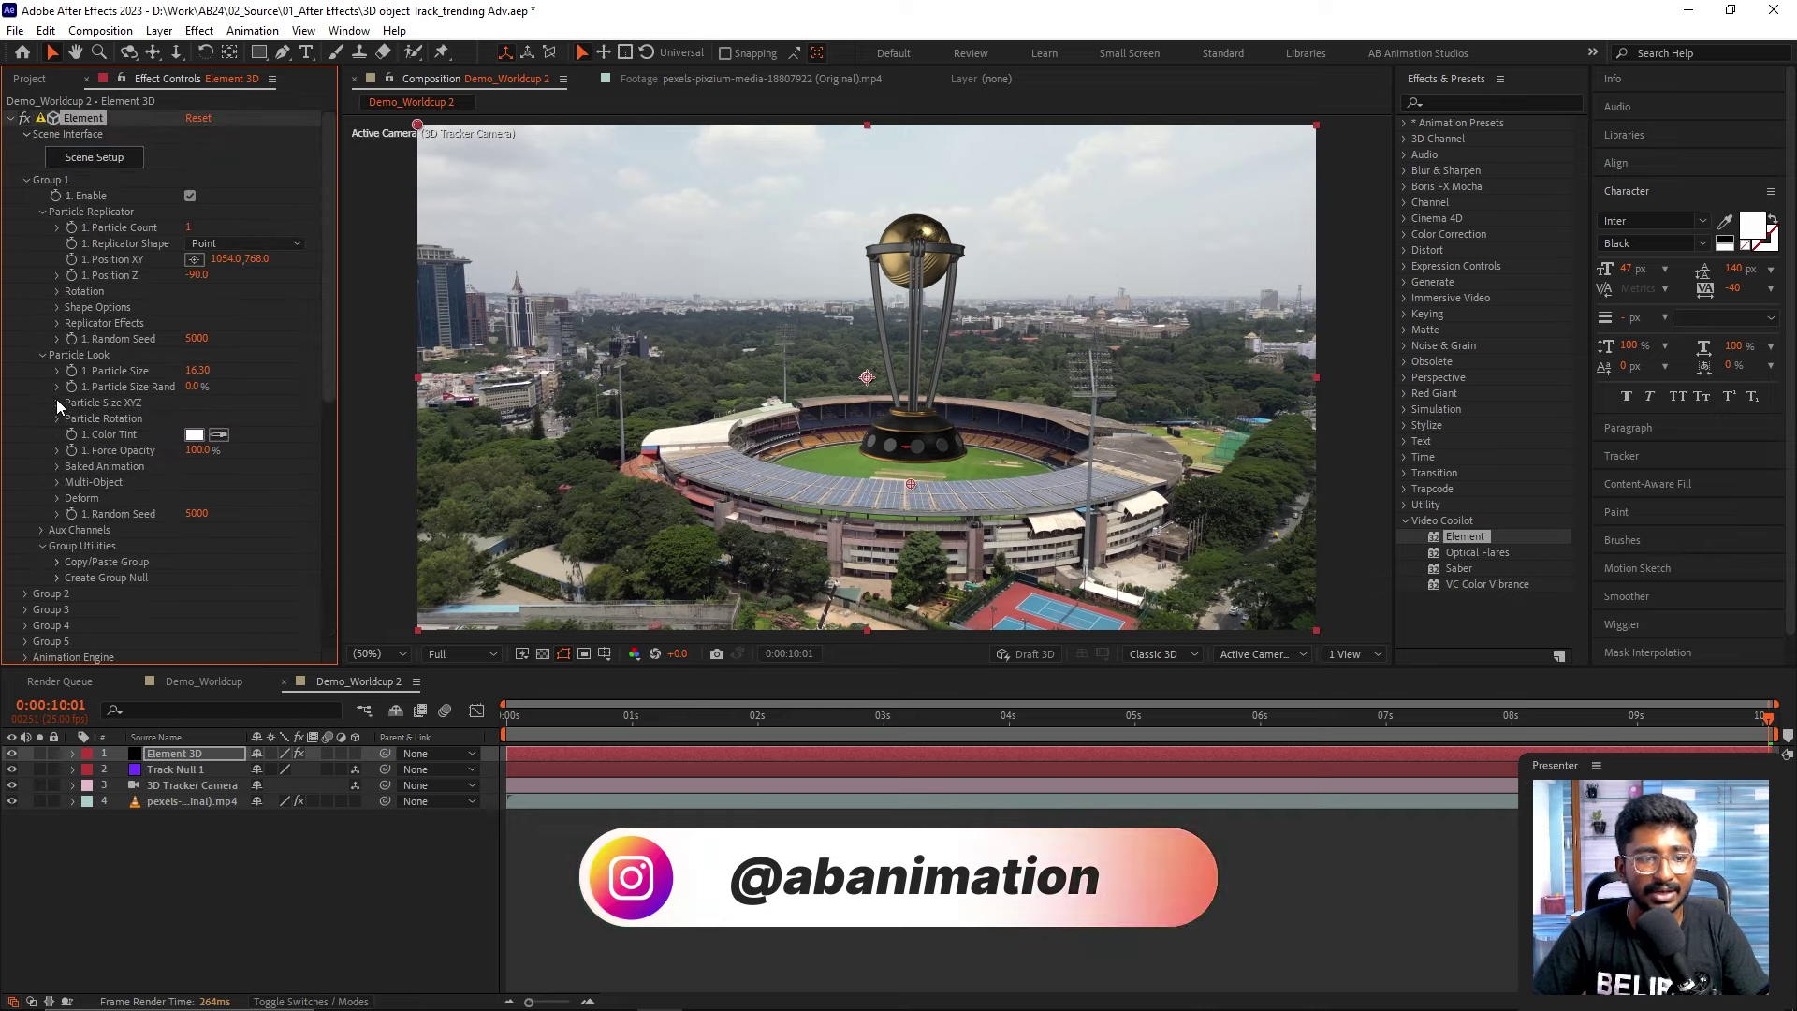
- Set the Element 3D environment map to Custom Layer 1, the stadium footage, and confirm
left_click(93, 157)
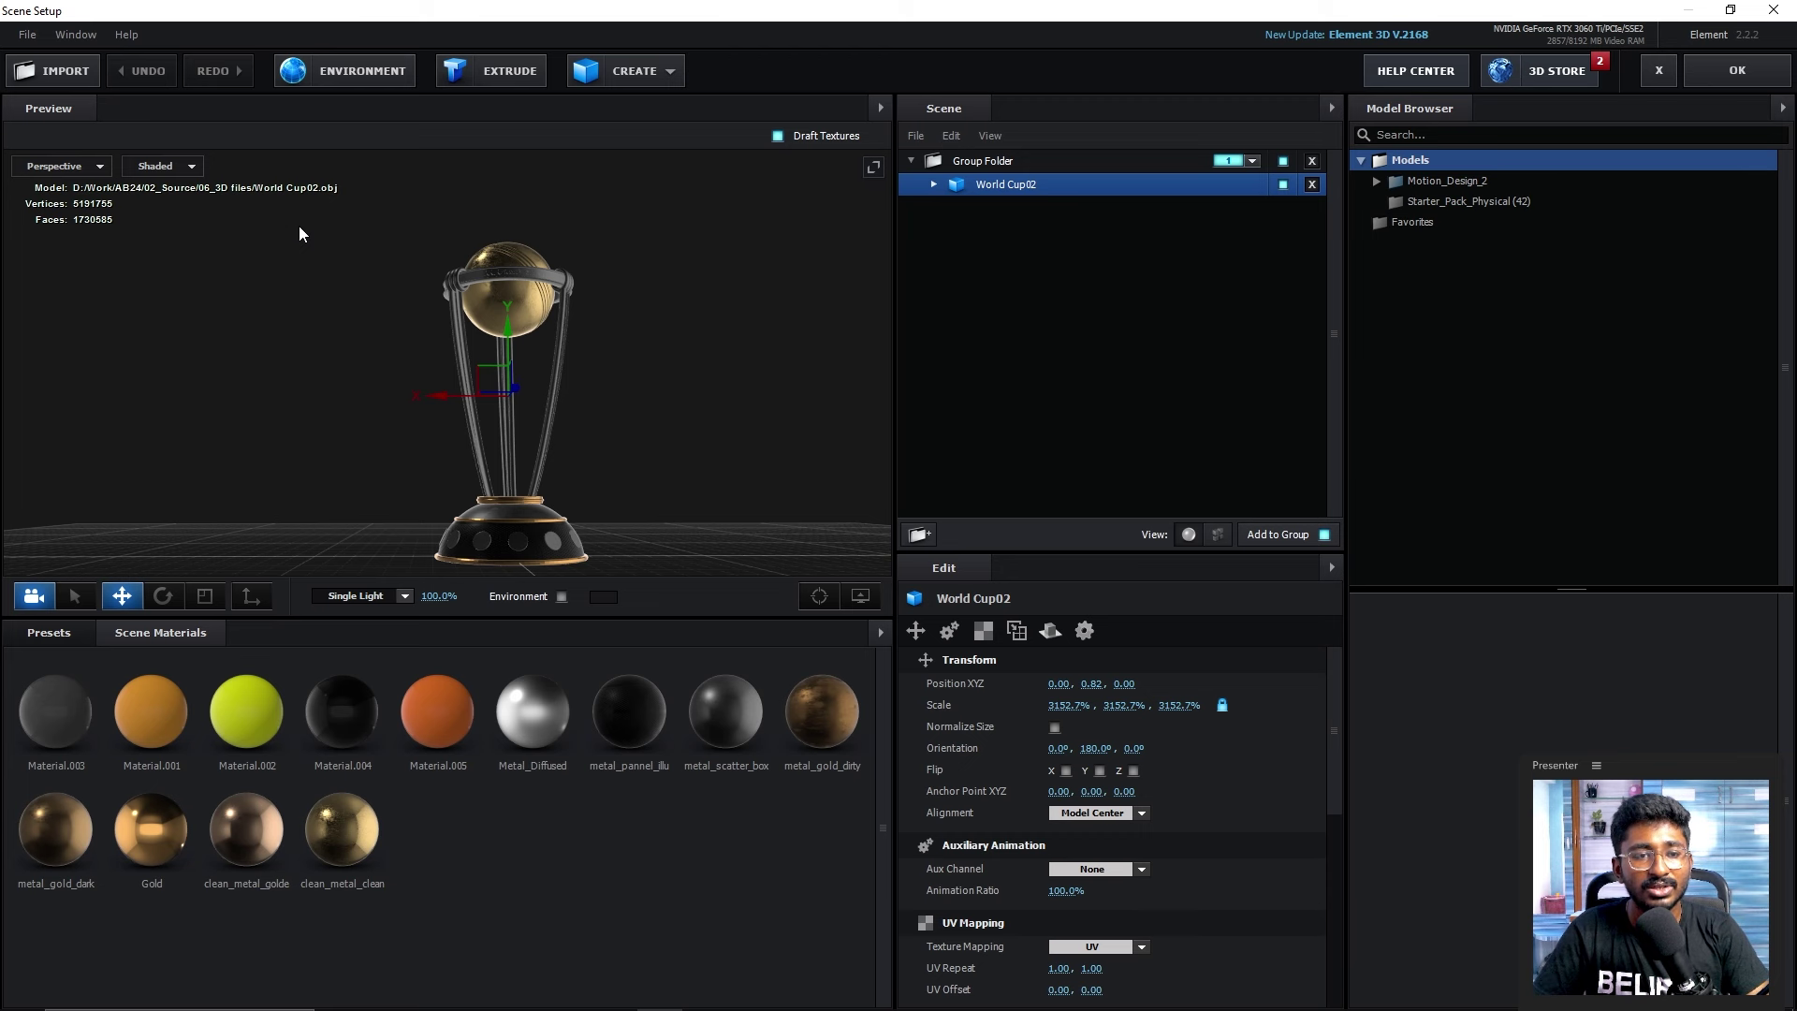
left_click(412, 72)
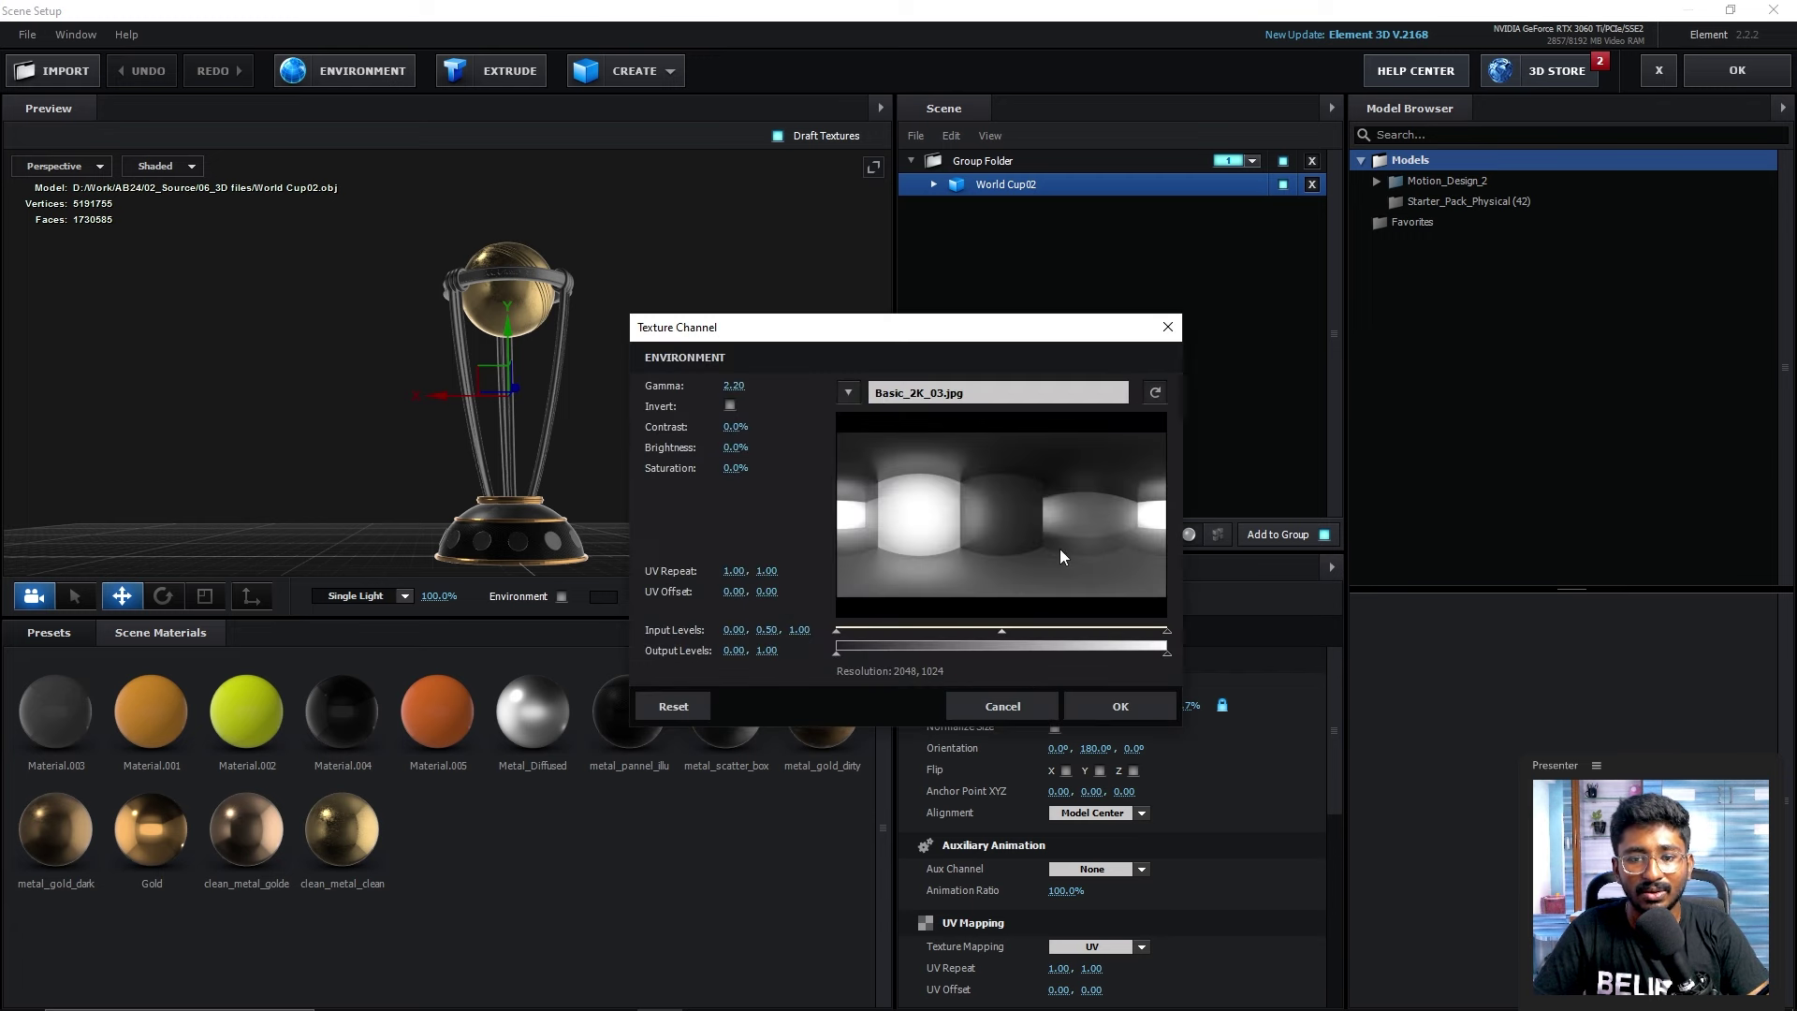
left_click(1035, 393)
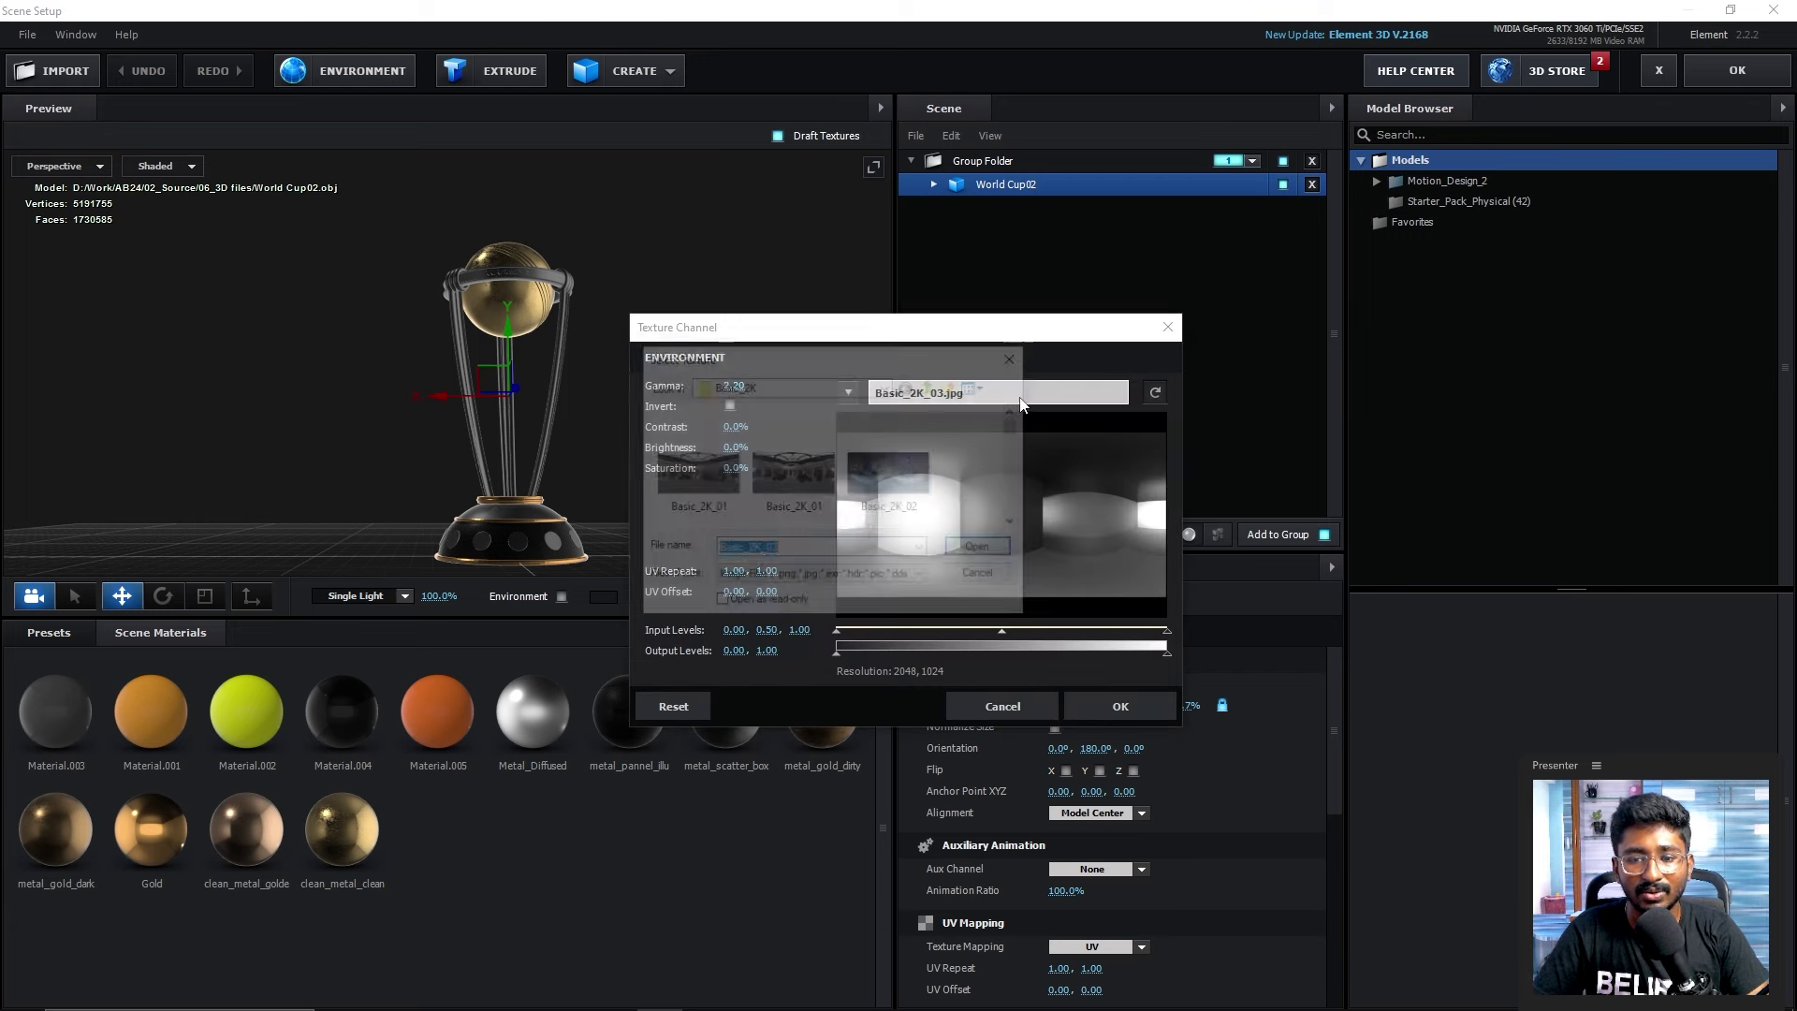
scroll(868, 474, "down", 3)
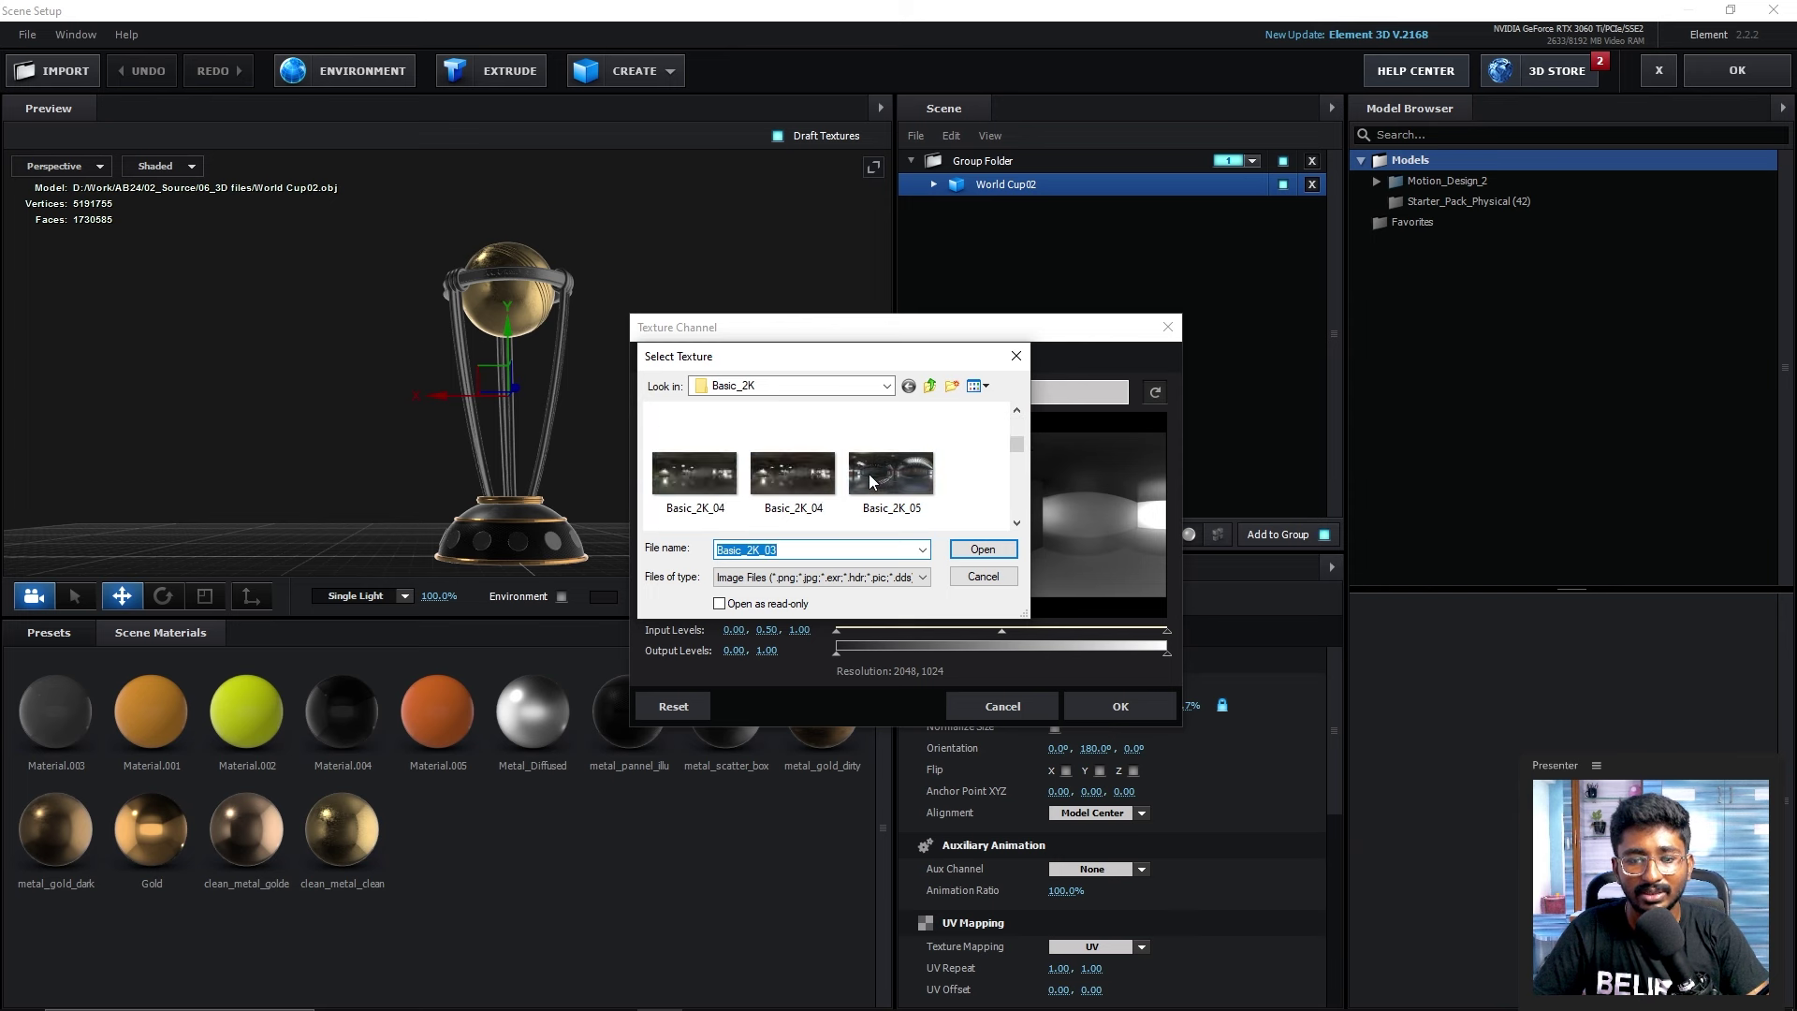
scroll(868, 474, "down", 3)
scroll(868, 474, "down", 3)
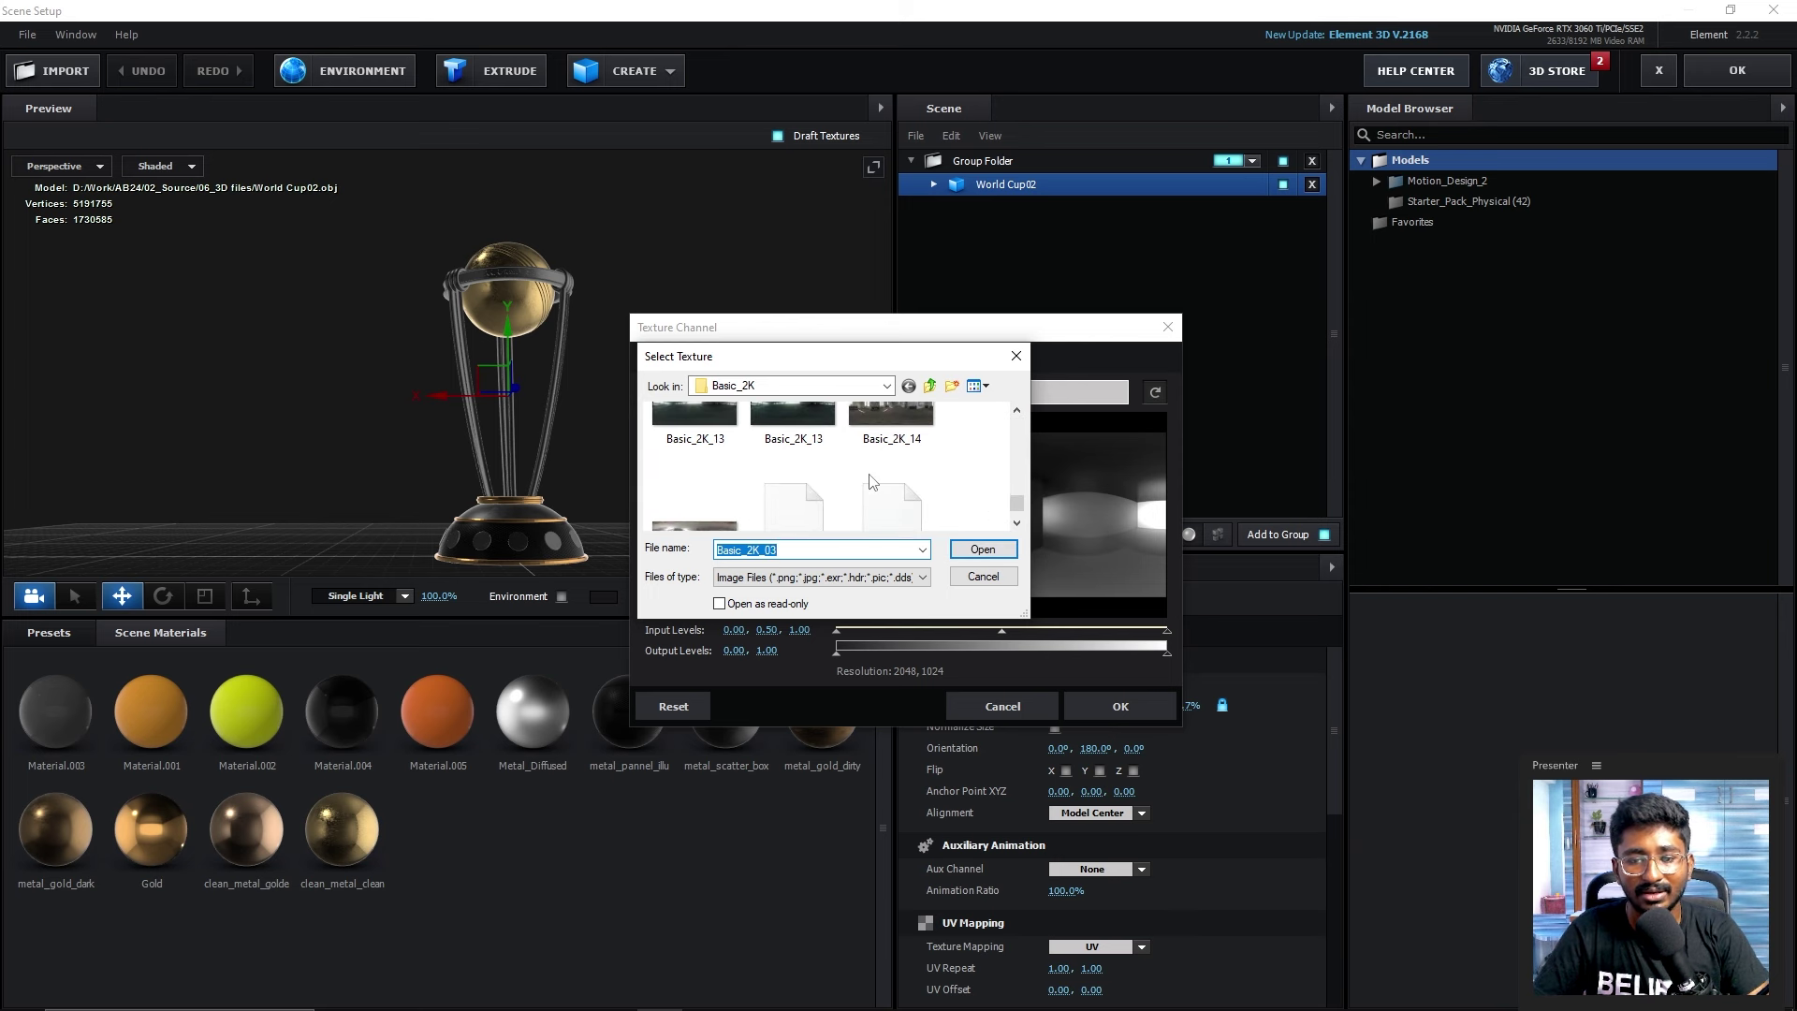
left_click(998, 580)
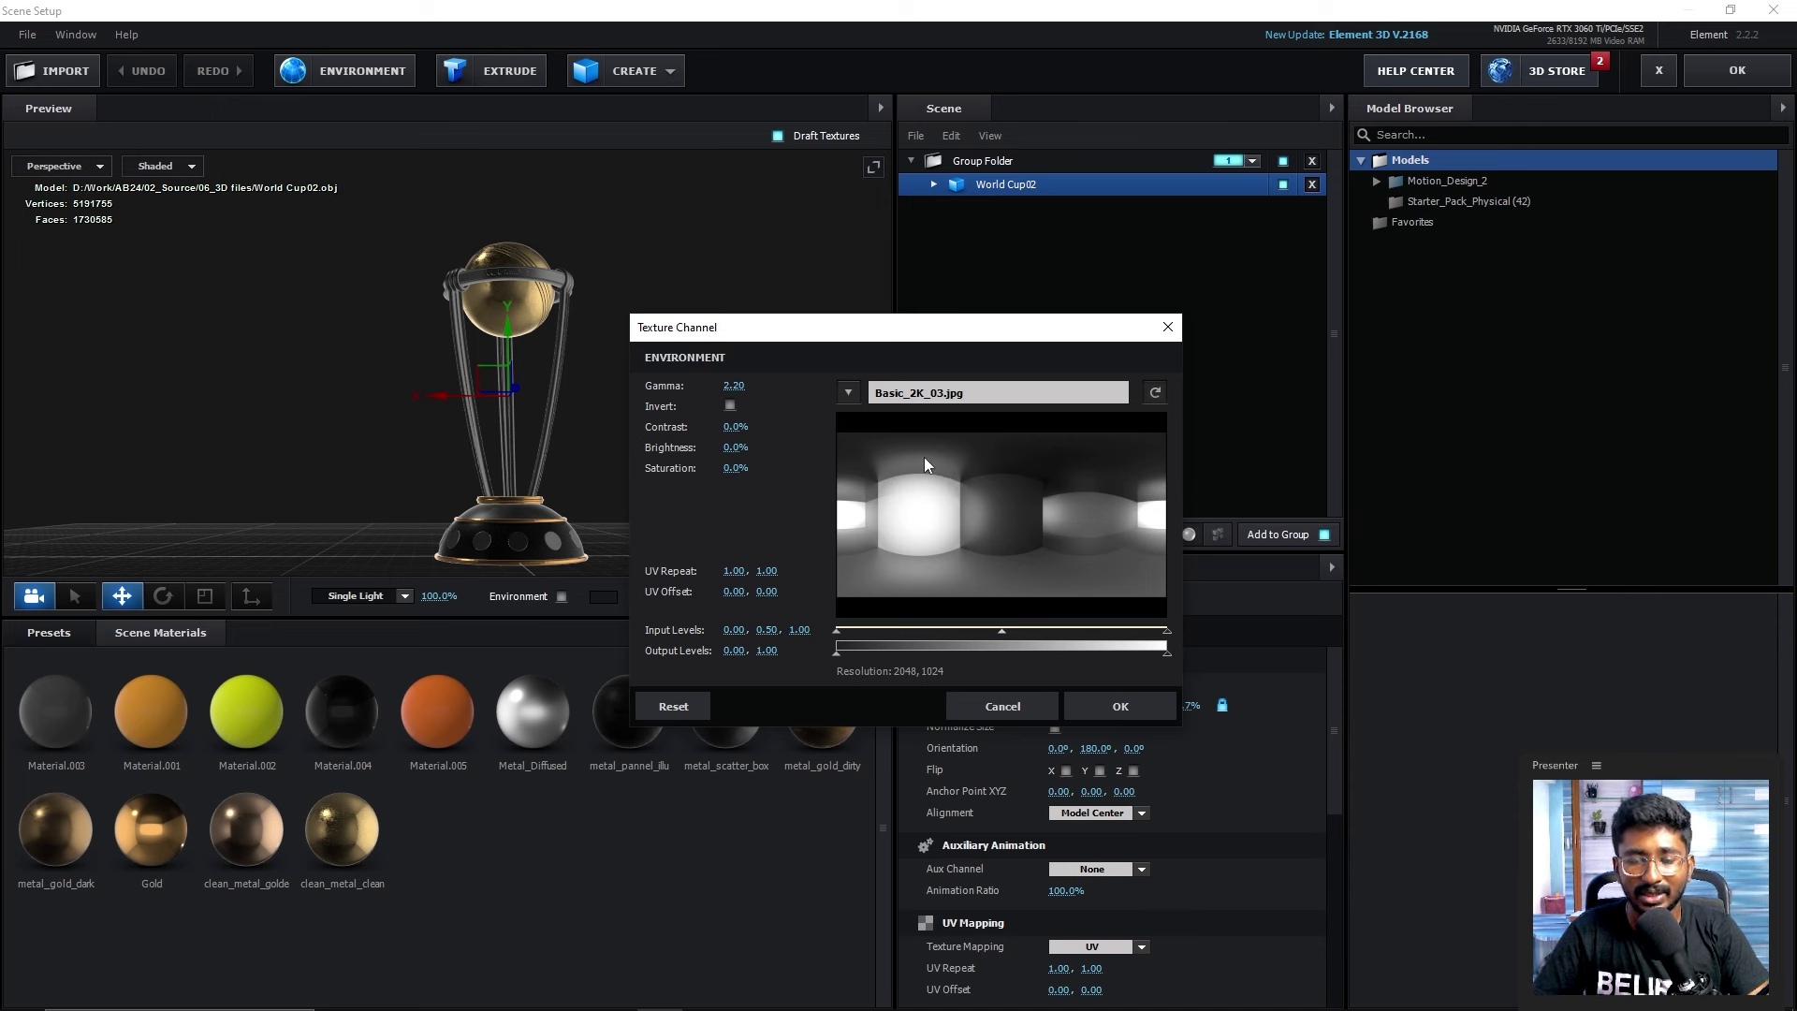
left_click(848, 393)
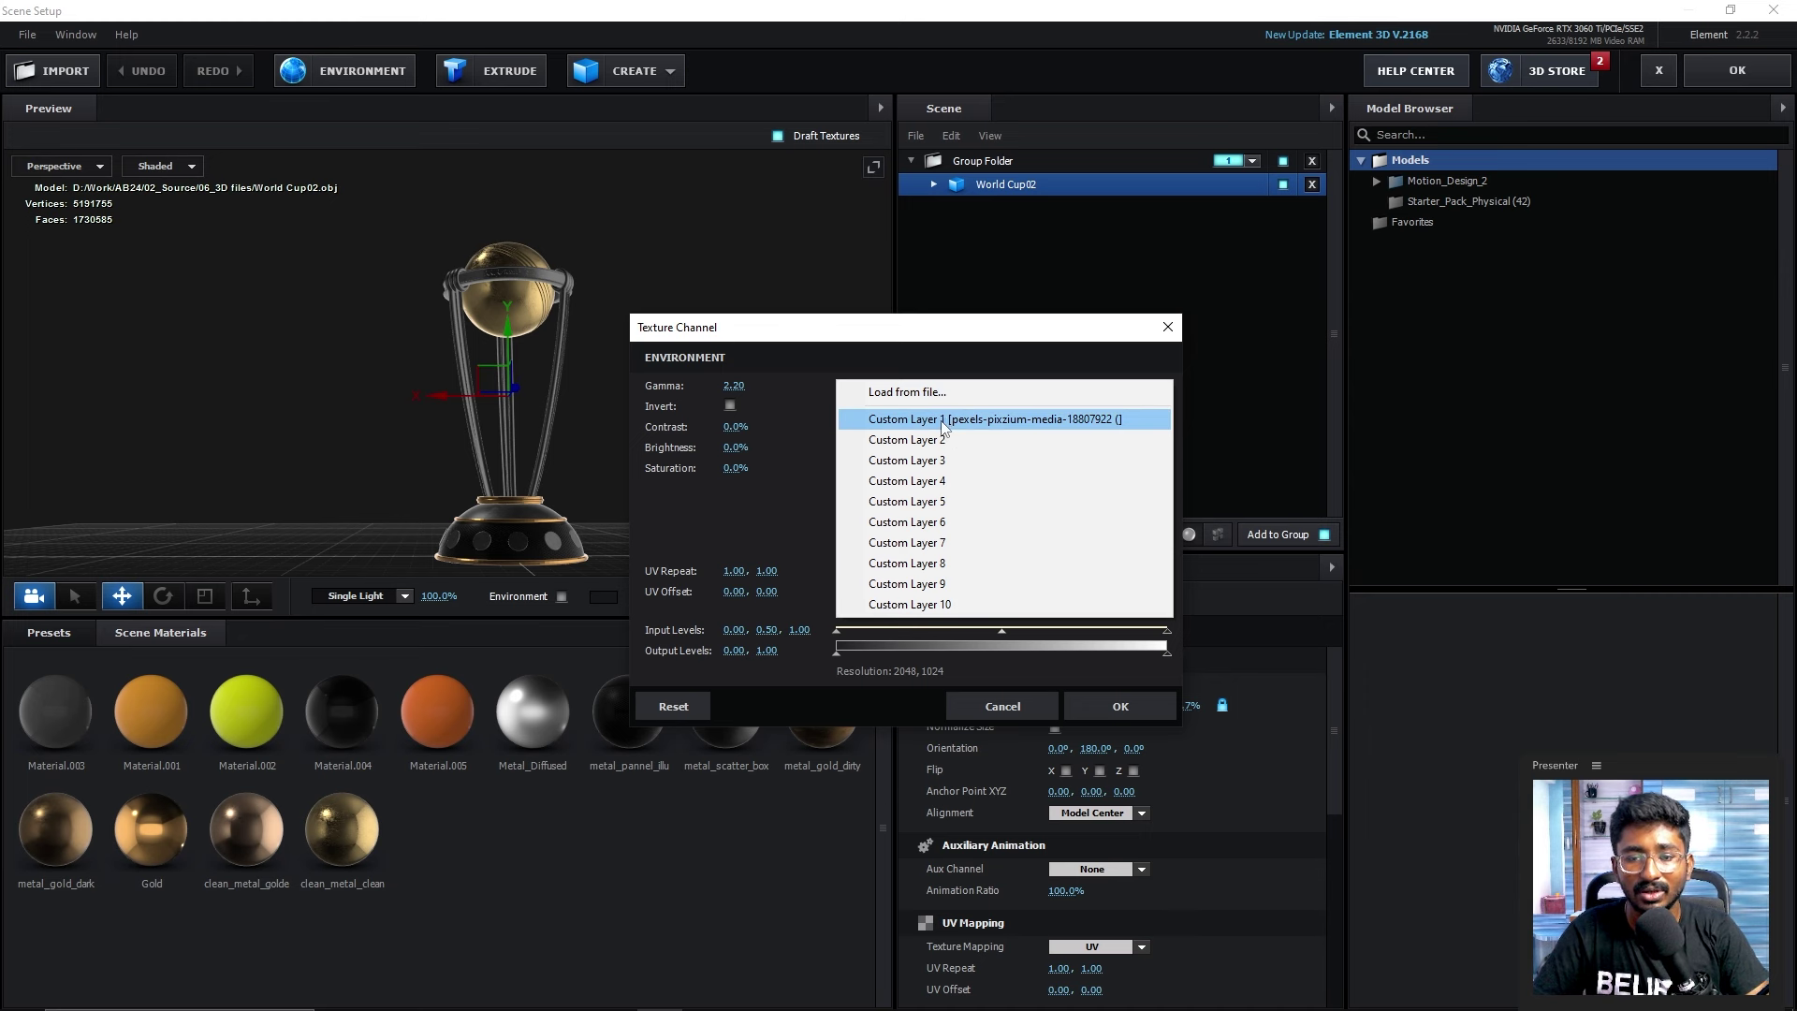
left_click(1001, 425)
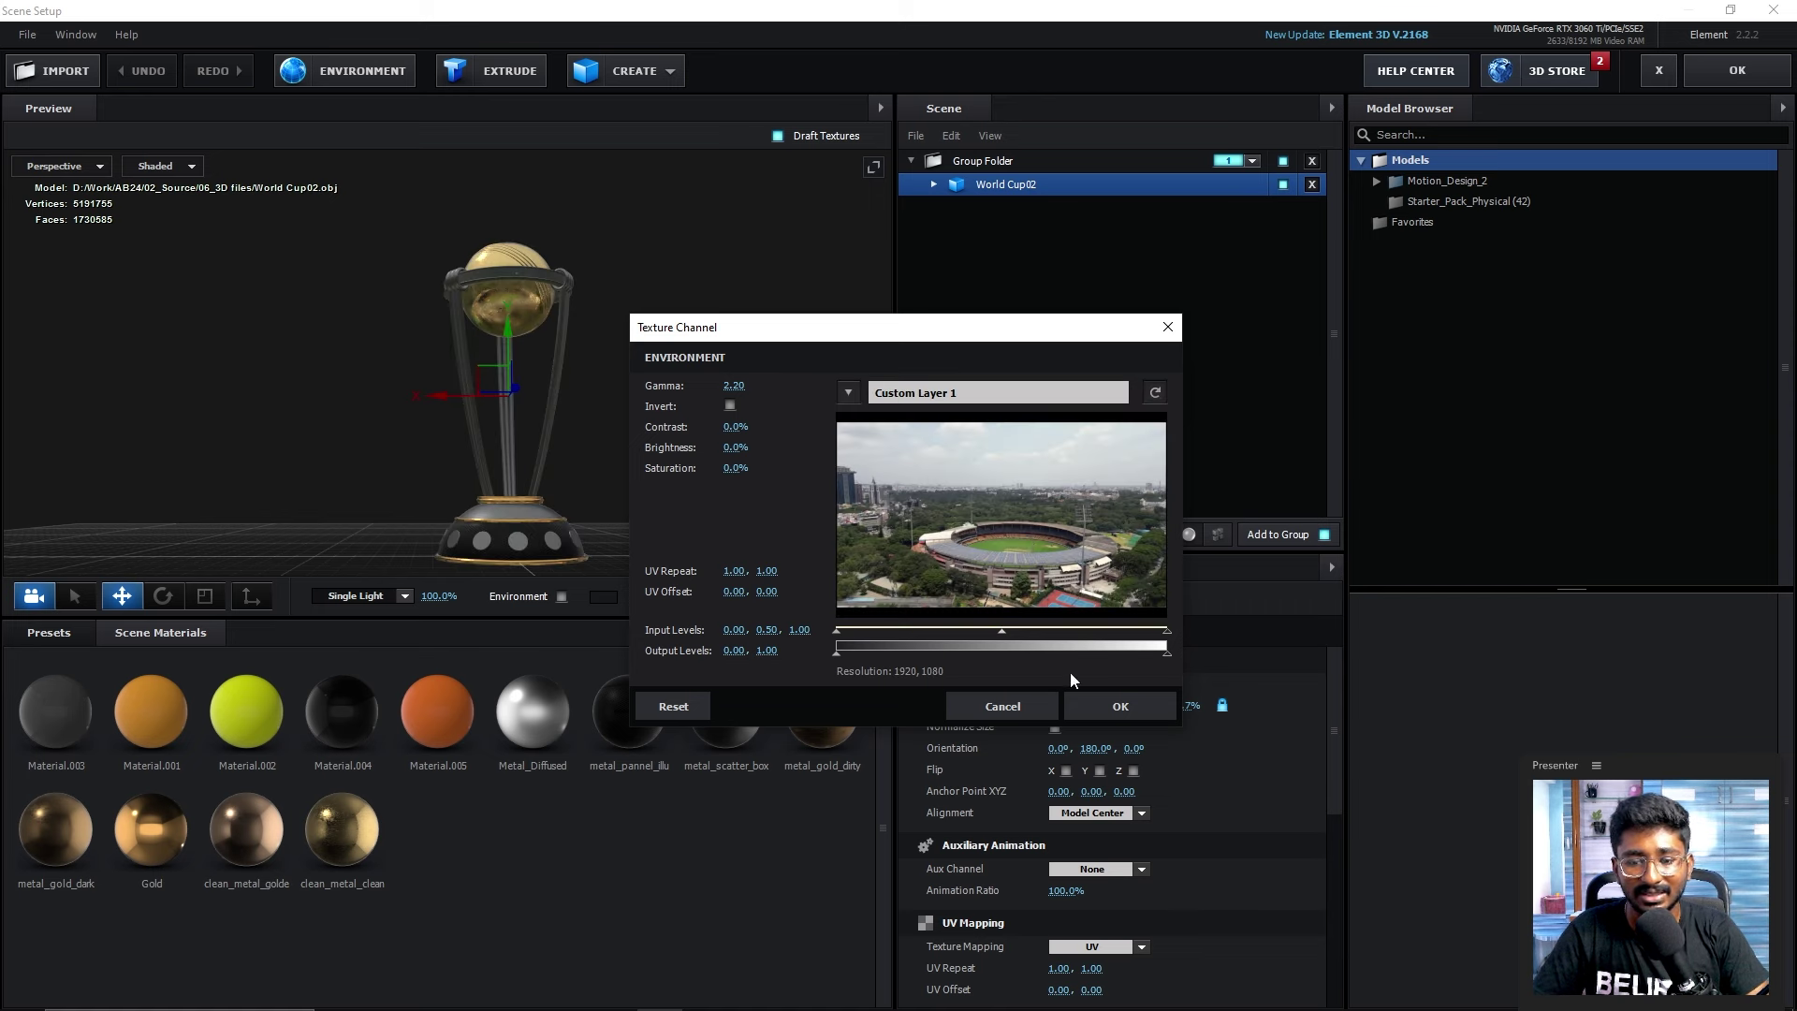
left_click(1103, 706)
left_click_drag(668, 426, 638, 418)
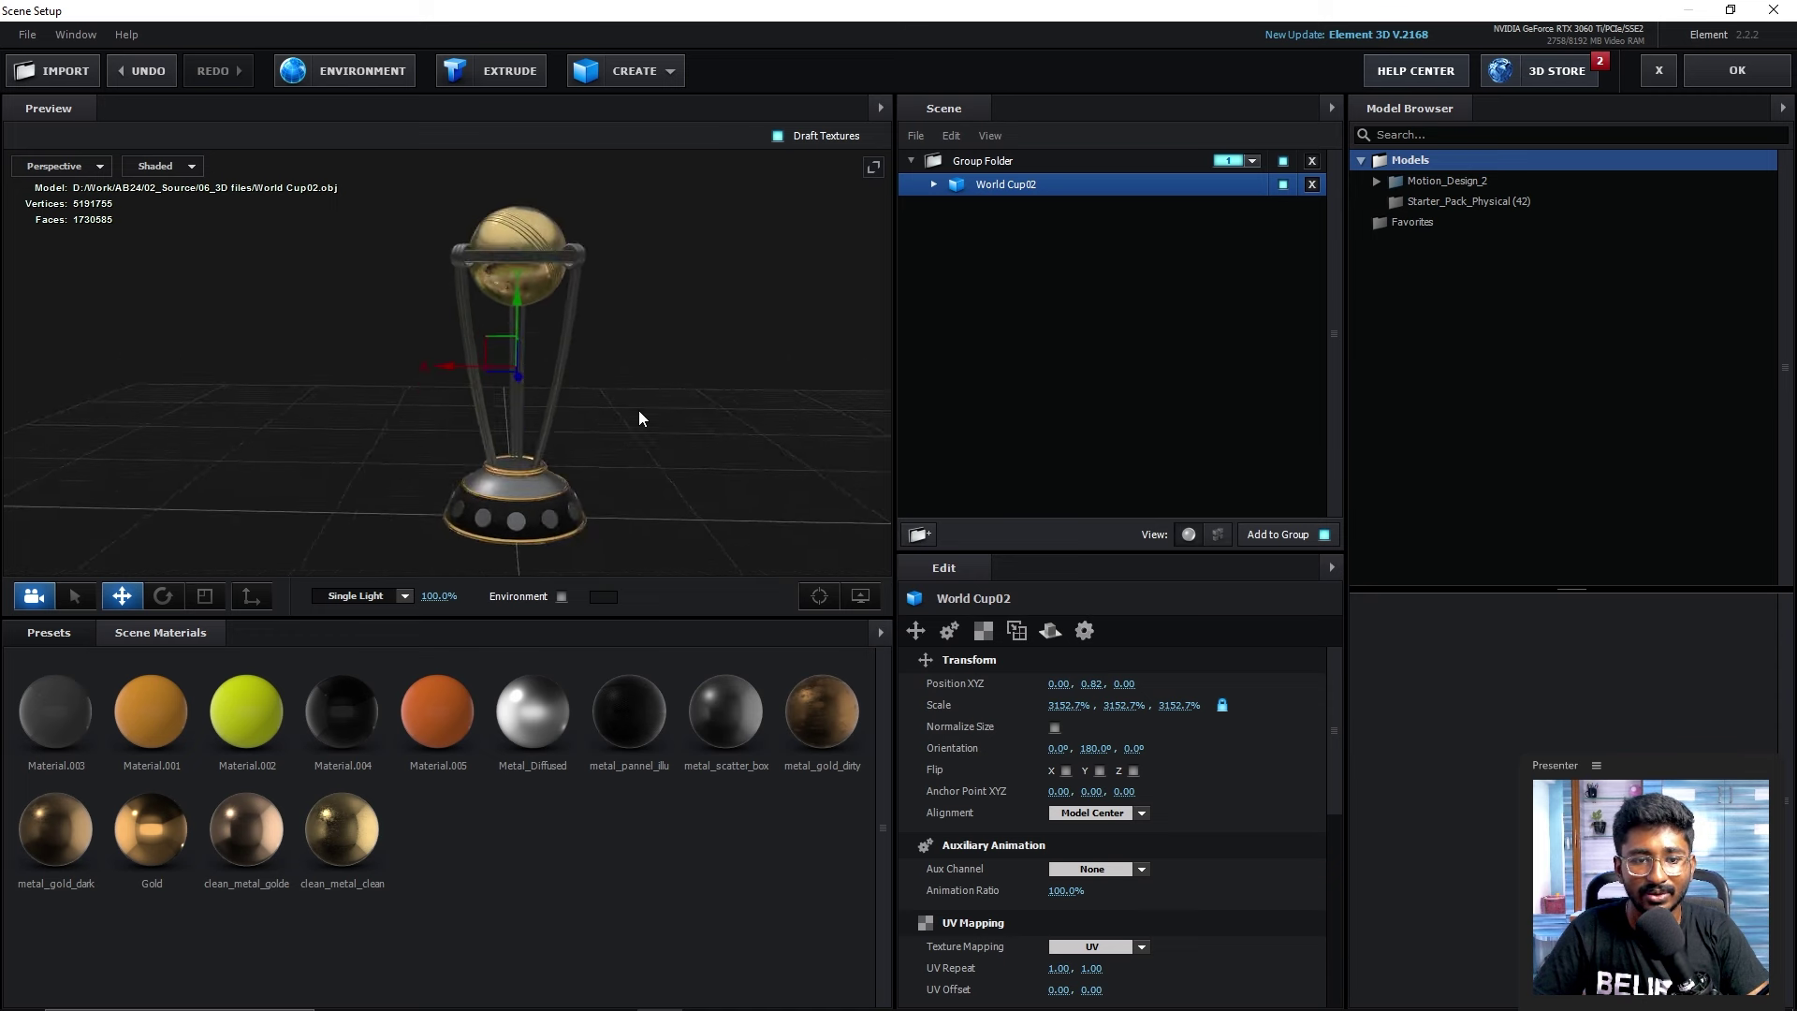
- Orbit the preview to check the trophy's base, then close and reopen Element 3D Scene Setup
scroll(563, 335, "up", 3)
scroll(513, 301, "up", 5)
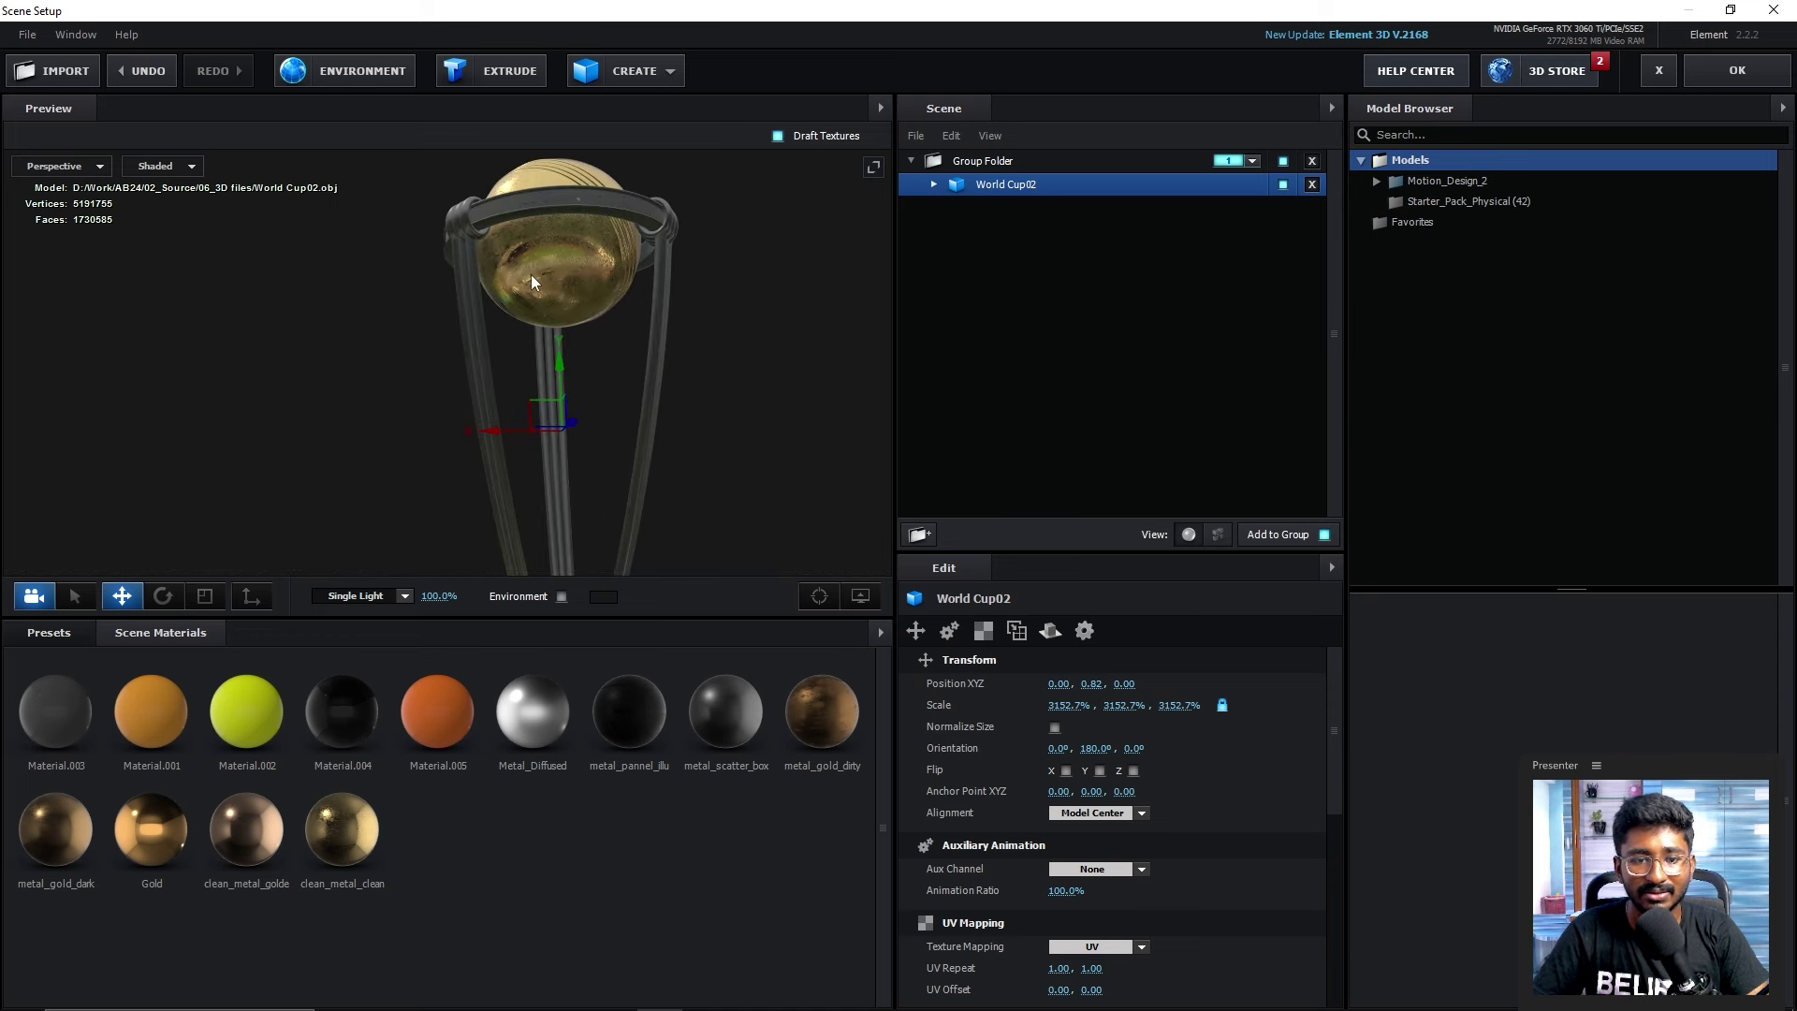
scroll(610, 374, "down", 5)
mouse_move(610, 374)
left_mouse_down()
mouse_move(679, 459)
mouse_move(681, 395)
left_mouse_up()
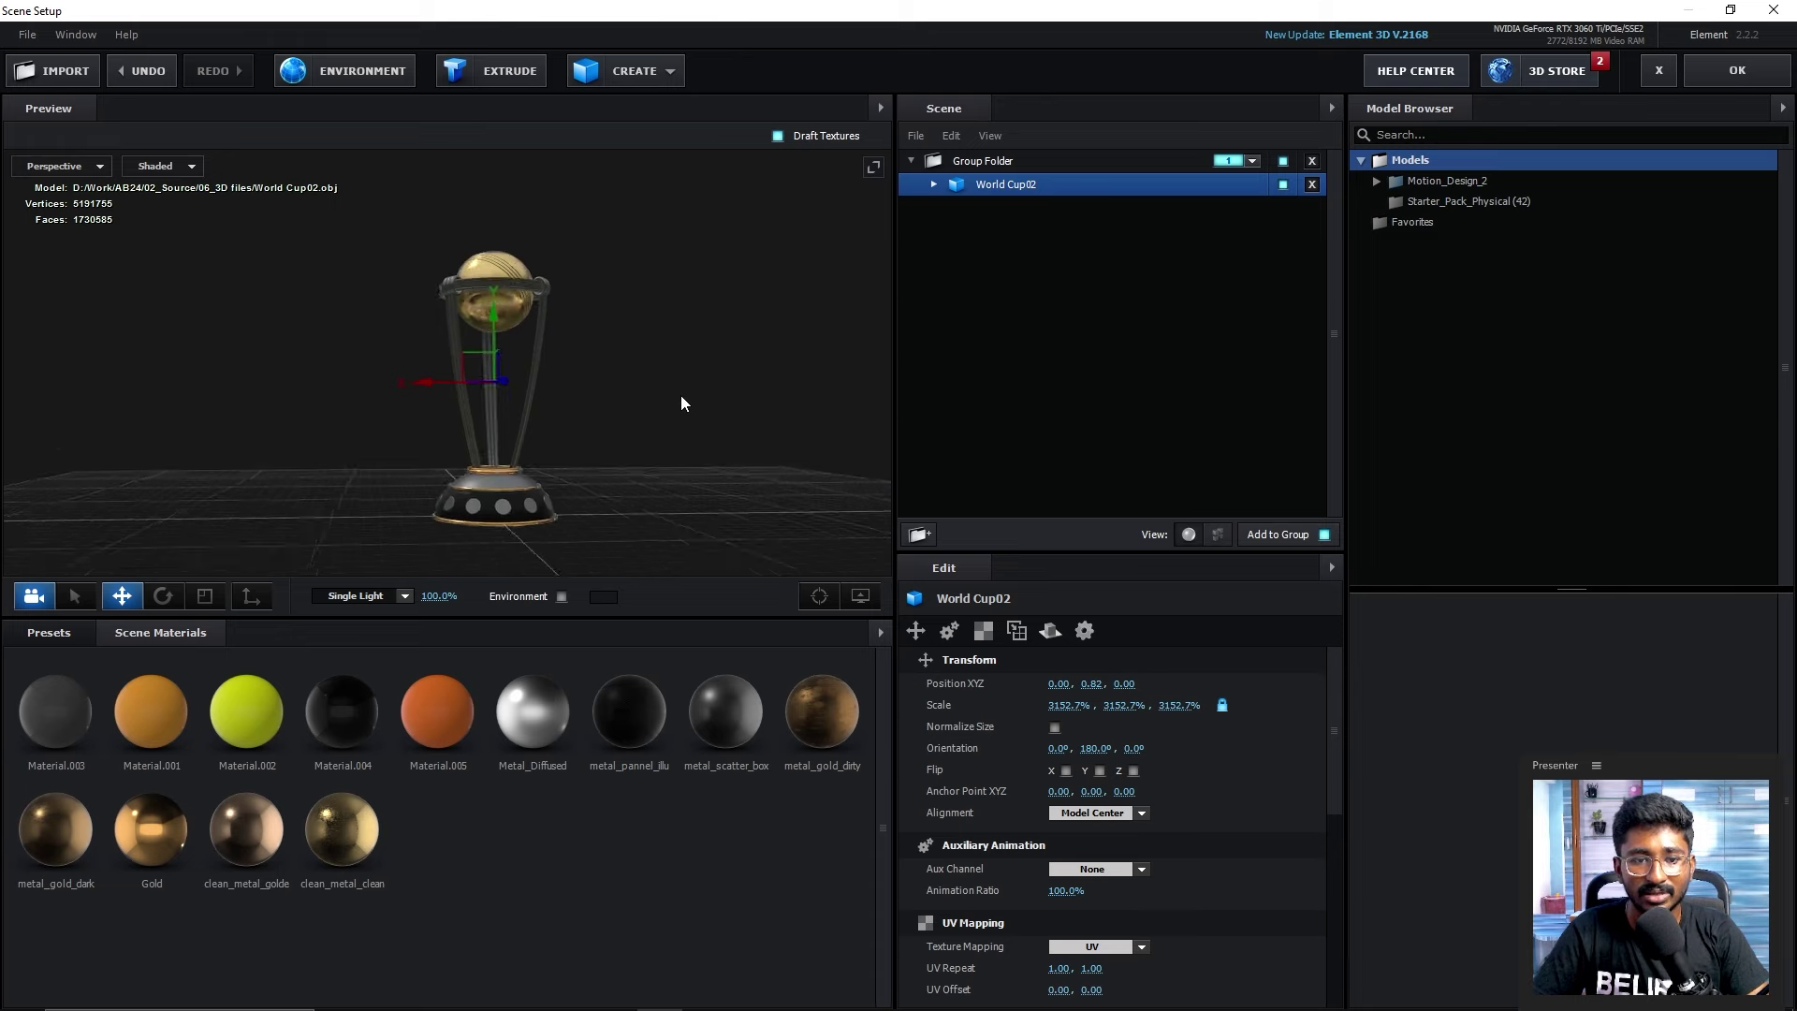
left_click(1733, 72)
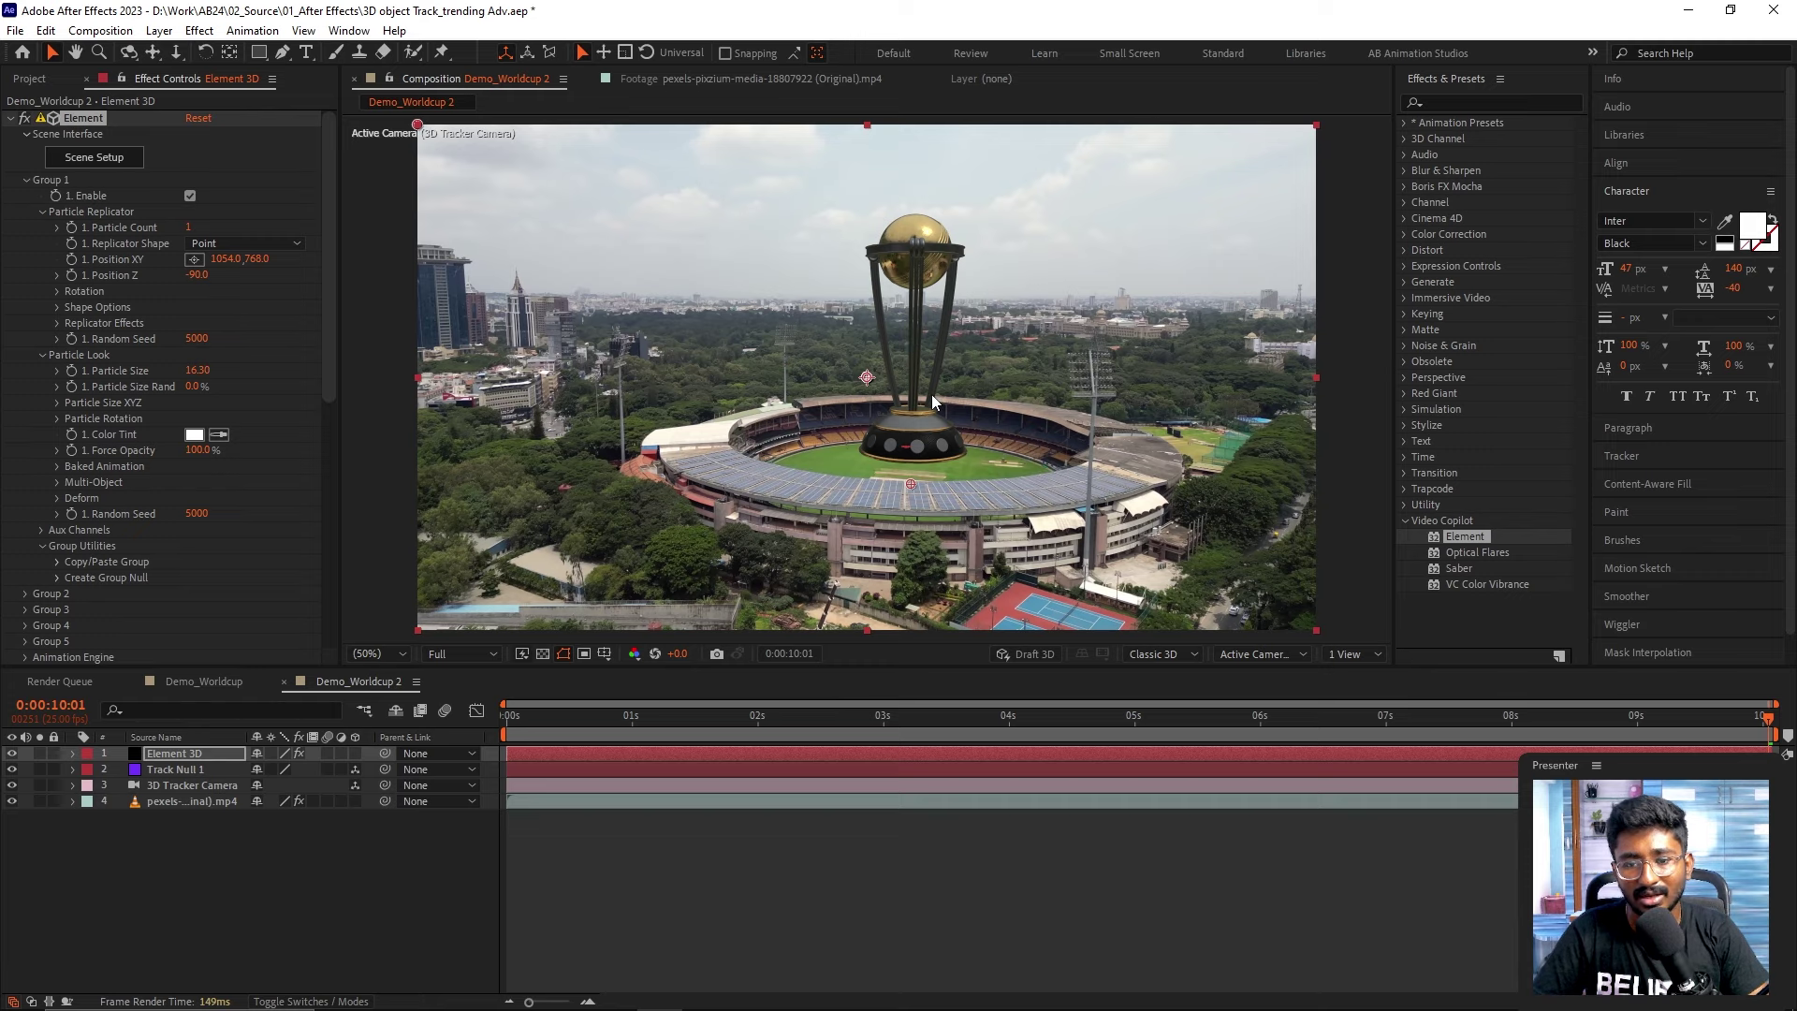
left_click(123, 163)
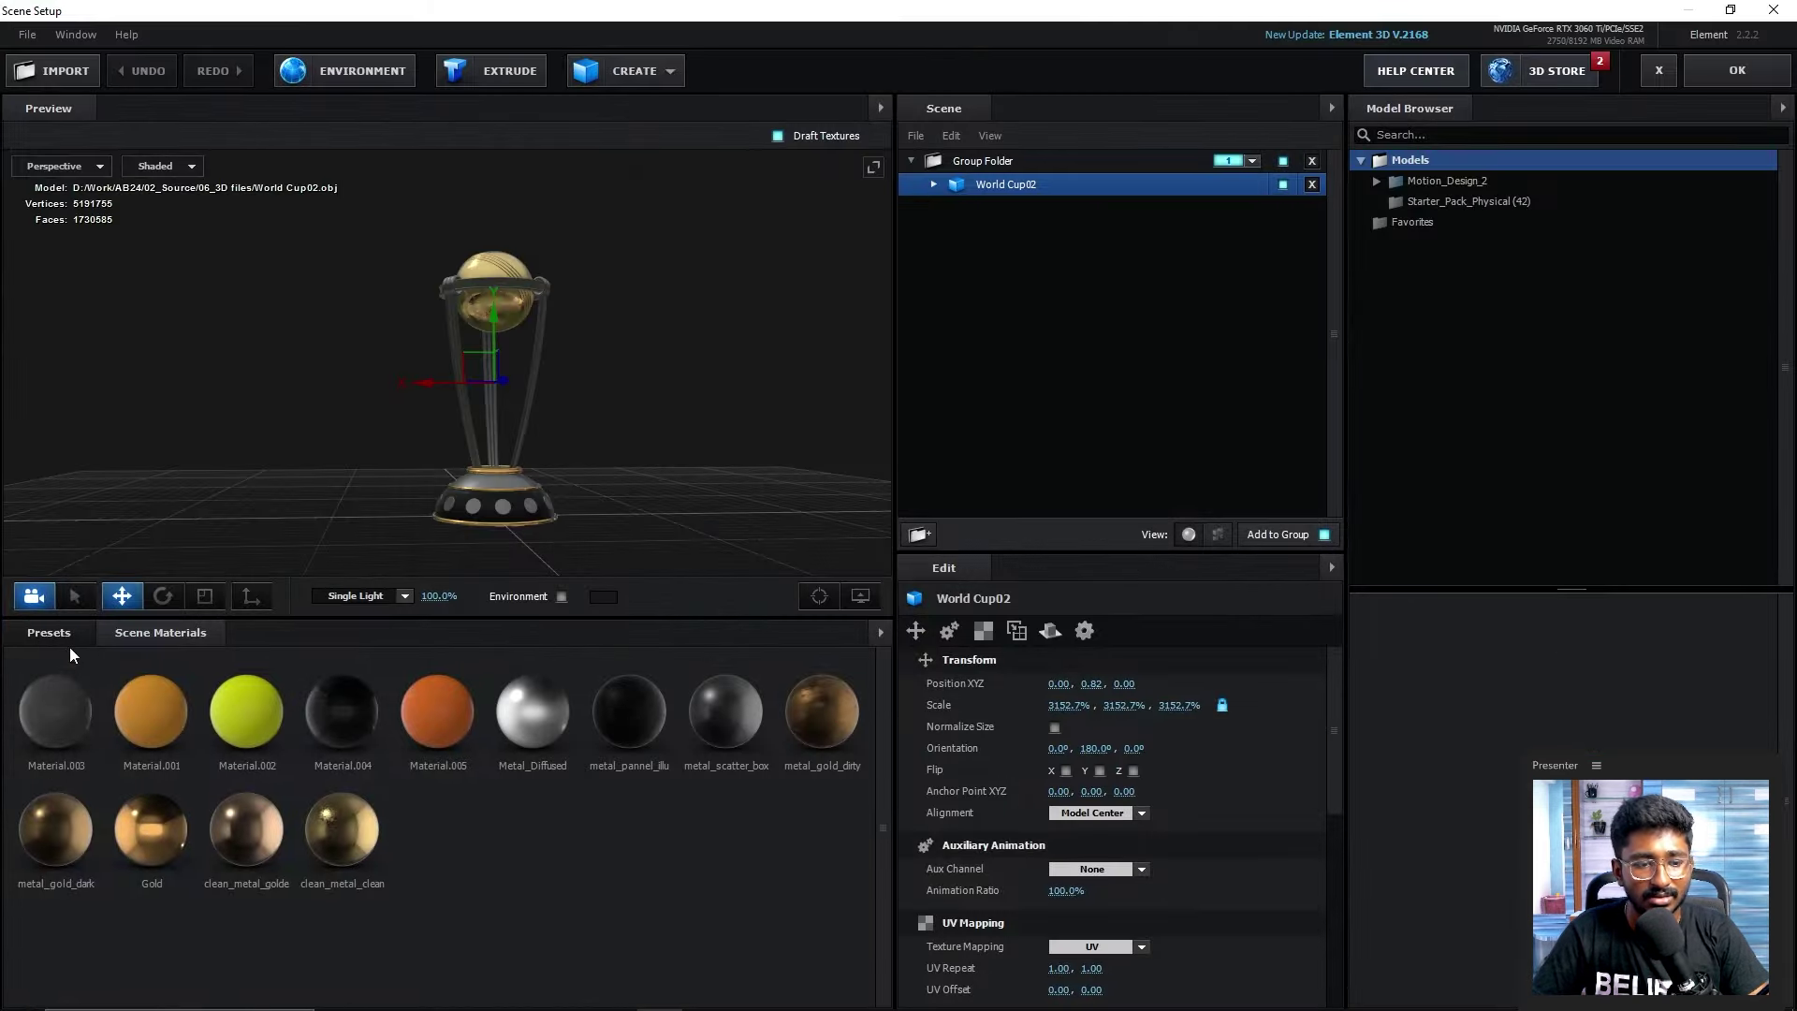
- Try a silver Physical preset material on the trophy's ball, then undo it
left_click(56, 634)
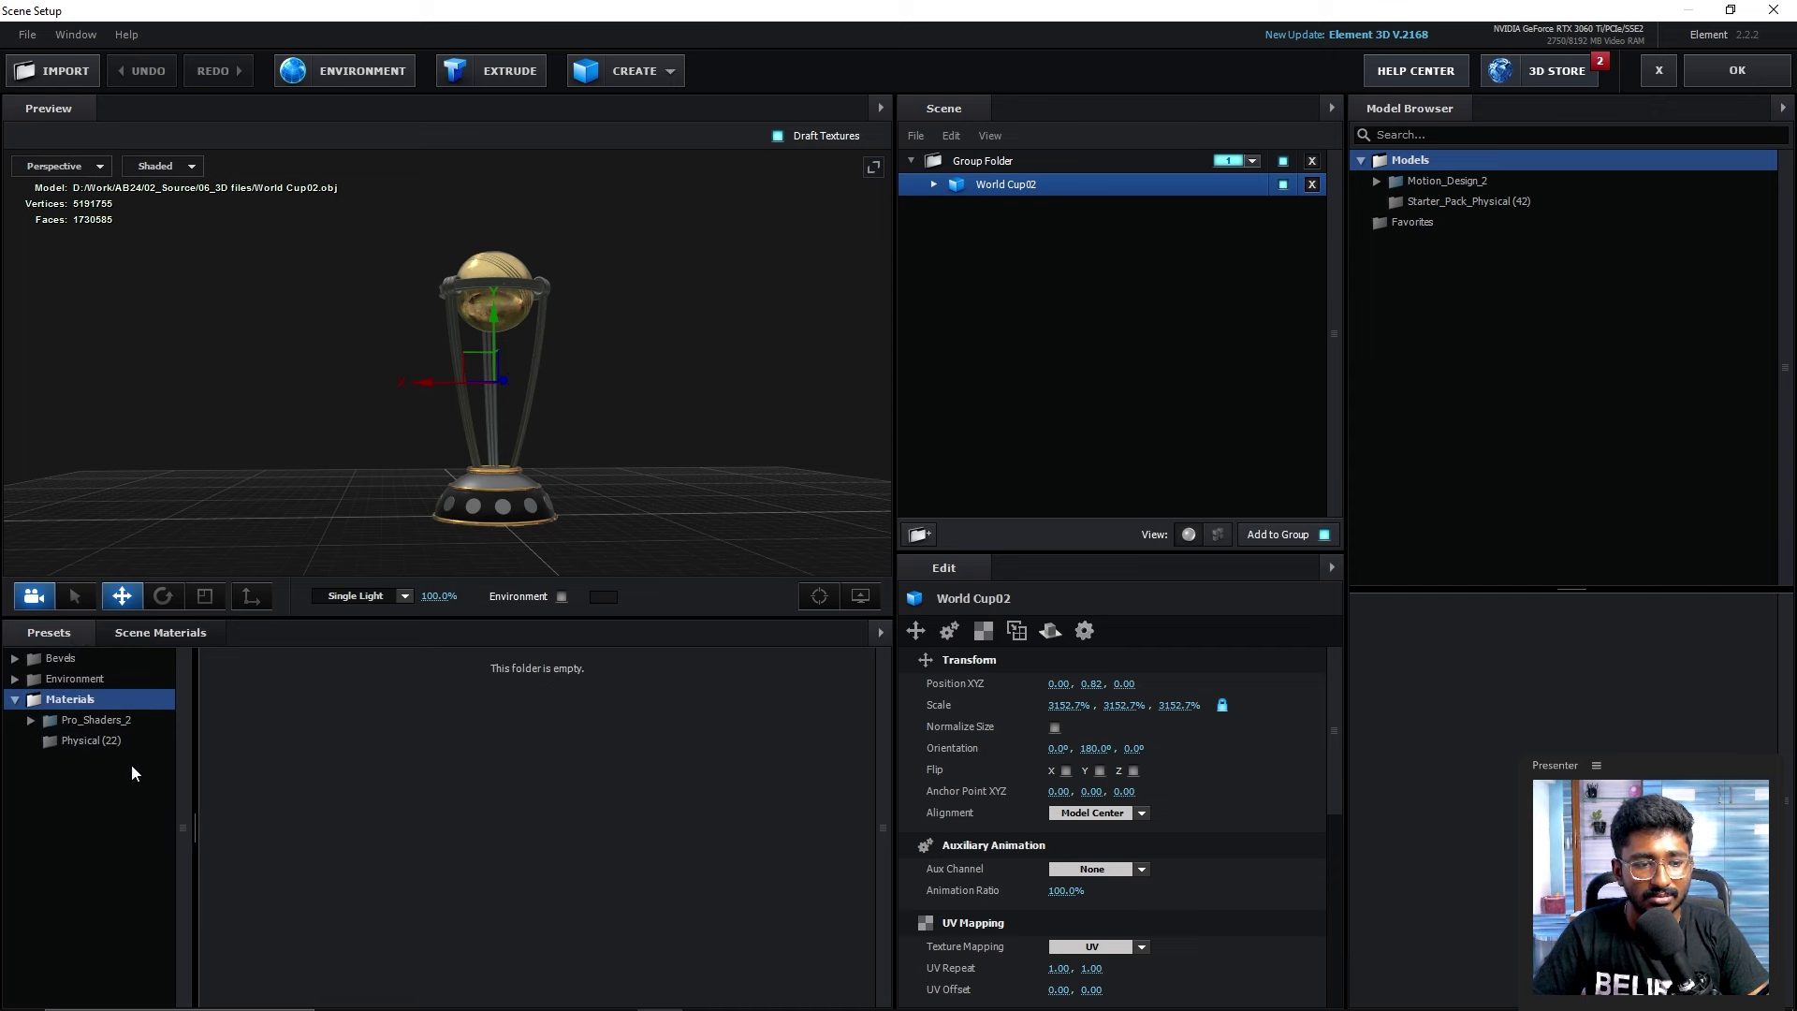
left_click(94, 721)
left_click(93, 739)
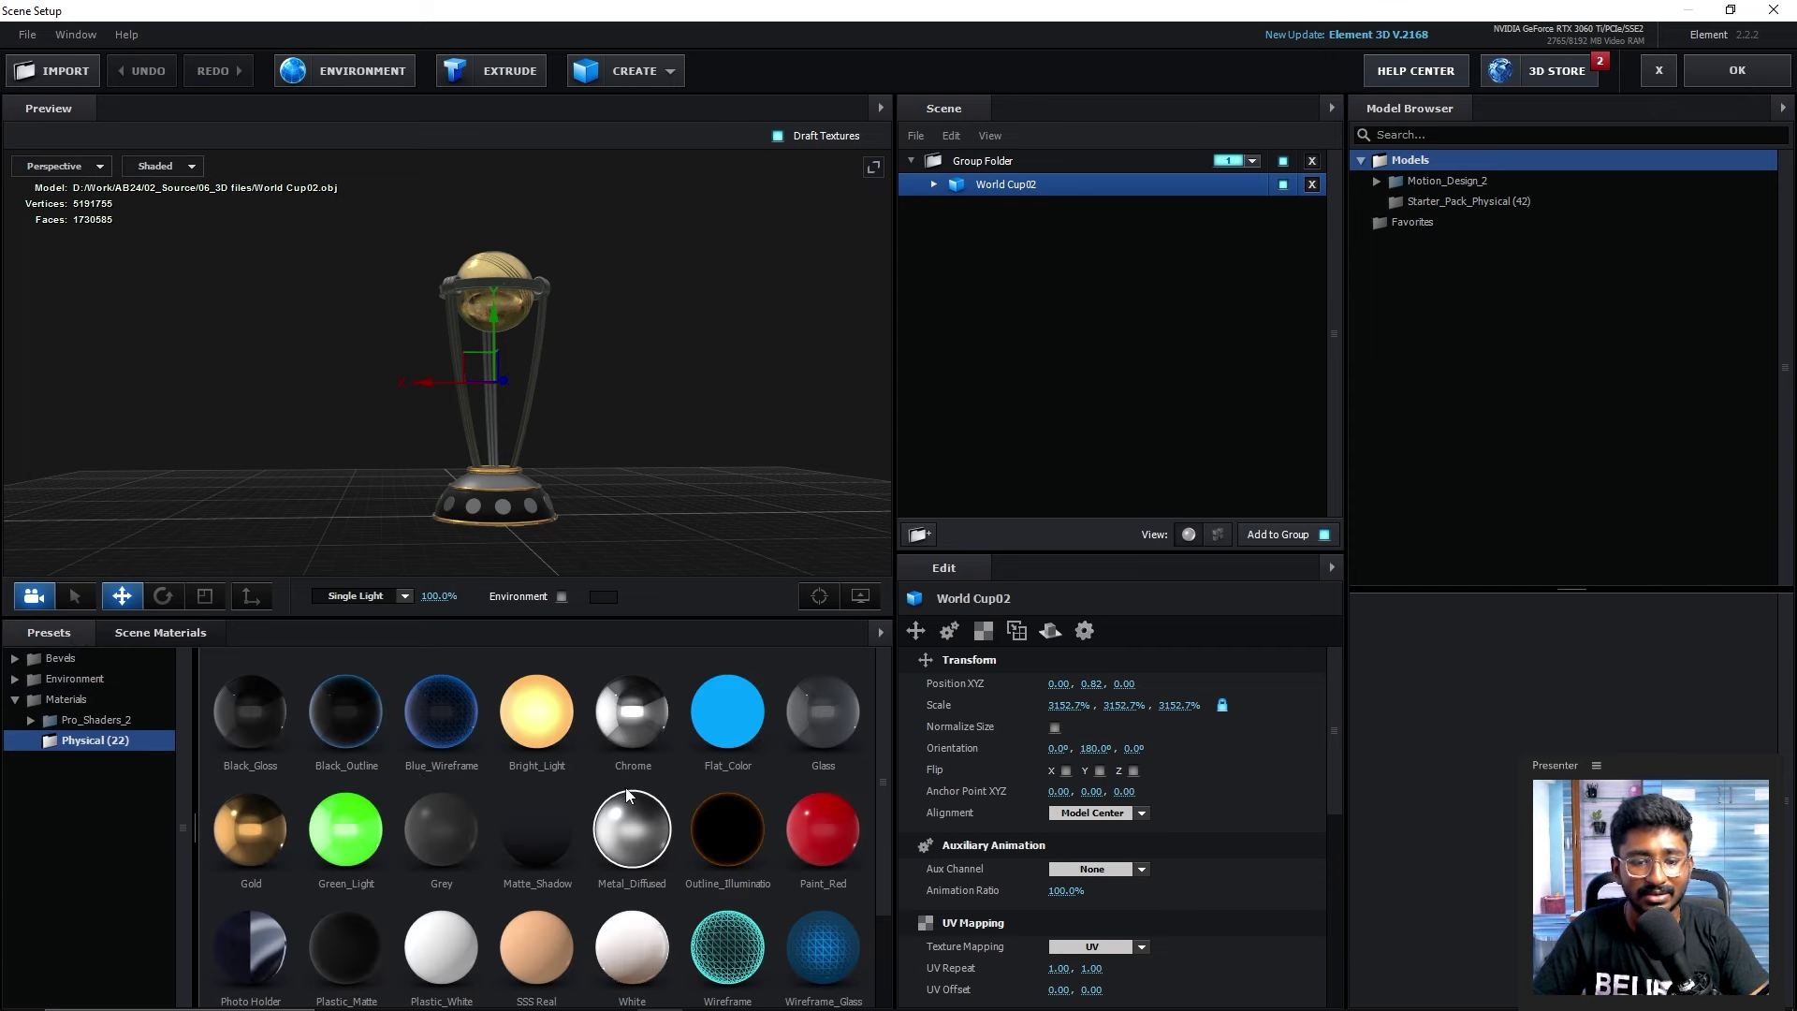
scroll(625, 788, "down", 1)
scroll(625, 788, "down", 1)
scroll(667, 816, "up", 1)
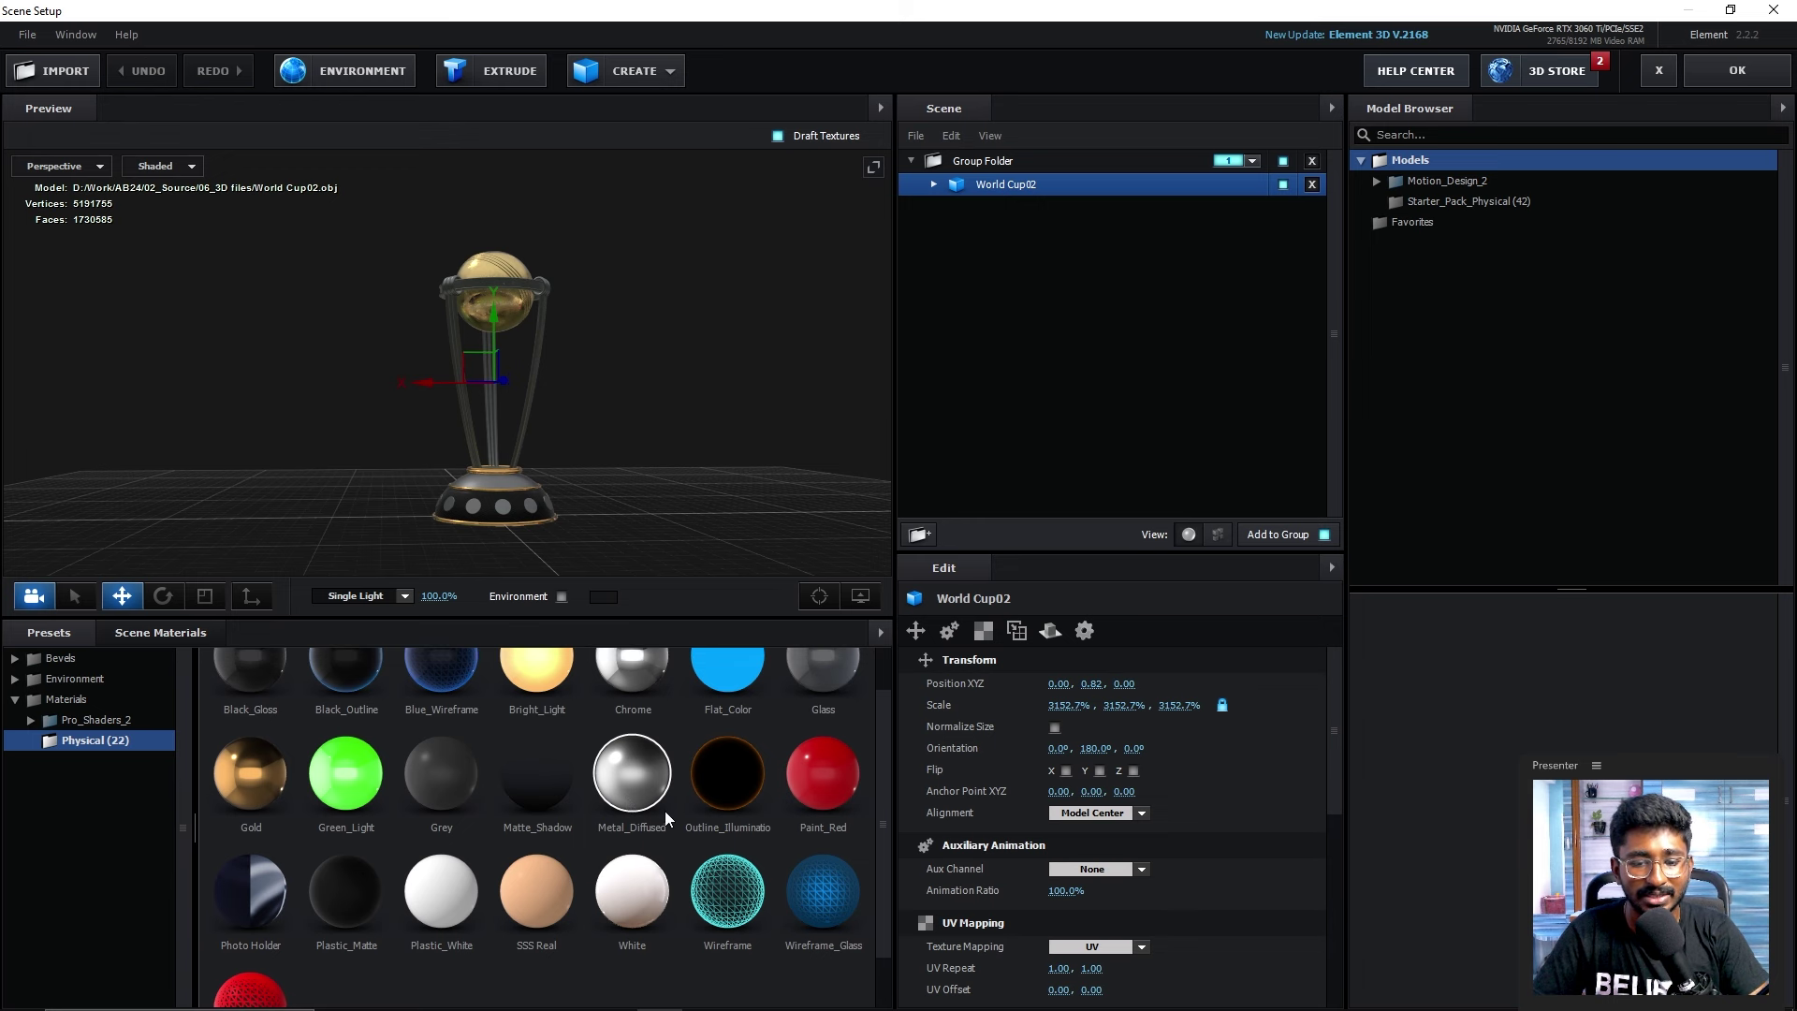
left_click_drag(644, 828, 498, 404)
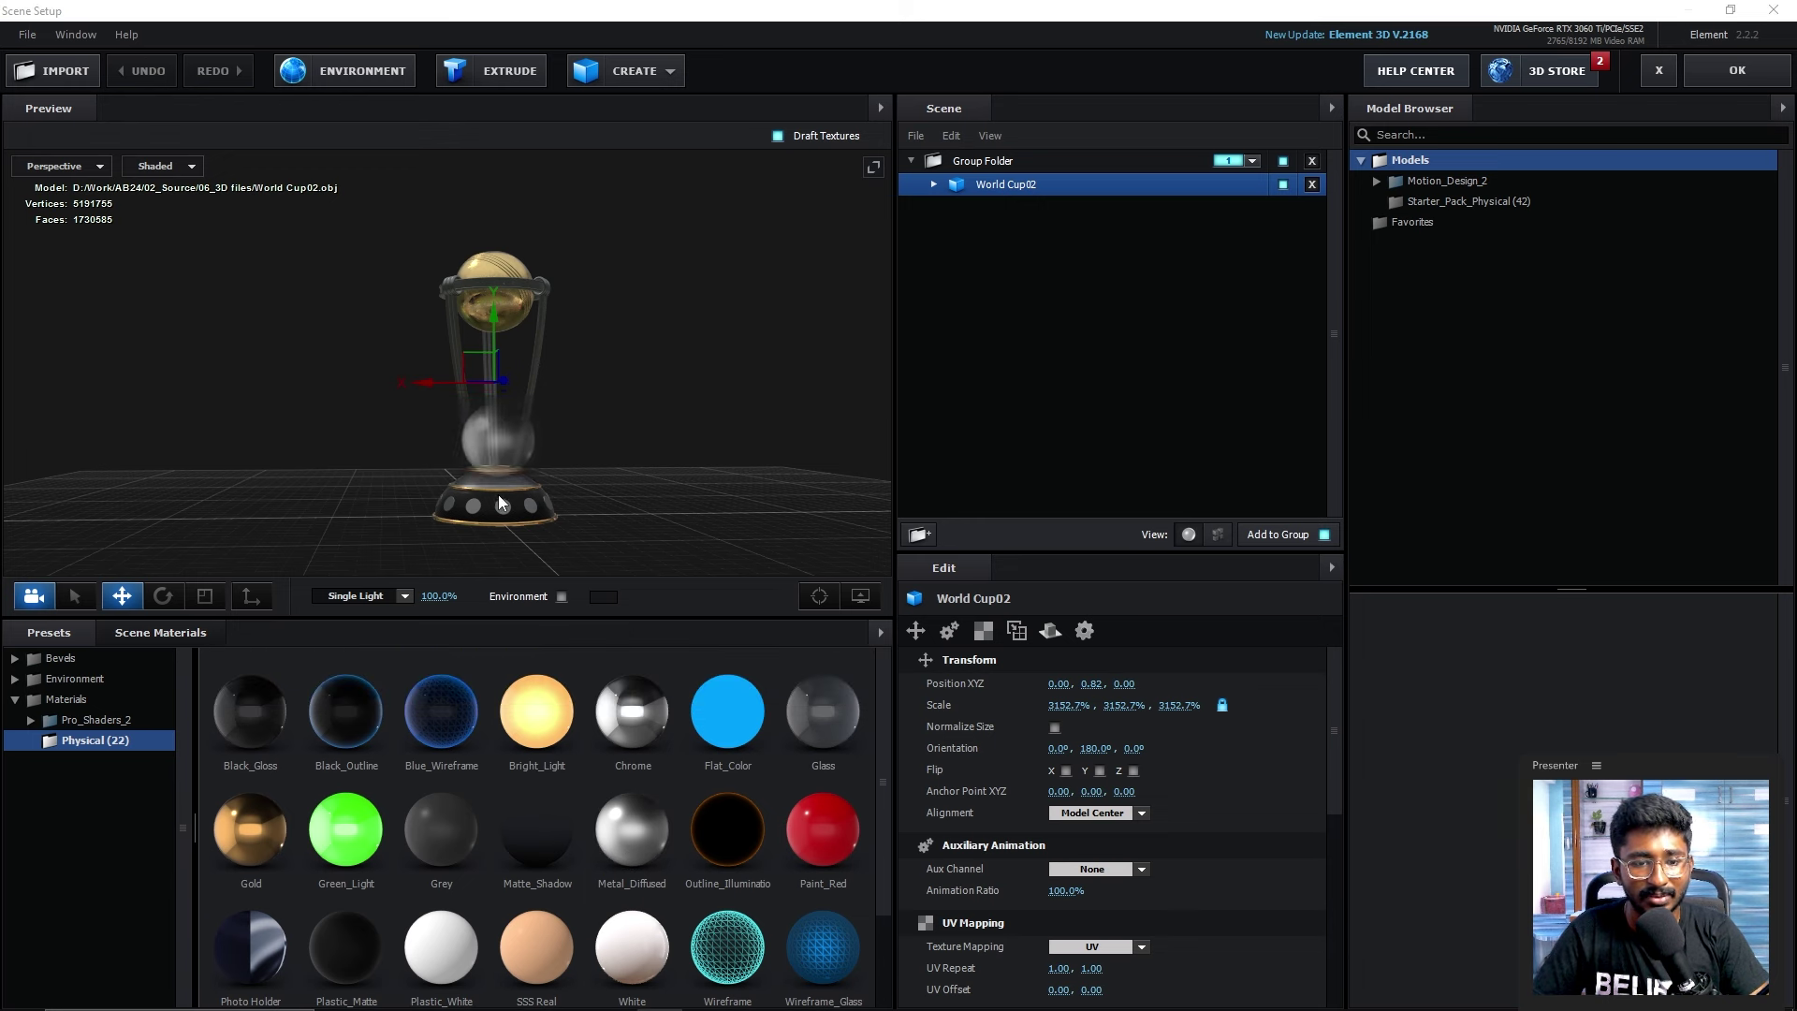
key("ctrl+z")
key("ctrl+z")
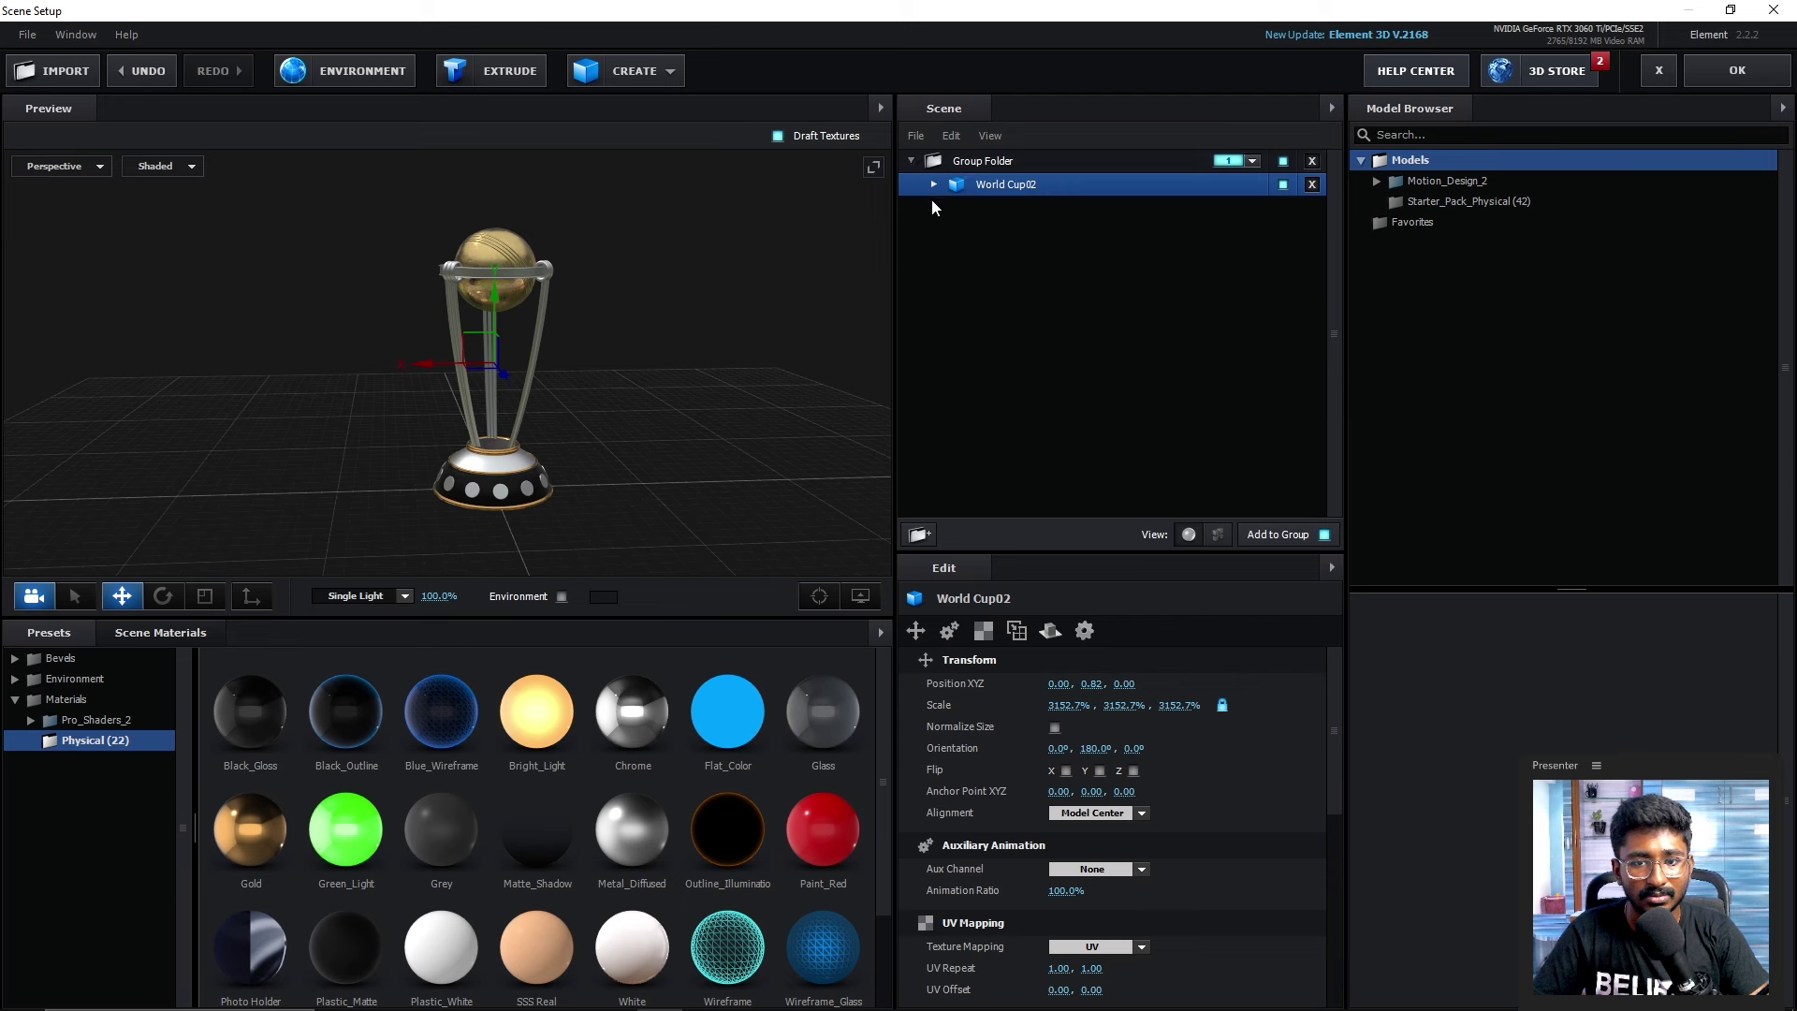
- Browse the Pro_Shaders_2 Metal presets, orbit the trophy, and close Scene Setup with OK
left_click(114, 640)
left_click(75, 638)
double_click(98, 720)
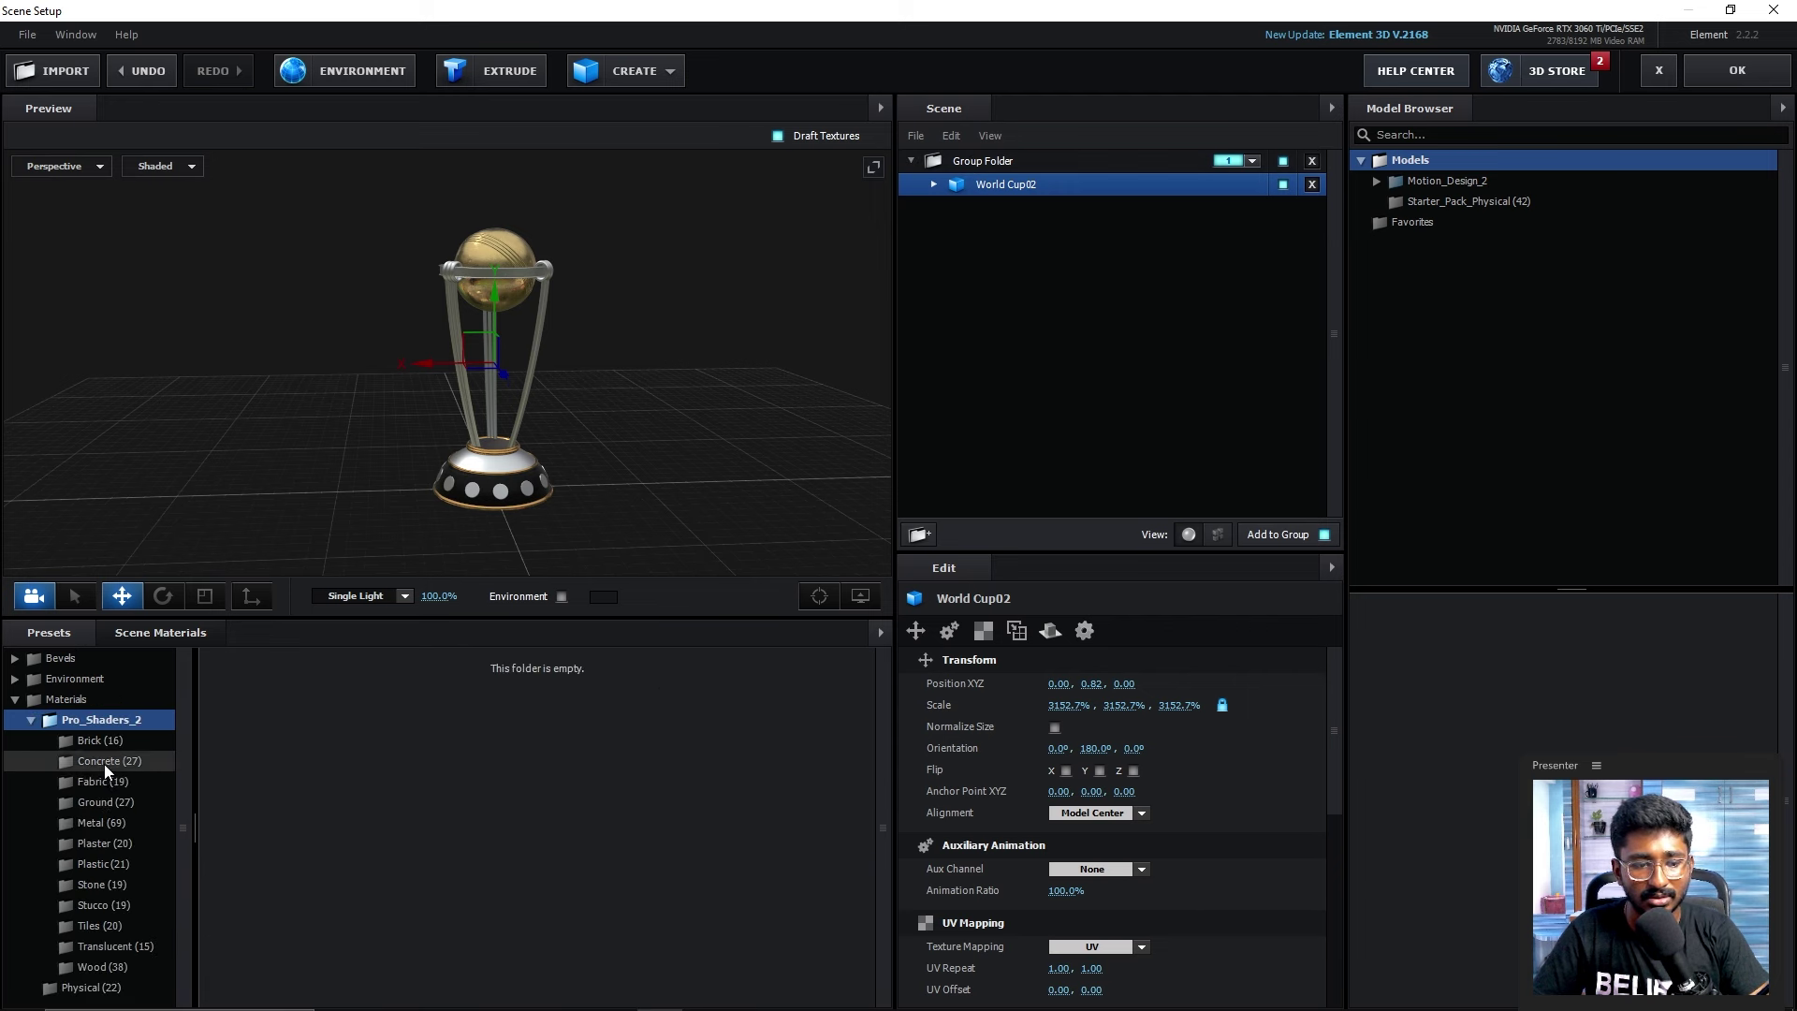
left_click(105, 823)
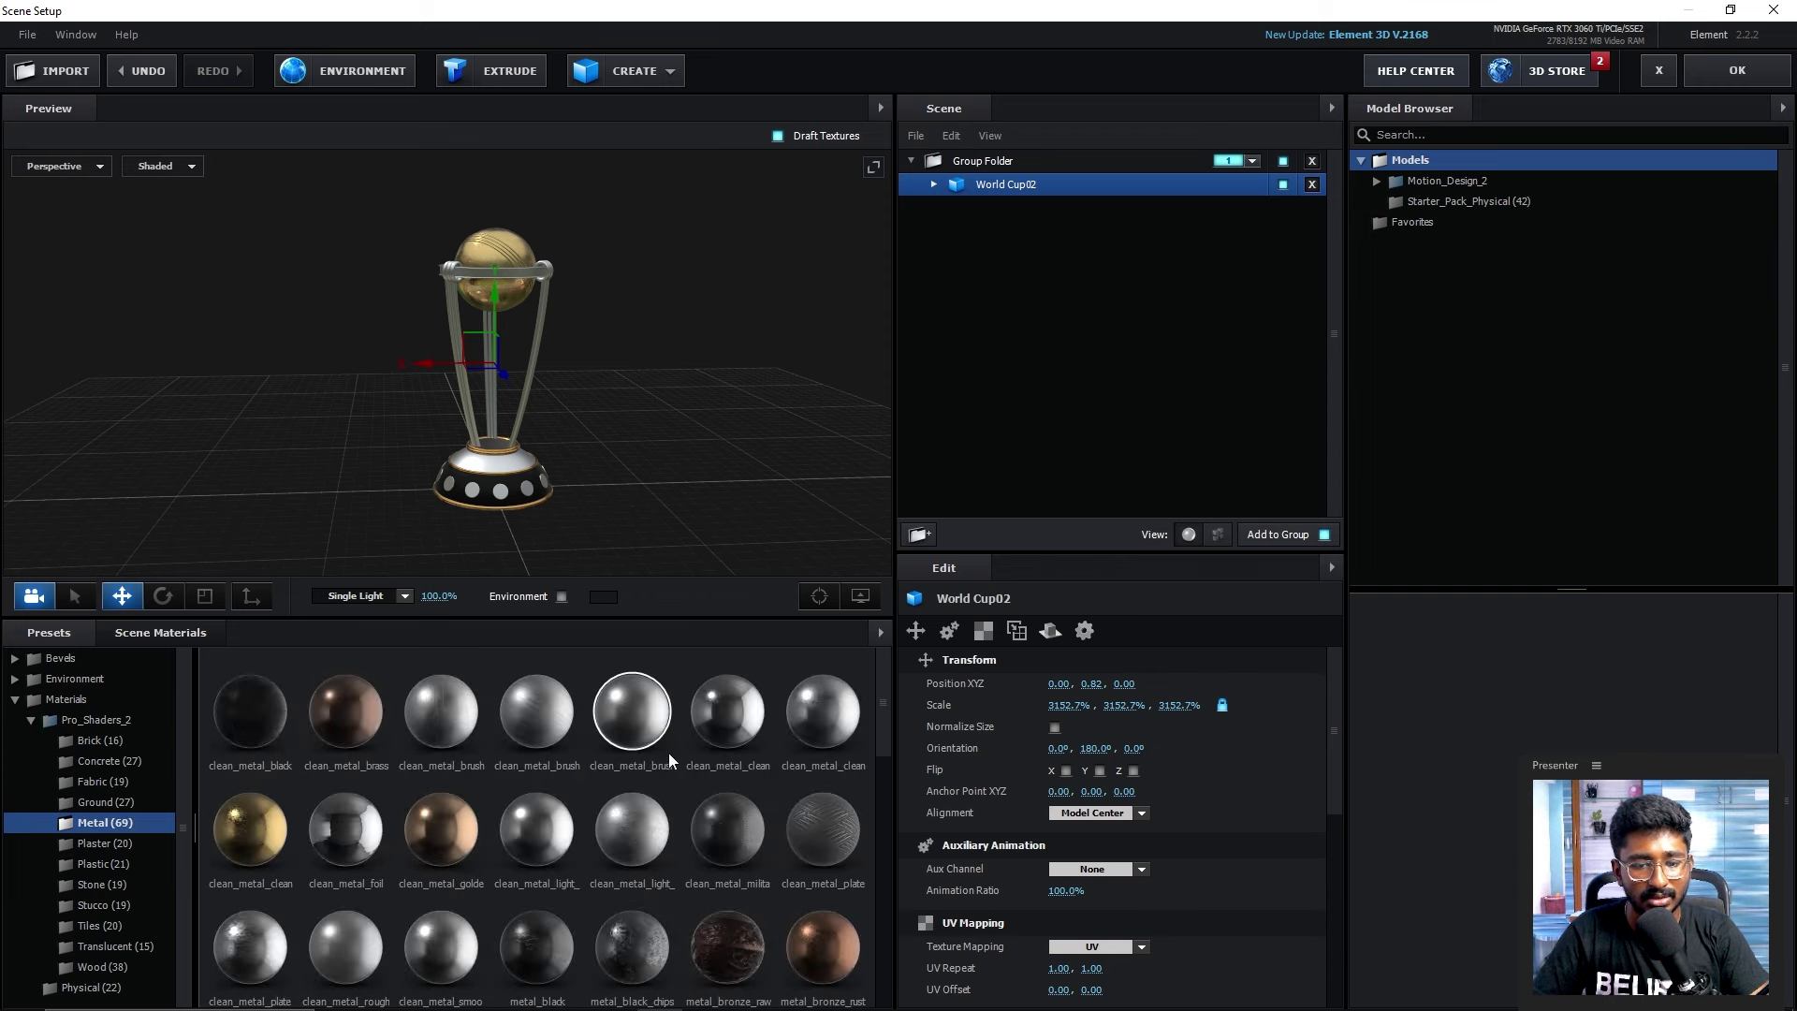
mouse_move(657, 535)
left_mouse_down()
mouse_move(638, 487)
mouse_move(603, 528)
left_mouse_up()
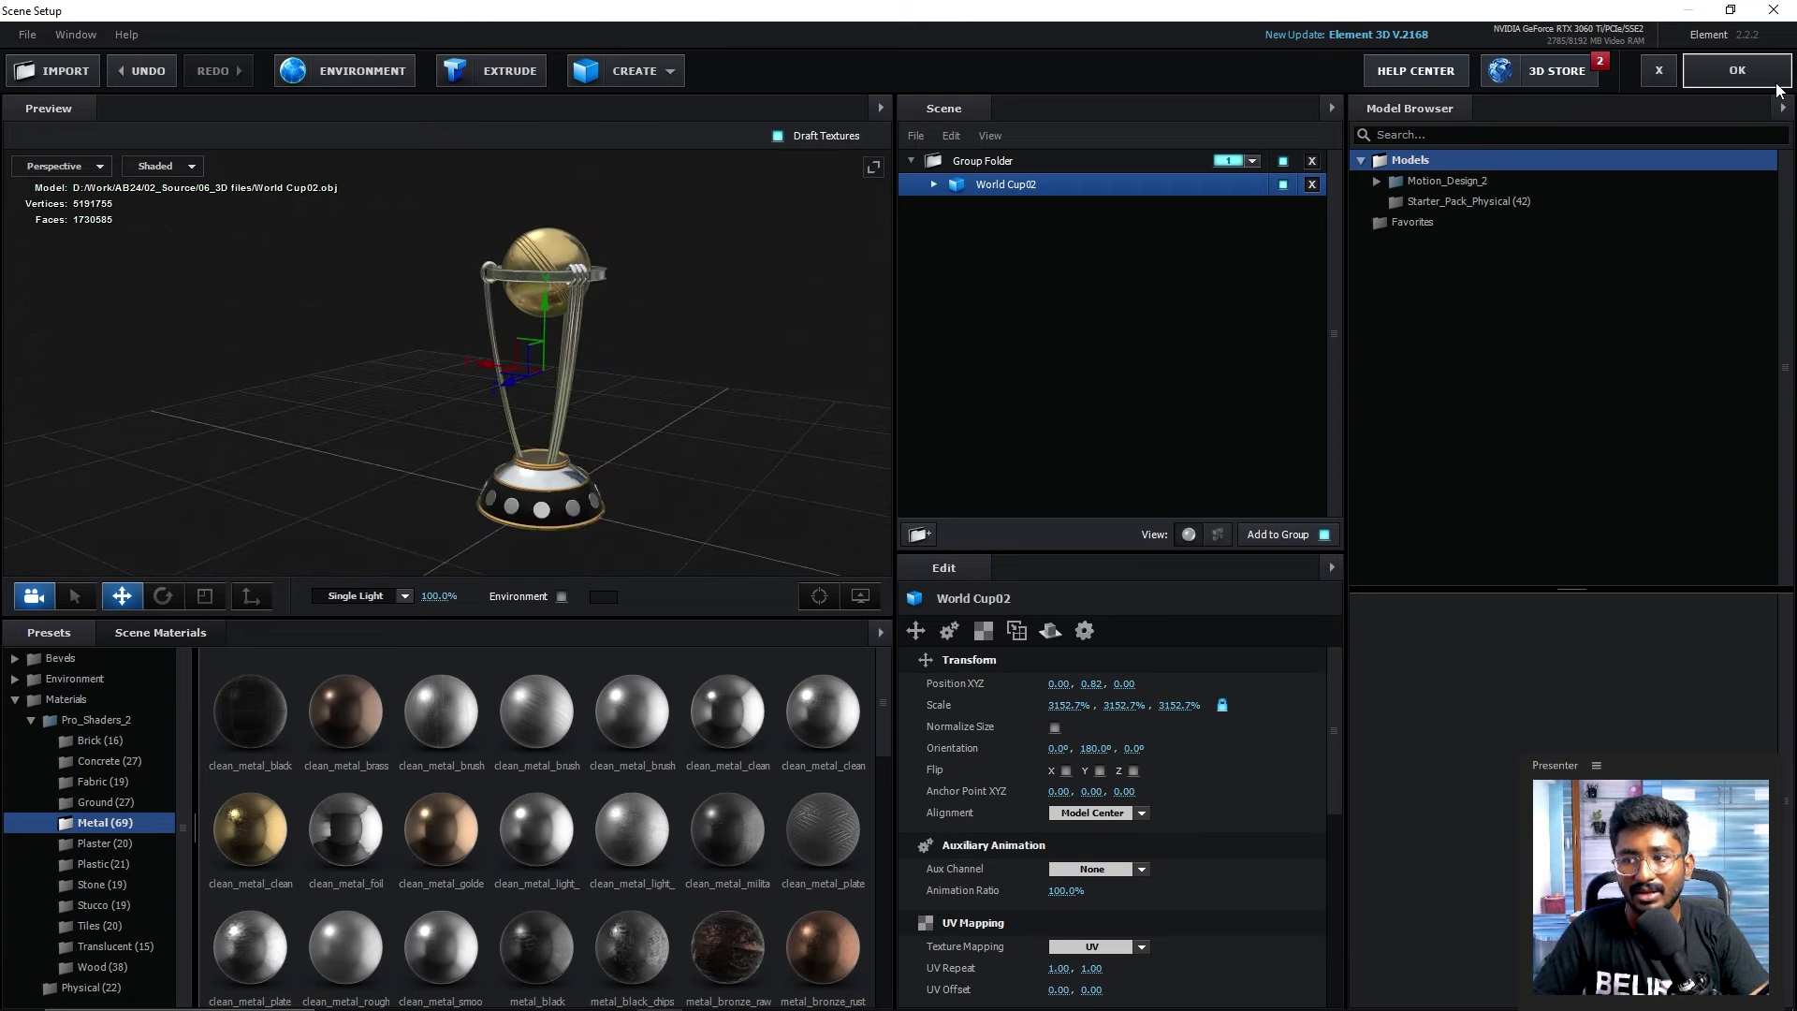
left_click(1738, 70)
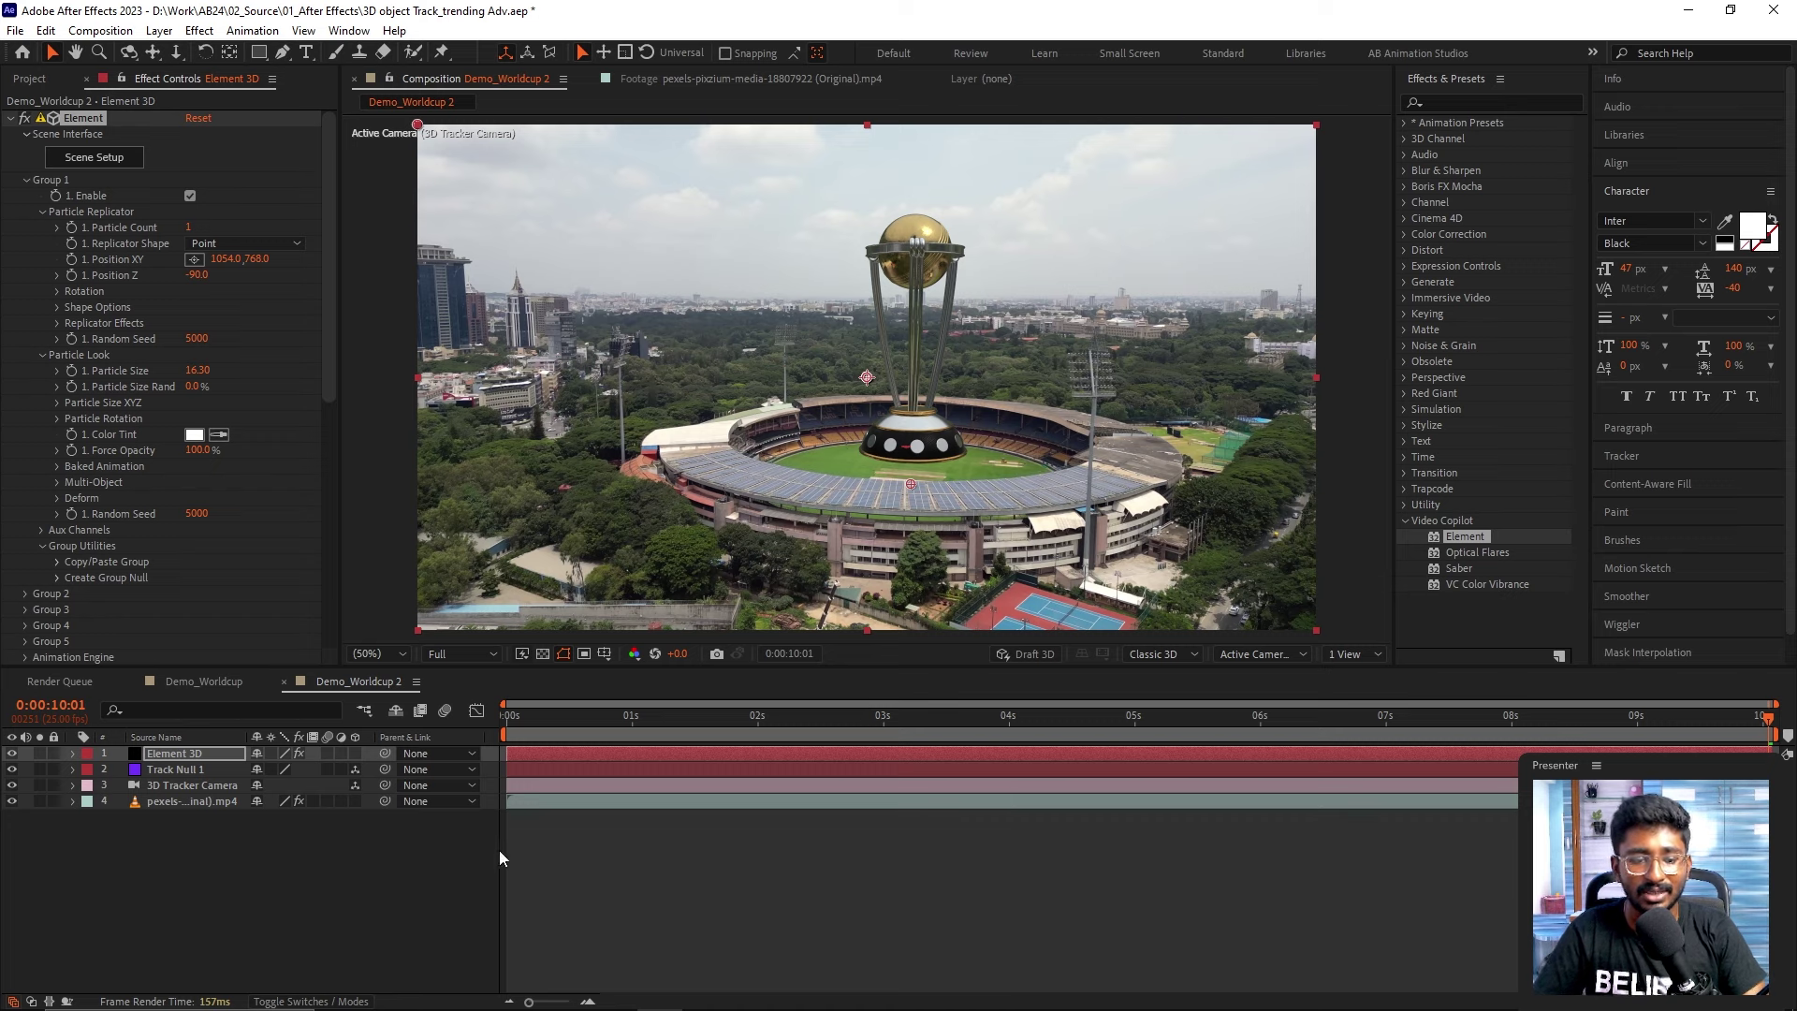
left_click(414, 850)
key("s")
key("s")
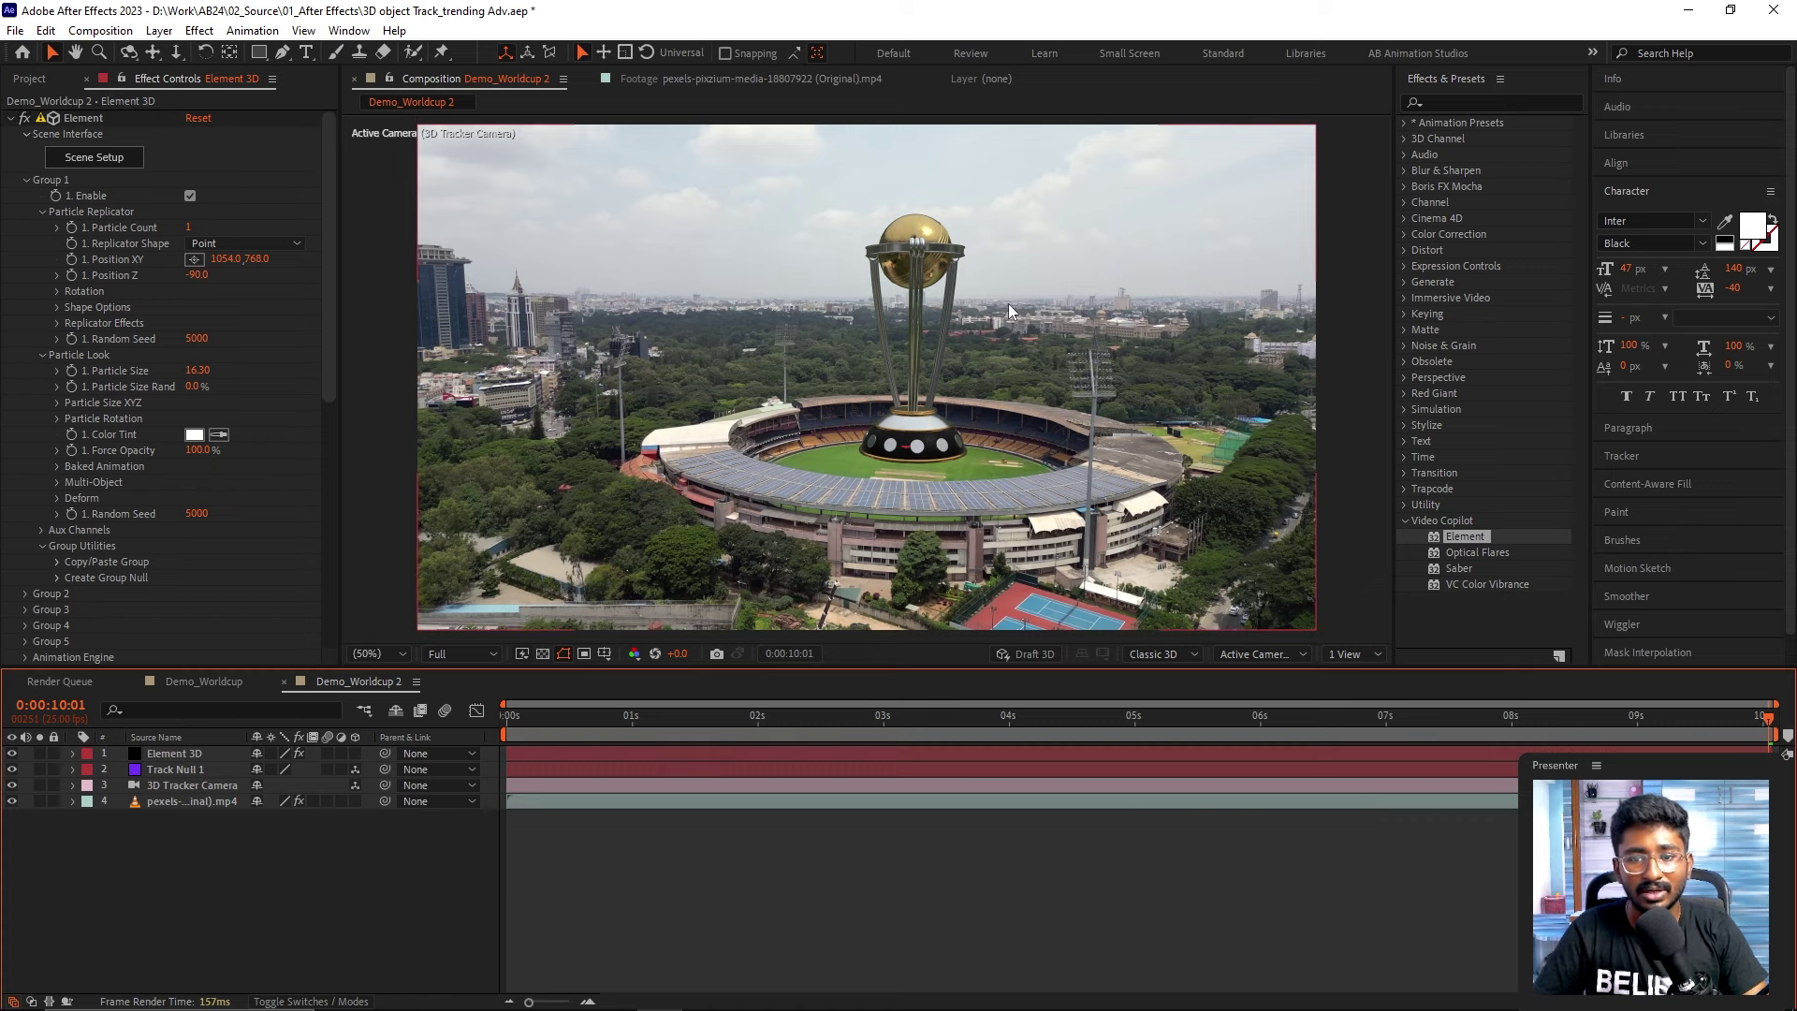
key("slash")
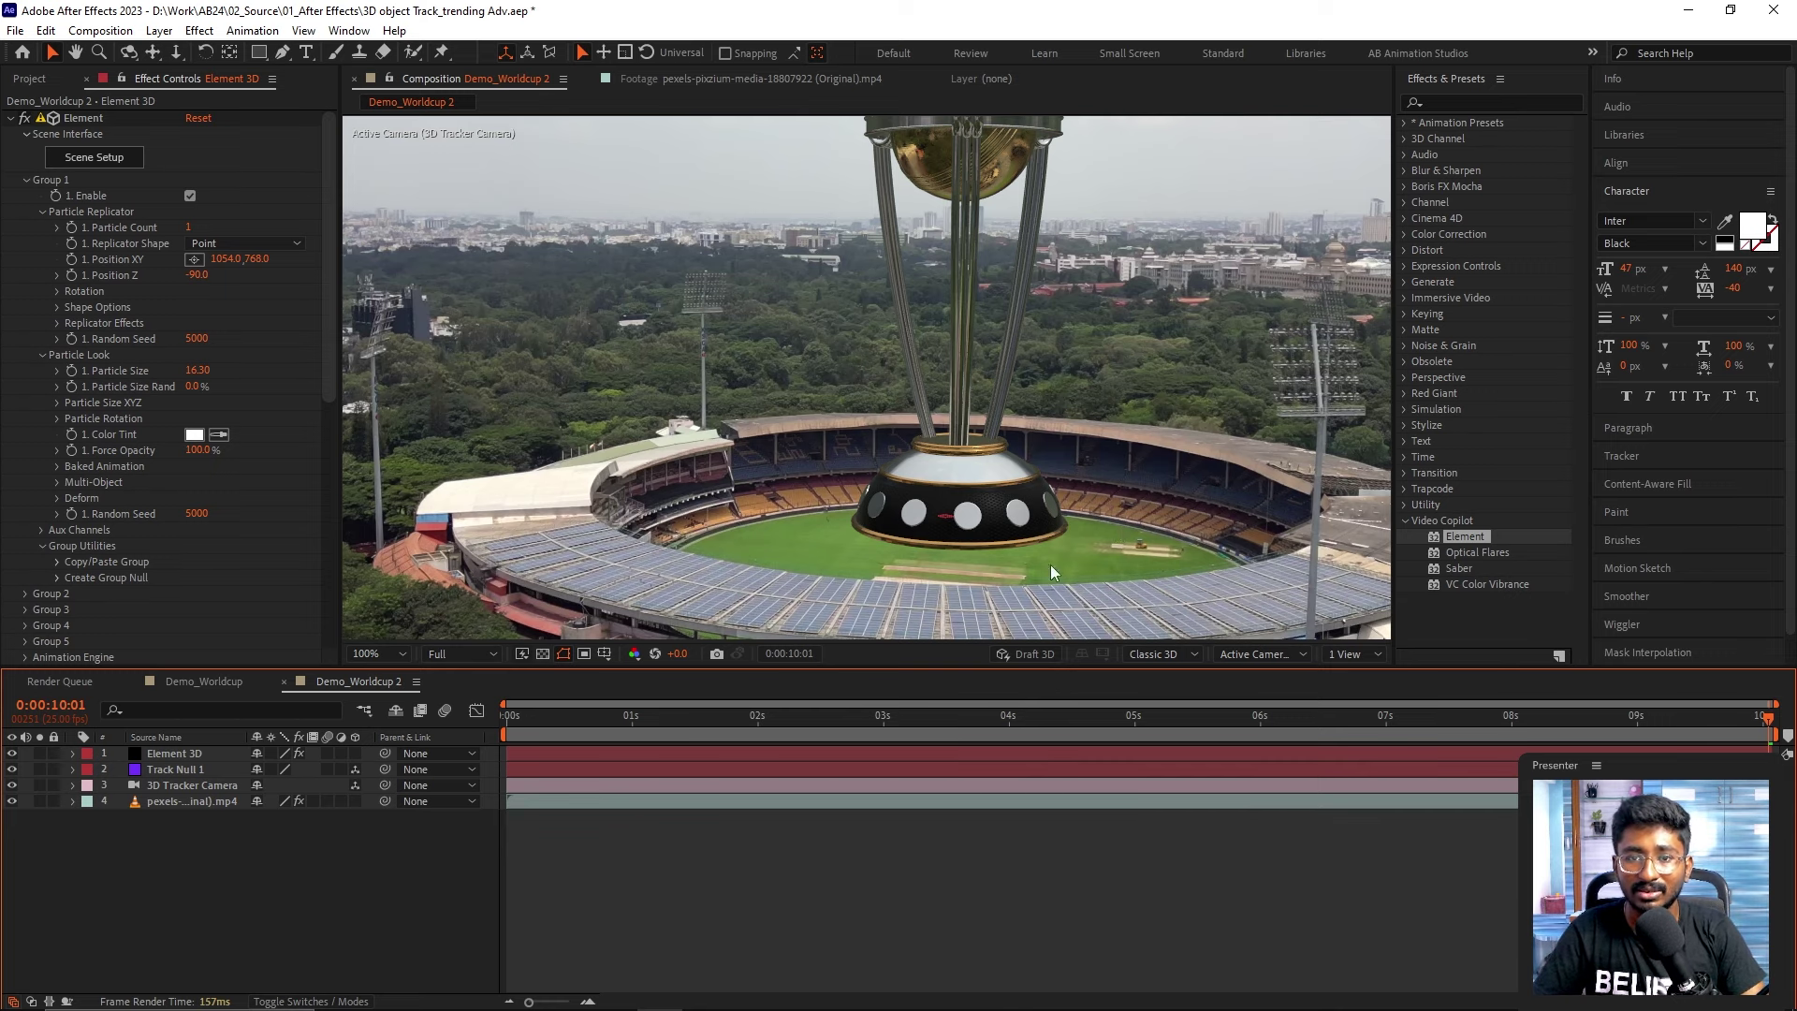
key("comma")
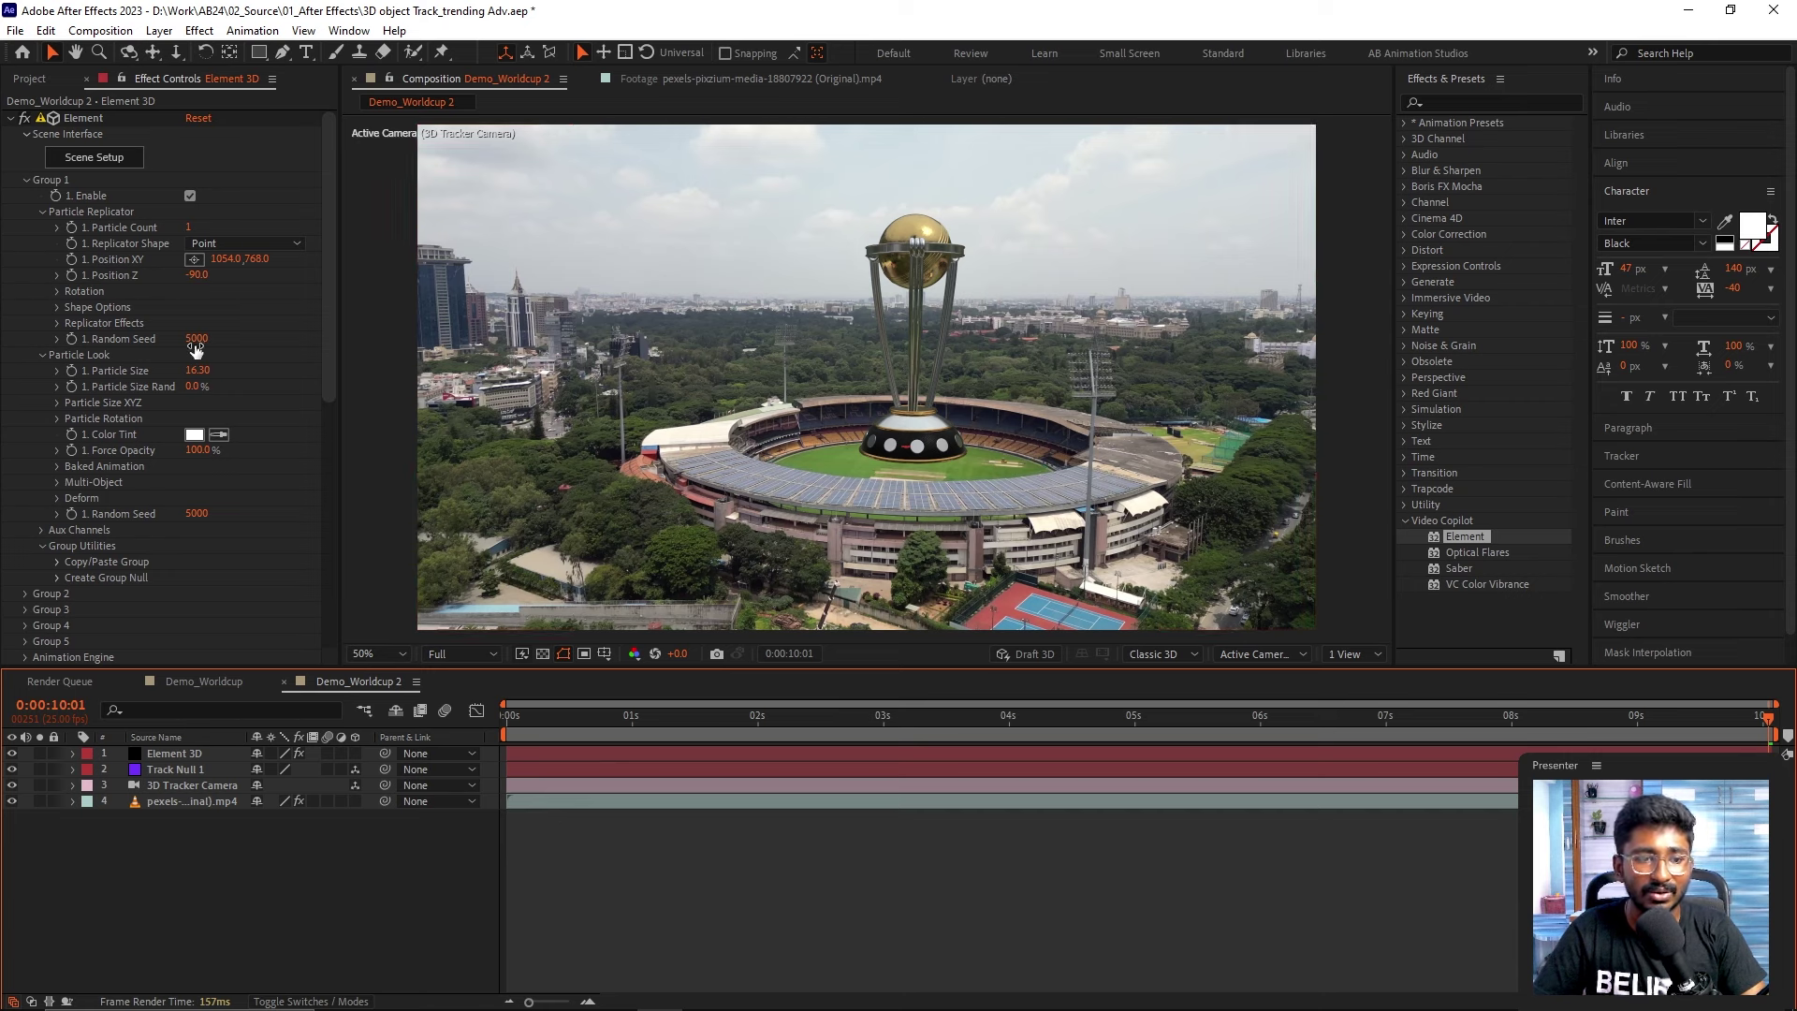
scroll(93, 416, "down", 5)
scroll(93, 417, "down", 3)
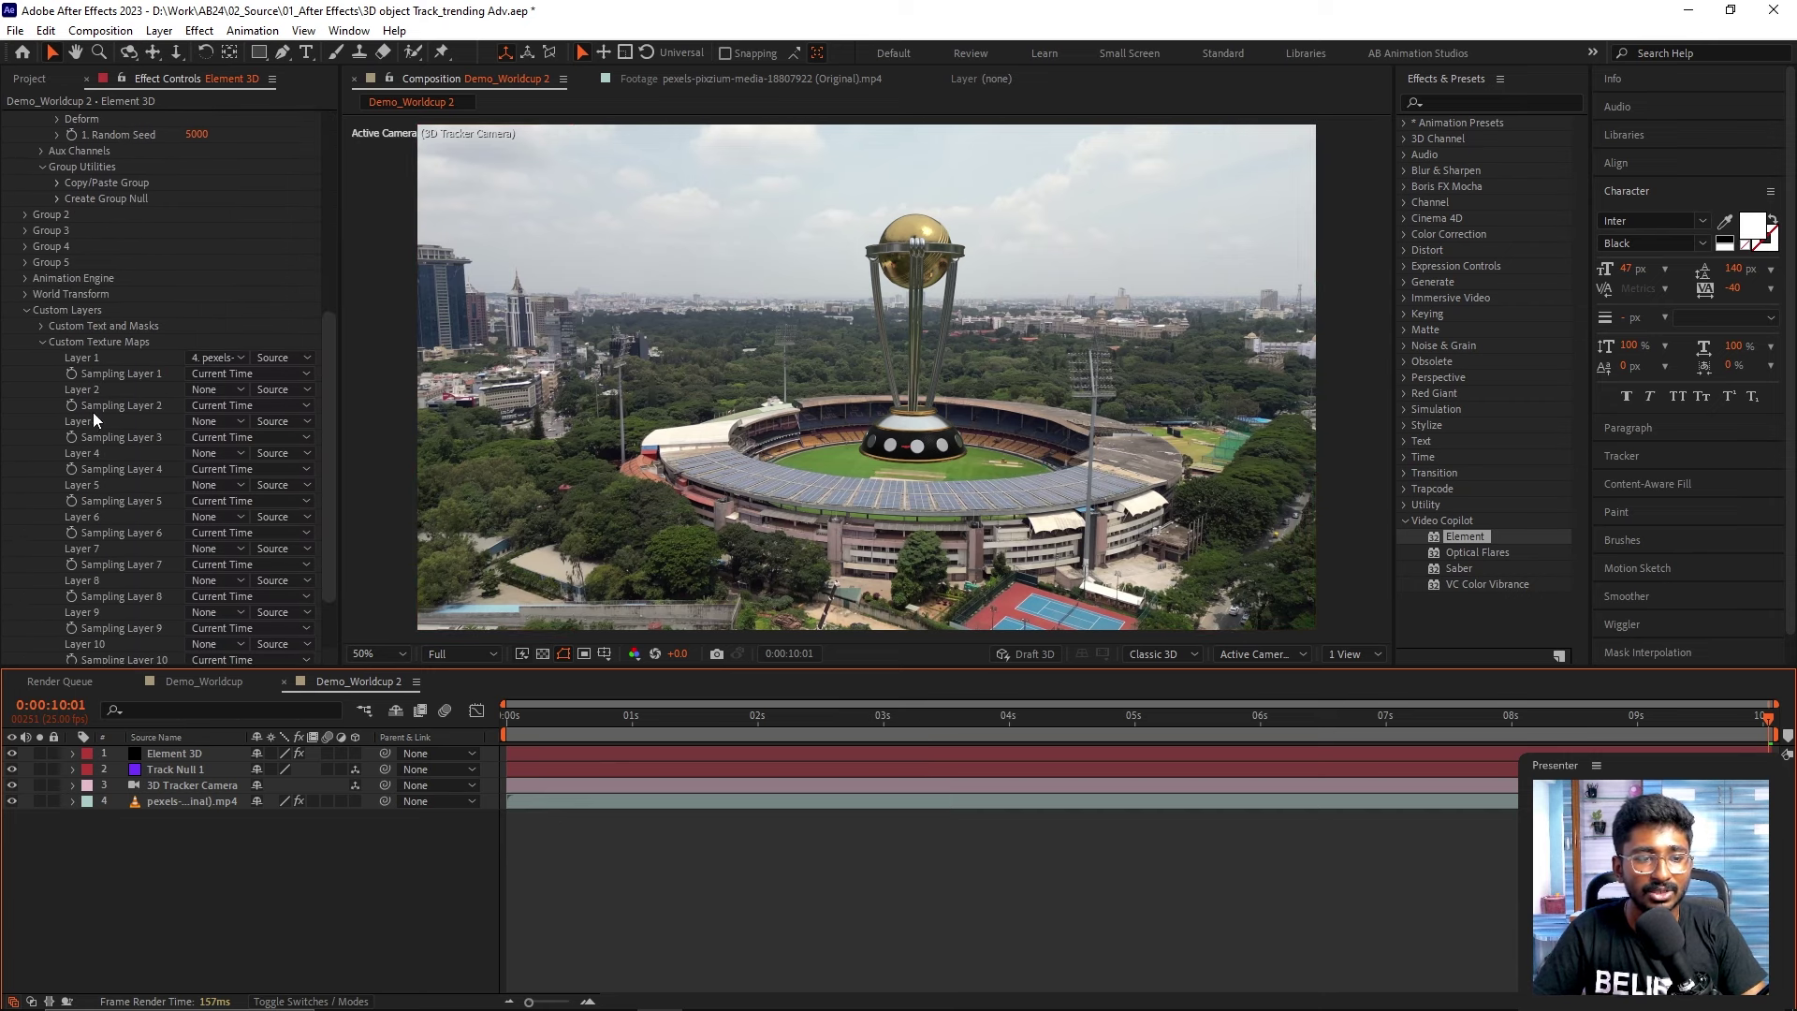
- Under Render Settings > Ambient Occlusion, enable AO and switch AO Mode from SSAO to Ray-Traced
left_click(25, 311)
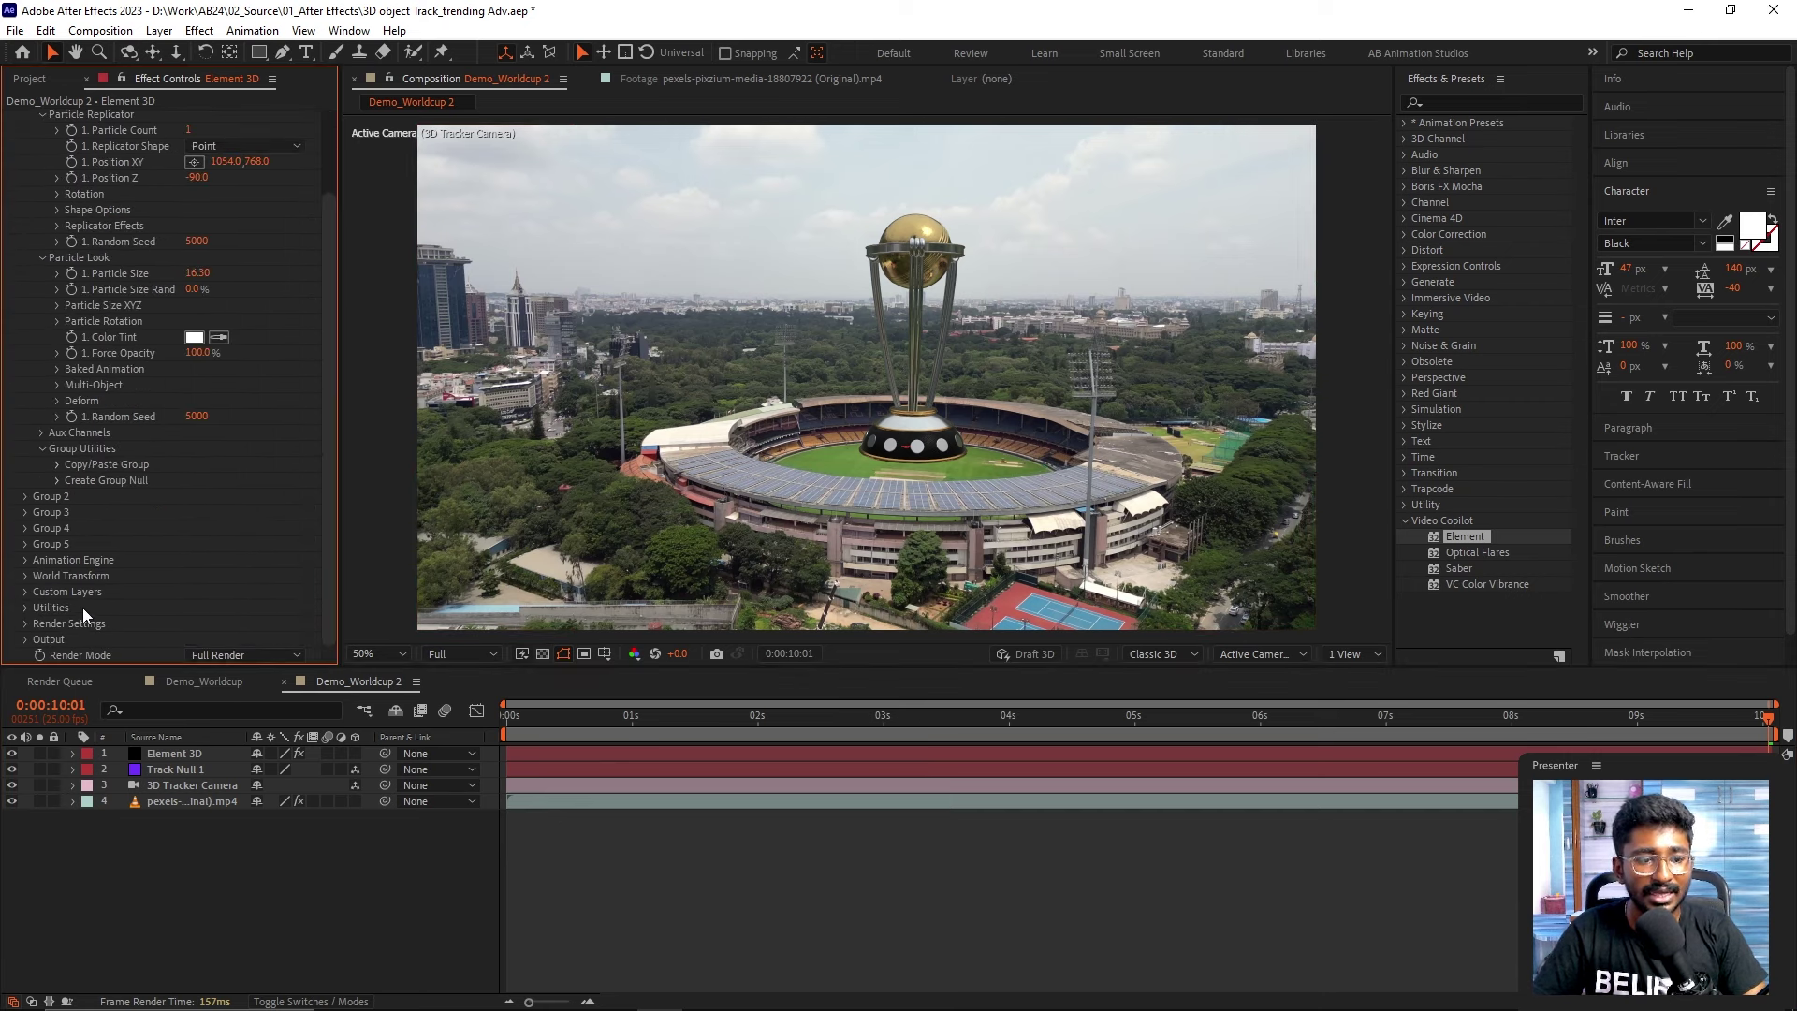
left_click(26, 622)
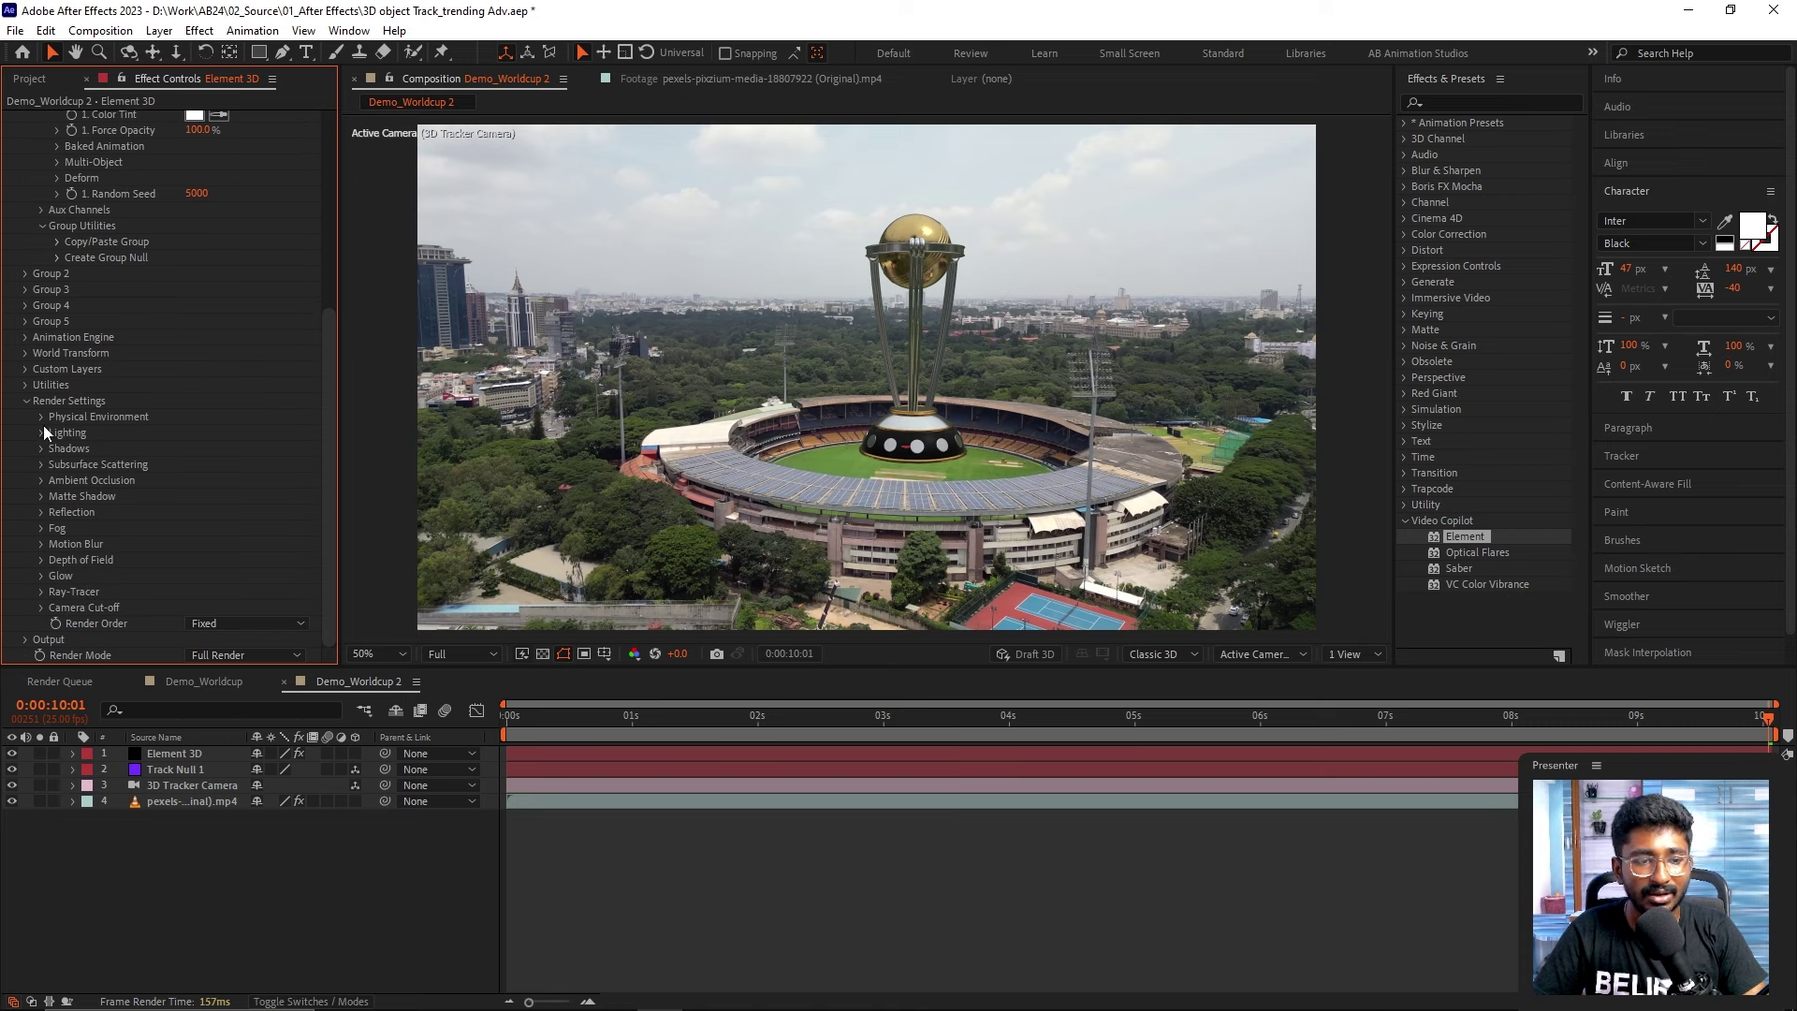
left_click(42, 481)
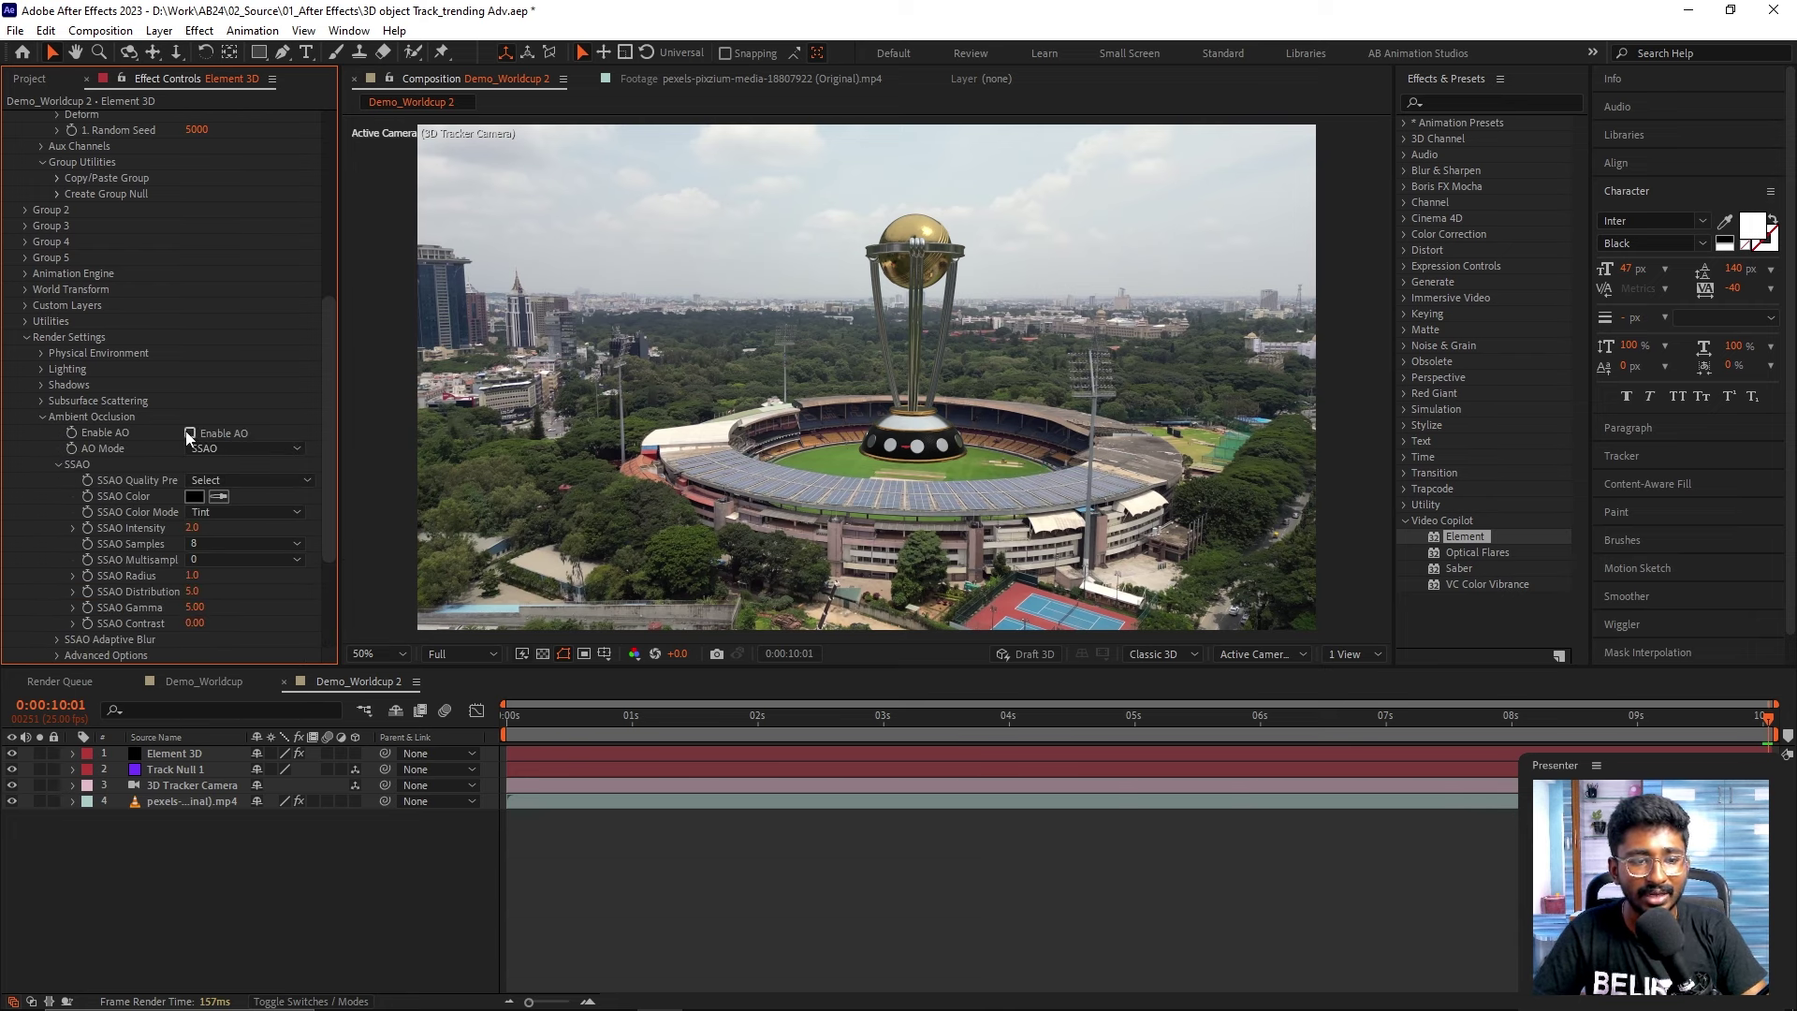
key("period")
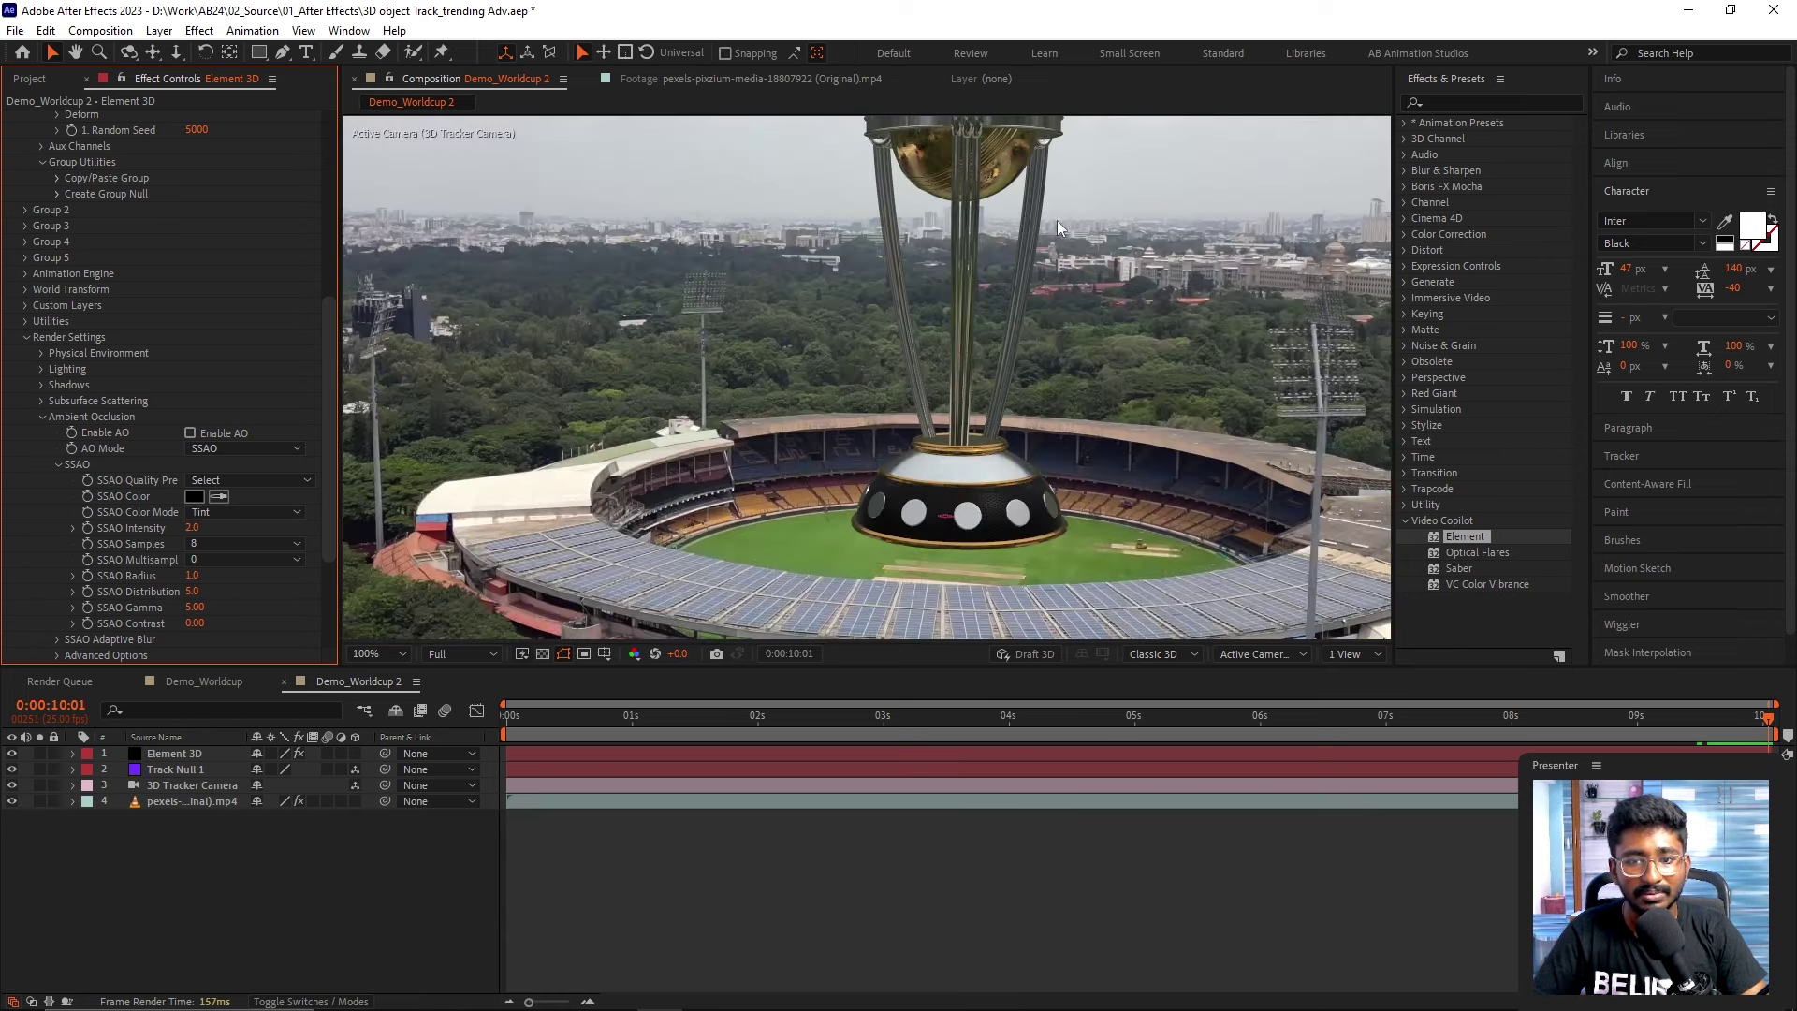
left_click_drag(1060, 198, 1017, 339)
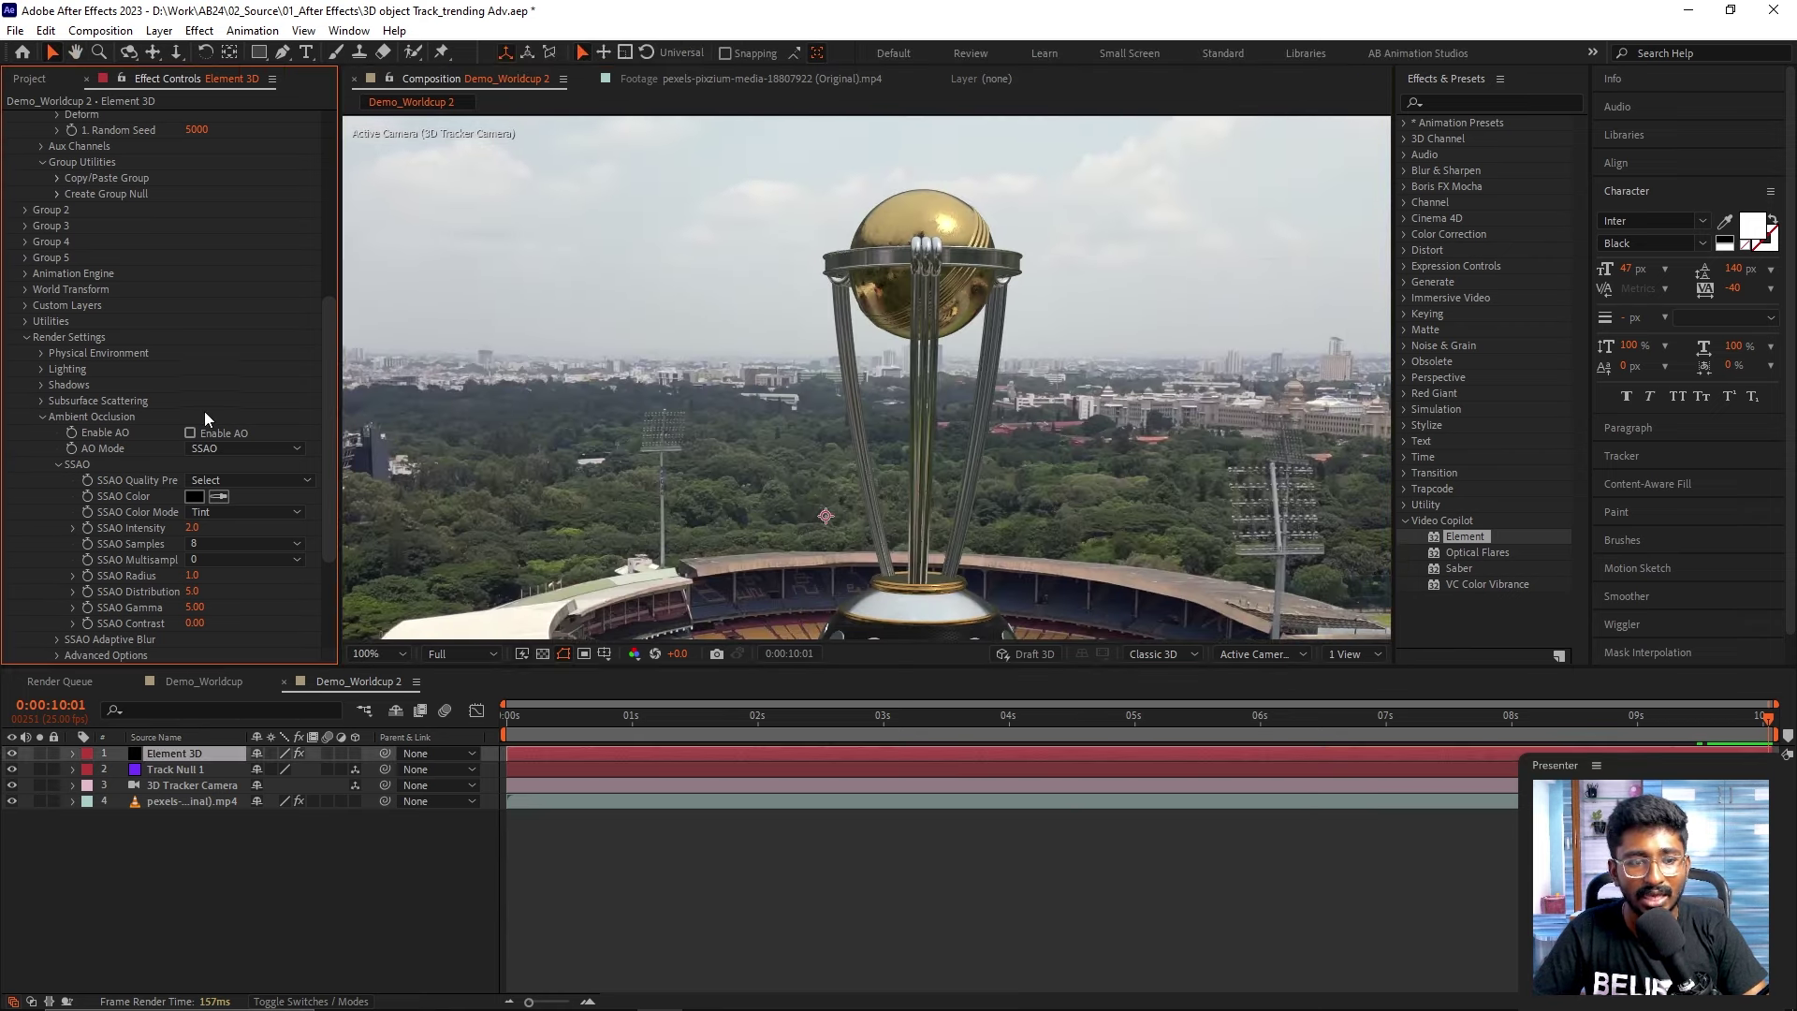
left_click(191, 433)
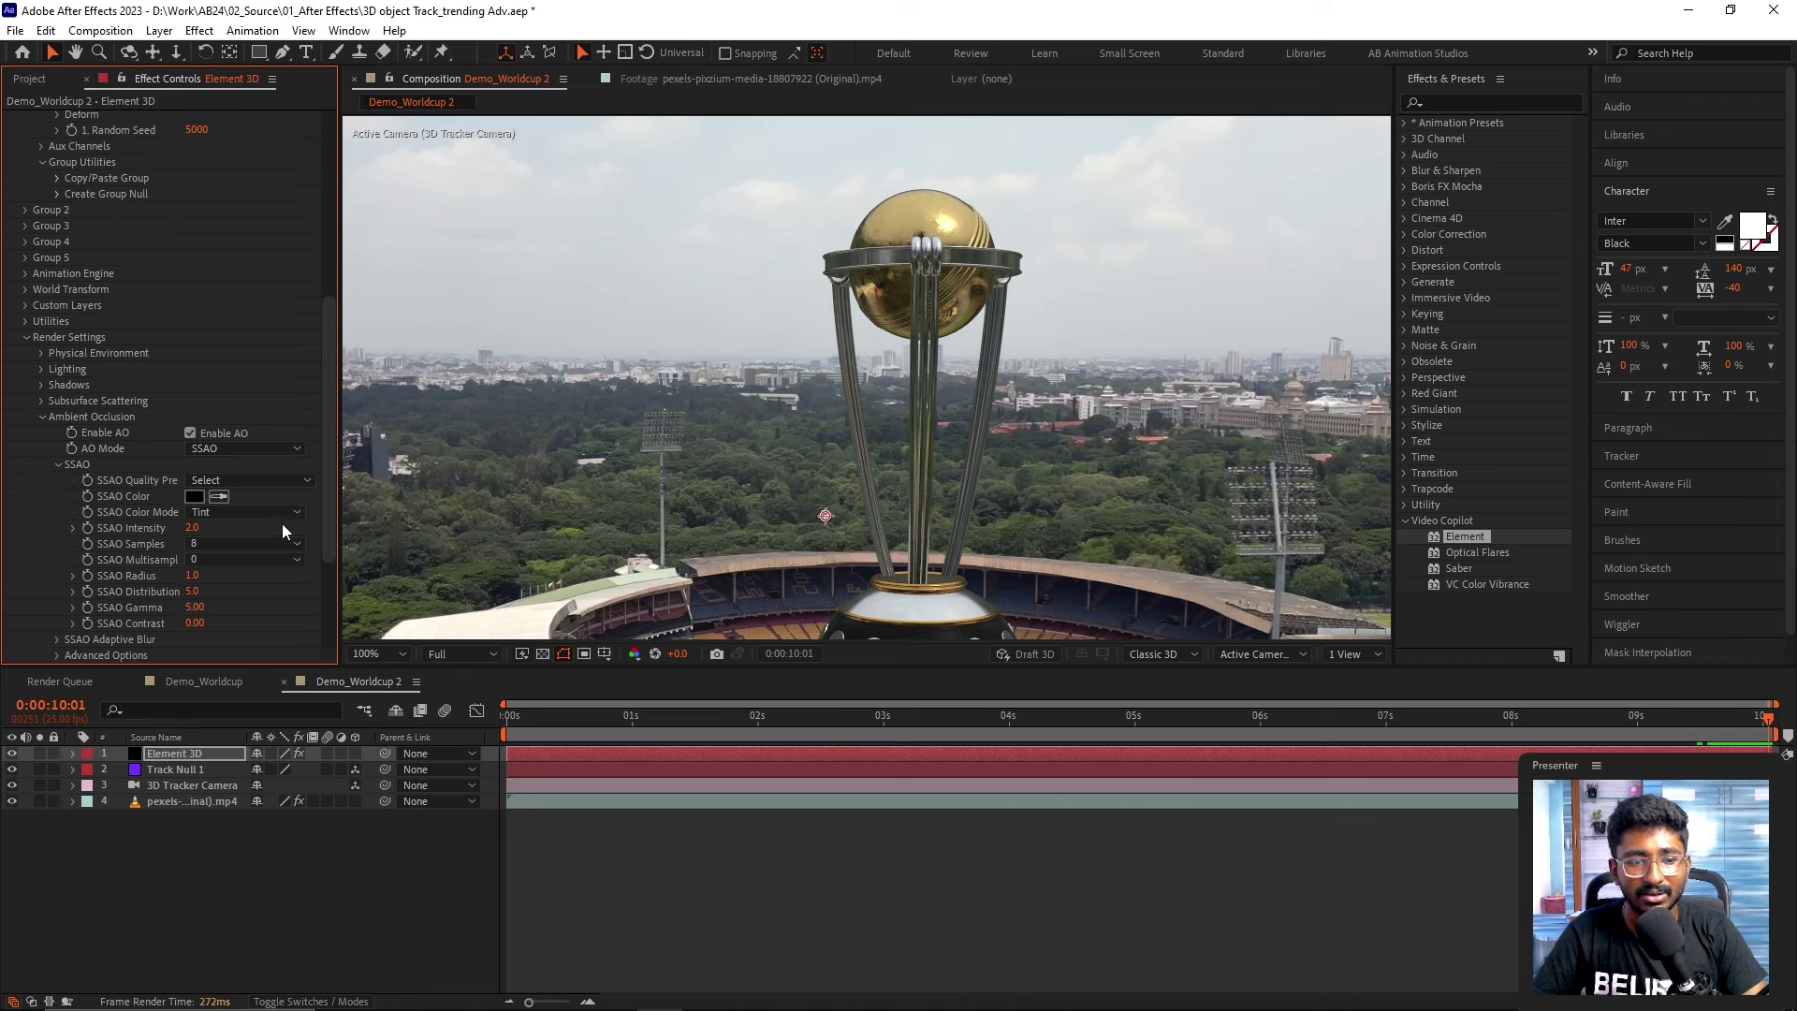
left_click(245, 448)
left_click(233, 486)
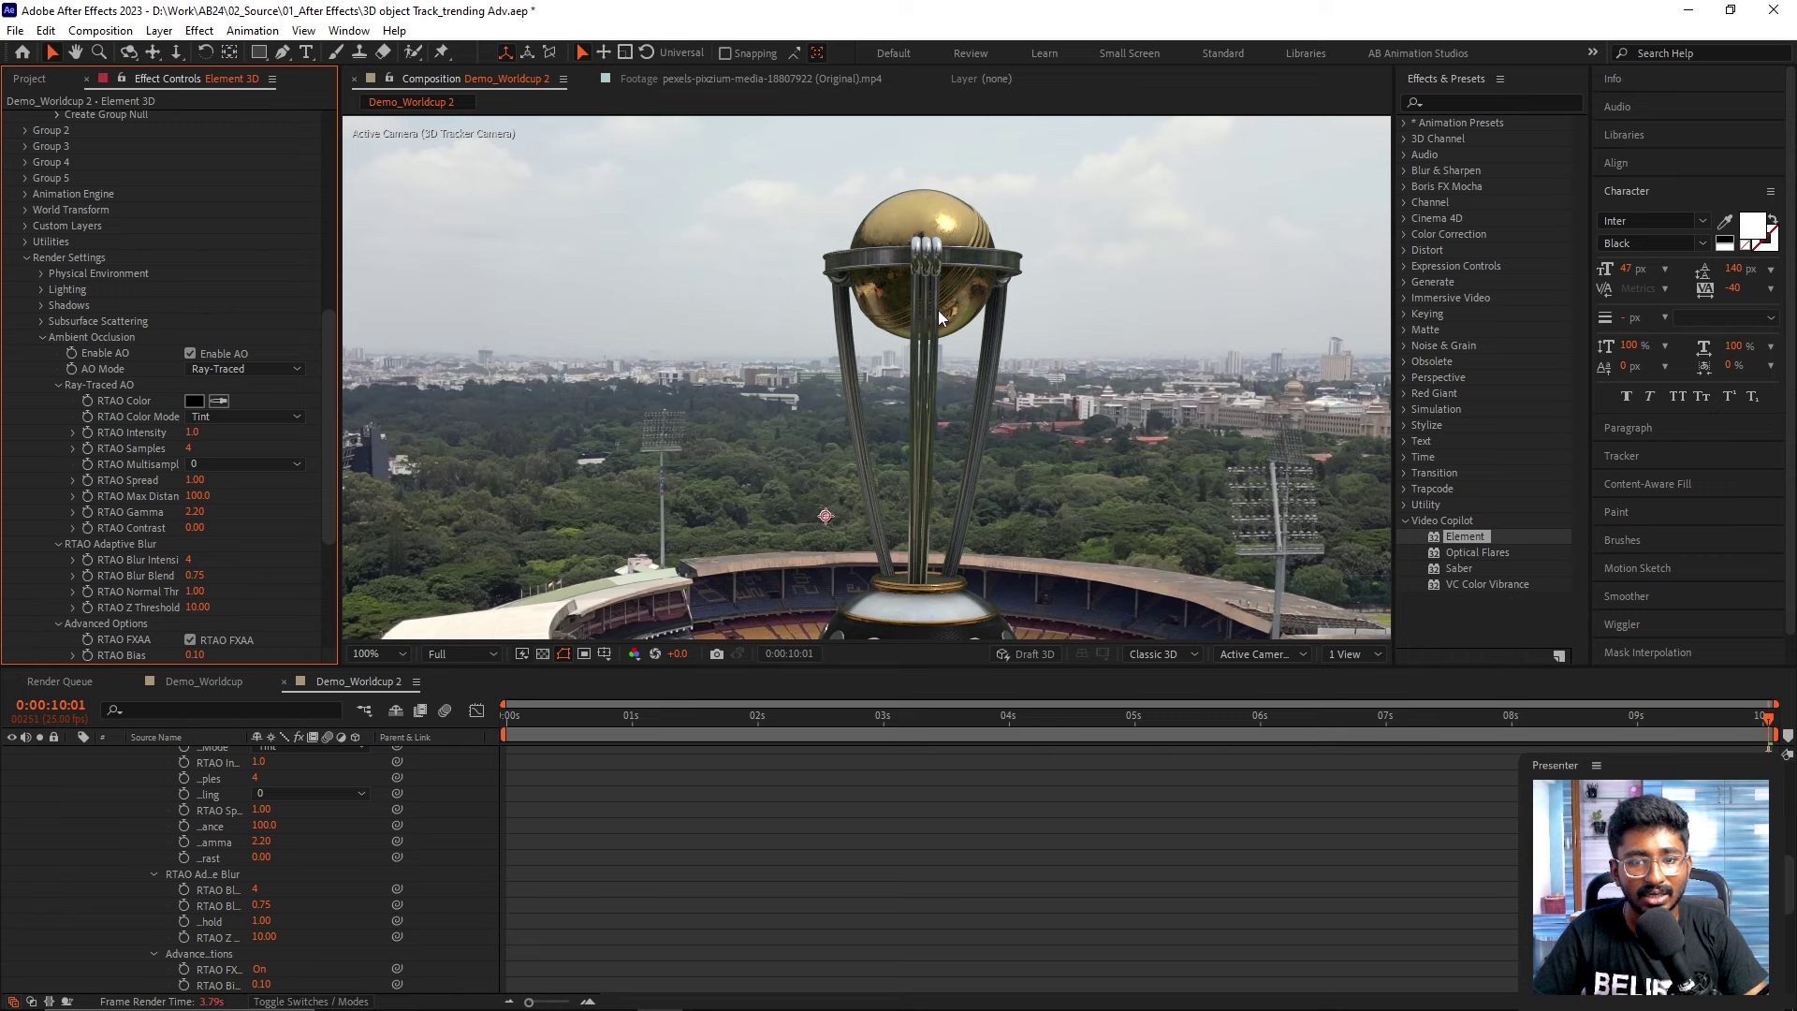
- Inspect the ray-traced AO on the trophy, collapse the Ambient Occlusion settings, and view its base
key("comma")
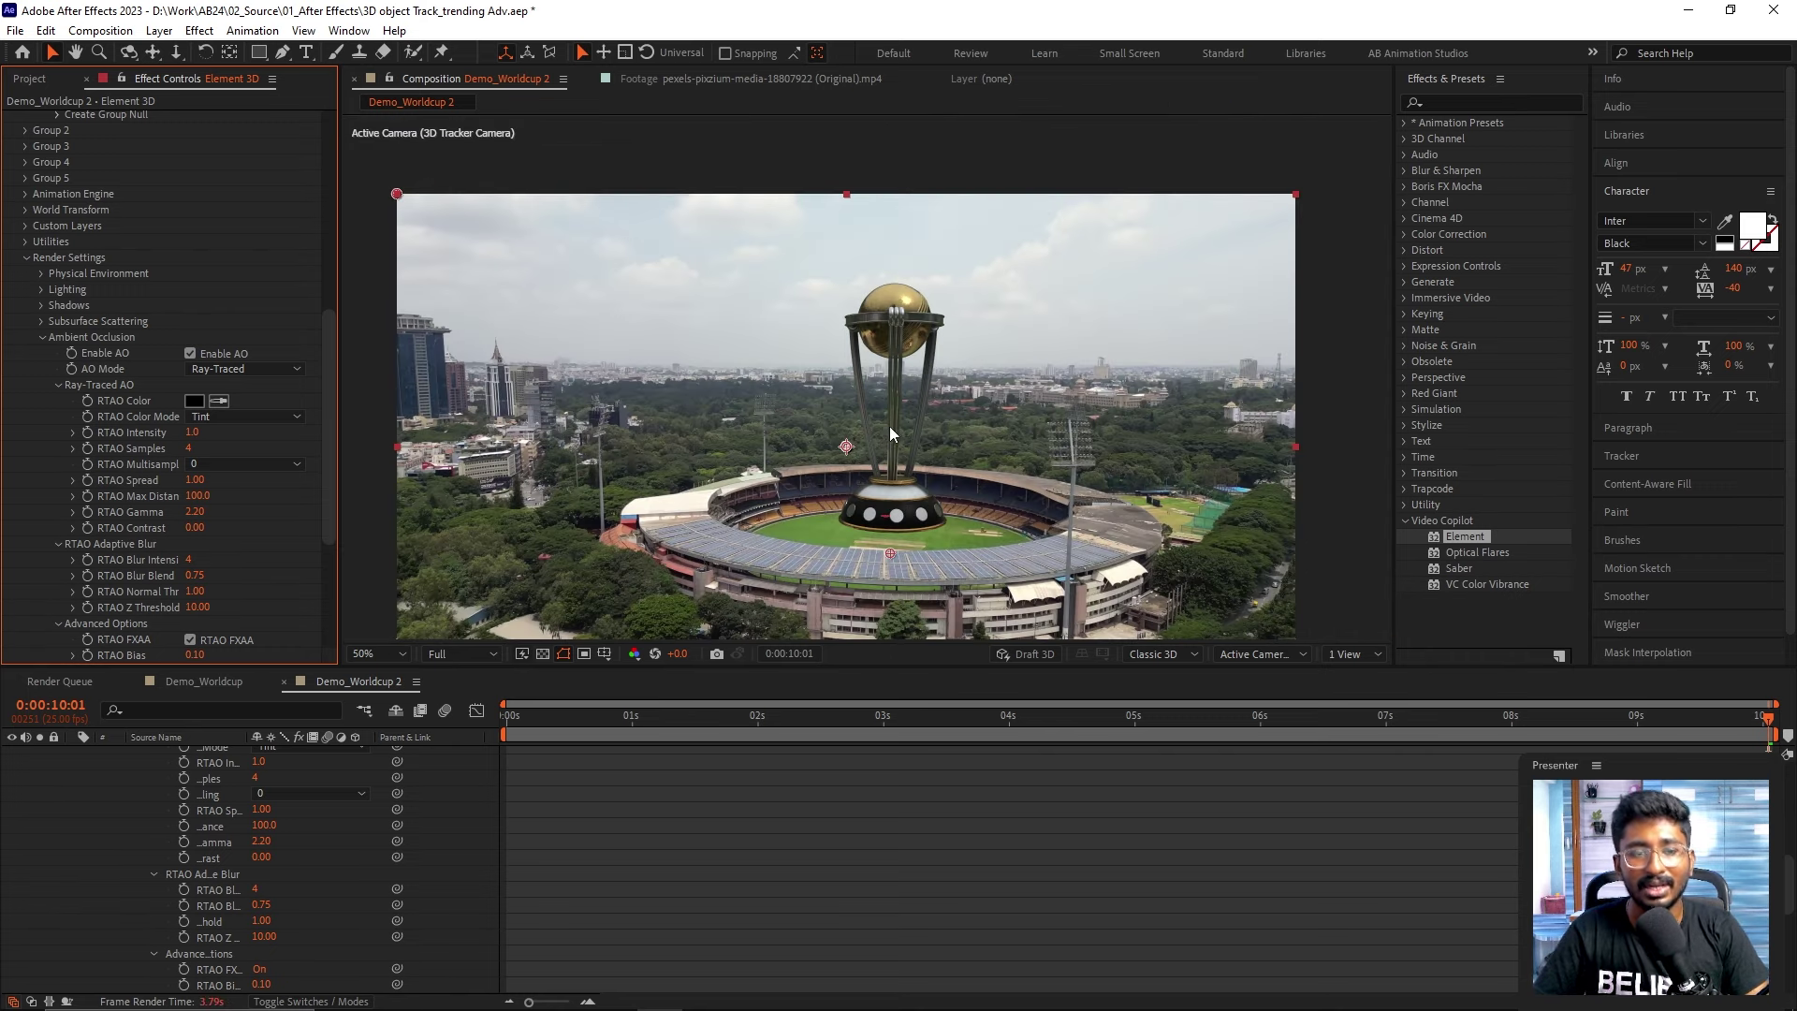
key("period")
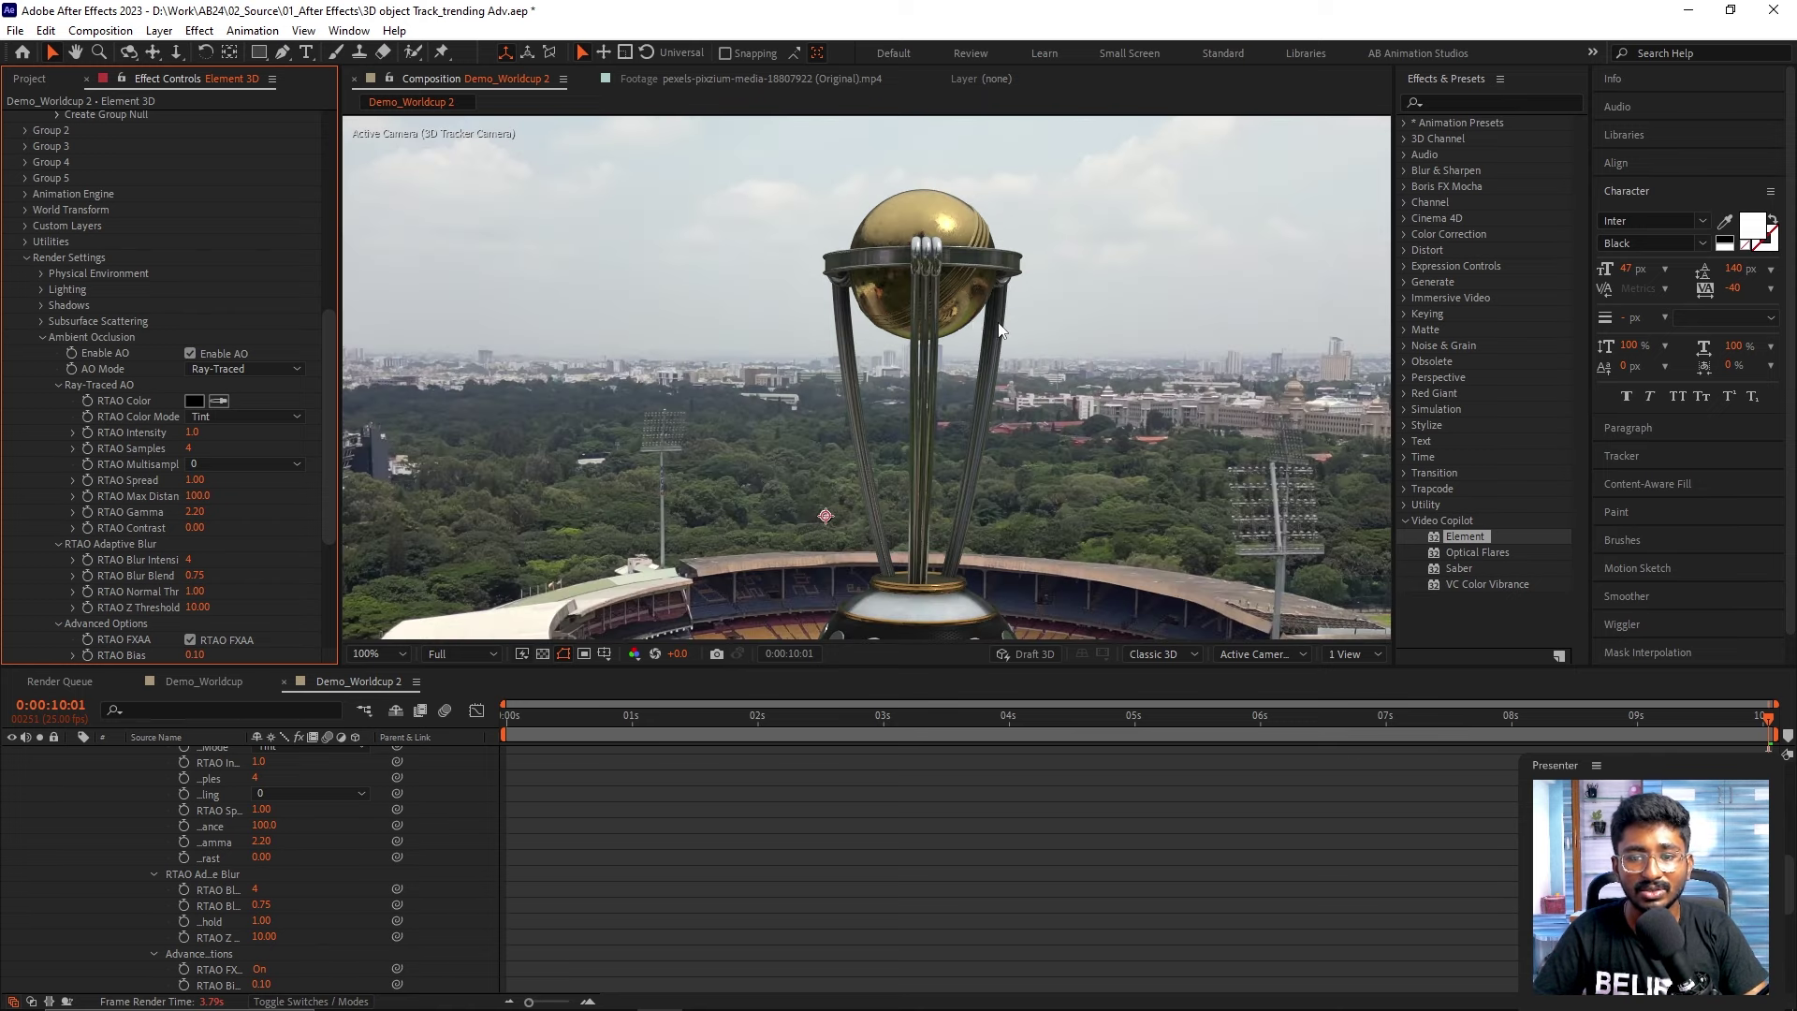
left_click(192, 431)
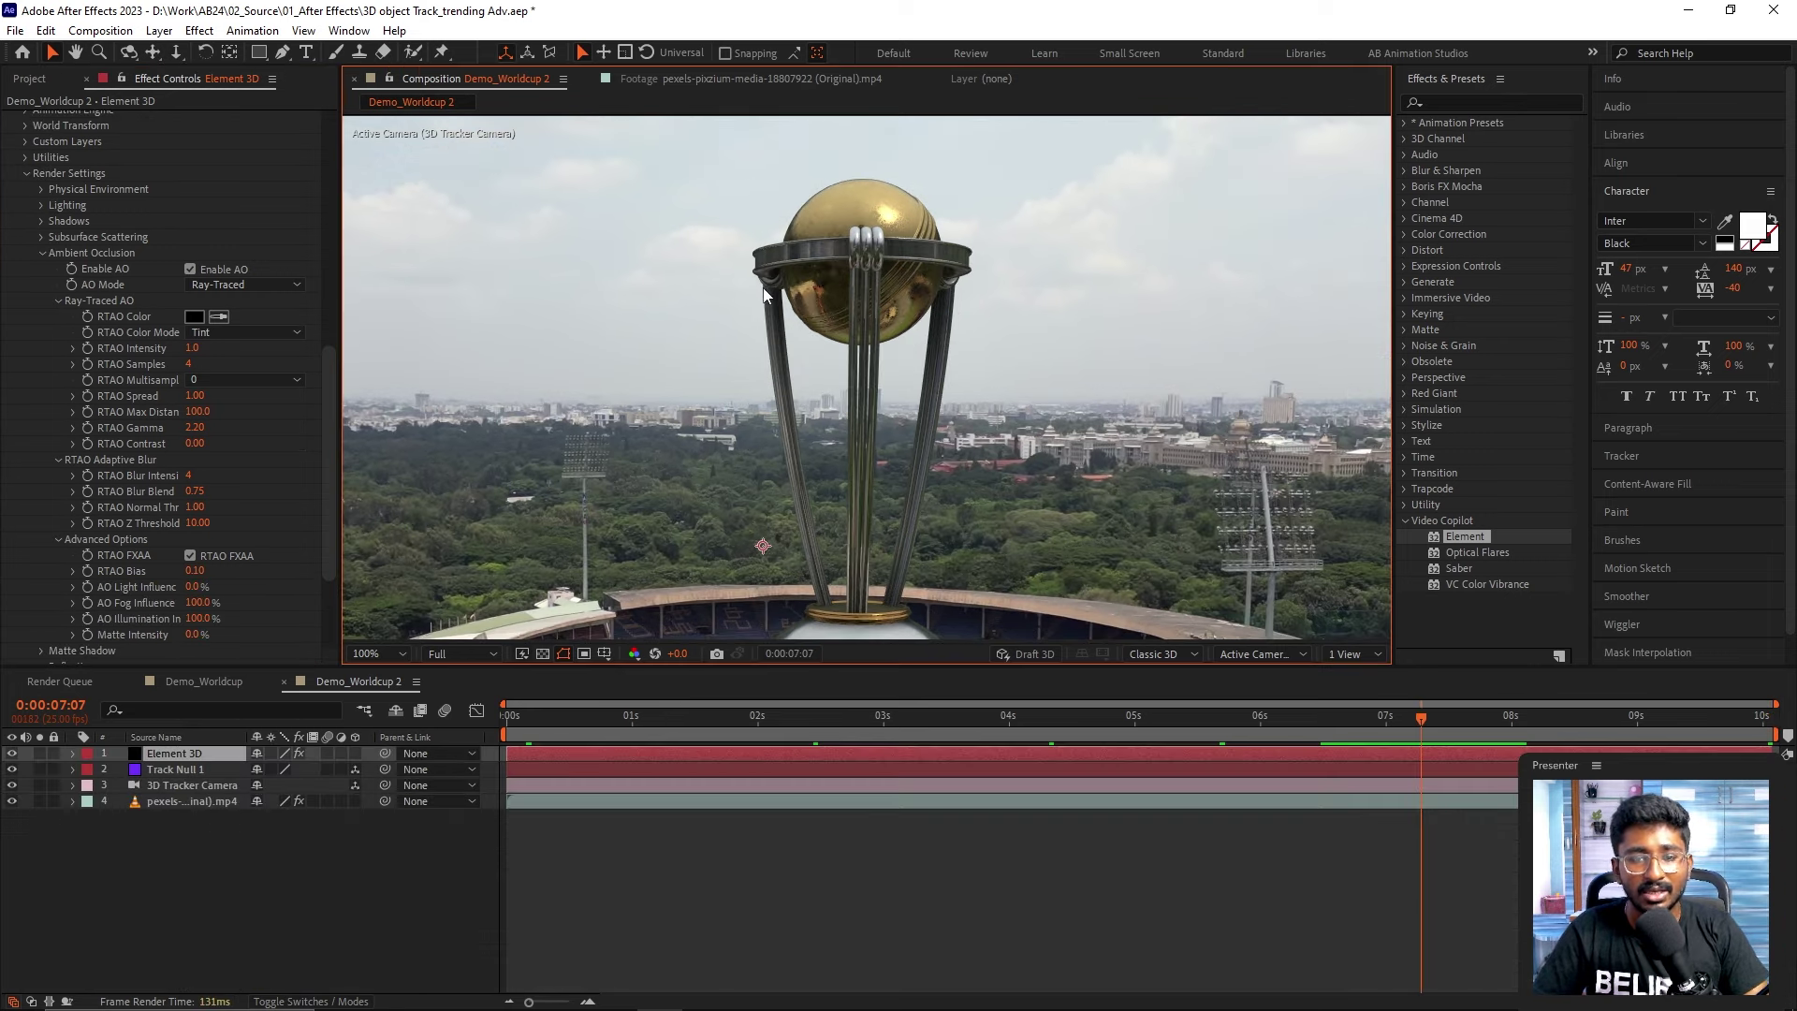
left_click(41, 252)
scroll(812, 418, "down", 2)
mouse_move(891, 418)
left_mouse_down()
mouse_move(885, 331)
mouse_move(1005, 359)
left_mouse_up()
scroll(926, 437, "up", 2)
key("v")
- Return to the top of the Element effect settings and open Element 3D Scene Setup
scroll(61, 208, "up", 5)
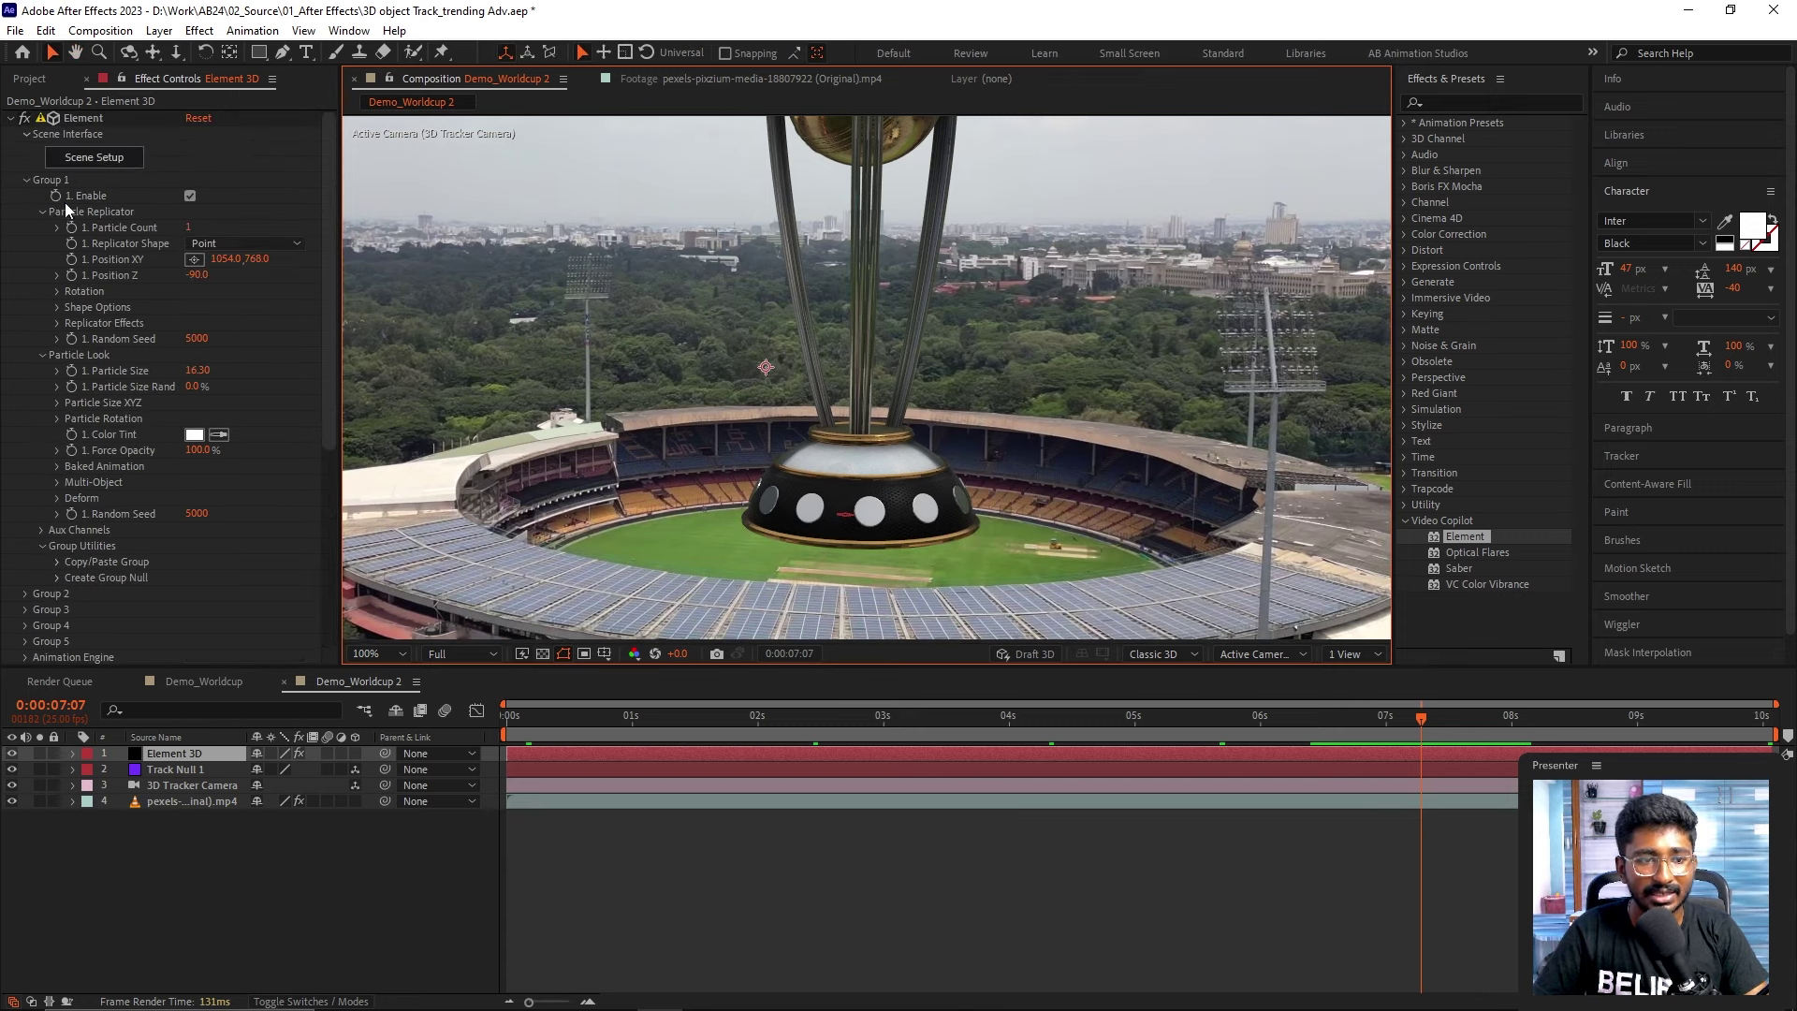
left_click(107, 164)
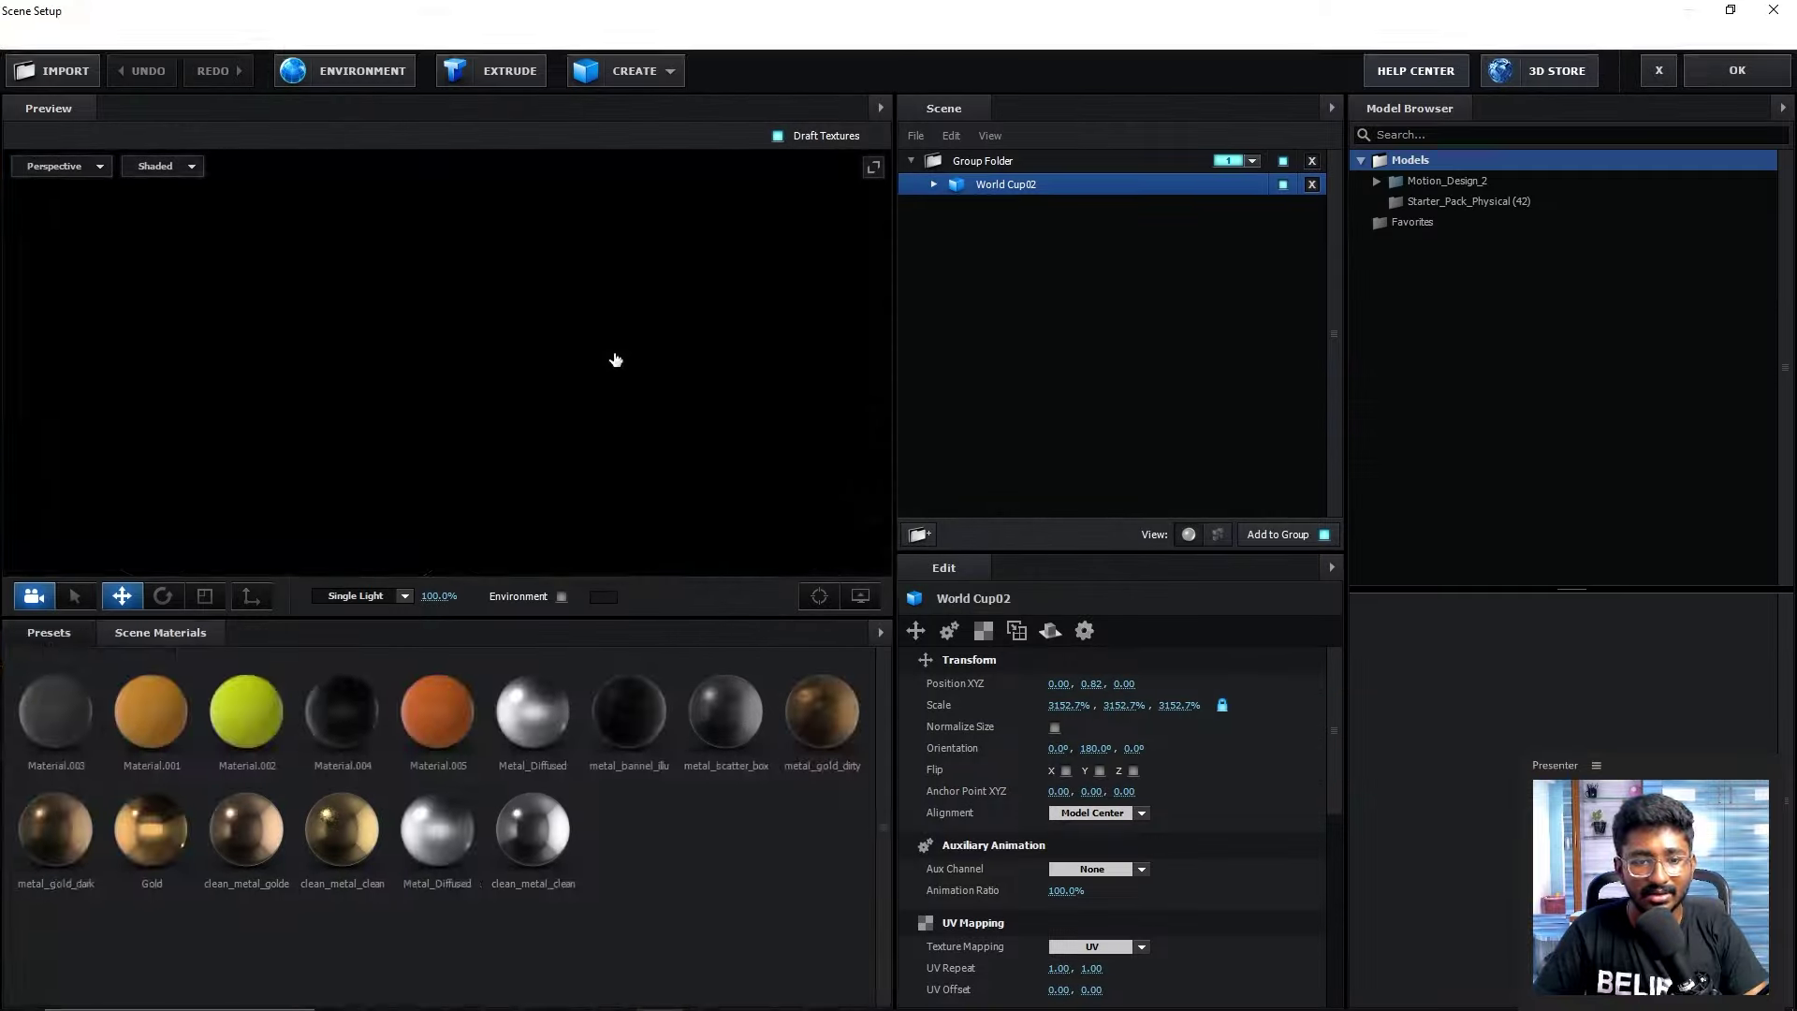
left_click(160, 828)
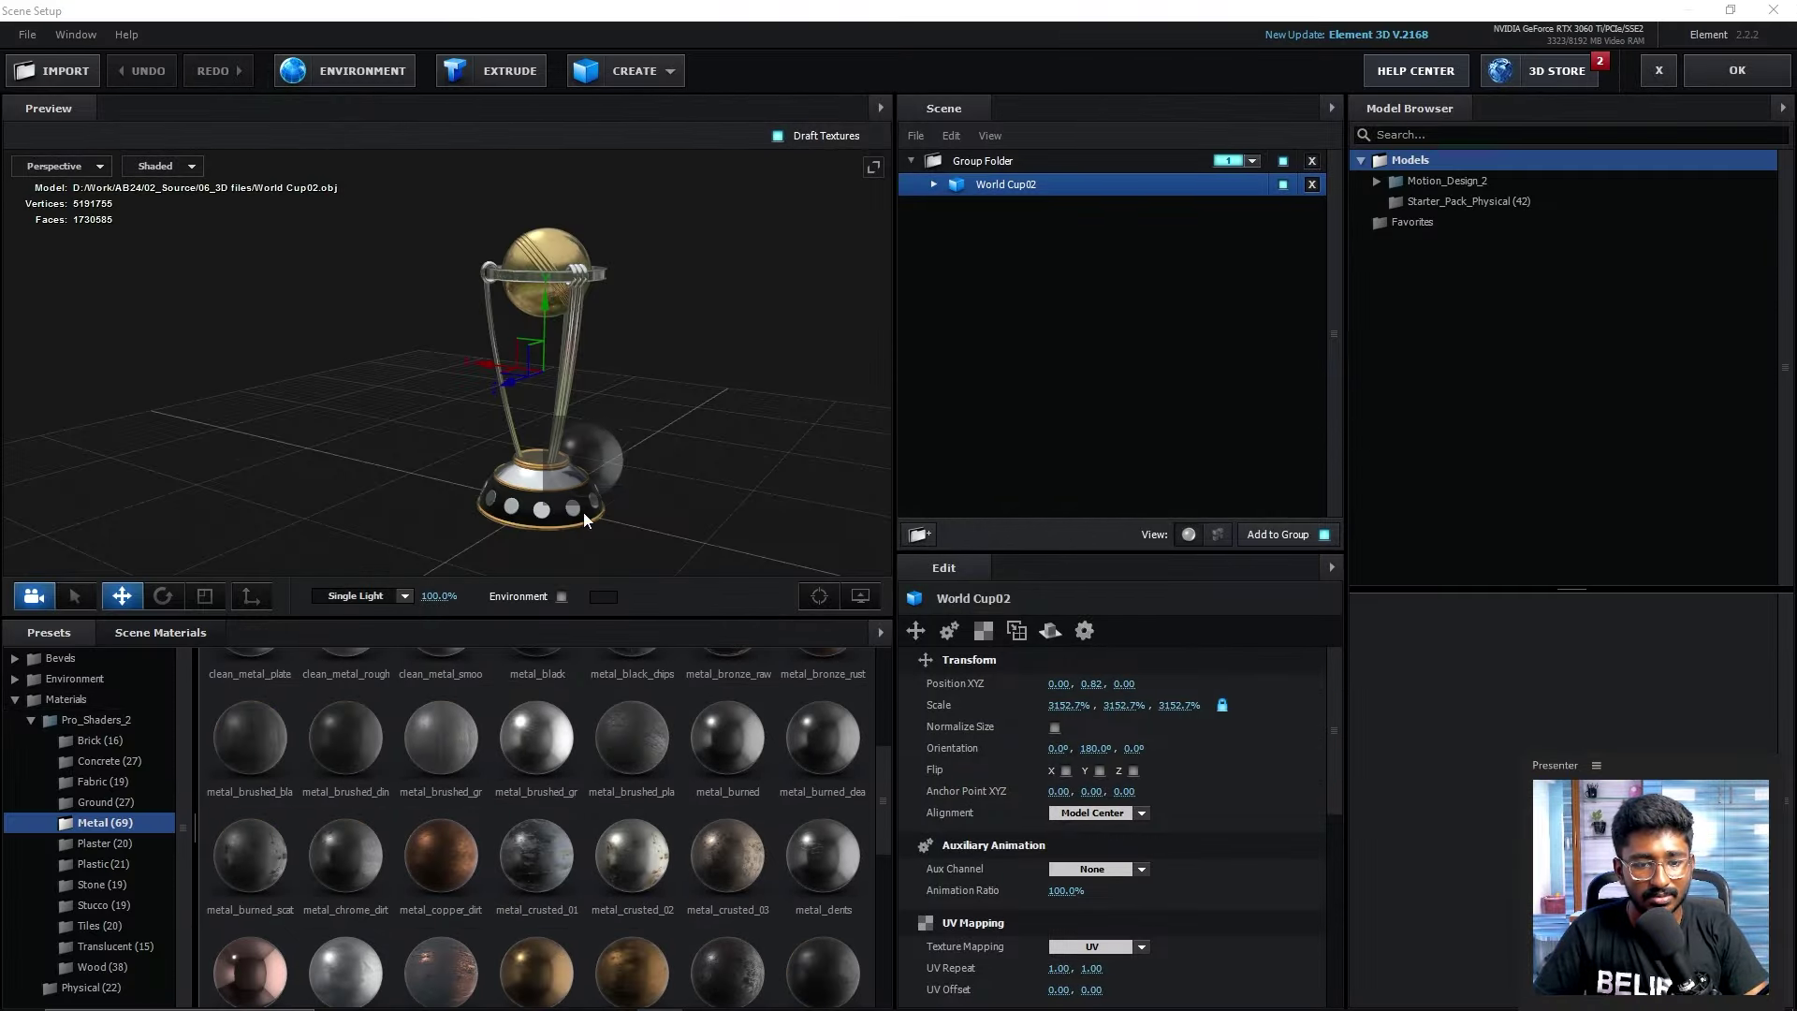
scroll(582, 513, "up", 3)
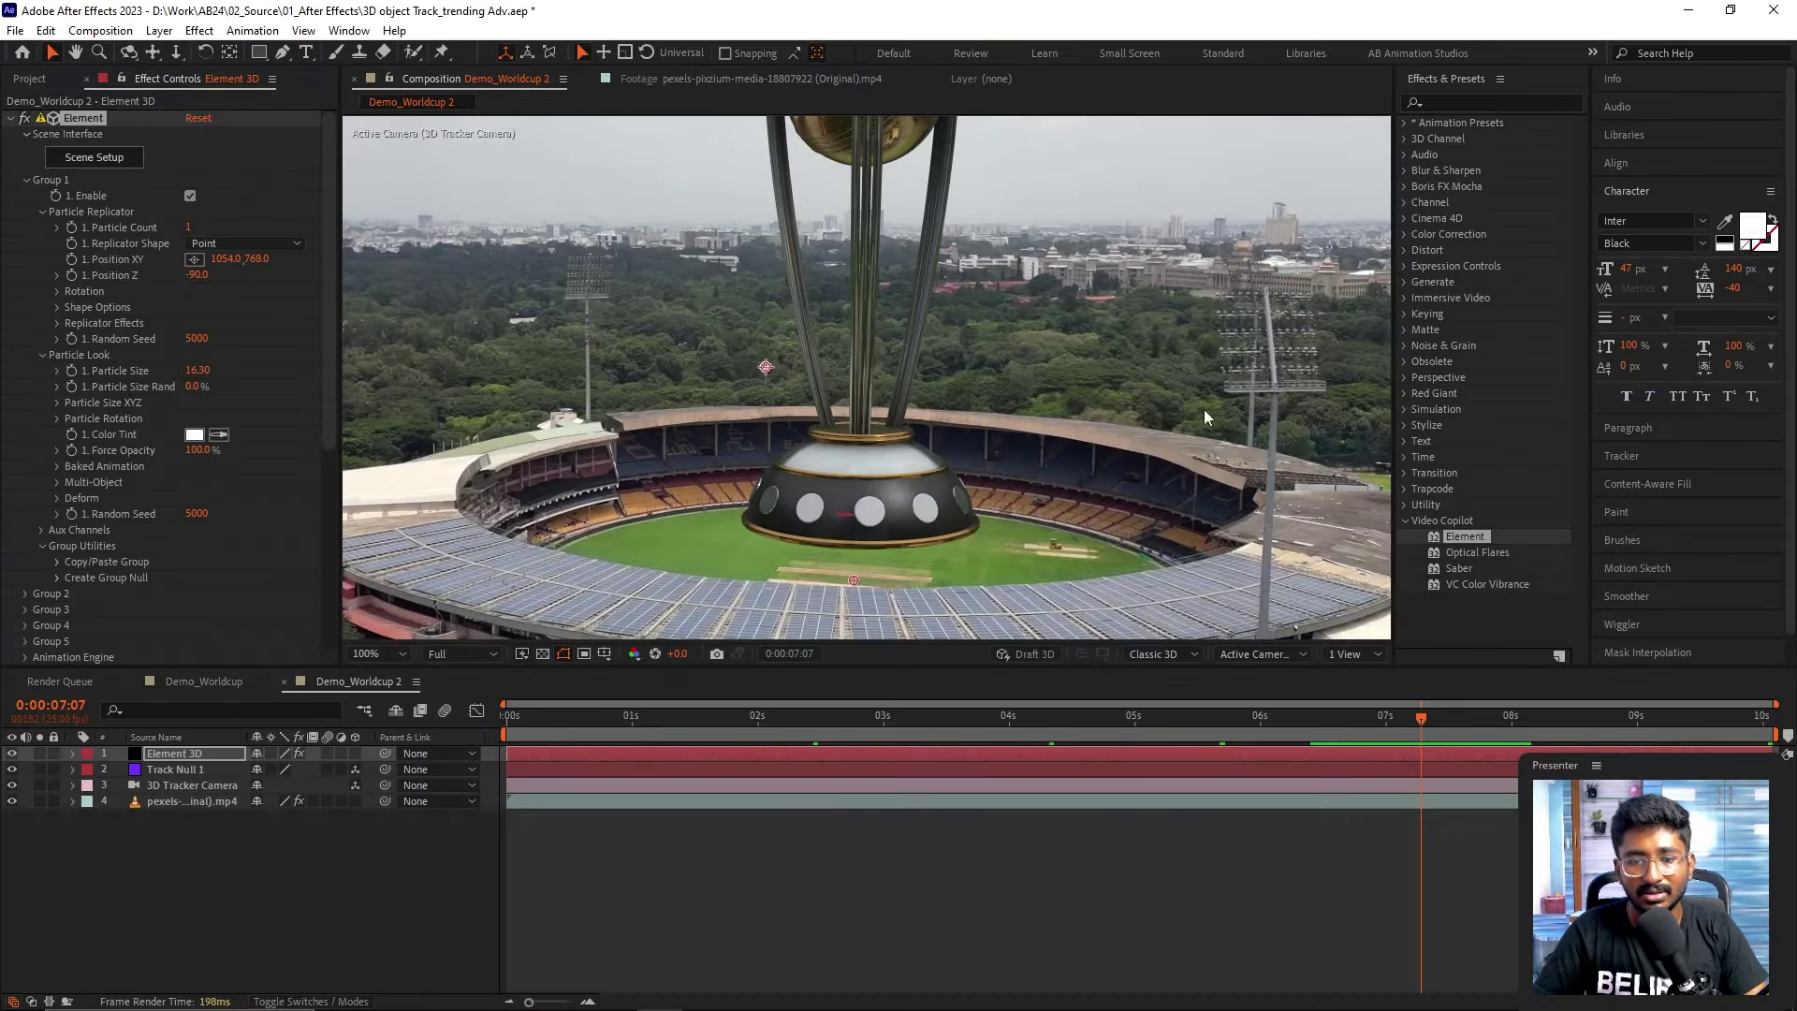
scroll(1205, 417, "down", 2)
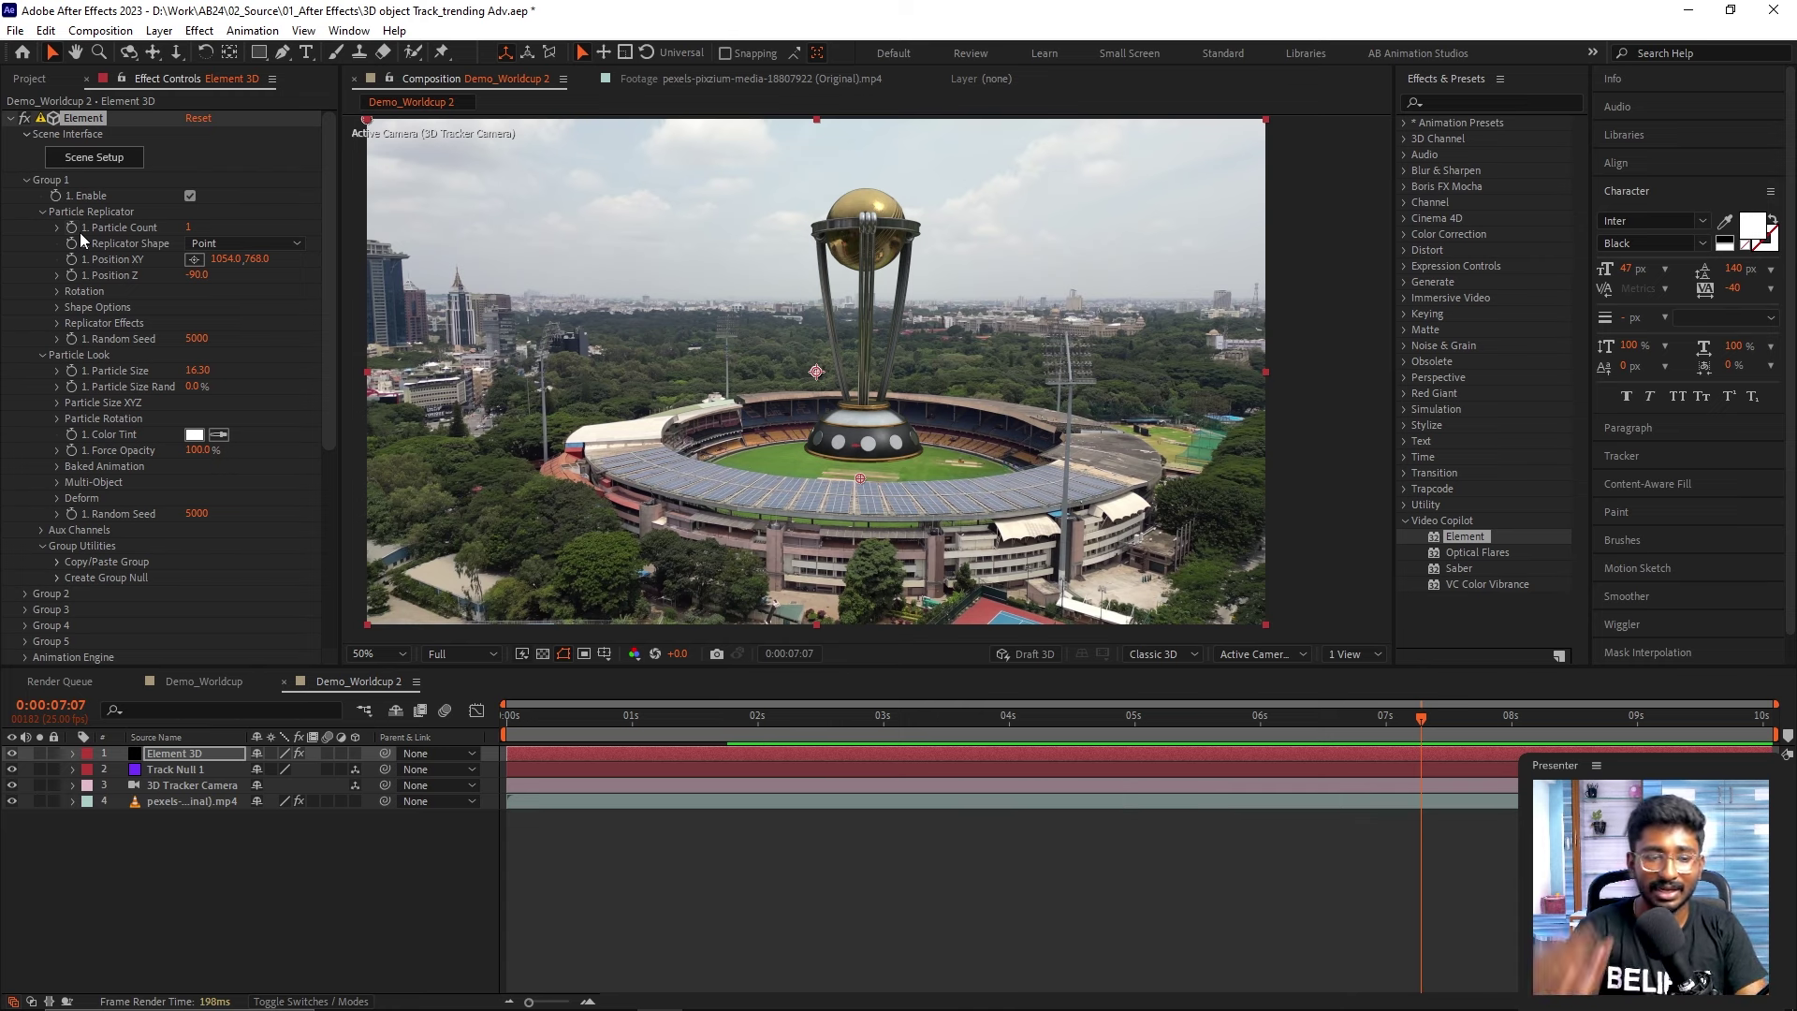
- Select the drone footage layer, reveal its 3D Camera Tracker points, and pick the points on the pitch
left_click(241, 834)
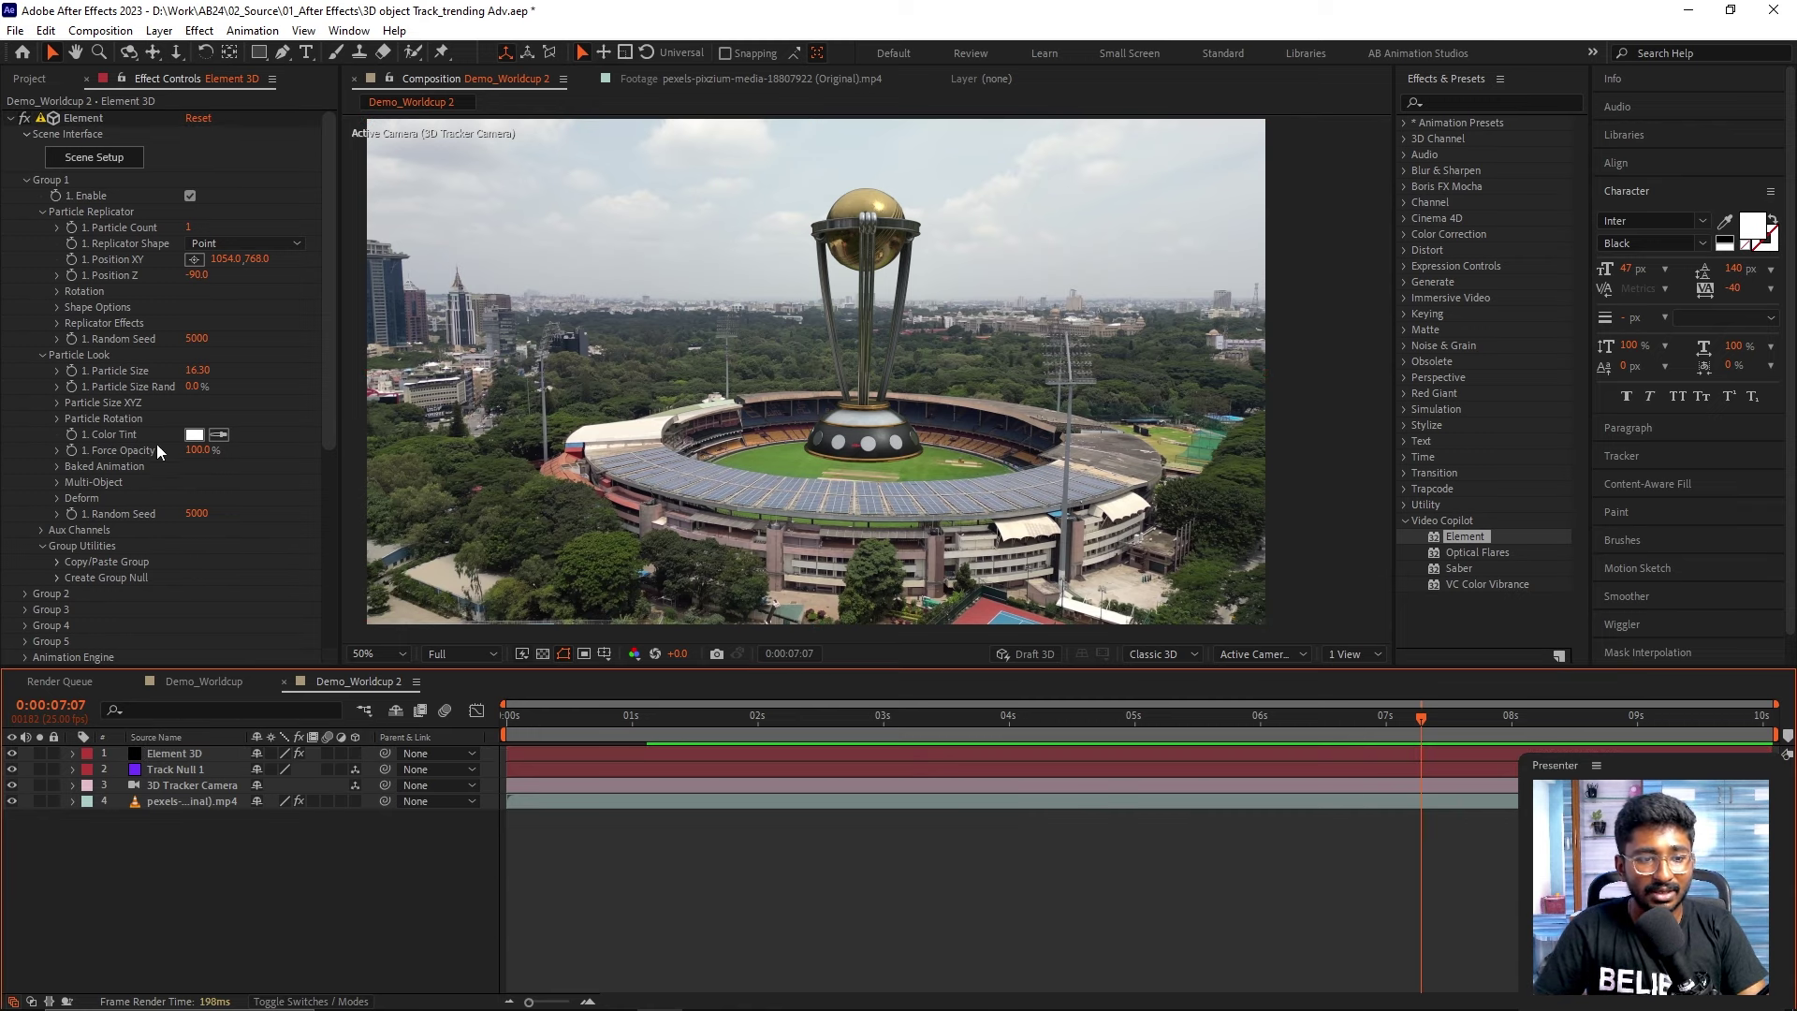
left_click(965, 343)
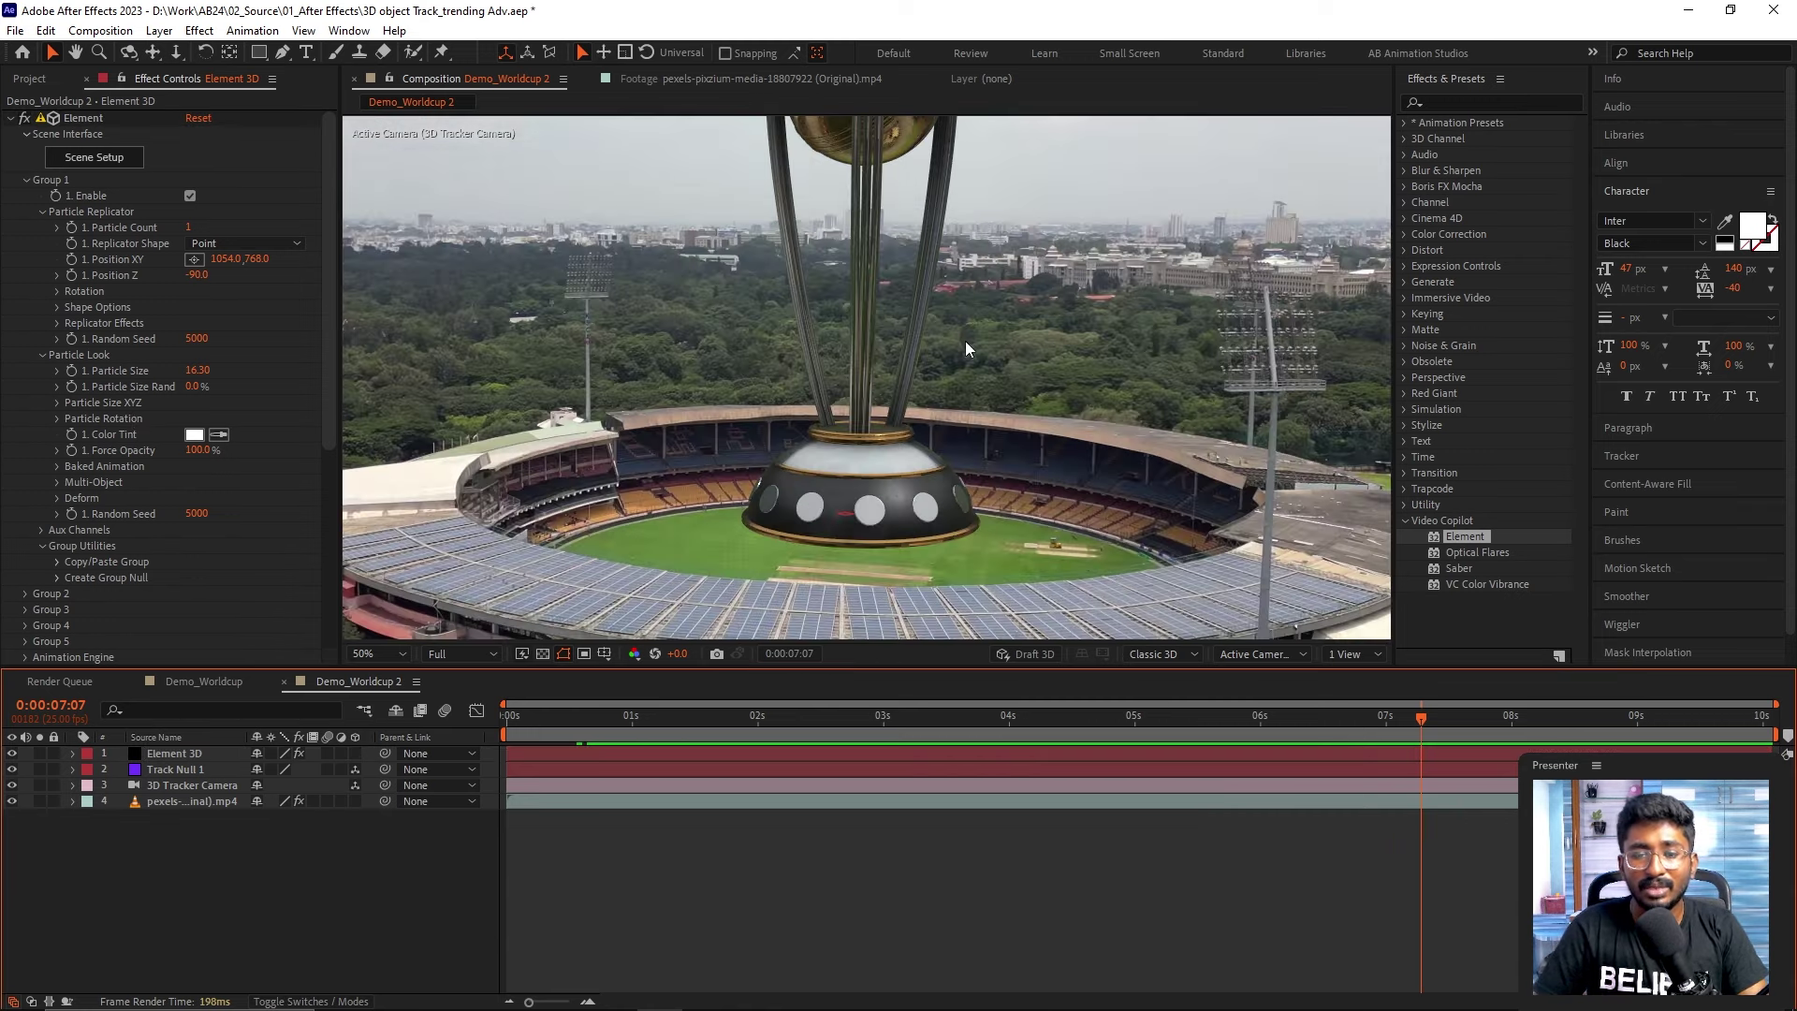
scroll(941, 382, "up", 2)
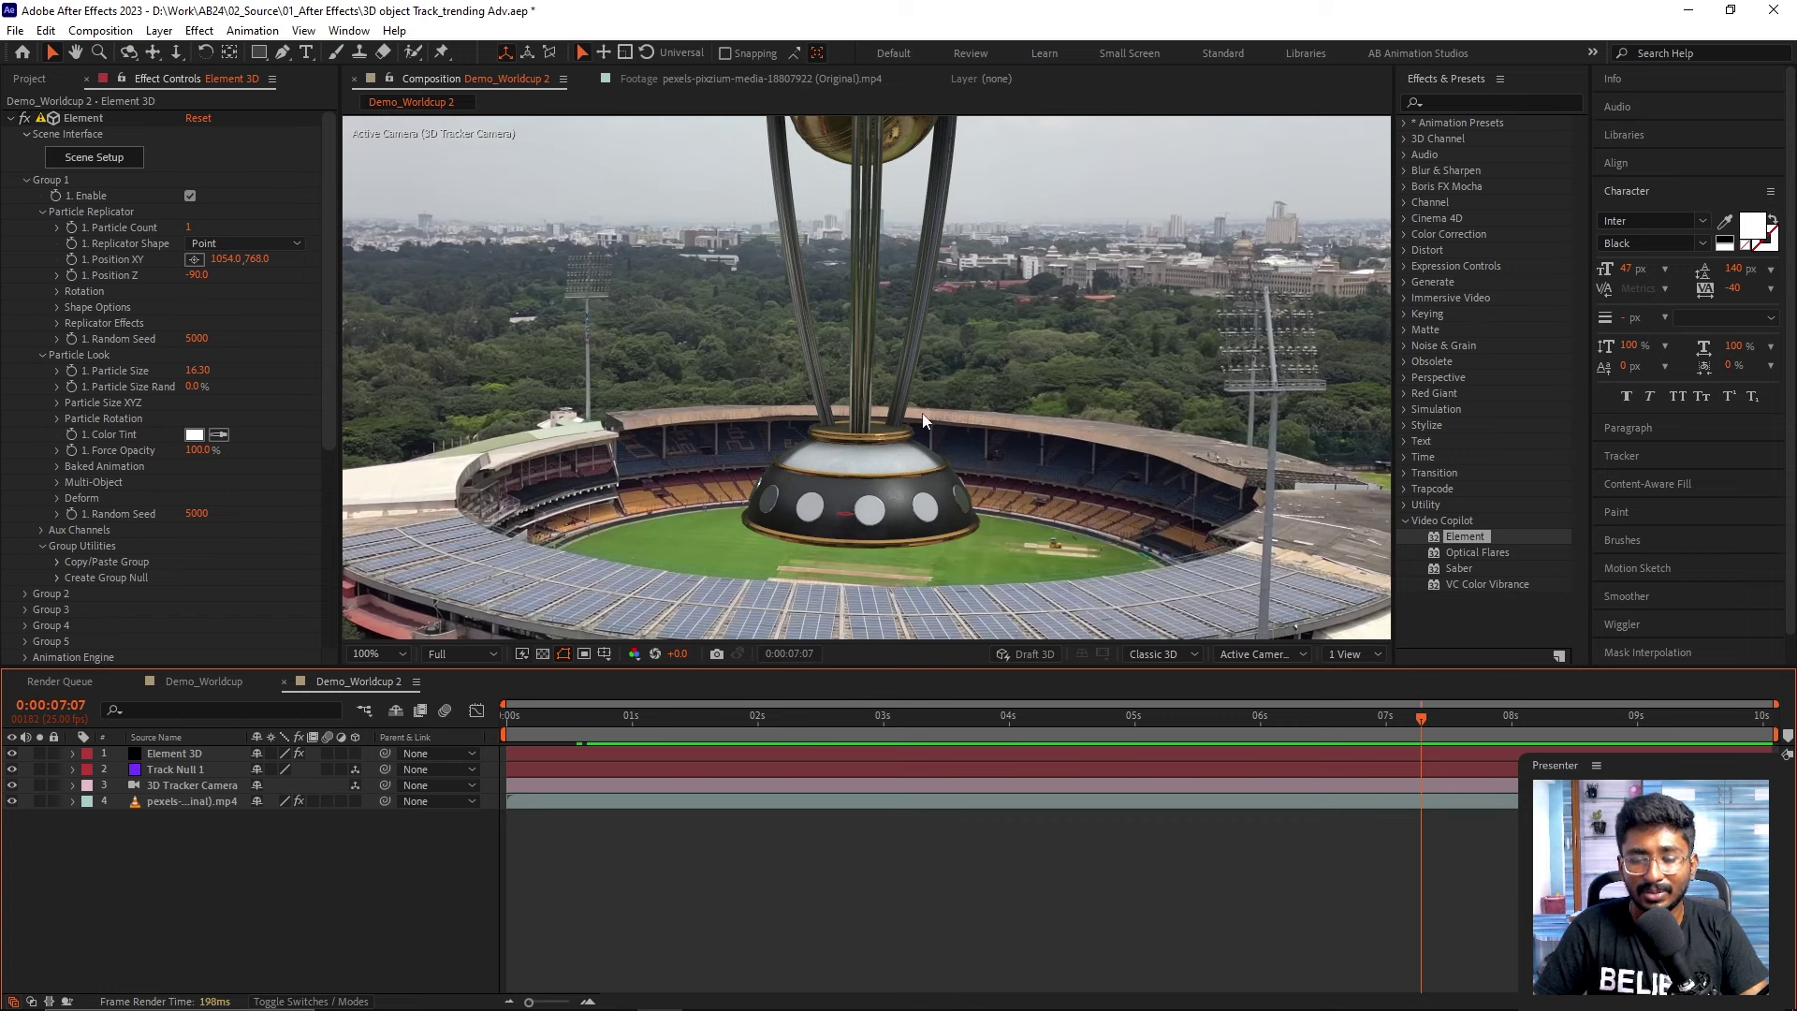
scroll(923, 420, "down", 2)
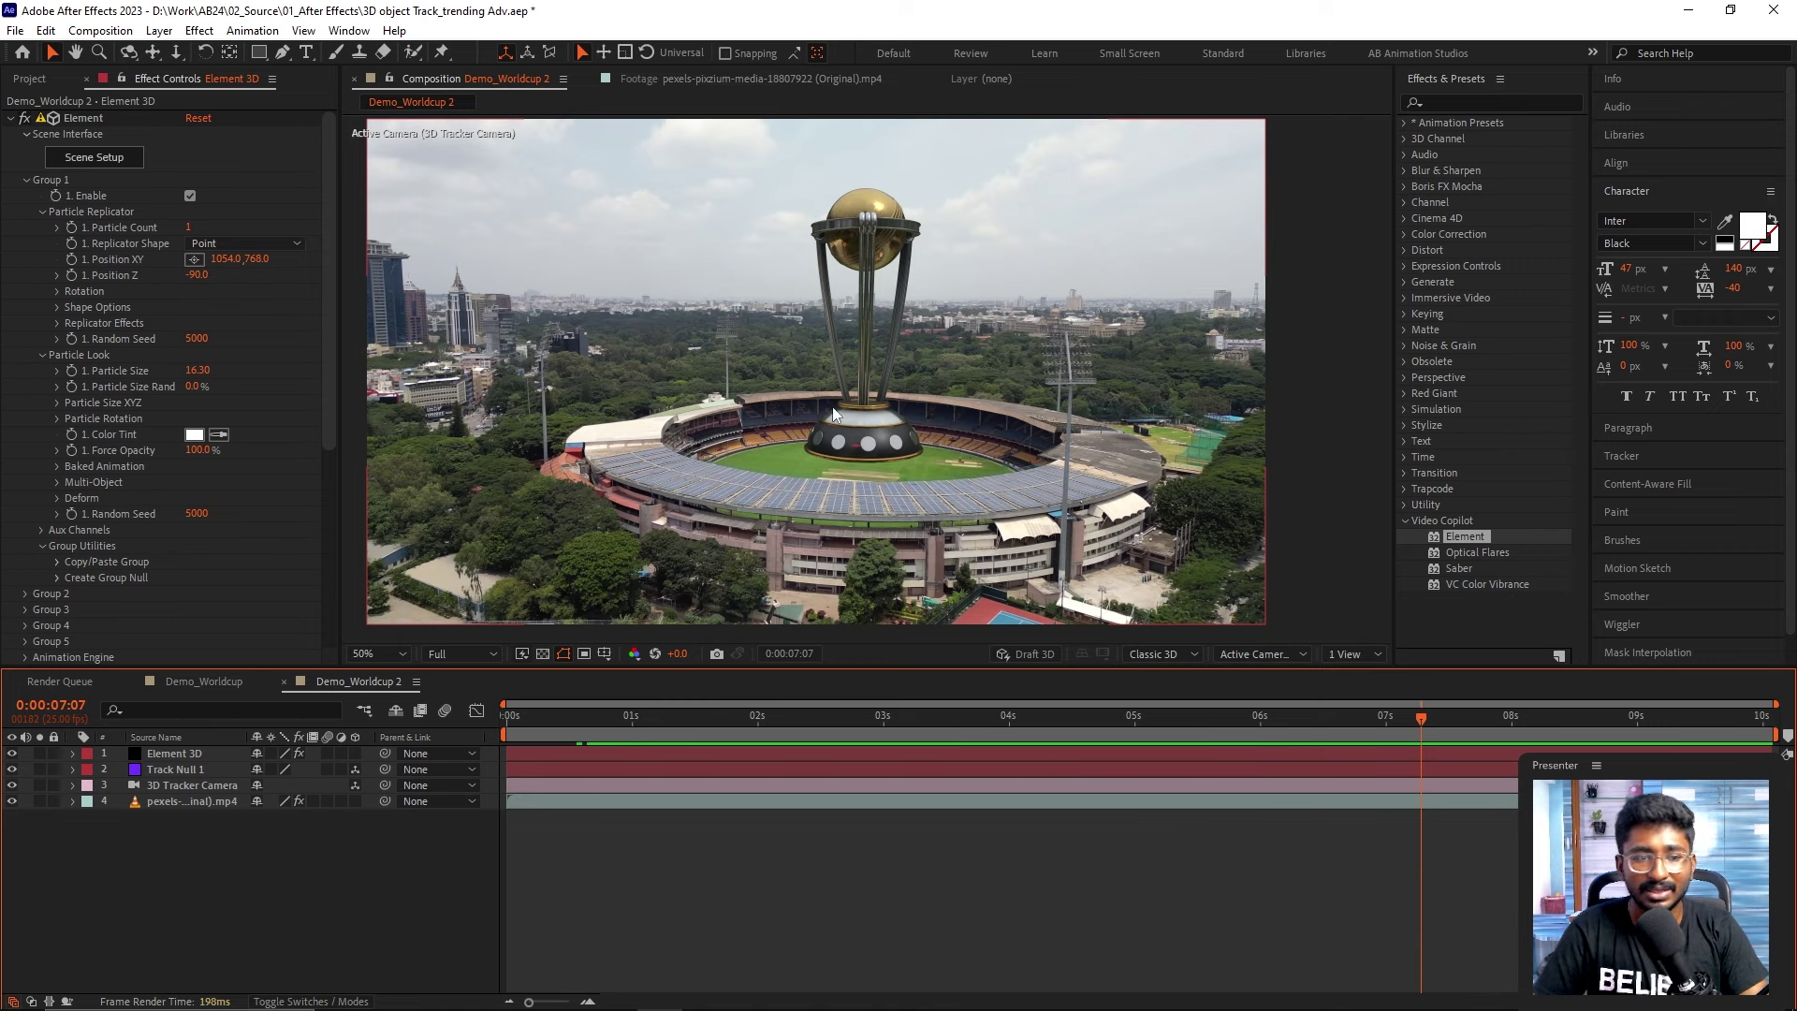
left_click(167, 803)
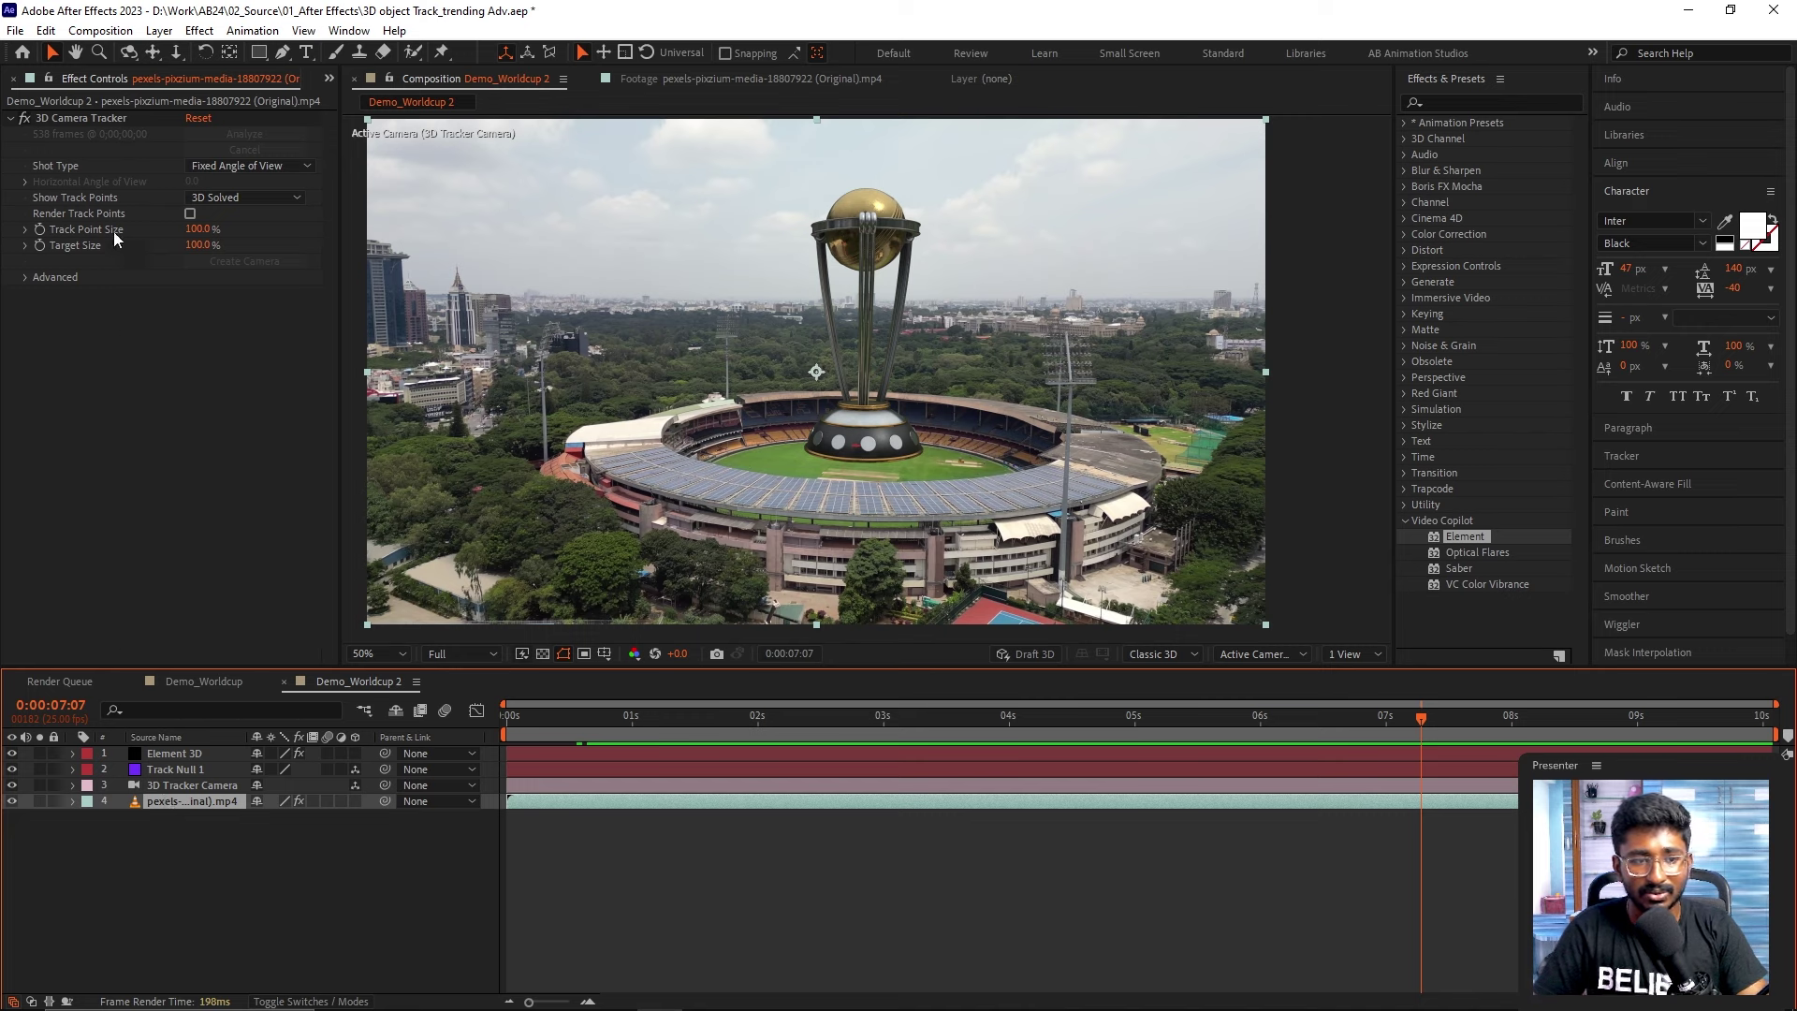
left_click(120, 119)
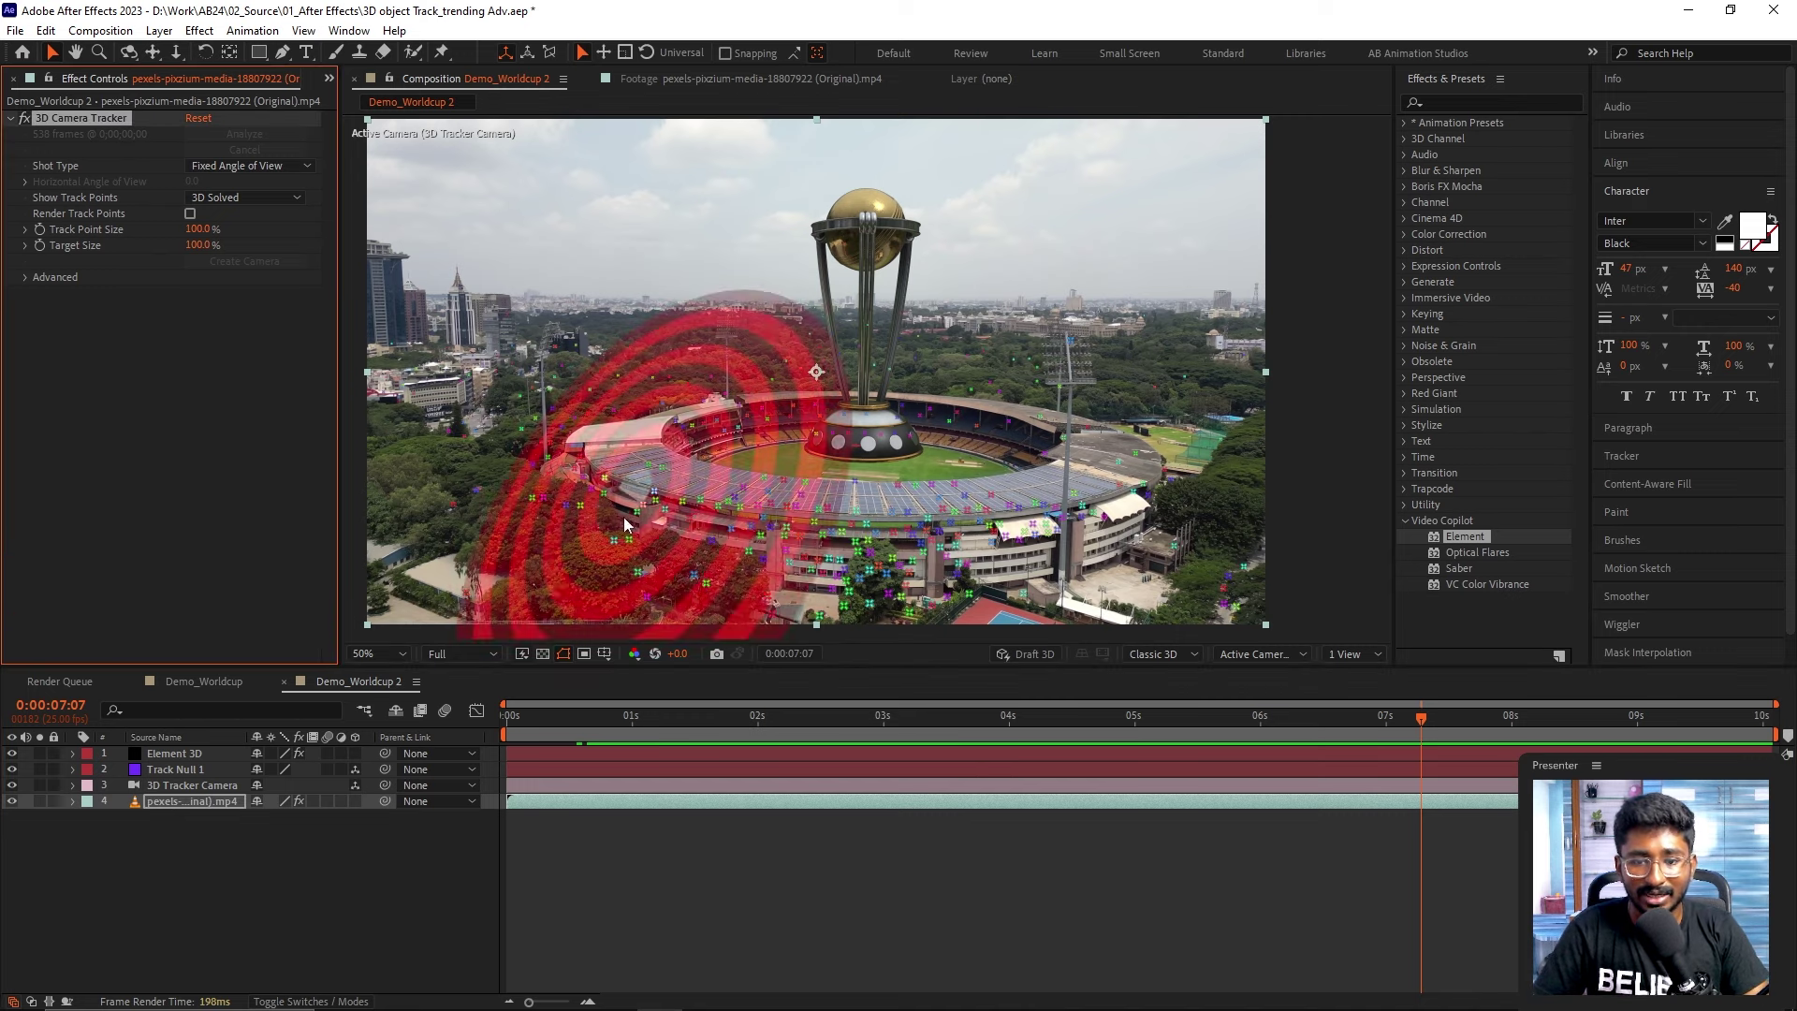
left_click(857, 474)
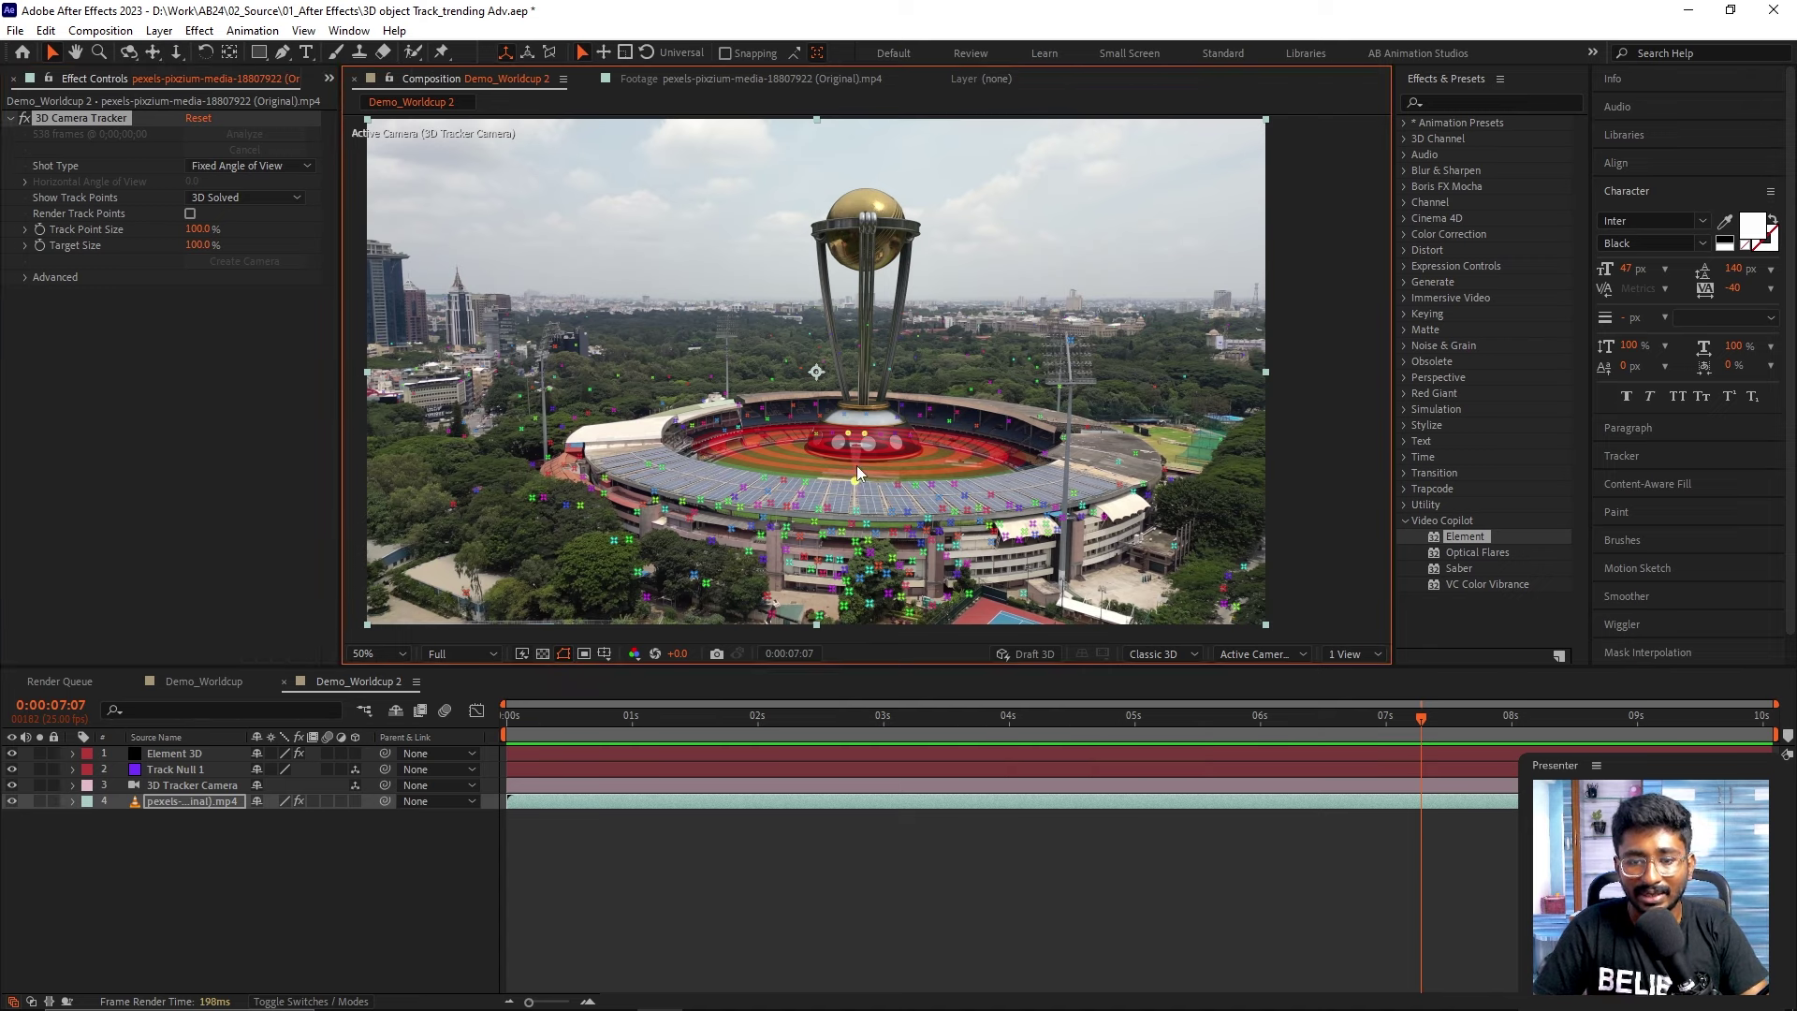
- Create Track Solid 1 from the selected points, place it below Element 3D, and scrub to verify tracking
right_click(857, 467)
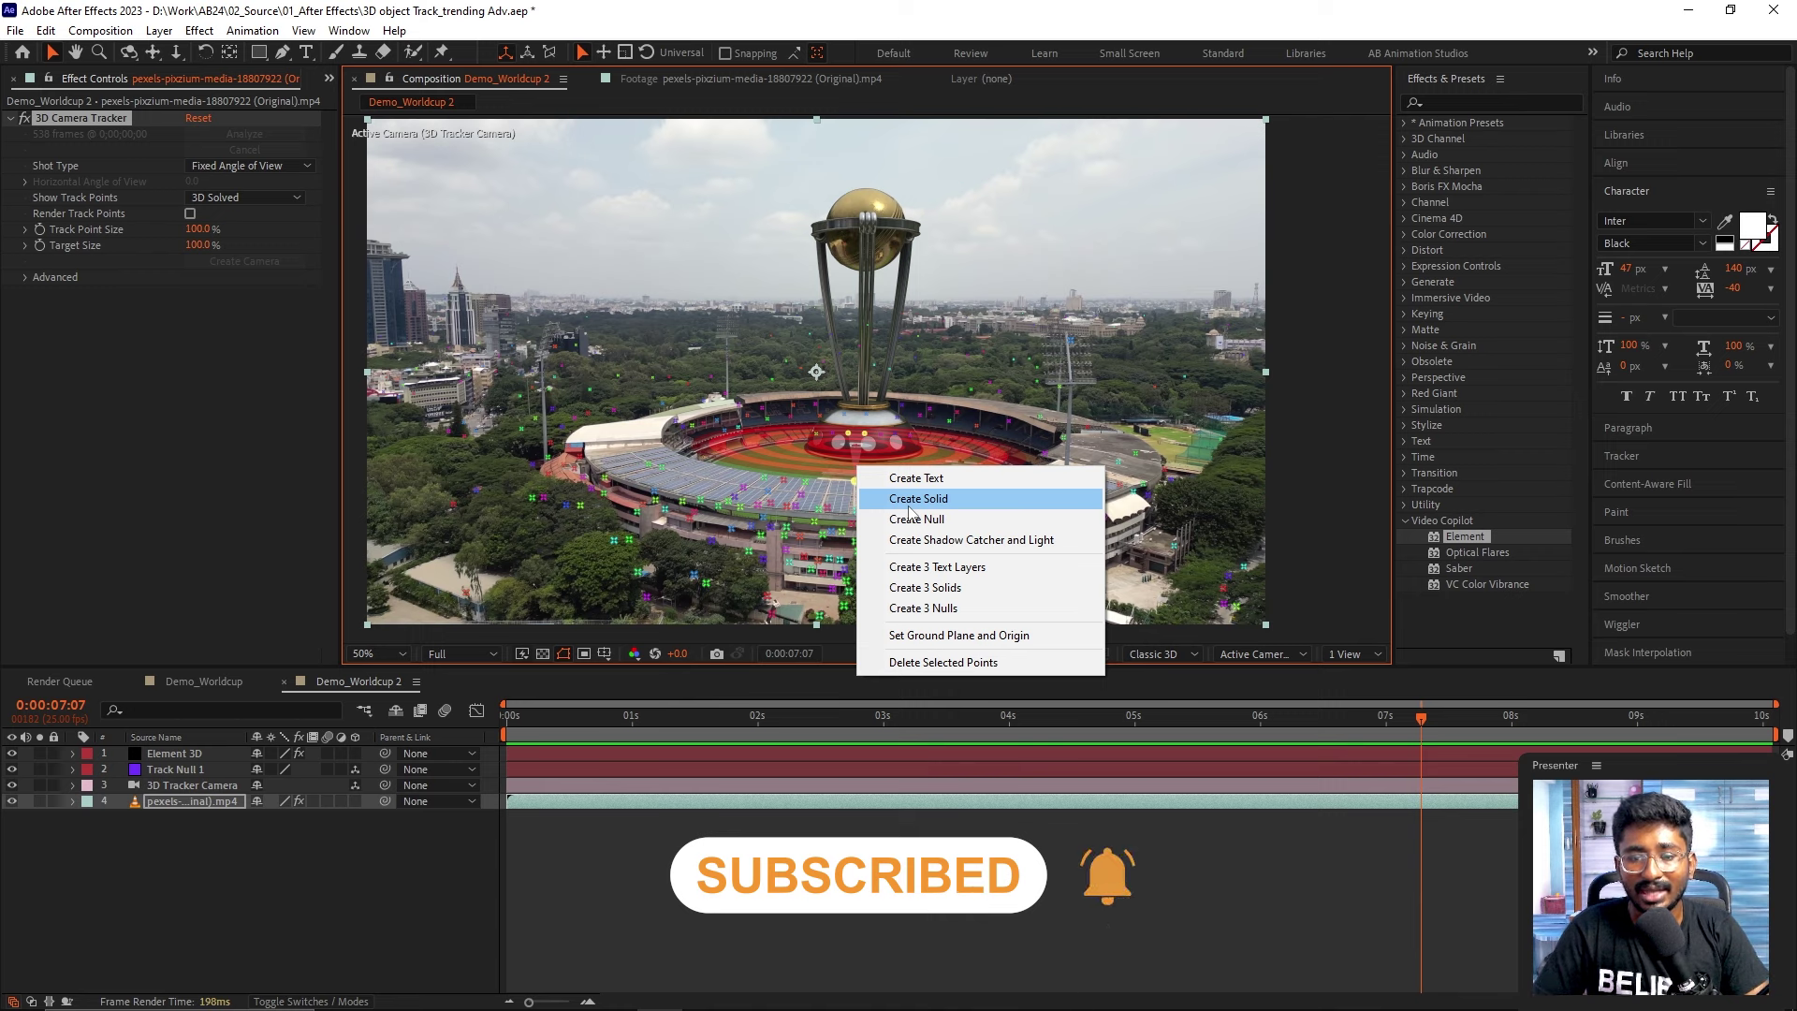
left_click(908, 504)
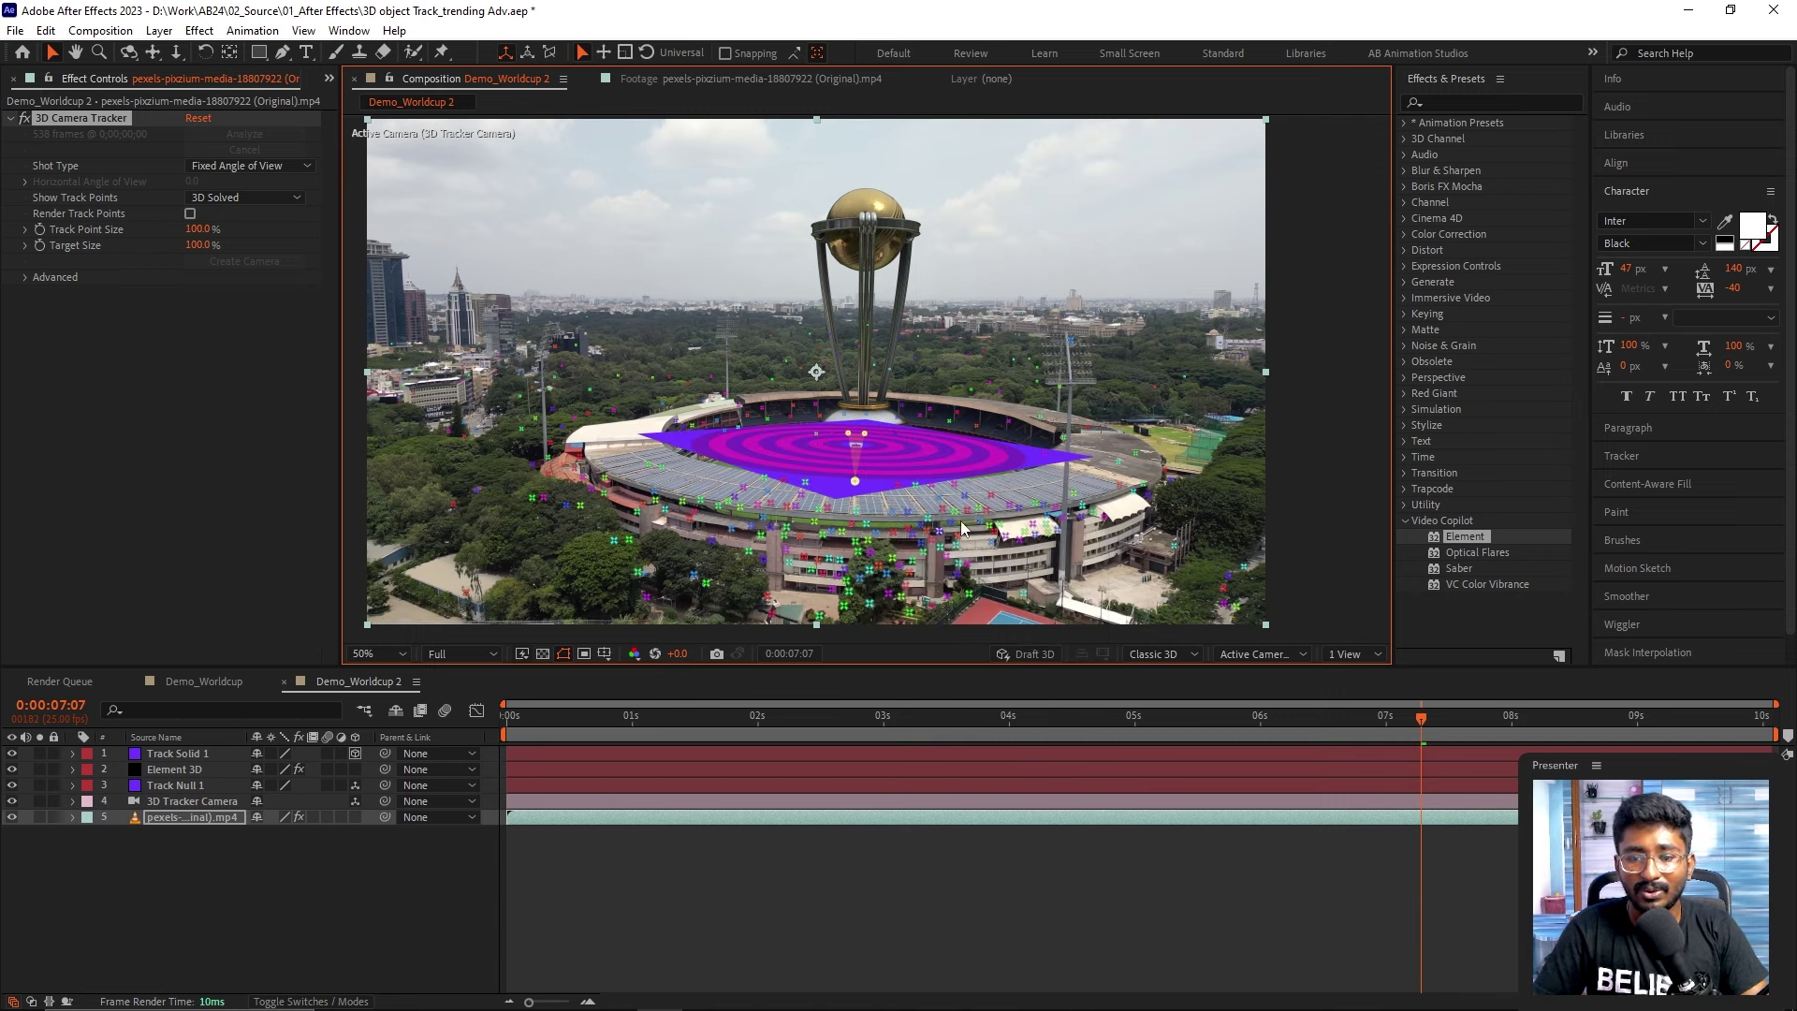
left_click(173, 753)
left_click_drag(205, 754, 204, 775)
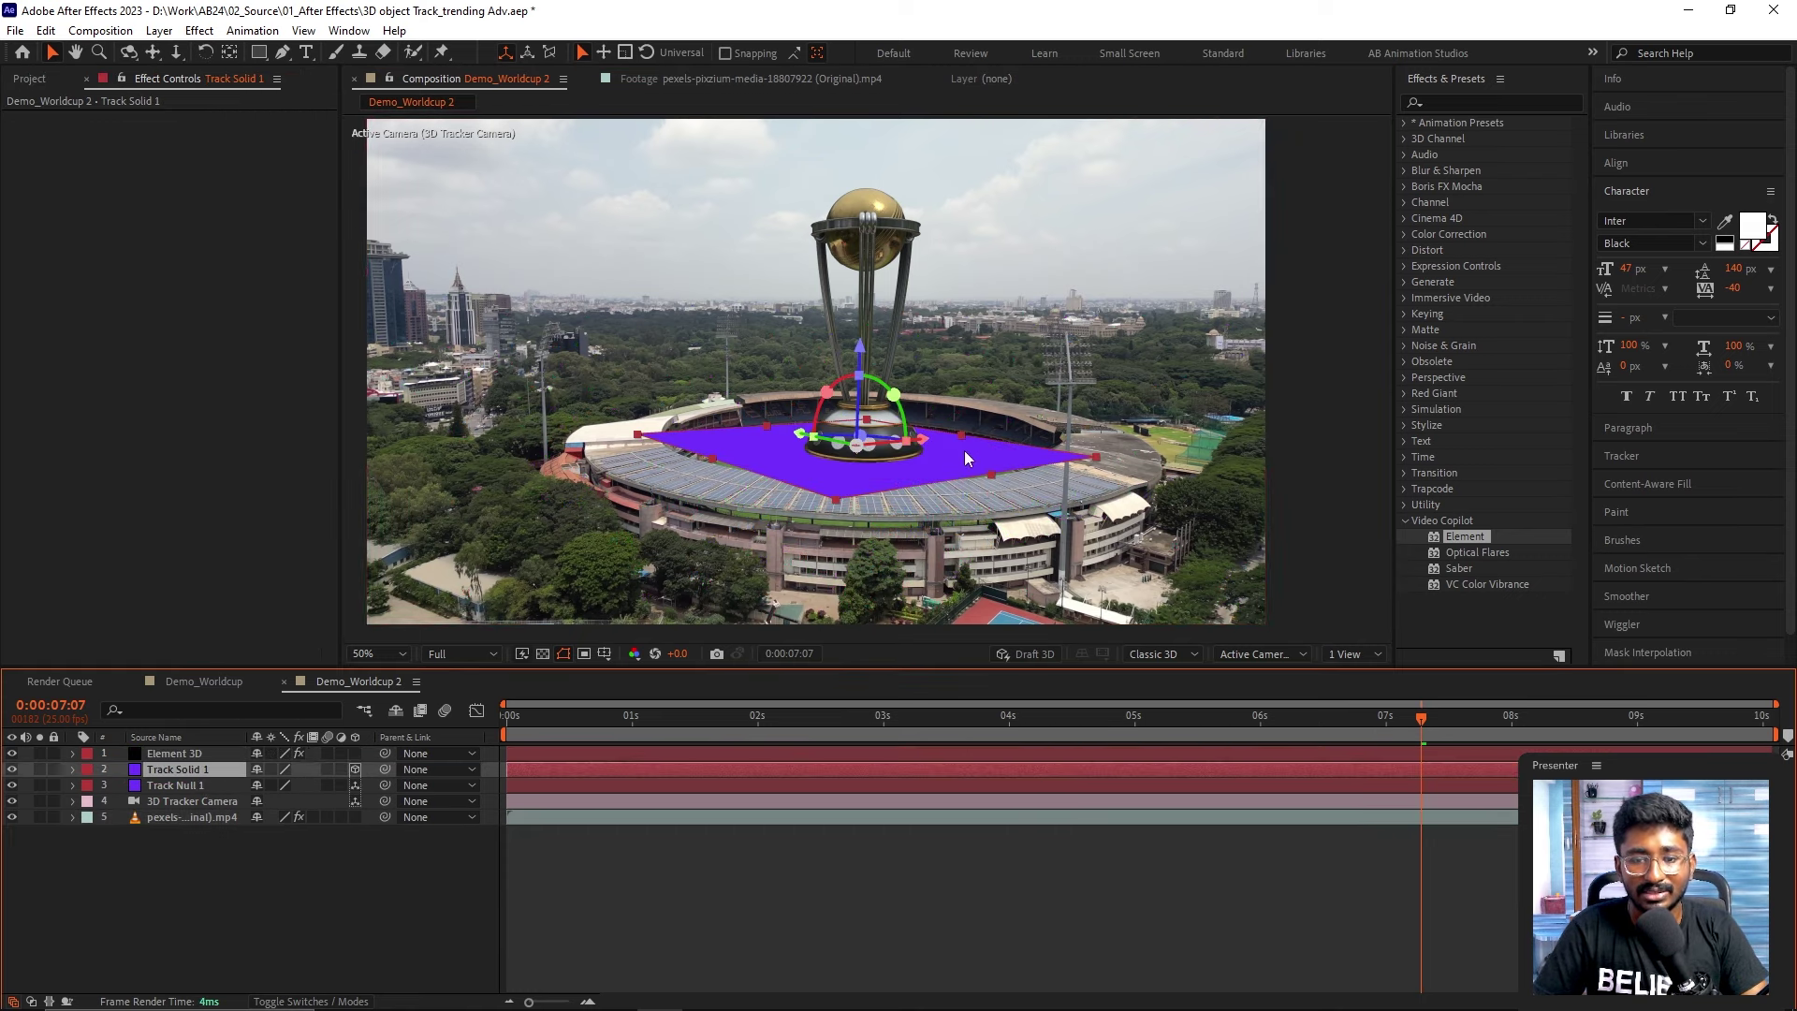
scroll(964, 451, "up", 2)
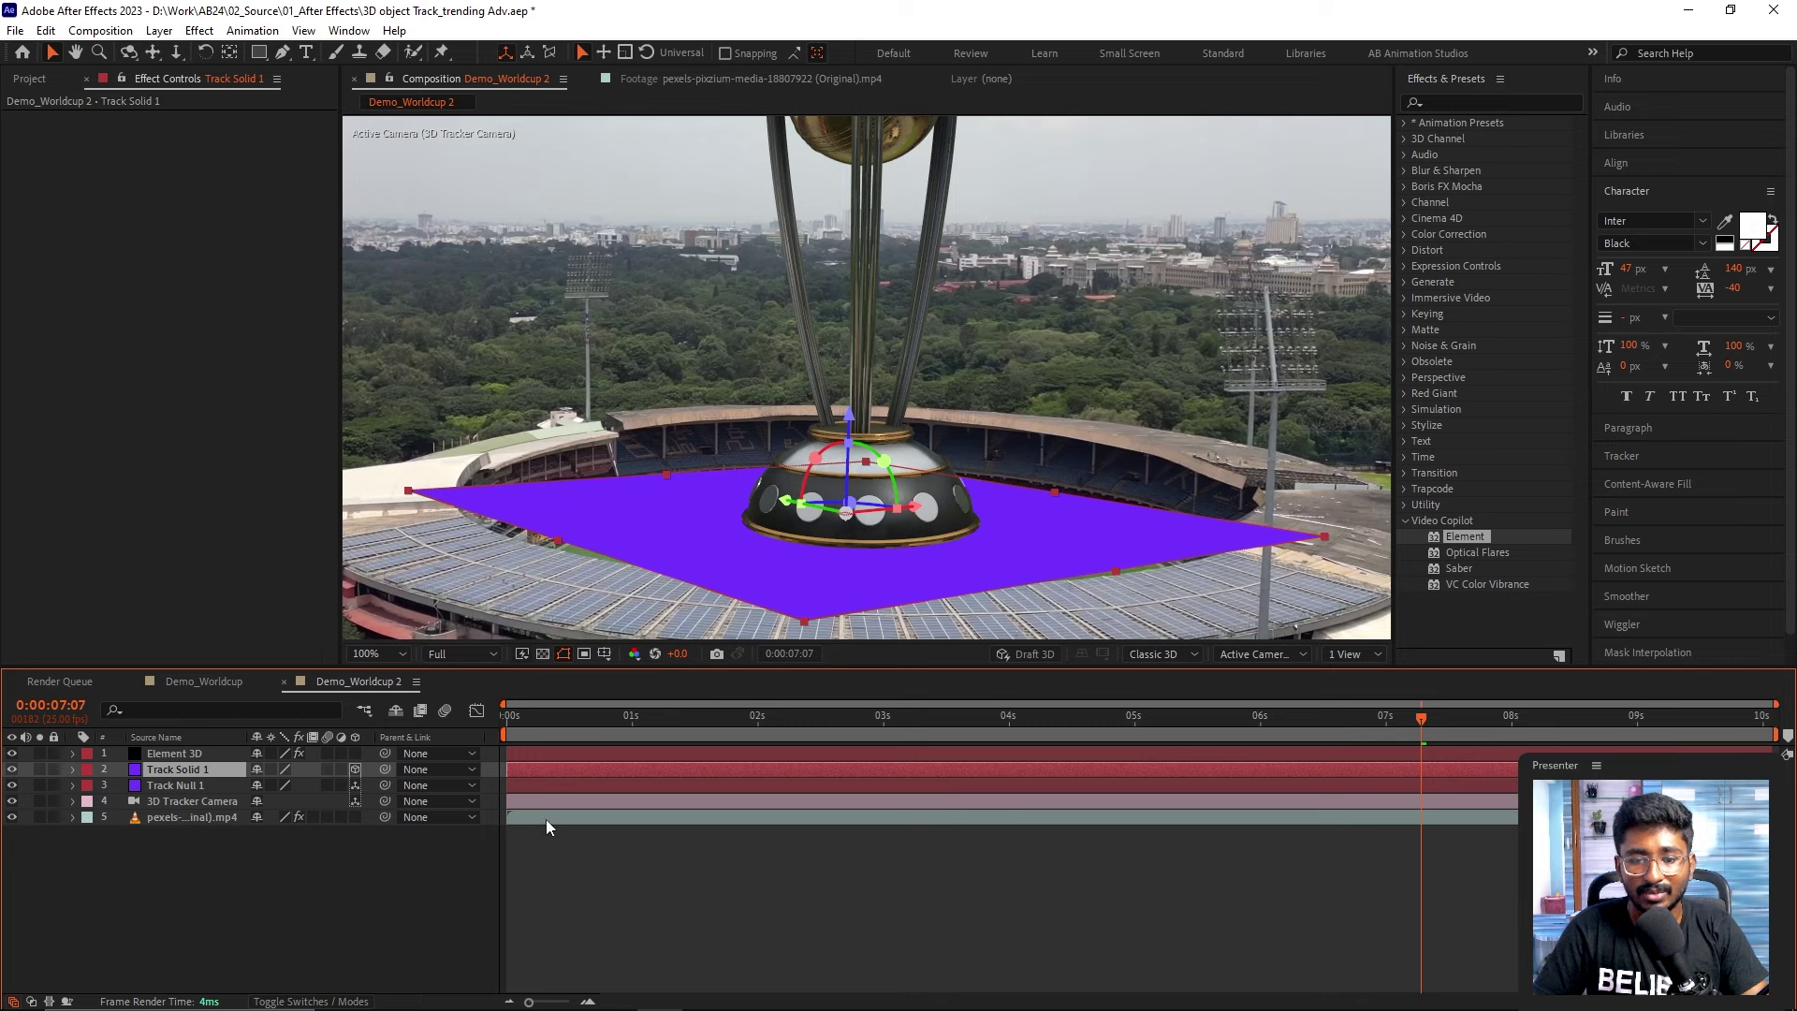
left_click_drag(586, 740, 768, 732)
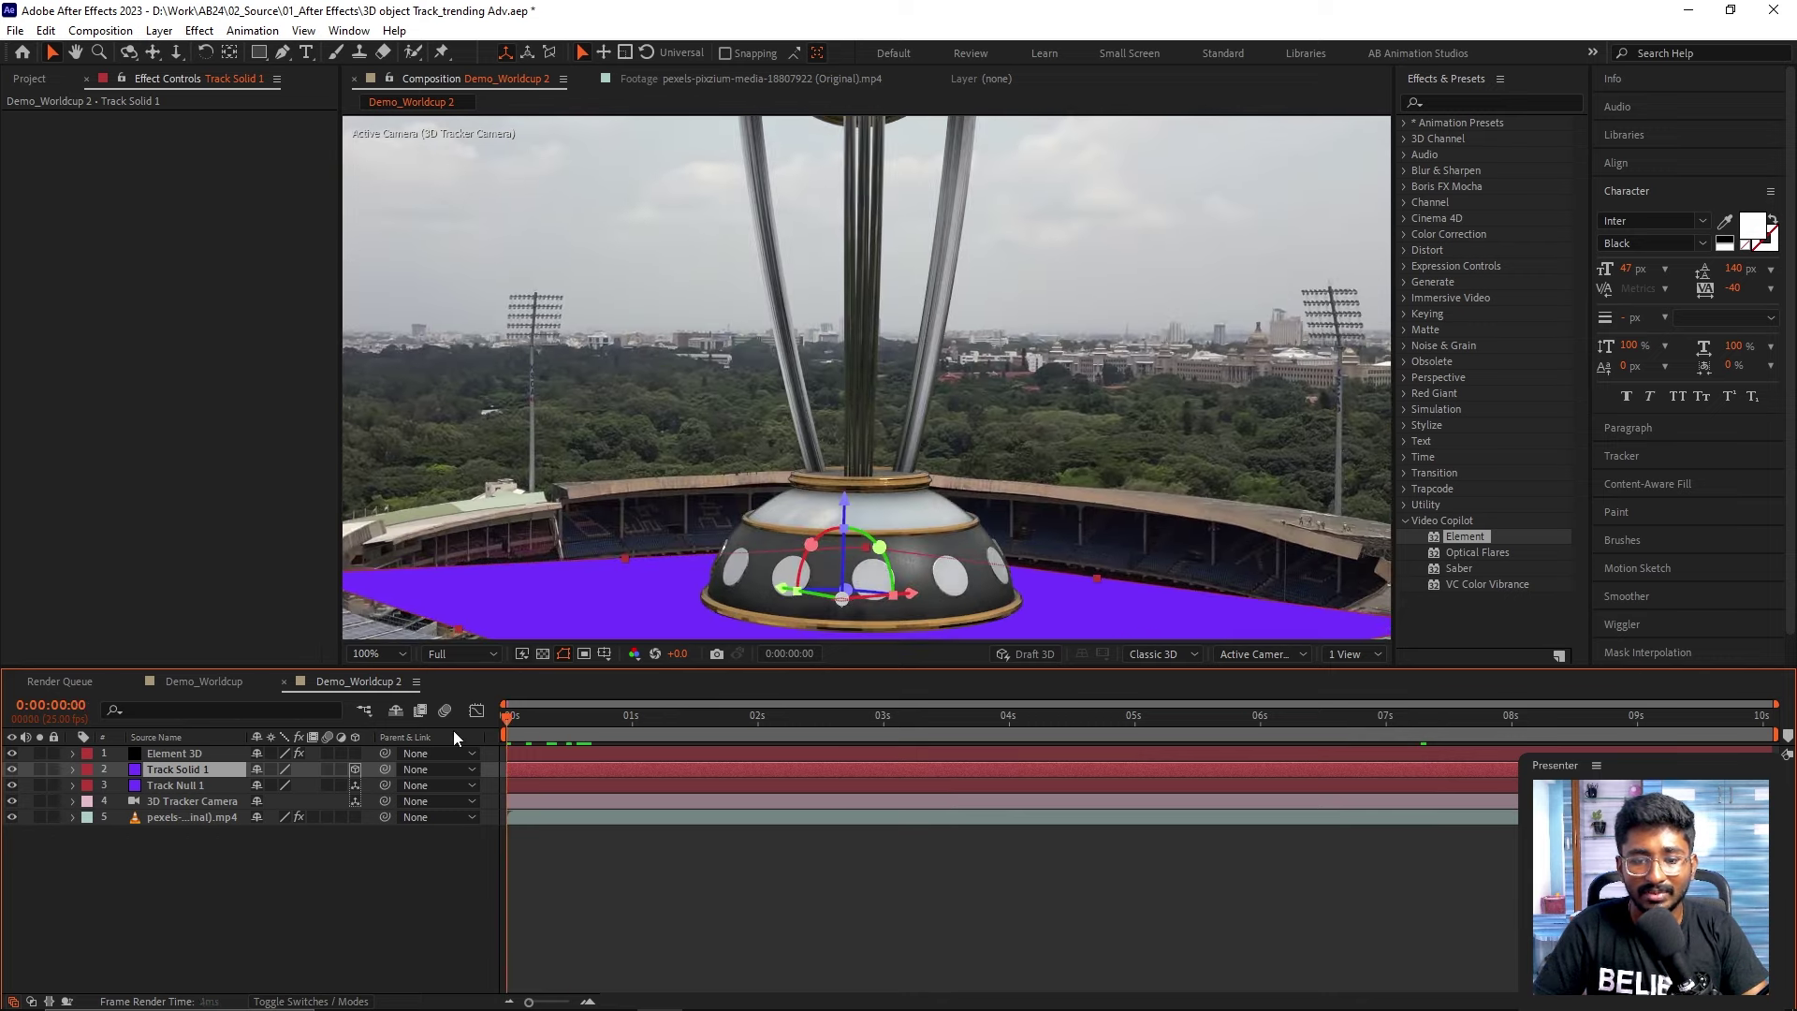
key("End")
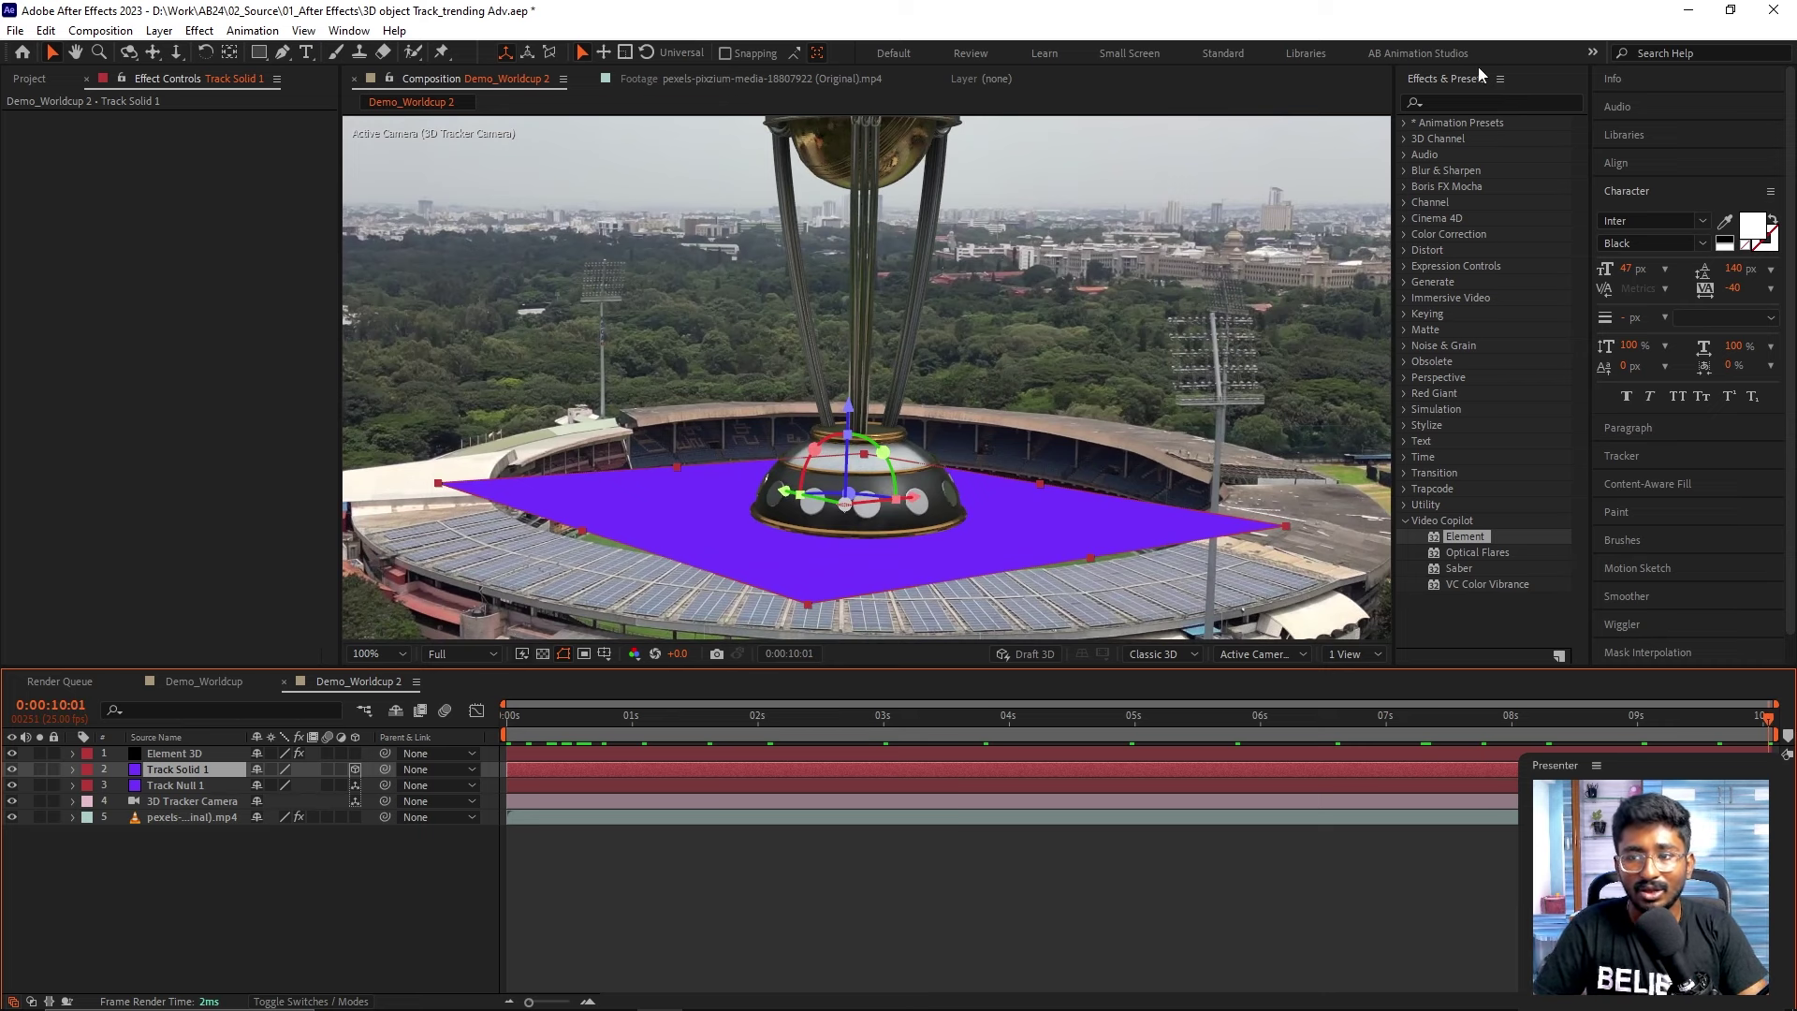
- Apply the Fill effect to Track Solid 1 and set its colour to black (000000)
left_click(1475, 100)
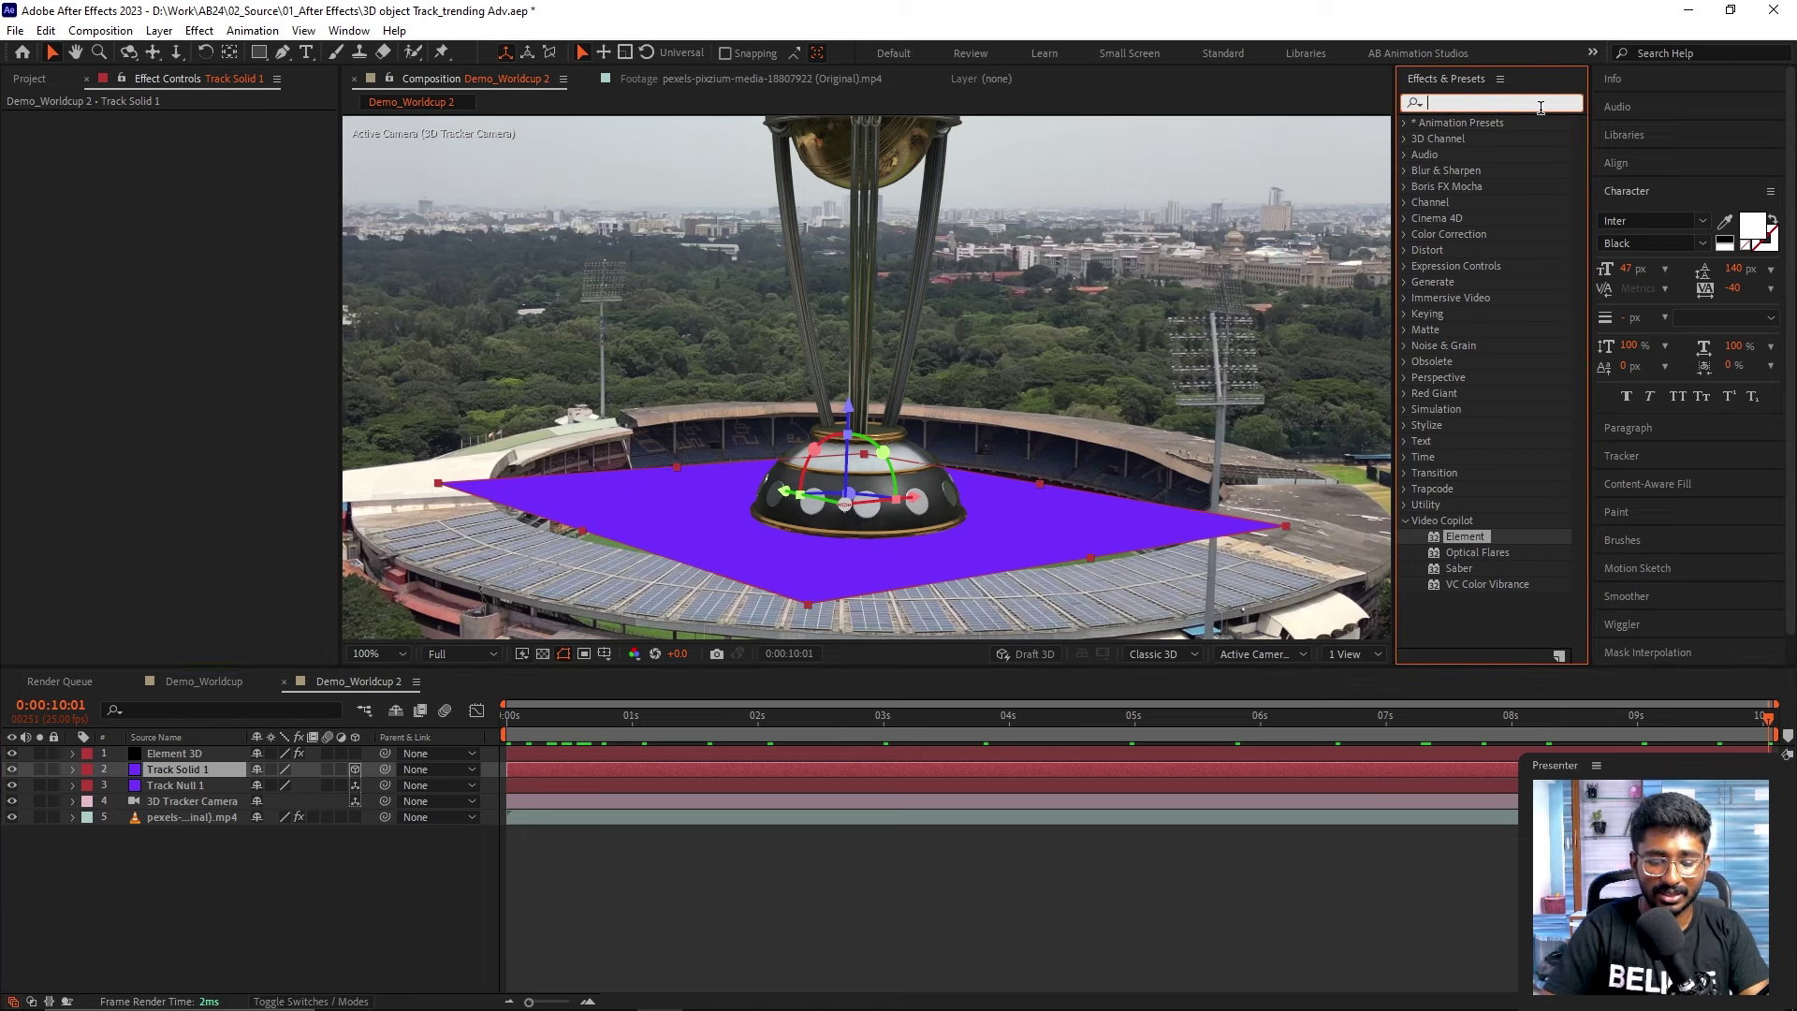
type("fill")
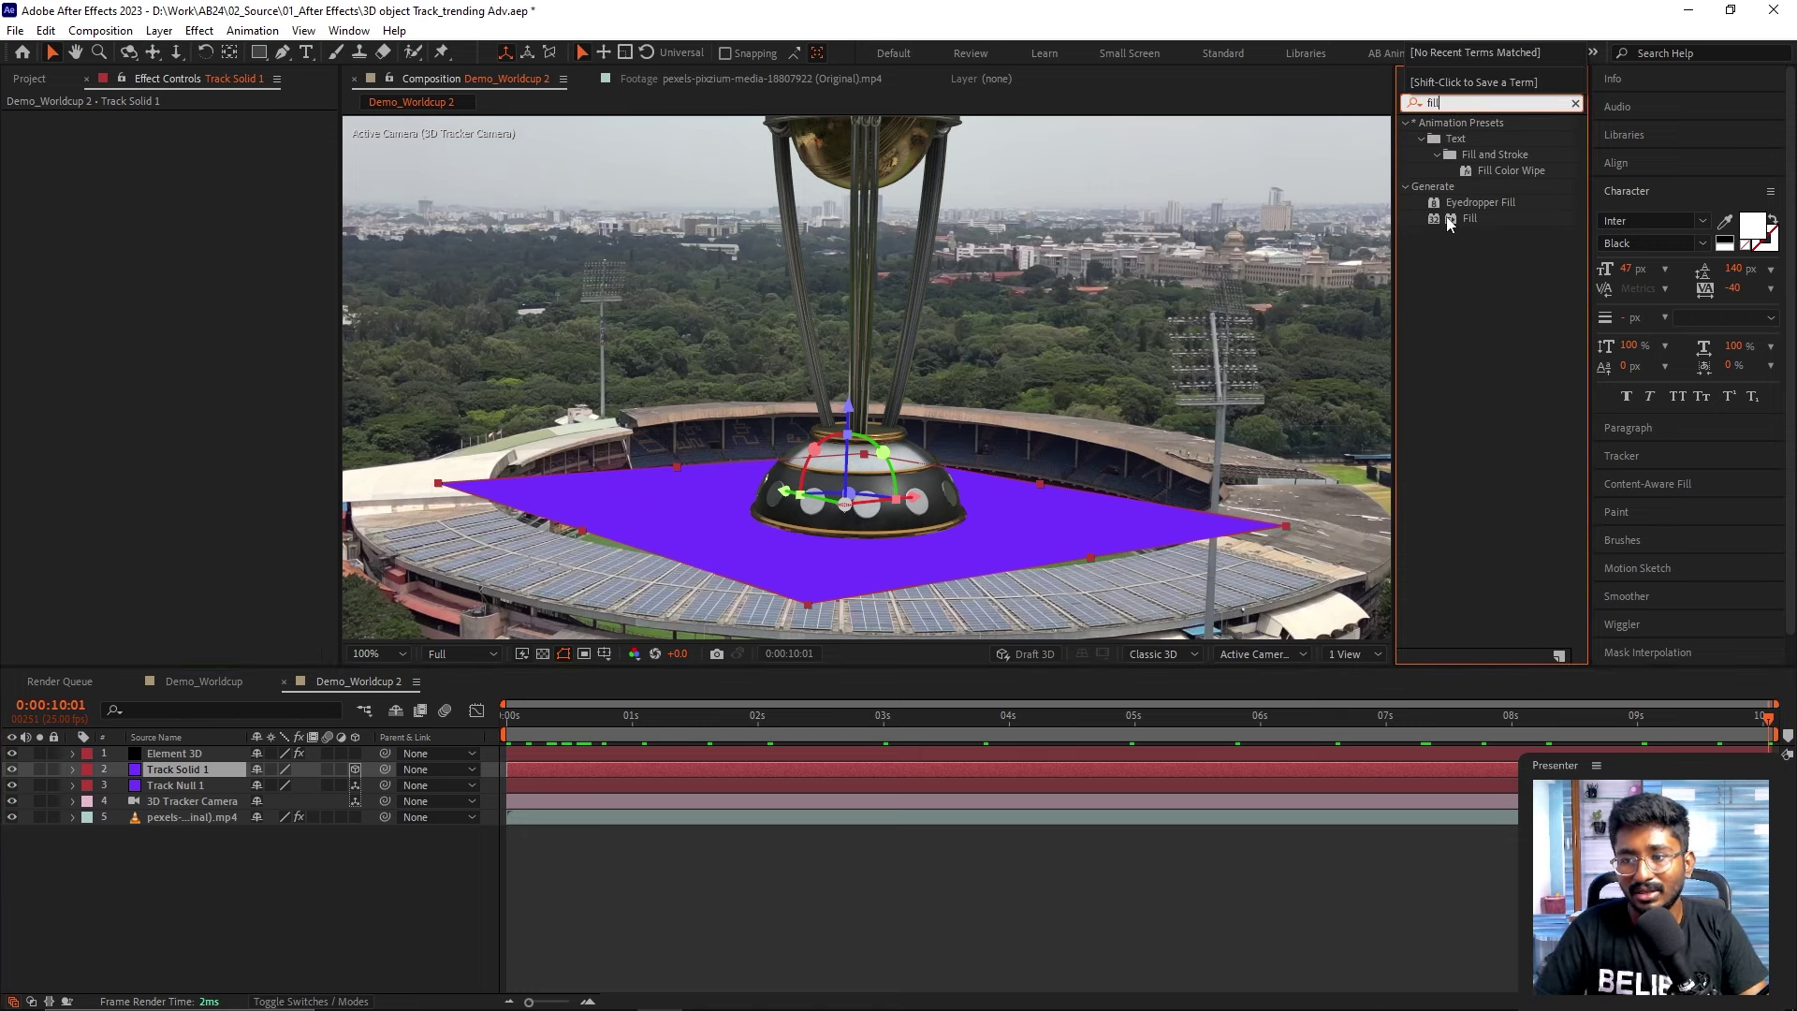
double_click(1467, 218)
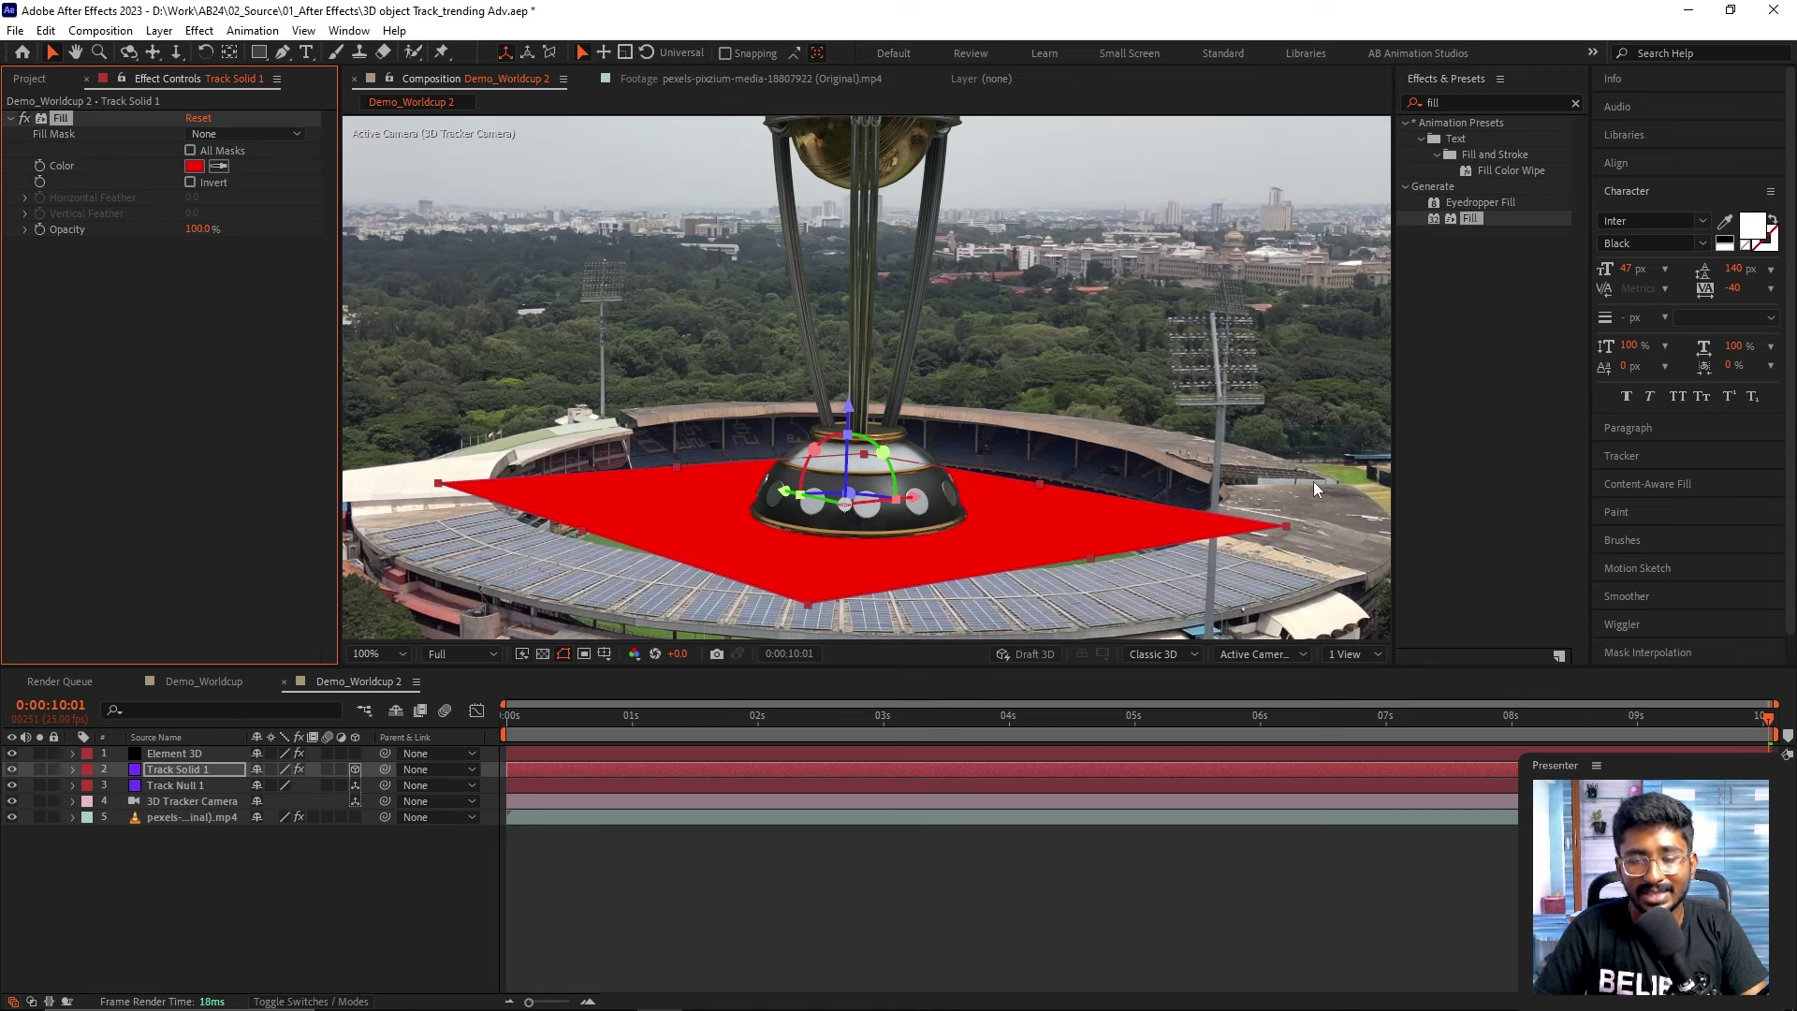
left_click(195, 165)
left_click_drag(318, 720, 160, 935)
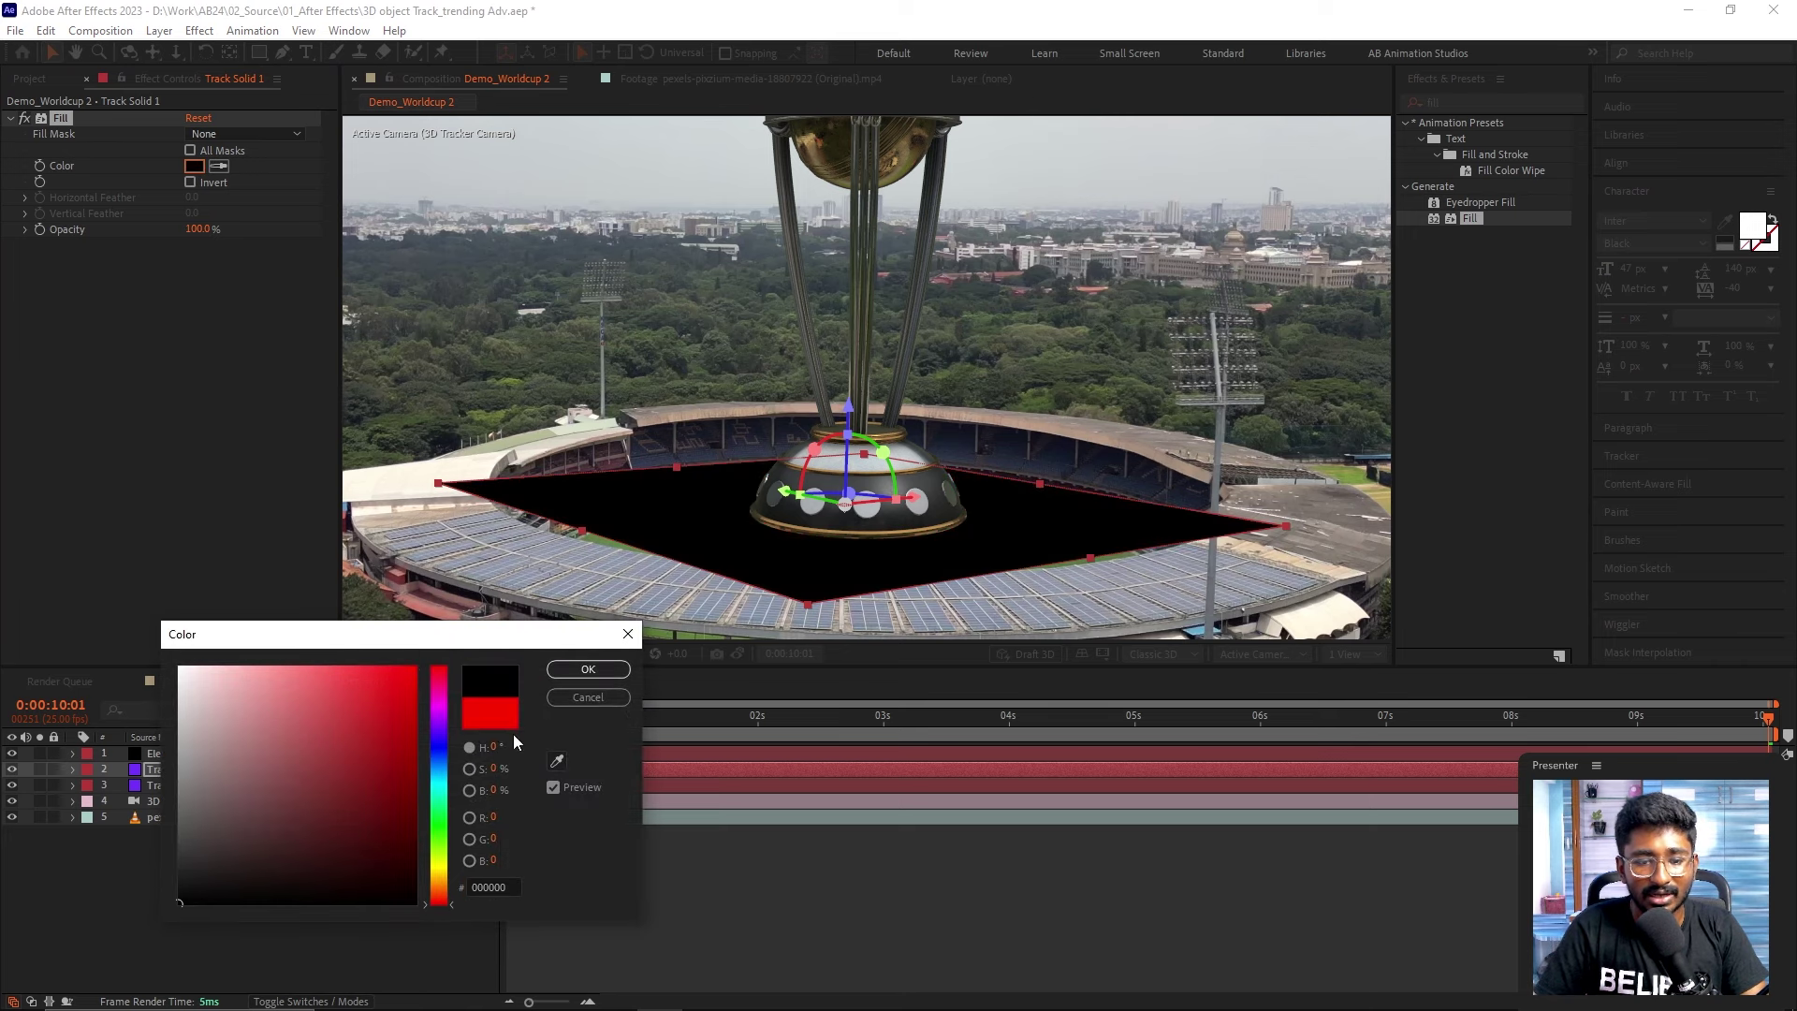
left_click(588, 669)
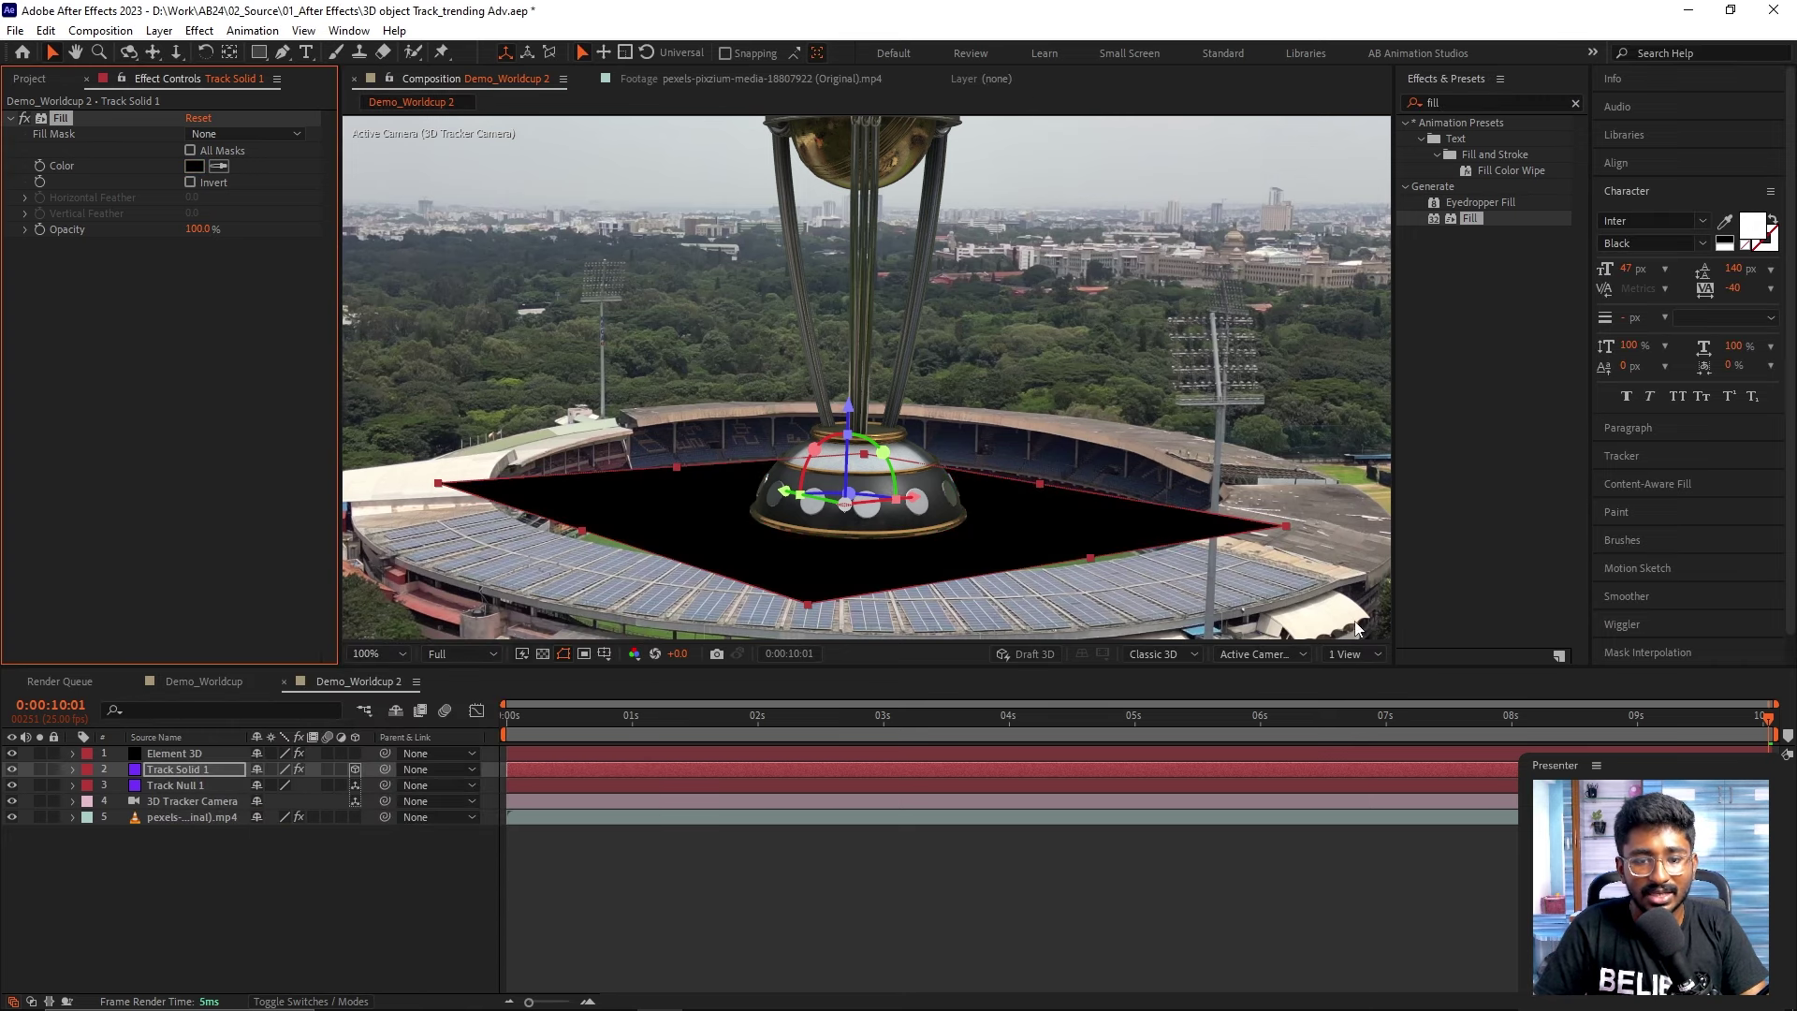
left_click(258, 52)
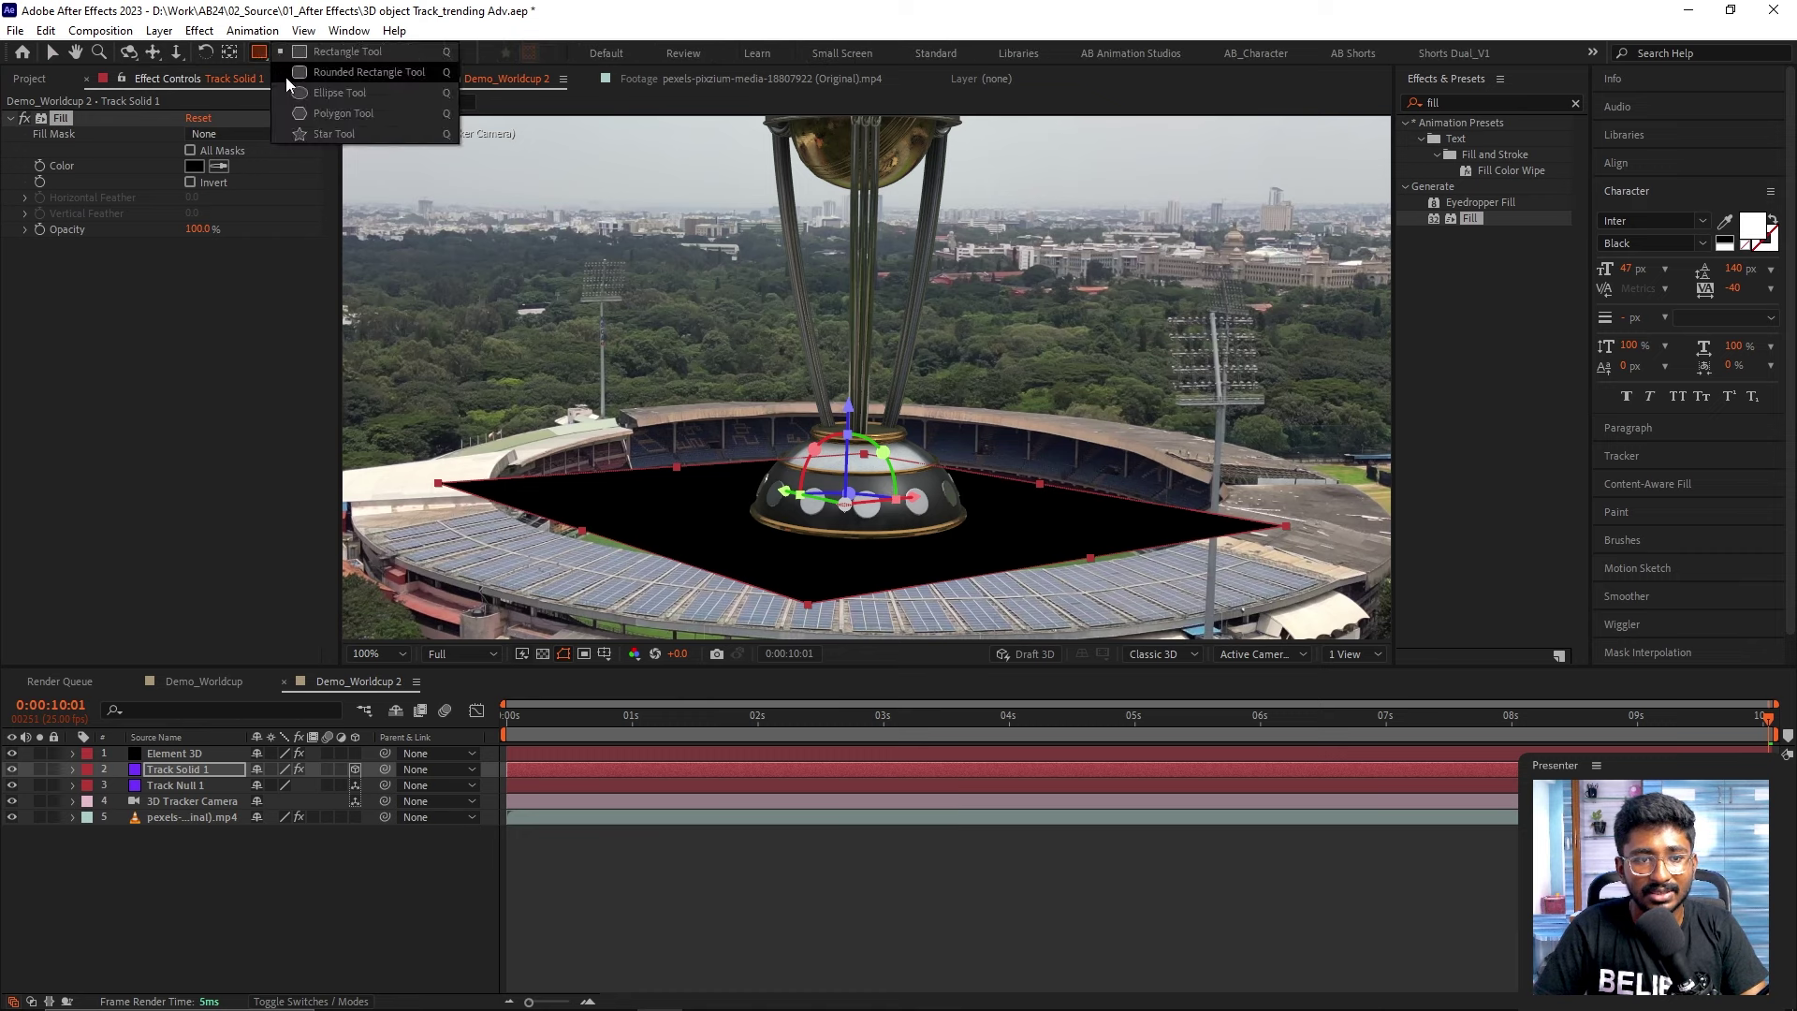
- Draw an elliptical mask on the black solid and move it under the trophy base
left_click(309, 92)
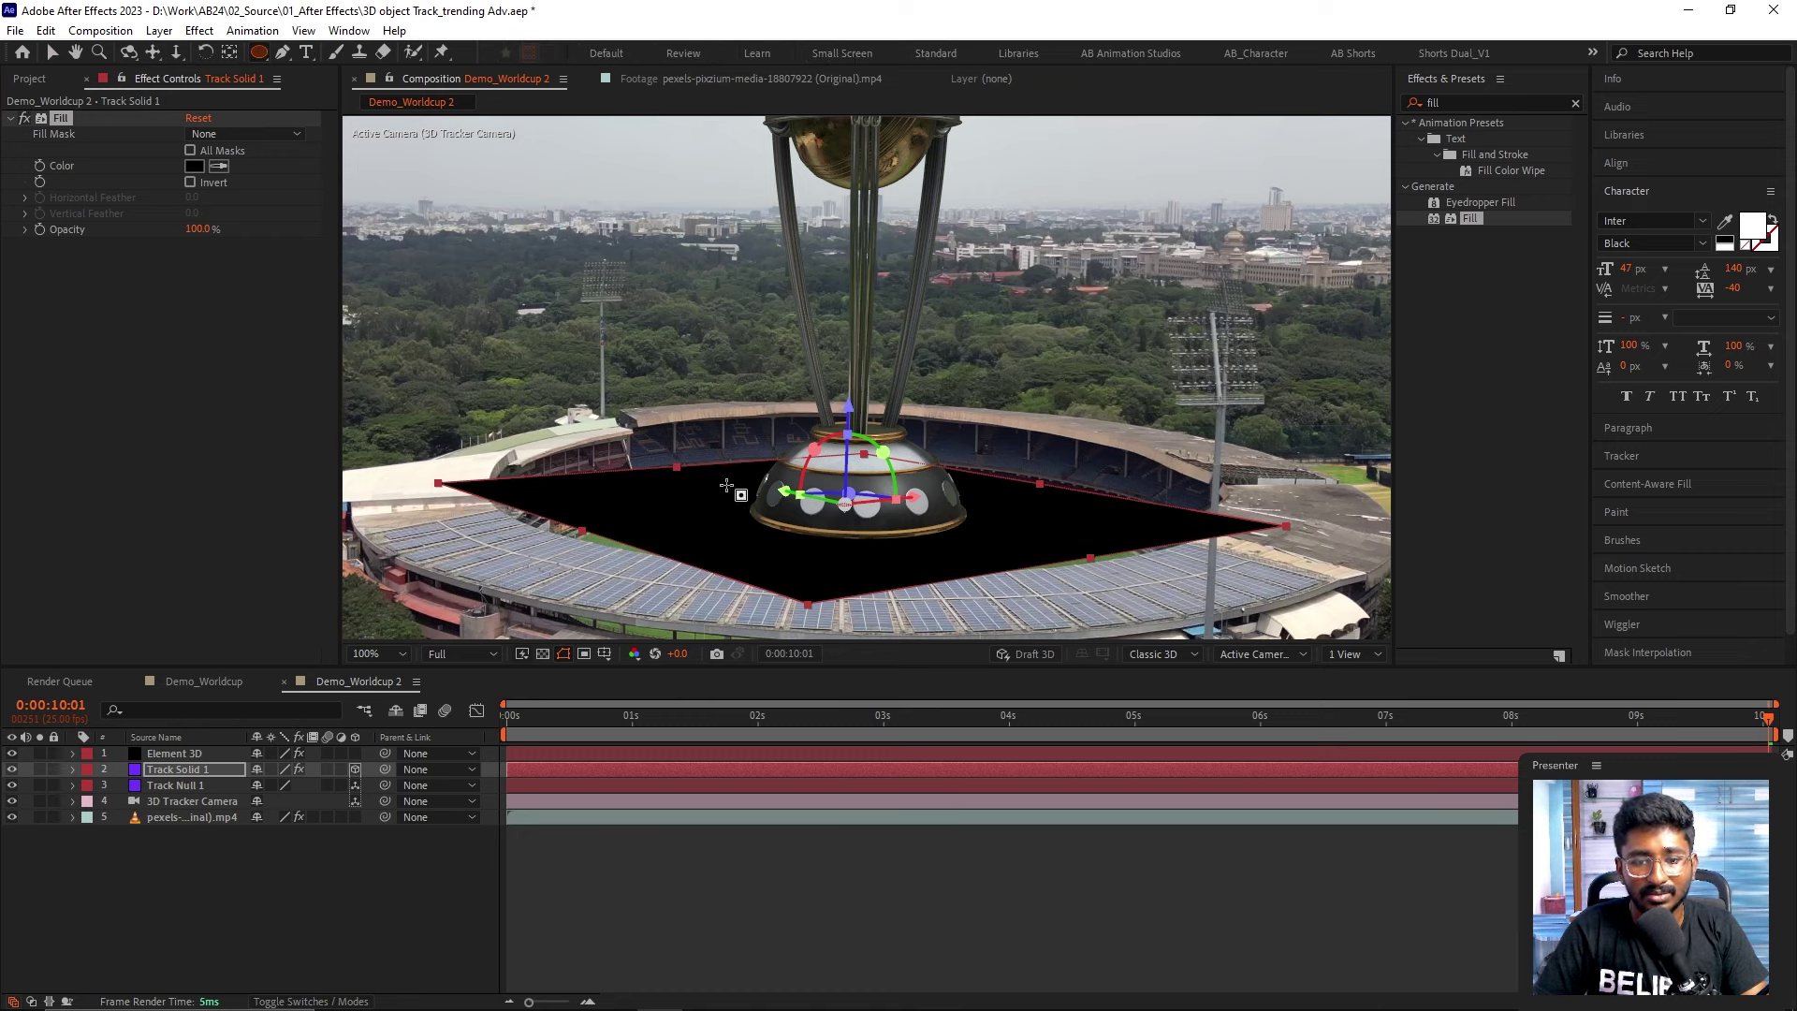
left_click_drag(726, 485, 811, 568)
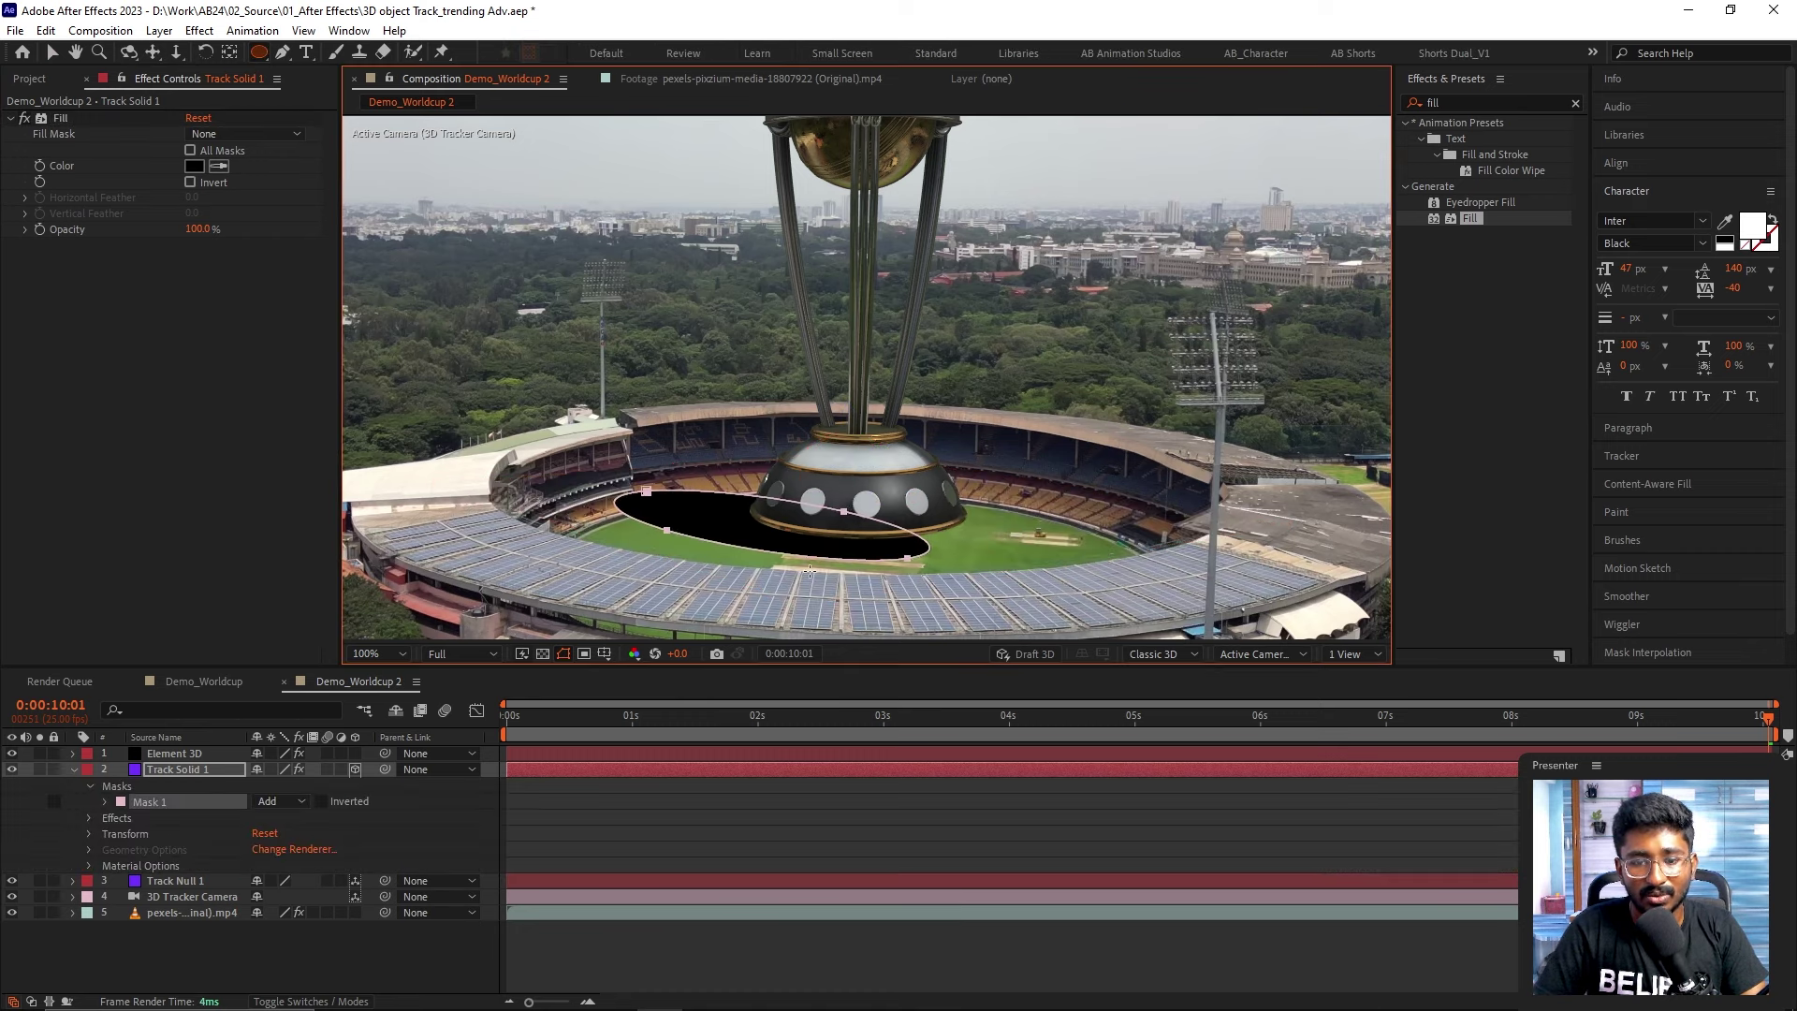
key("v")
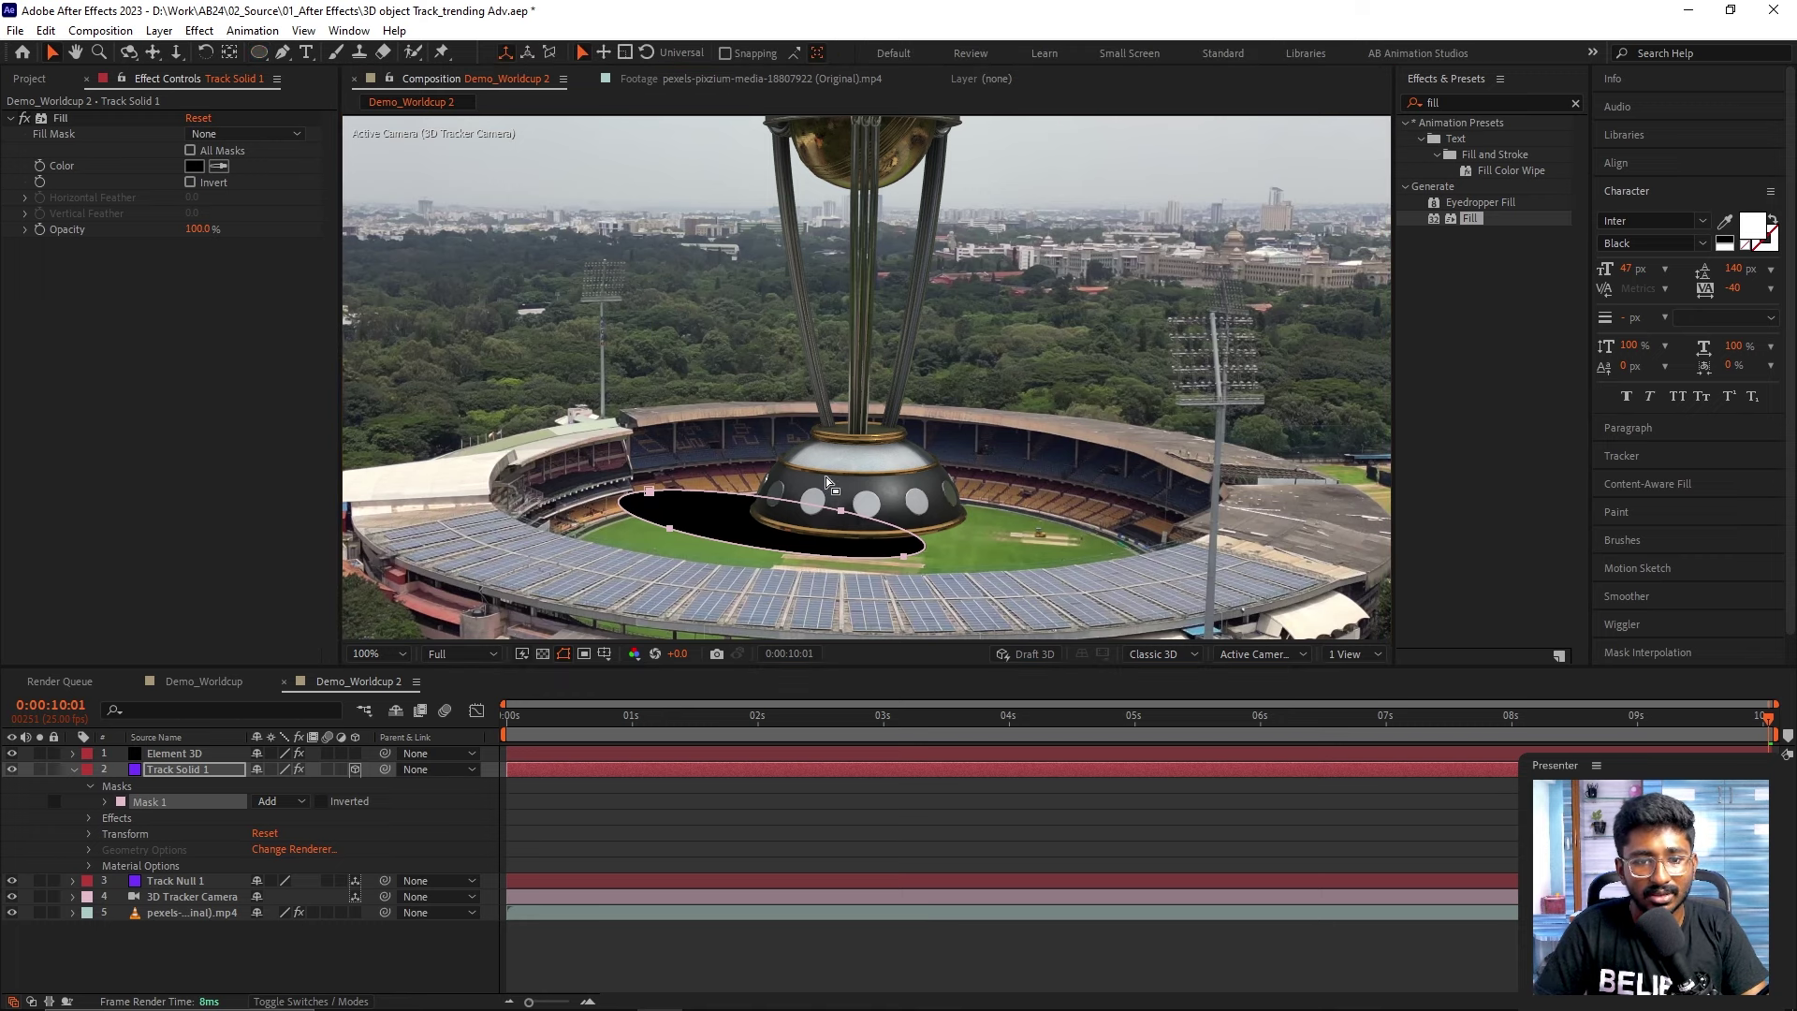
left_click_drag(658, 494, 754, 493)
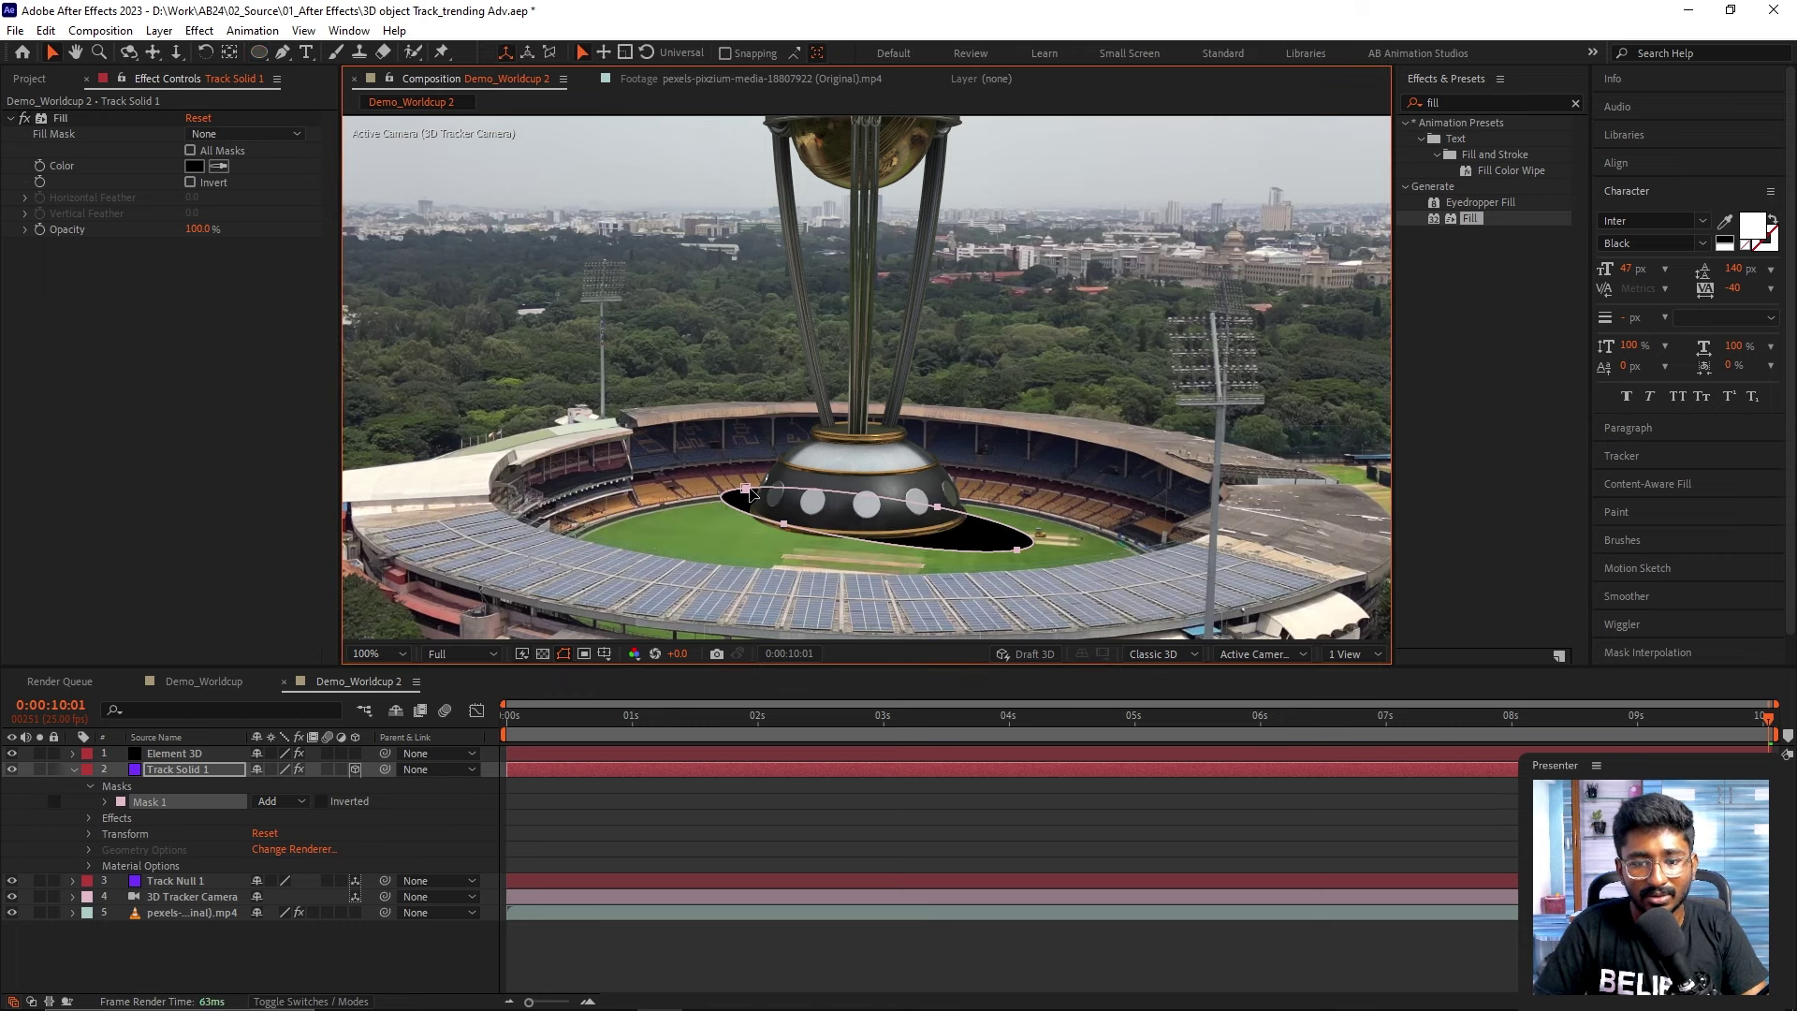
left_click(104, 801)
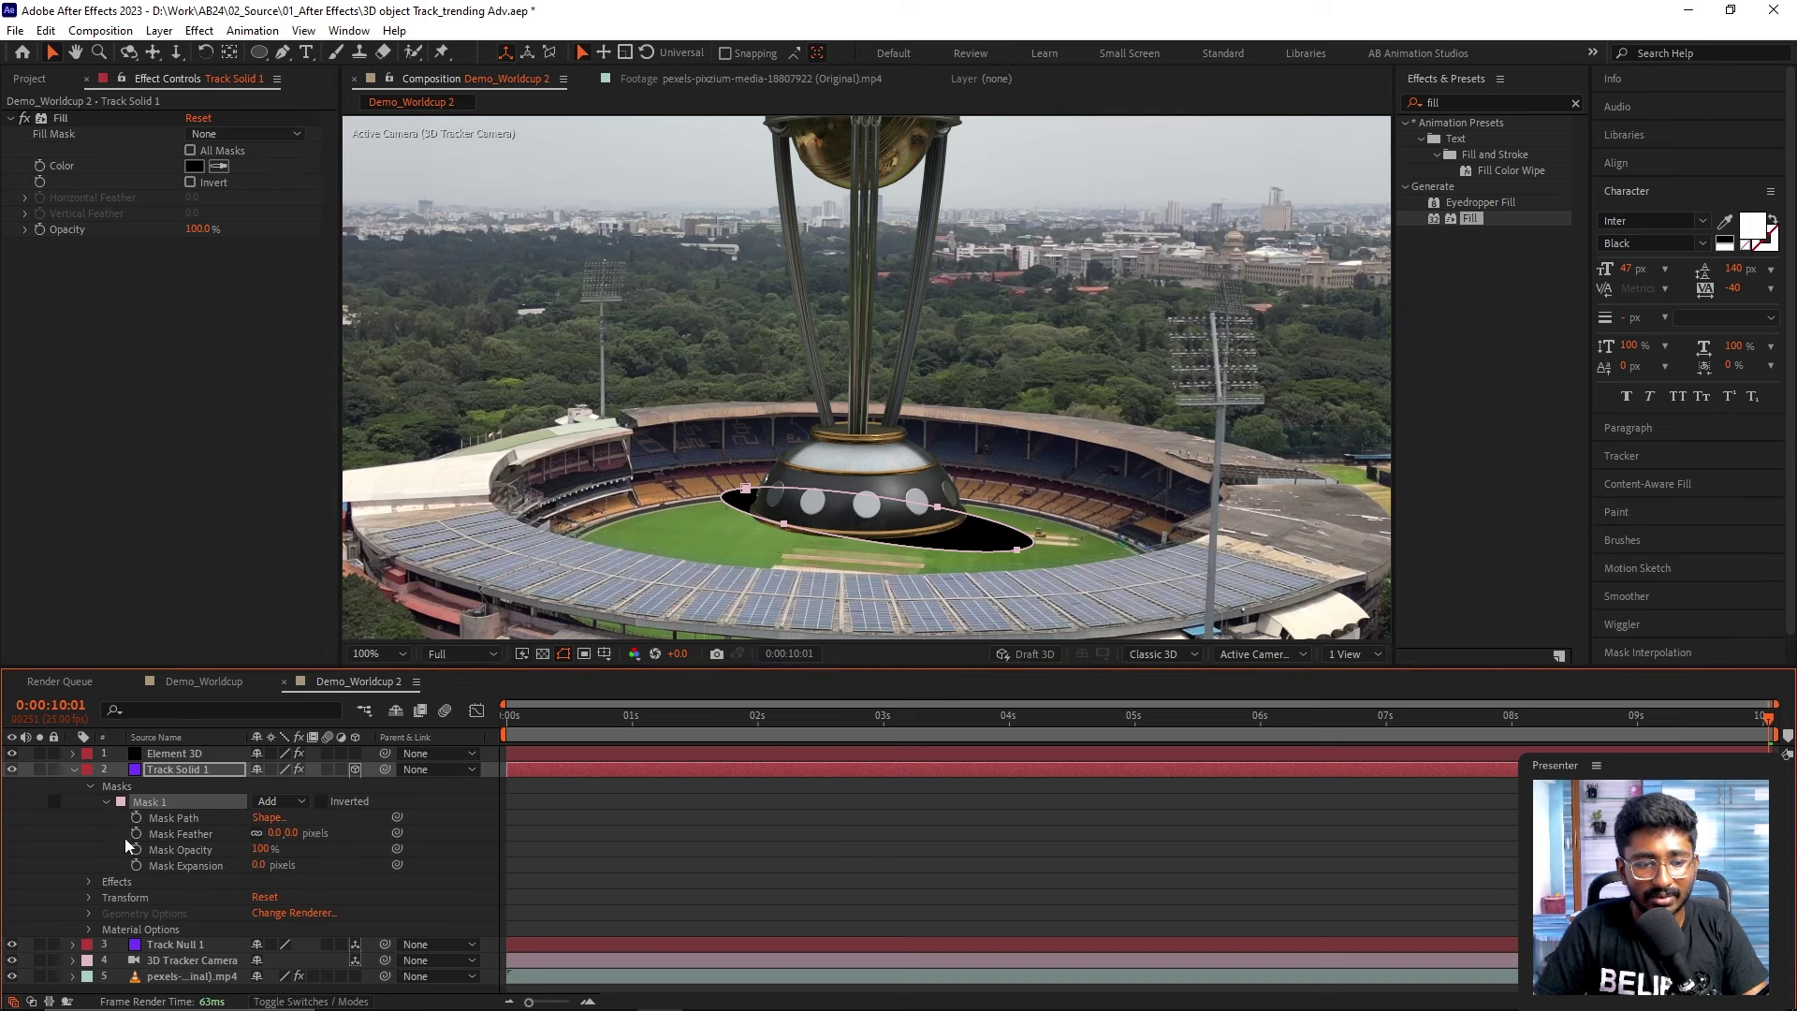
left_click(165, 829)
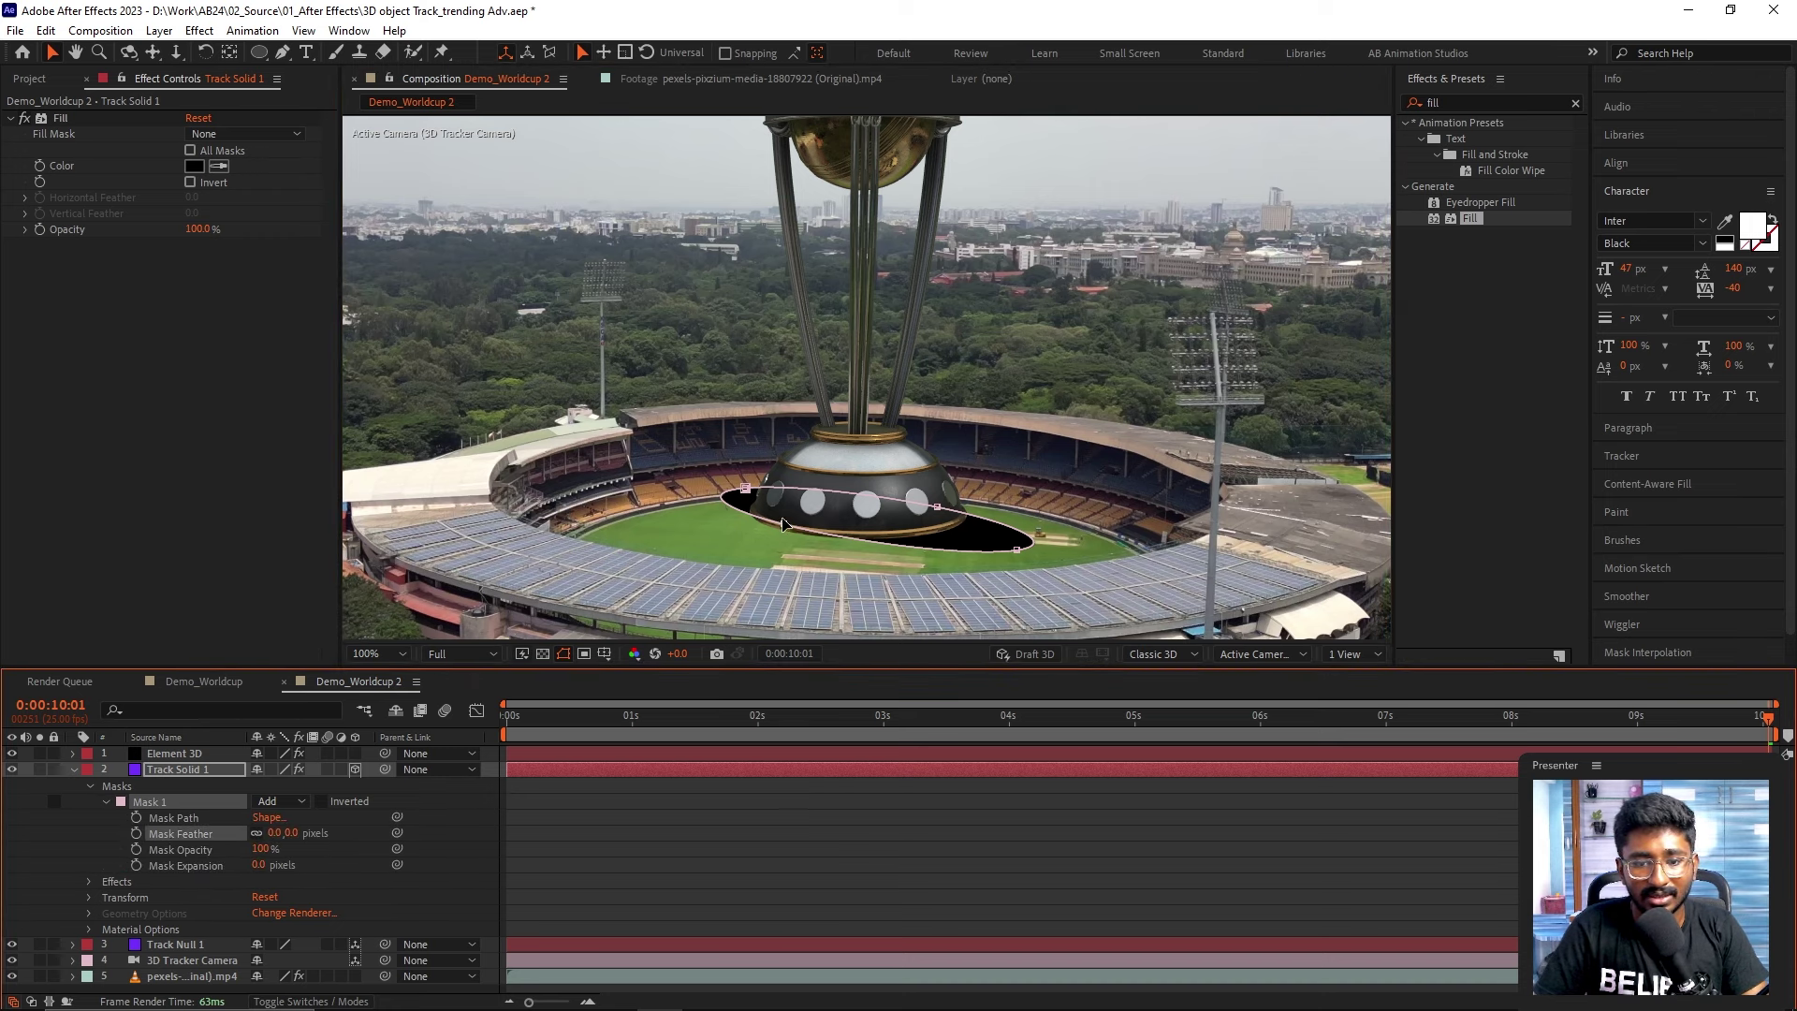
- Drag the ellipse's vertices so Mask 1 hugs the outline of the trophy's base
left_click_drag(773, 528, 778, 492)
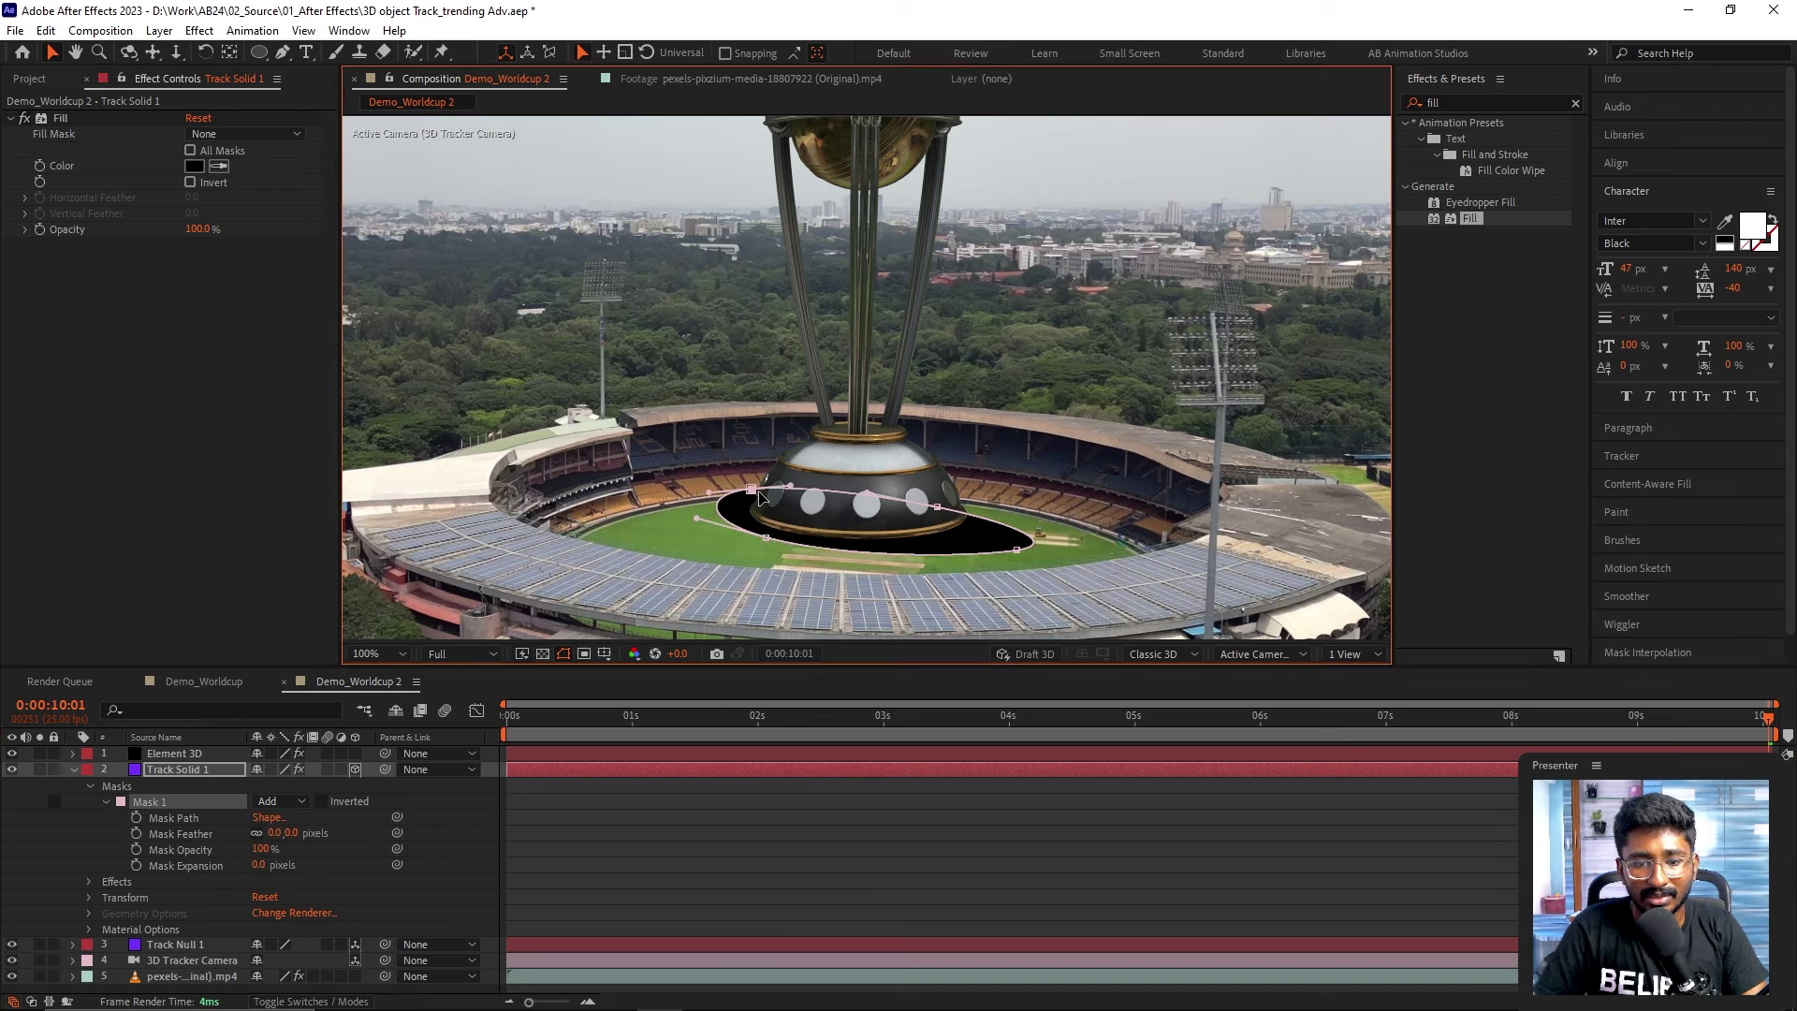
mouse_move(1015, 554)
left_mouse_down()
mouse_move(953, 541)
mouse_move(930, 504)
mouse_move(890, 547)
left_mouse_up()
left_click(768, 540)
left_click_drag(770, 495, 784, 500)
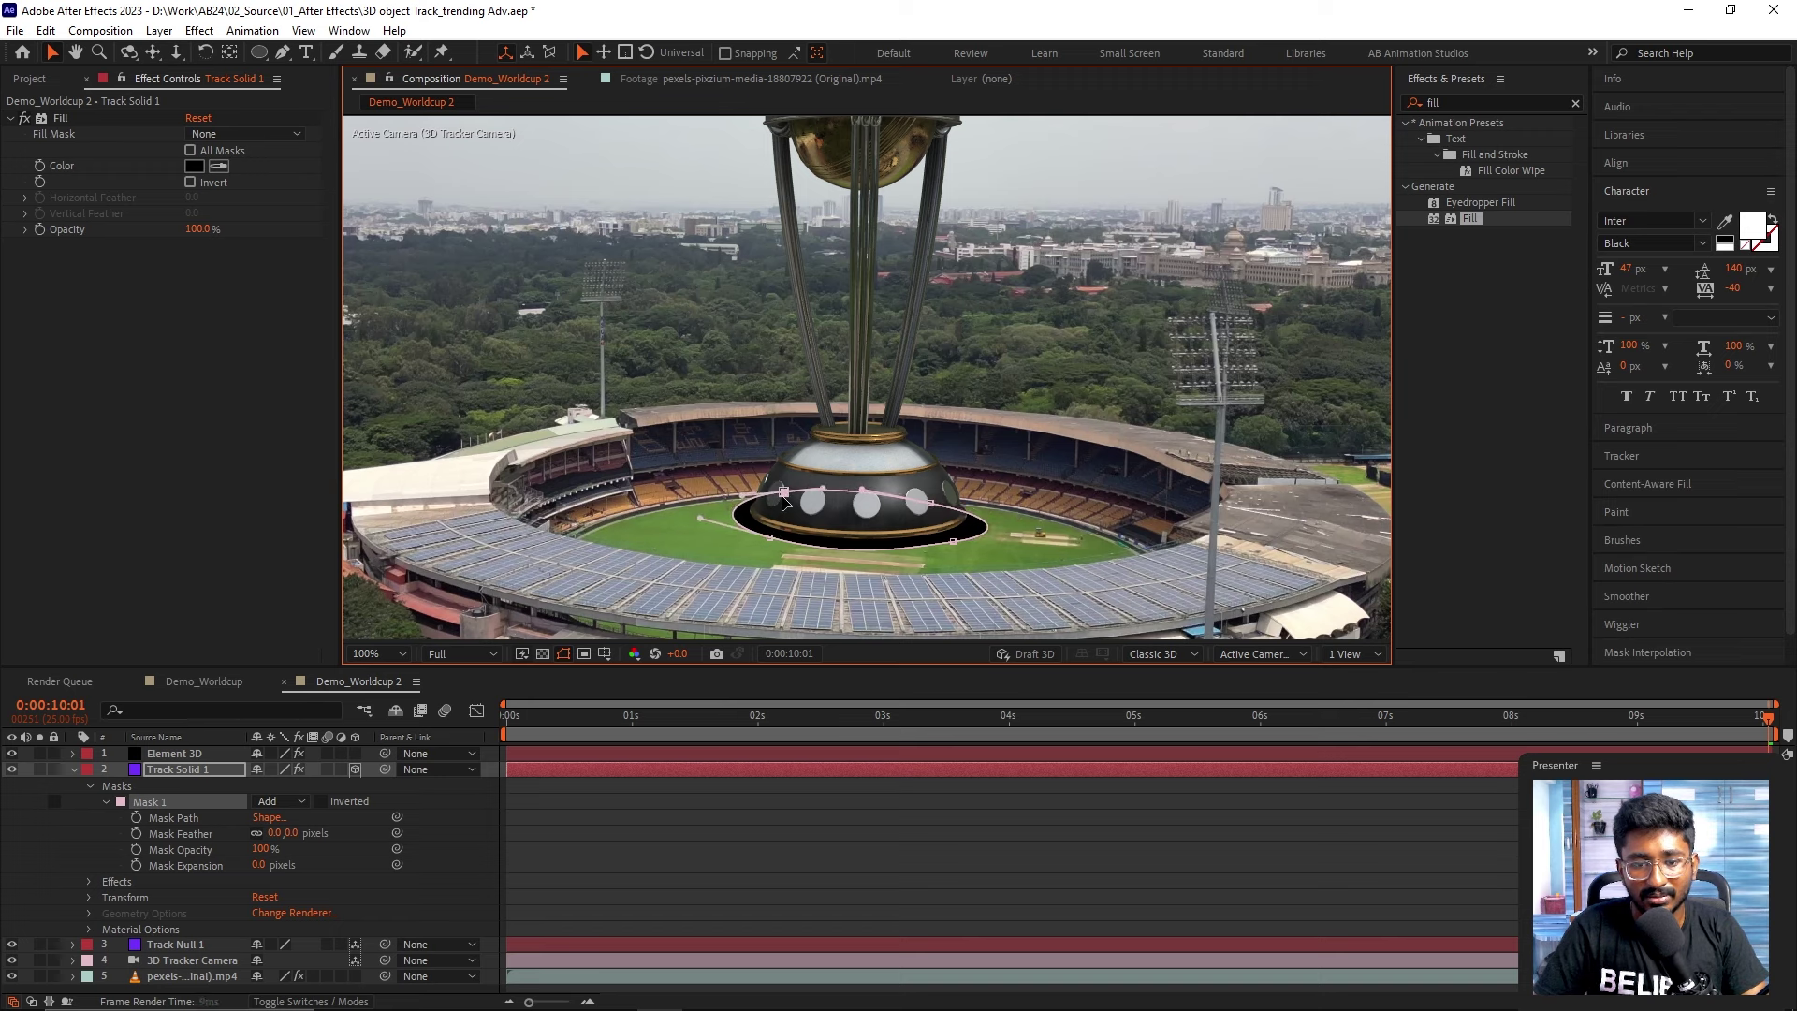
left_click_drag(949, 542, 836, 562)
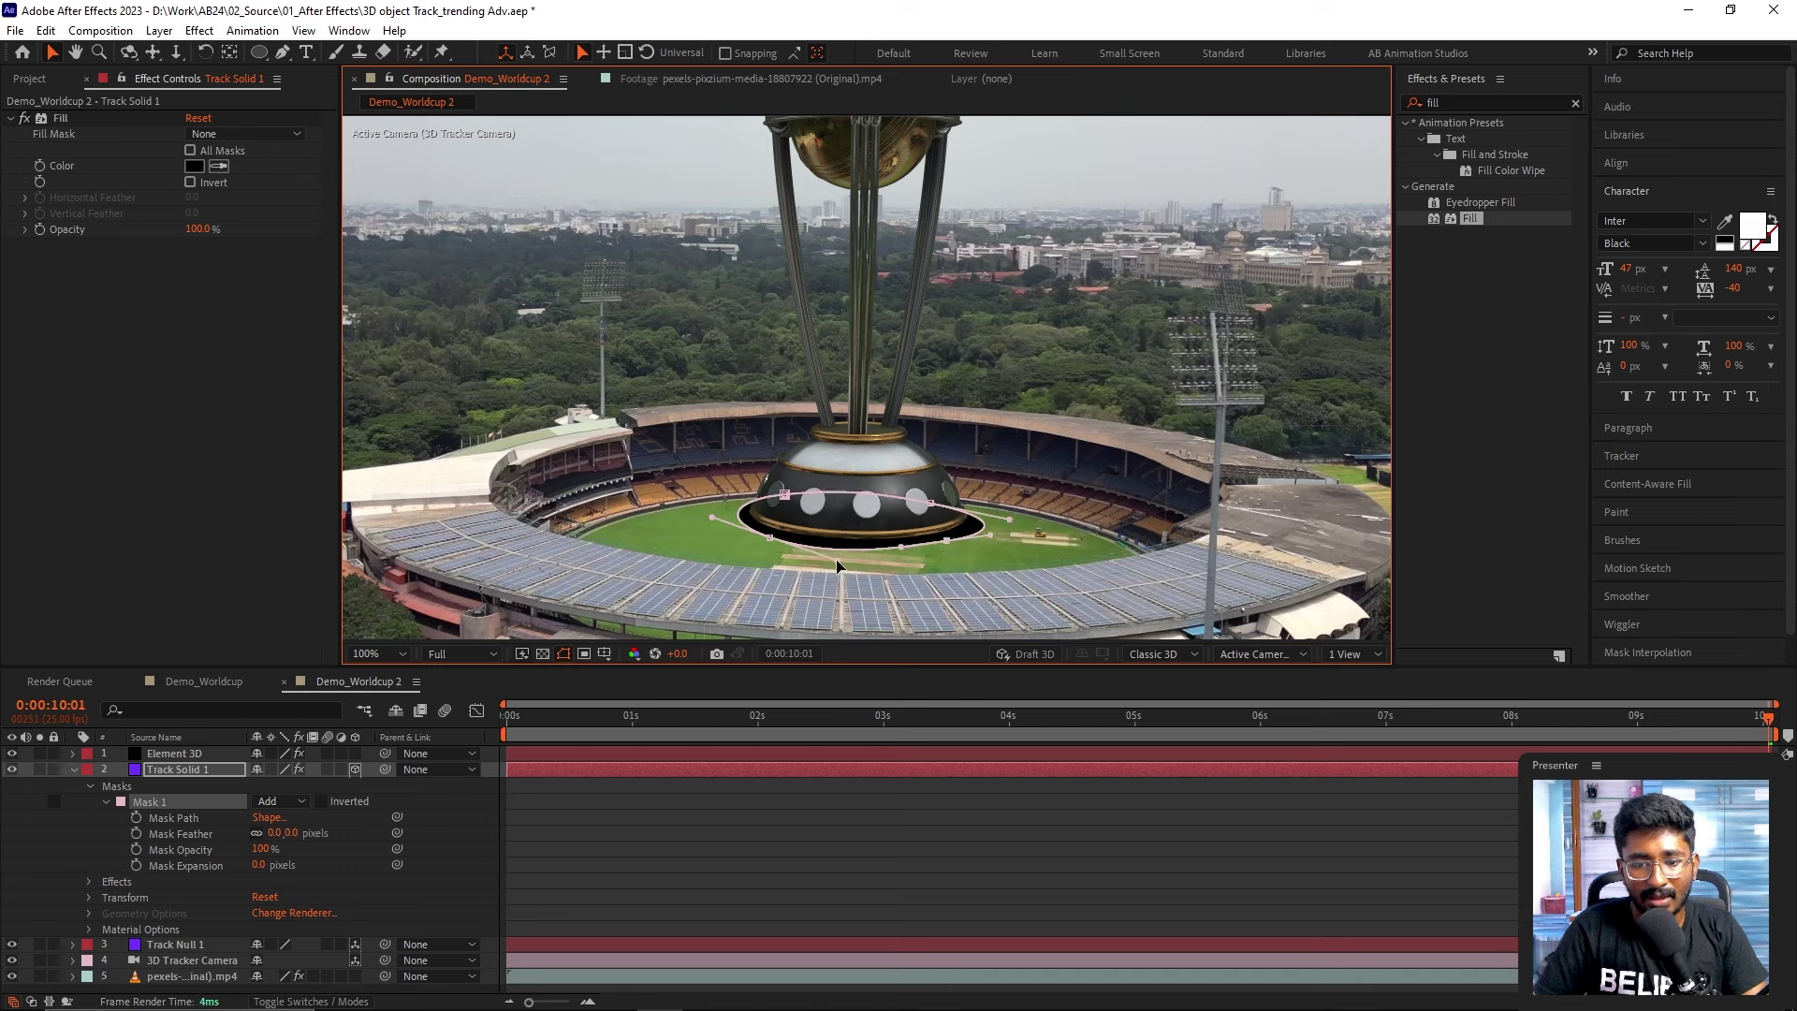
left_click(906, 908)
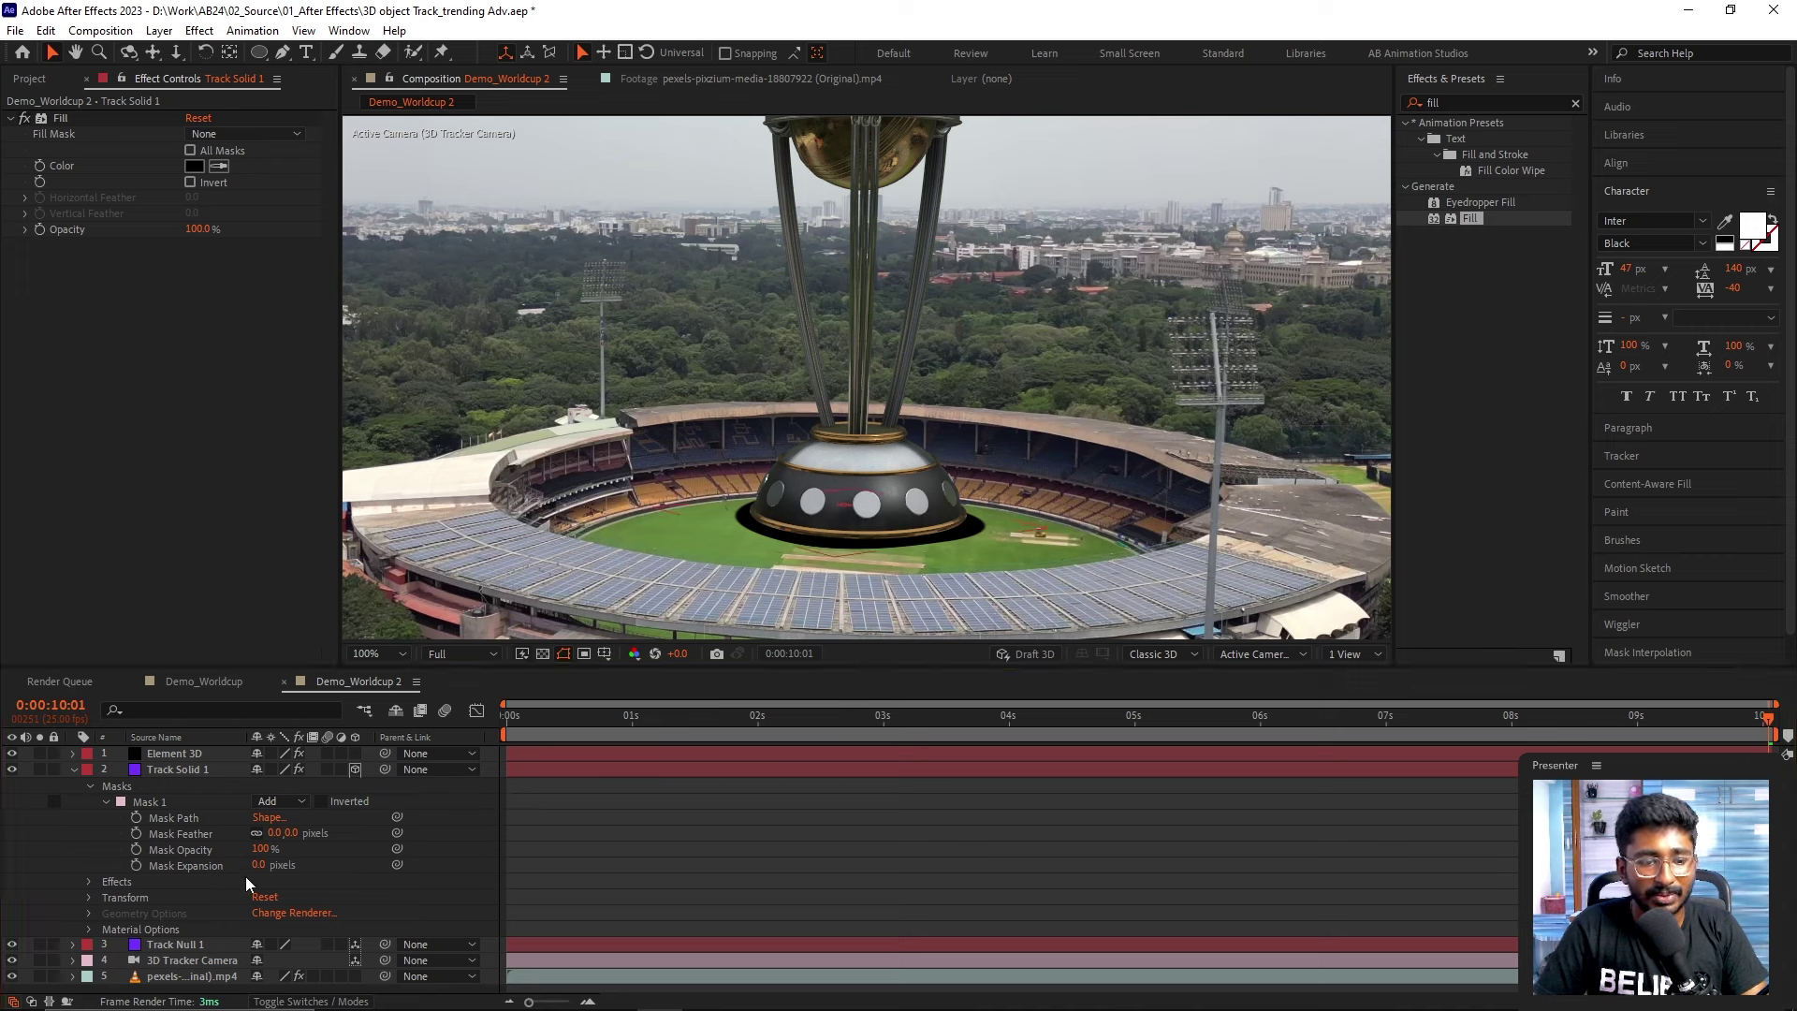
- Feather Mask 1 to 132 px and move the shadow solid slightly down
left_click_drag(273, 832, 375, 810)
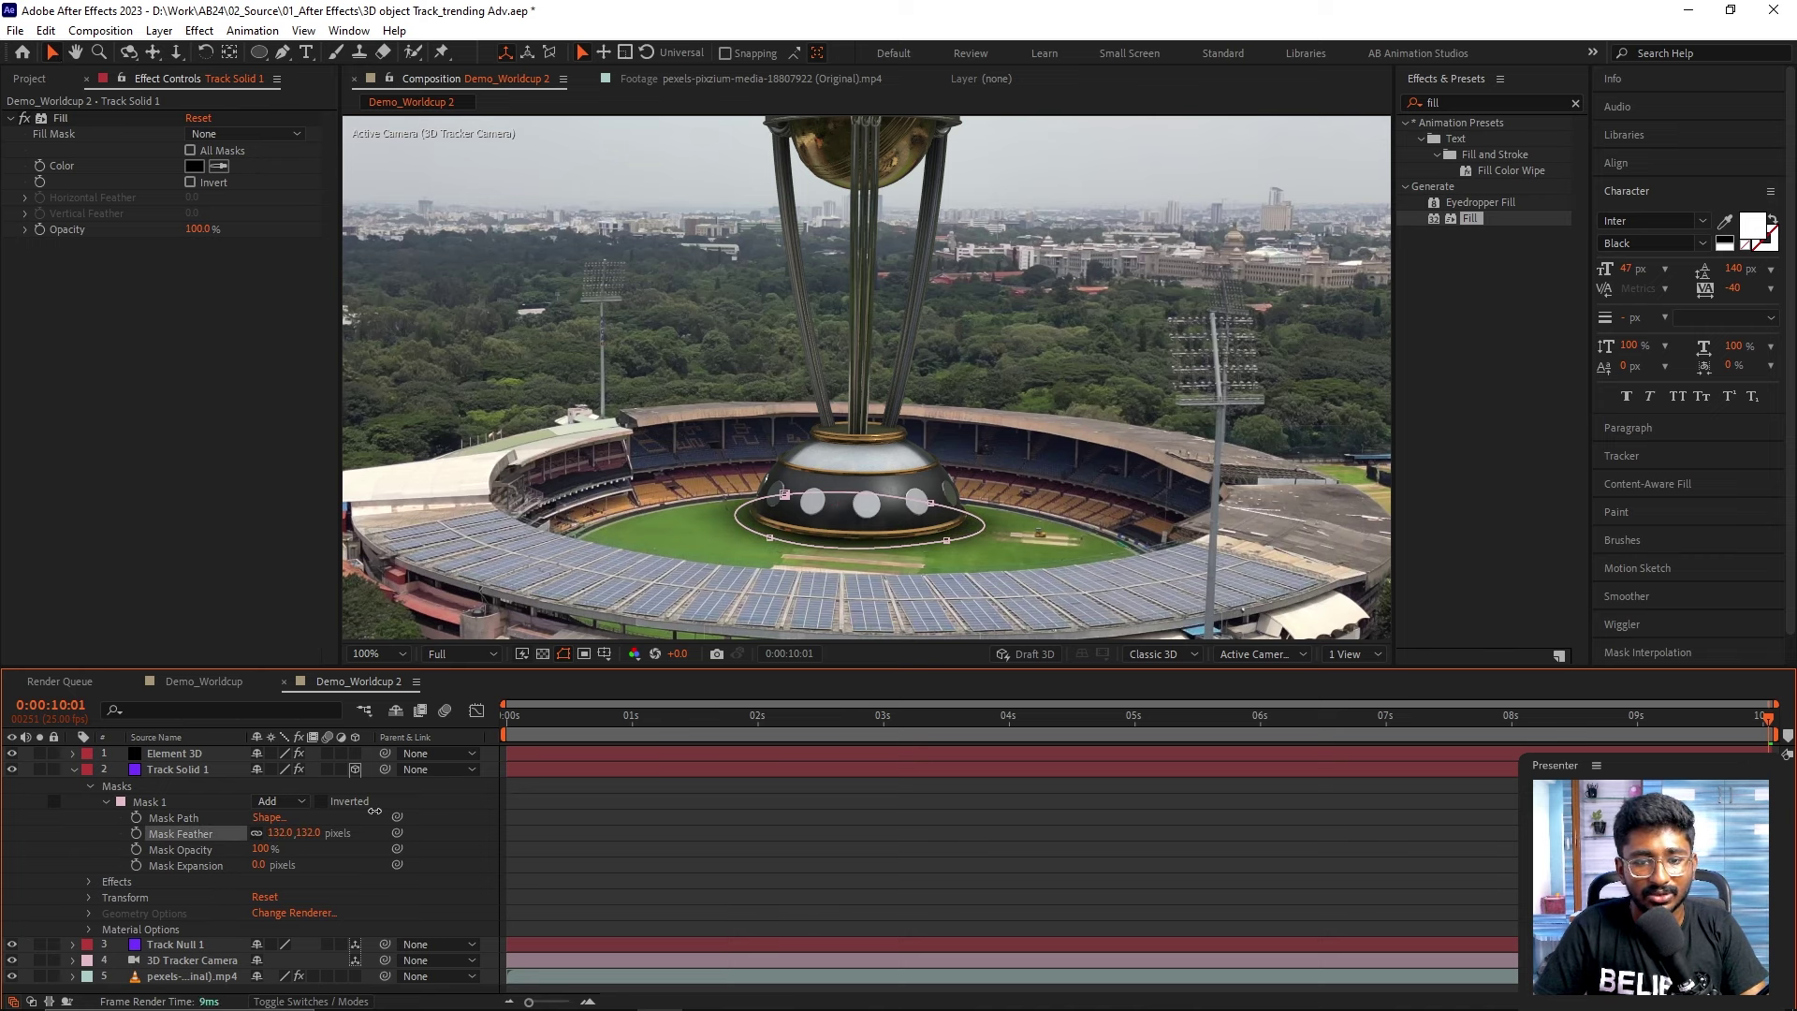
left_click(717, 855)
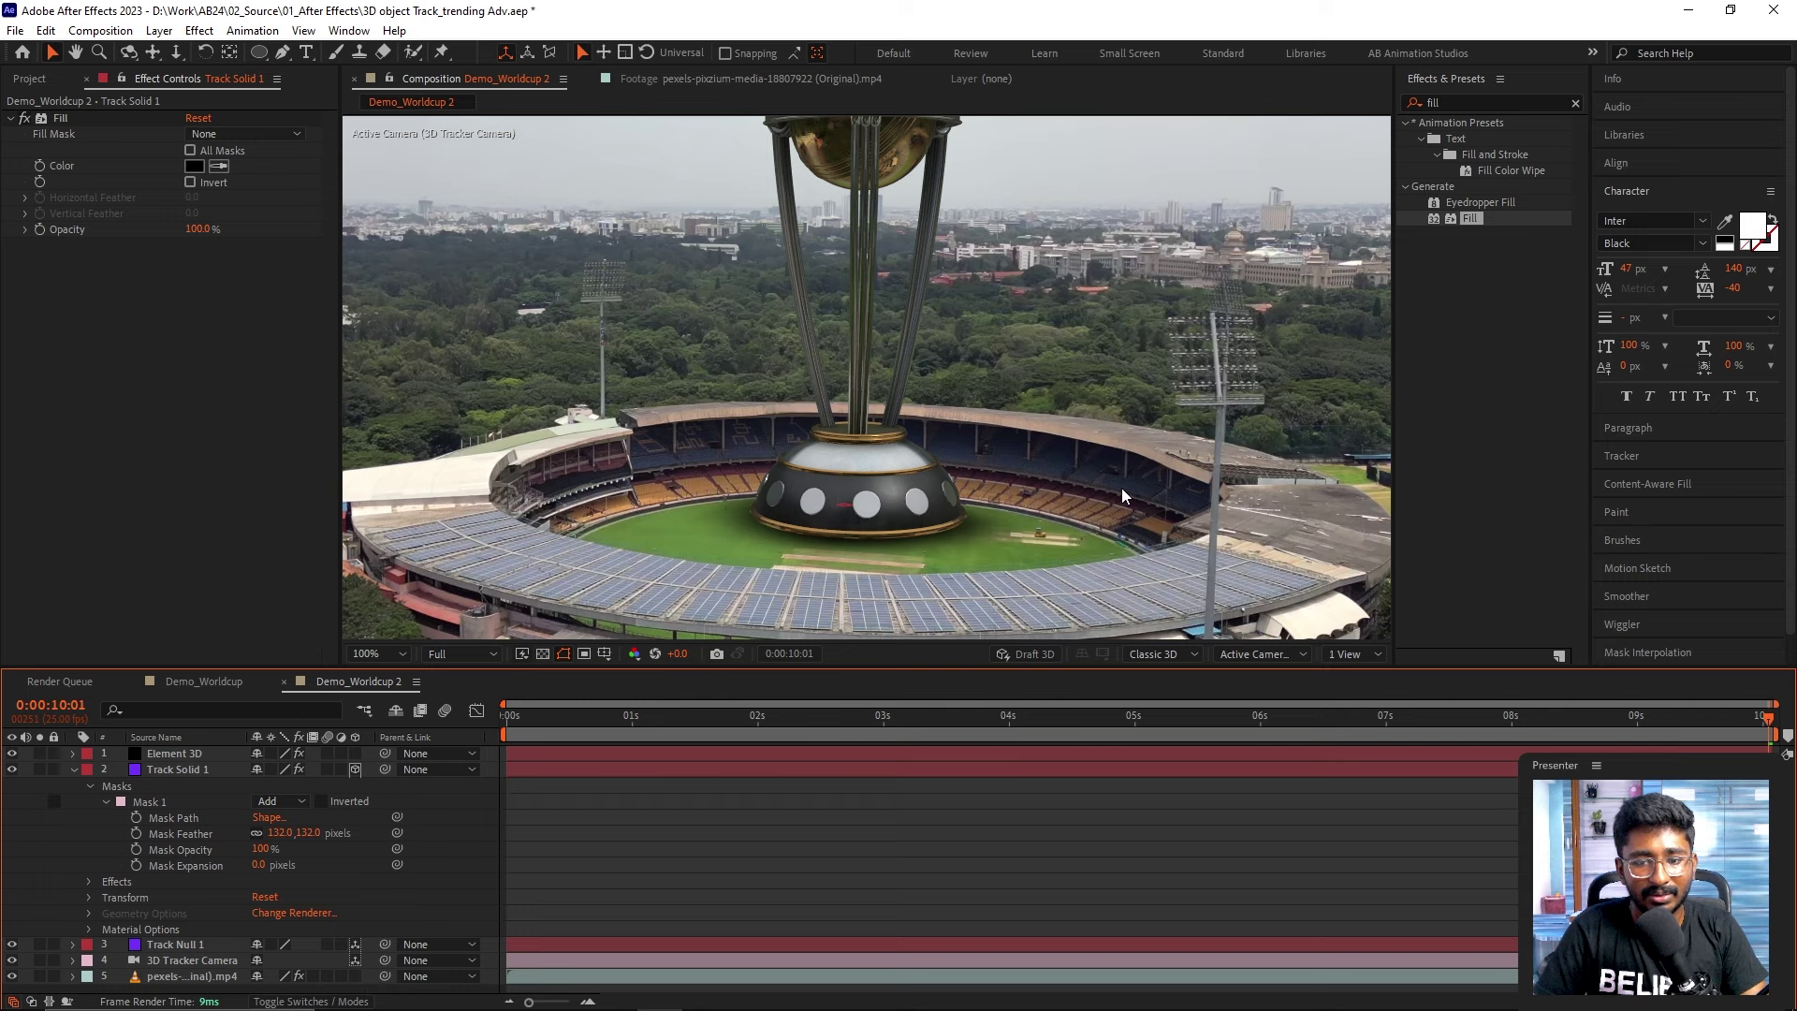
scroll(1122, 487, "down", 2)
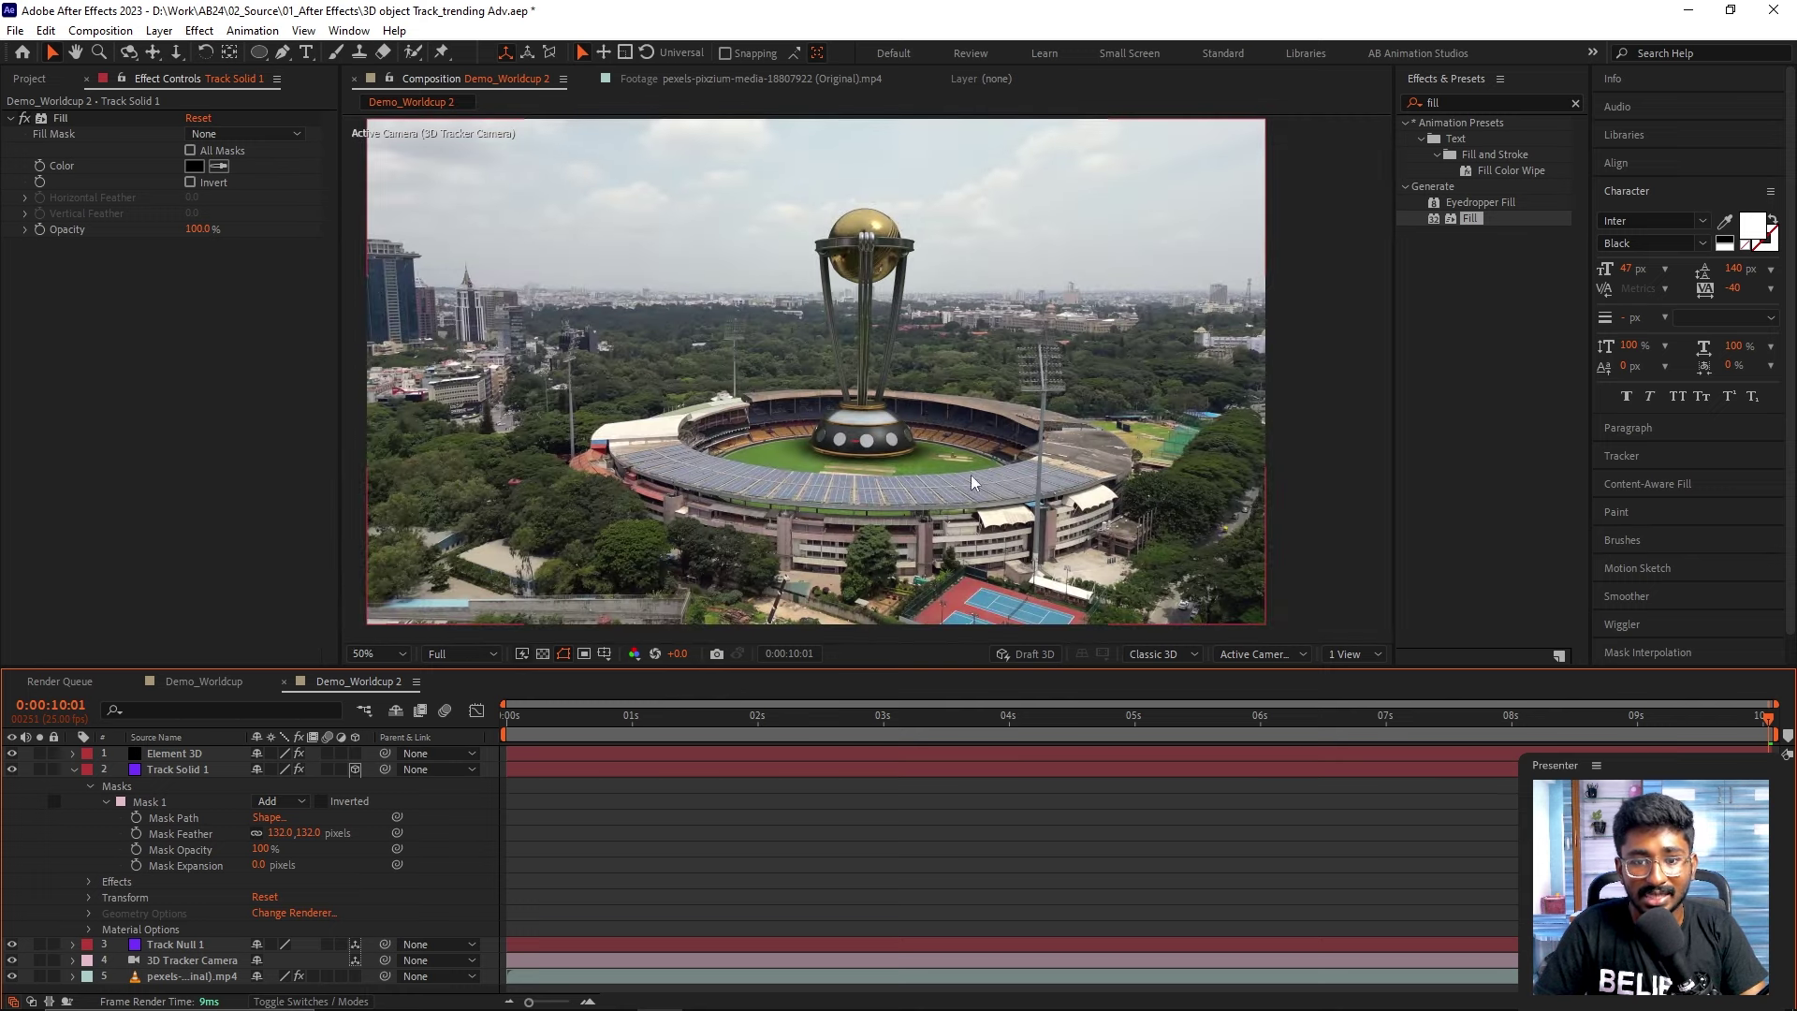
scroll(854, 472, "up", 2)
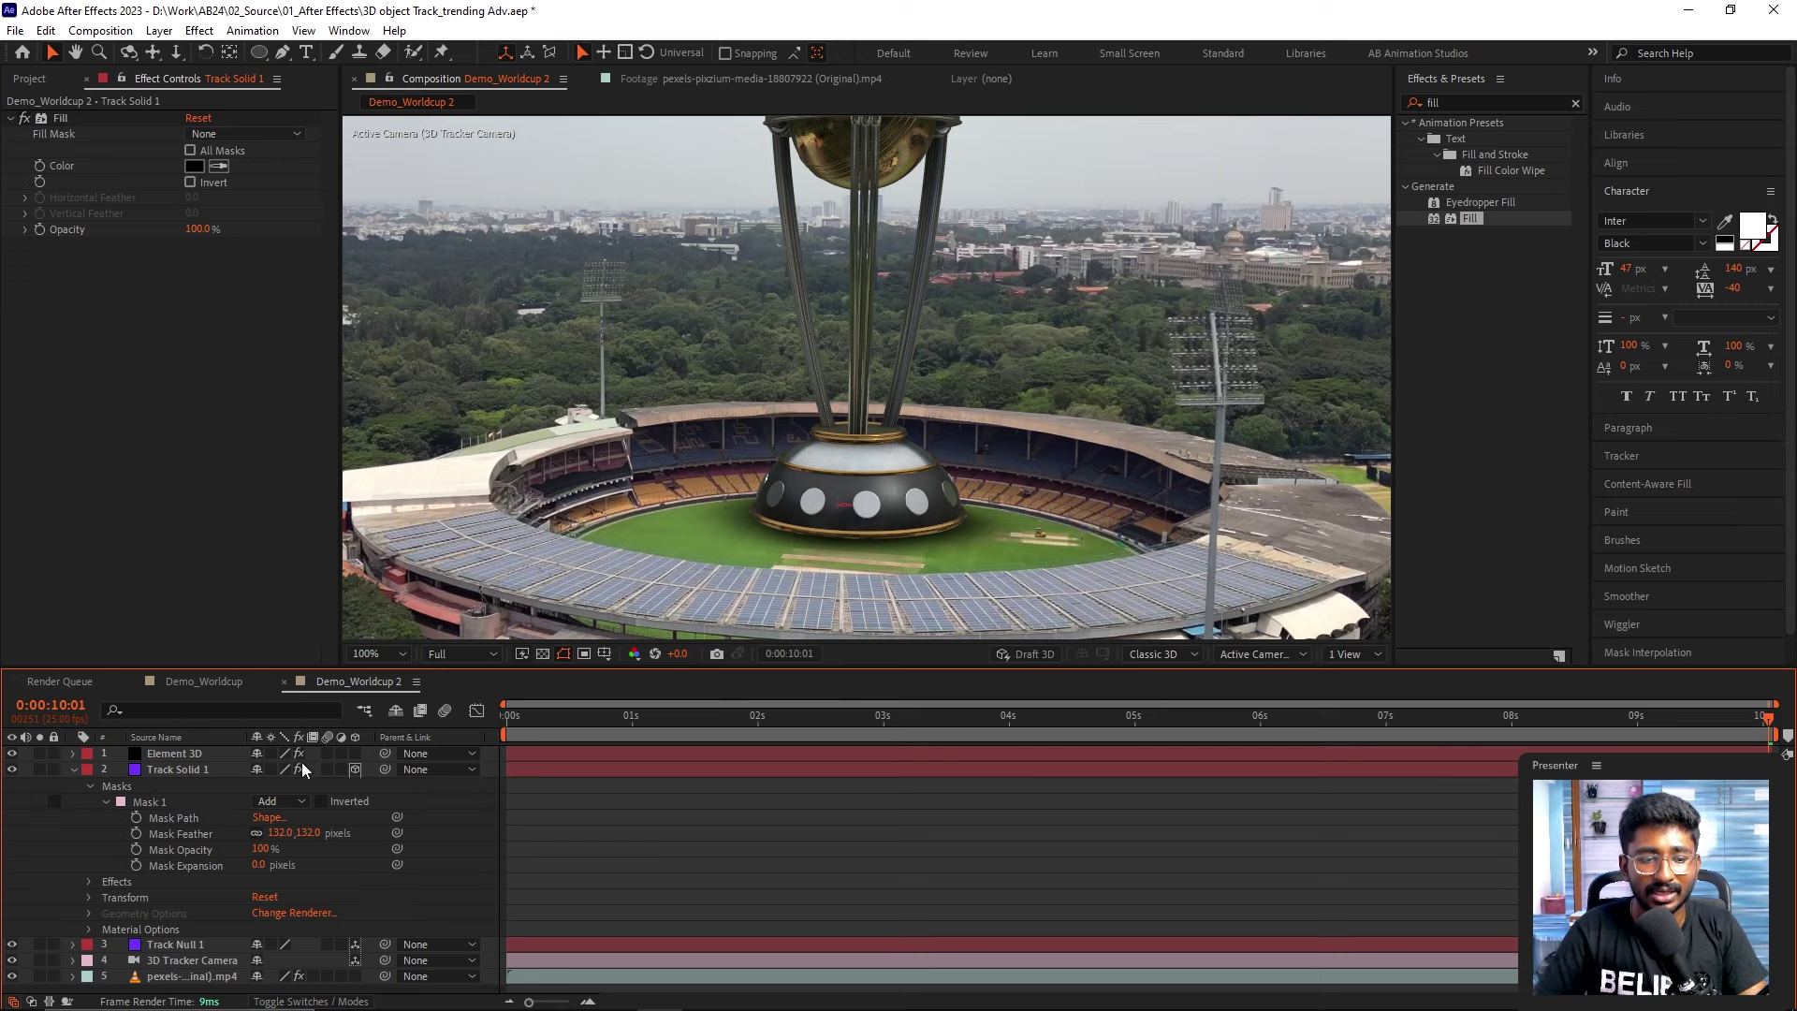
left_click(238, 768)
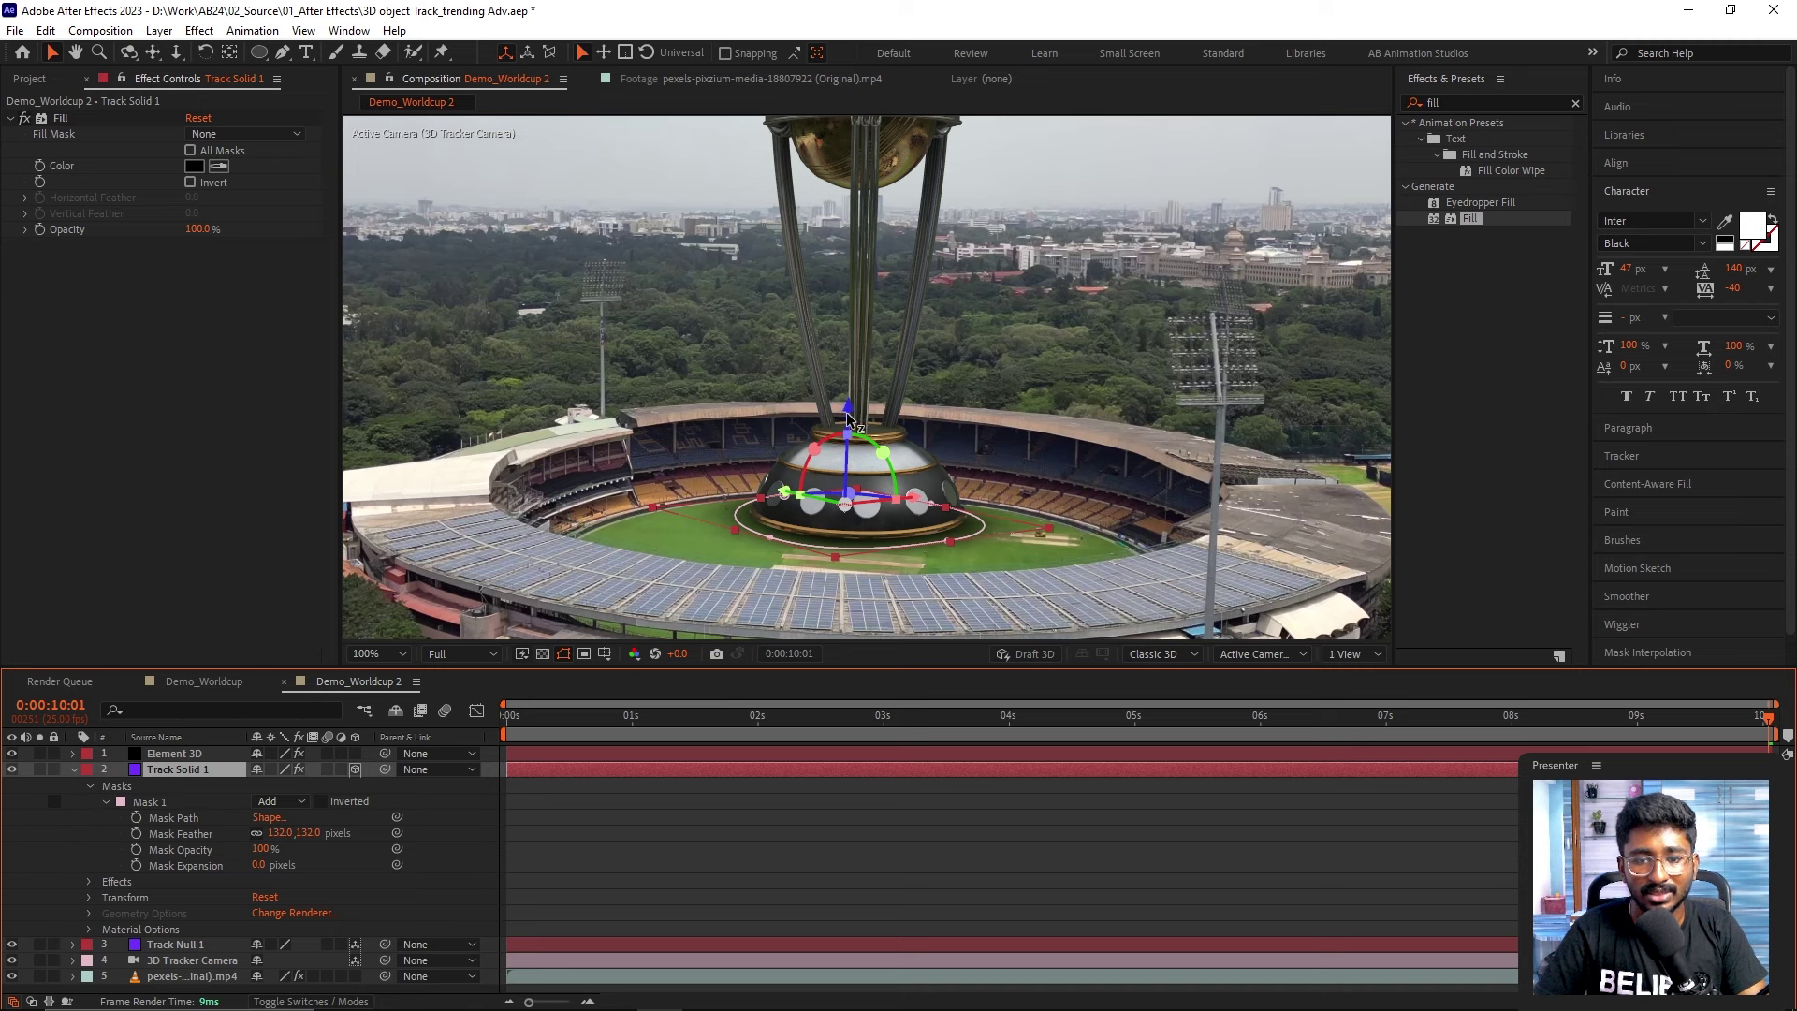
left_click_drag(854, 413, 855, 436)
- Scale the shadow solid to about 87% and lower its opacity to about 74%
key("s")
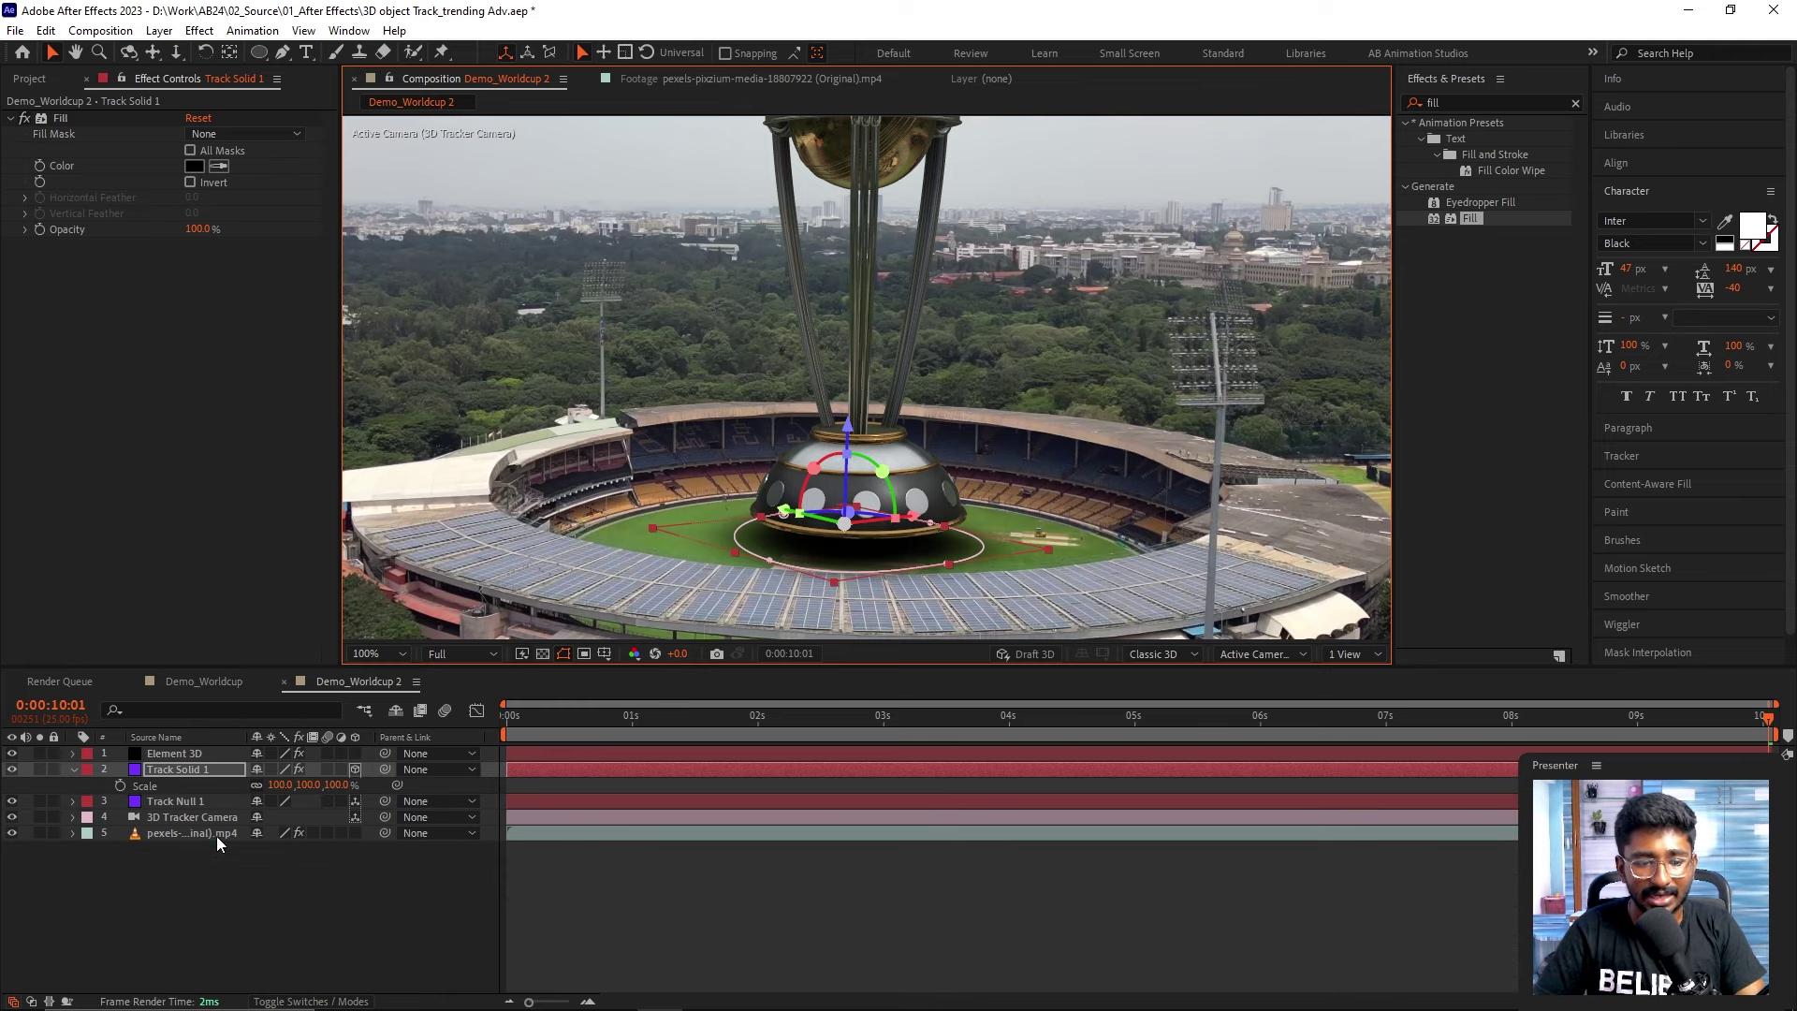
left_click_drag(287, 784, 275, 785)
left_click(750, 941)
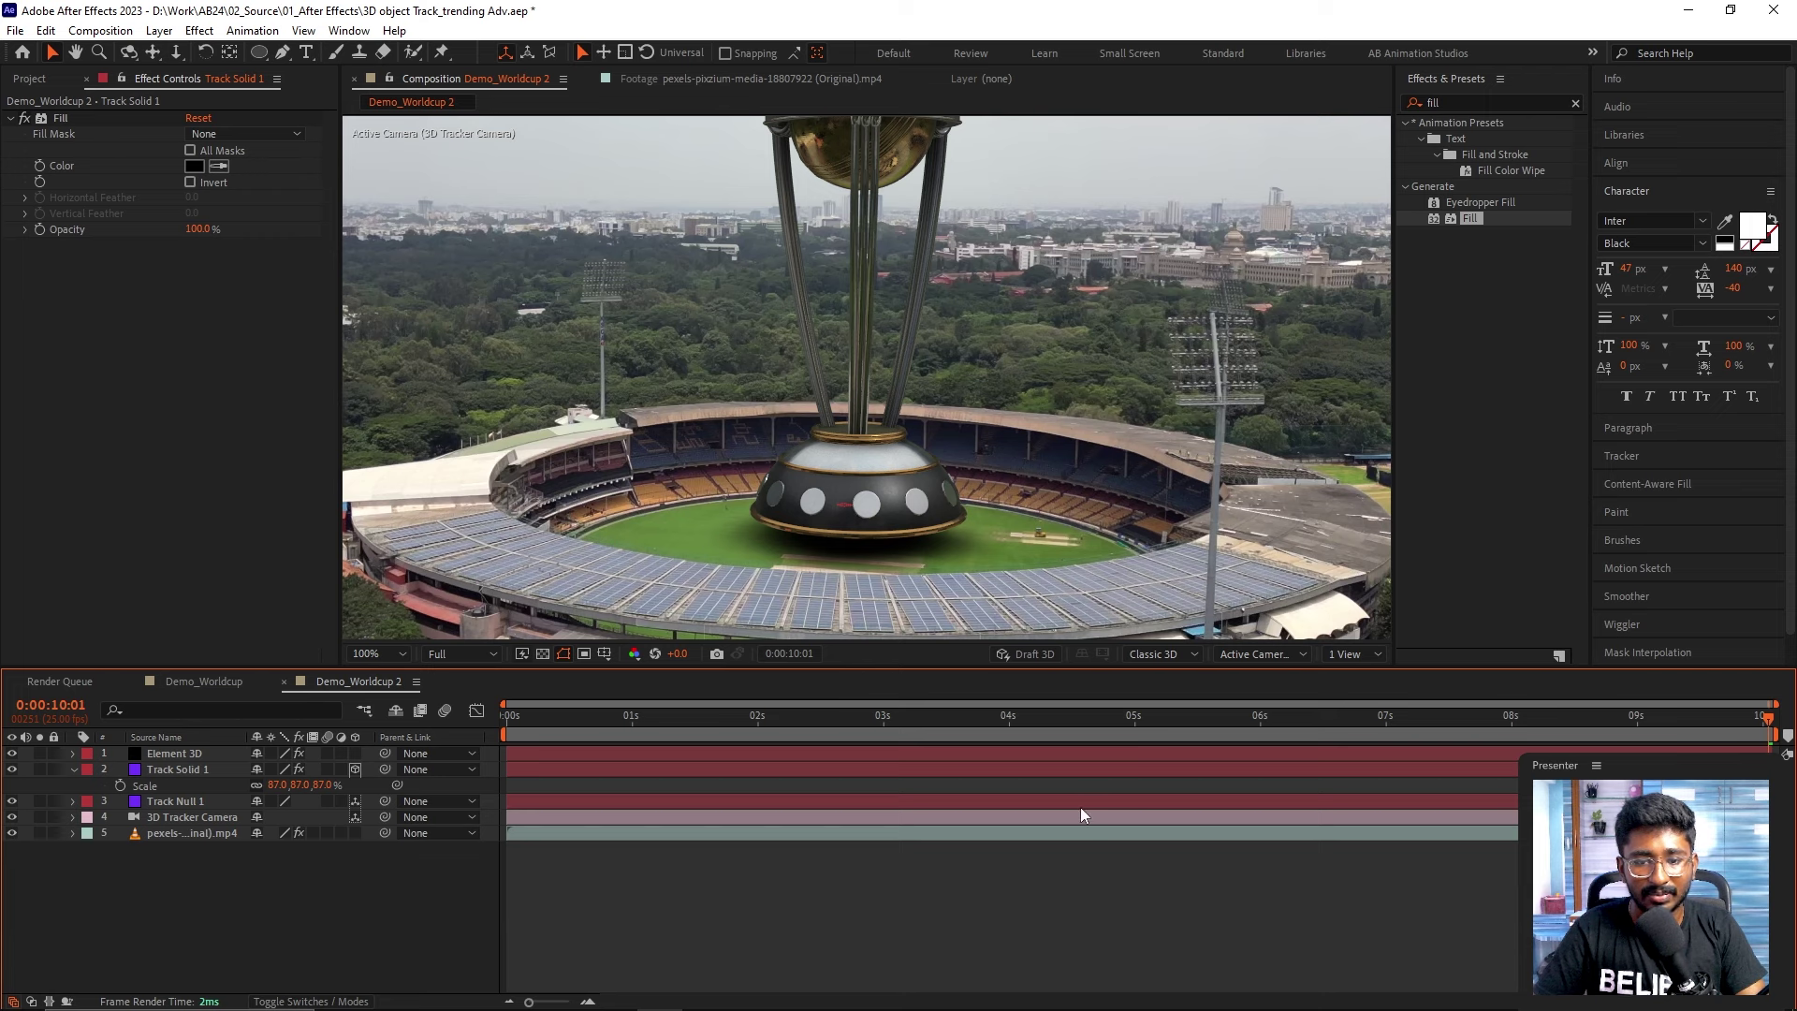
key("ctrl+grave")
left_click(211, 776)
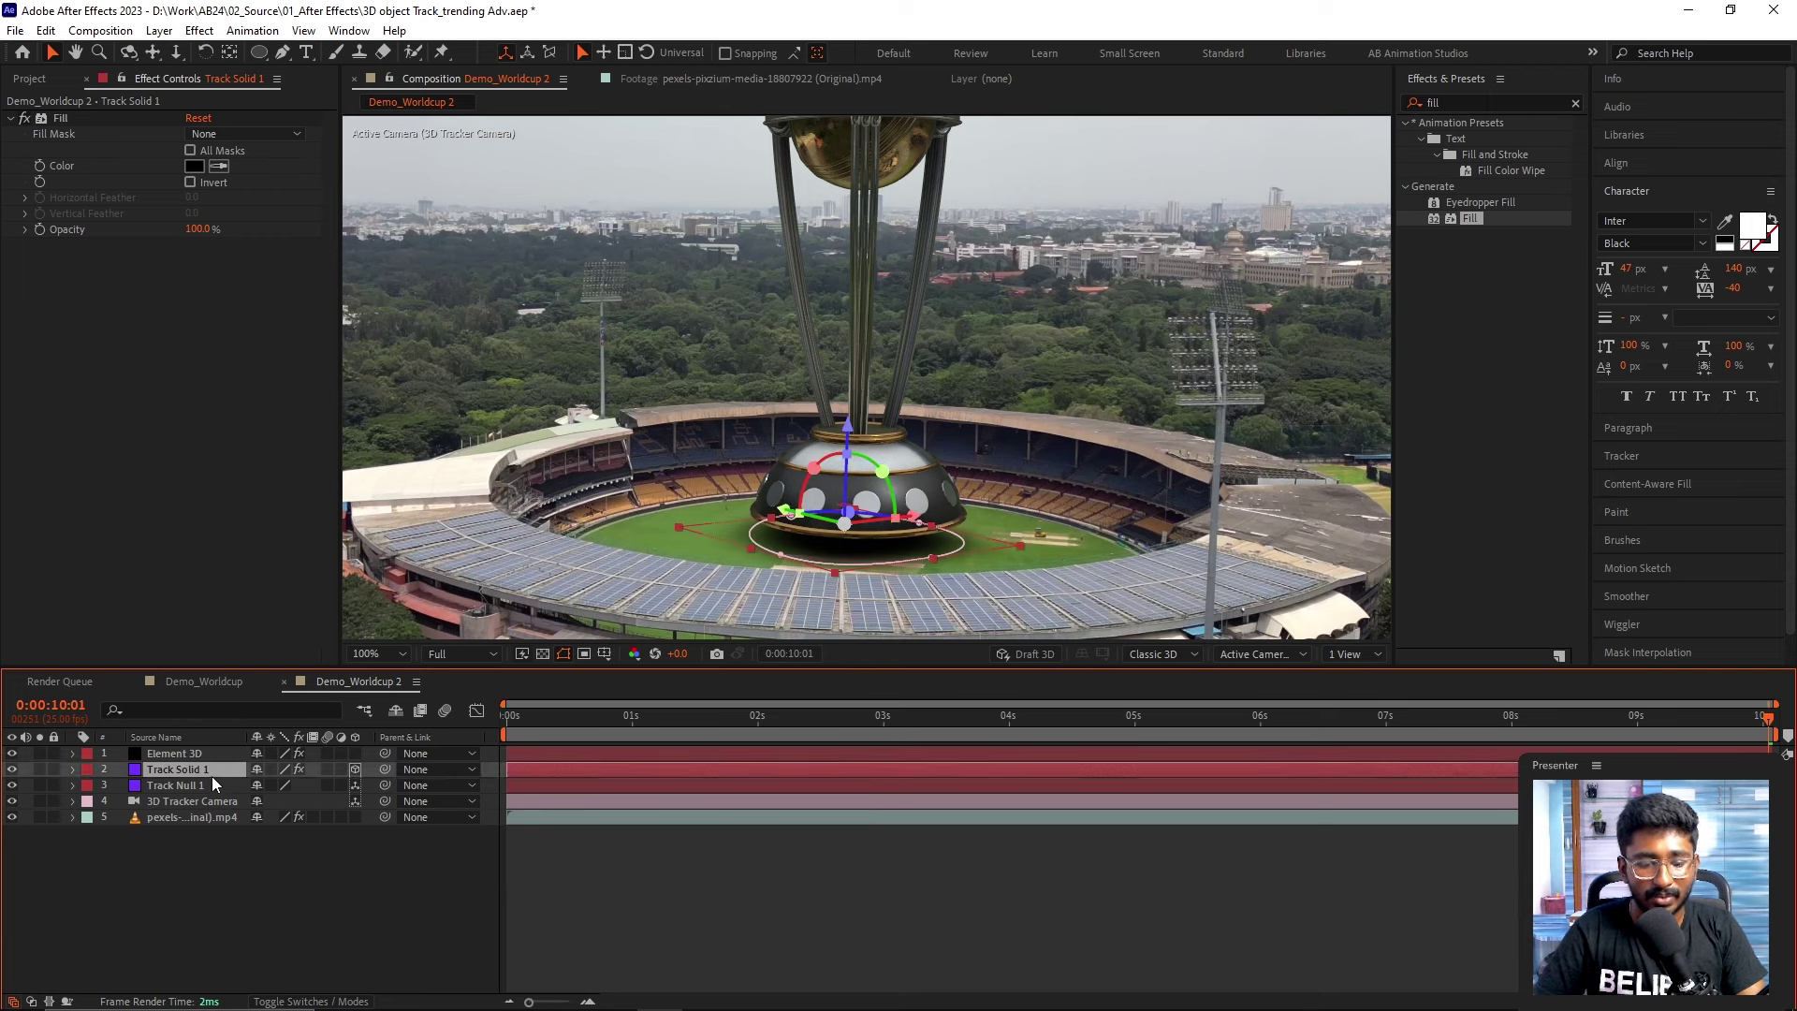
key("t")
left_click_drag(254, 785, 241, 785)
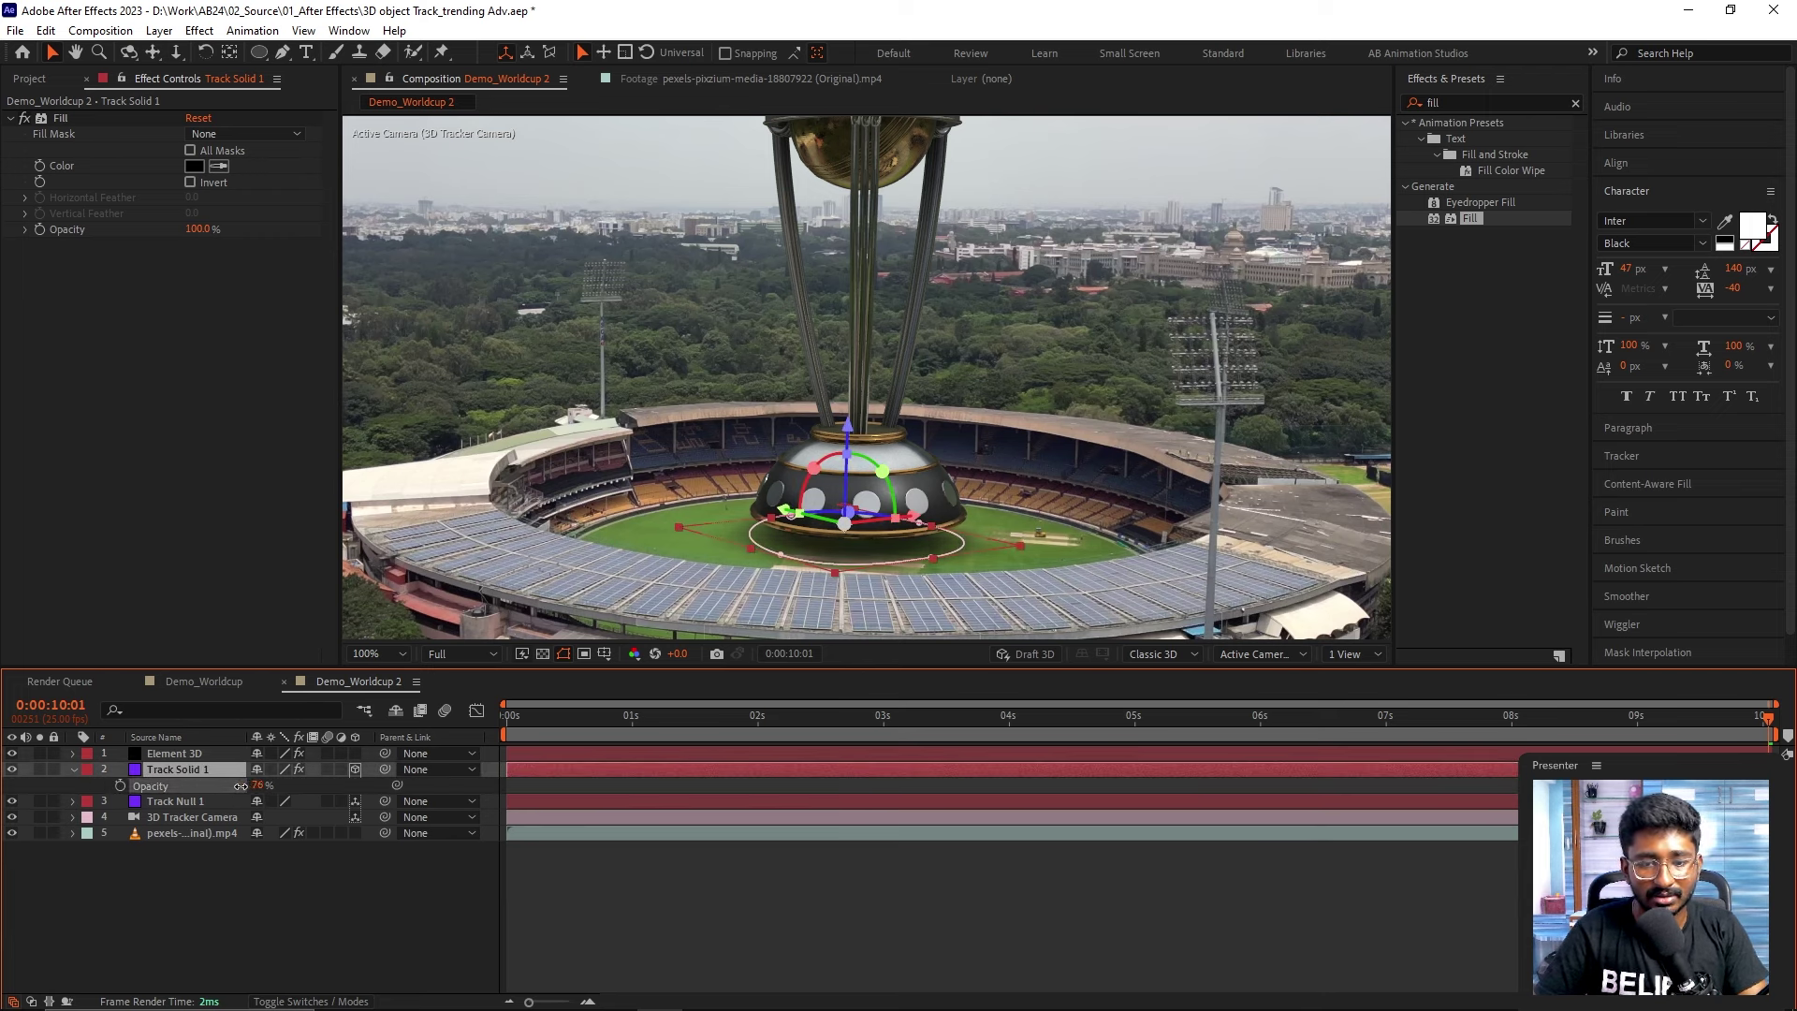
left_click(655, 894)
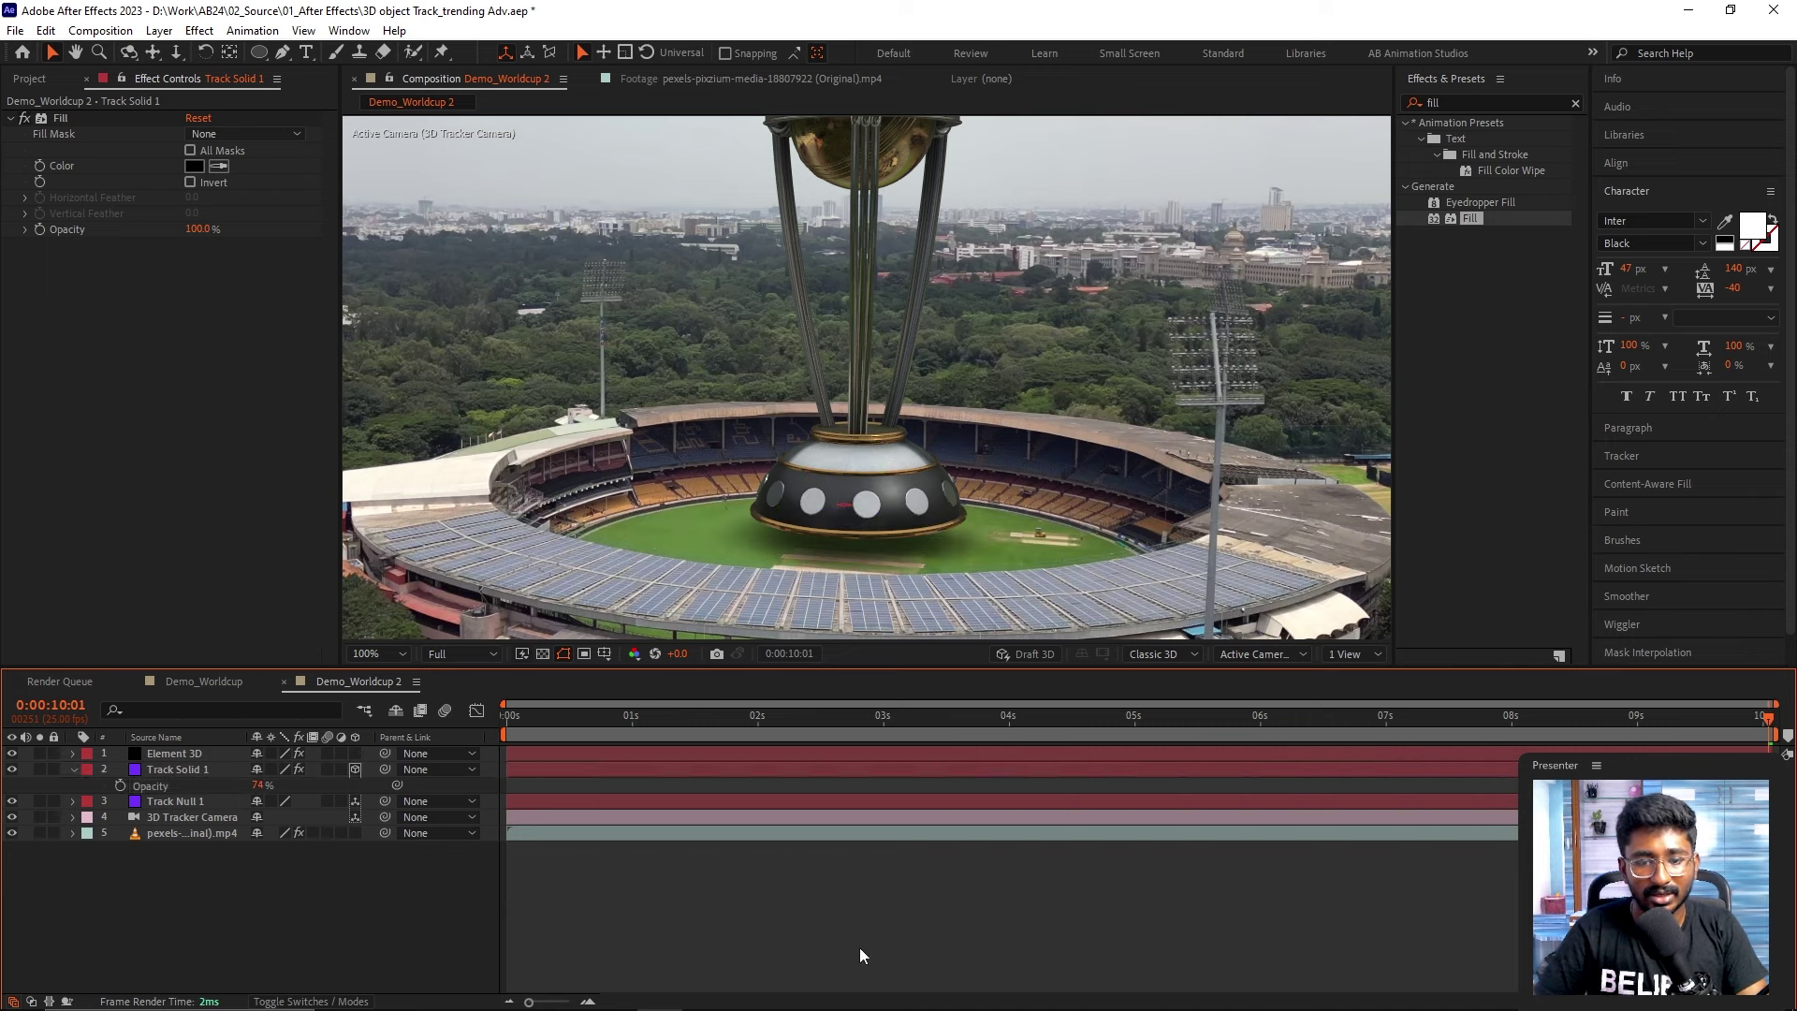
key("ctrl+grave")
- Rename the tracked solid layer to 'Shadow'
left_click(202, 766)
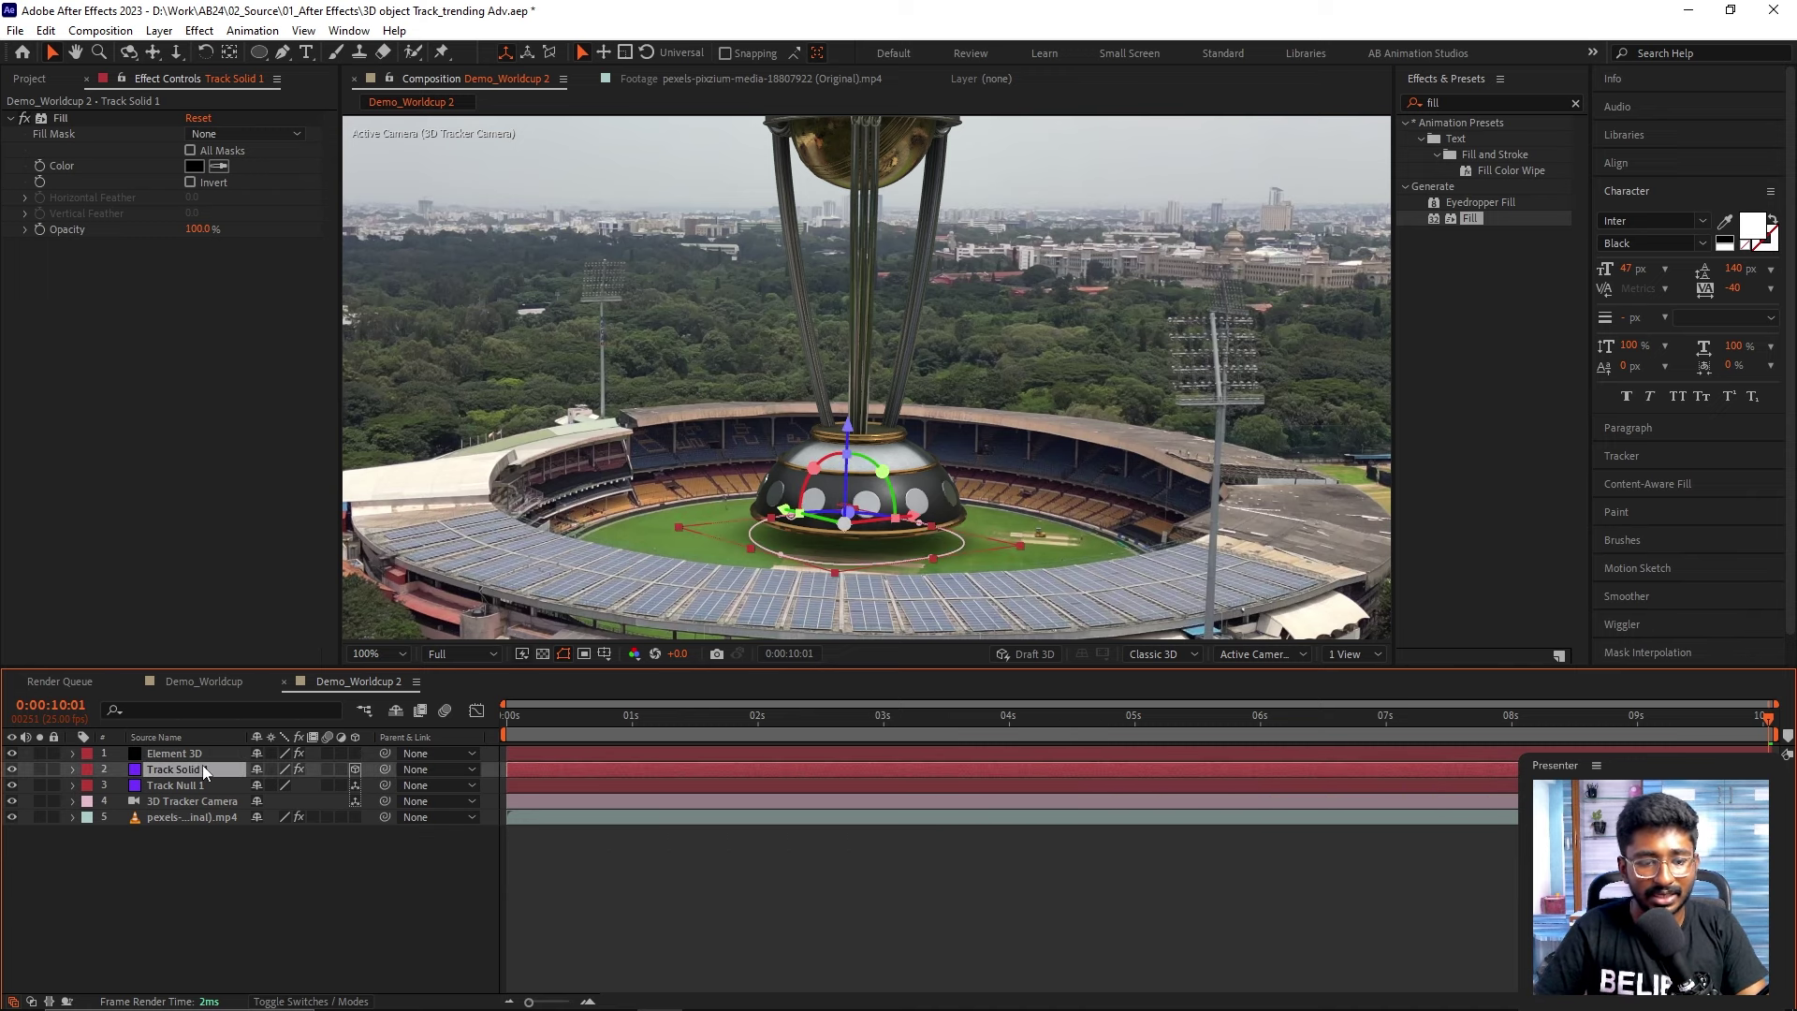
key("Return")
type("Shadow")
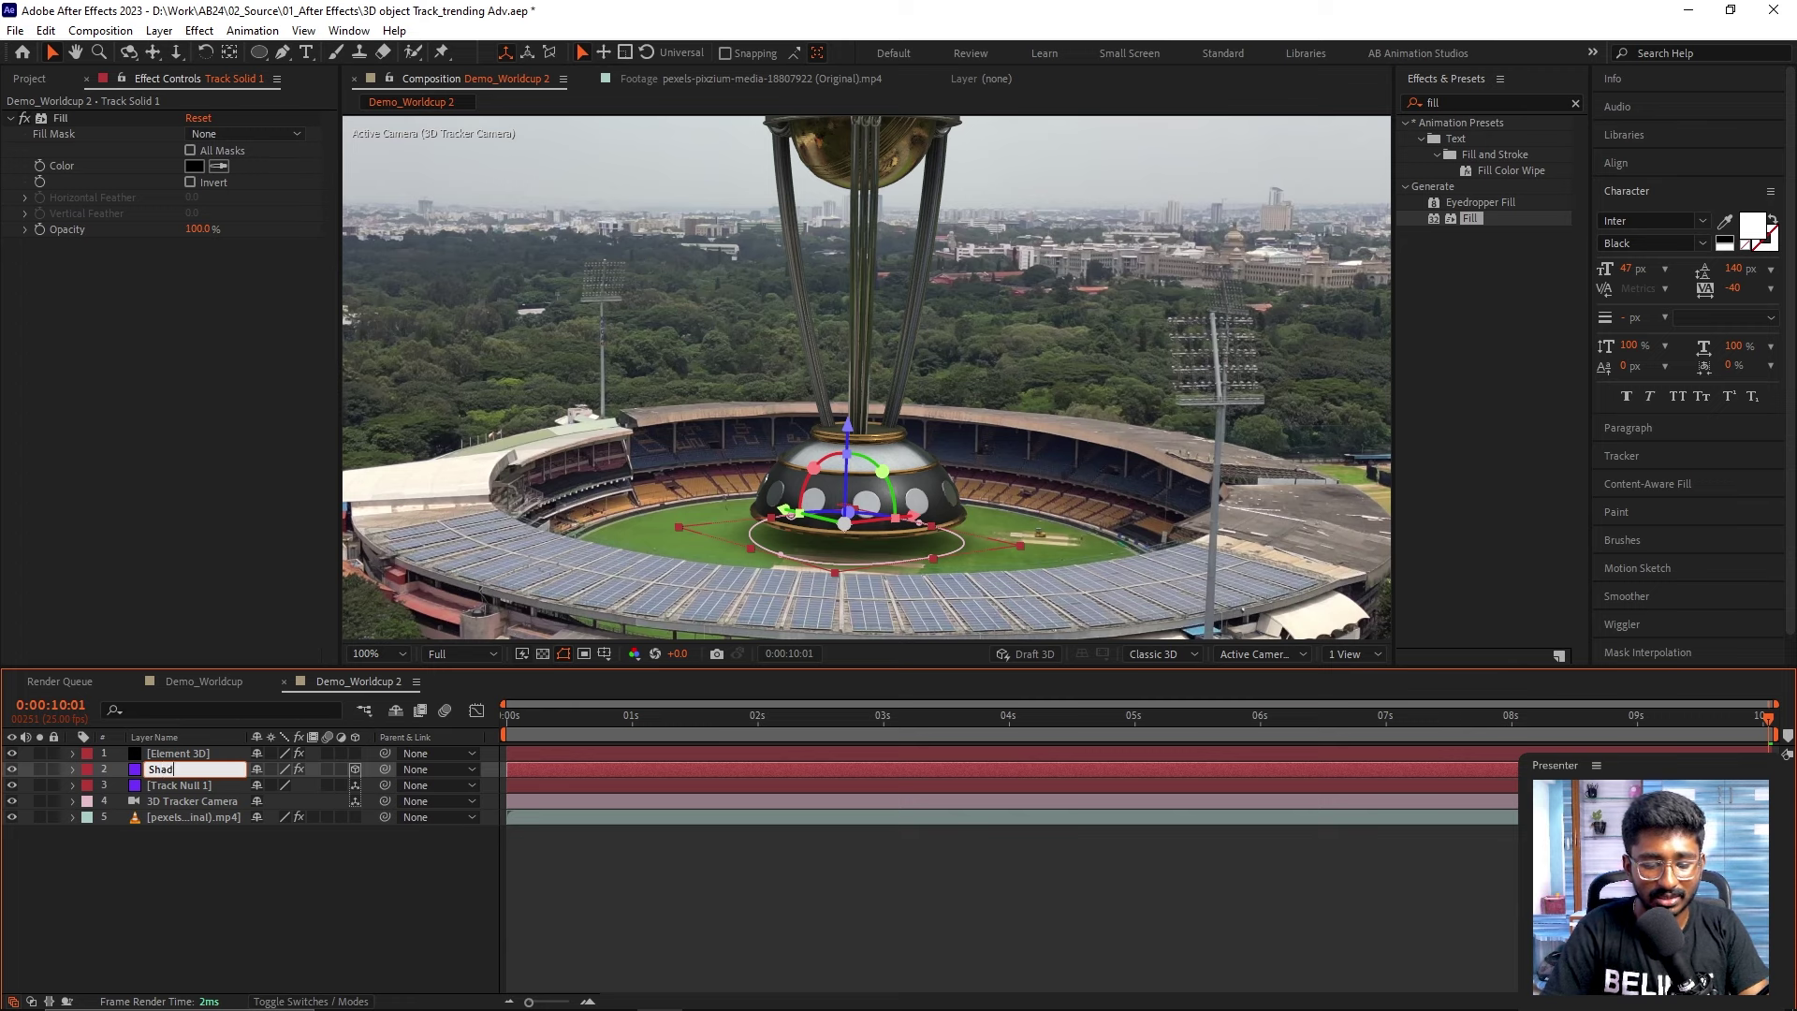
key("Return")
- Deselect the layer and return the playhead to 0:00:00:00
left_click(614, 856)
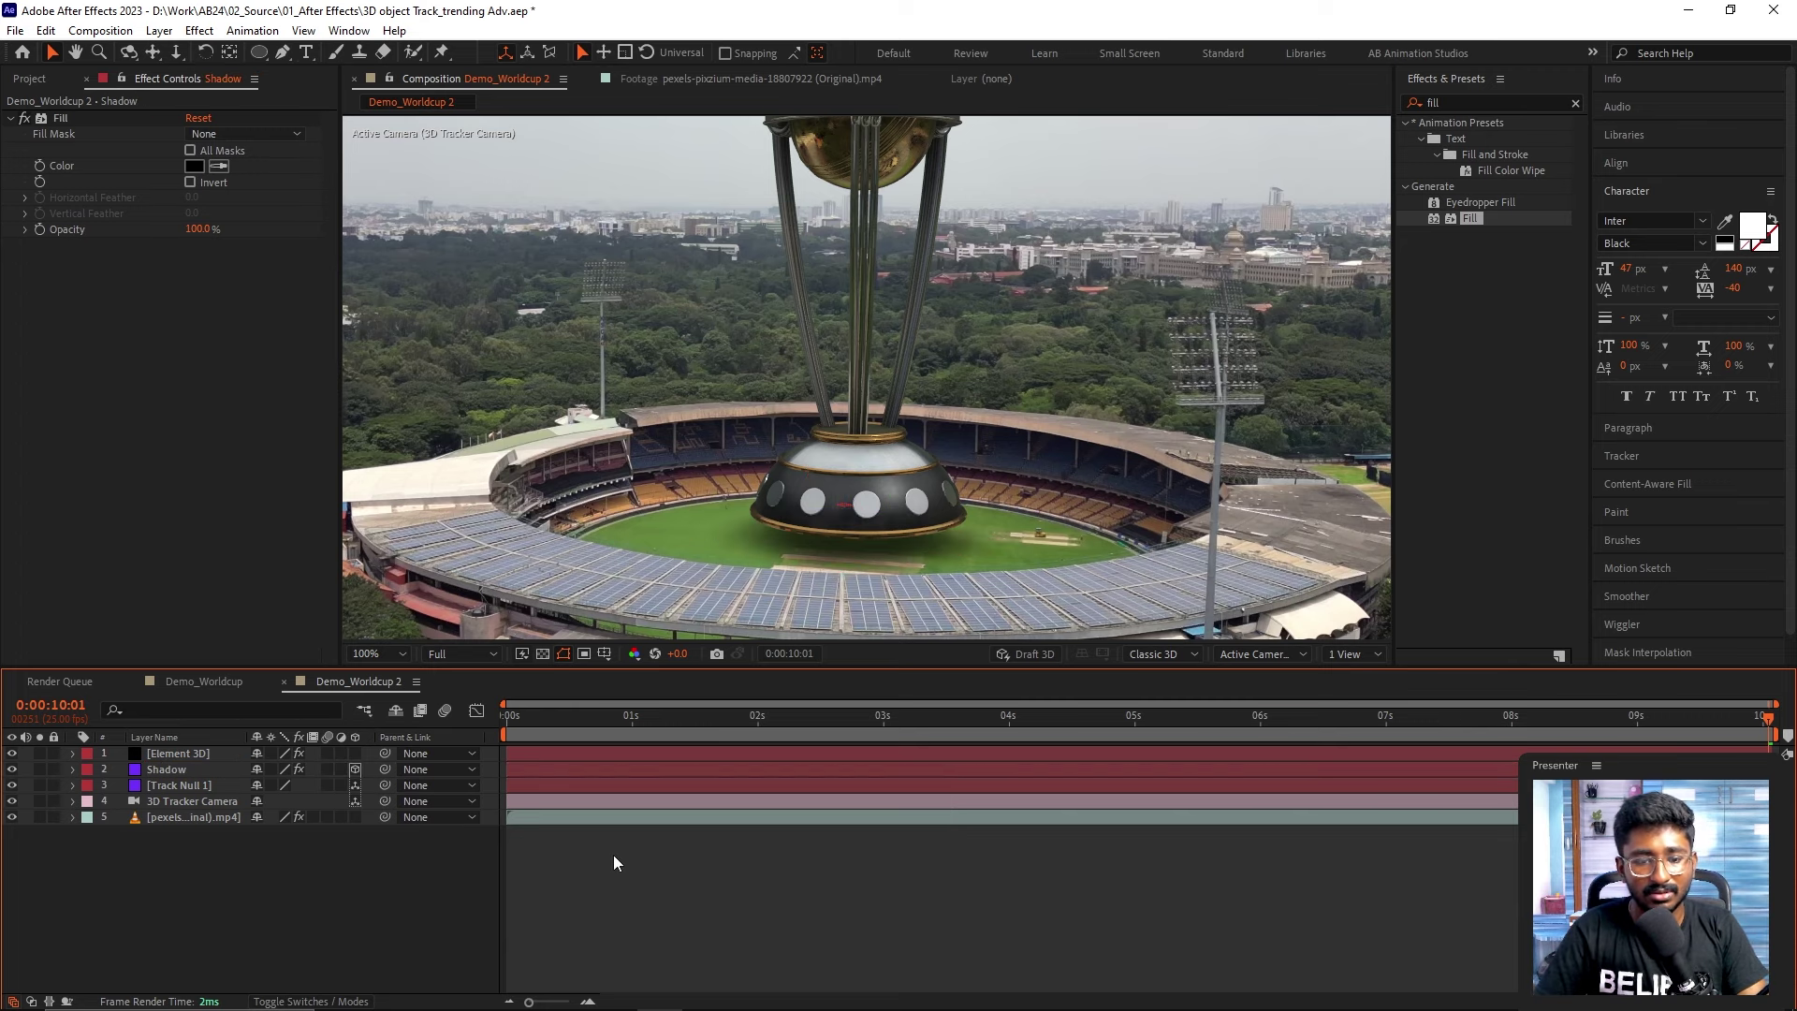
scroll(1134, 291, "down", 2)
mouse_move(639, 713)
left_mouse_down()
mouse_move(479, 722)
mouse_move(1550, 721)
mouse_move(479, 767)
left_mouse_up()
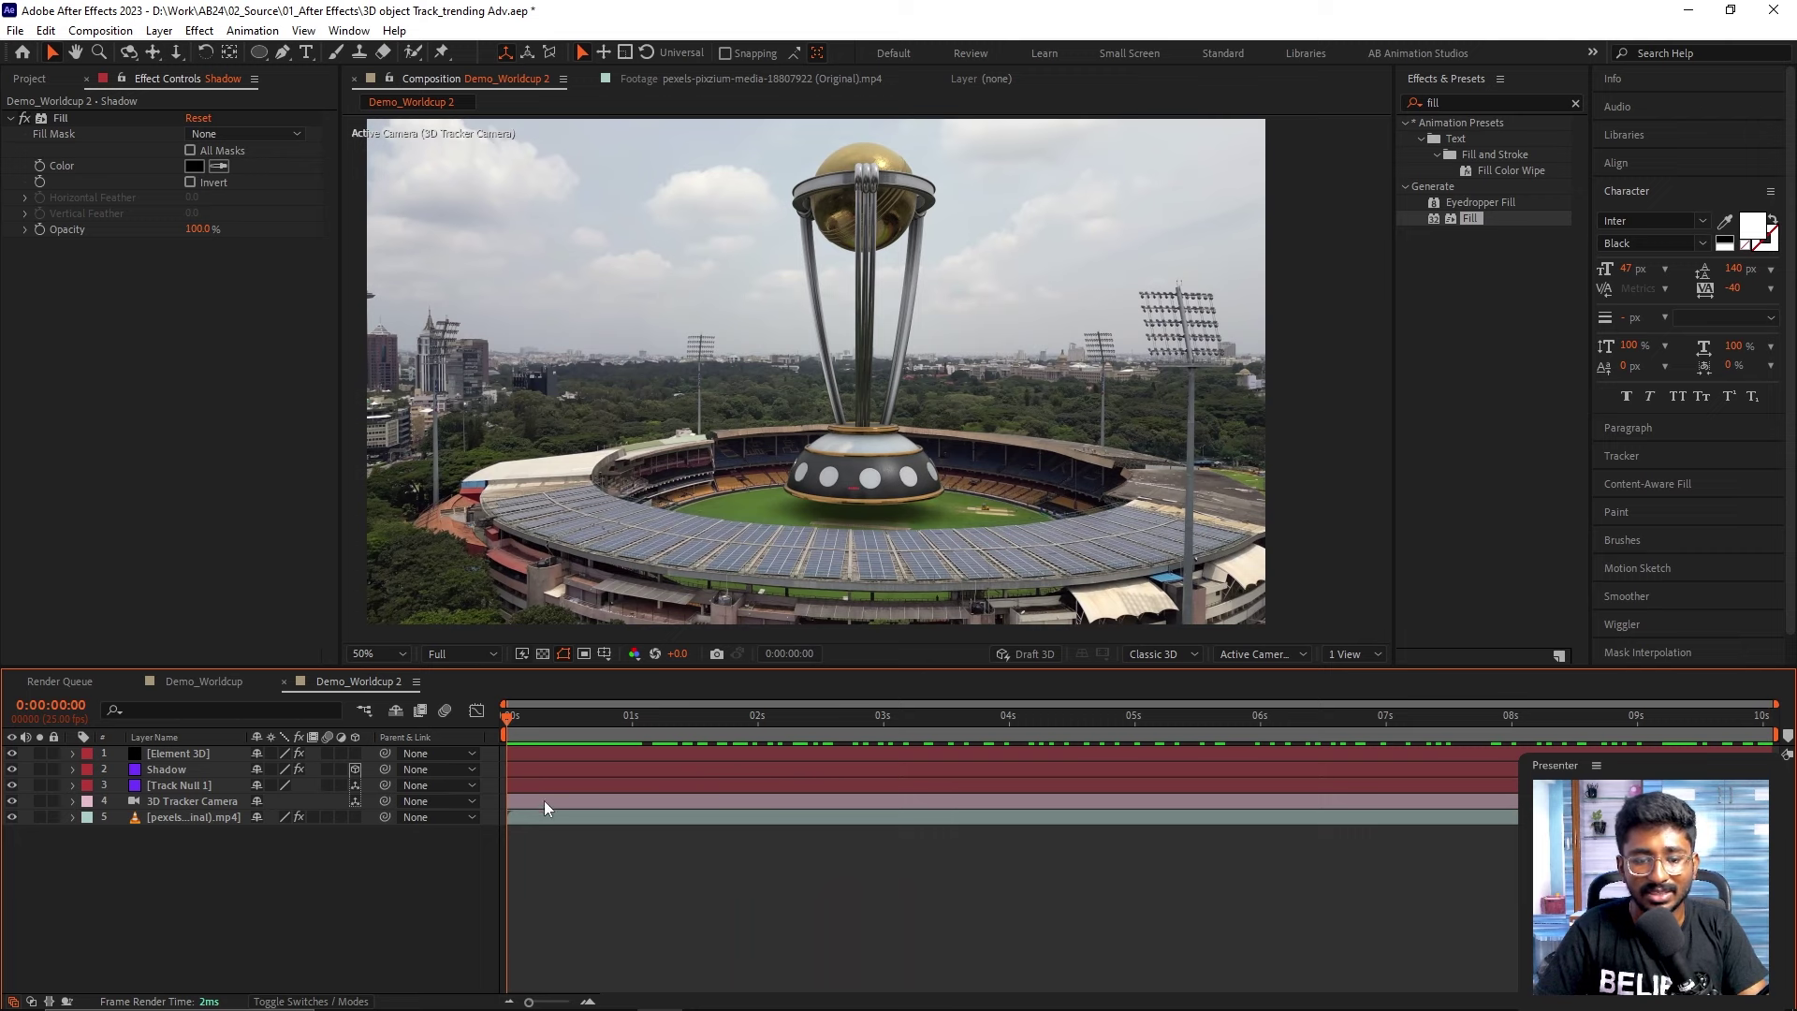
- Raise the Element 3D trophy slightly via Group 1 Position Y so it sits on its shadow
left_click(177, 783)
left_click(184, 754)
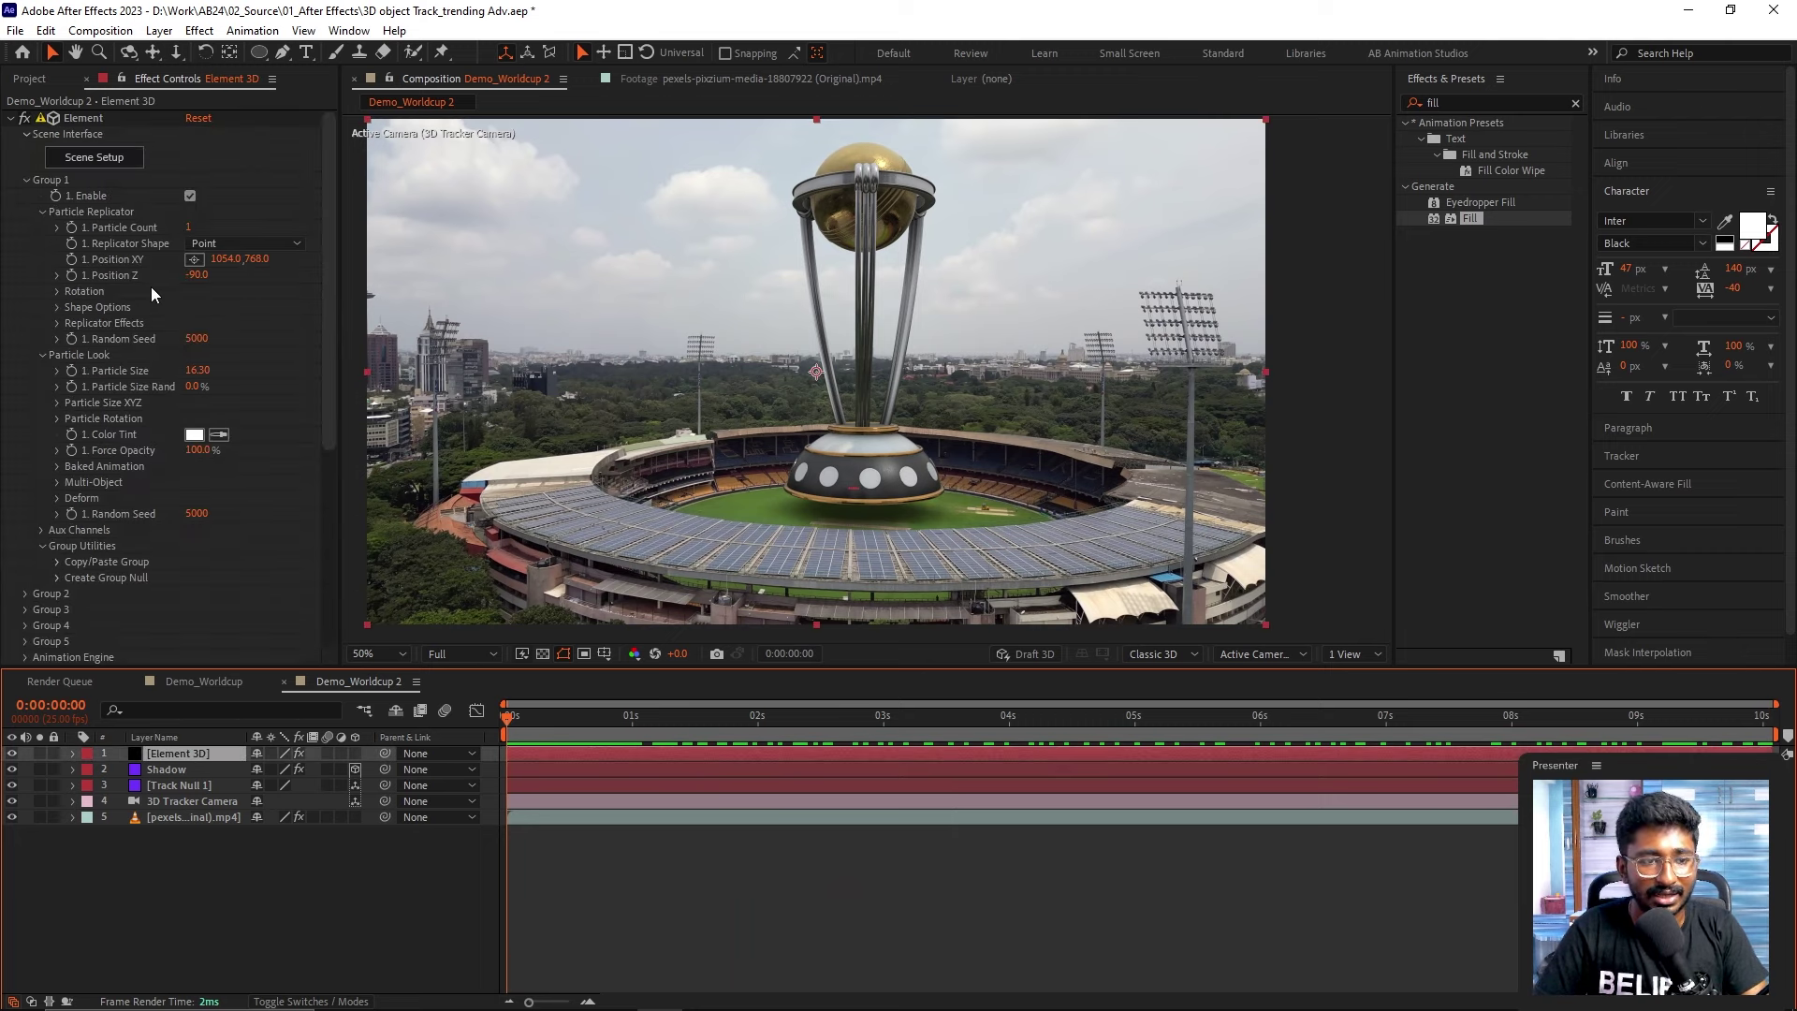
mouse_move(258, 262)
left_mouse_down()
mouse_move(231, 259)
mouse_move(262, 251)
left_mouse_up()
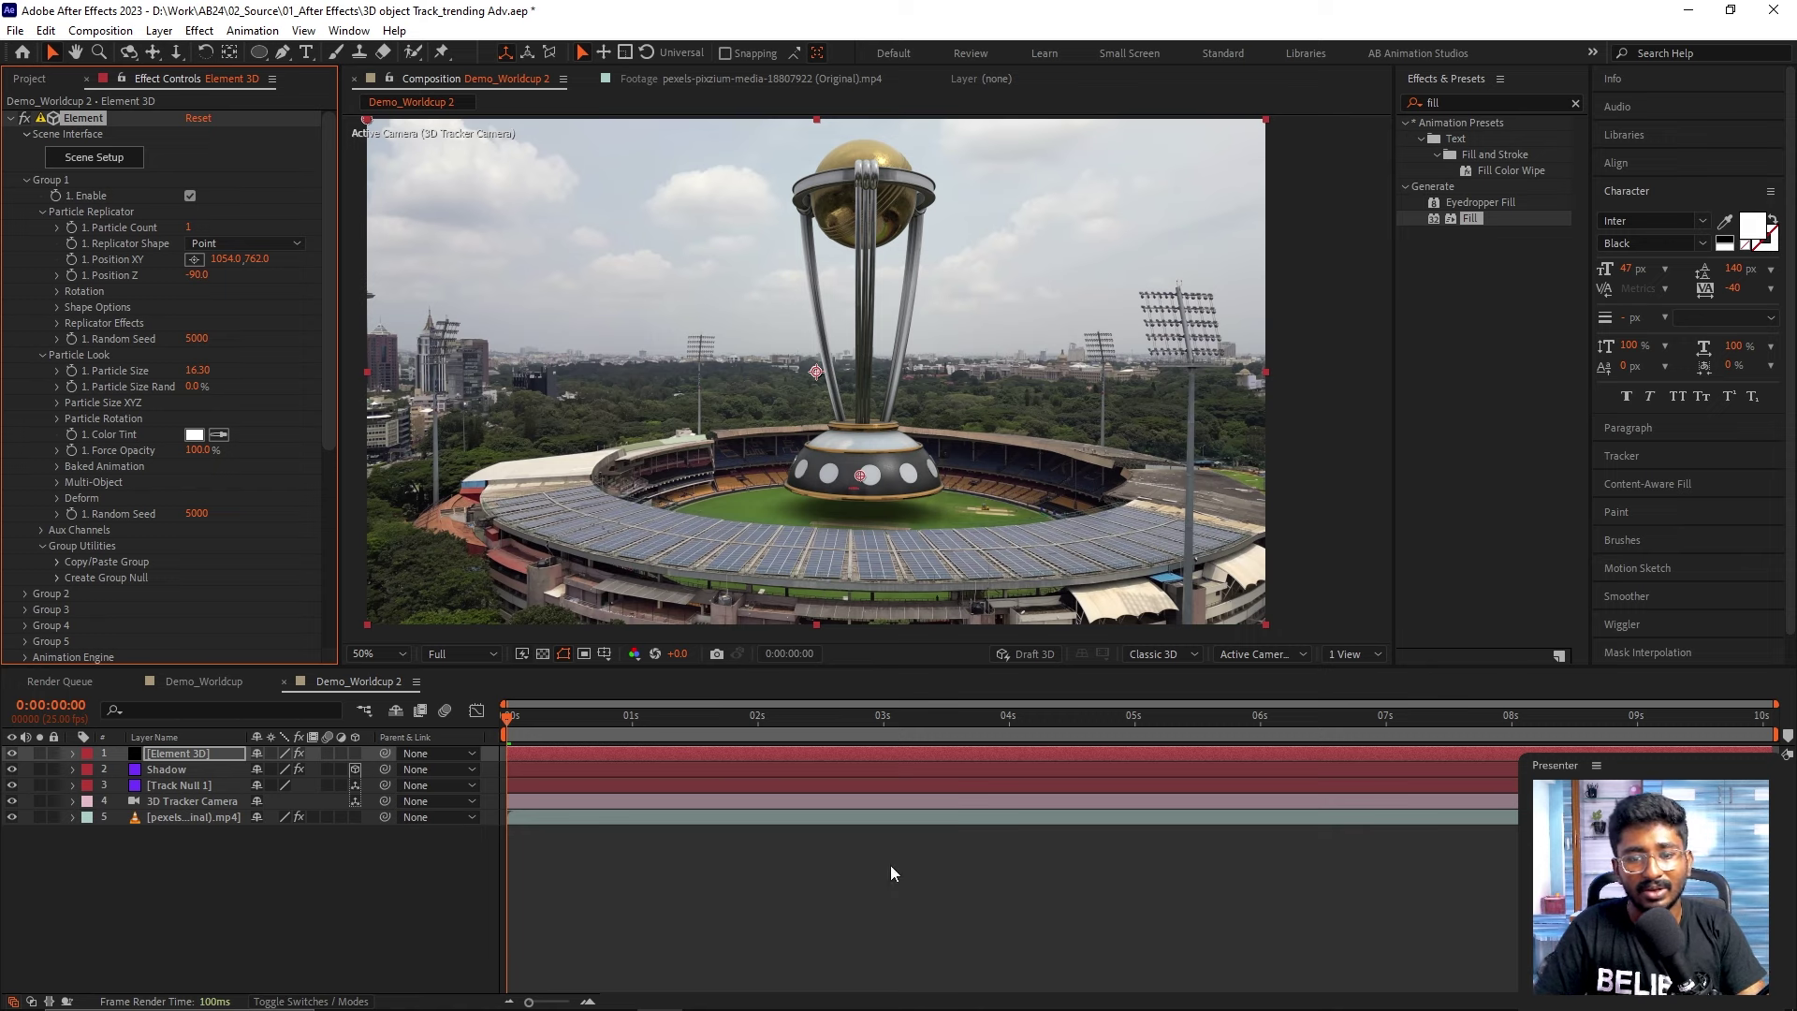
- Expand the Element 3D layer's Group 1 Rotation settings in Effect Controls
scroll(1116, 418, "down", 2)
scroll(1115, 418, "up", 2)
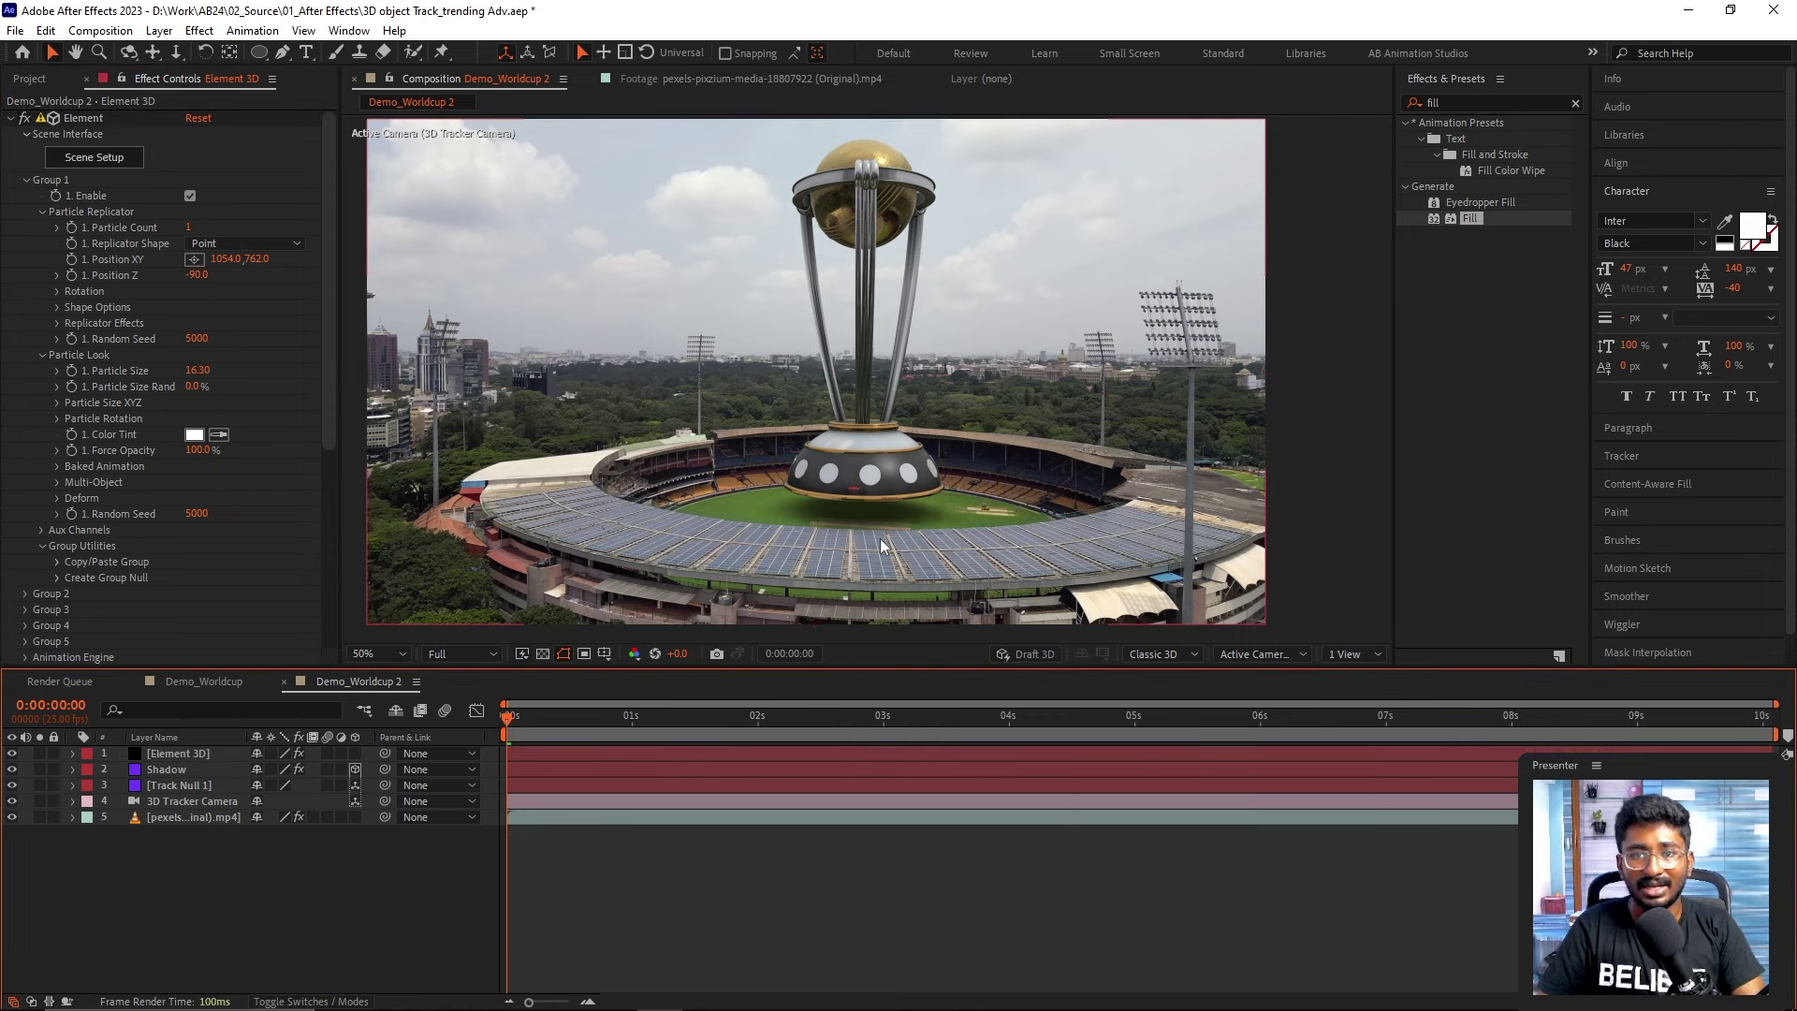
left_click(169, 755)
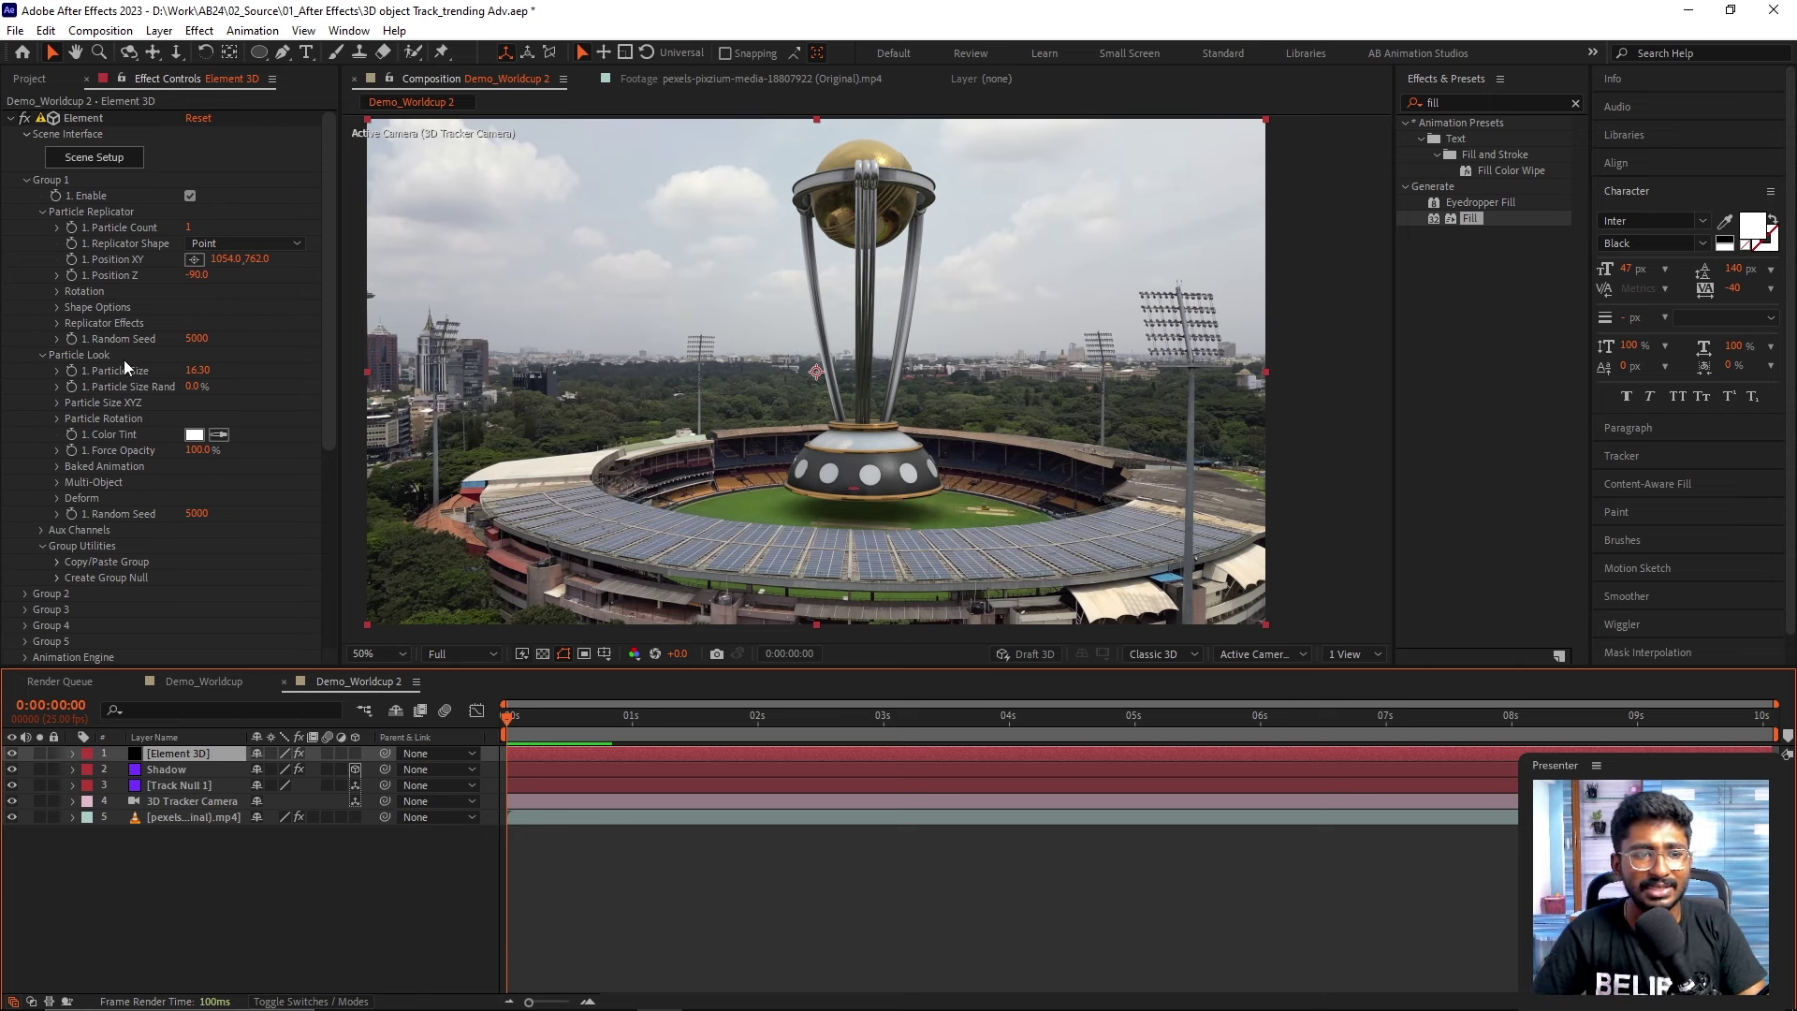
left_click(57, 291)
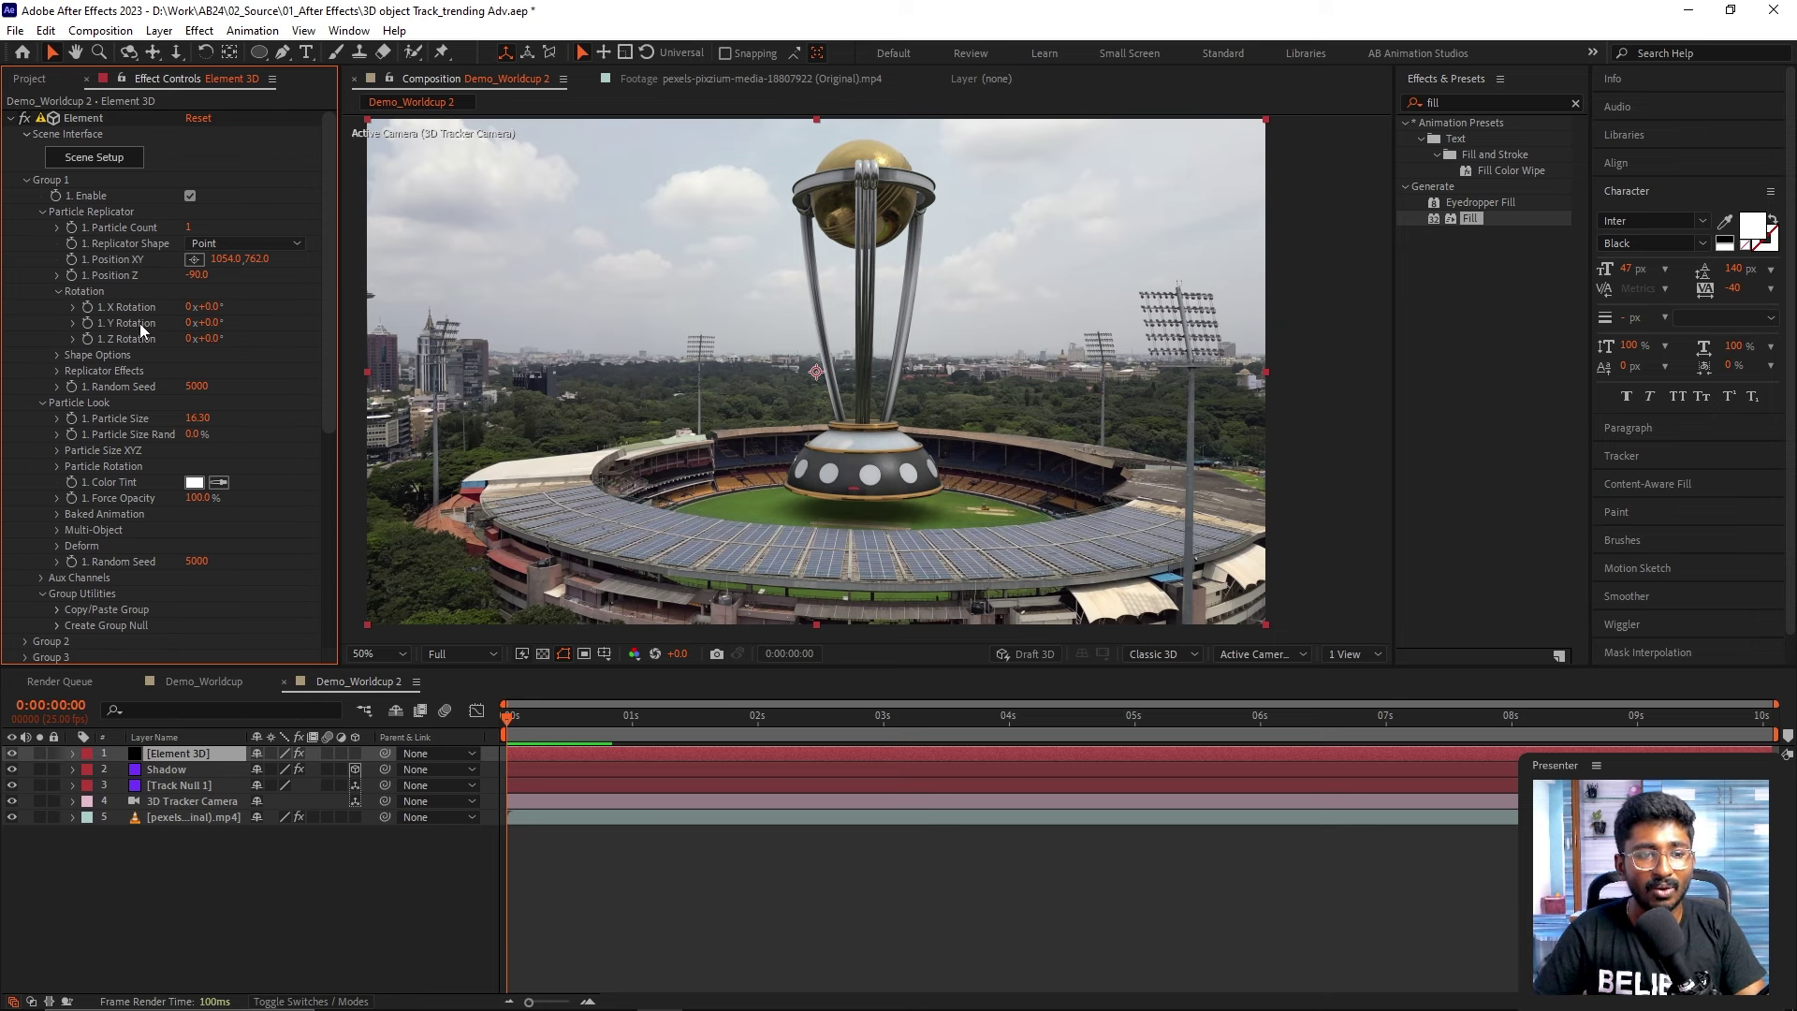
- Drive the trophy's Y Rotation with the expression time*50
left_click(86, 323, "alt")
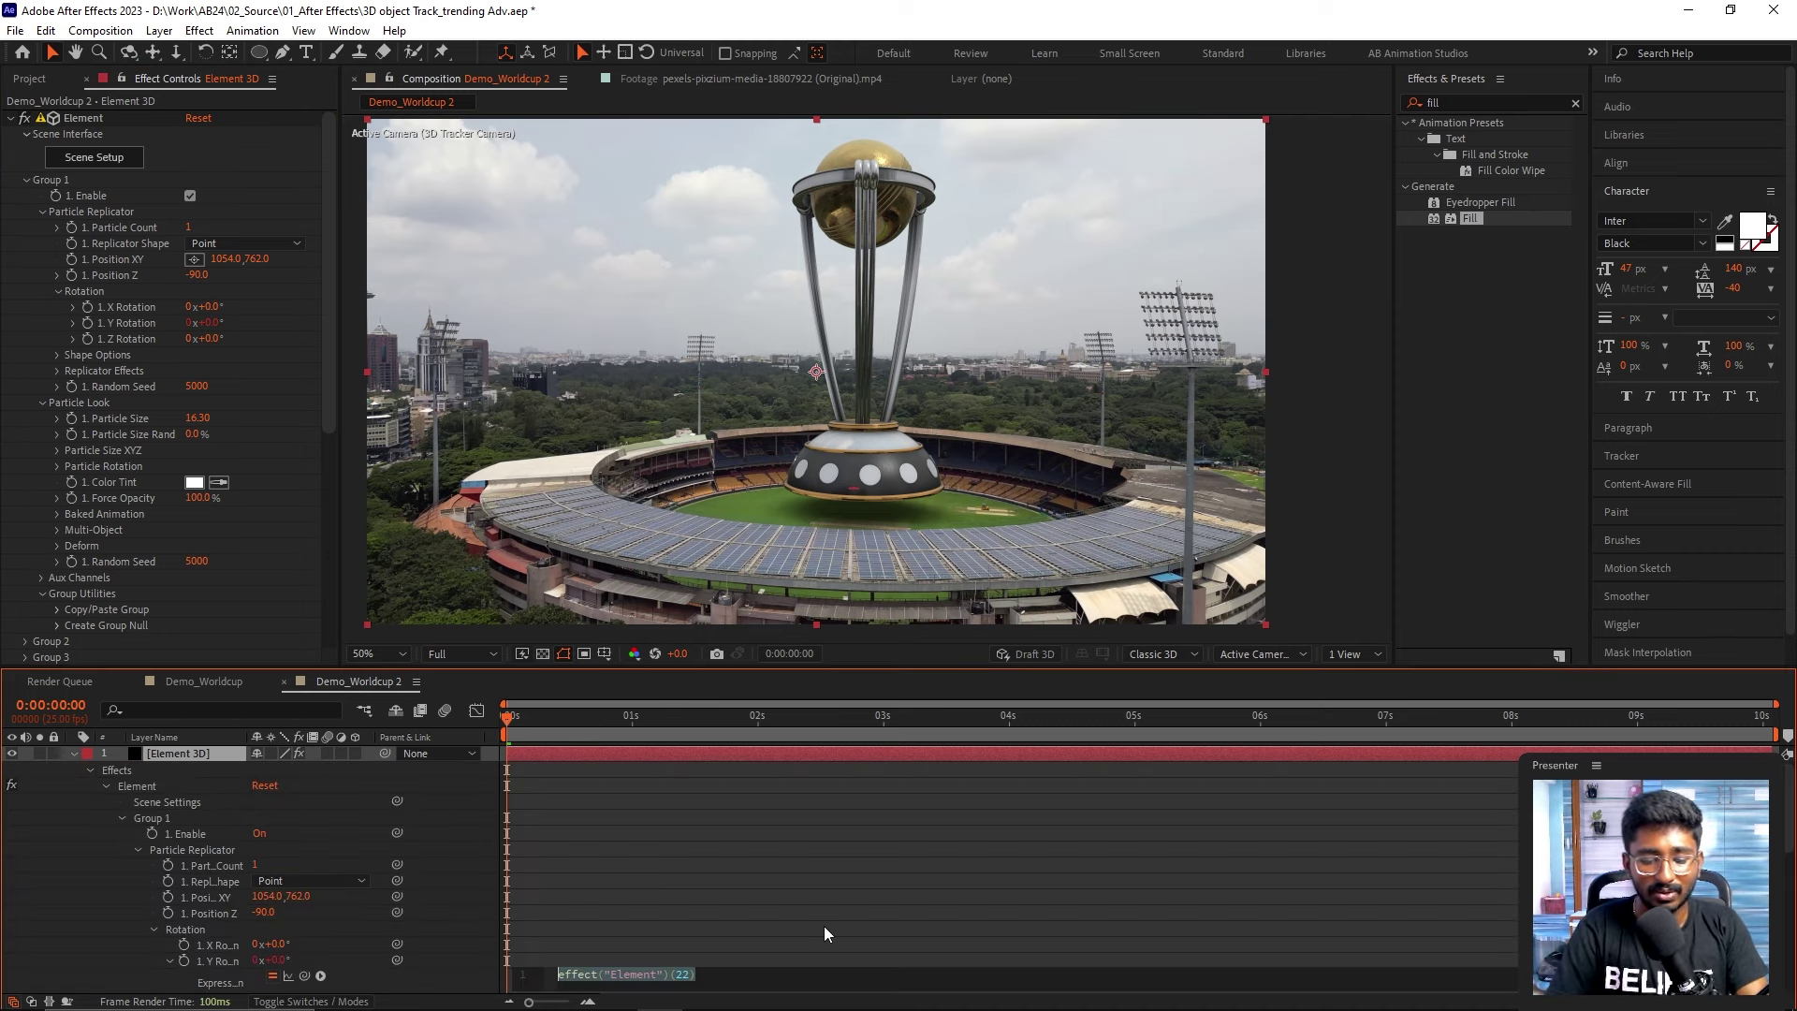
type("time*")
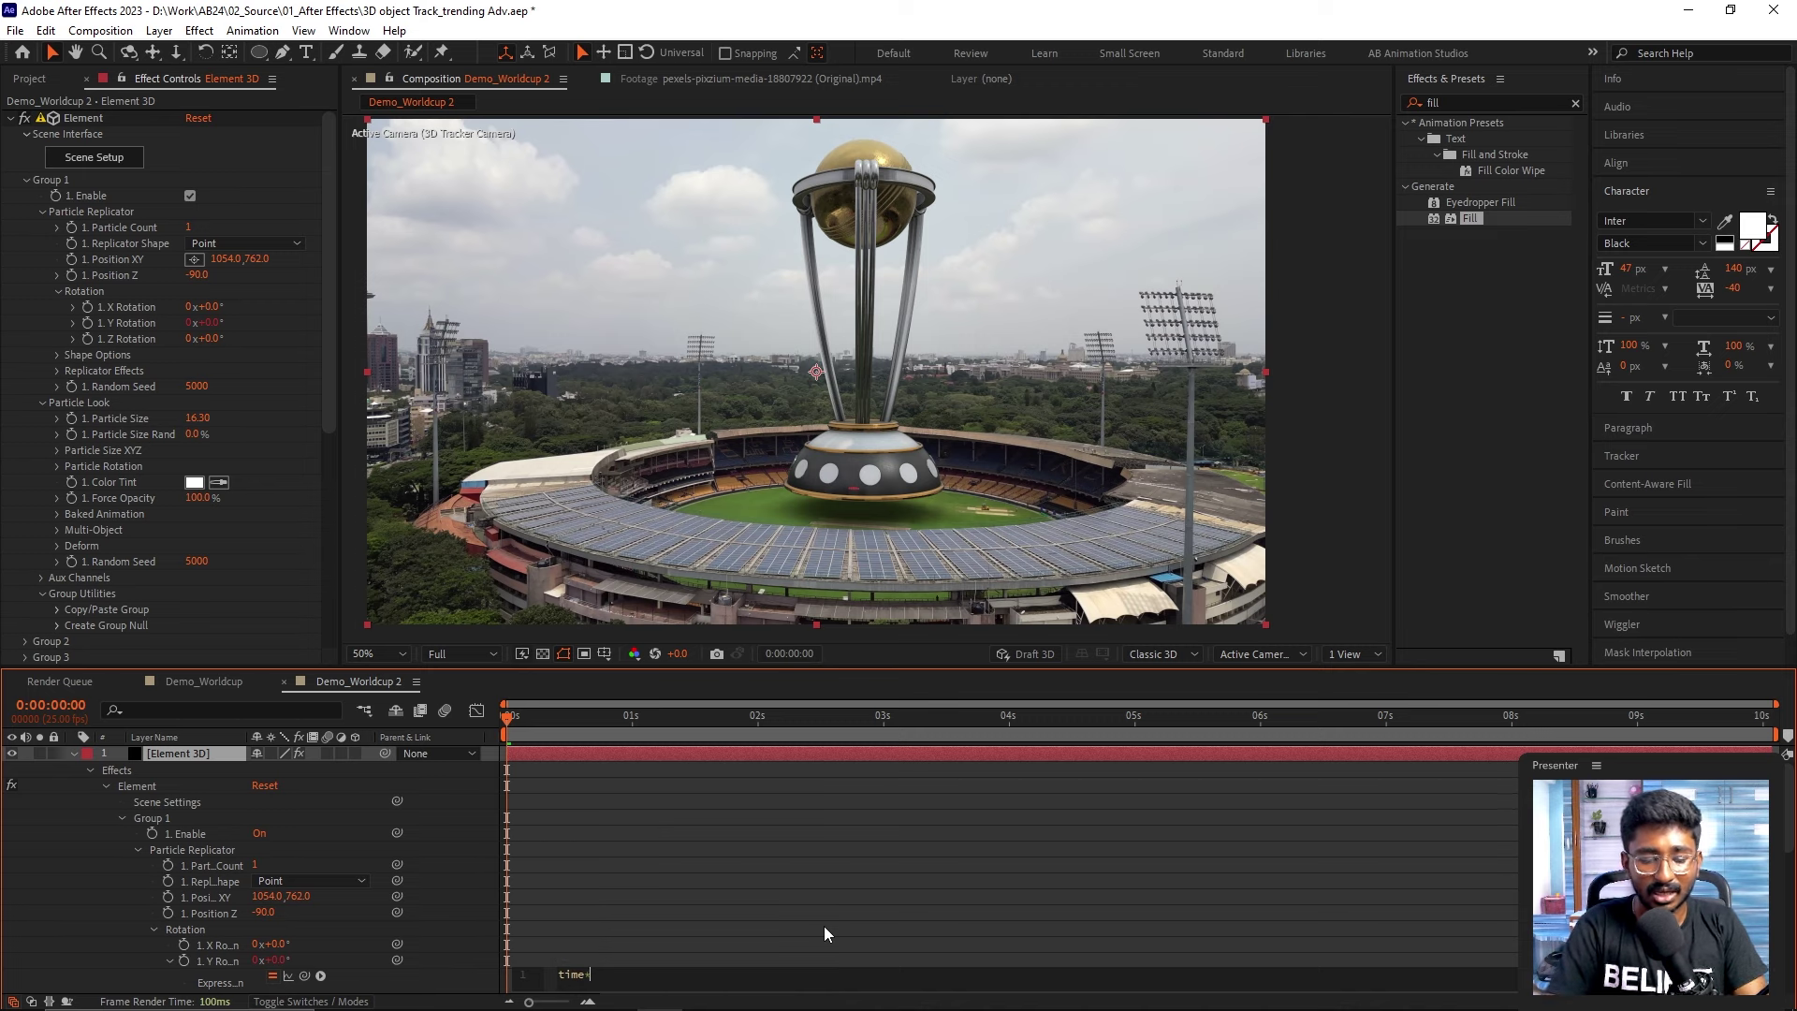
type("50")
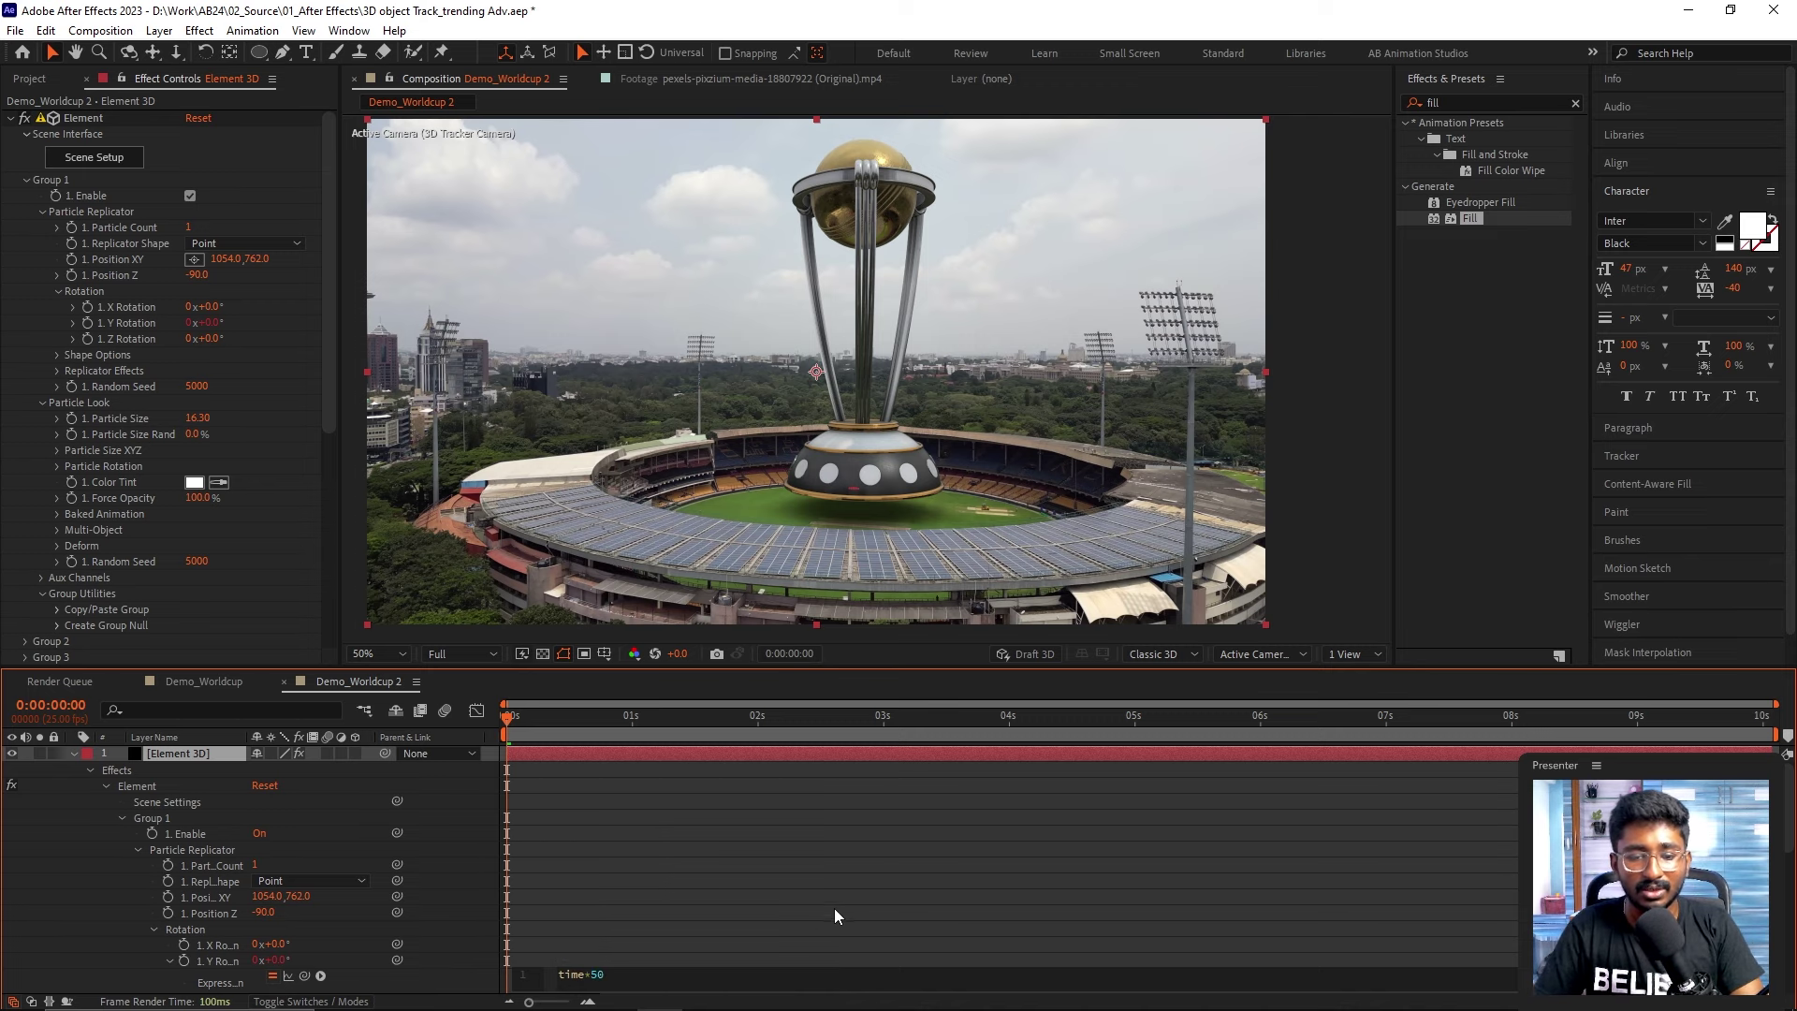
left_click(834, 907)
- Preview the spin, stop at 0:00:03:08, and zoom the viewer to 100% on the trophy
key("space")
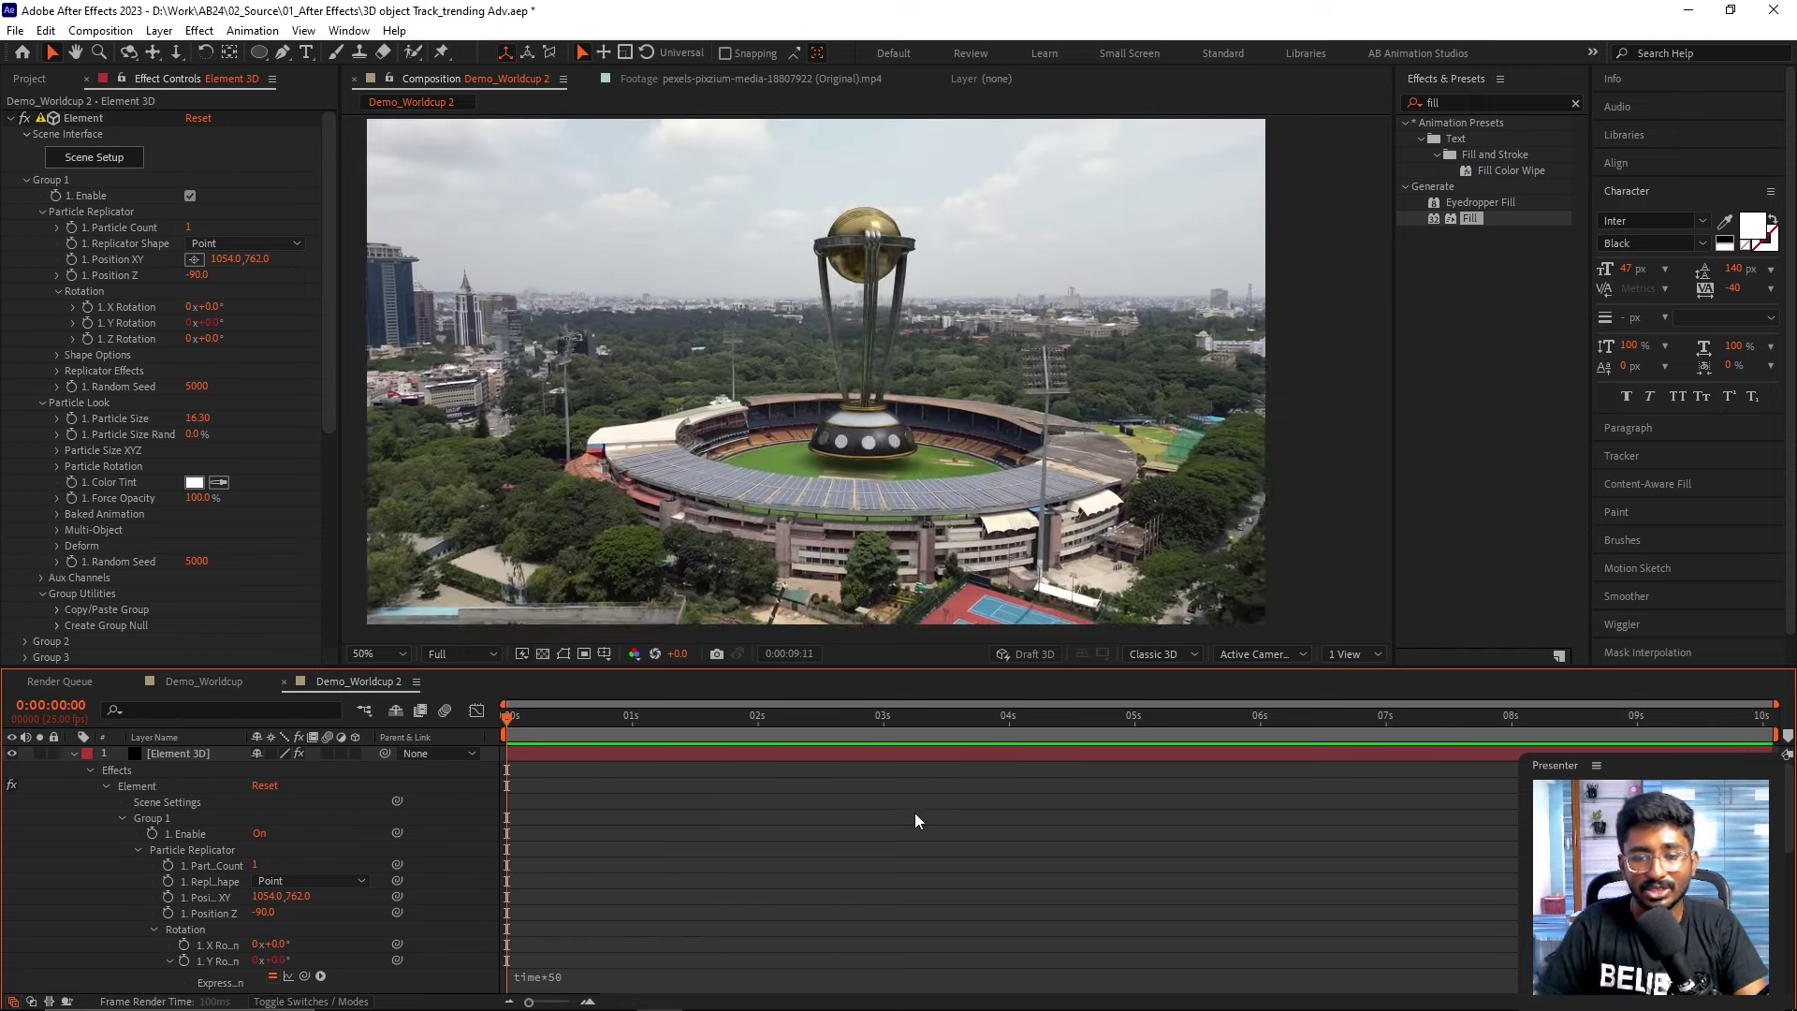
left_click(924, 723)
key("u")
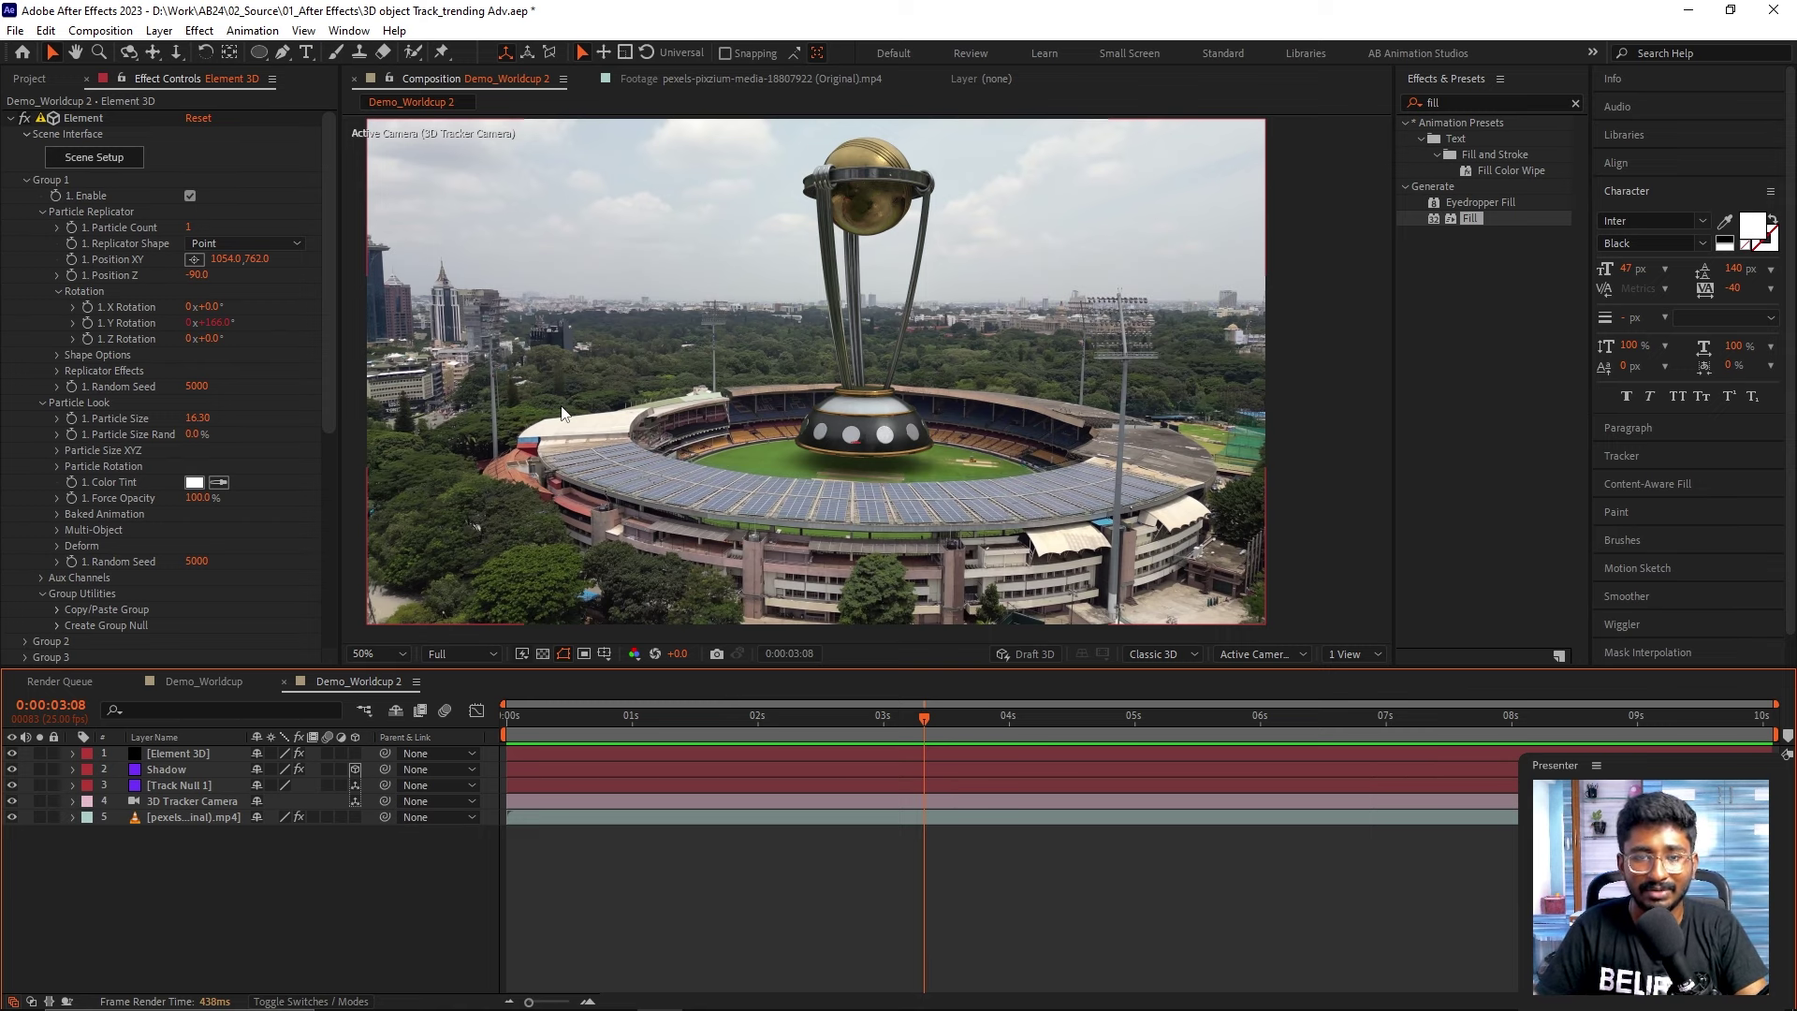
left_click(206, 757)
scroll(906, 442, "up", 2)
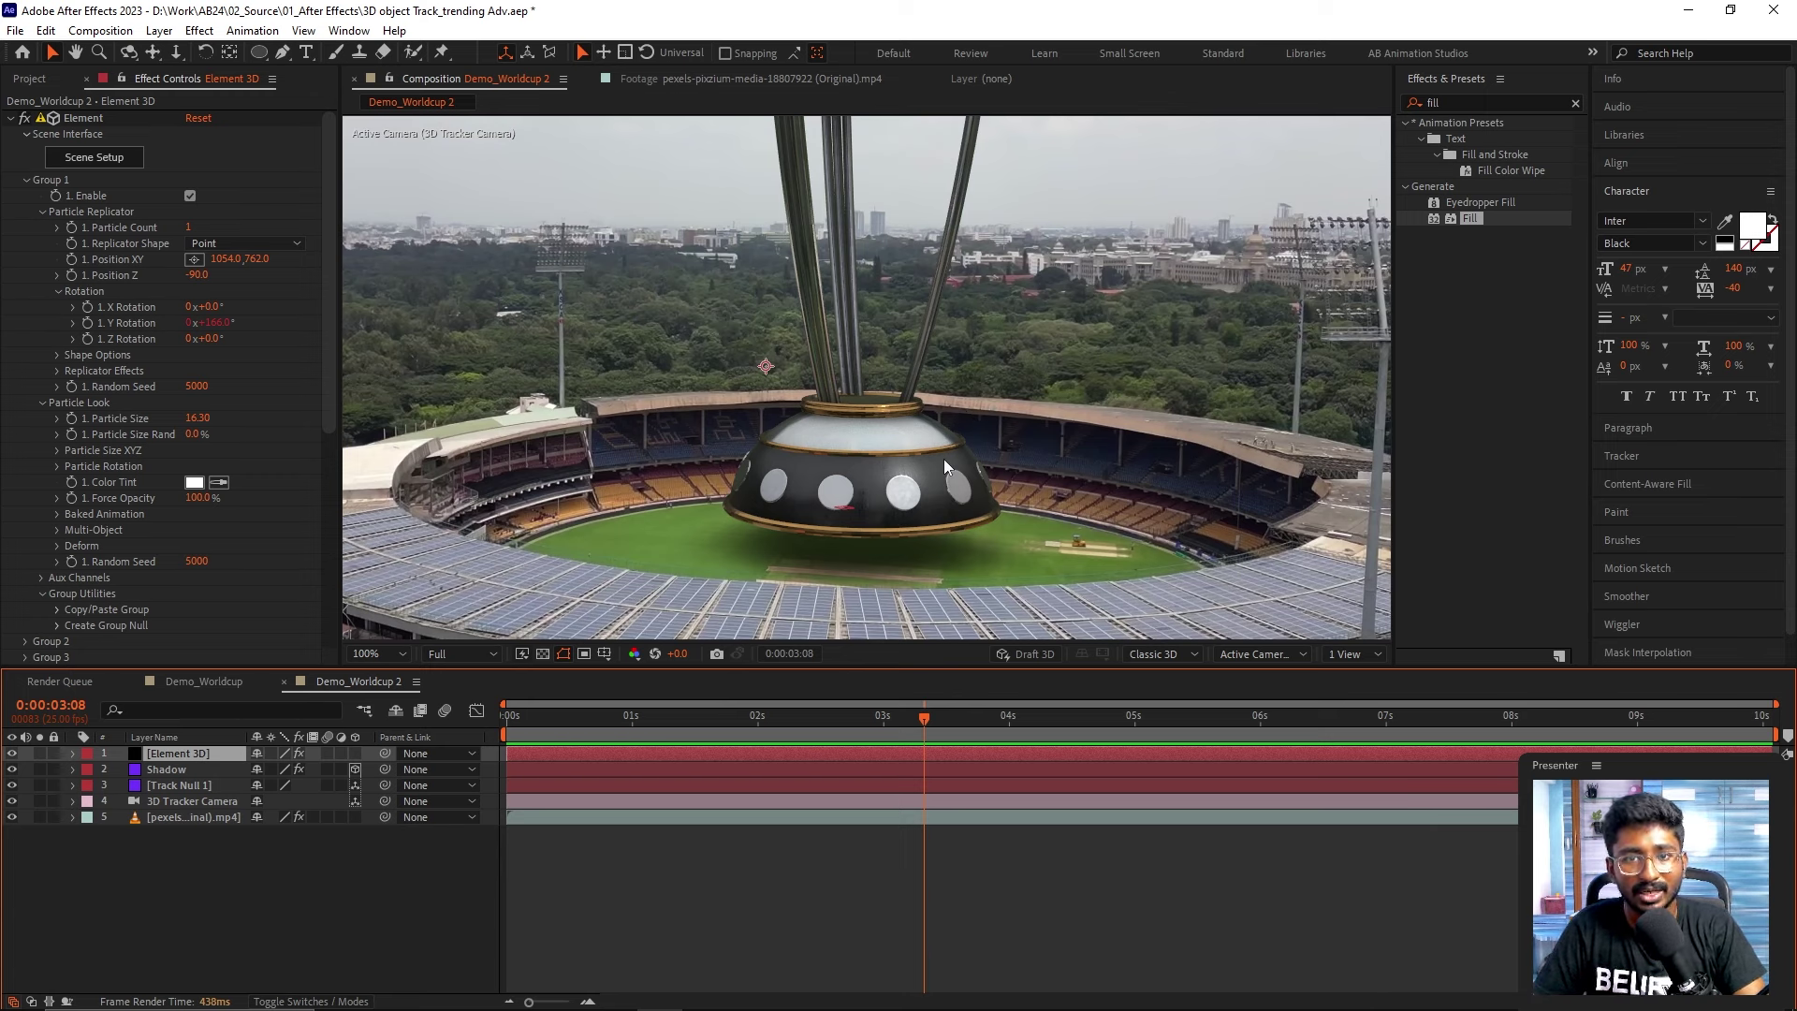
- Apply a Noise effect to the Element 3D layer with Amount of Noise at 2%
left_click(1418, 105)
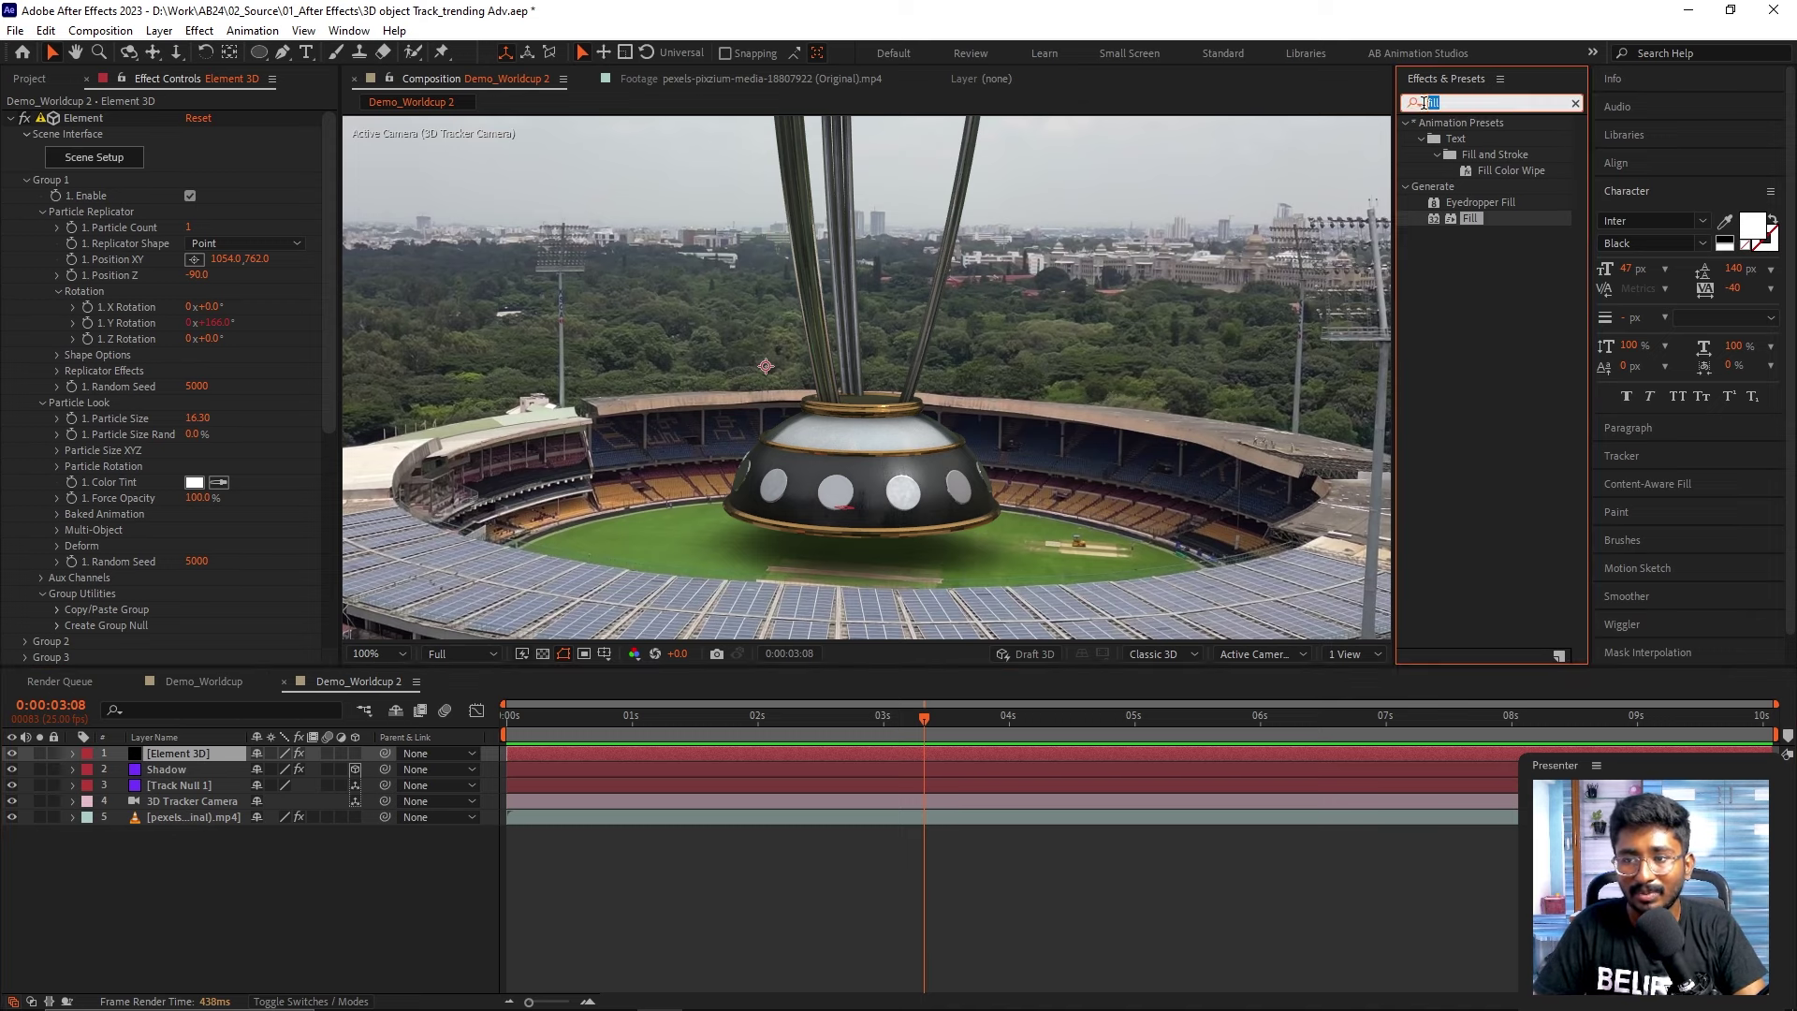
type("oise")
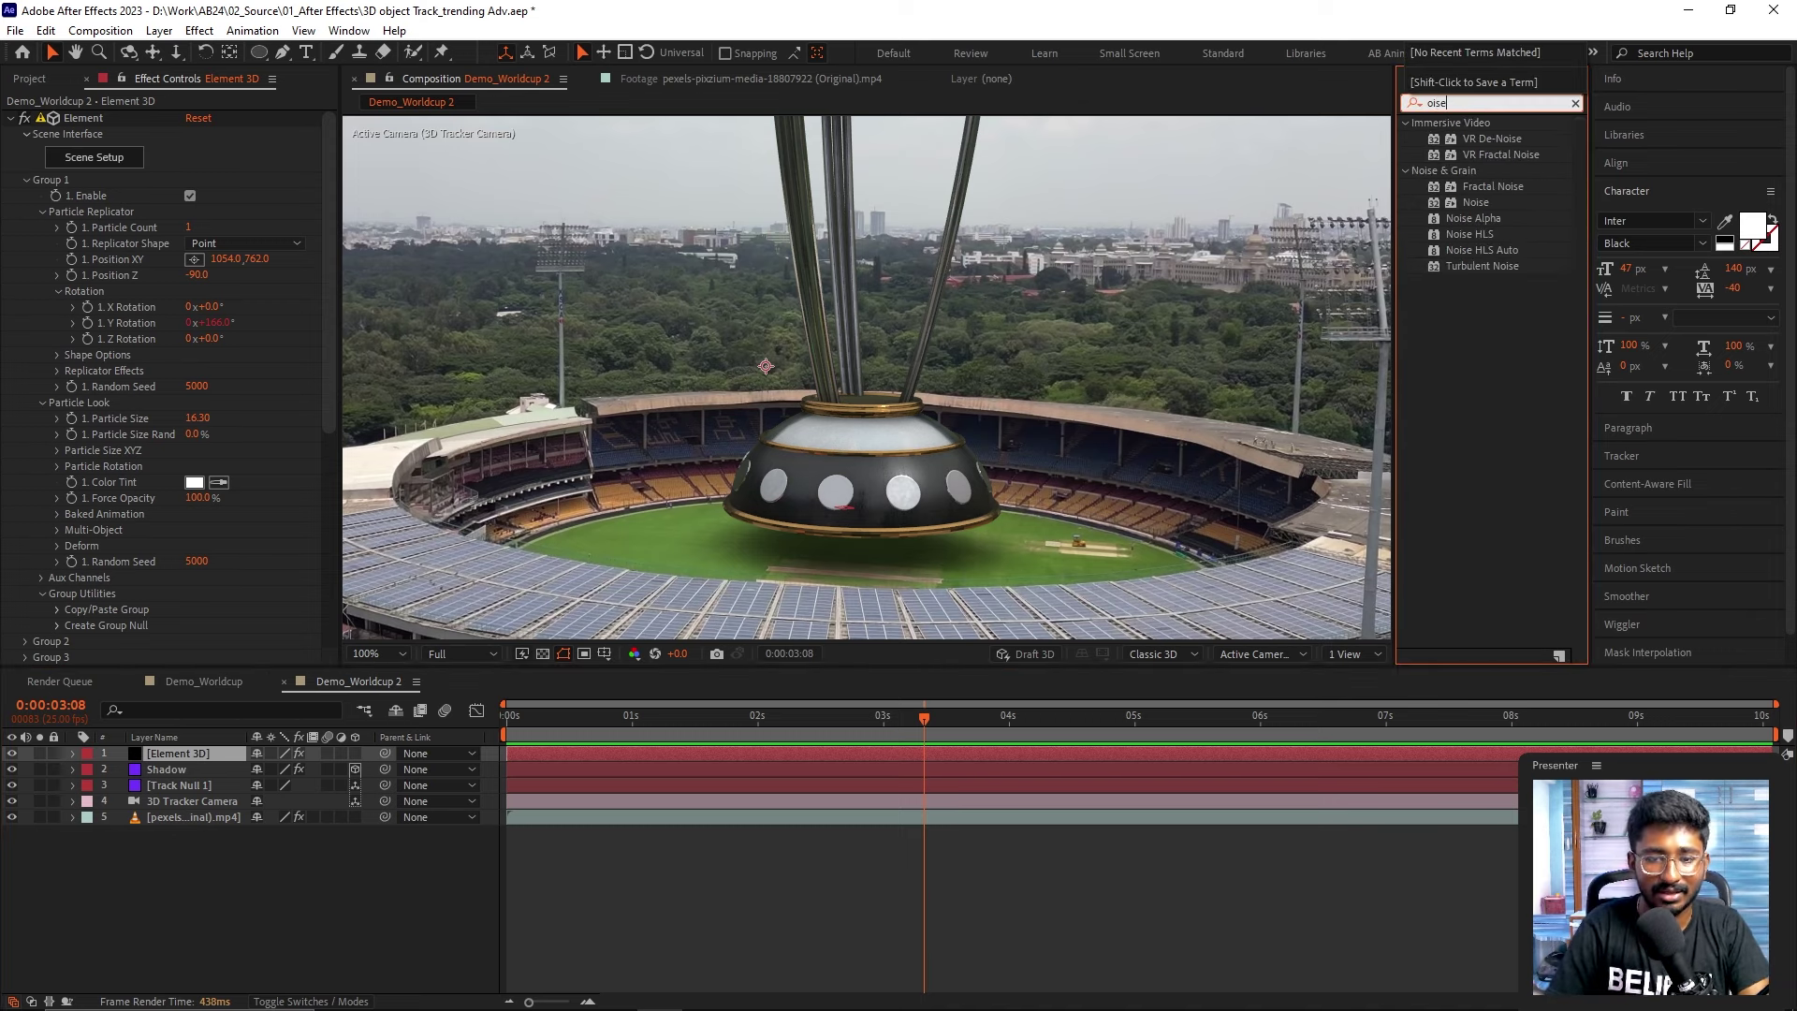
double_click(1477, 202)
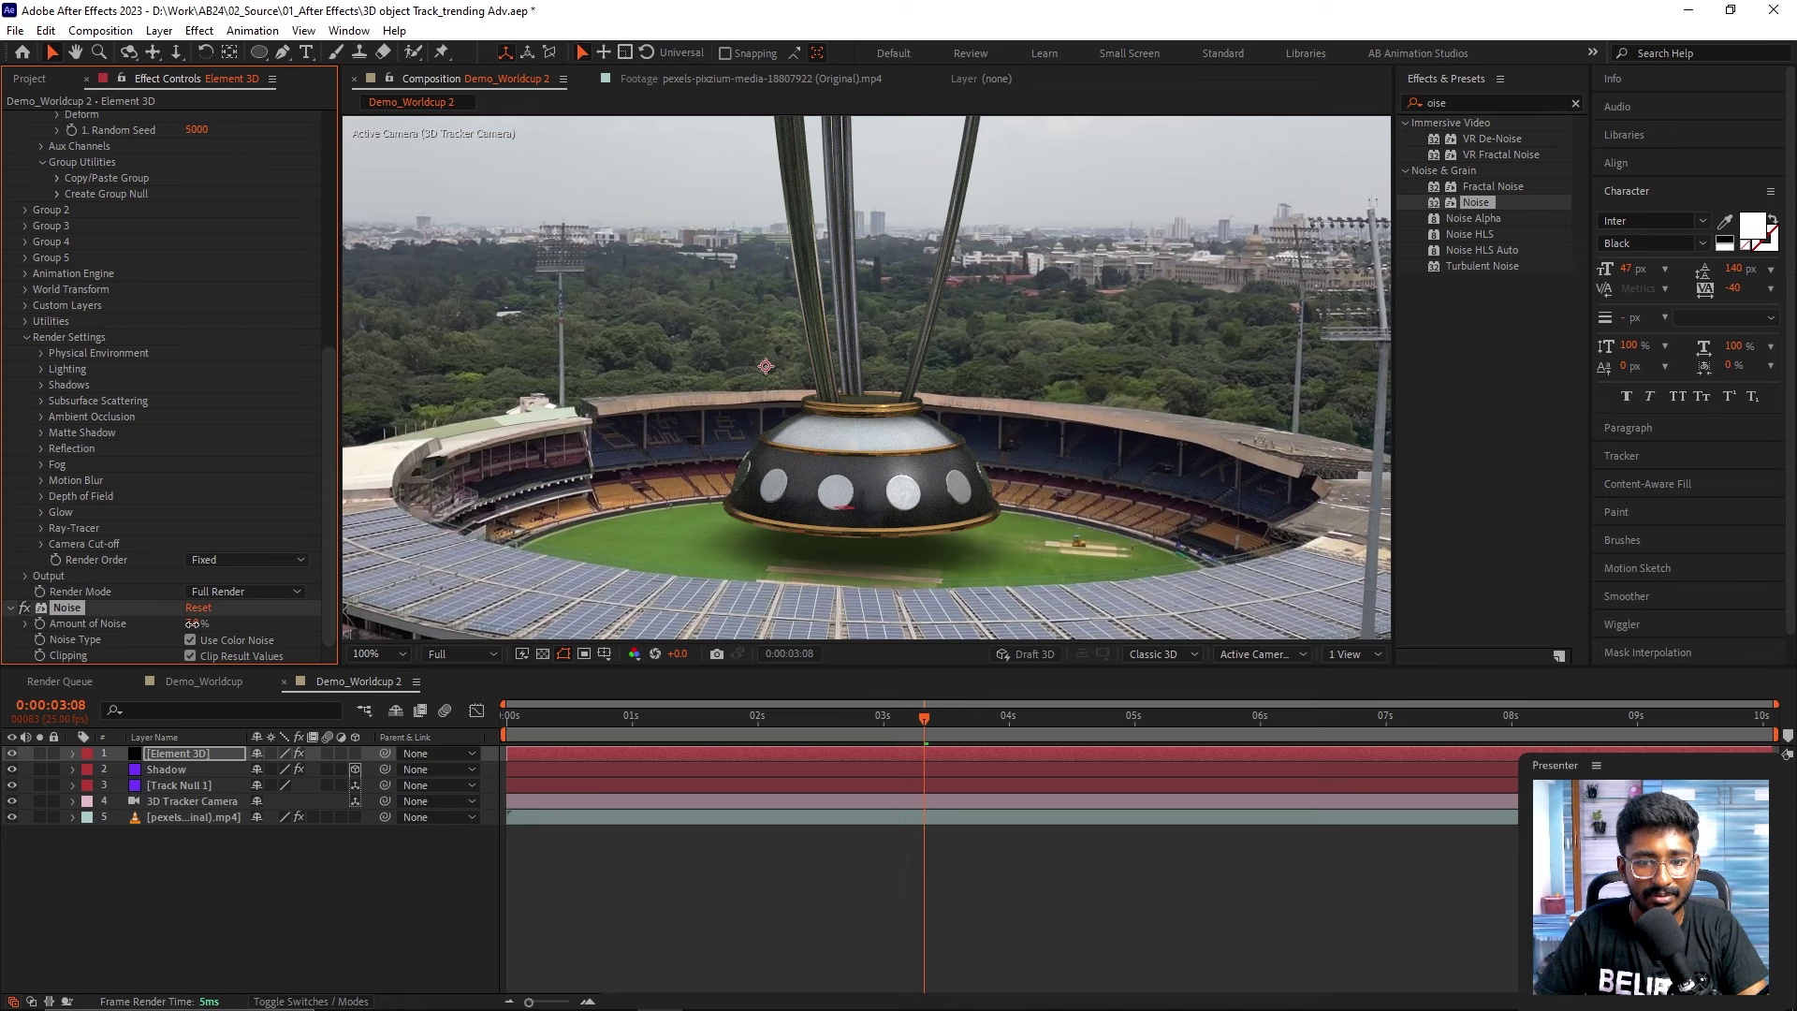
left_click(193, 623)
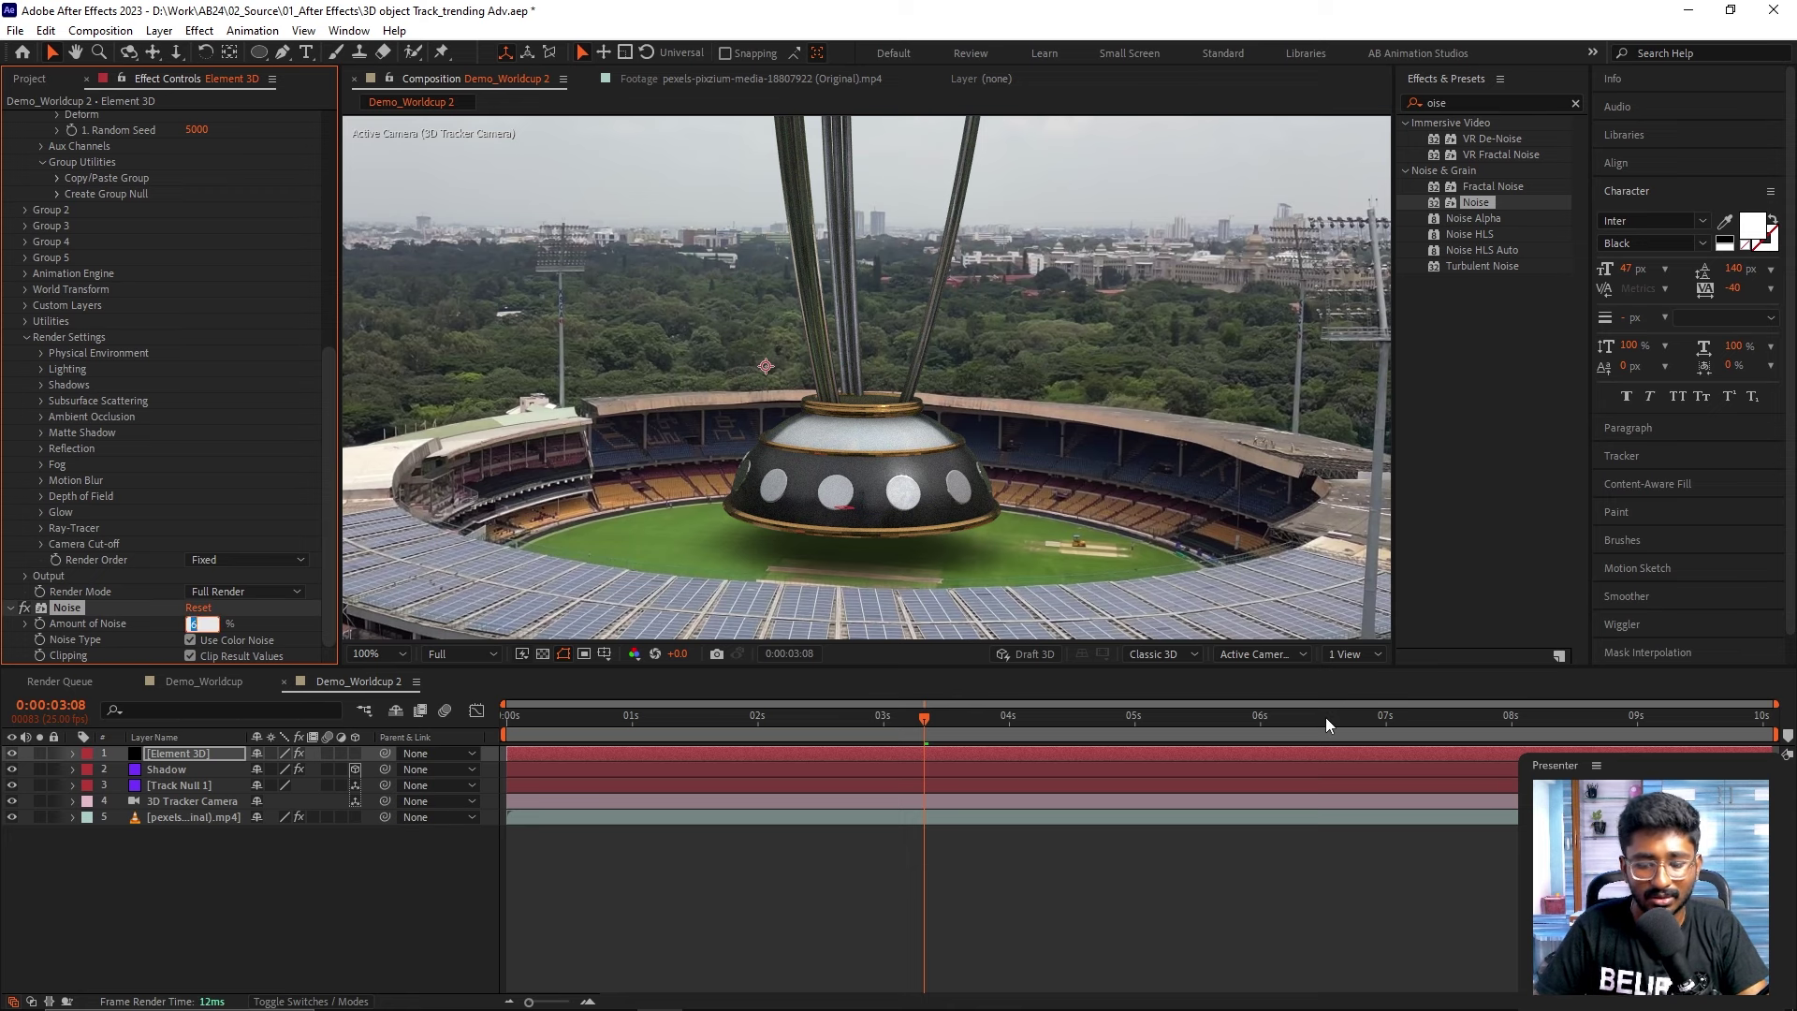
type("2")
key("Return")
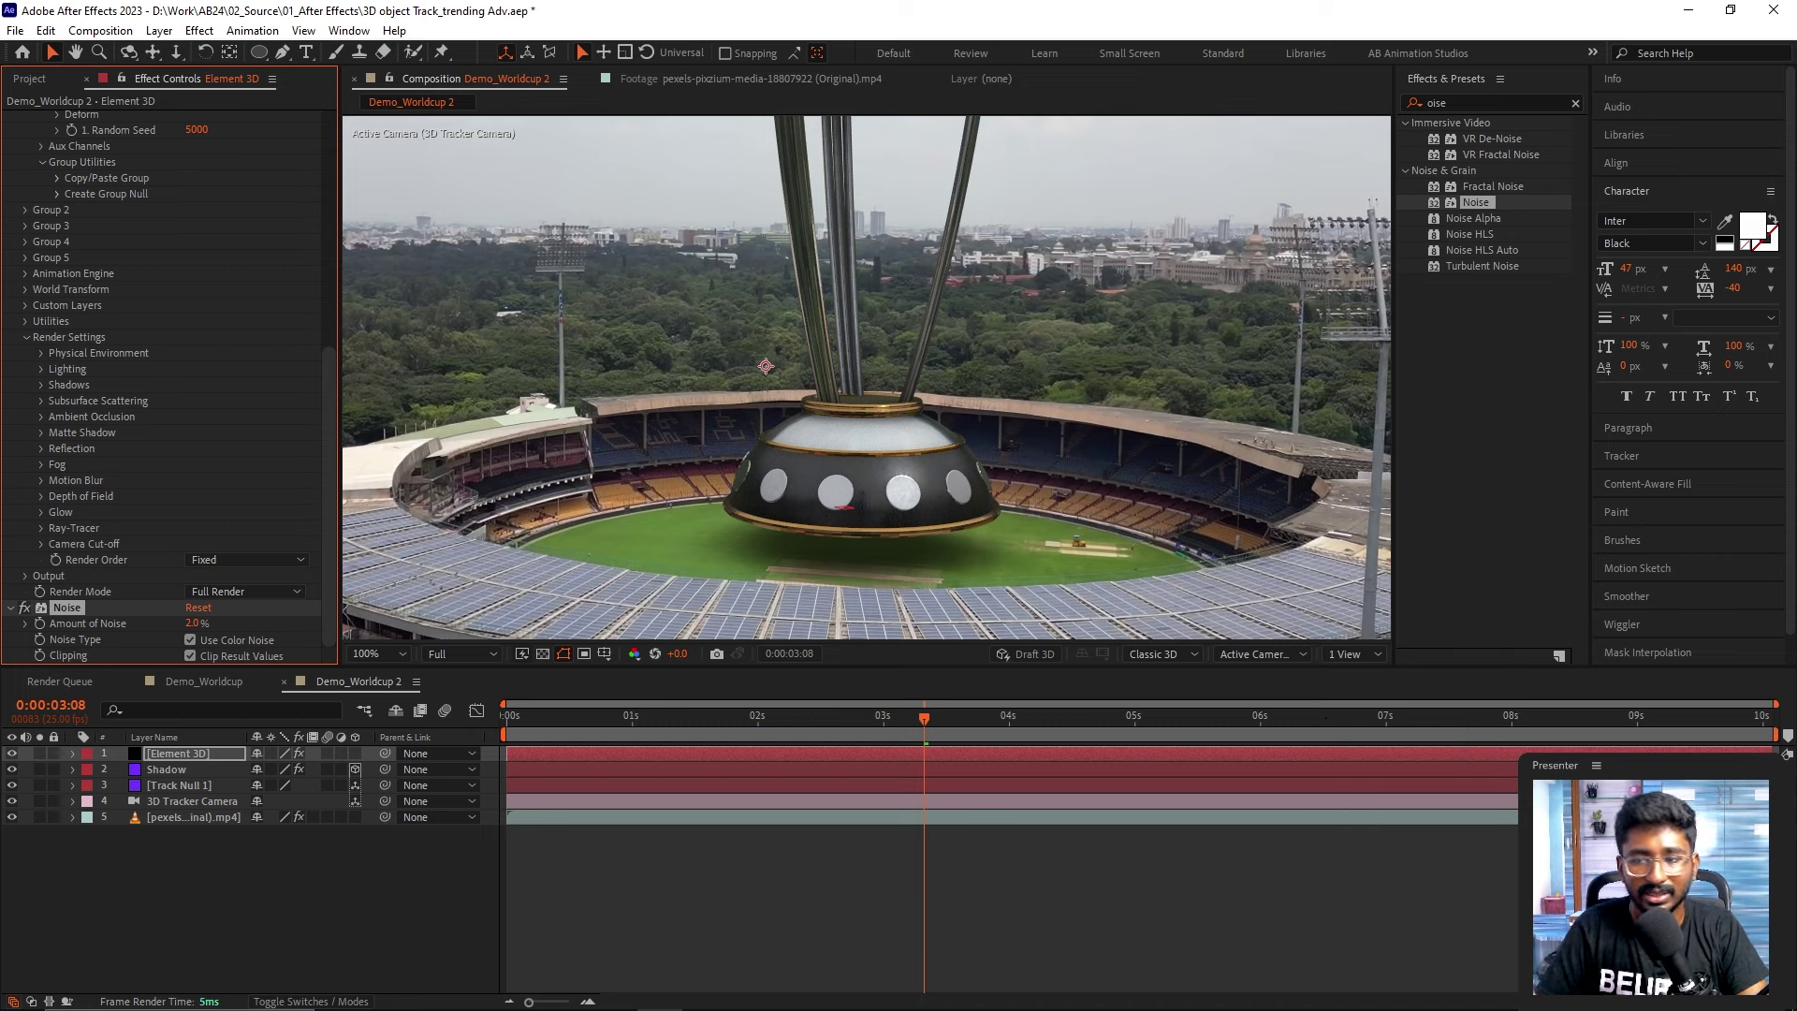
left_click_drag(1449, 101, 1402, 100)
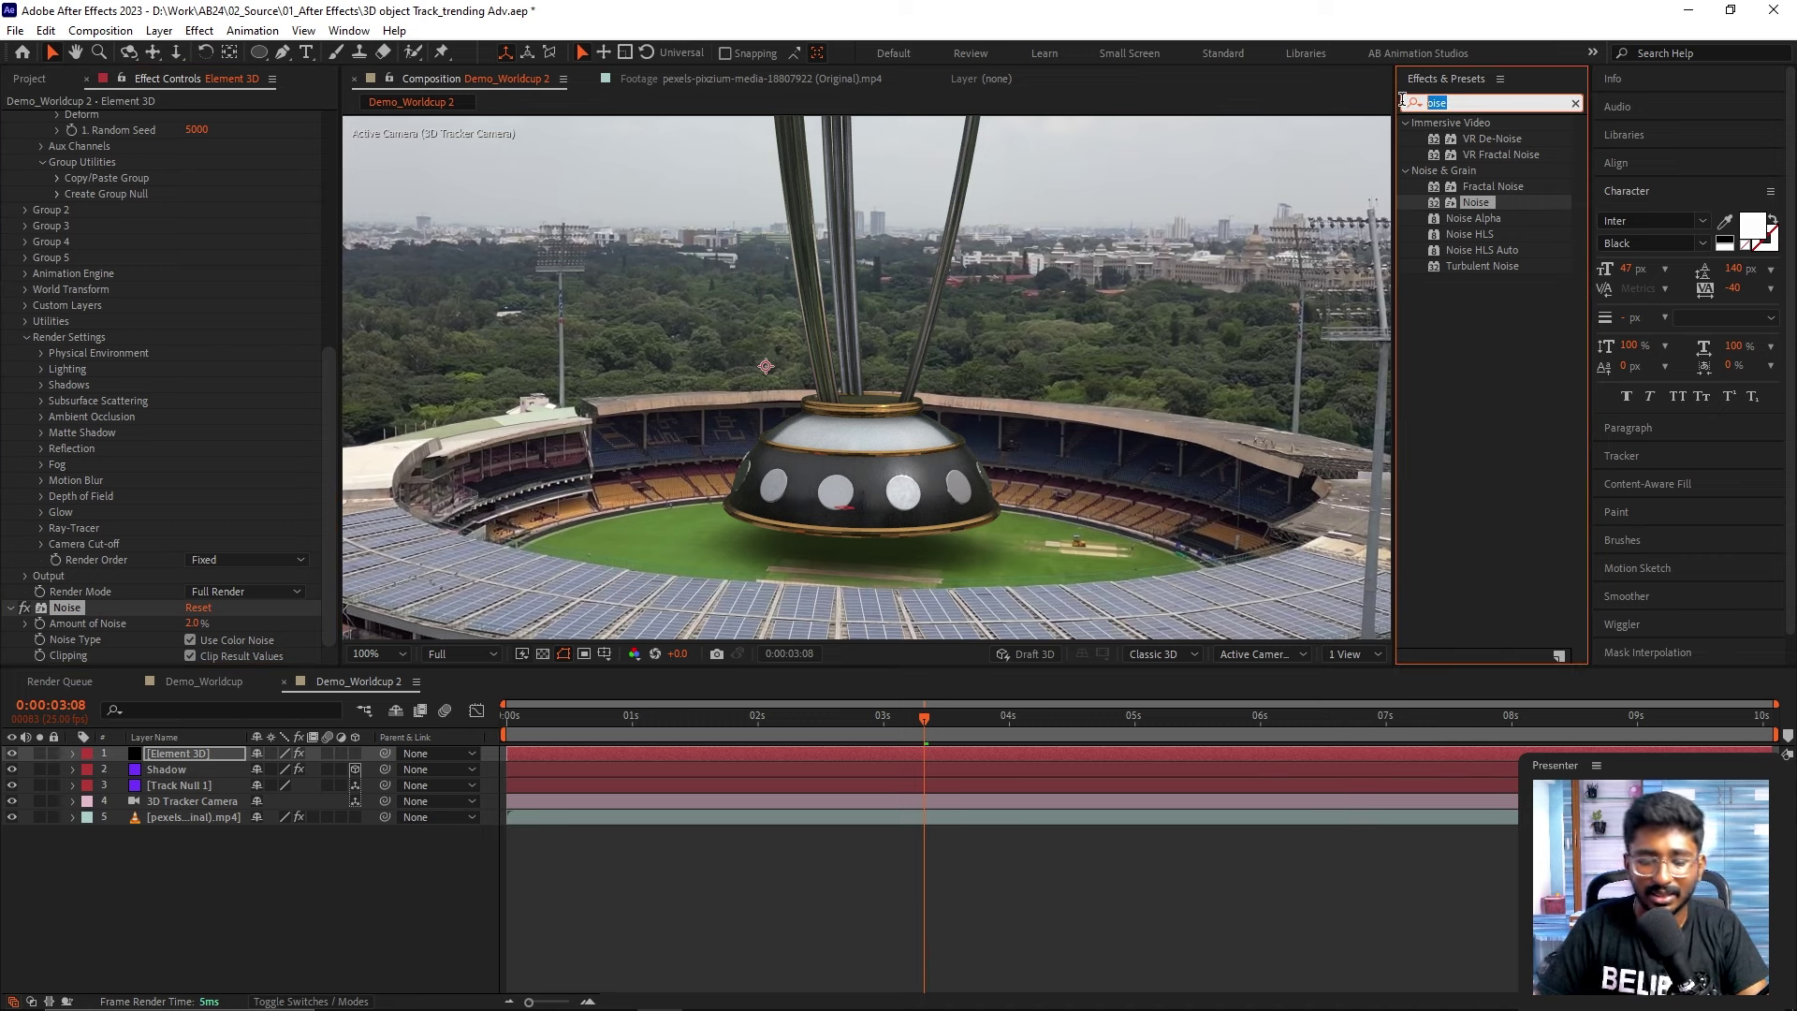
- Add Brightness & Contrast to the Element 3D layer with Brightness 7 and Contrast -6
type("brig")
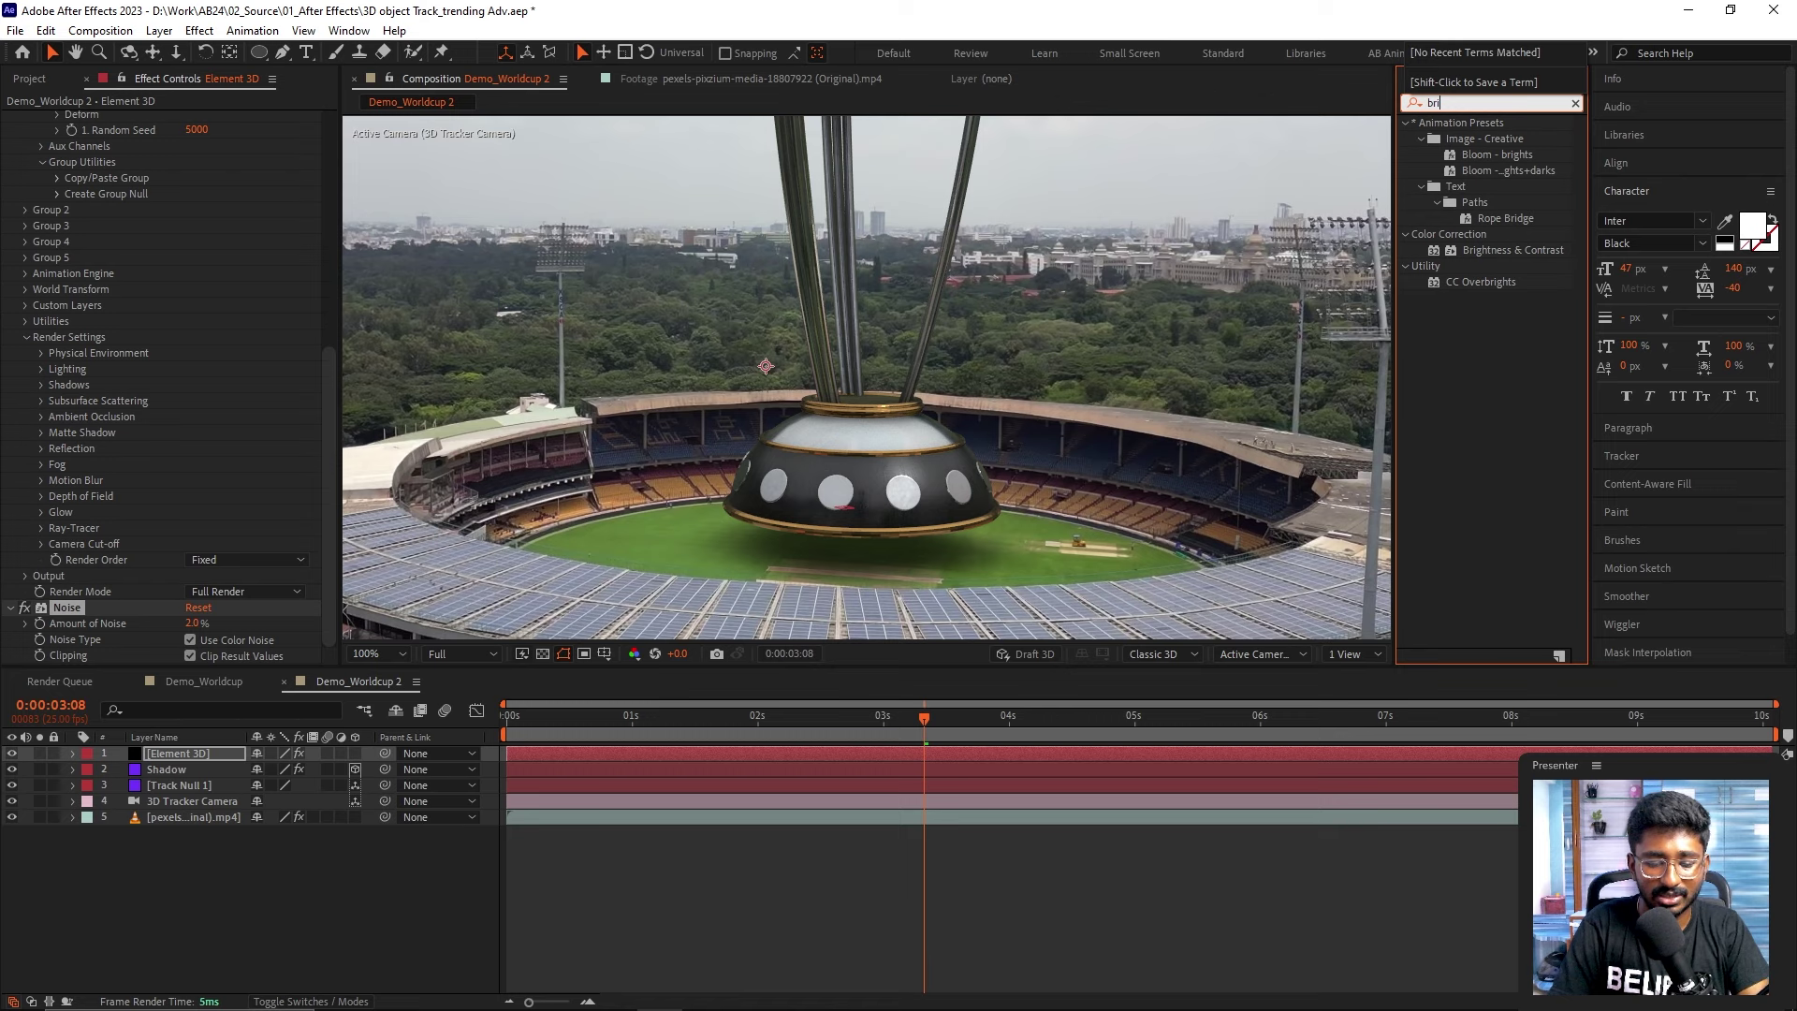
left_click_drag(1507, 202, 241, 453)
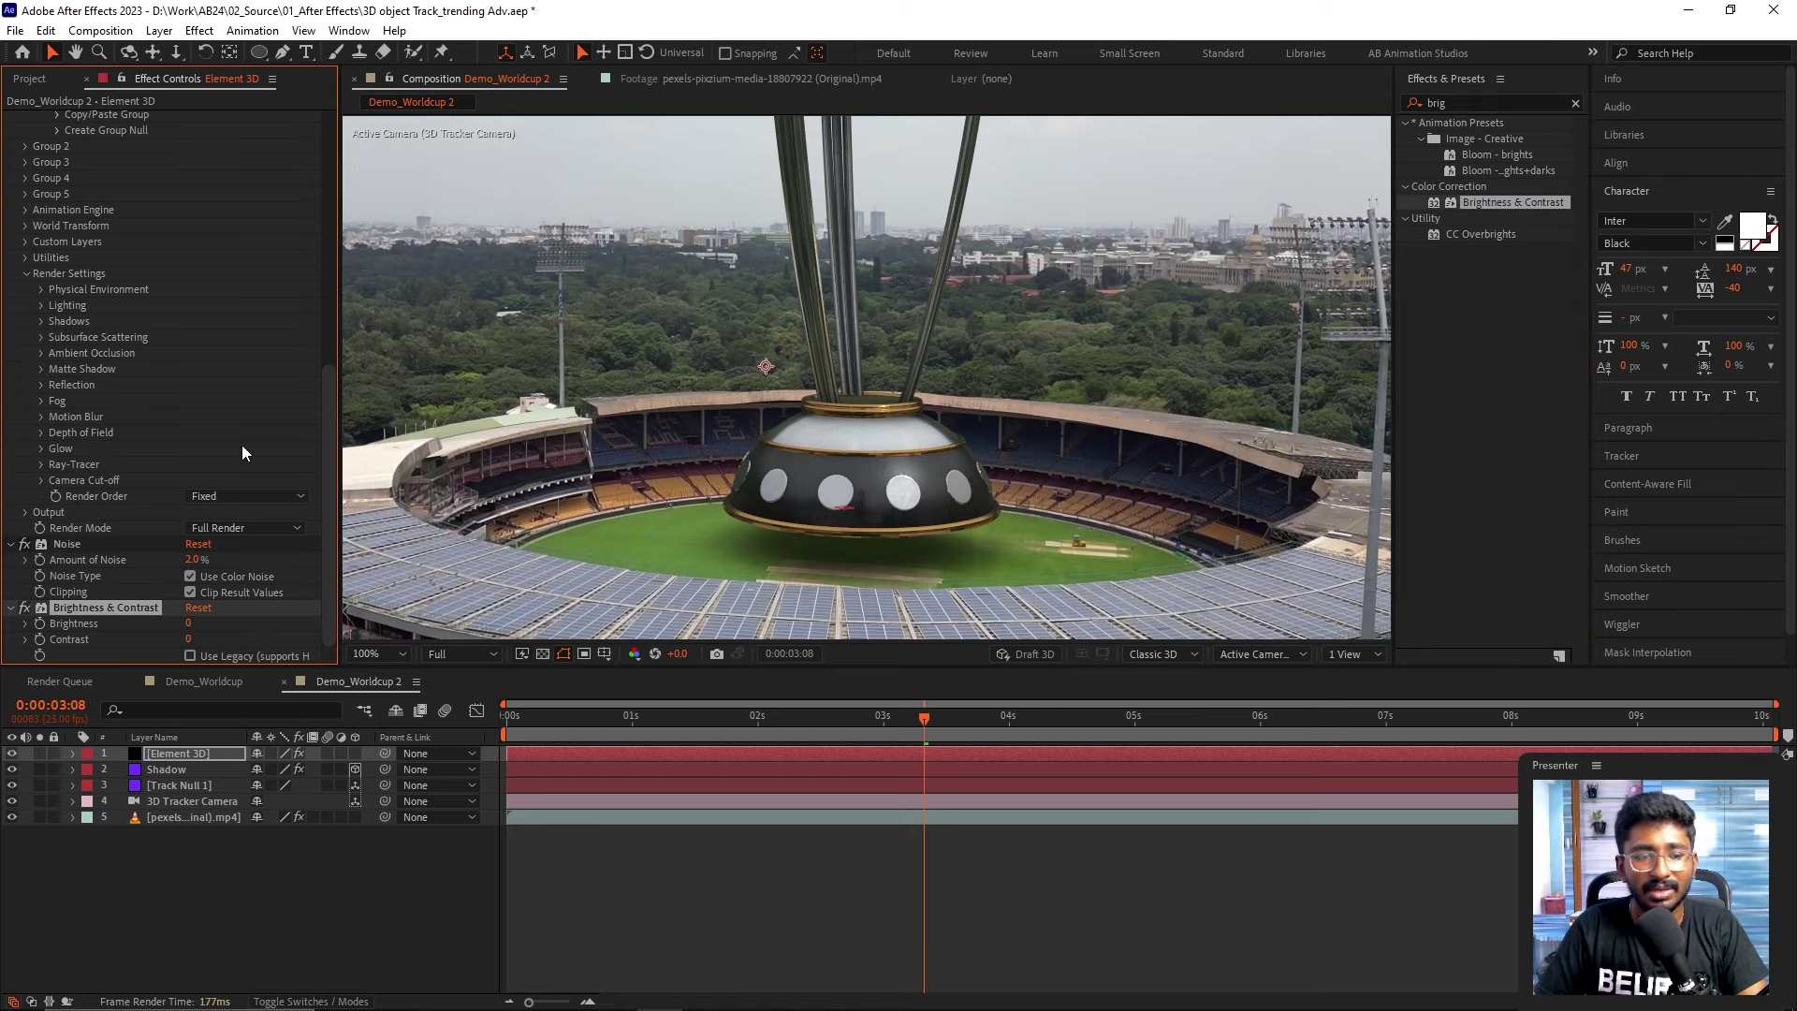
scroll(751, 374, "down", 2)
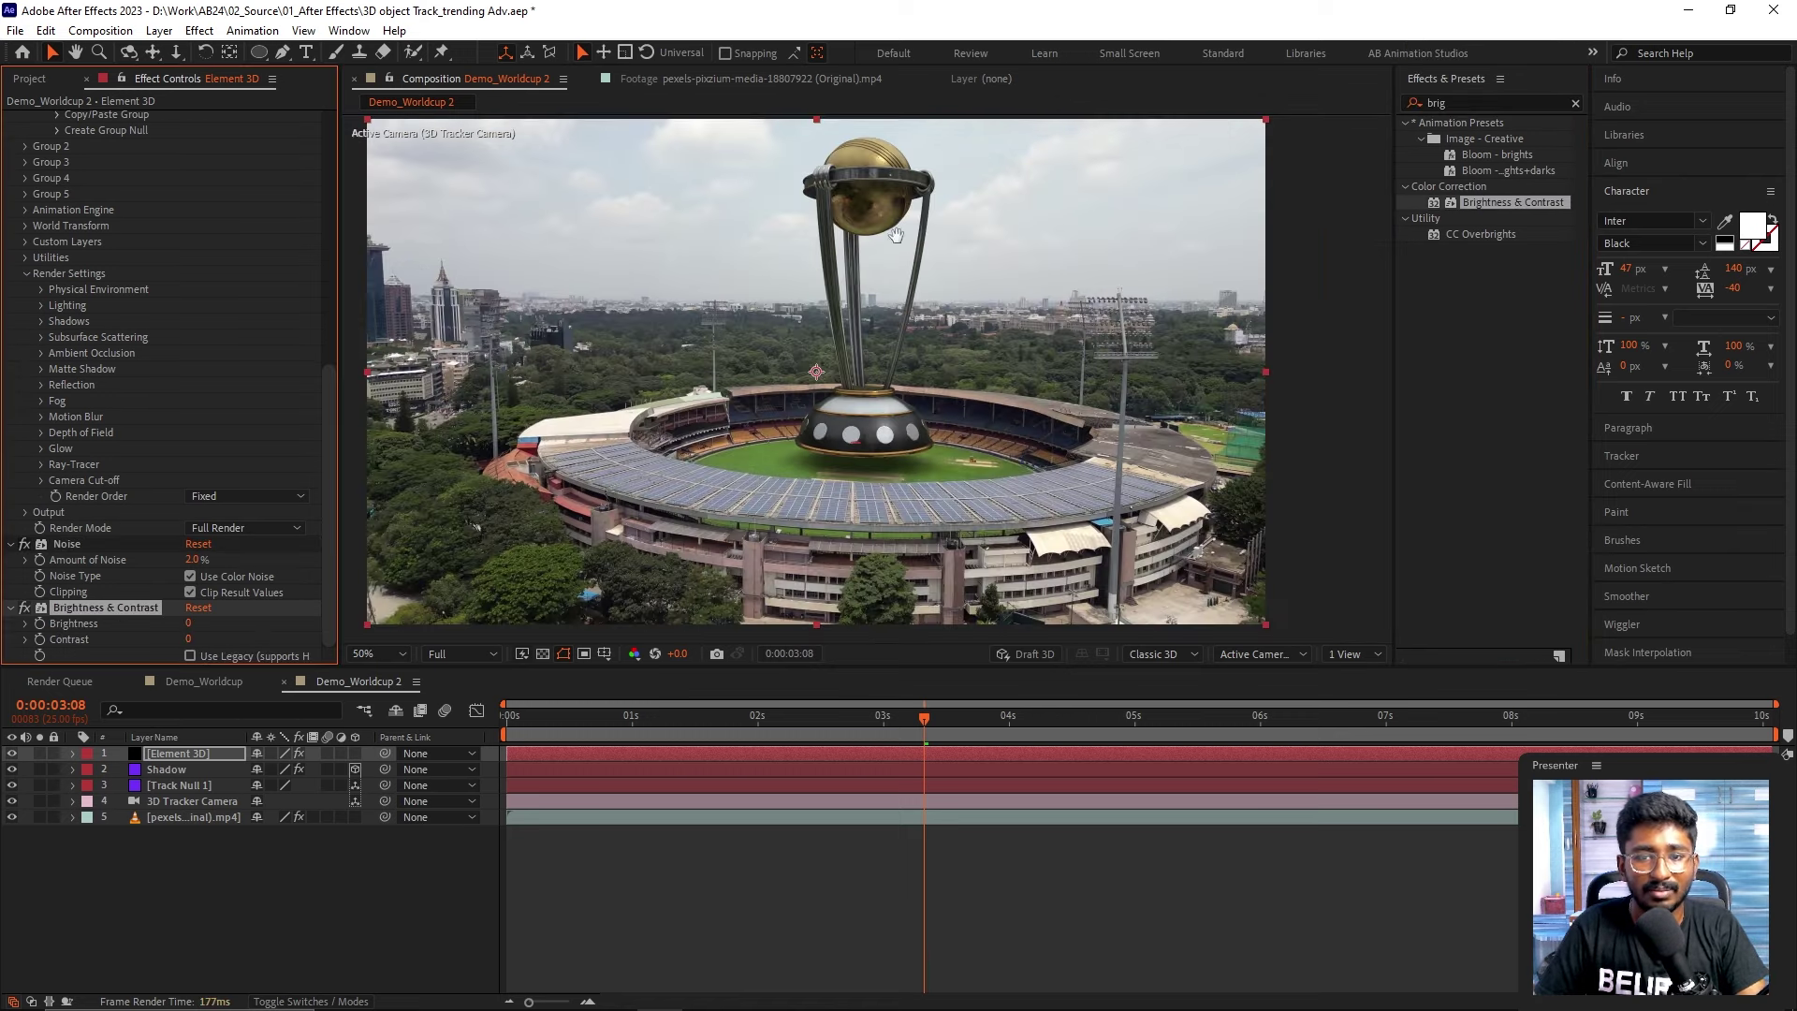
left_click_drag(896, 235, 902, 332)
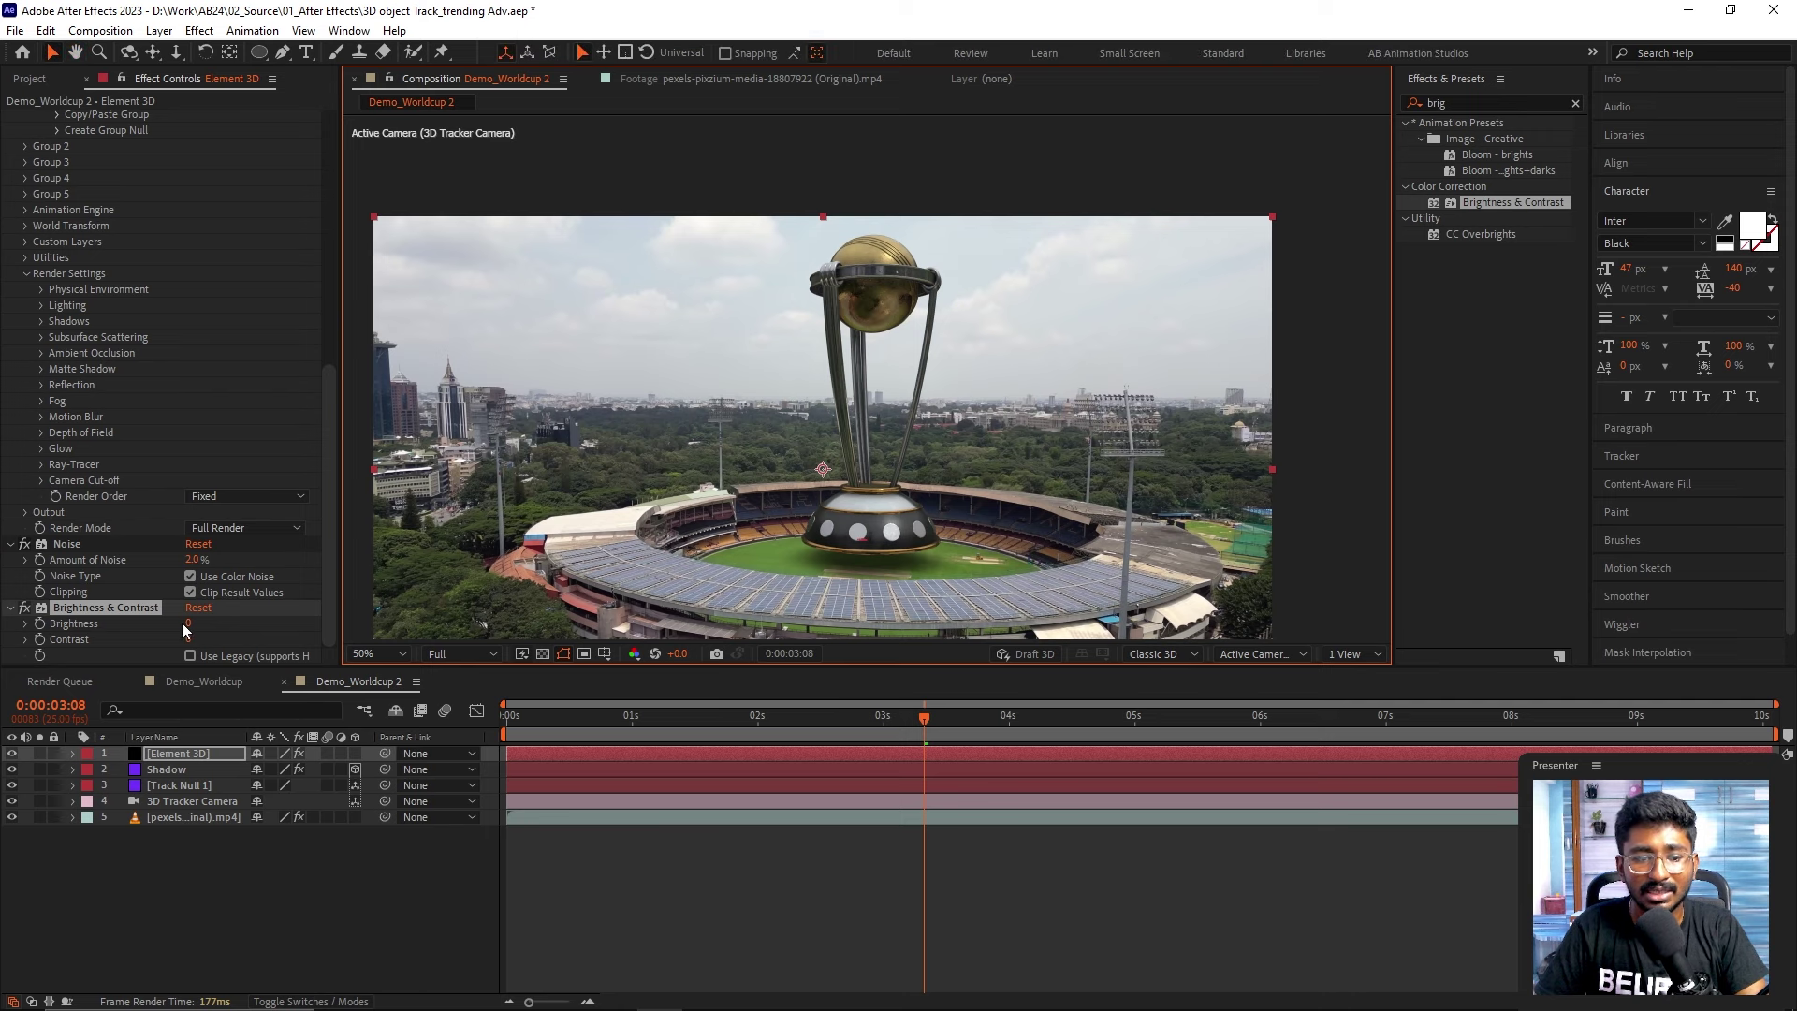
left_click_drag(189, 623, 194, 622)
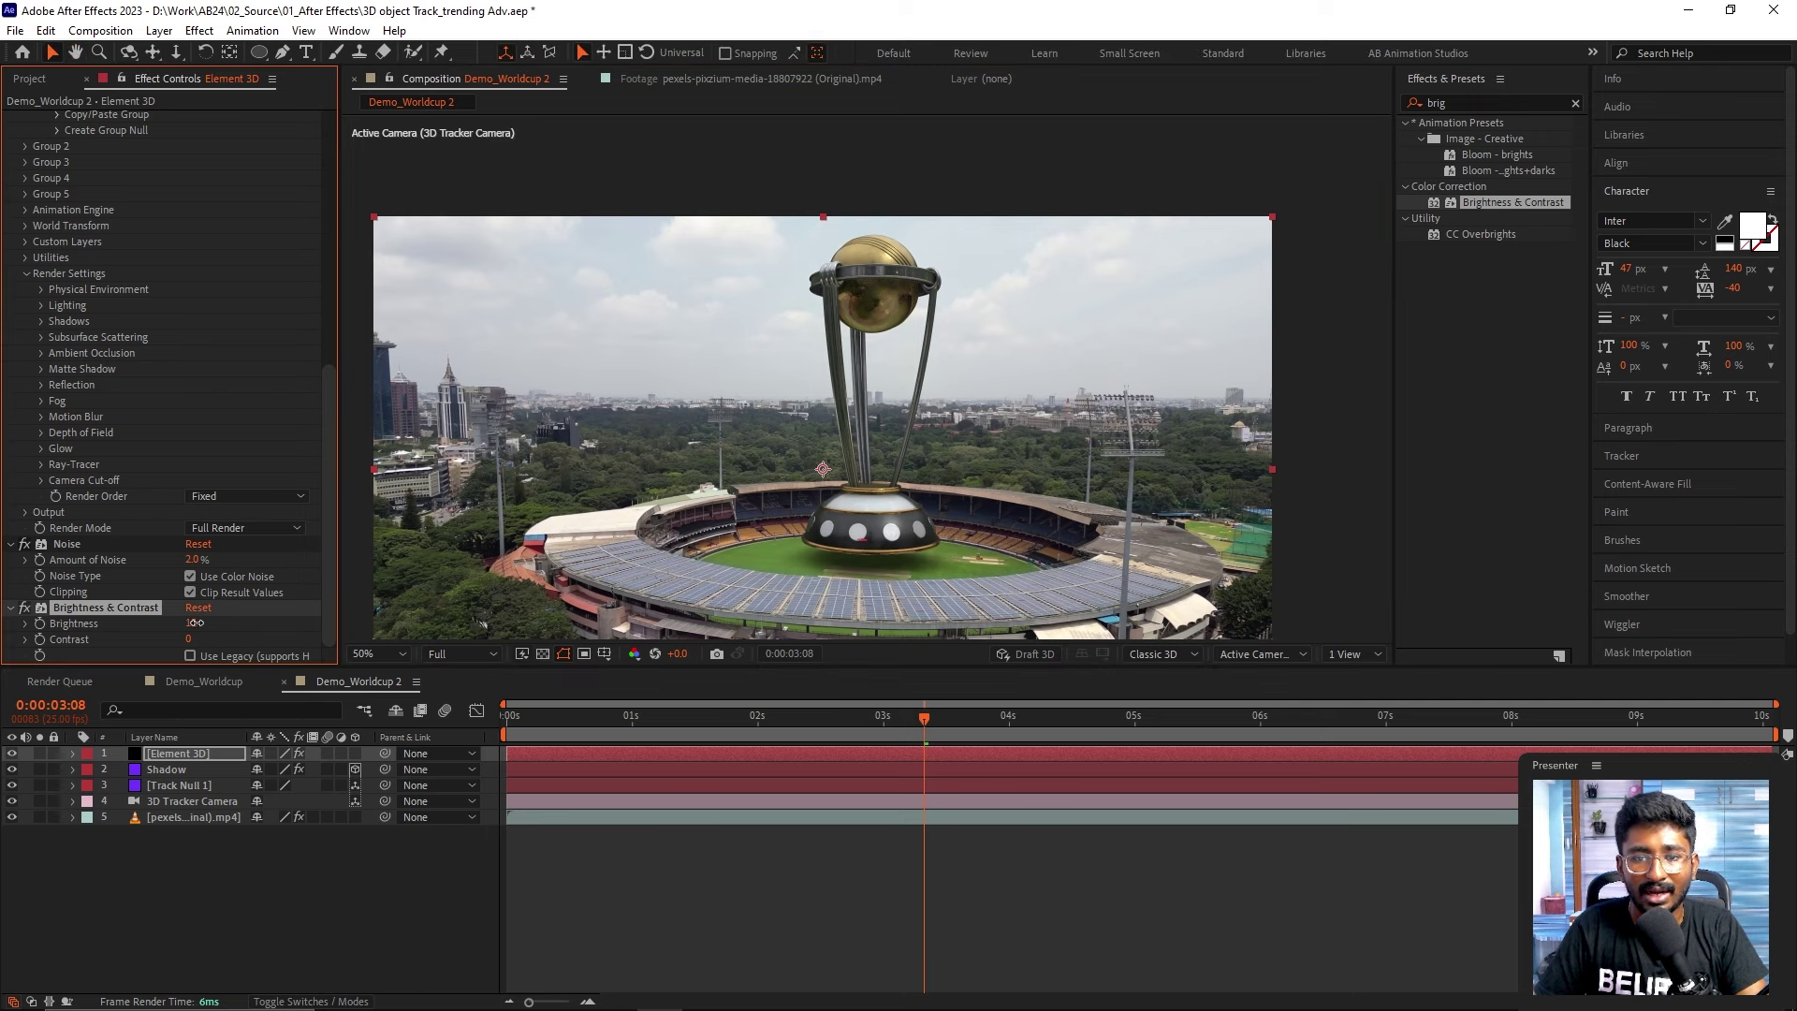
left_click_drag(204, 622, 198, 624)
left_click_drag(187, 638, 182, 637)
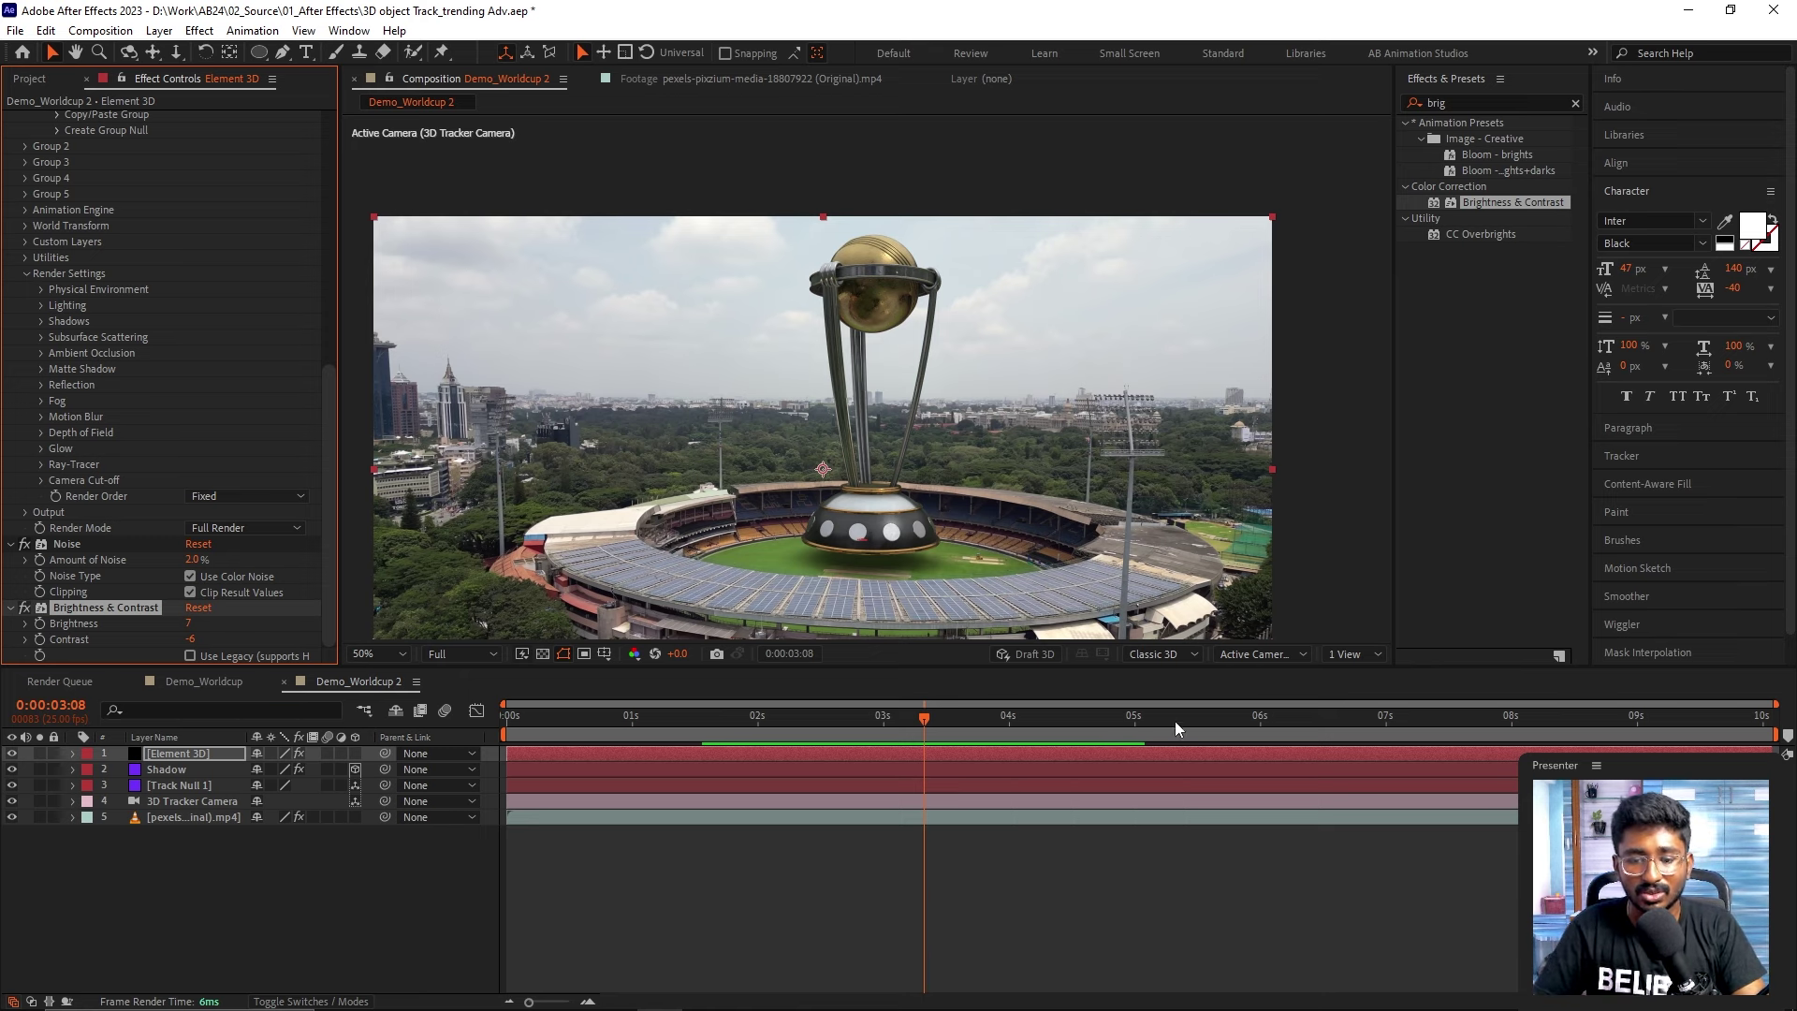
left_click(1086, 844)
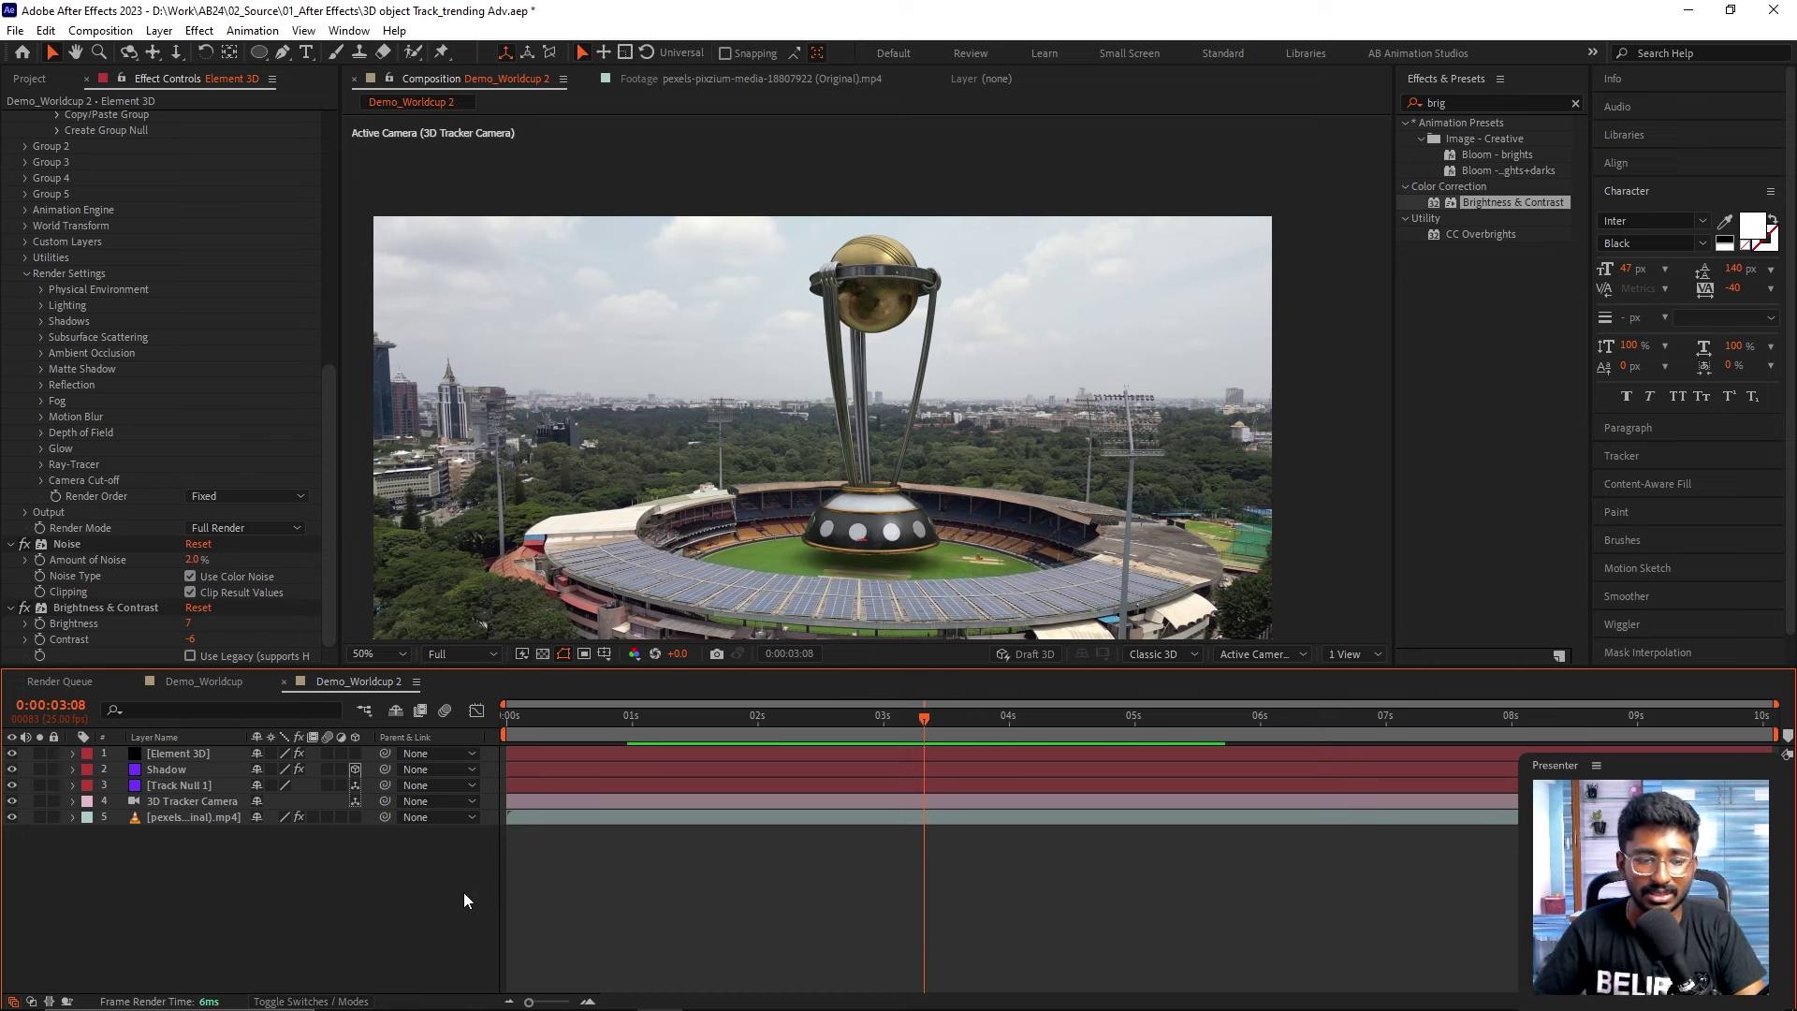
- Create a new adjustment layer and apply Hue/Saturation with Master Saturation 20
right_click(237, 874)
mouse_move(373, 650)
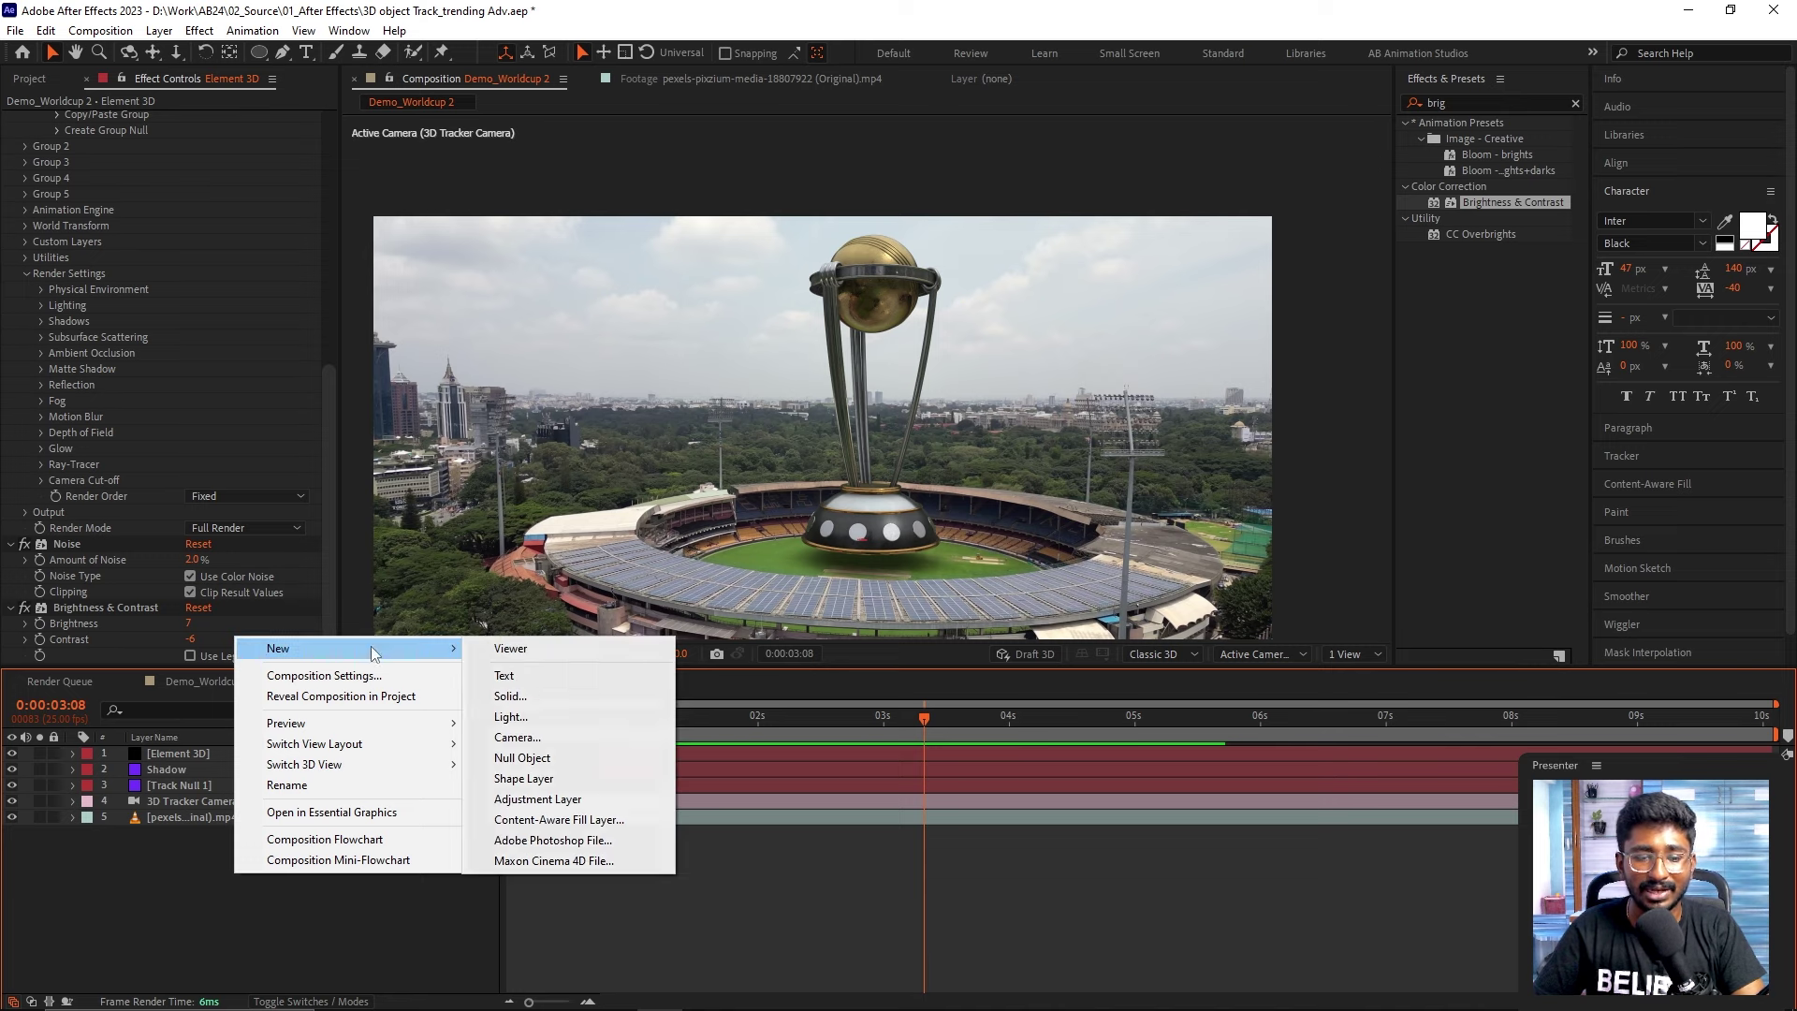
left_click(535, 798)
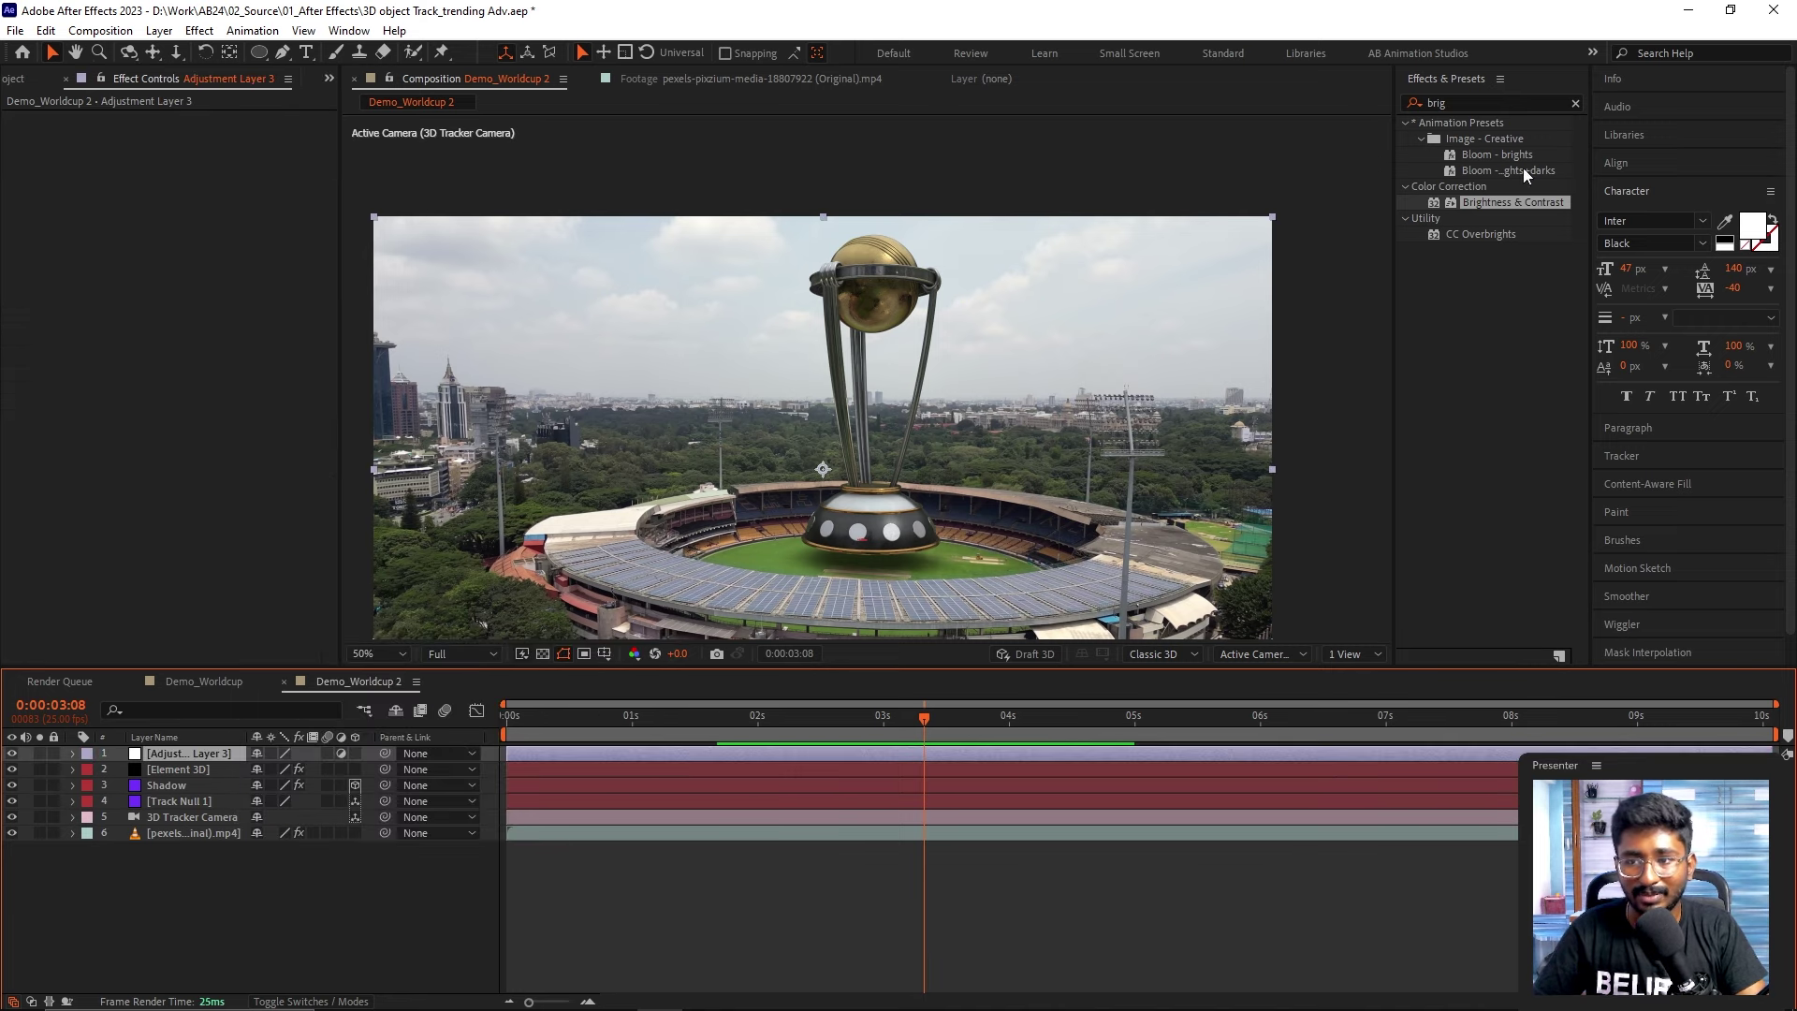
left_click(1490, 104)
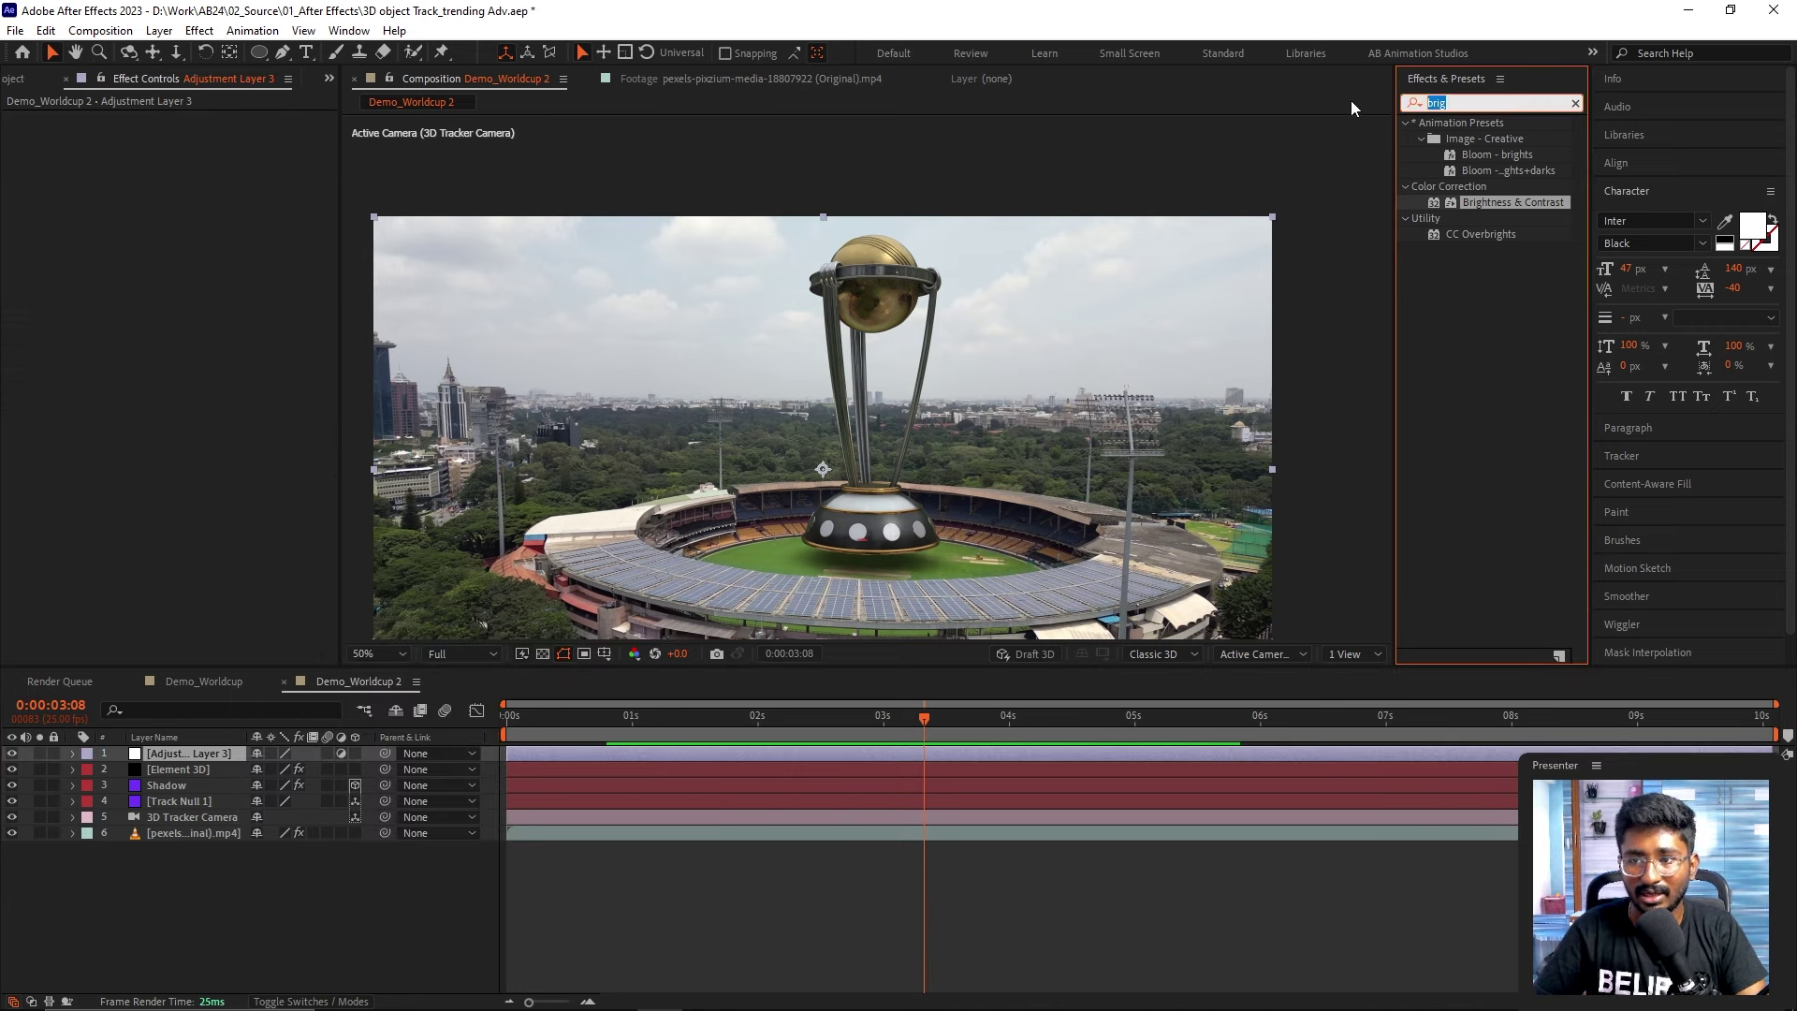
type("hue")
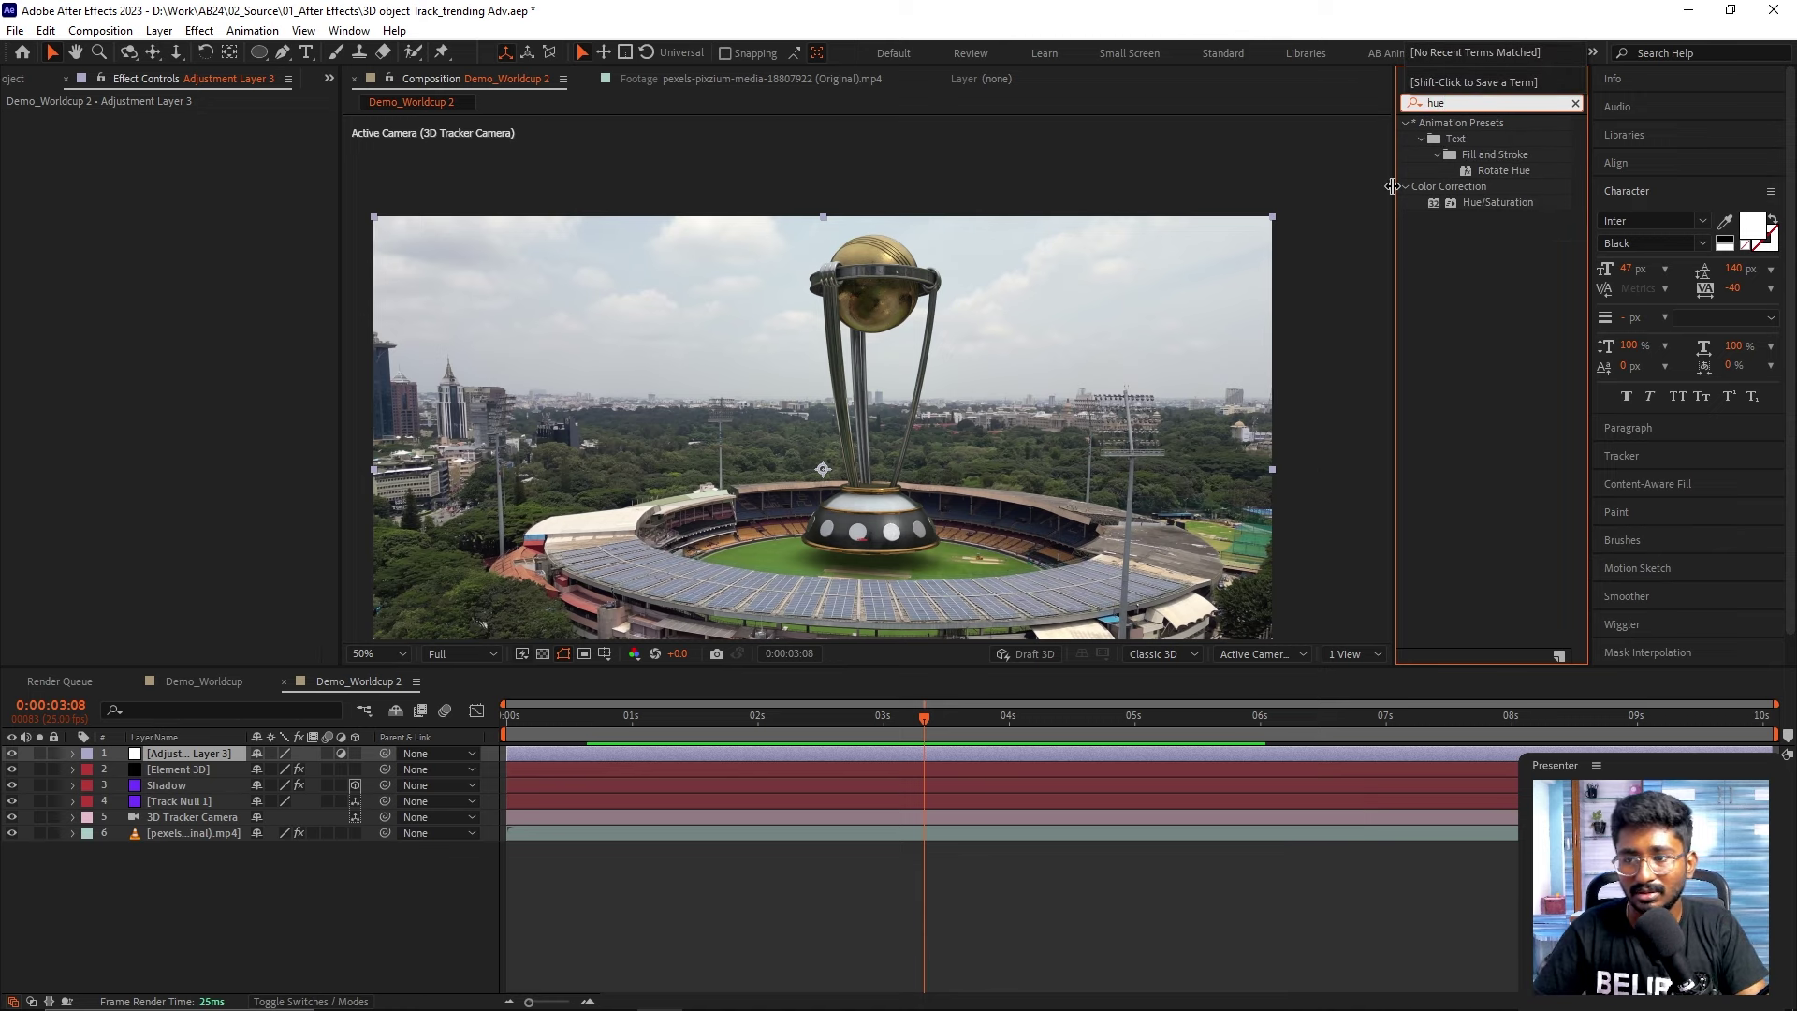
double_click(1479, 199)
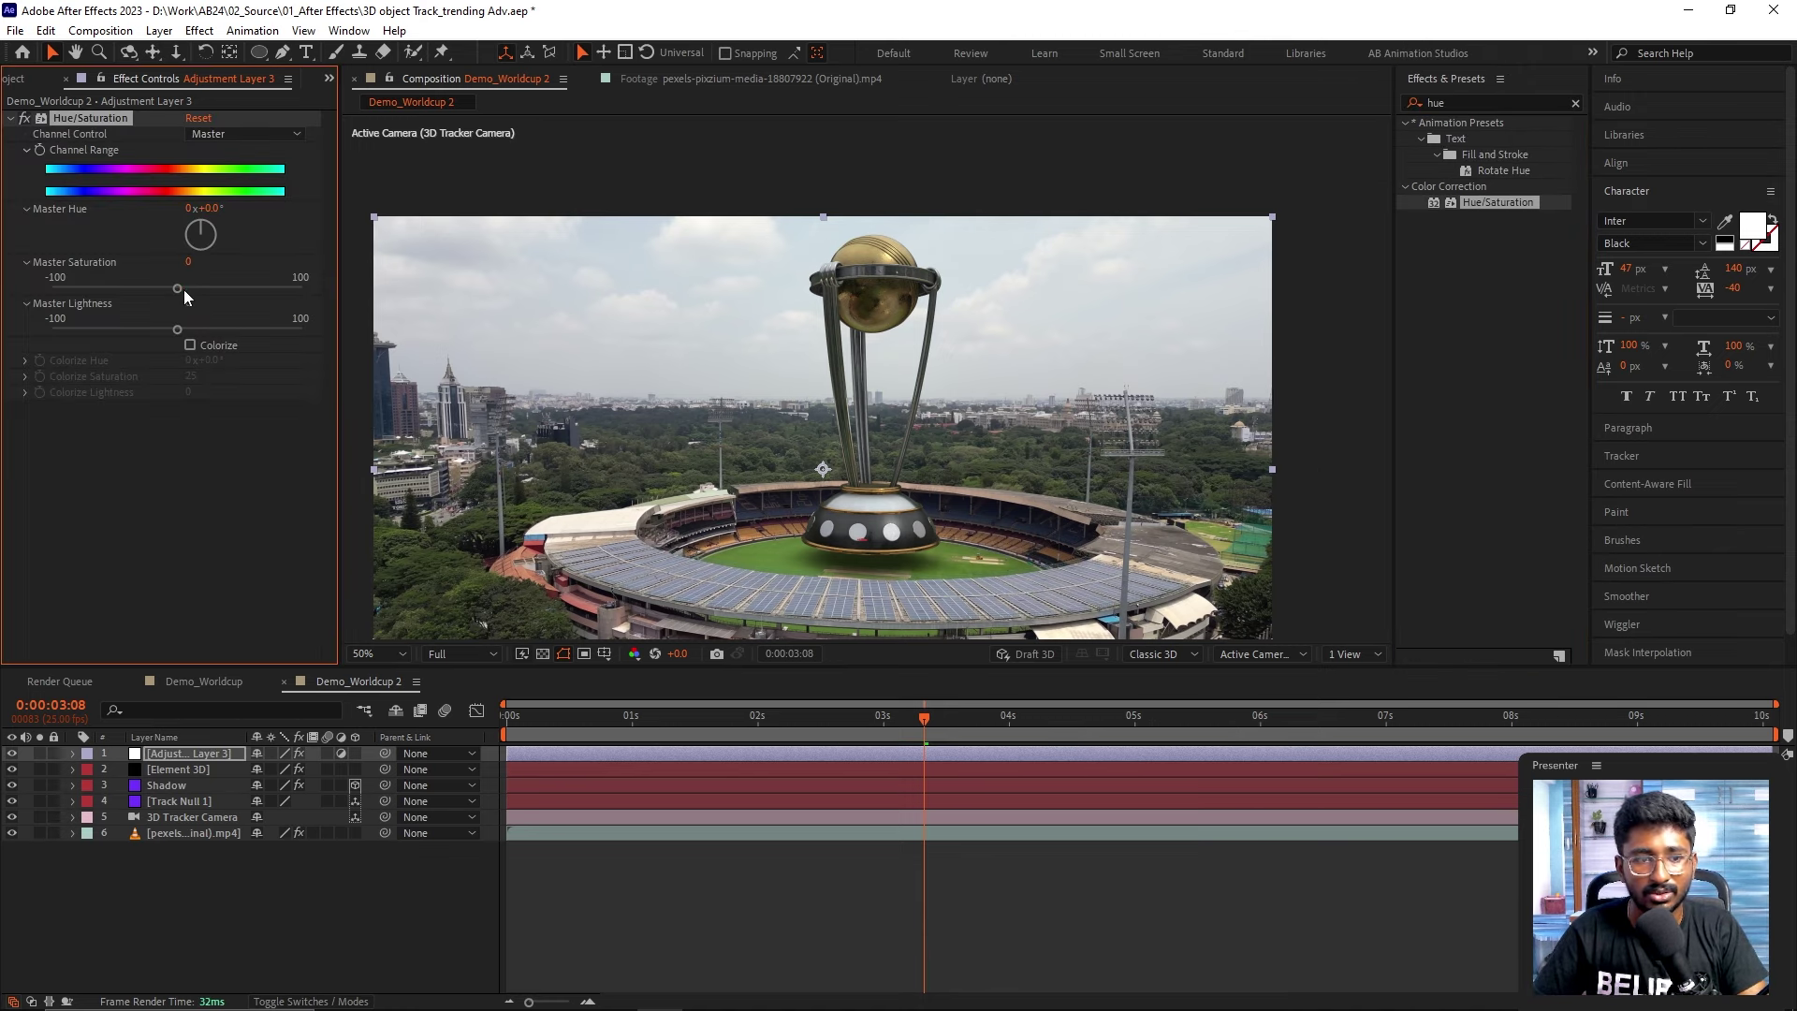
left_click_drag(178, 288, 207, 294)
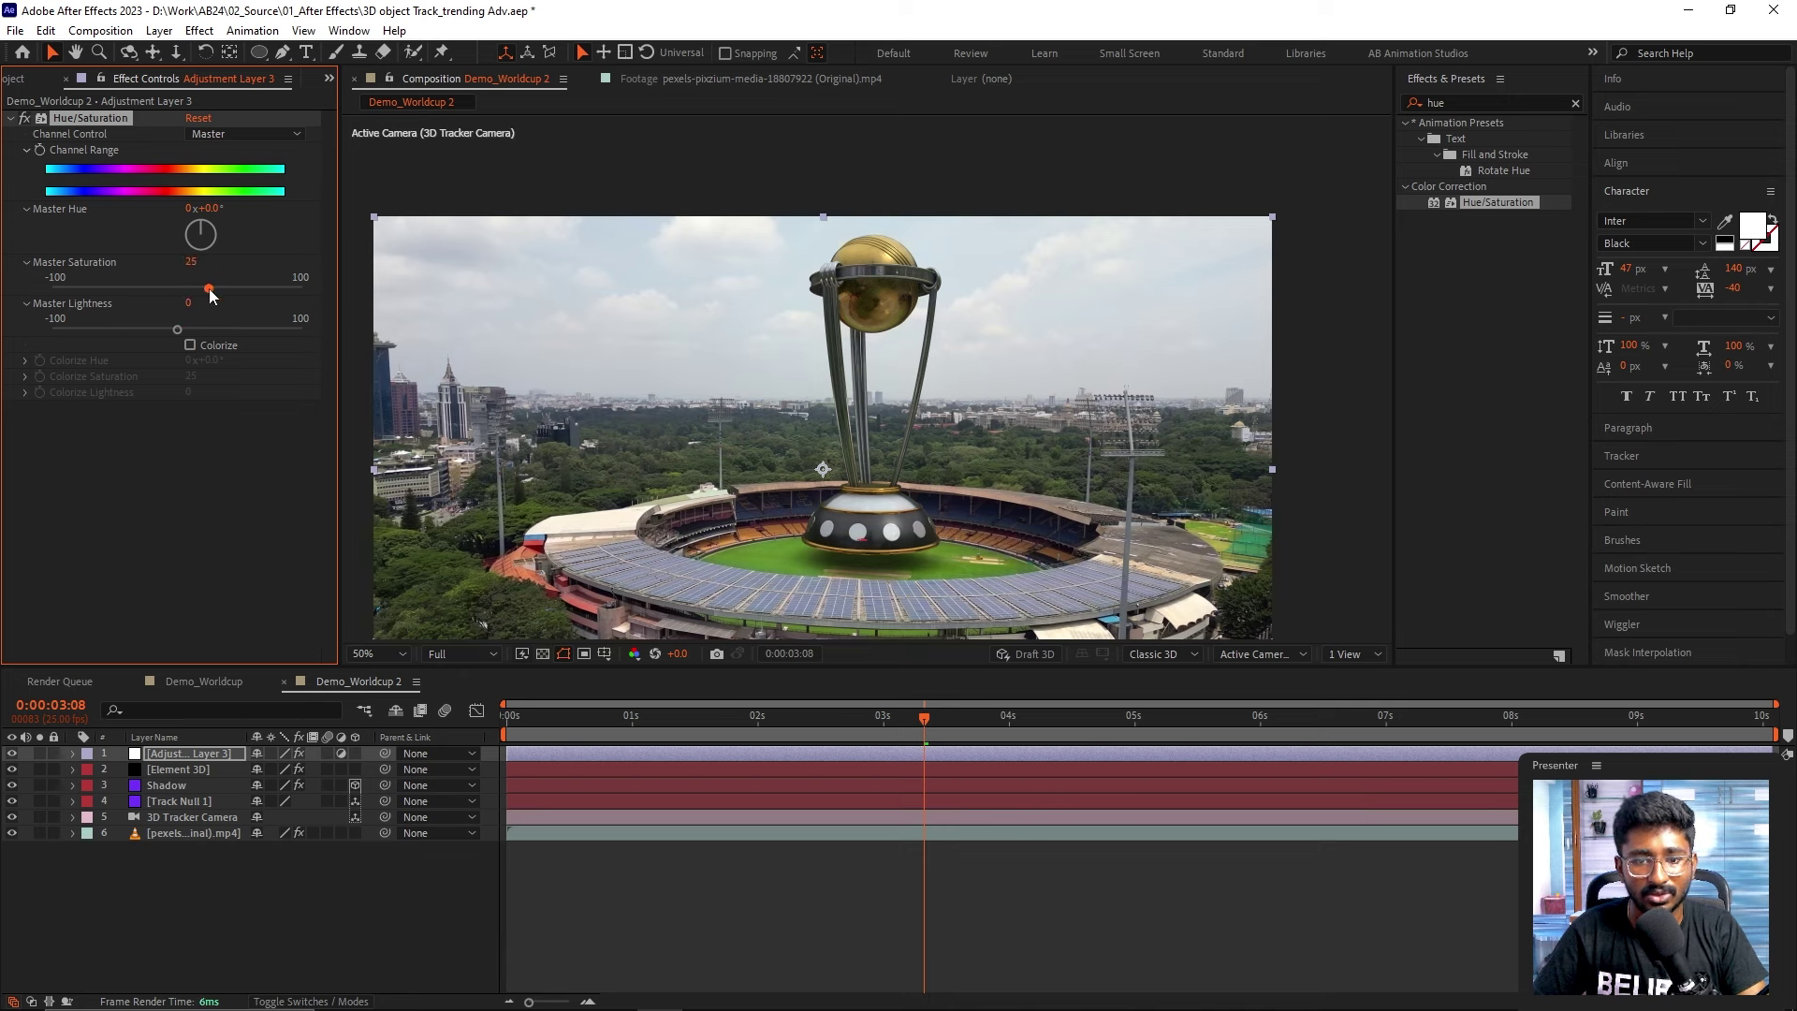
- Add Brightness & Contrast to the adjustment layer with Brightness 3
left_click(1465, 102)
type("brigh")
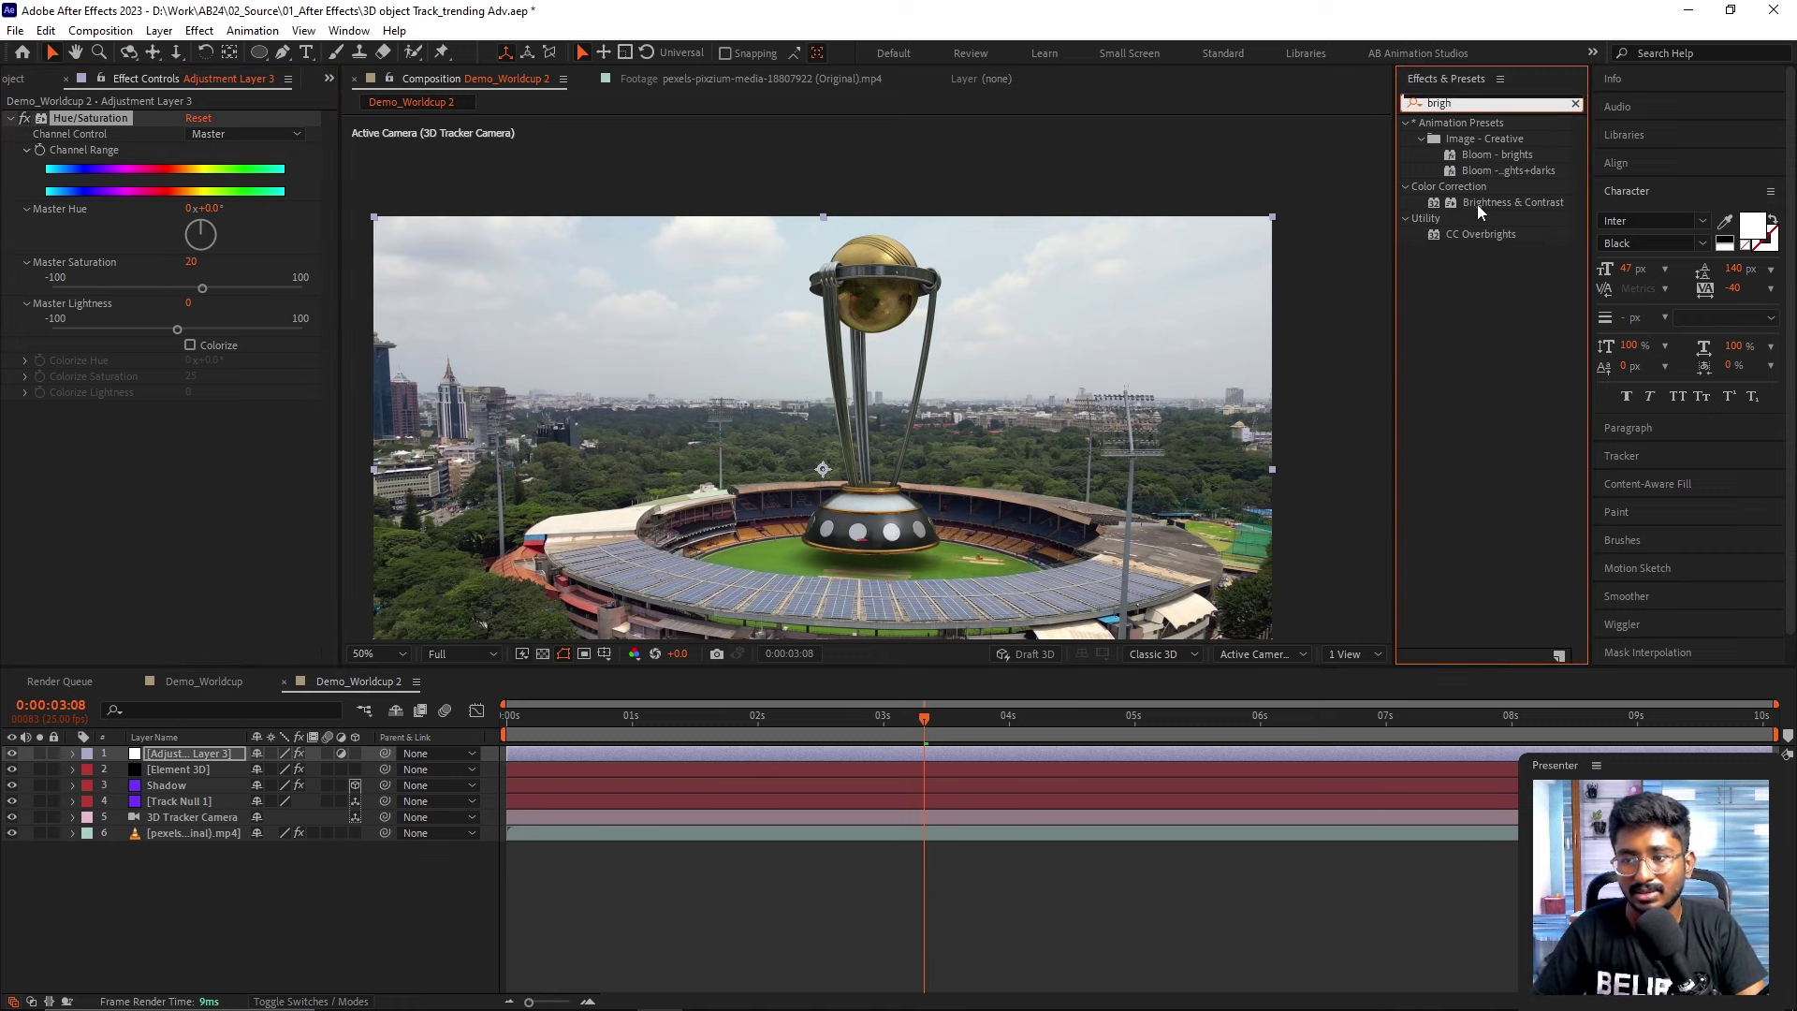
left_click_drag(1484, 203, 150, 347)
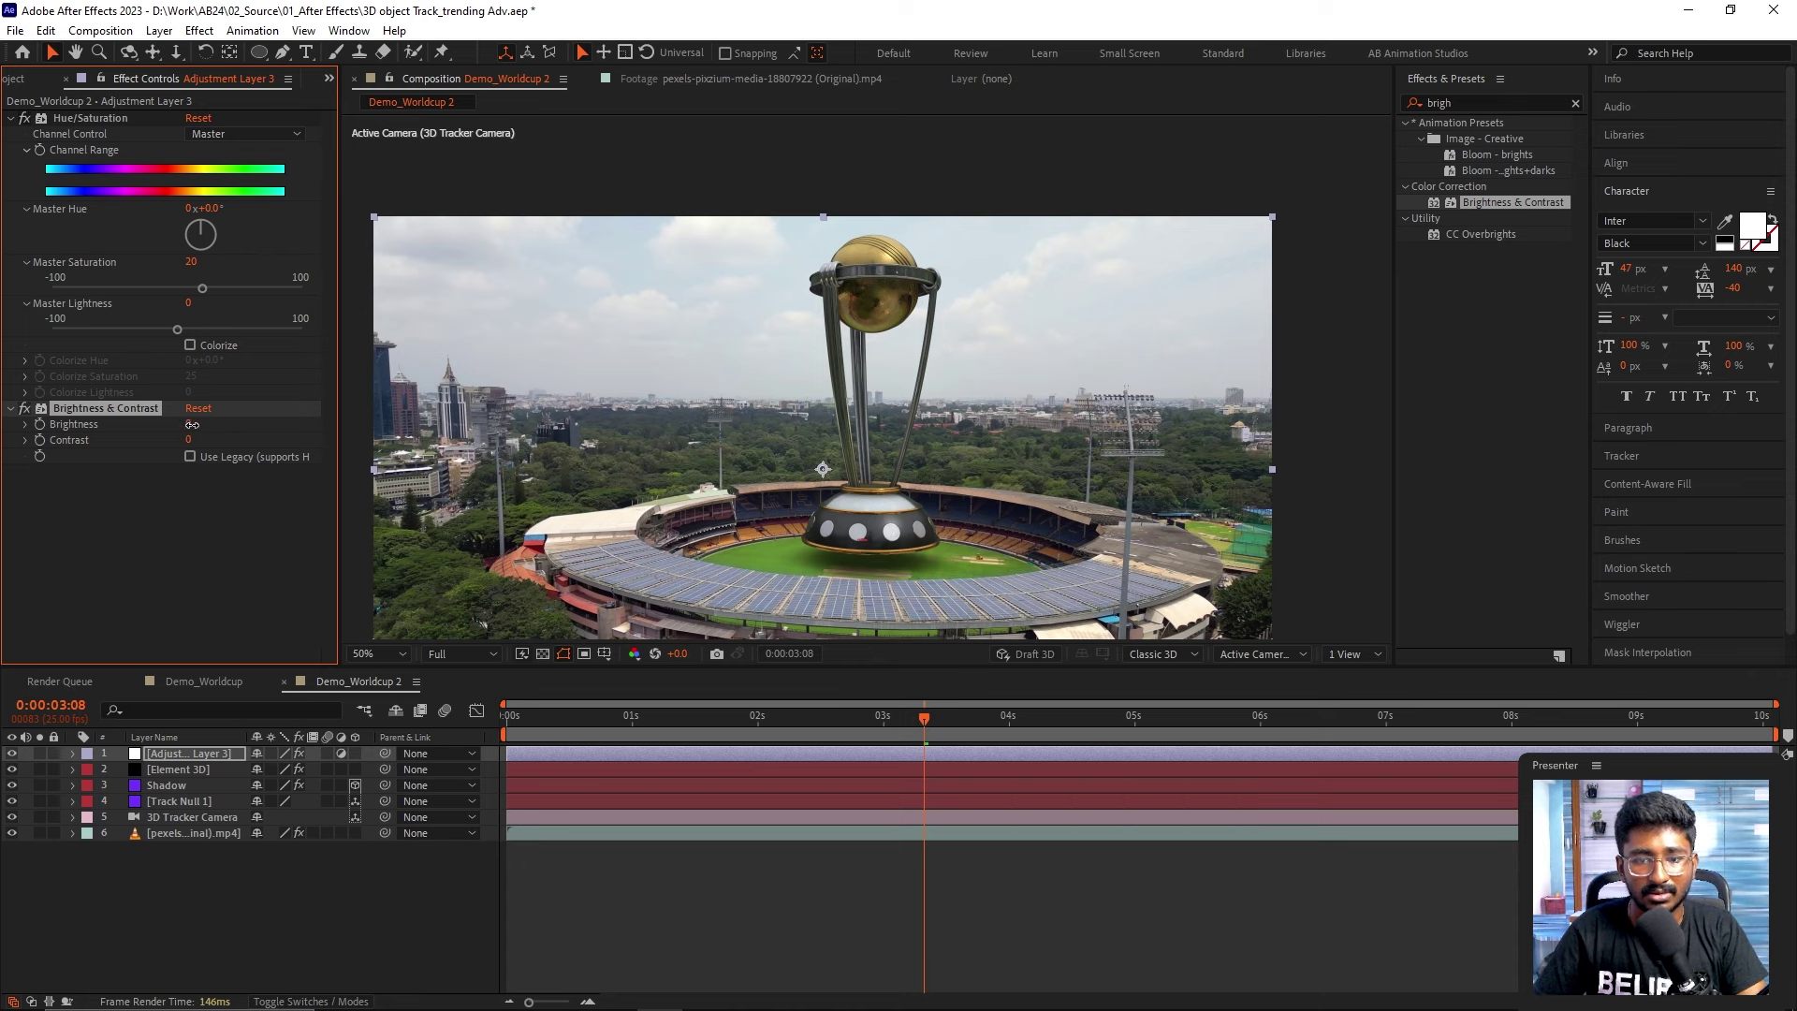
left_click_drag(188, 423, 192, 423)
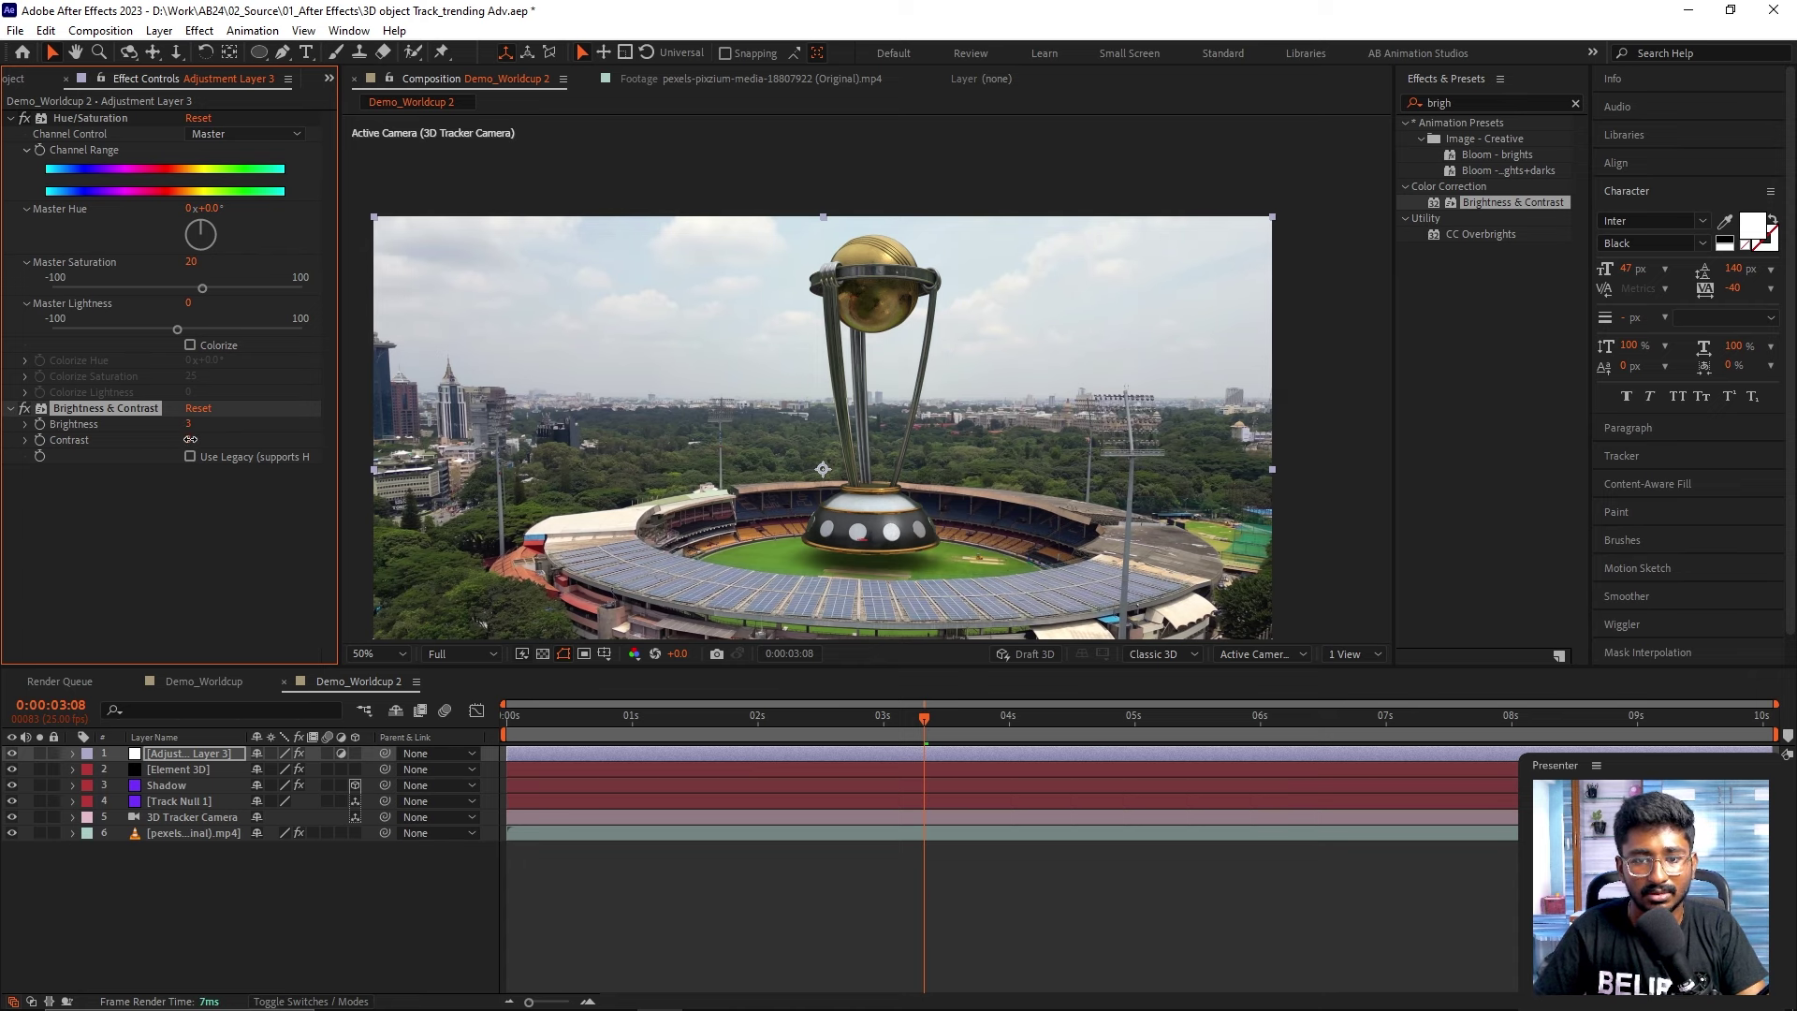
left_click(294, 614)
left_click(1465, 102)
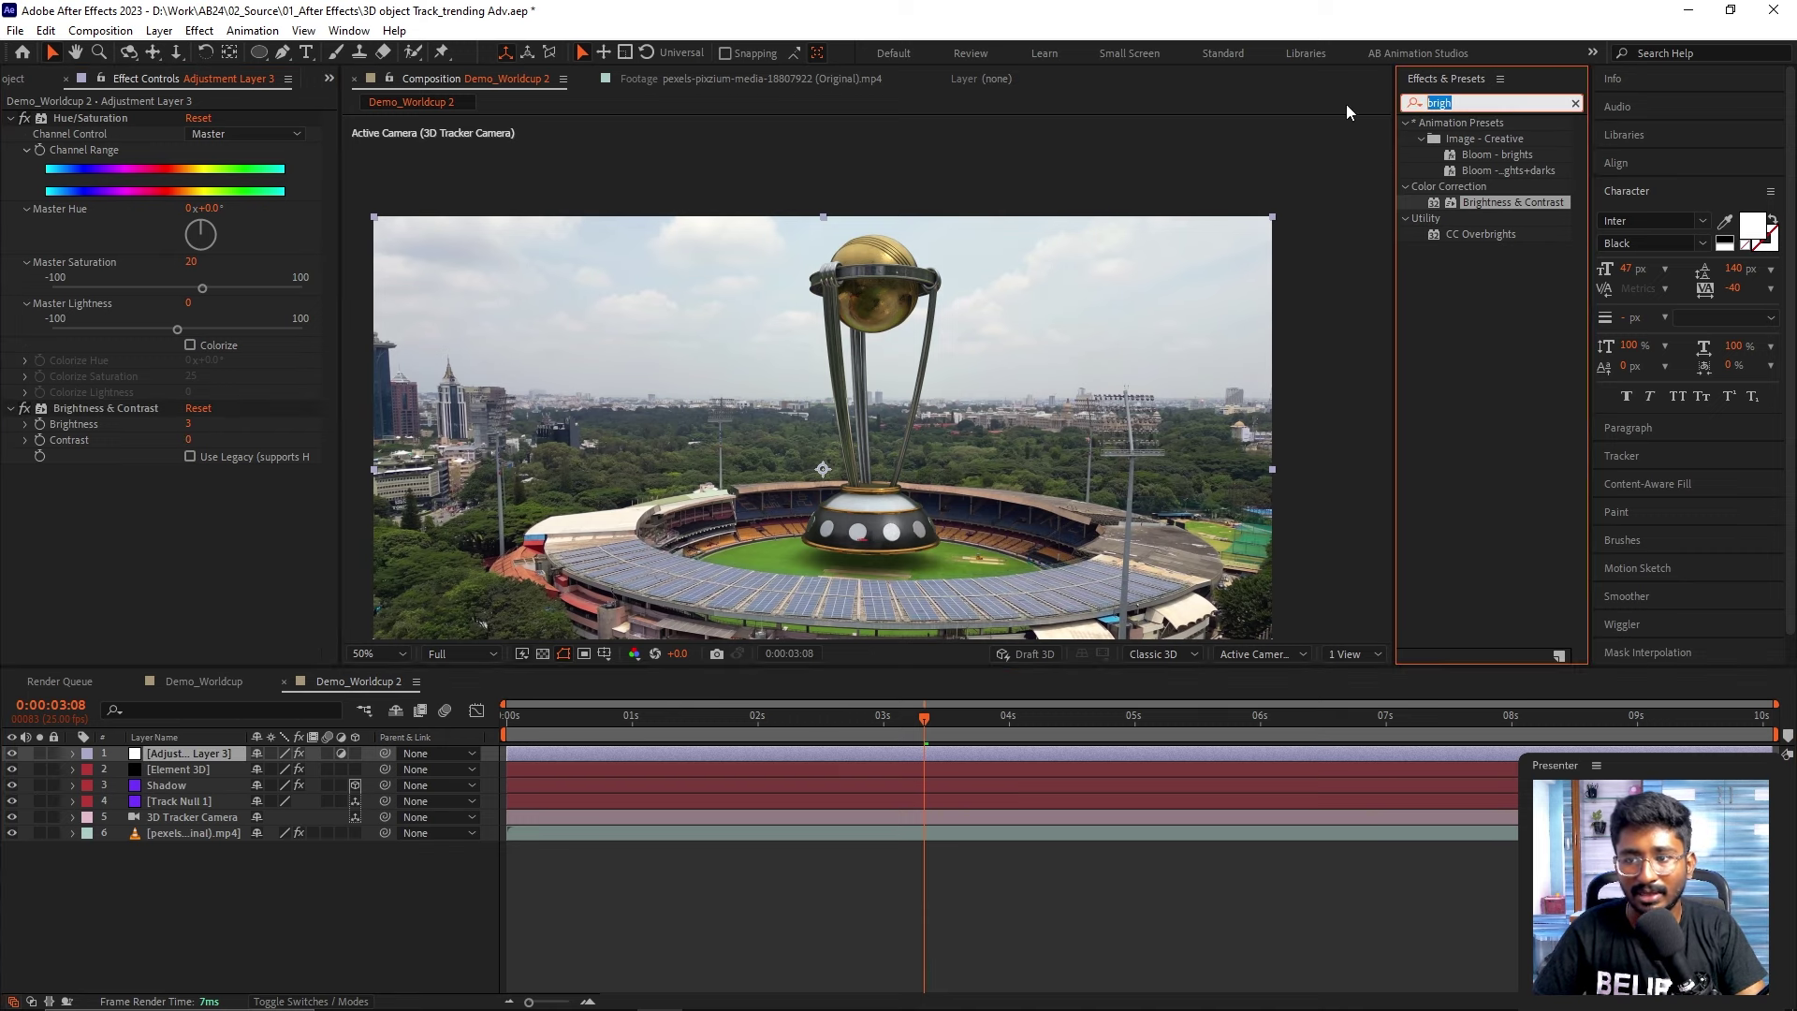
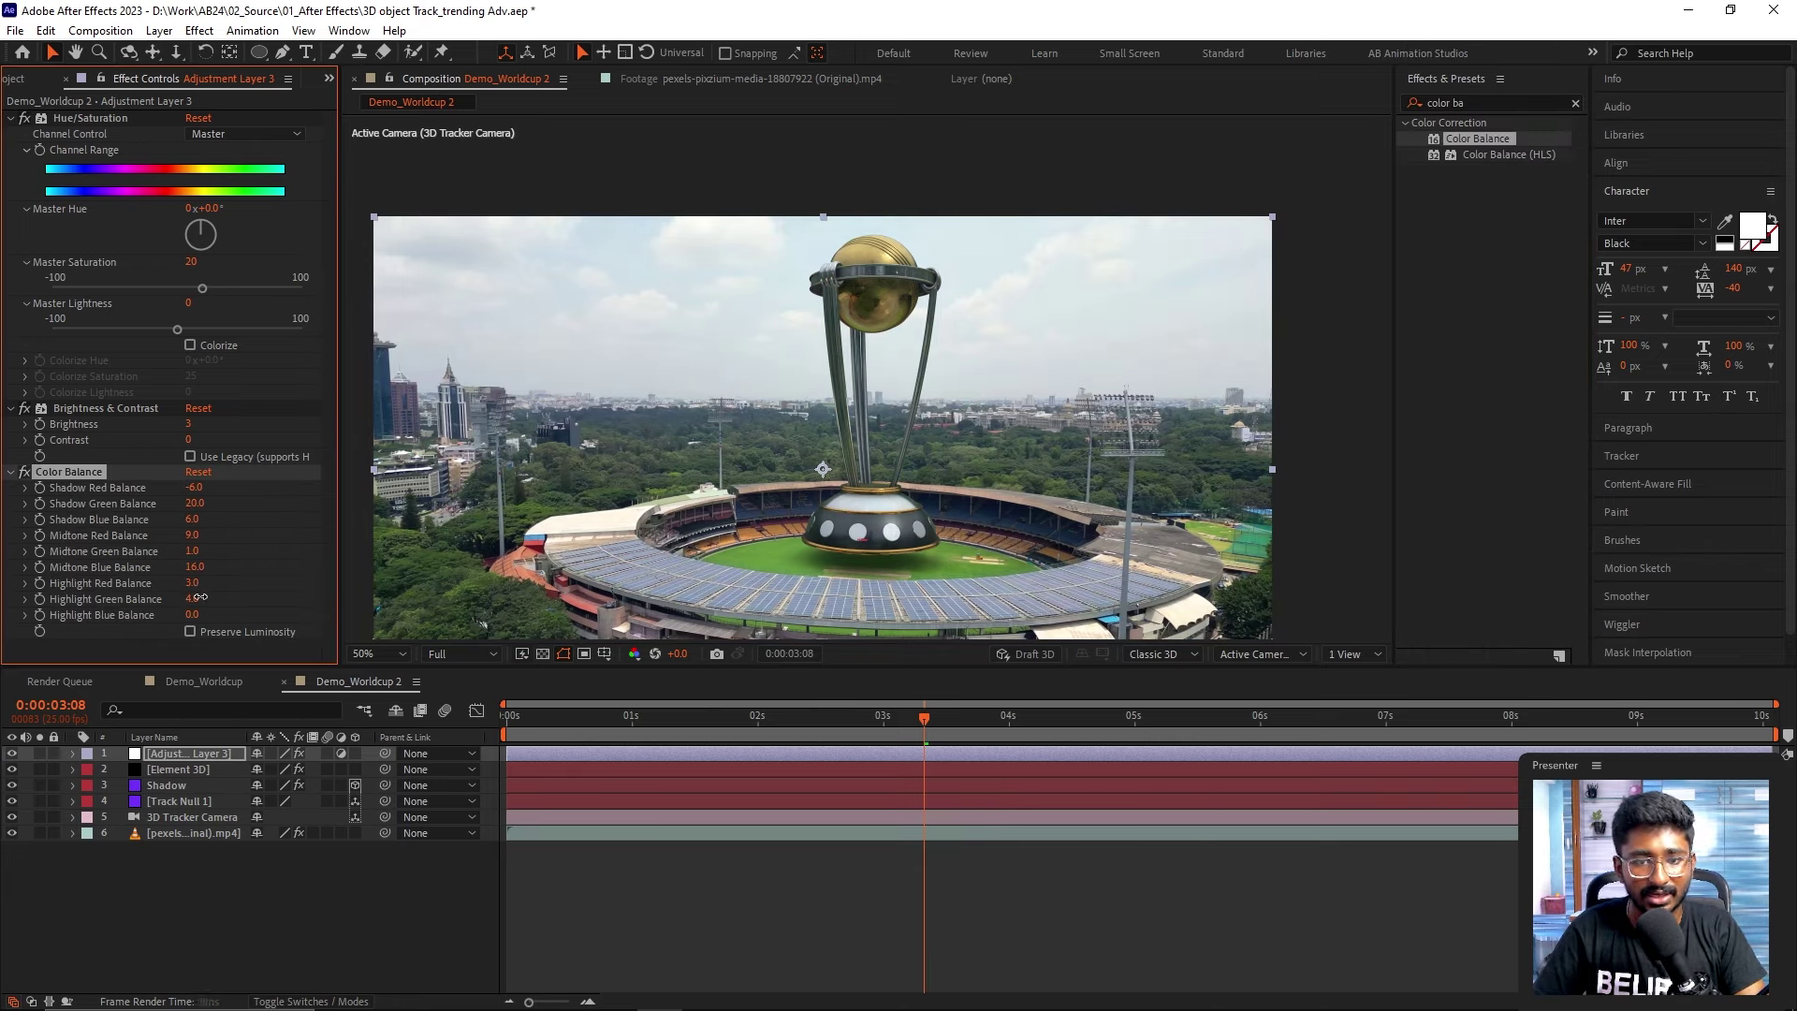
- Set Highlight Blue Balance to 3.0 and add a new adjustment layer to the composition
left_click_drag(192, 615, 202, 615)
left_click(266, 850)
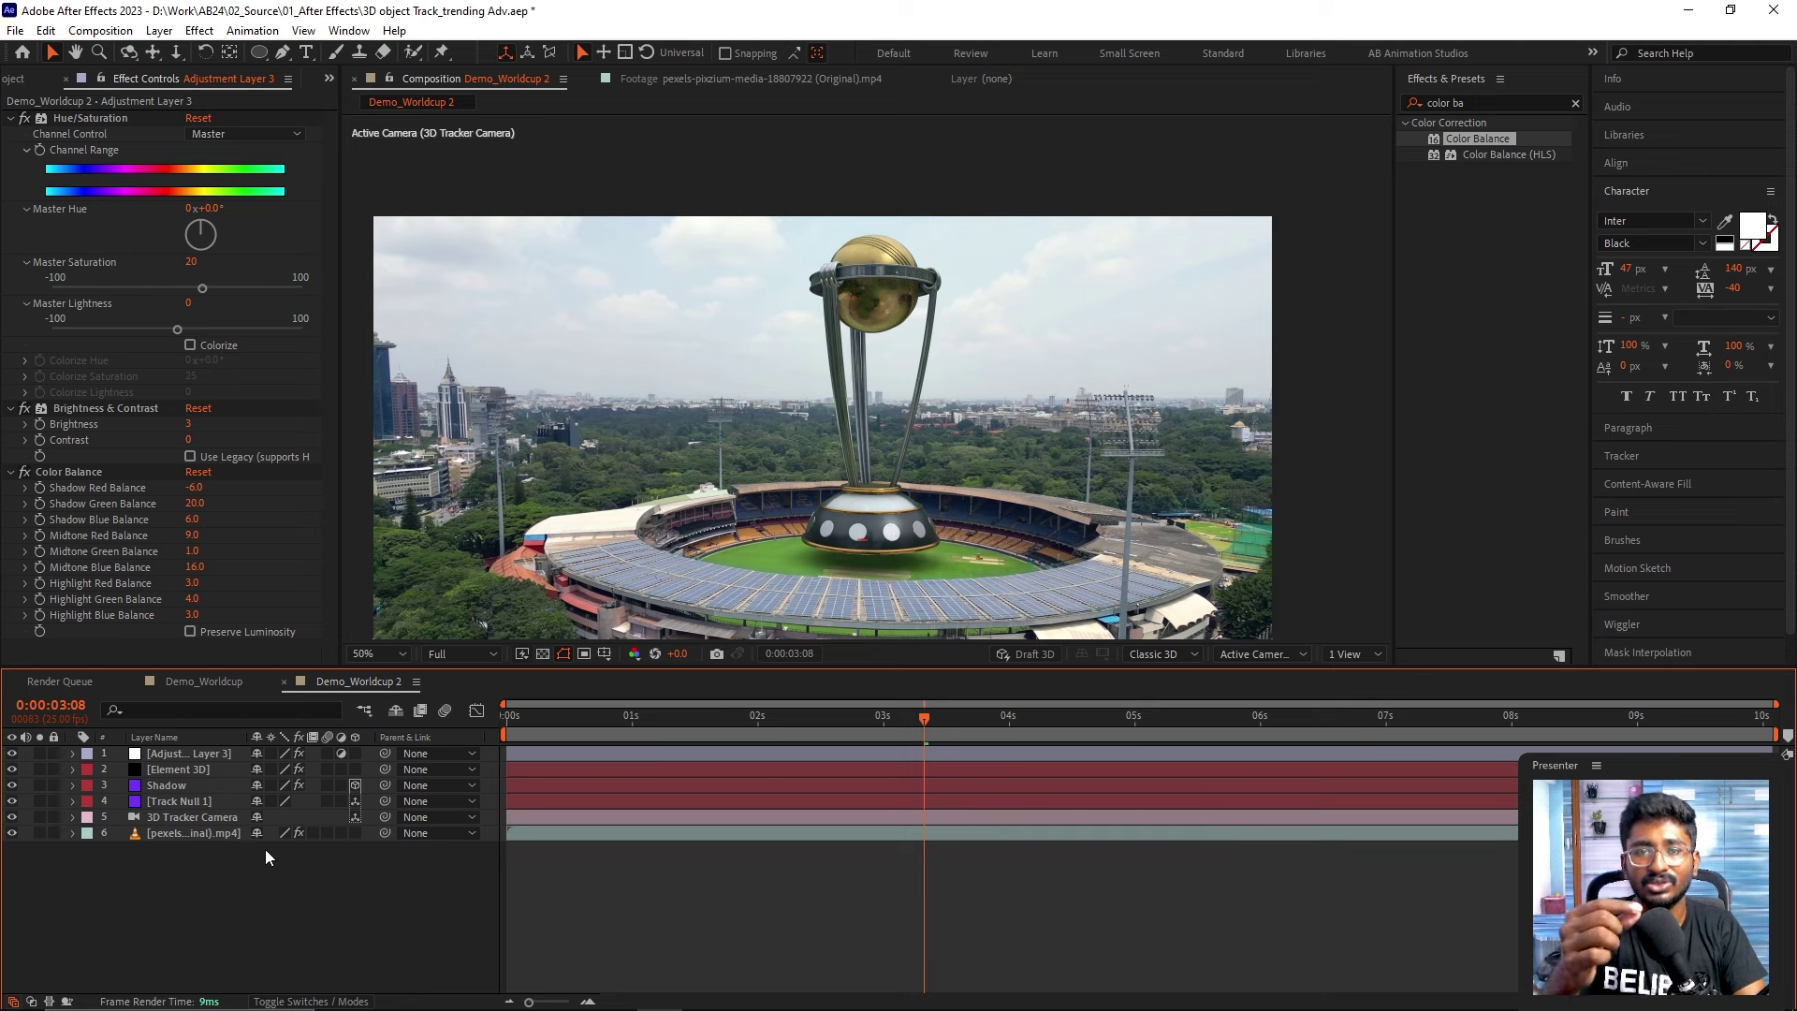
right_click(159, 889)
mouse_move(281, 662)
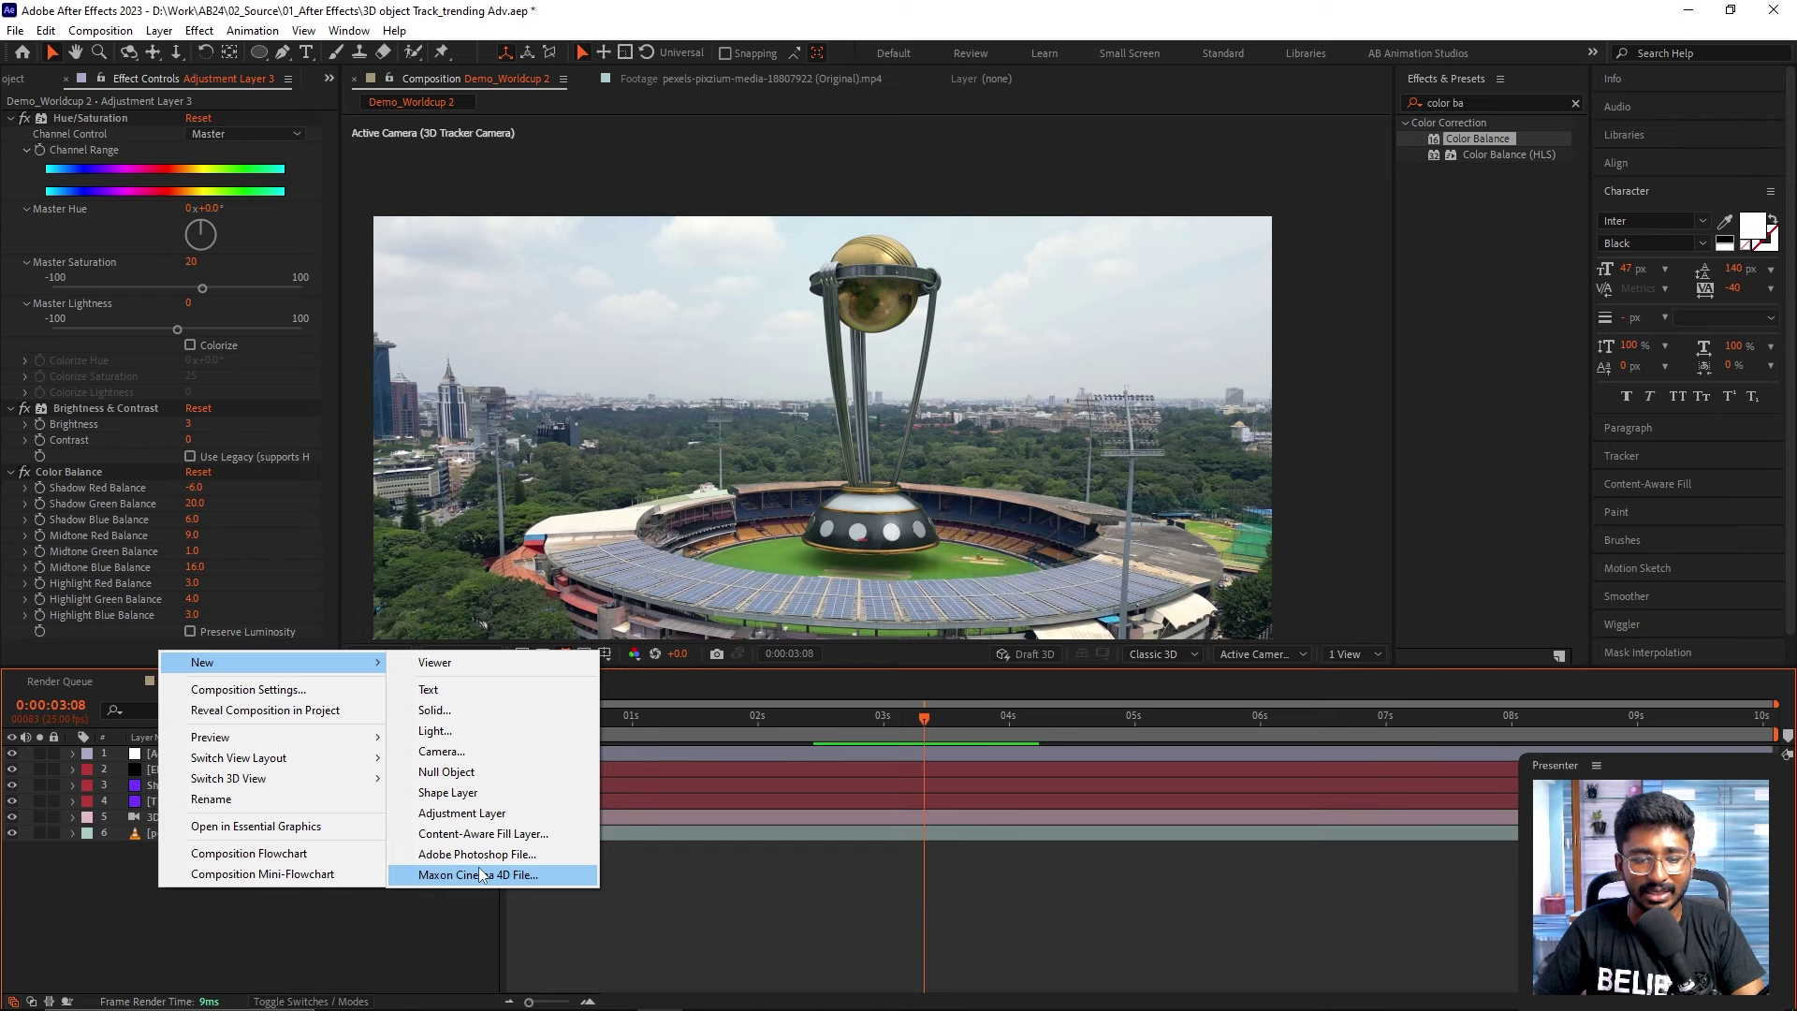
left_click(462, 813)
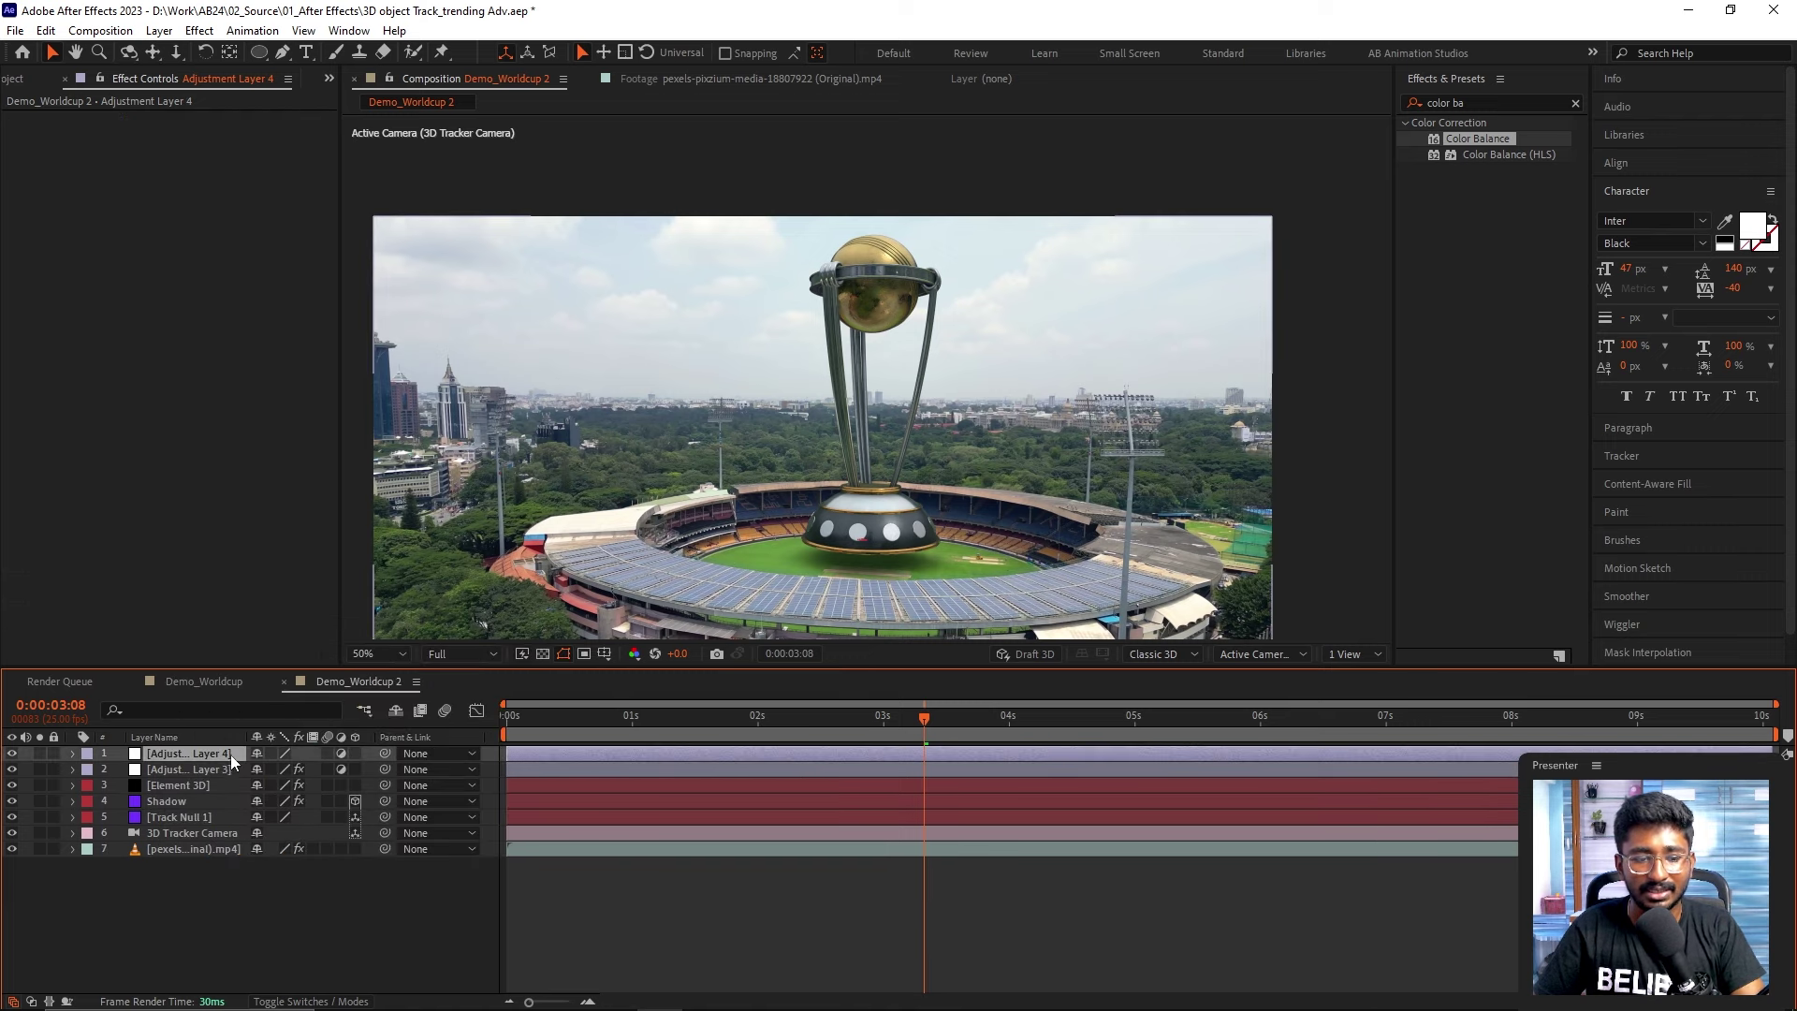
- Rename Adjustment Layer 3 to 'CC' and select the new Adjustment Layer 4
key("ctrl+Down")
key("Return")
type("CC")
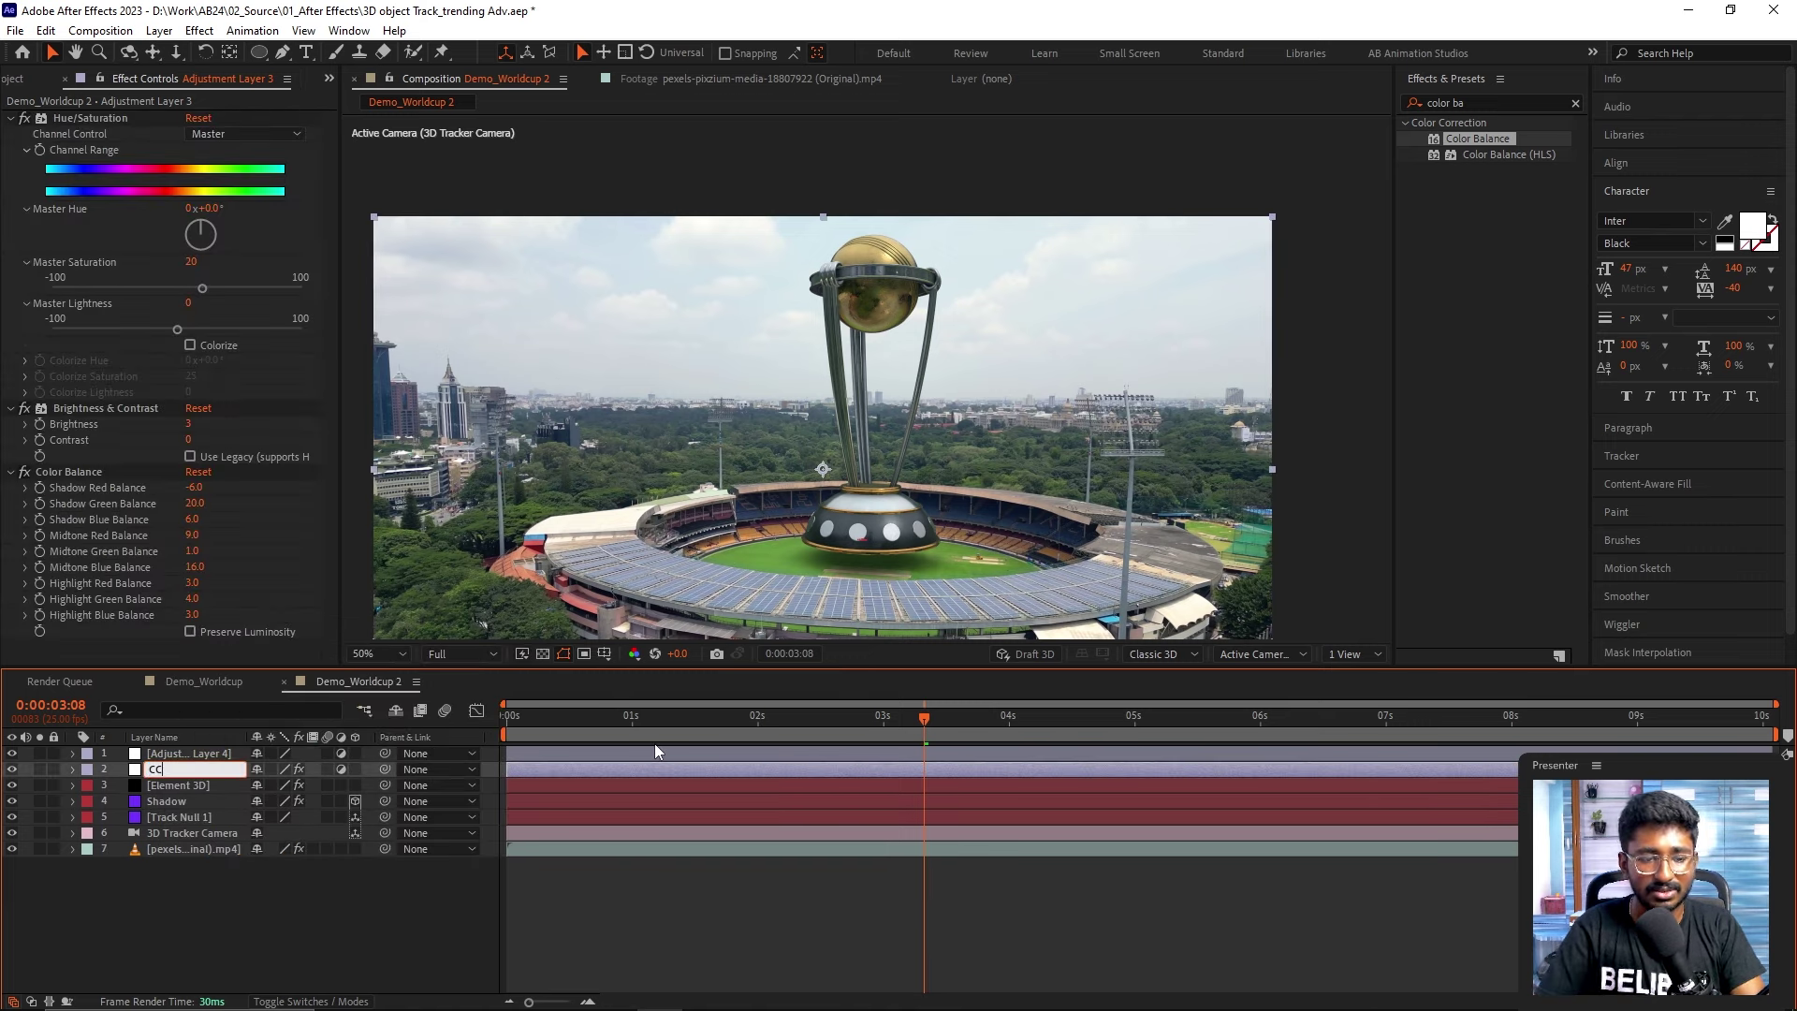
key("Return")
left_click(187, 753)
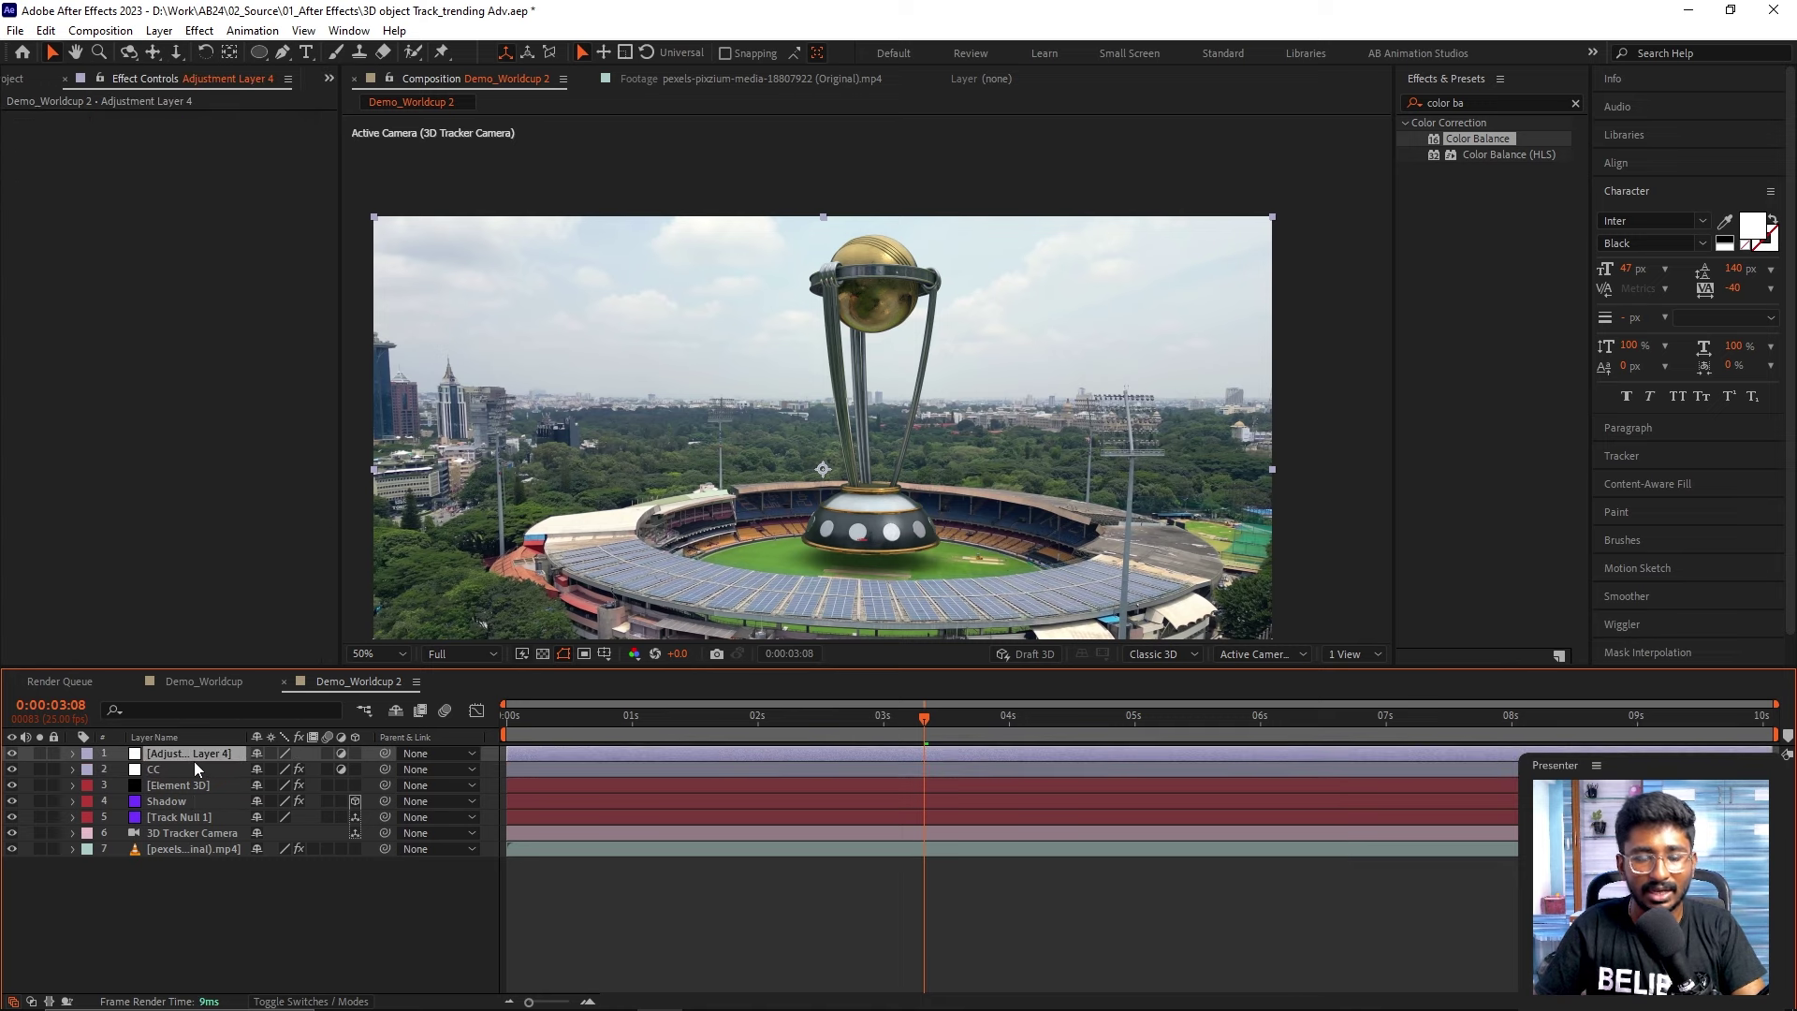
left_click(1474, 101)
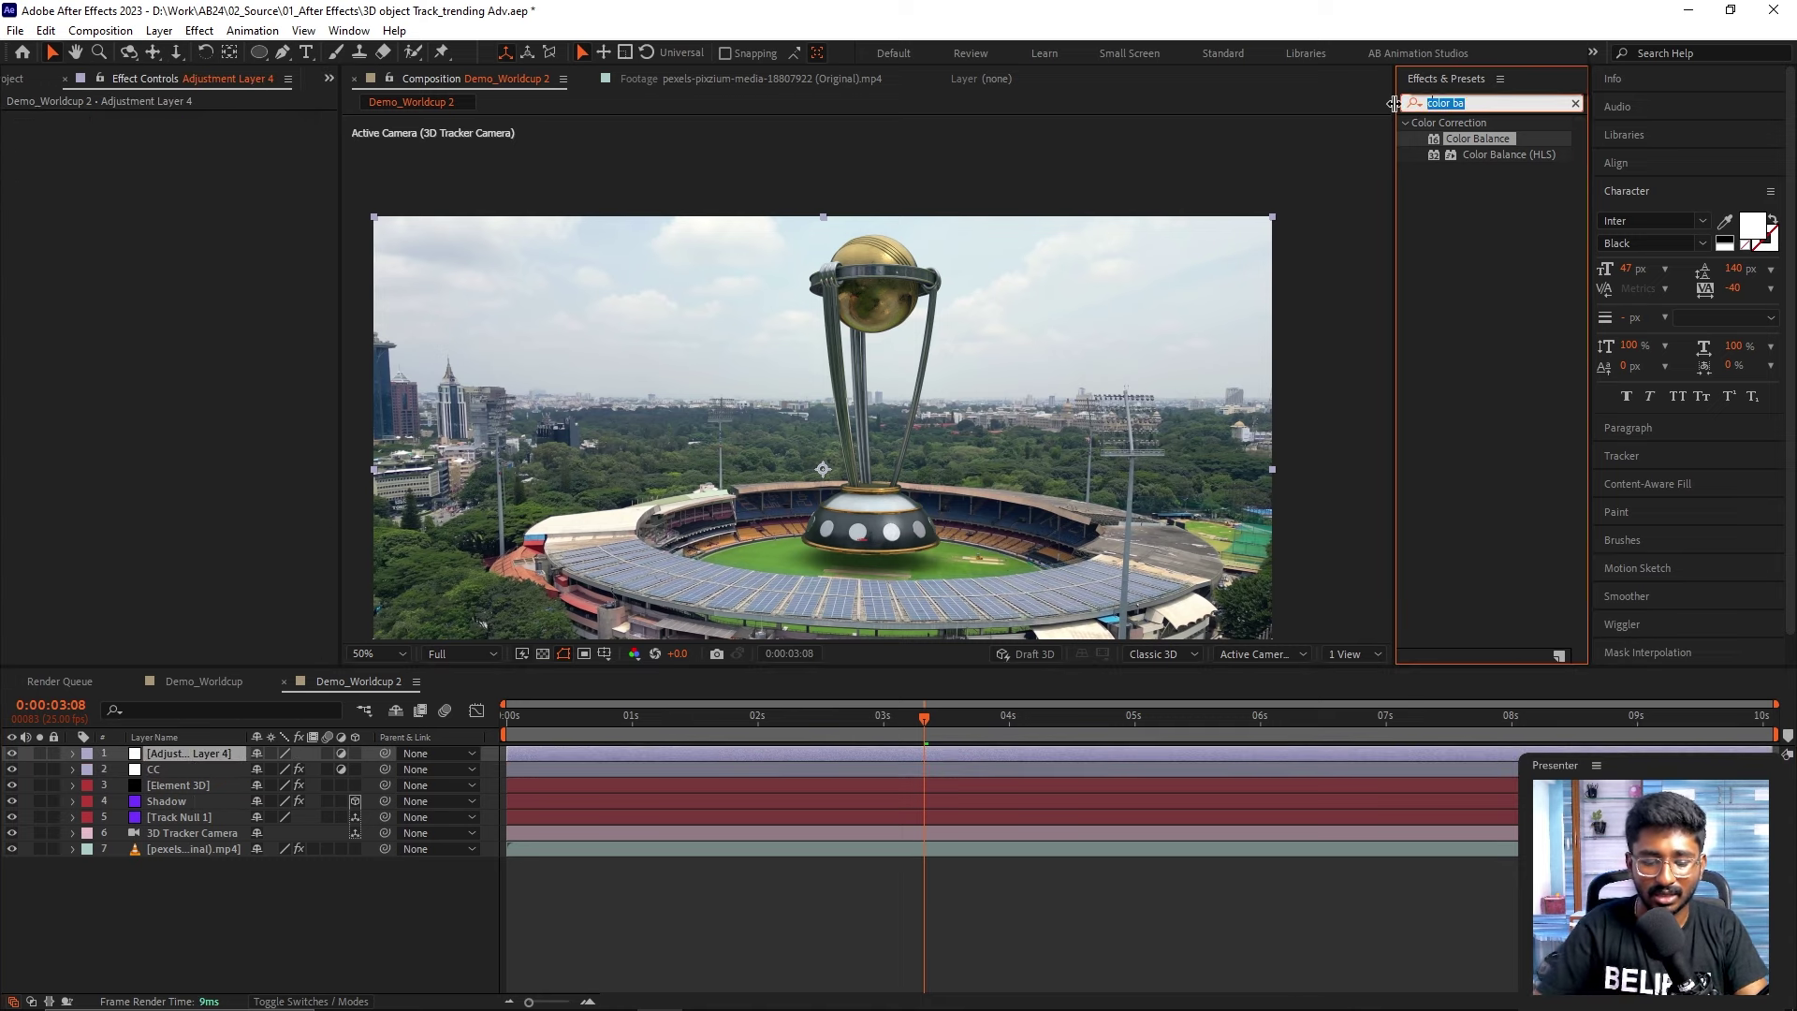
- Apply Starglow with the Blacklight Glow preset and Luminance input channel
type("star")
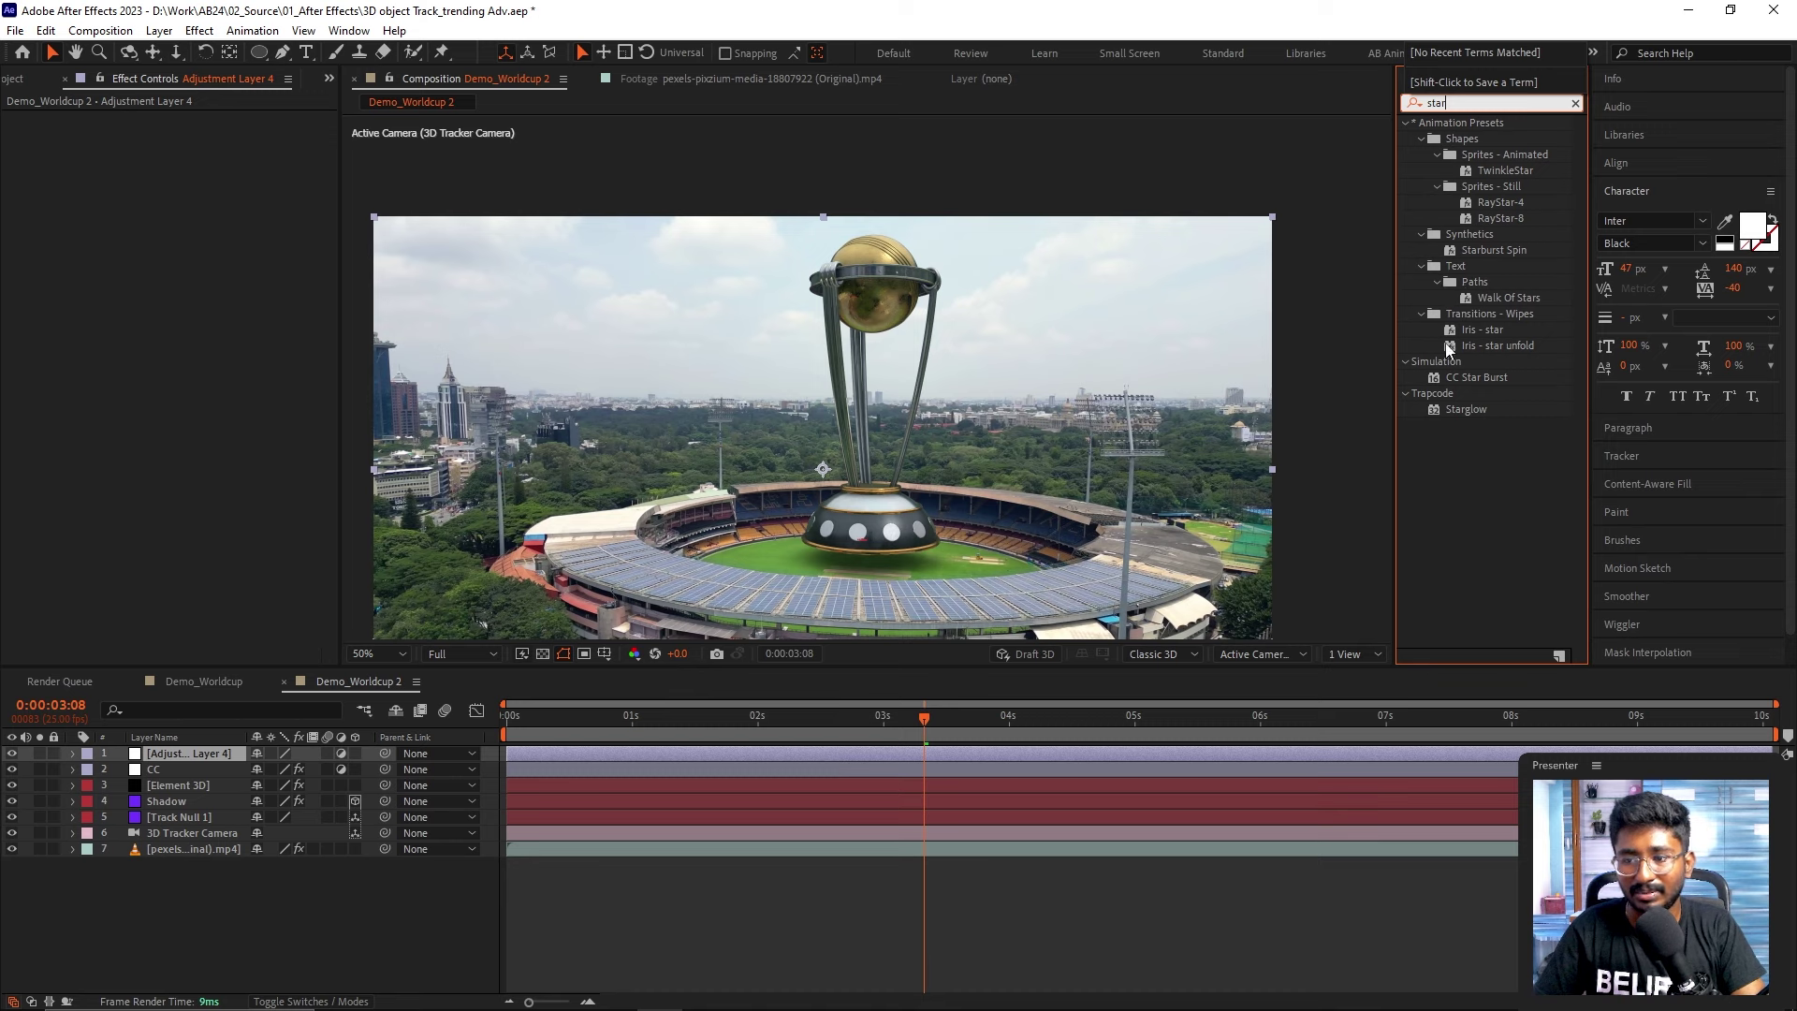
double_click(1463, 409)
left_click(79, 120)
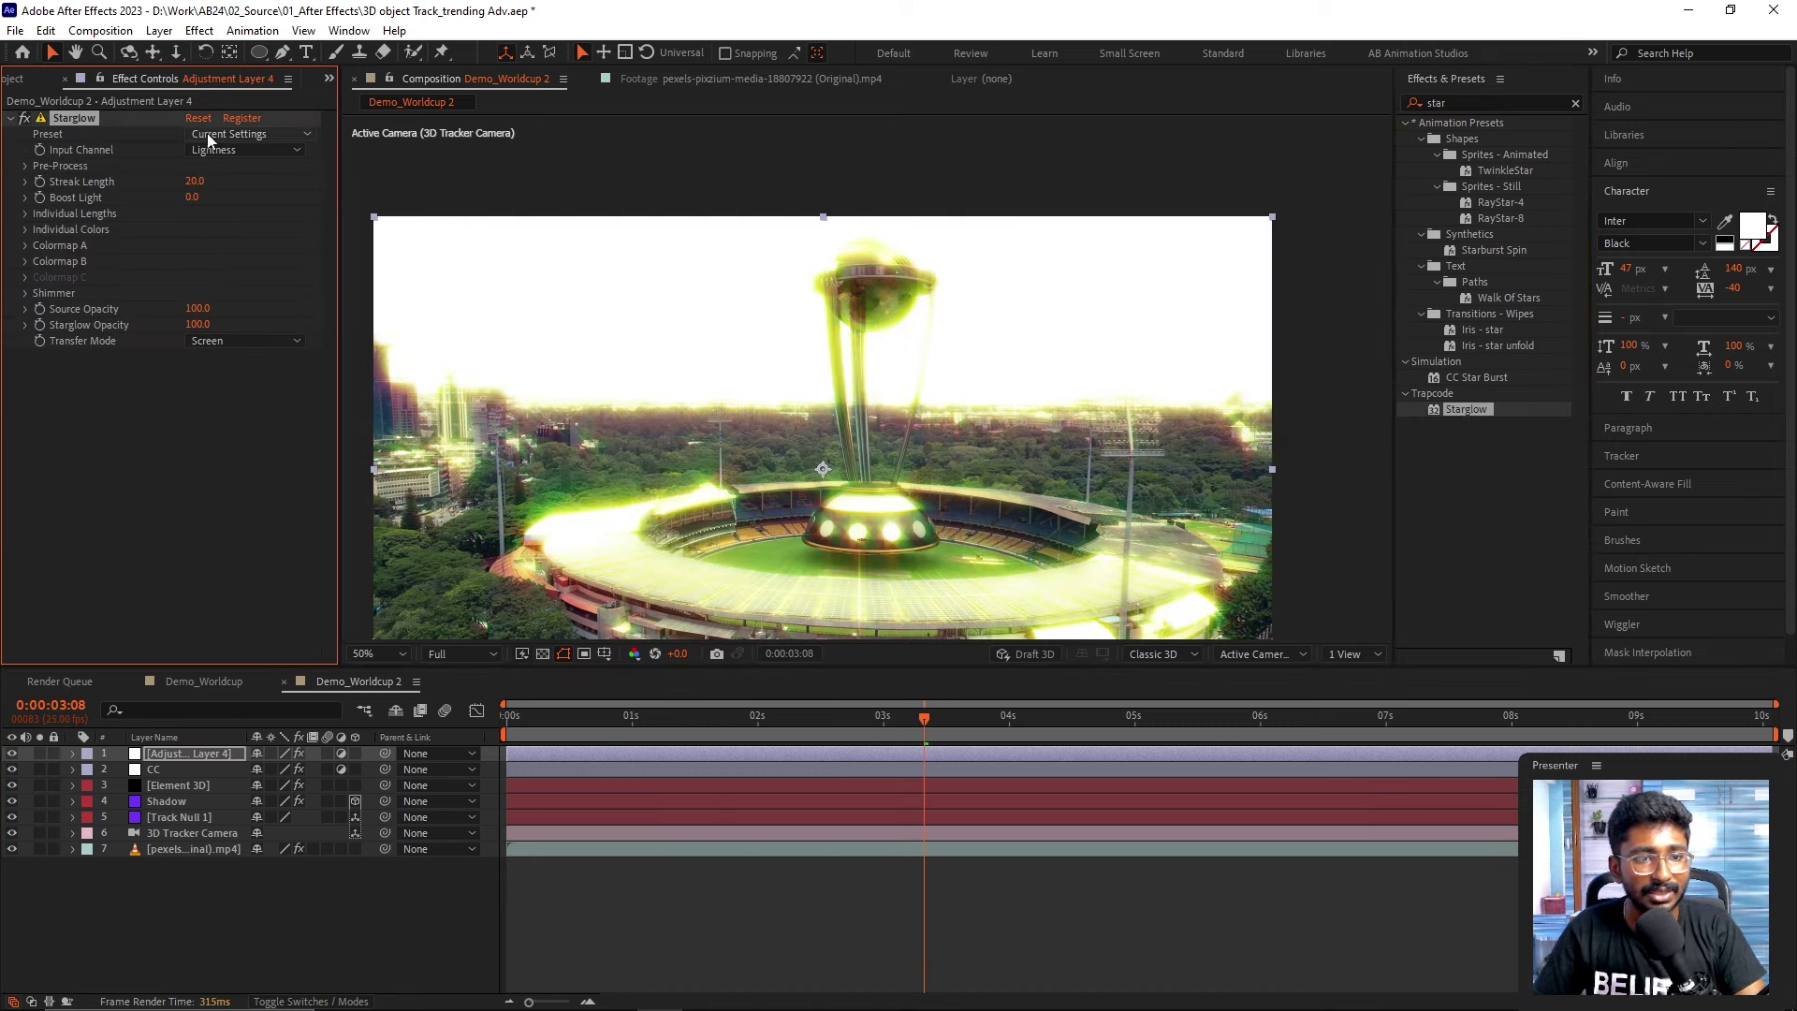
left_click(234, 133)
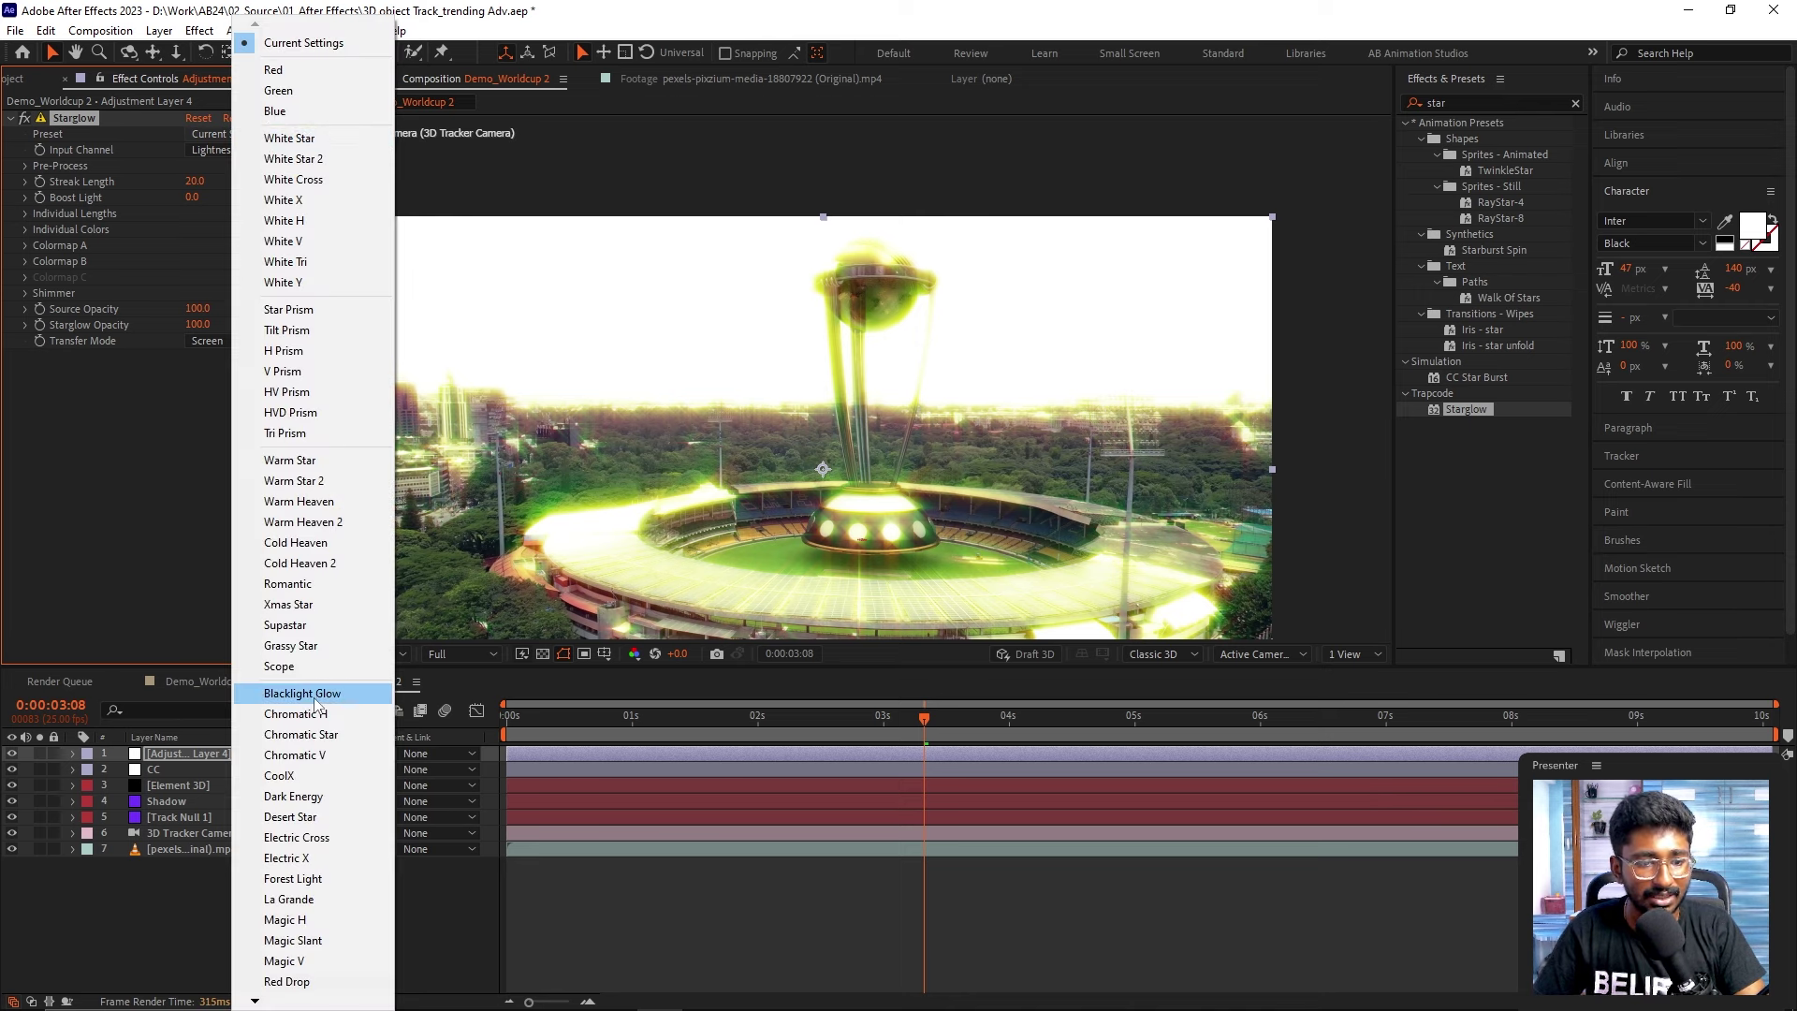
left_click(327, 693)
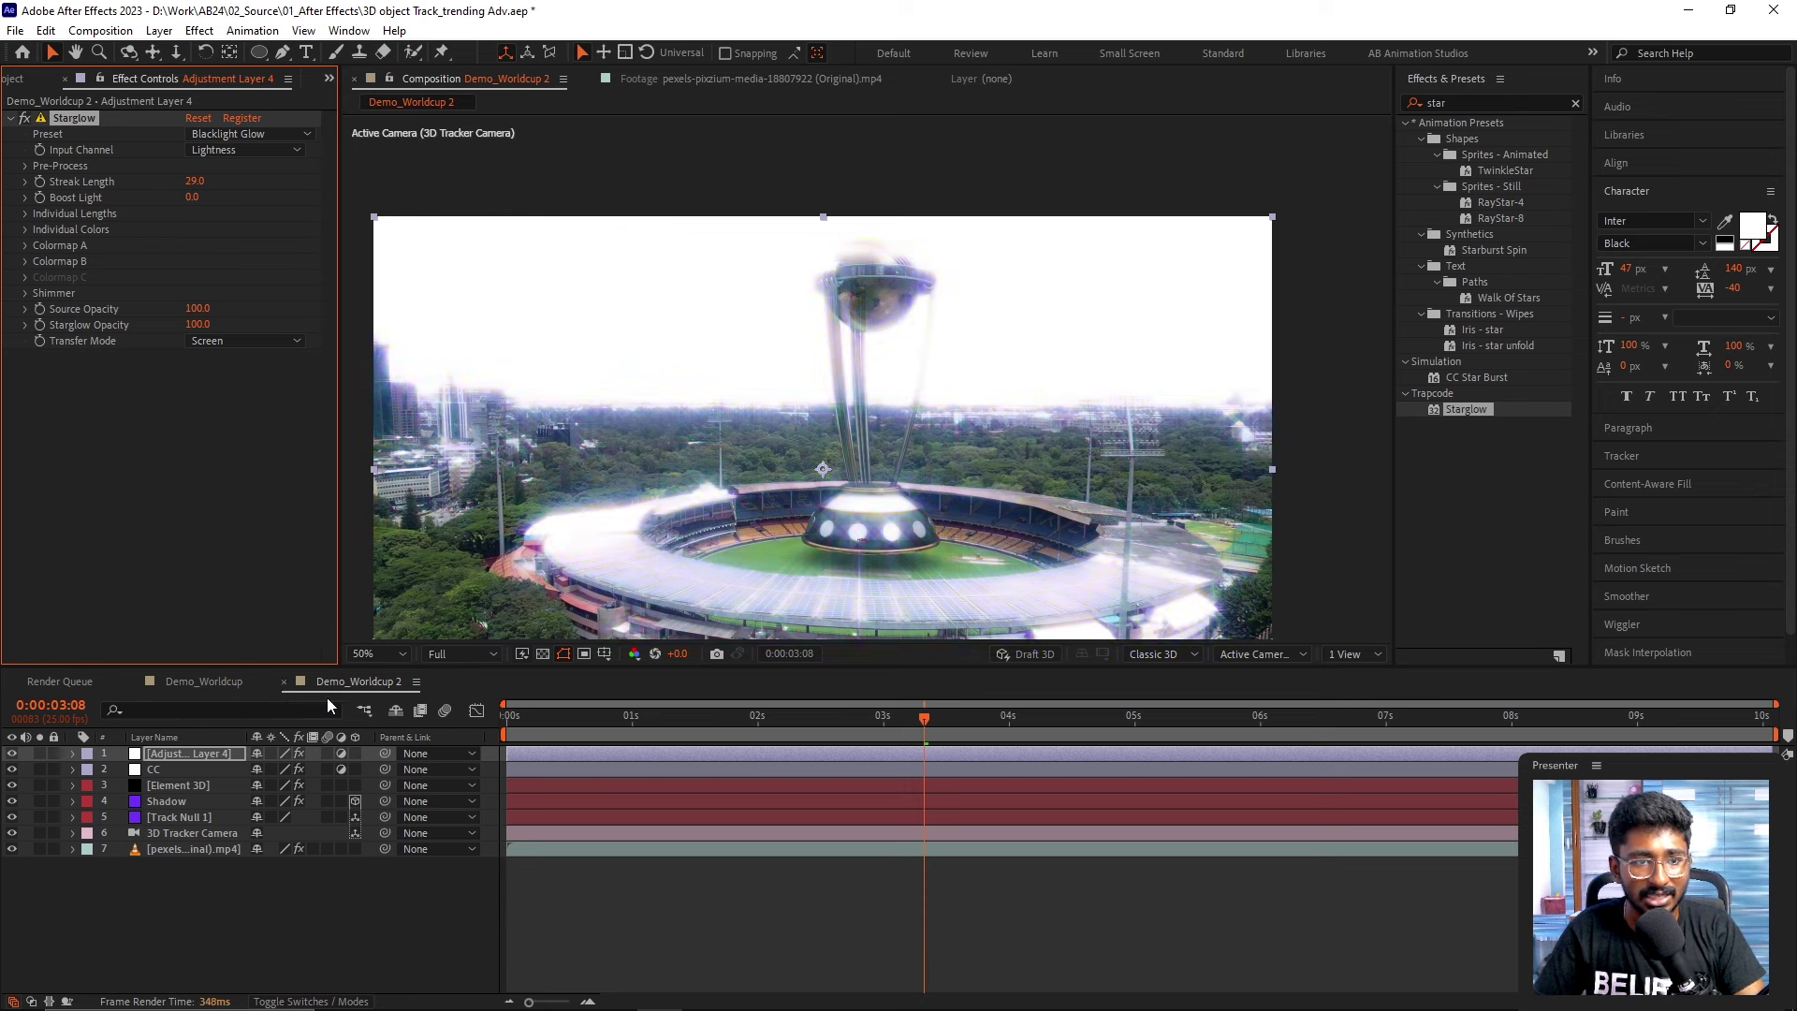
left_click(227, 153)
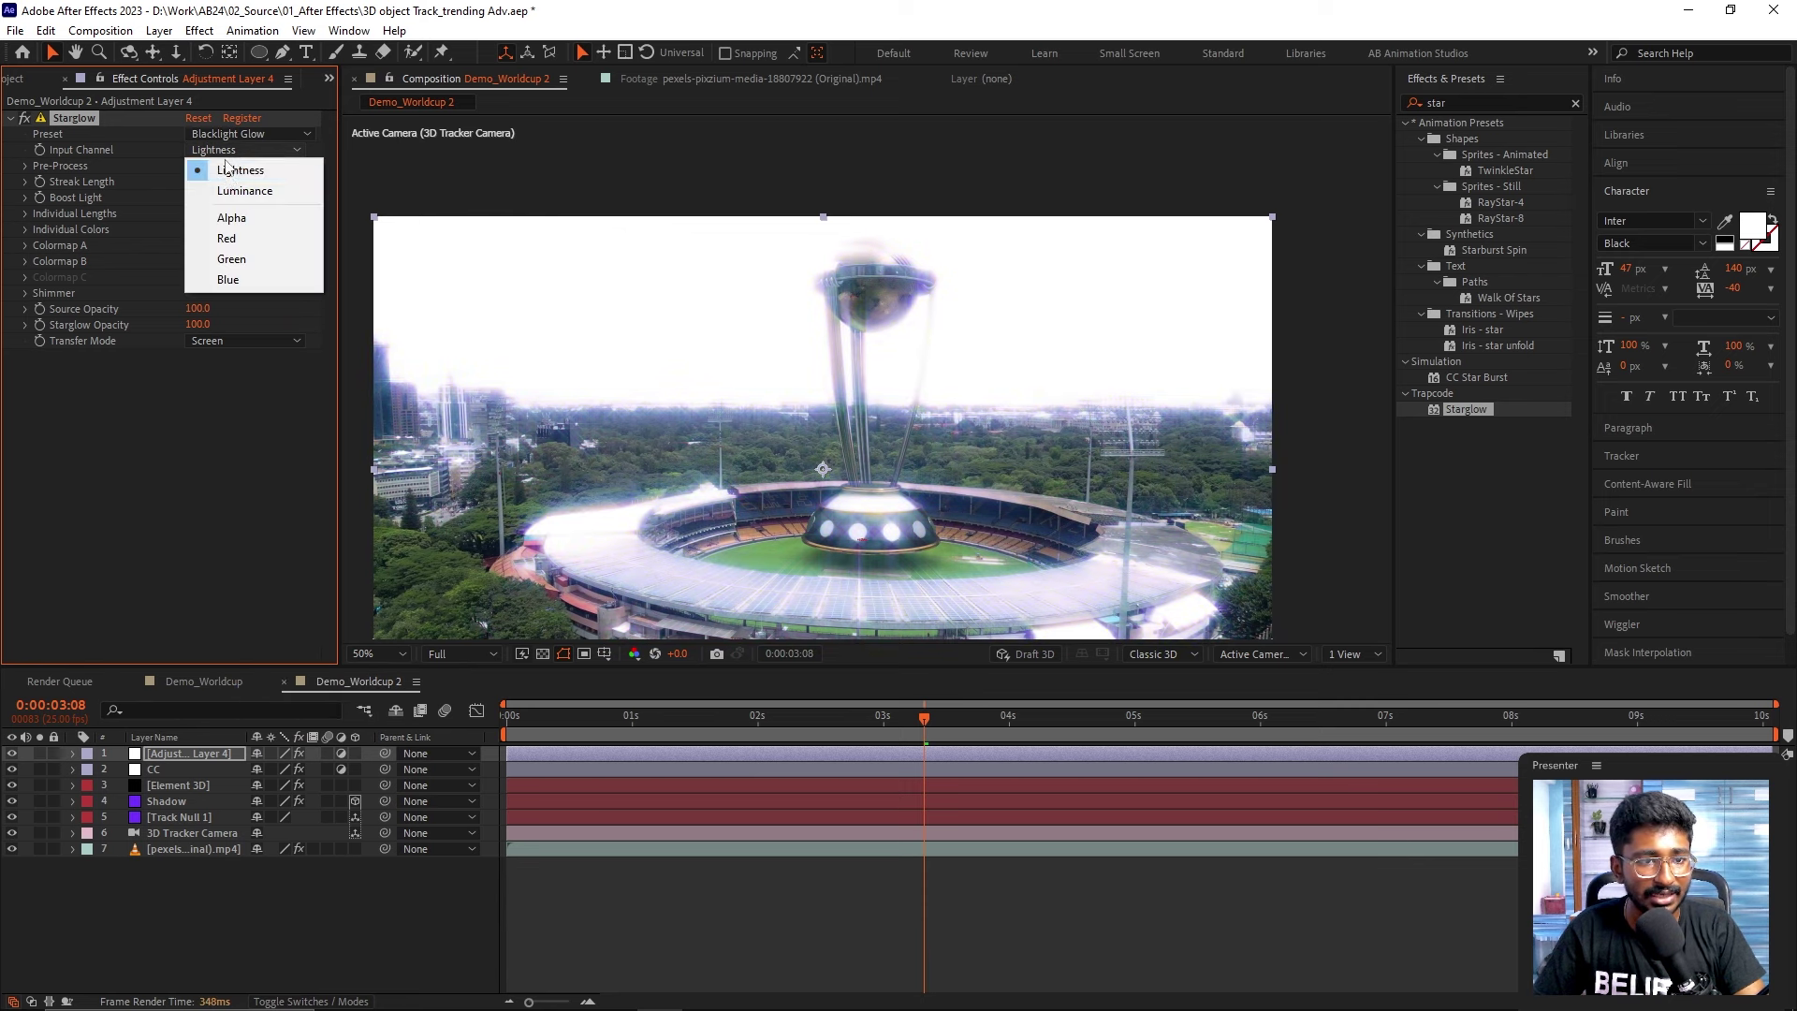
left_click(232, 191)
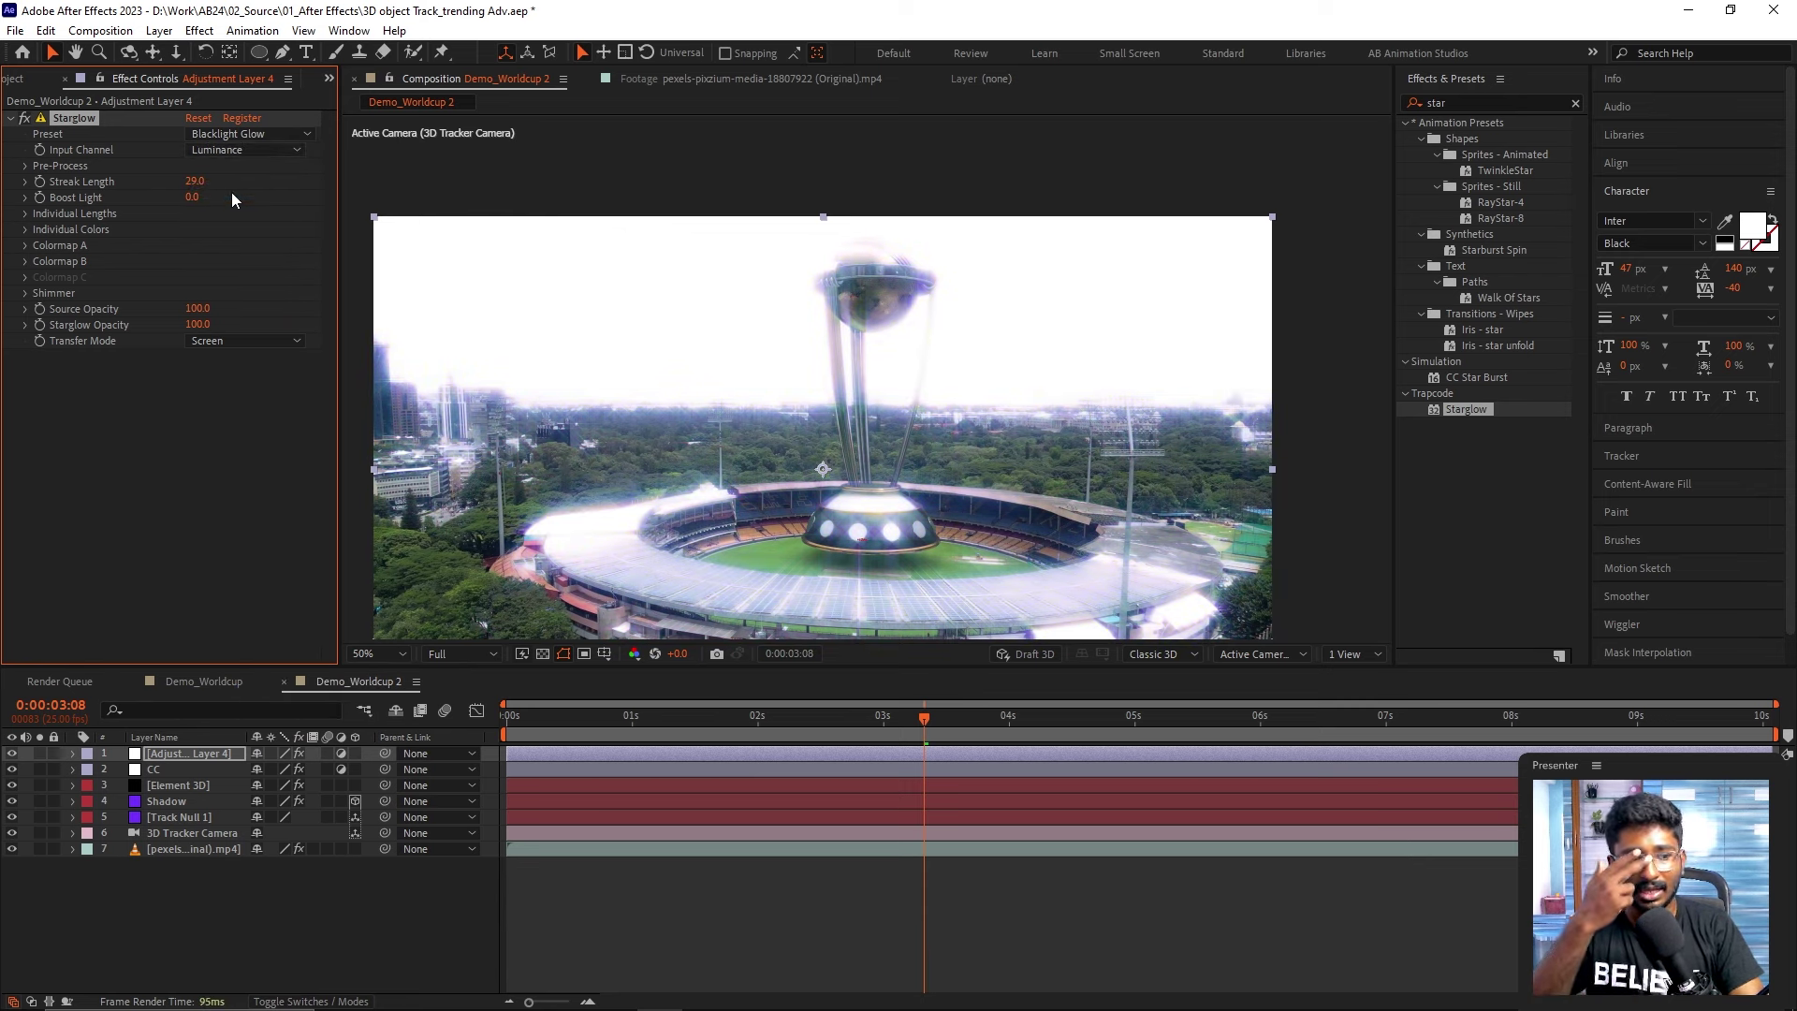
- Set Starglow Opacity to 25 and toggle the layer's visibility to compare the glow
left_click(199, 323)
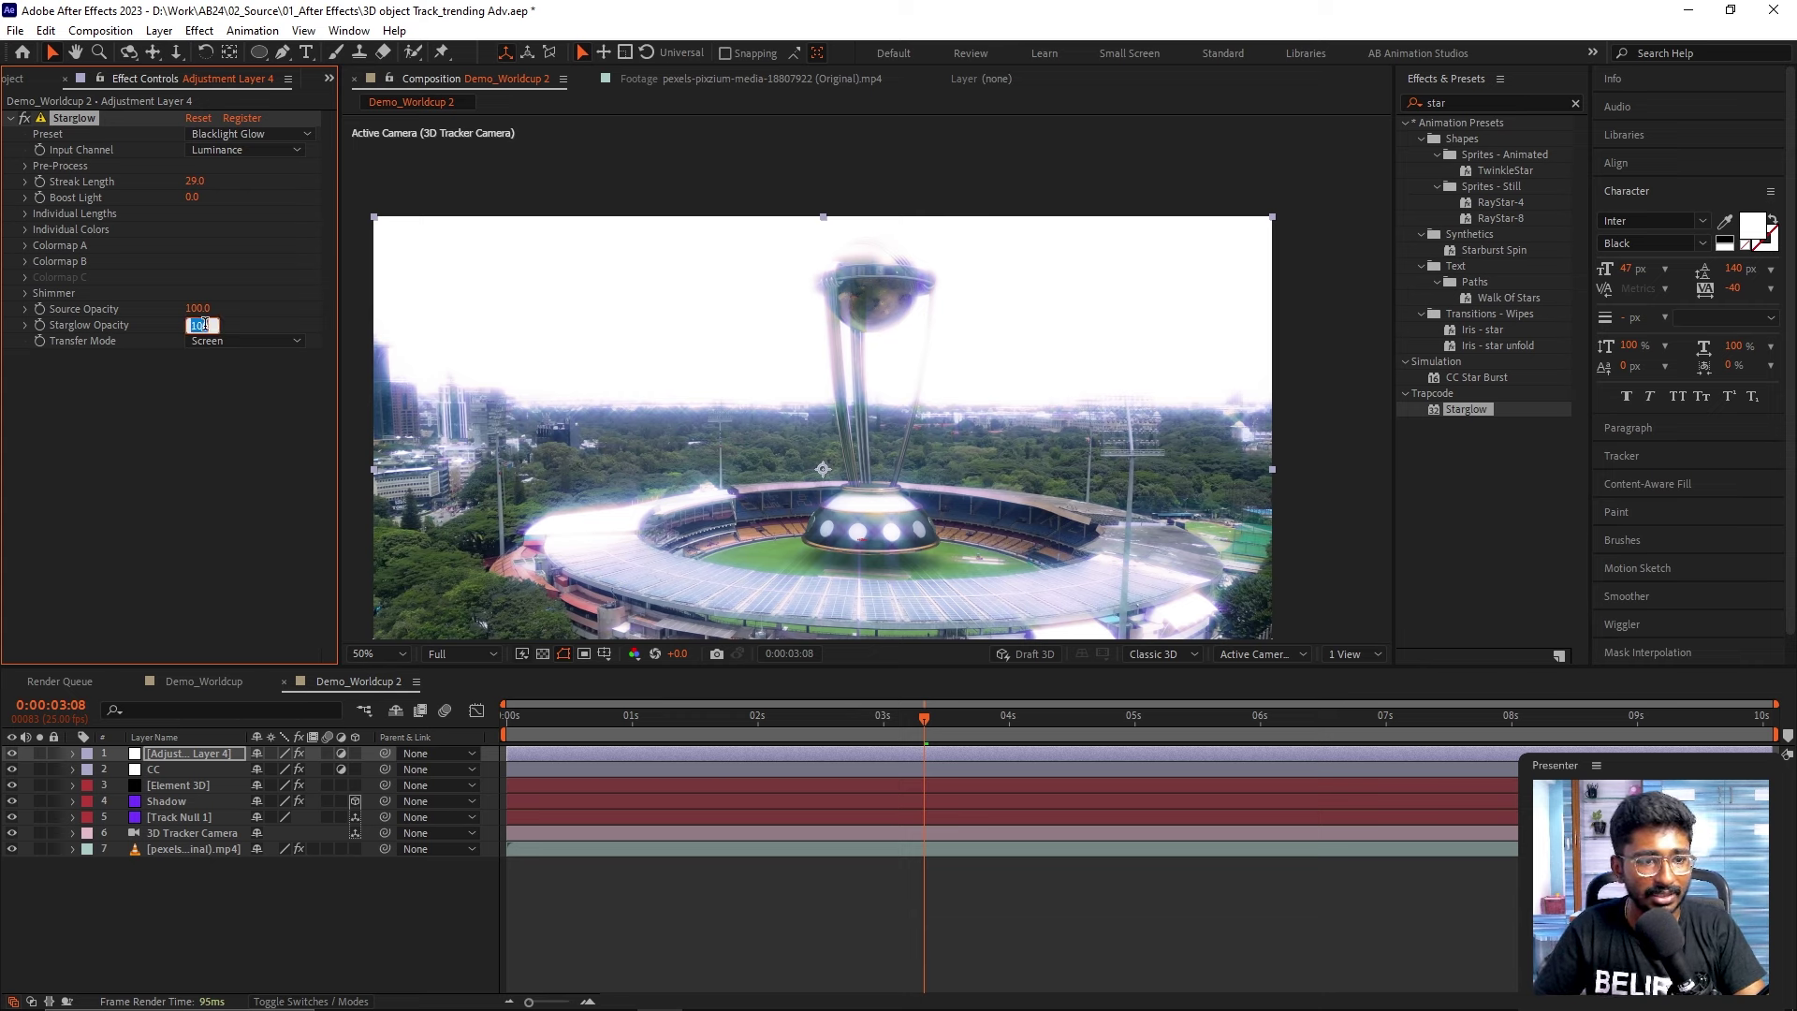
type("25")
key("Return")
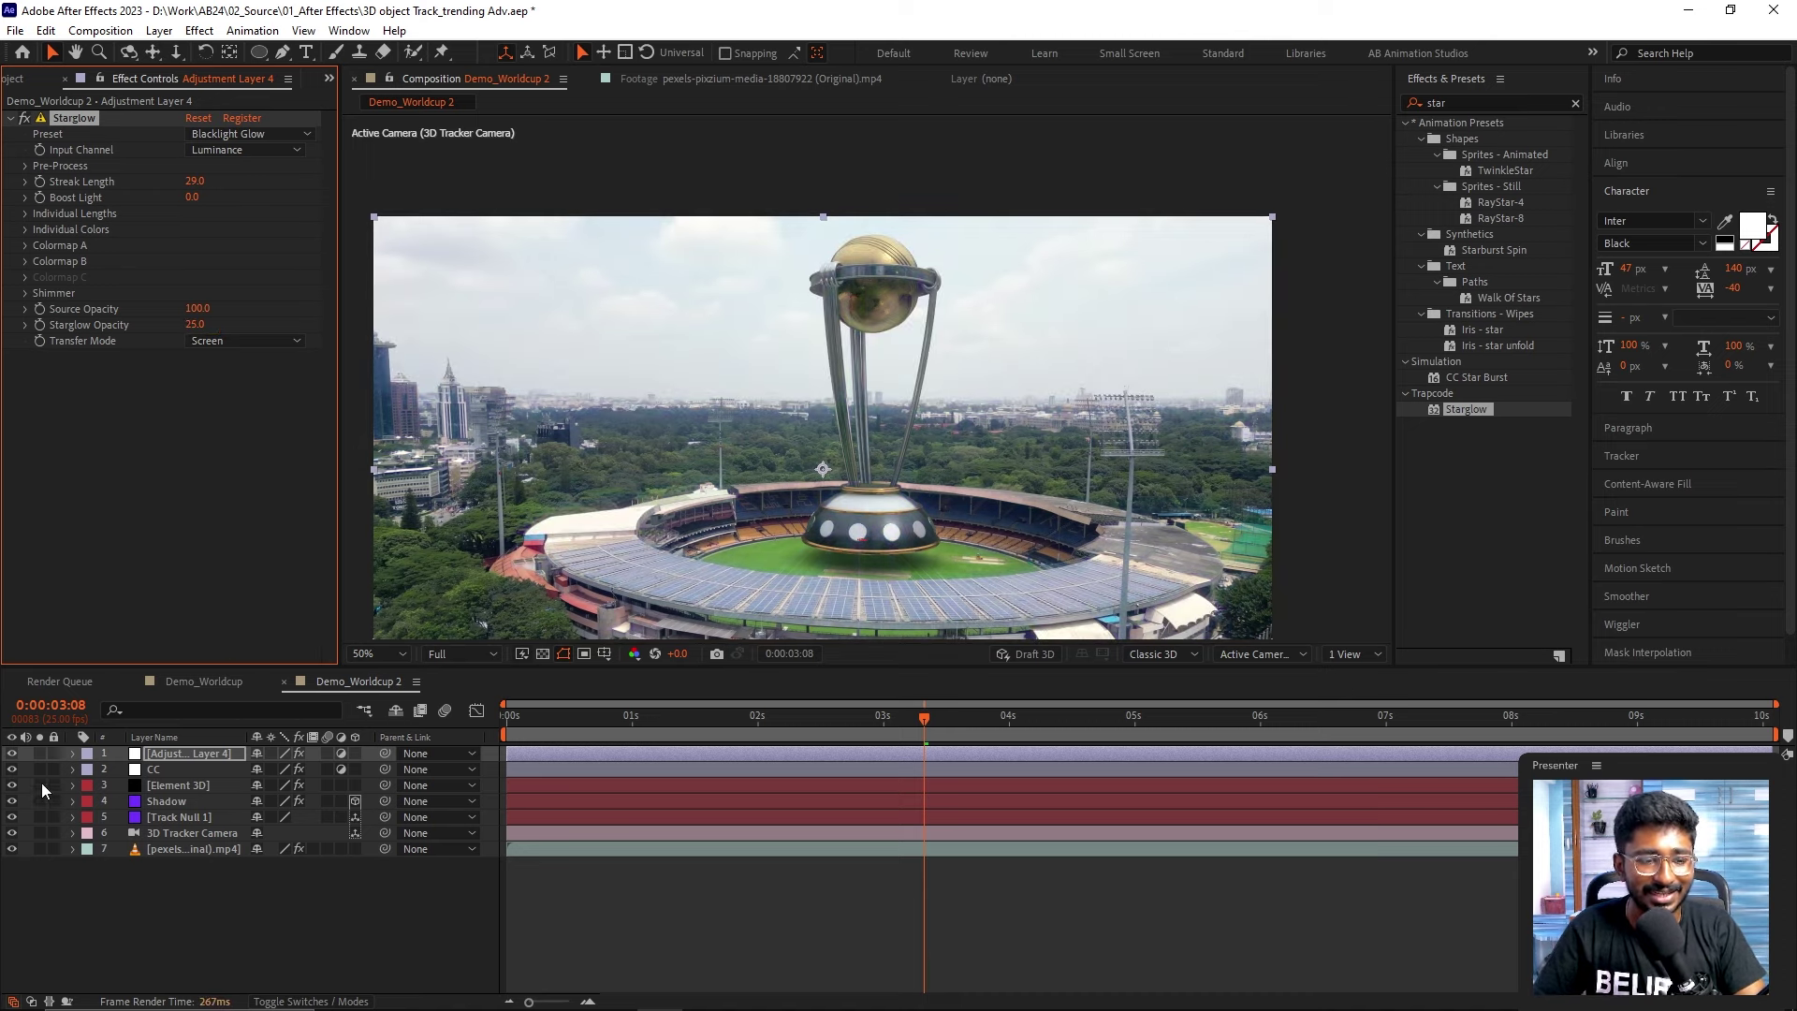
left_click(13, 750)
left_click(13, 751)
left_click(13, 751)
left_click(13, 750)
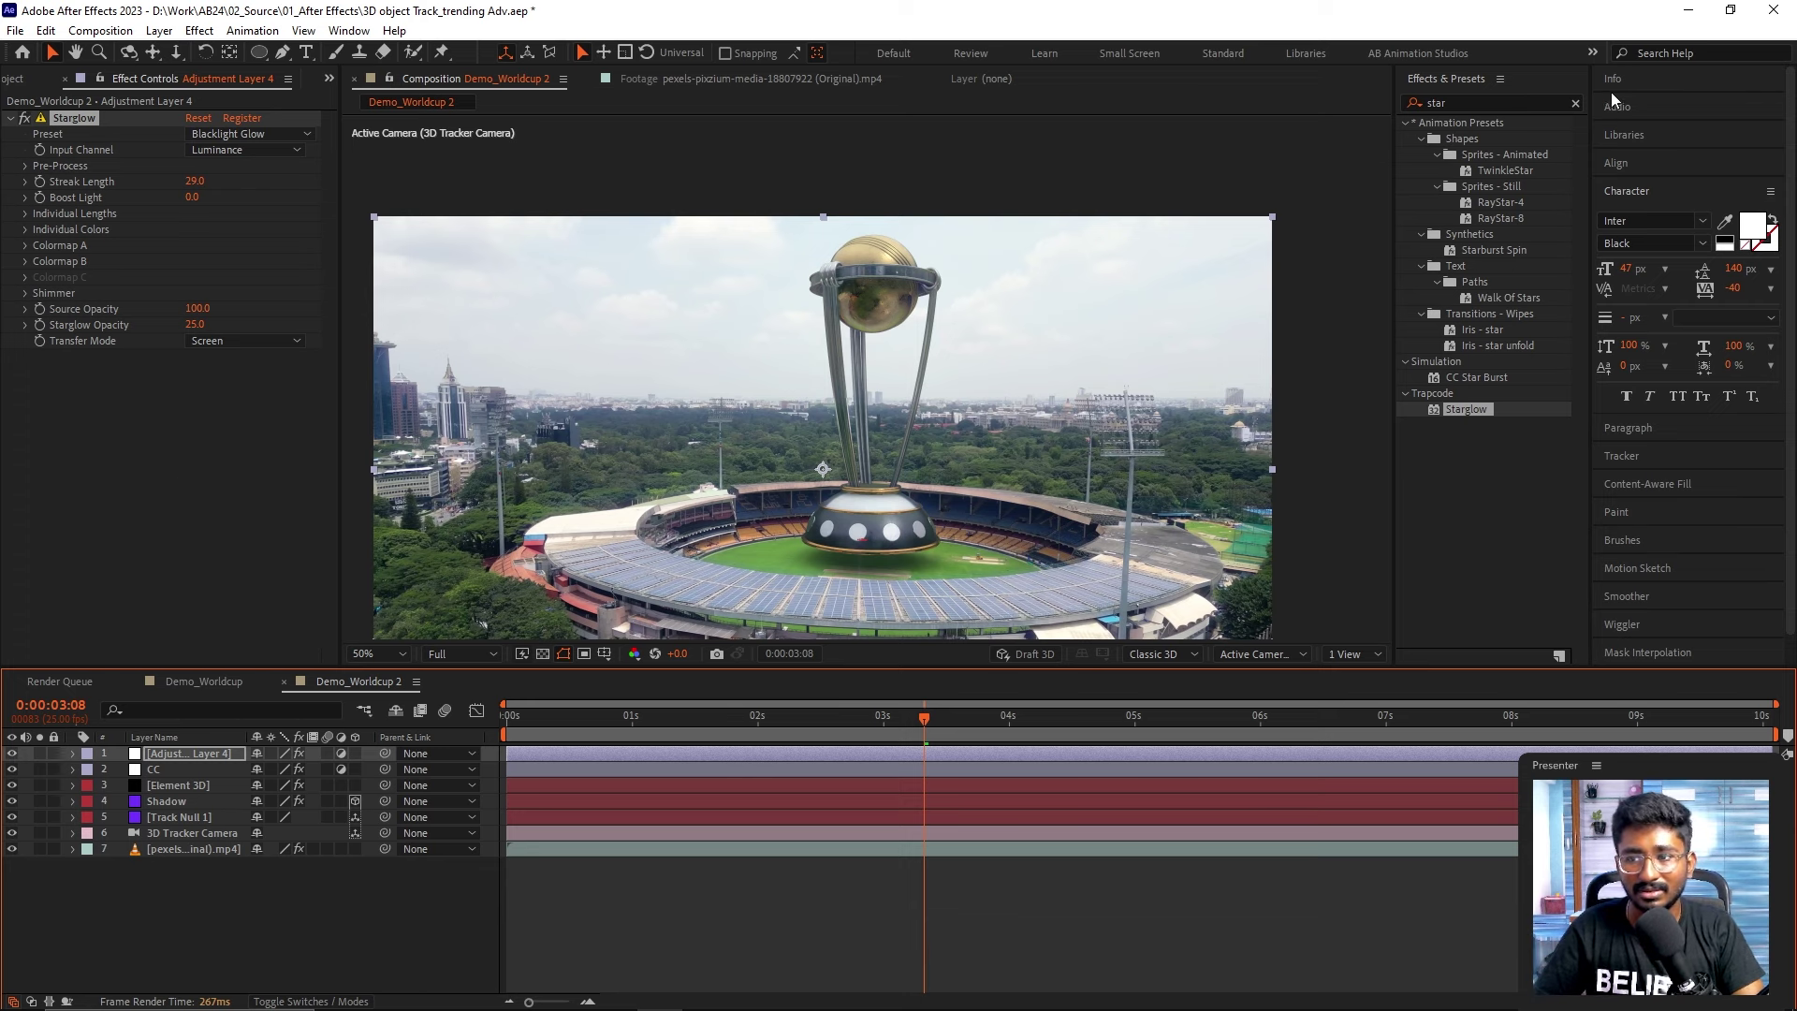
- Apply VC Color Vibrance from Video Copilot below Starglow on Adjustment Layer 4
left_click(1578, 104)
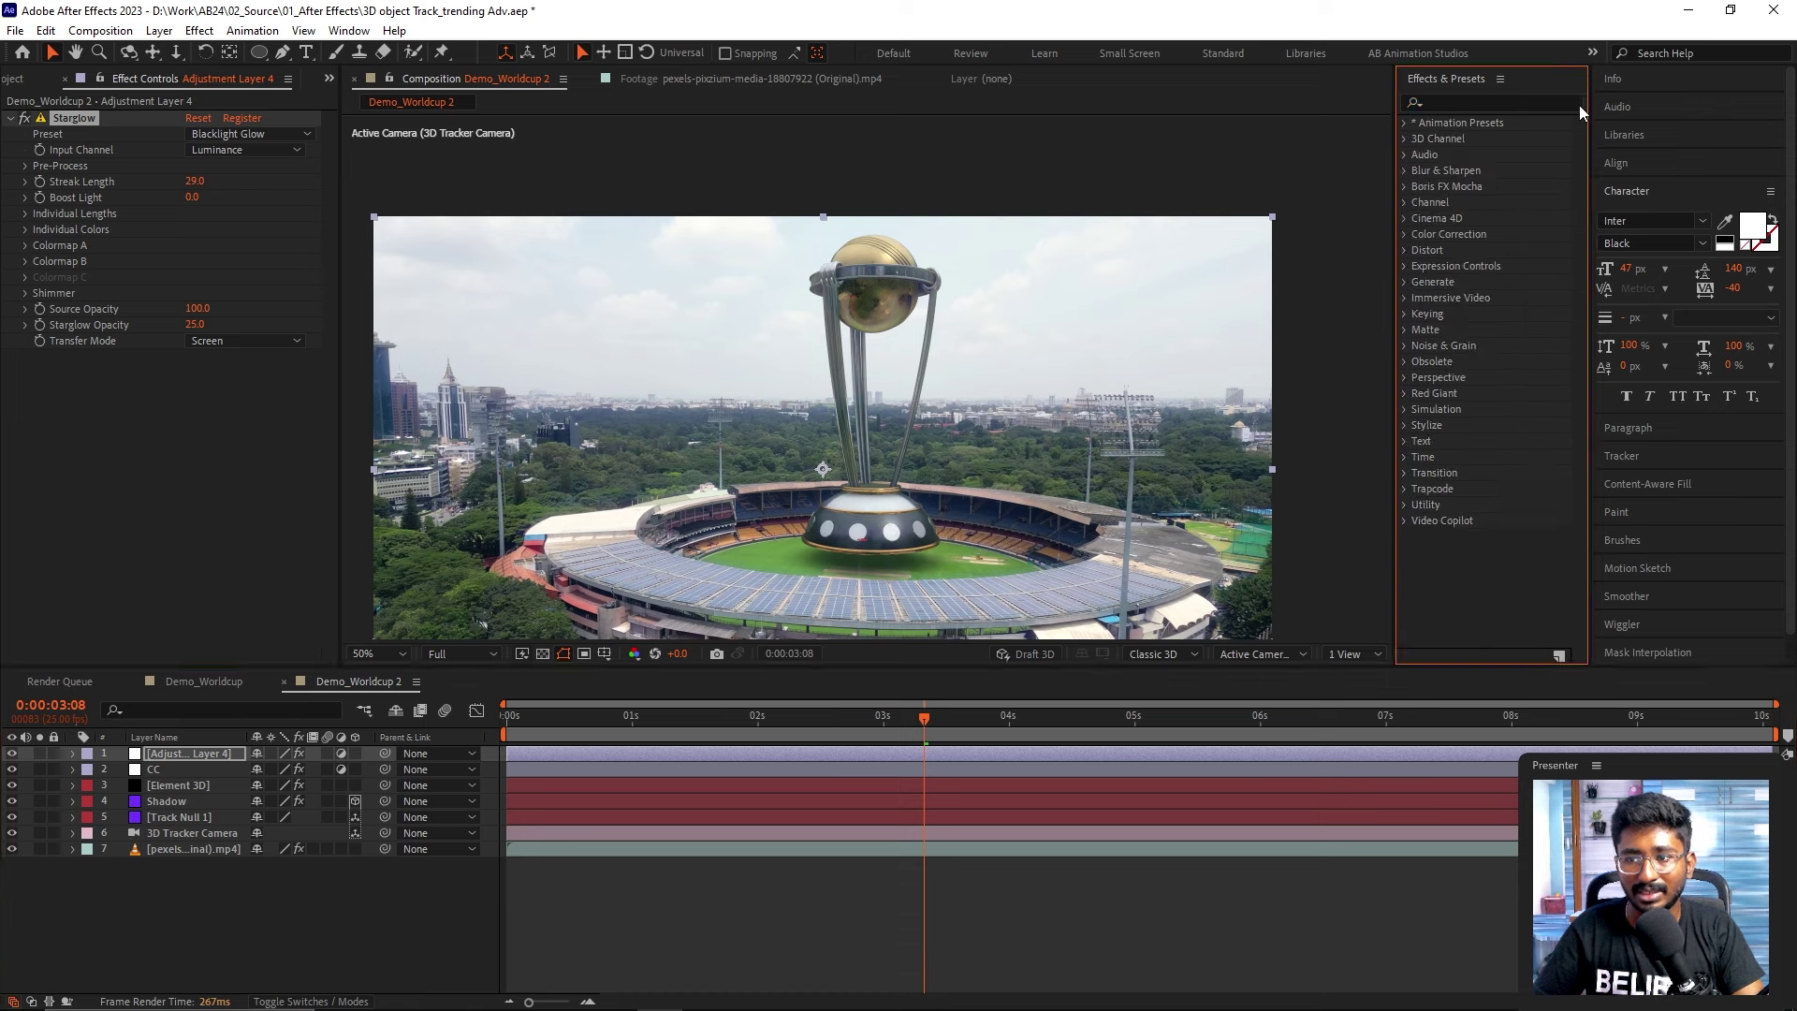
left_click(1404, 521)
left_click(1496, 585)
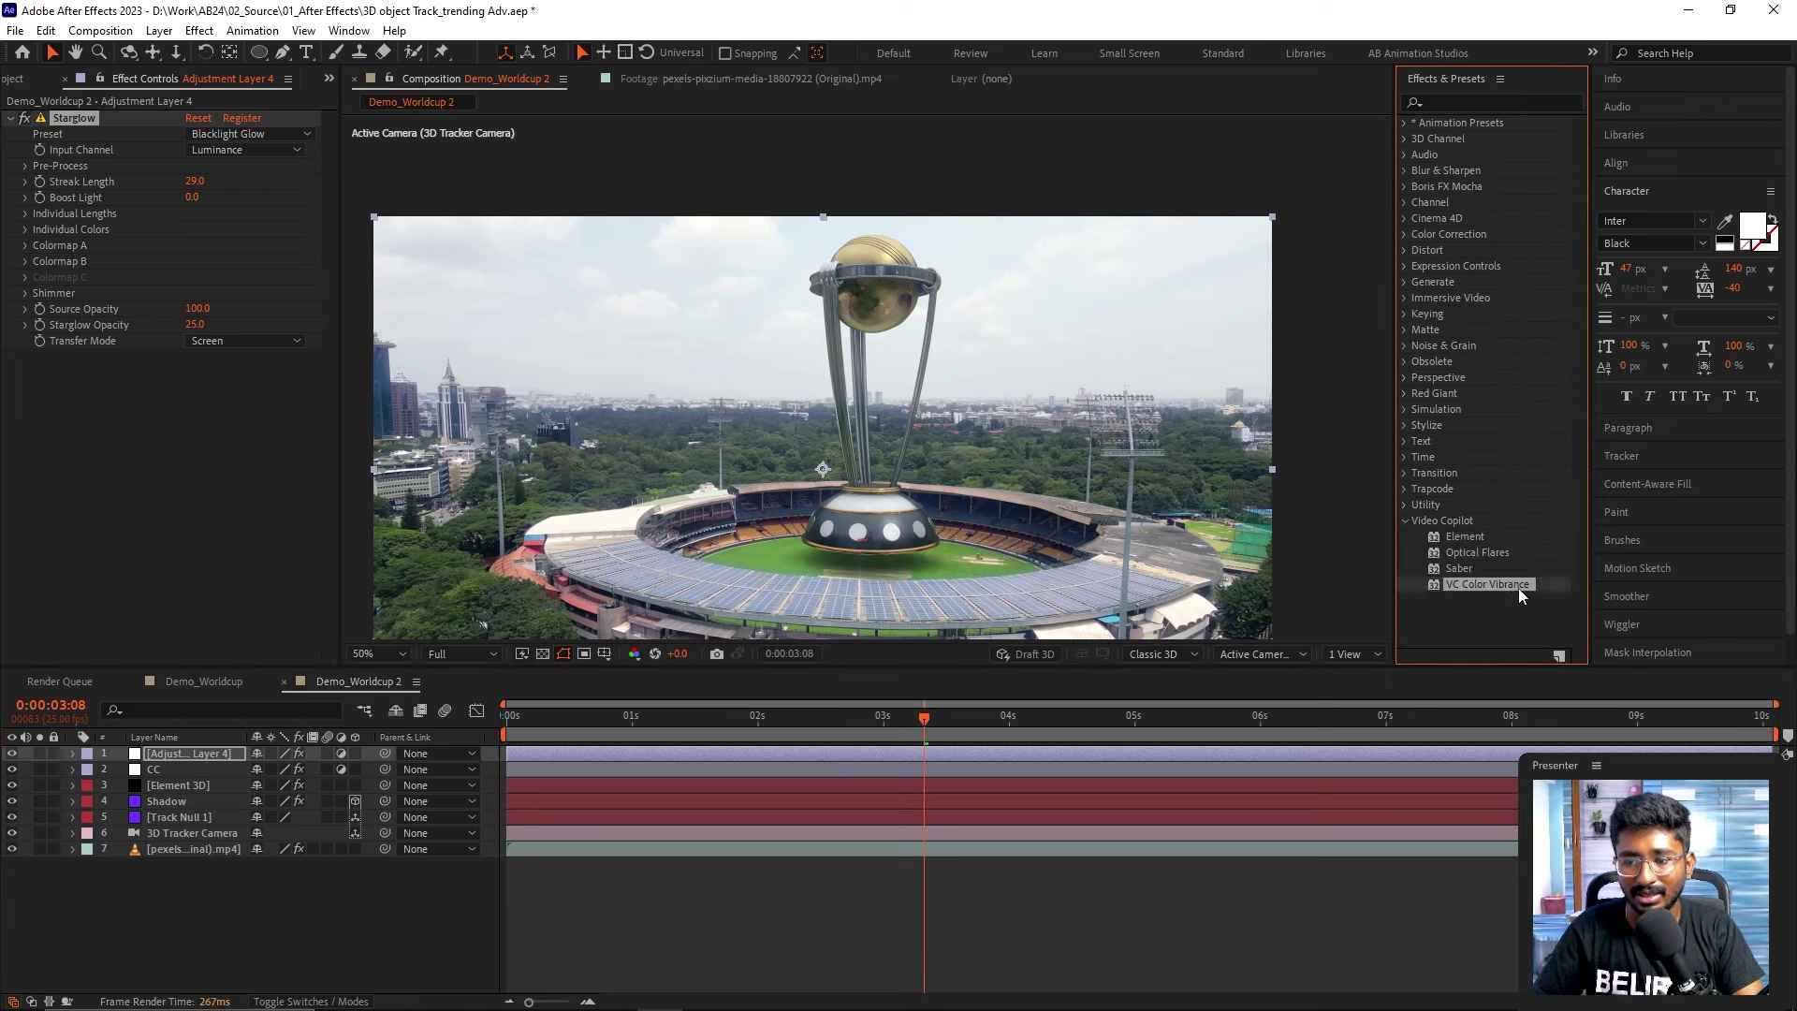
left_click_drag(1522, 587, 193, 568)
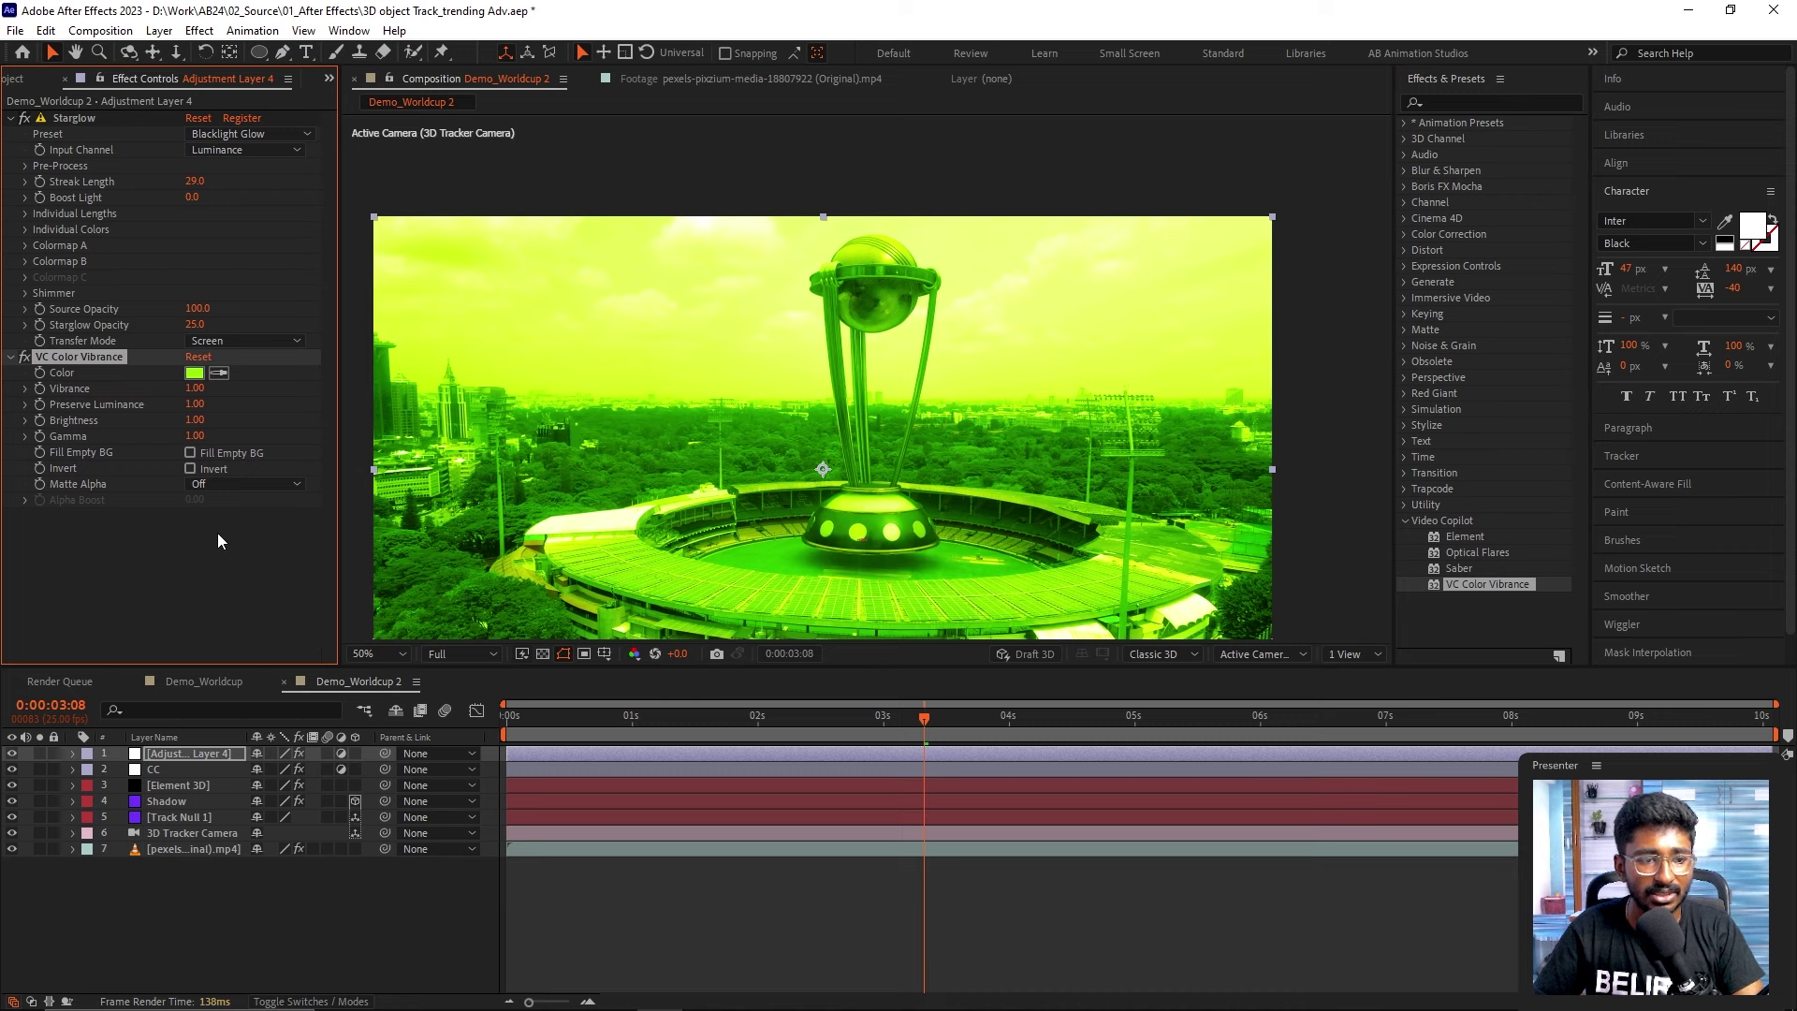
- Set the VC Color Vibrance tint colour to pale near-white DEE8E6
left_click(194, 372)
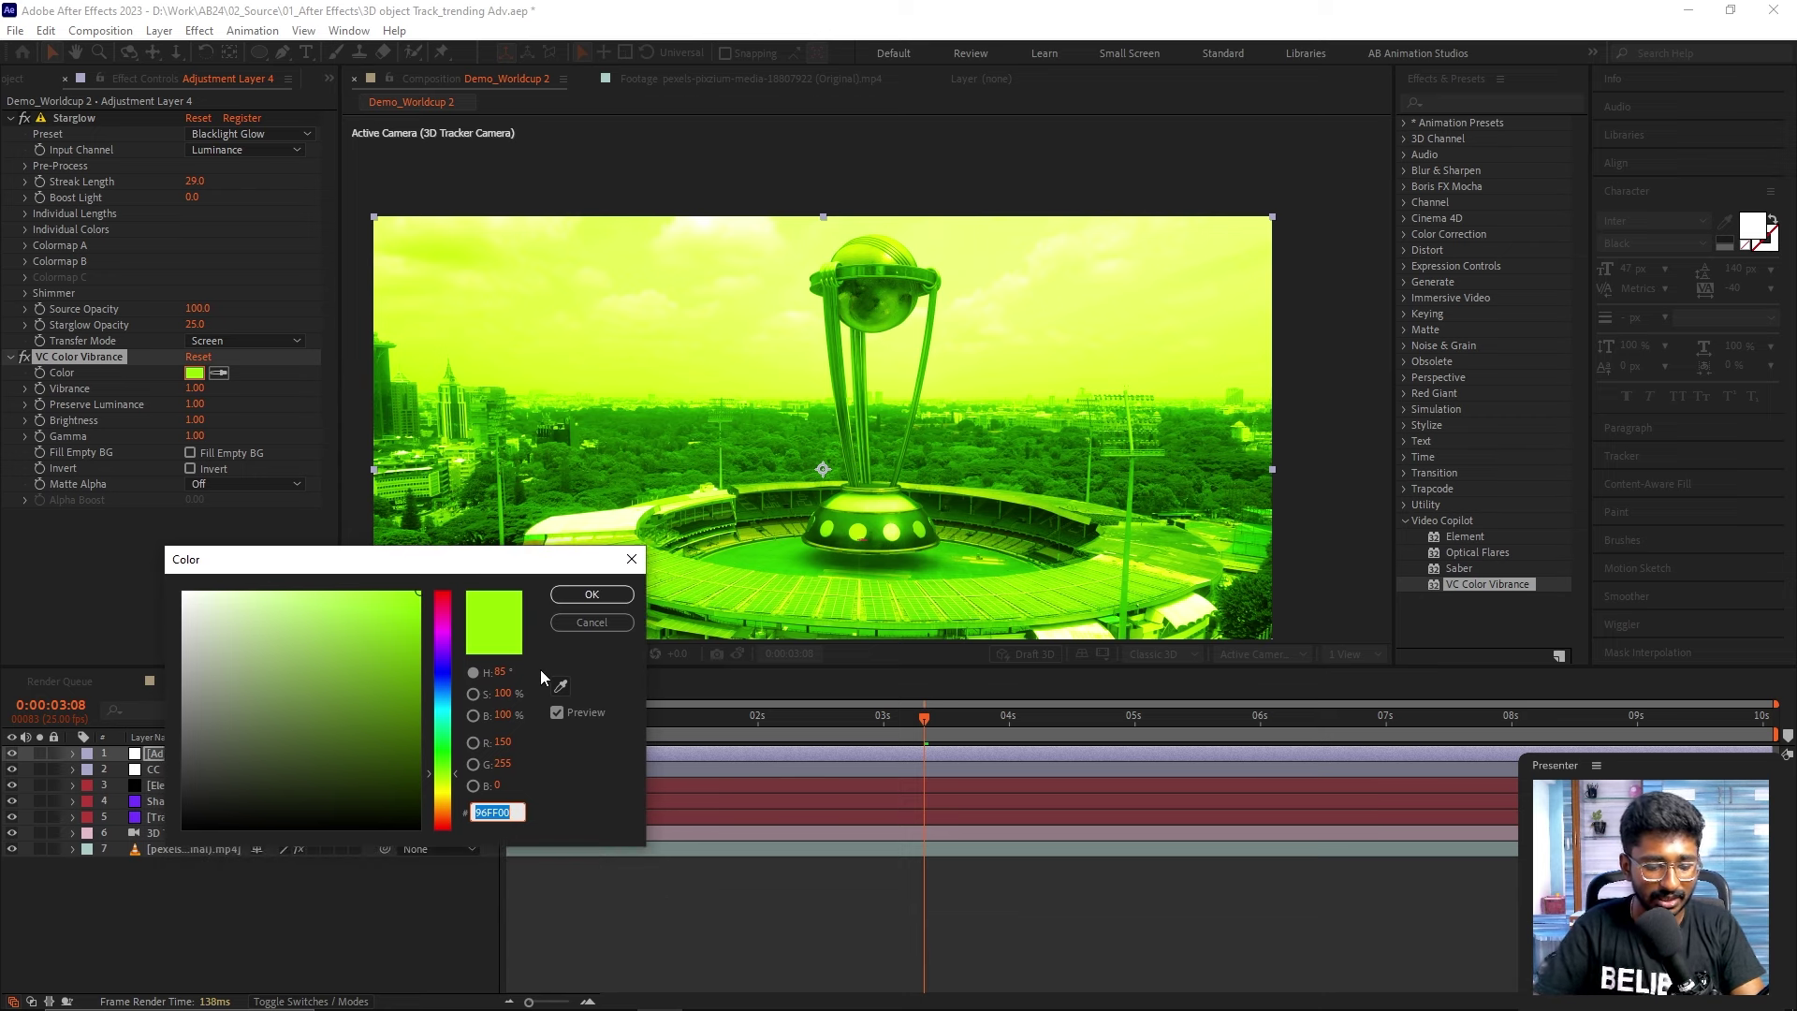
type("DEE")
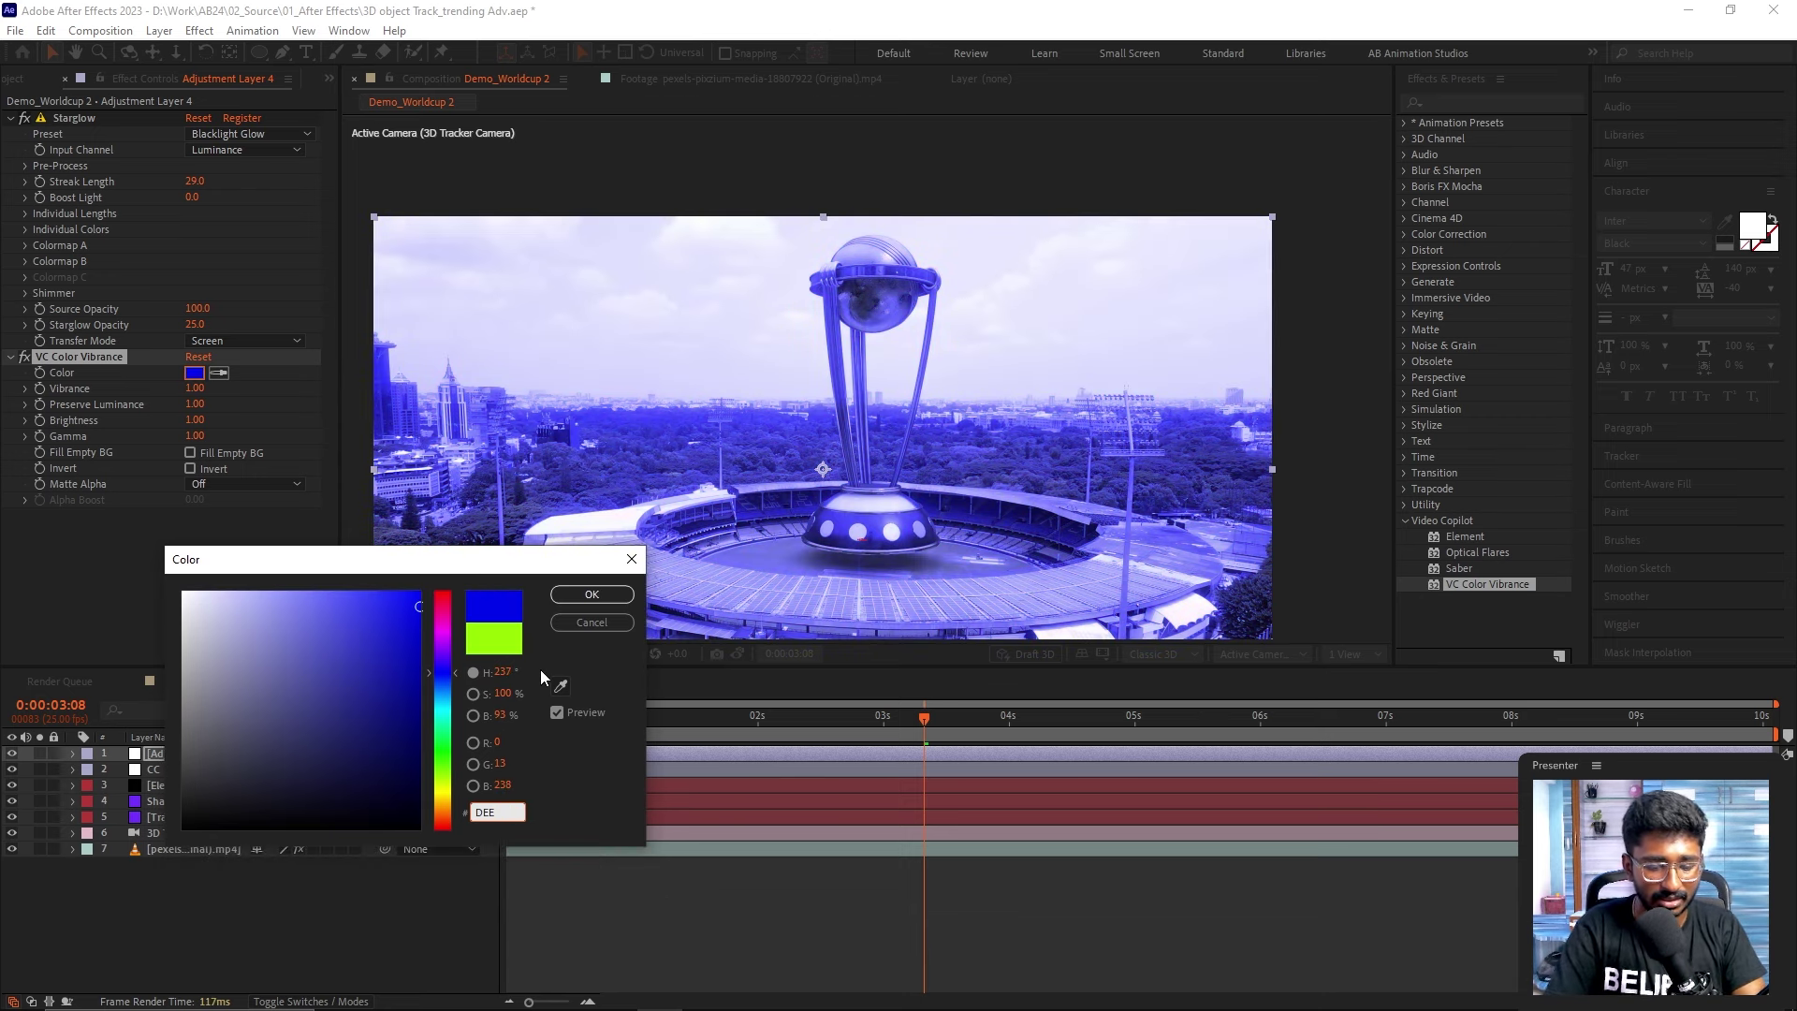
type("8E")
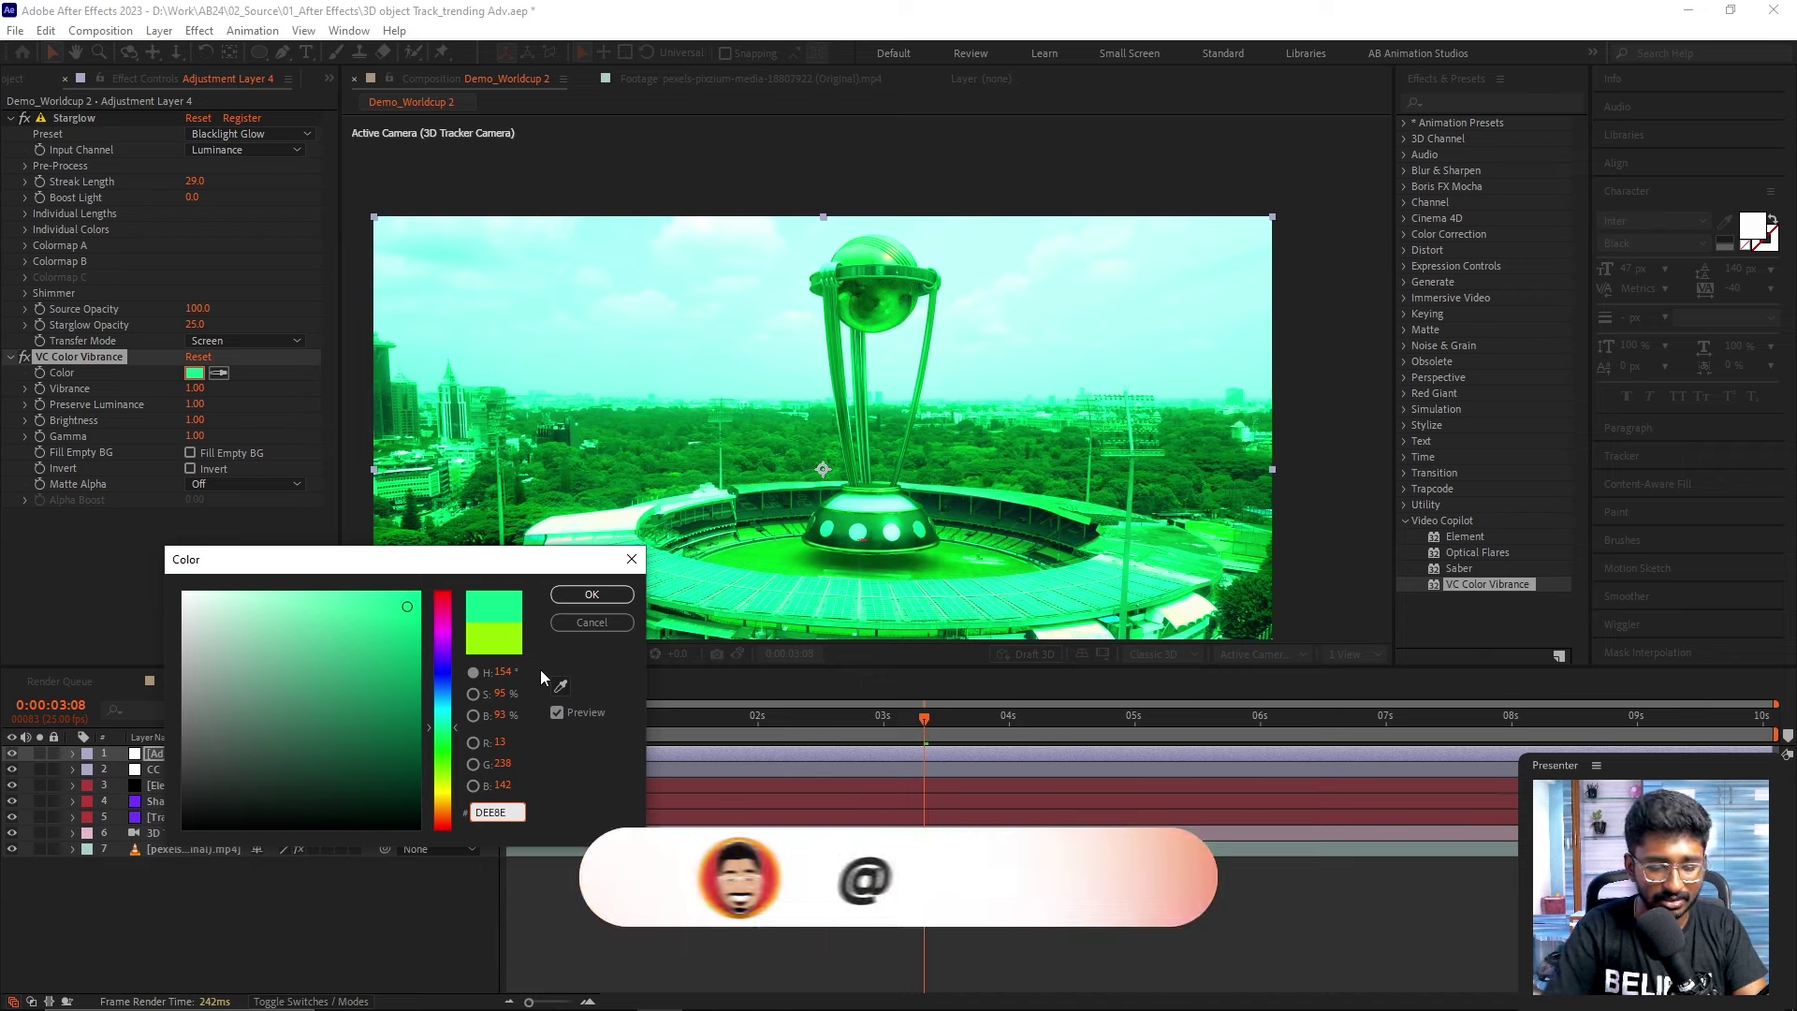
type("6")
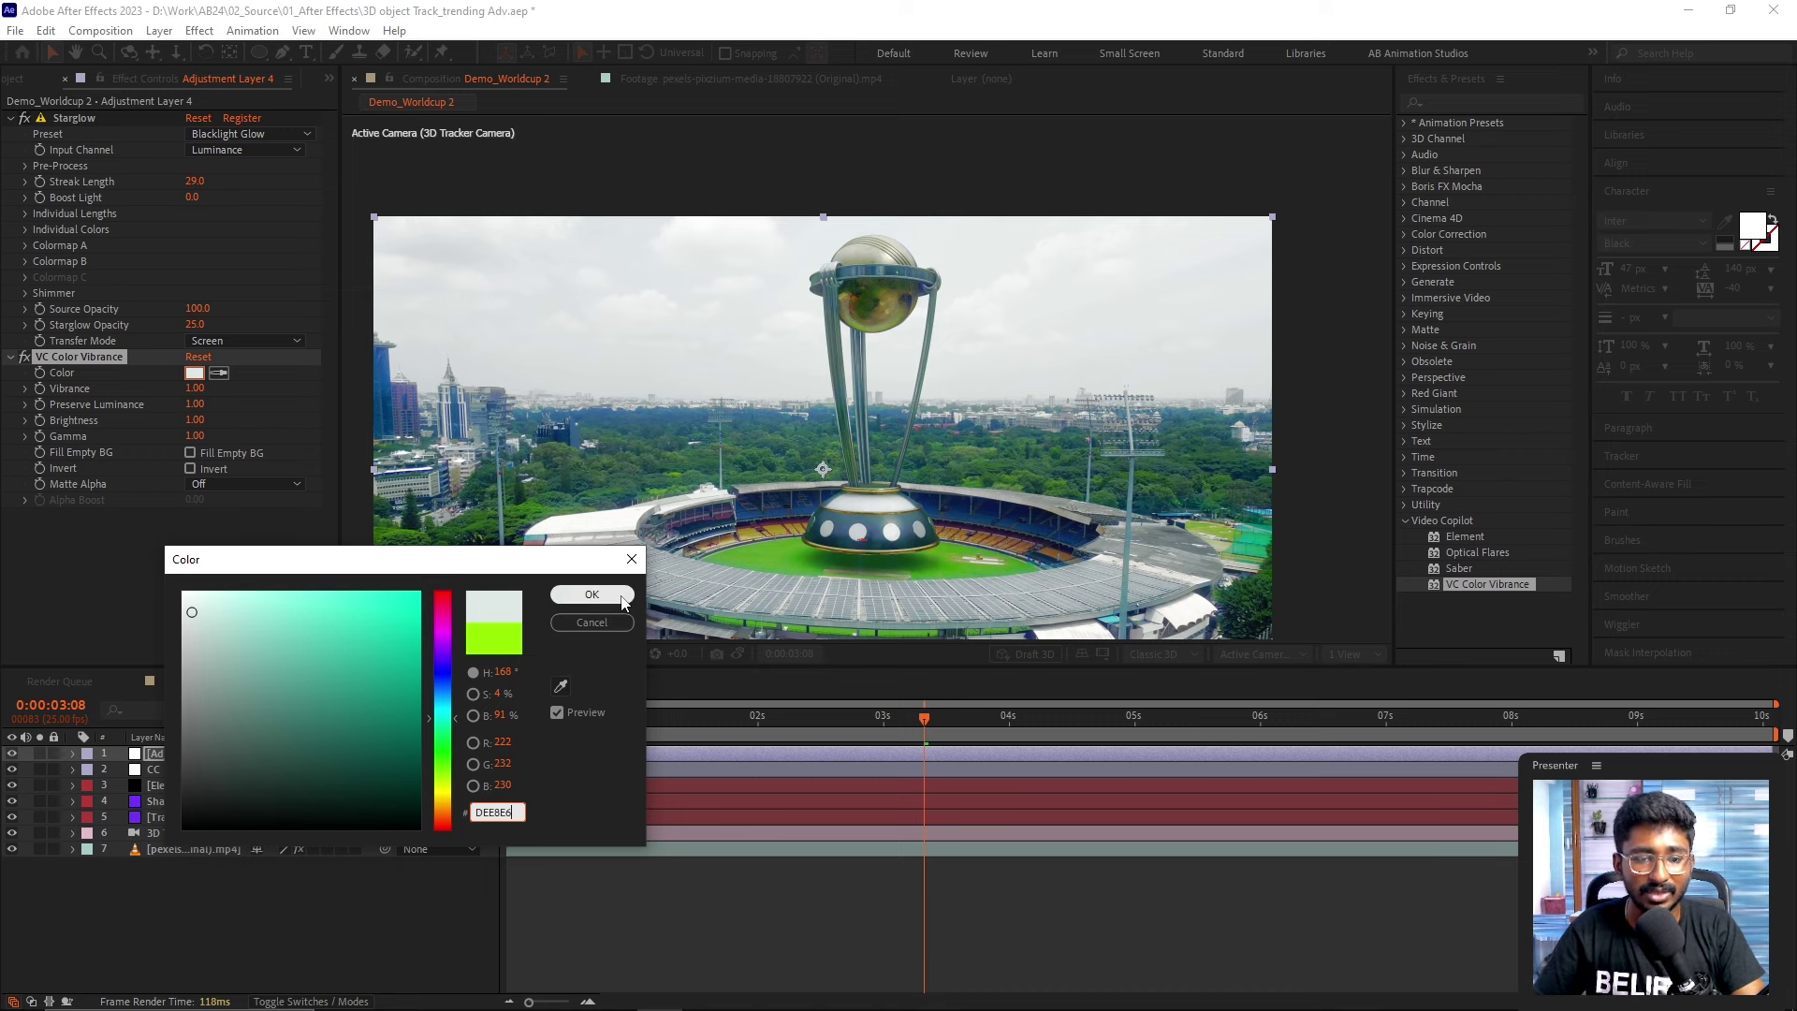
left_click(591, 596)
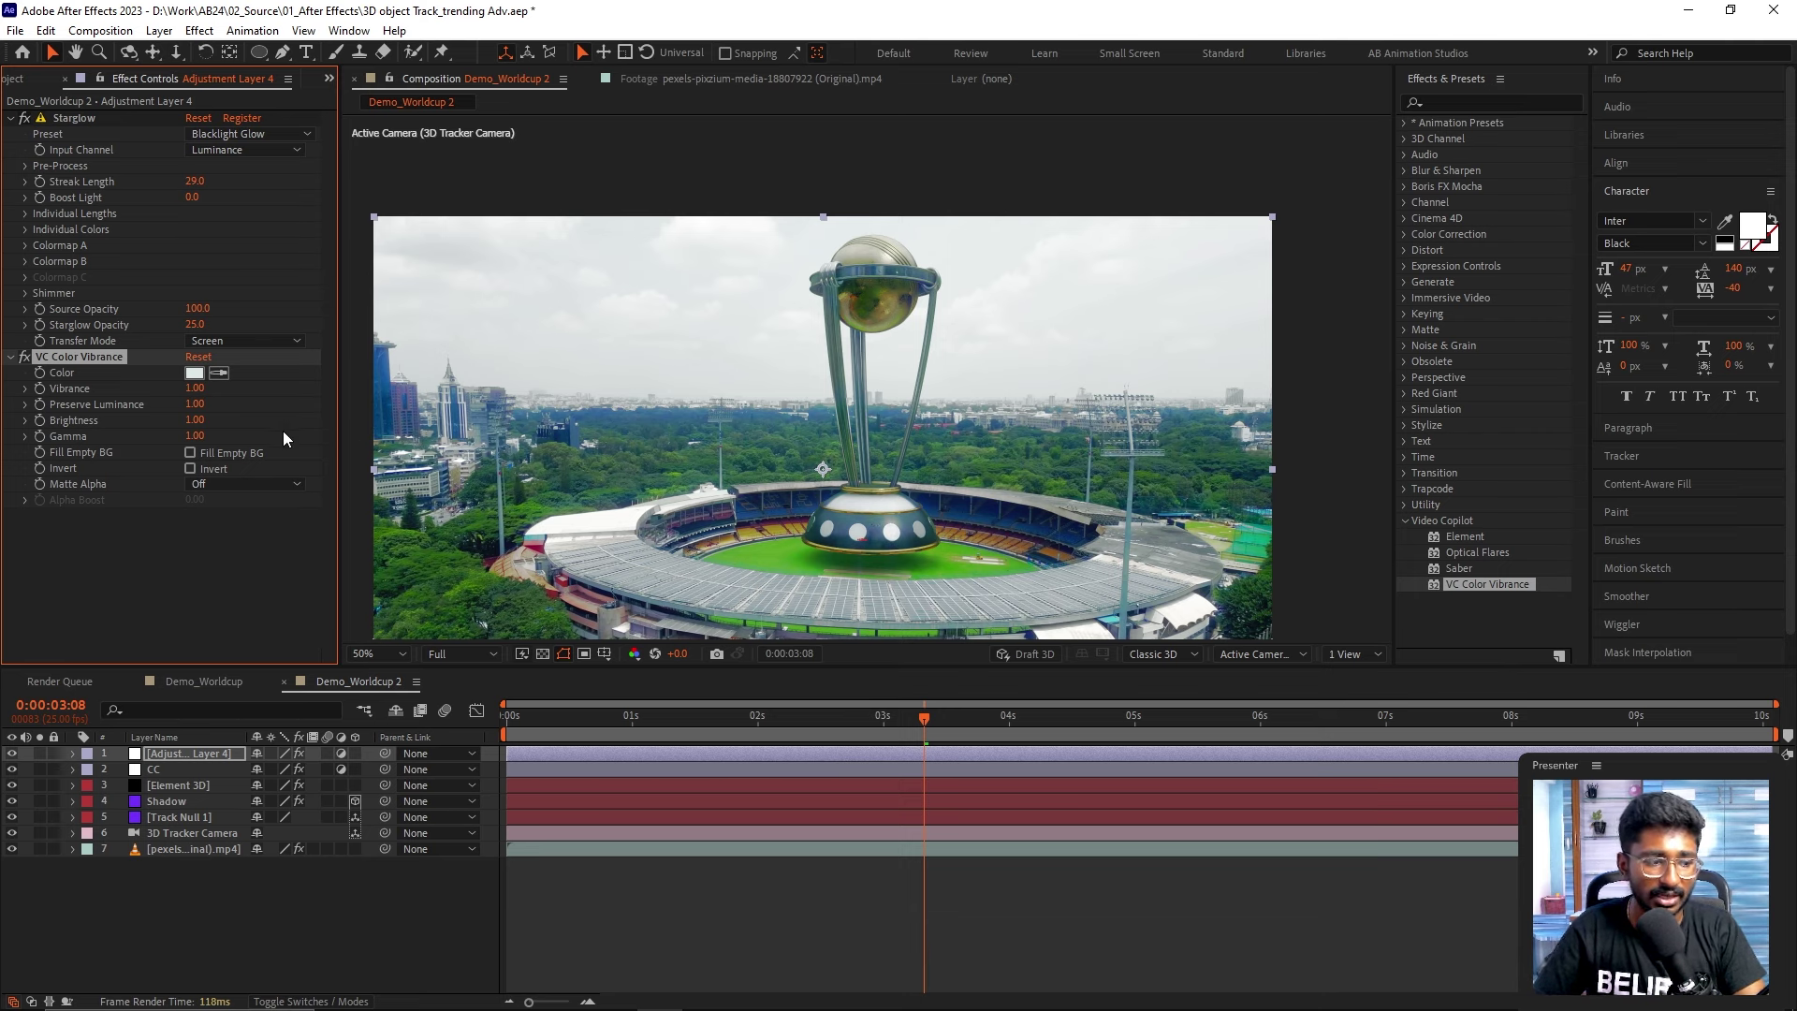
- Set Vibrance to 0.33 and Preserve Luminance to 0.70
left_click(194, 387)
type("33")
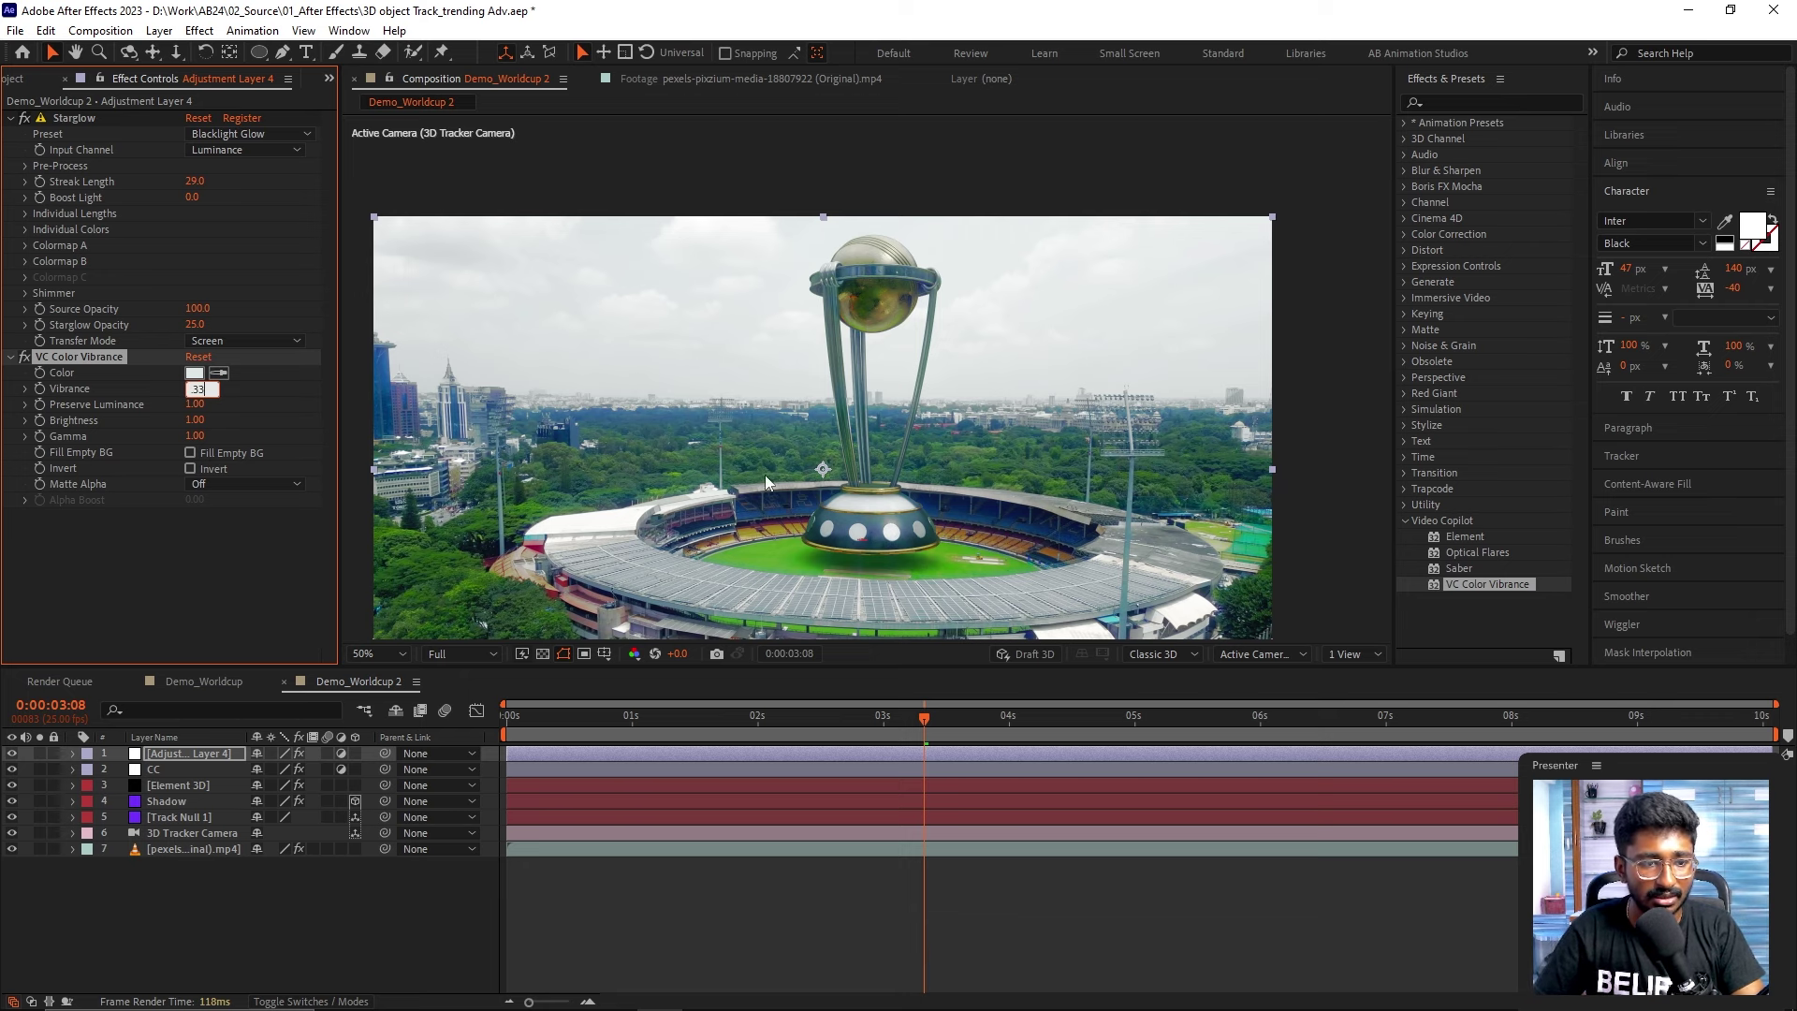
left_click(112, 554)
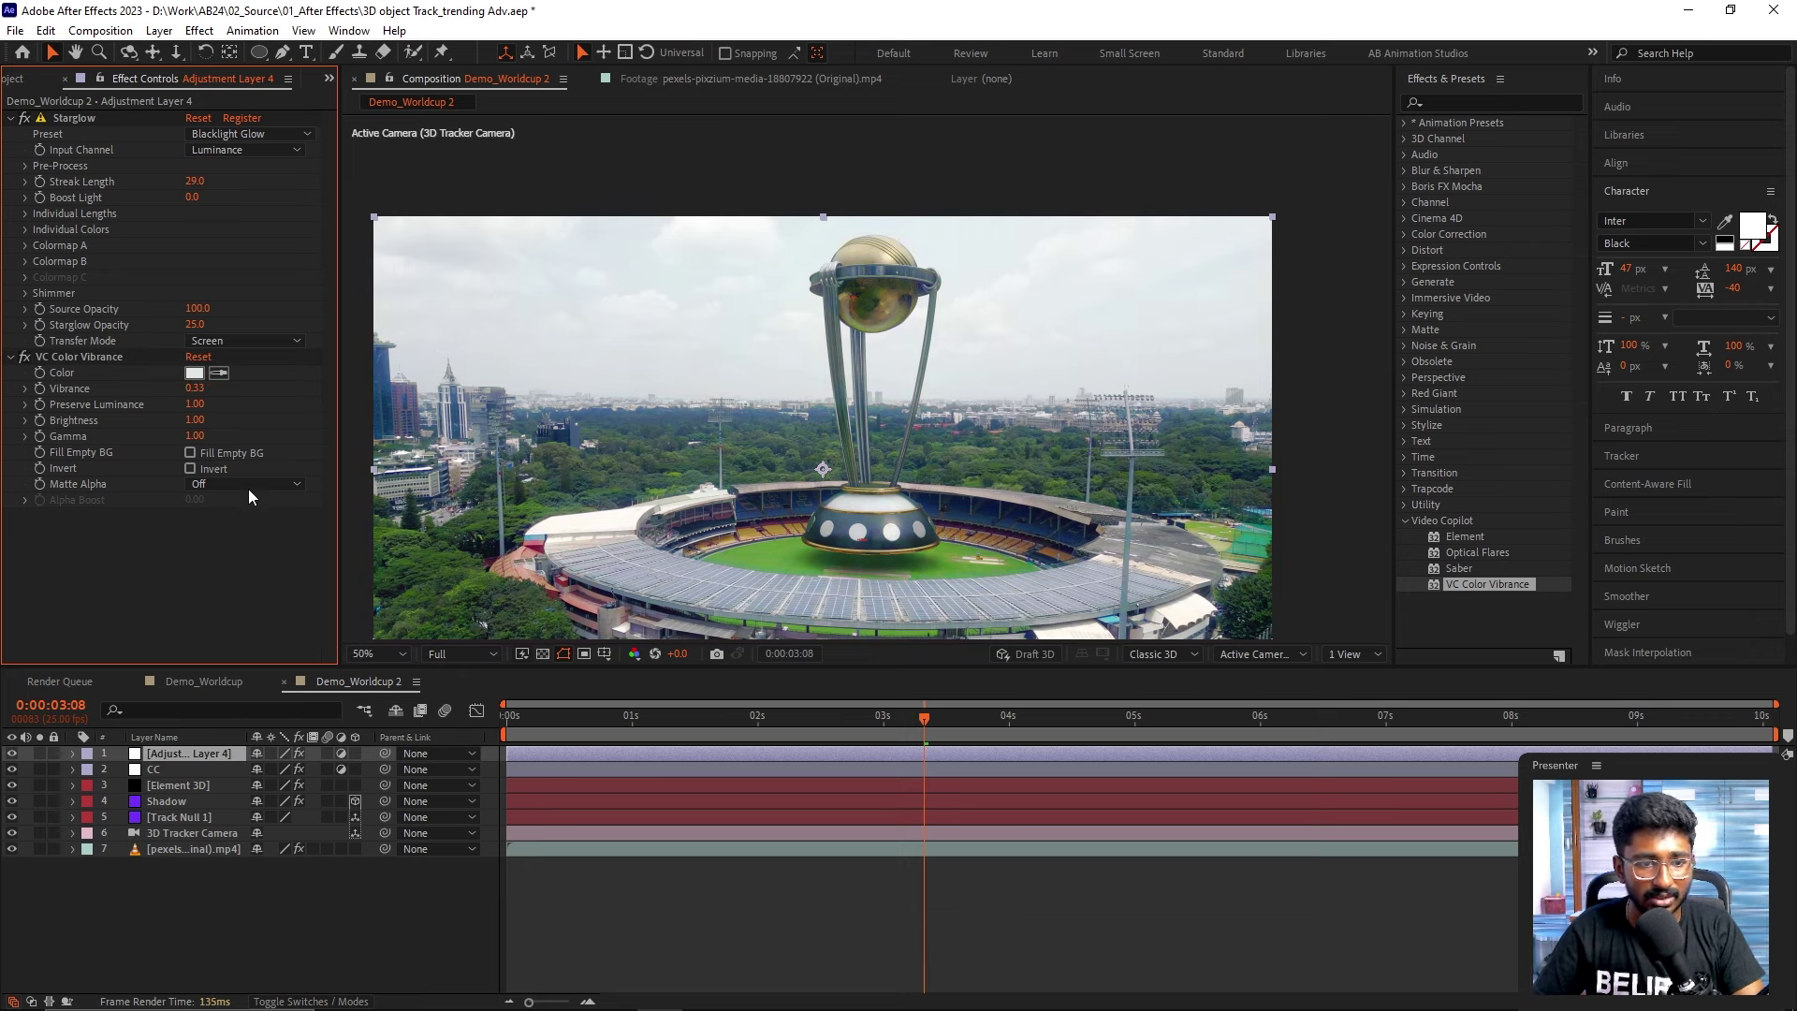
left_click_drag(188, 404, 123, 413)
left_click(193, 403)
type(".6")
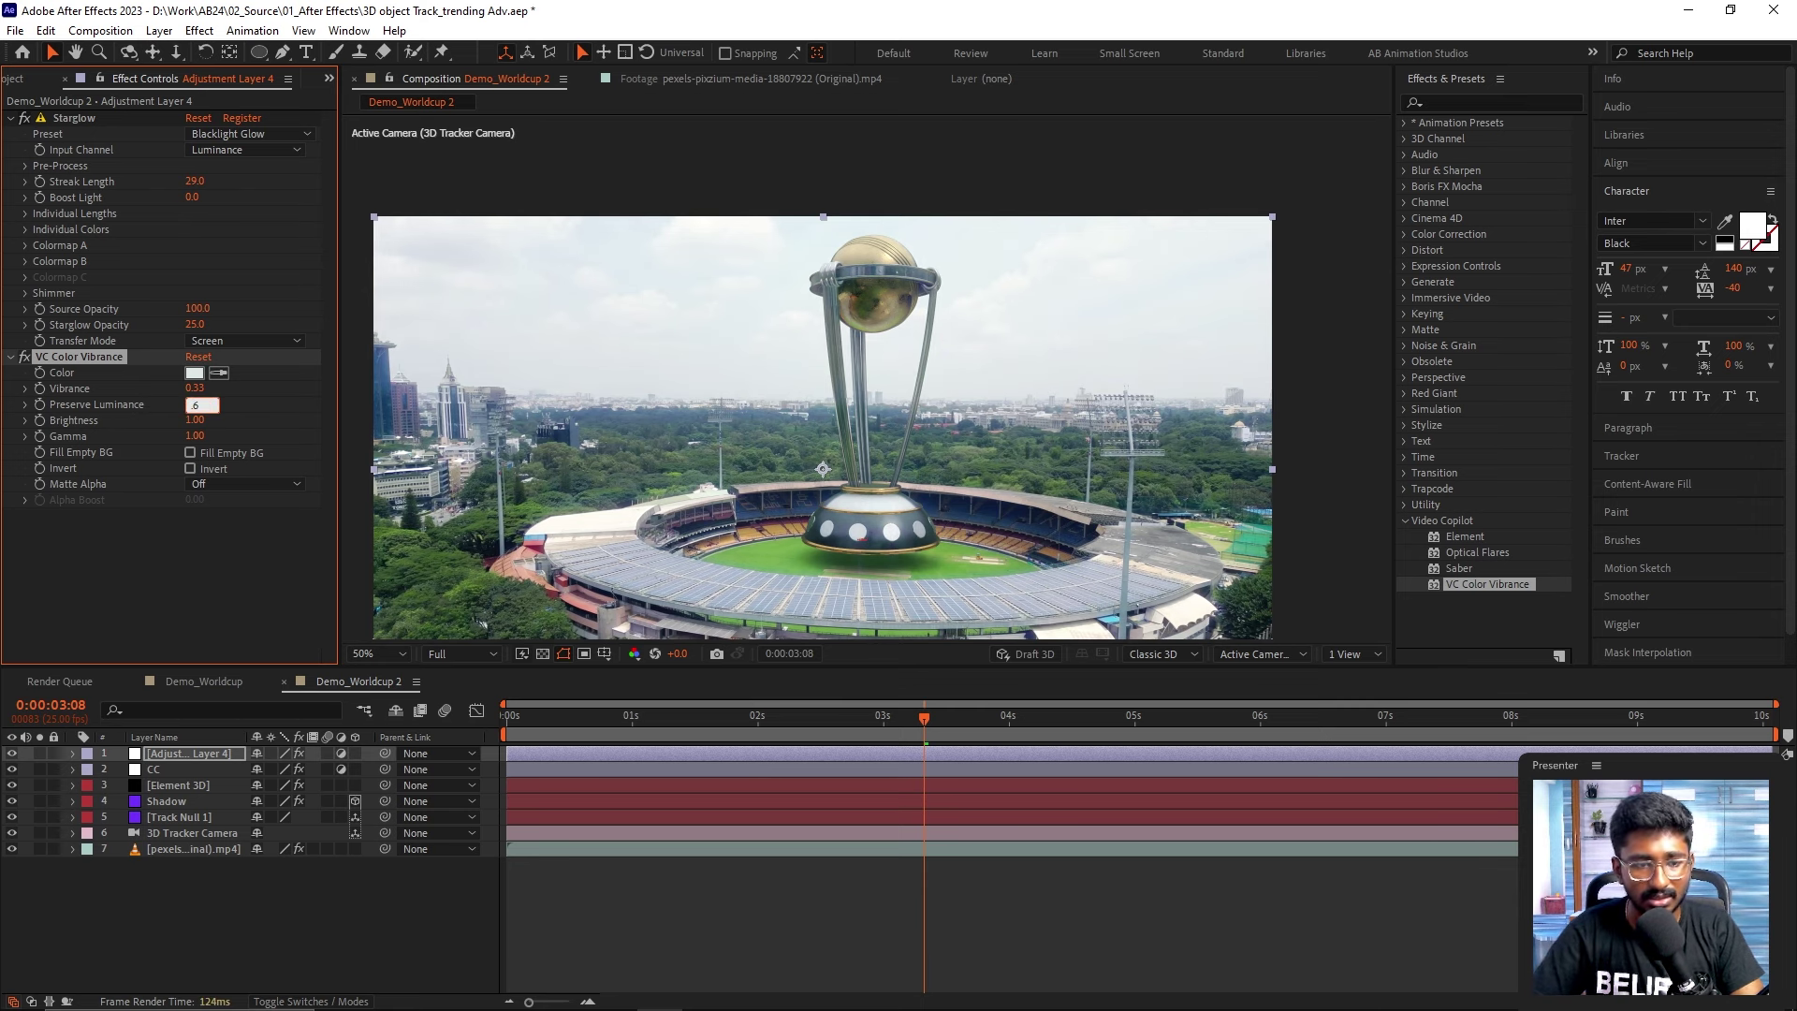
key("Return")
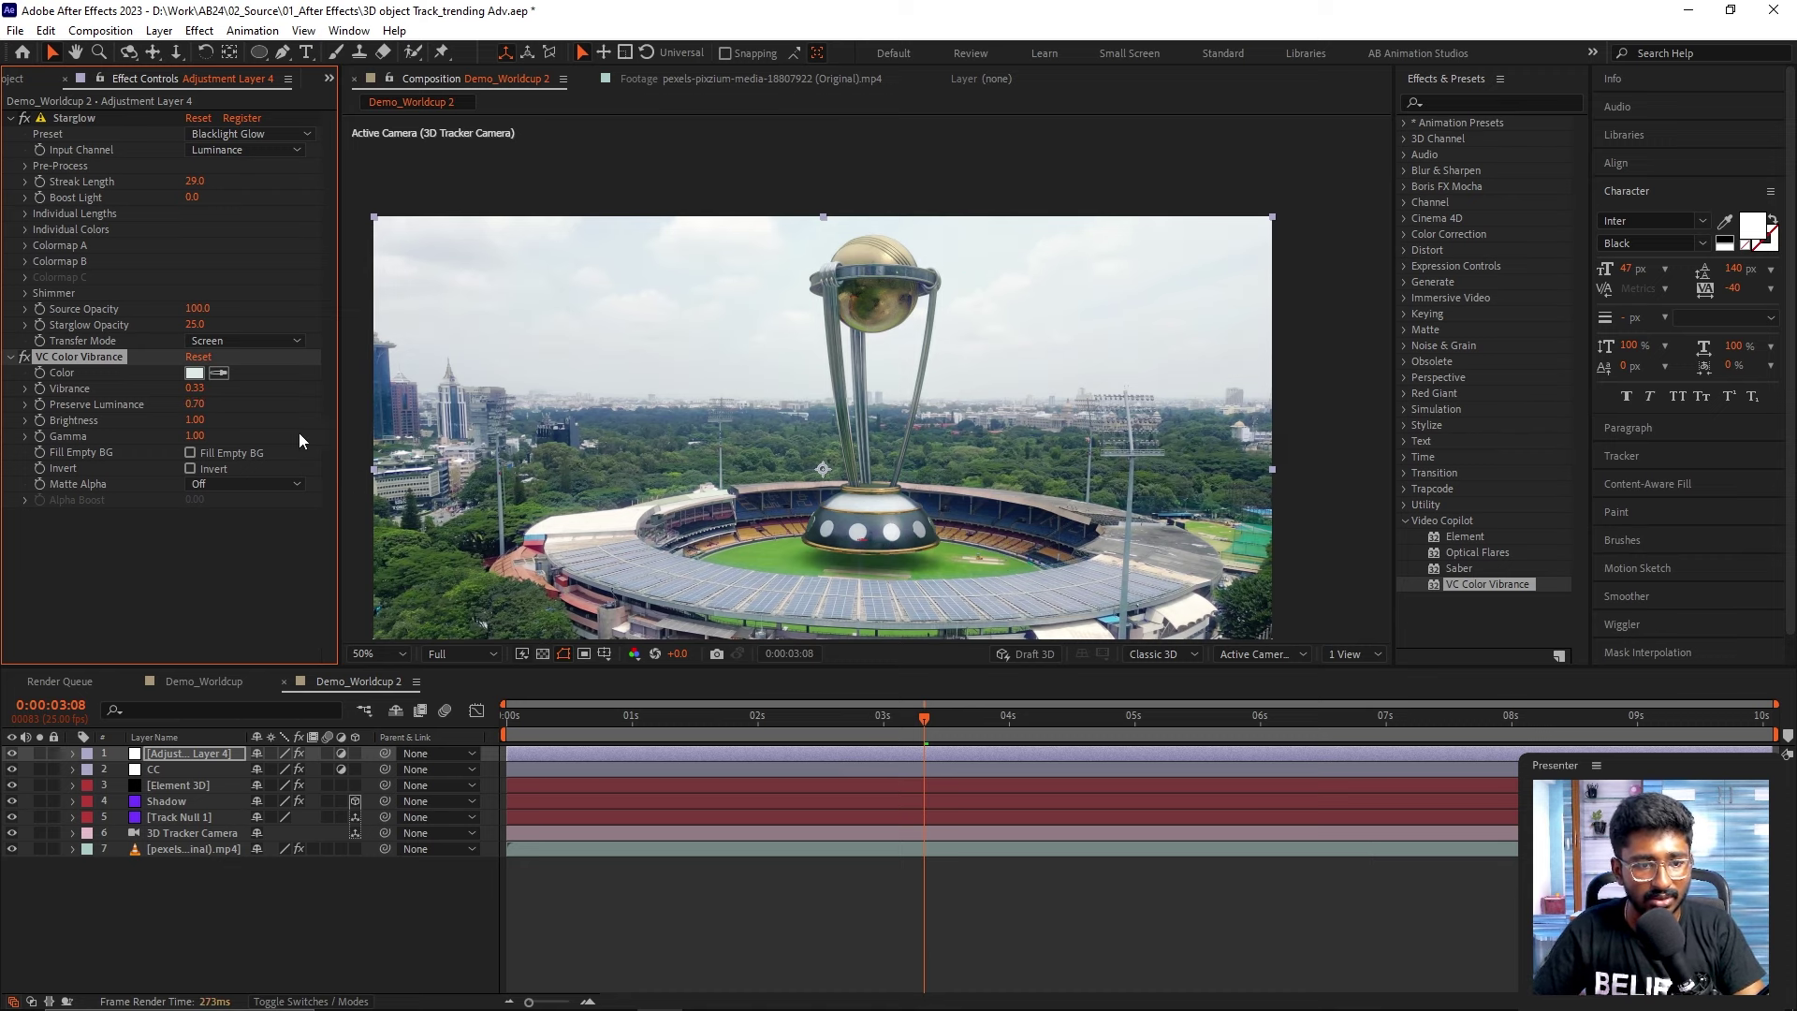
- Raise Brightness to 1.04 and play a preview of the graded shot
left_click_drag(201, 417, 202, 417)
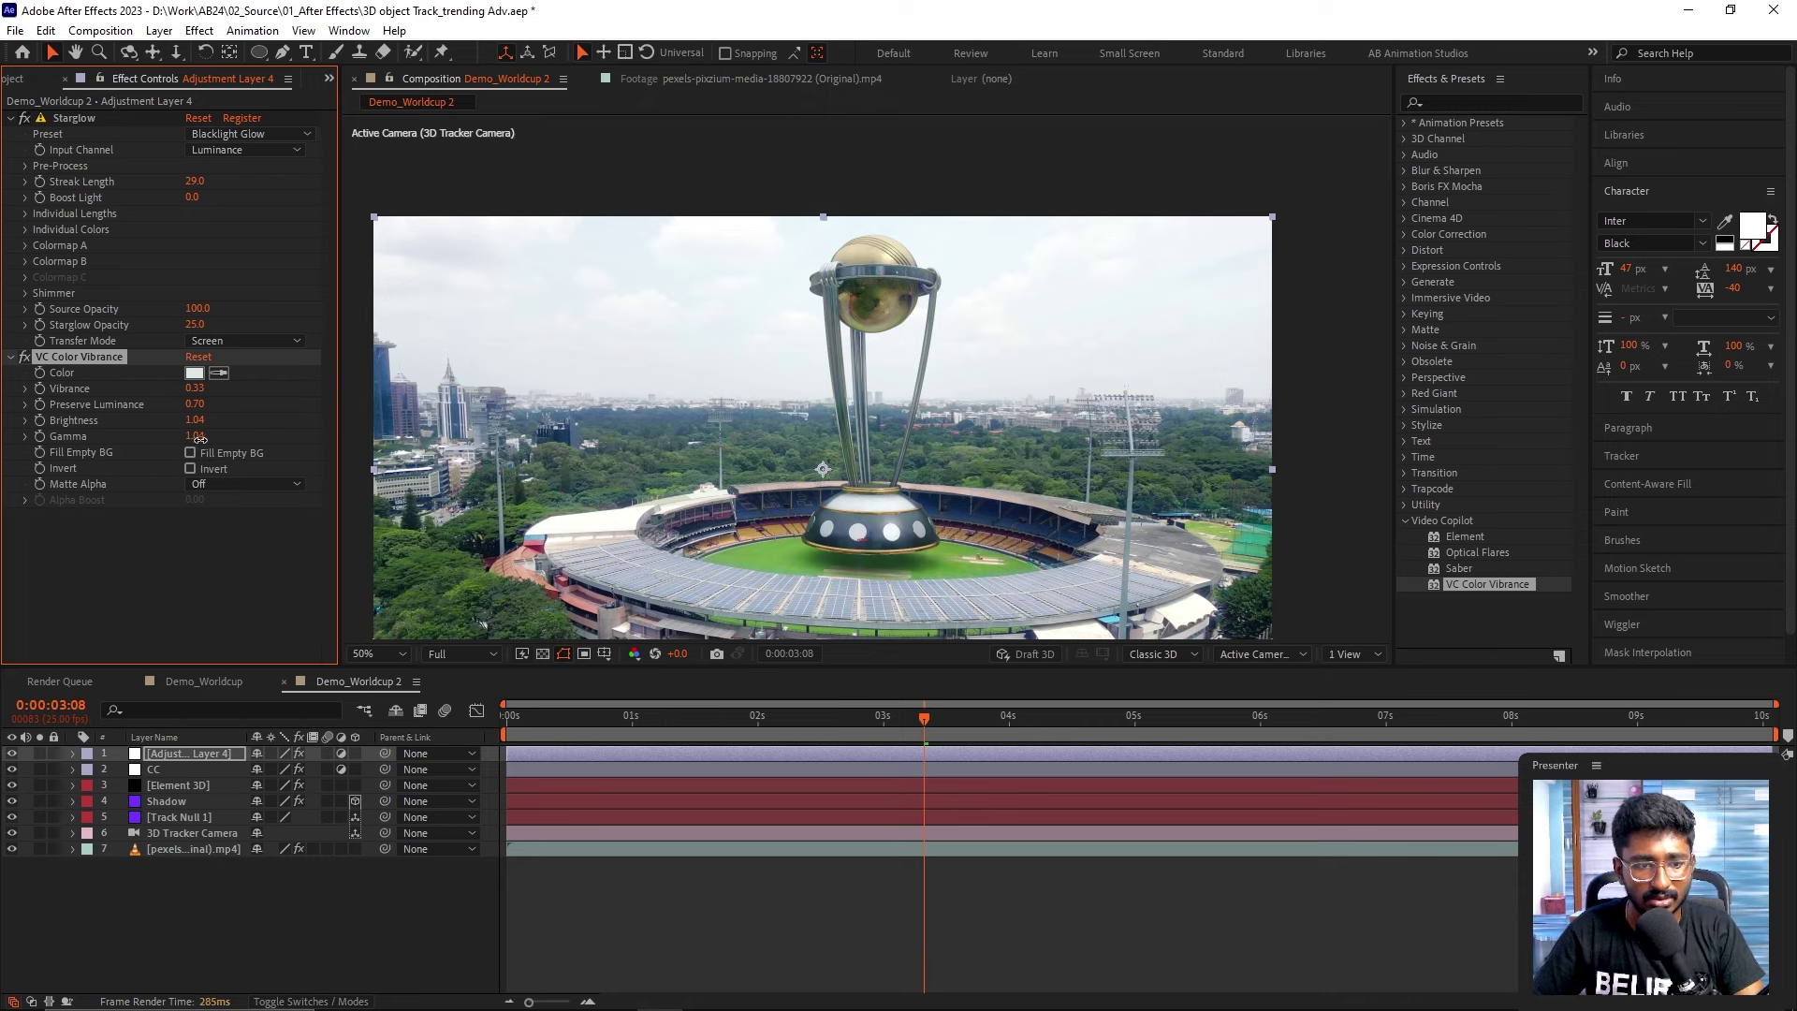
left_click(176, 534)
key("space")
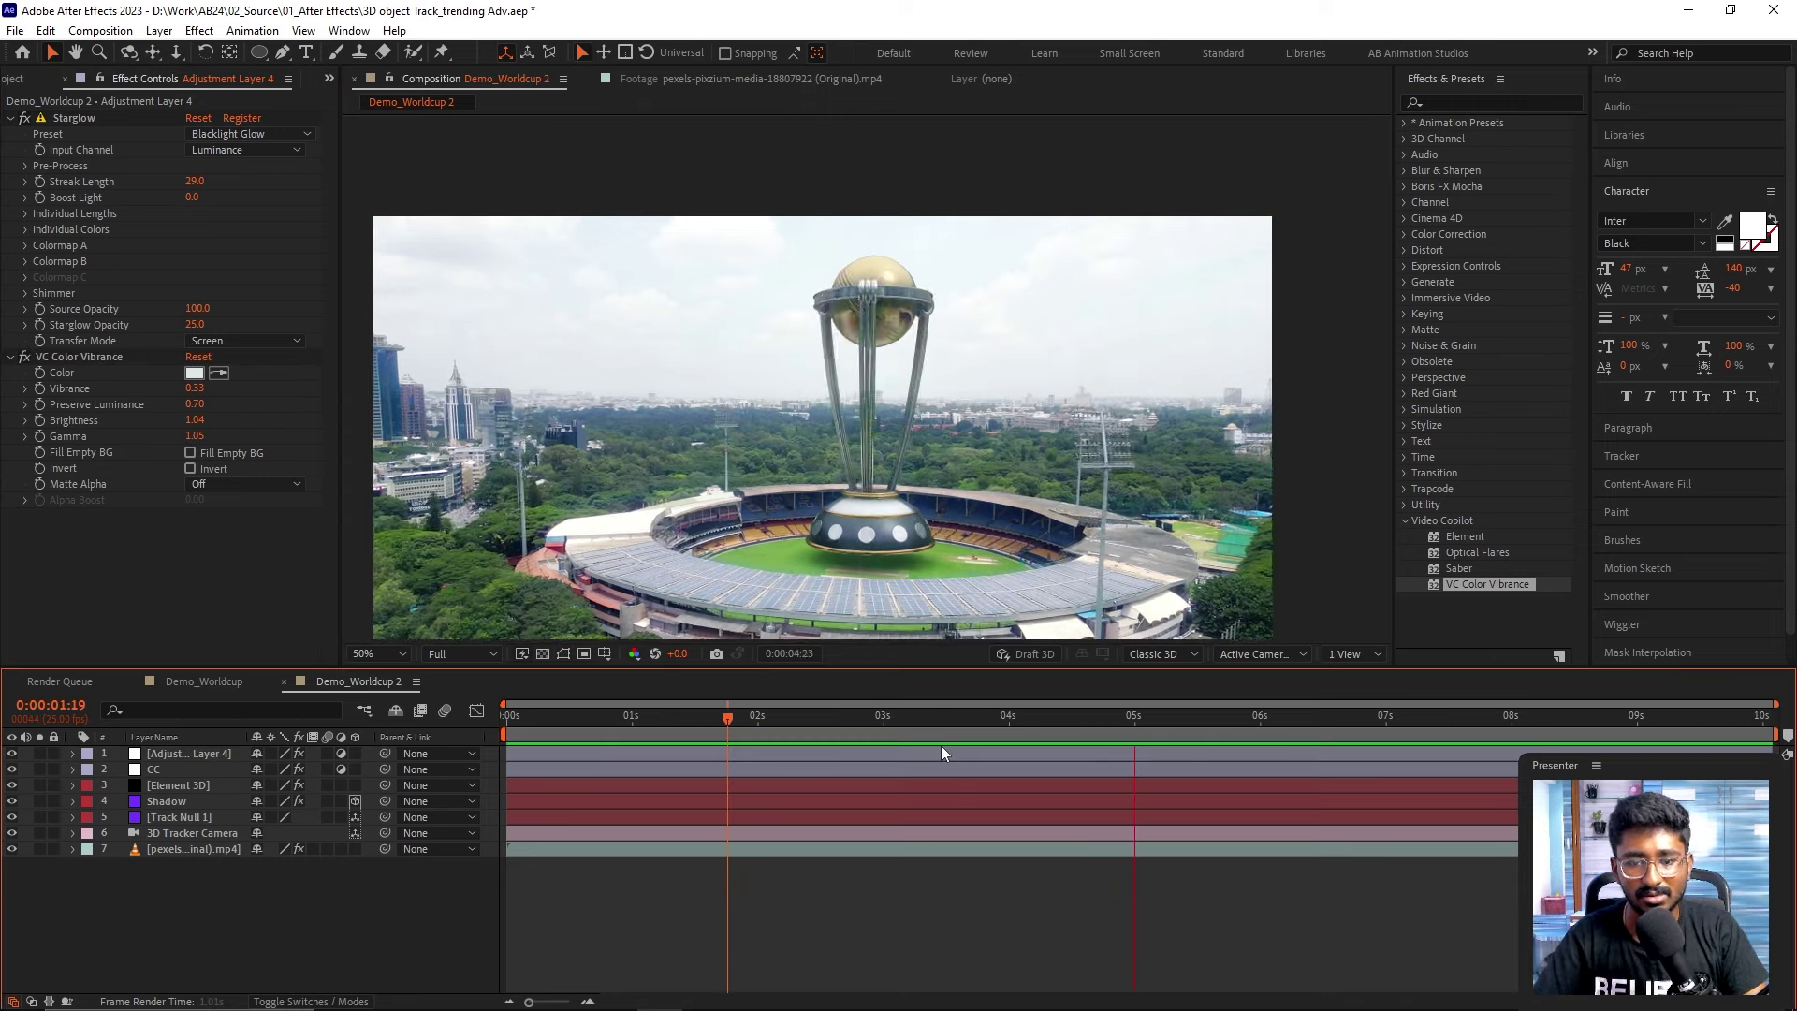